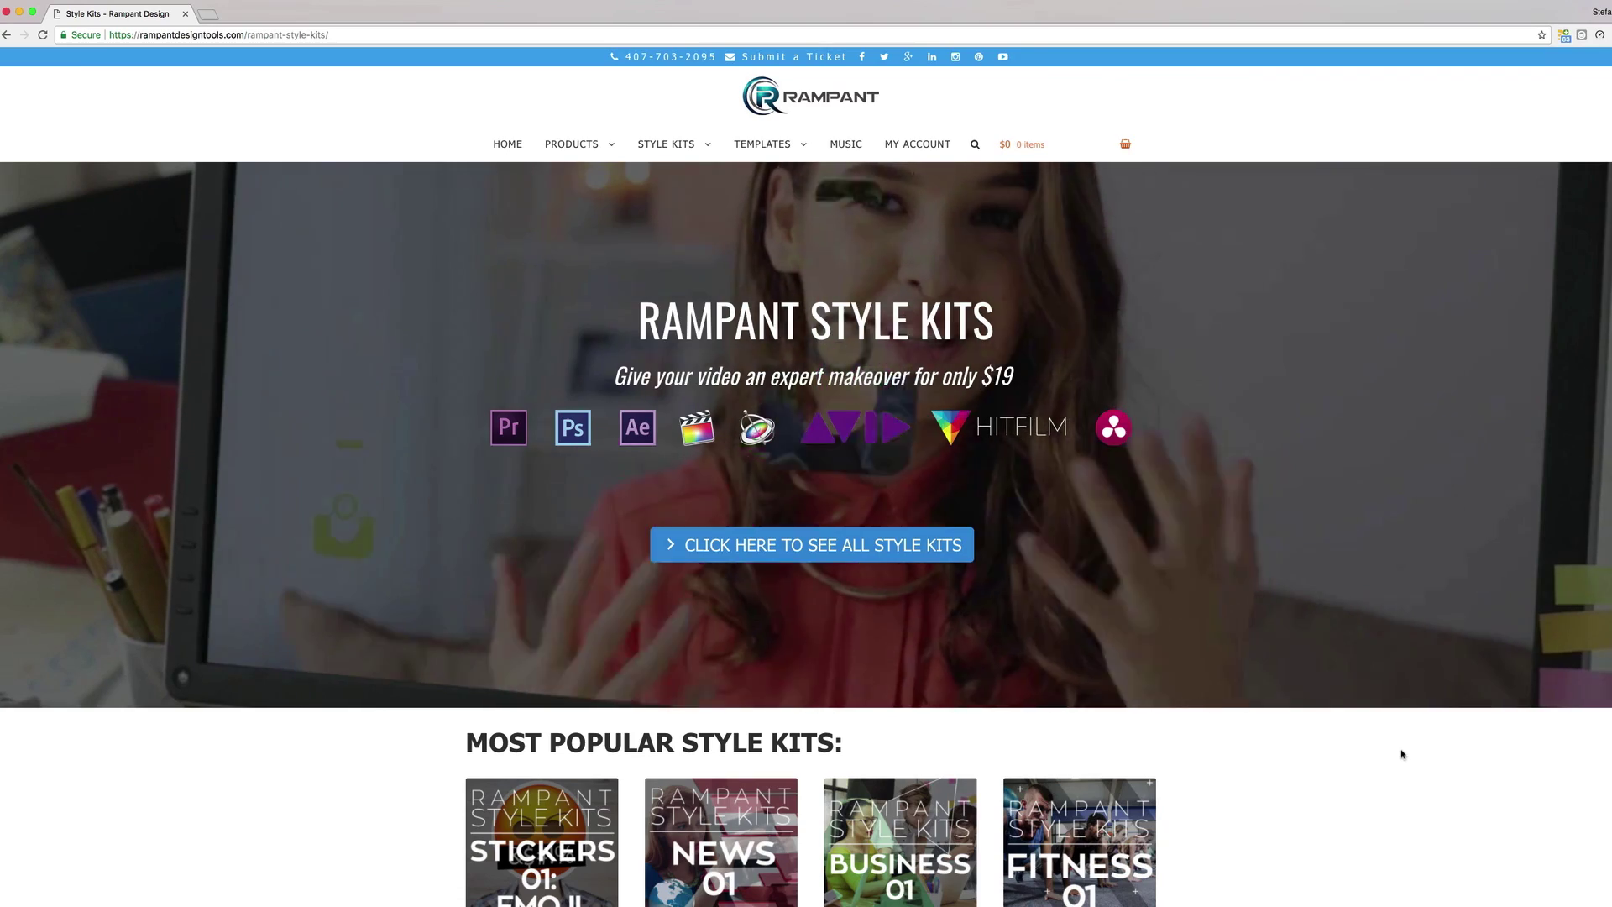
- Browse the most popular style kits listed on the Rampant Style Kits page
{"action": "scroll", "coordinate": [1399, 753], "scroll_direction": "down", "scroll_amount": 3}
{"action": "scroll", "coordinate": [1401, 753], "scroll_direction": "down", "scroll_amount": 5}
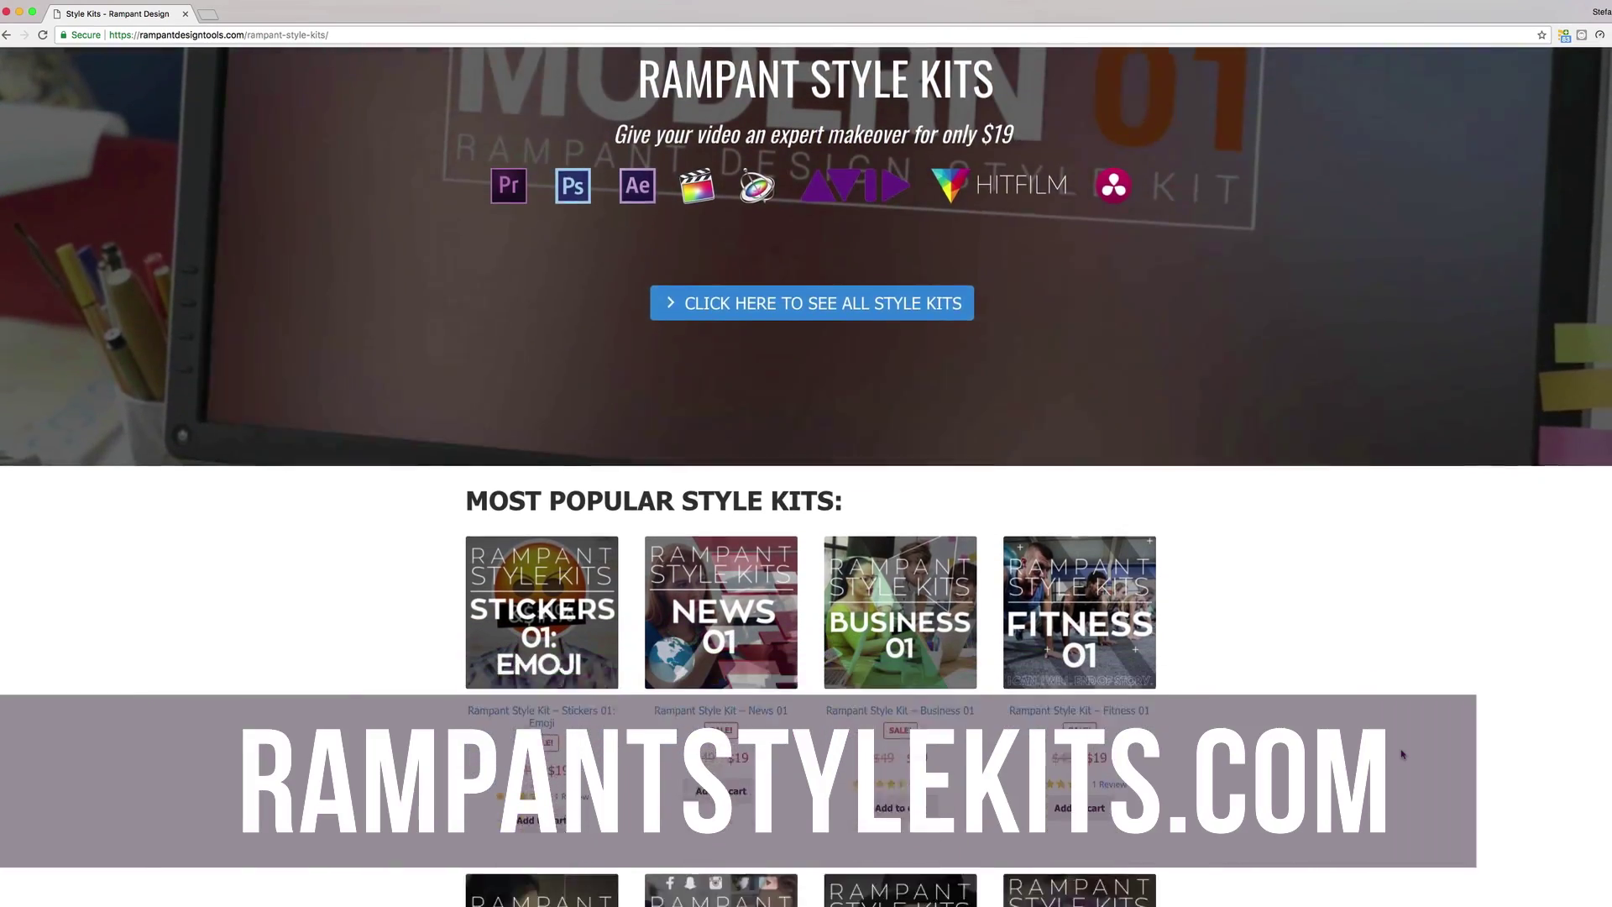
{"action": "scroll", "coordinate": [1401, 753], "scroll_direction": "down", "scroll_amount": 5}
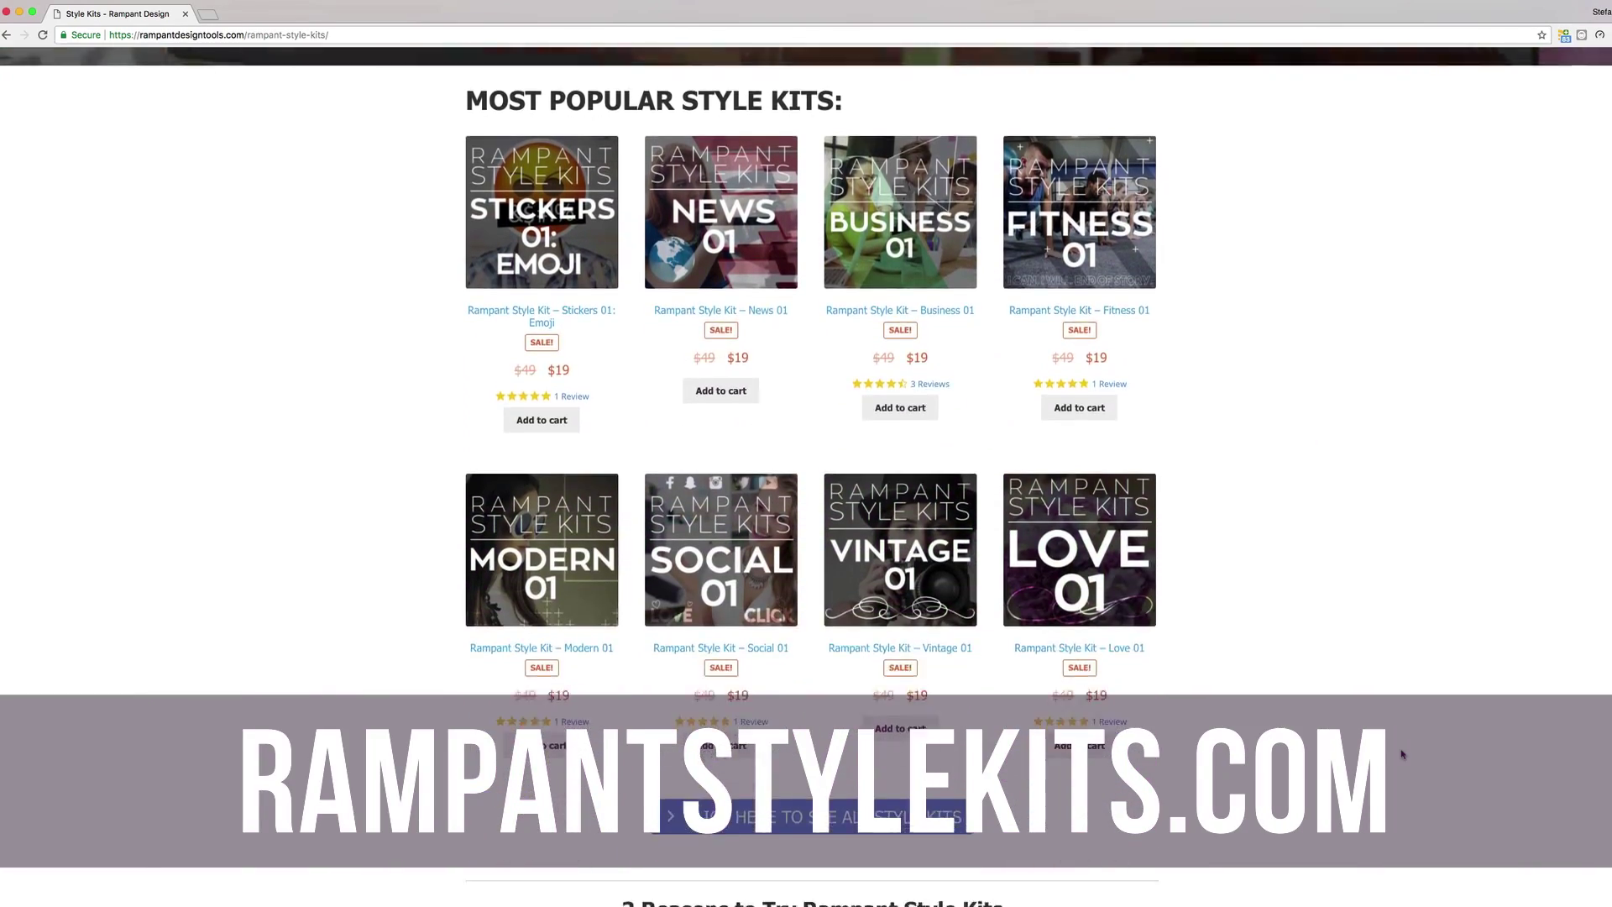
{"action": "scroll", "coordinate": [1401, 753], "scroll_direction": "down", "scroll_amount": 3}
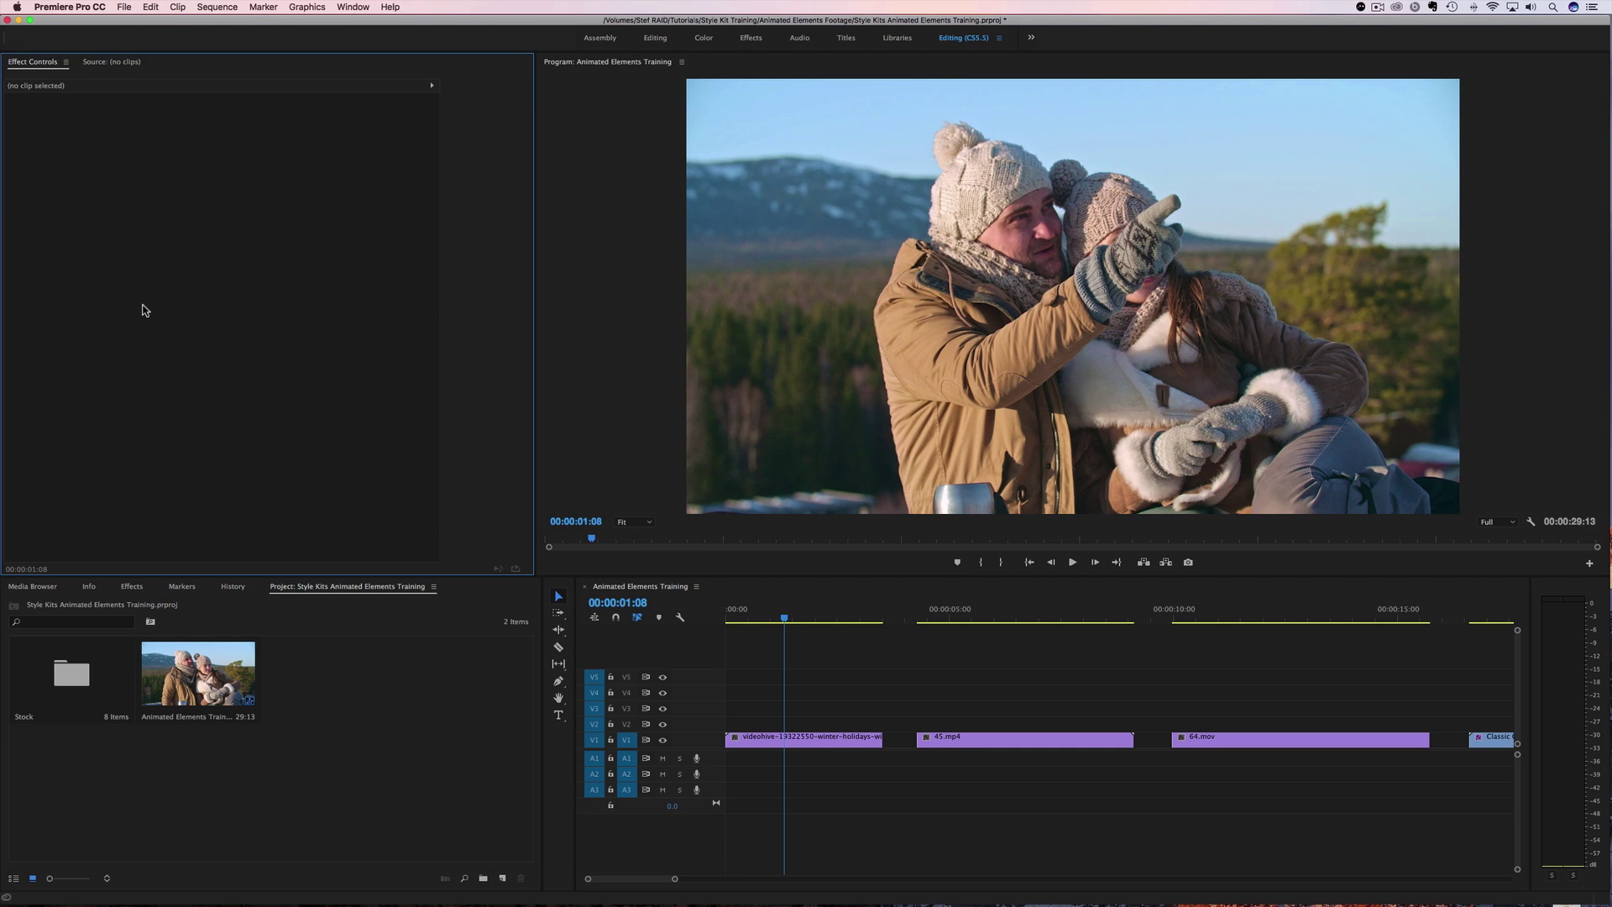
- Import the five Rampant Style Kit .mov files from the Elements folder into the project and close the folder window
{"action": "left_click", "coordinate": [123, 7]}
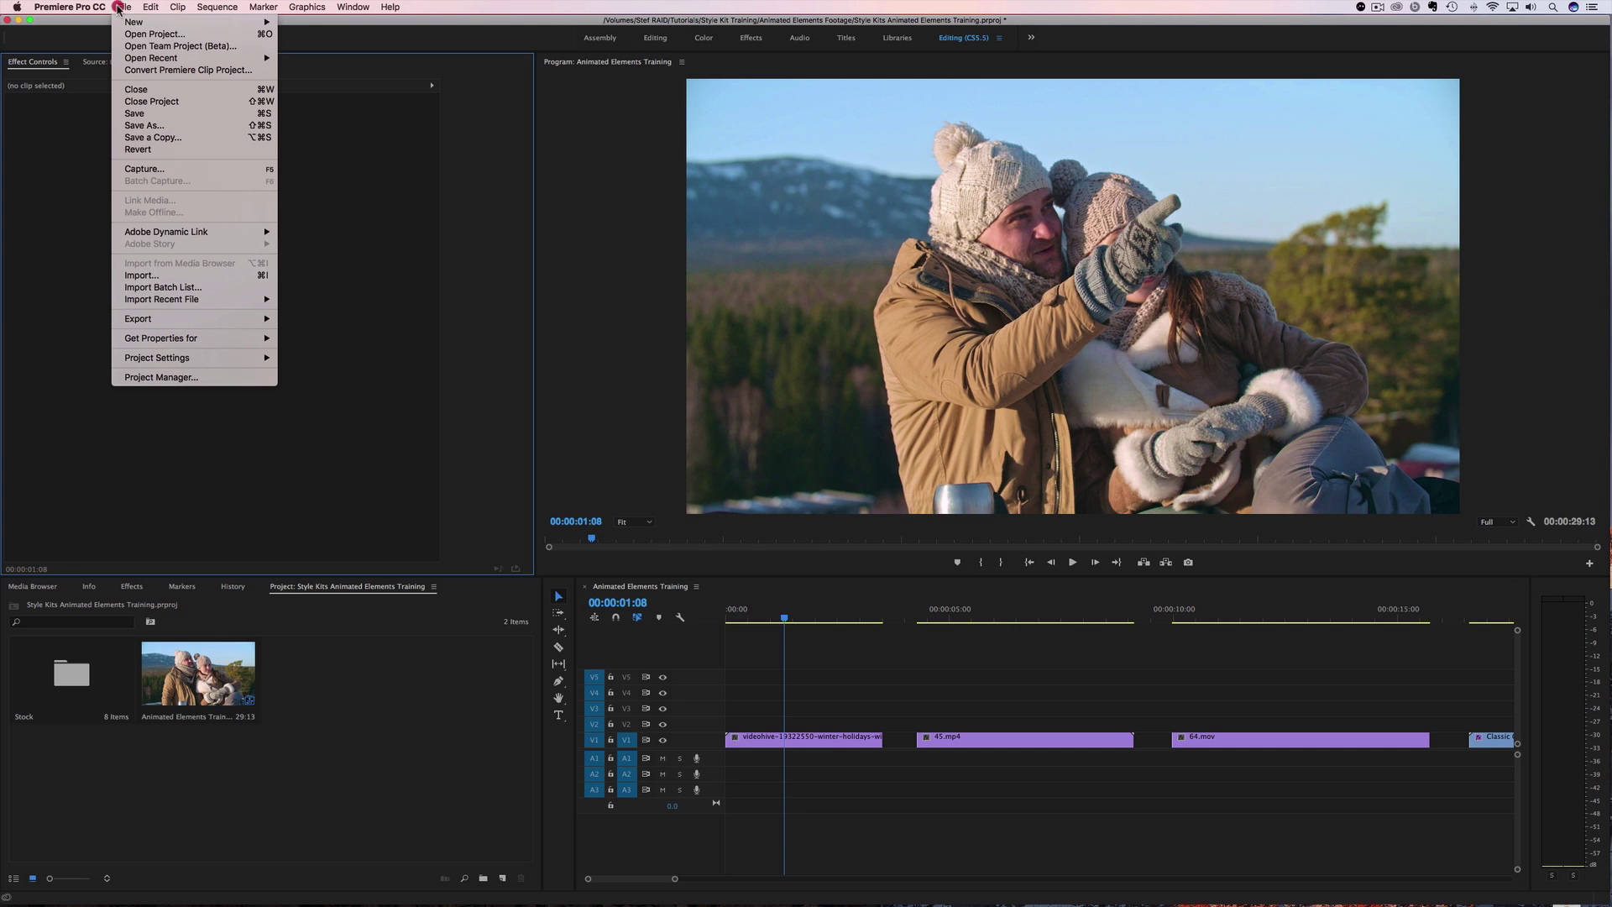
{"action": "left_click", "coordinate": [393, 328]}
{"action": "left_click_drag", "start_coordinate": [0, 356], "coordinate": [809, 356]}
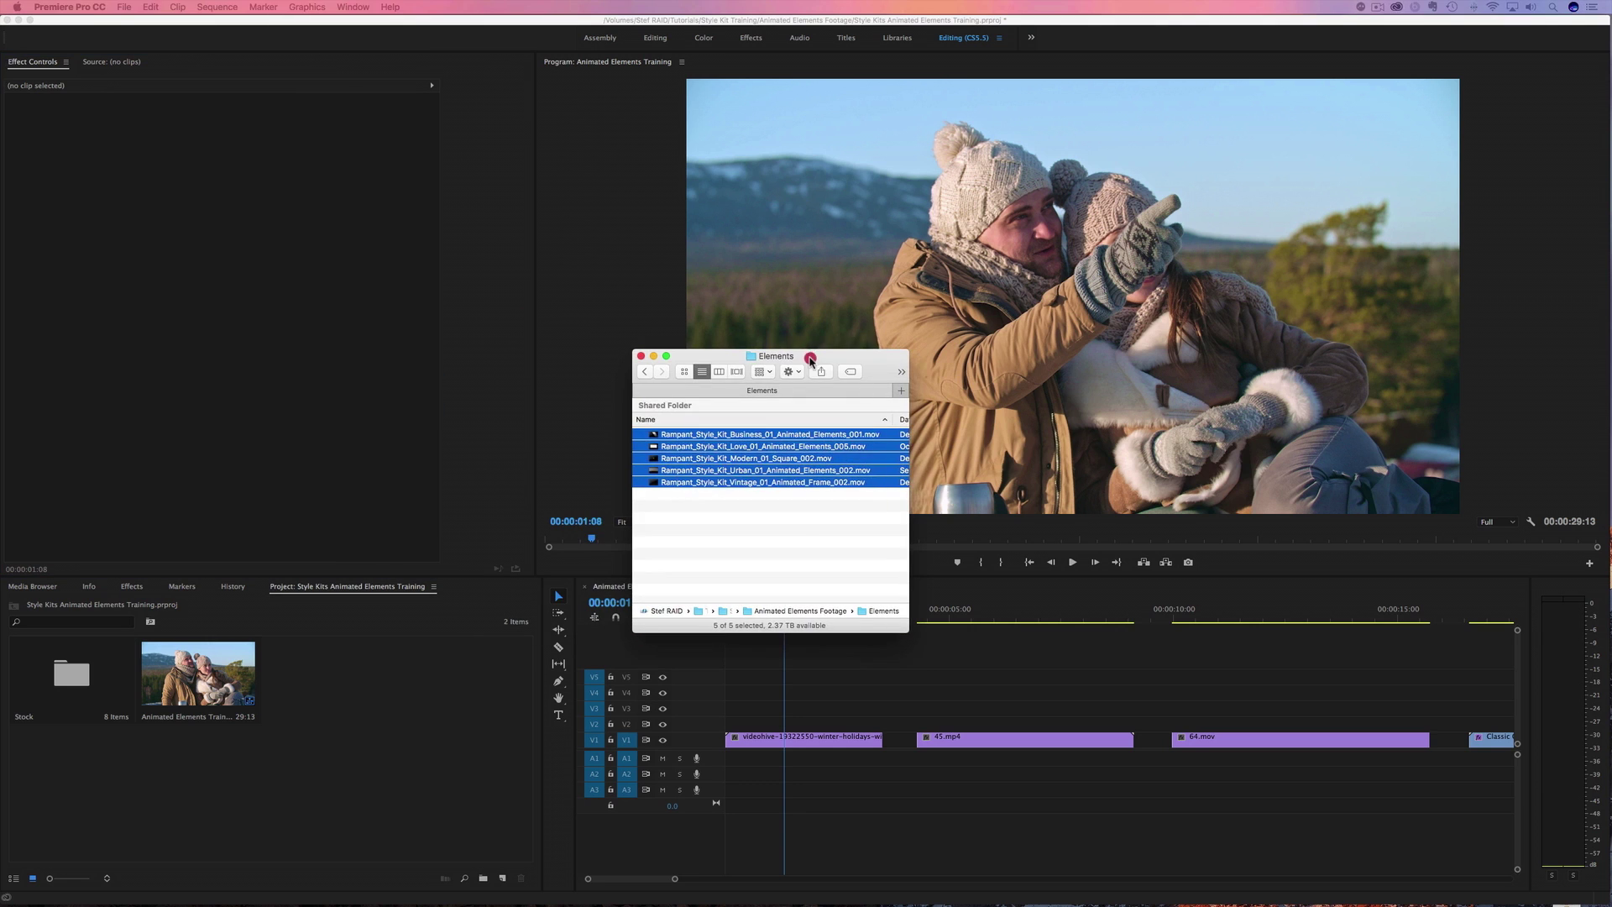
{"action": "left_click_drag", "start_coordinate": [804, 532], "coordinate": [405, 759]}
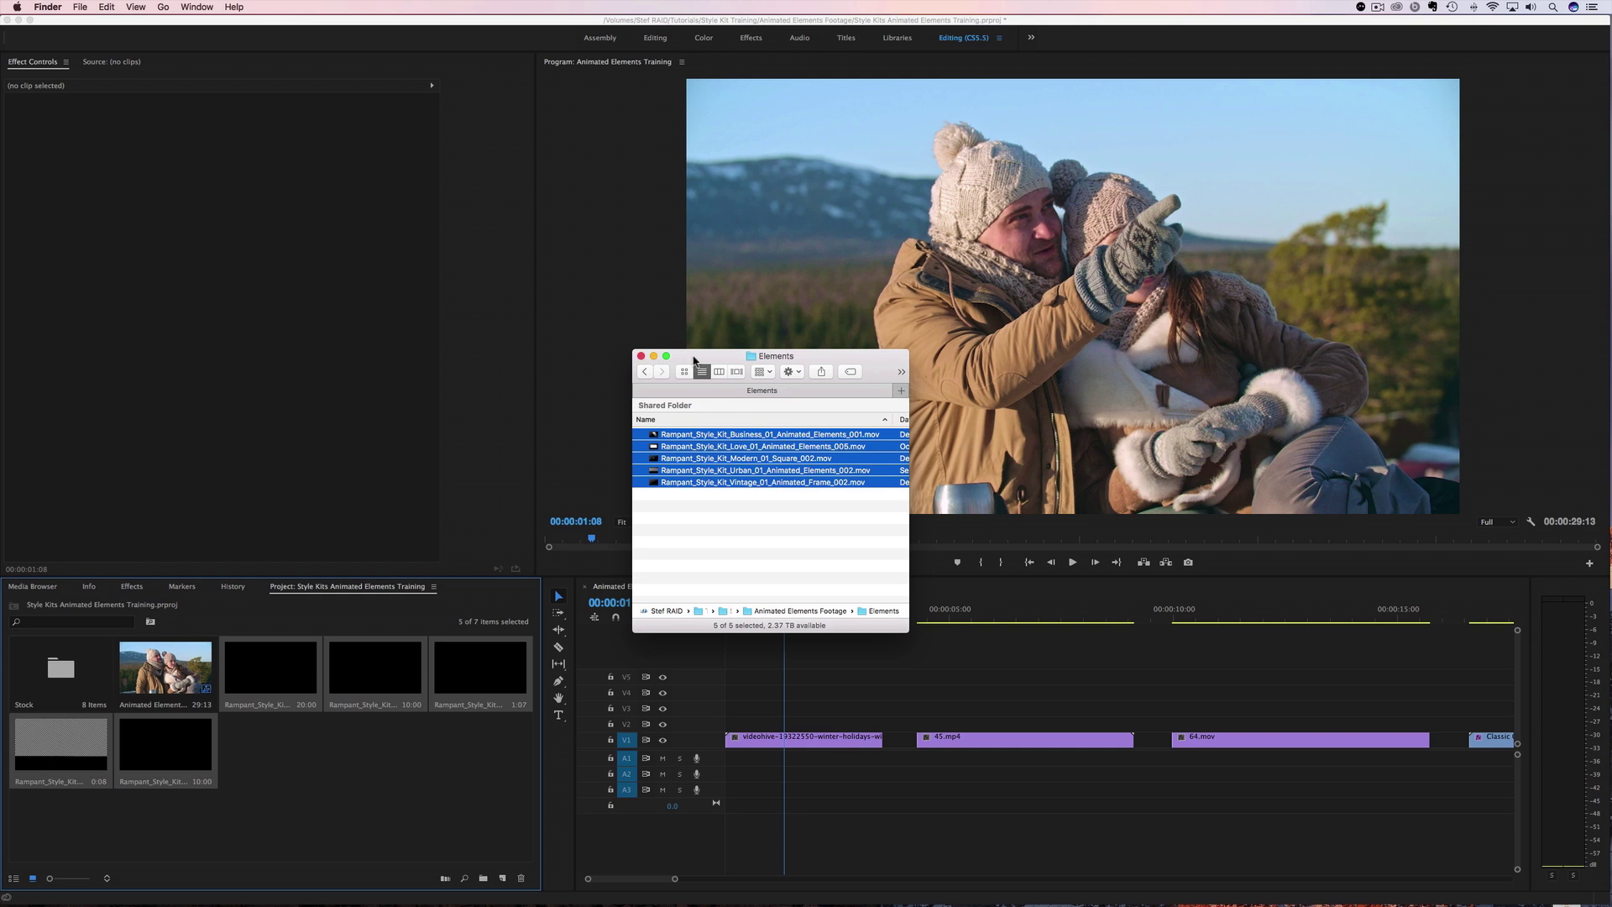
{"action": "left_click", "coordinate": [643, 356]}
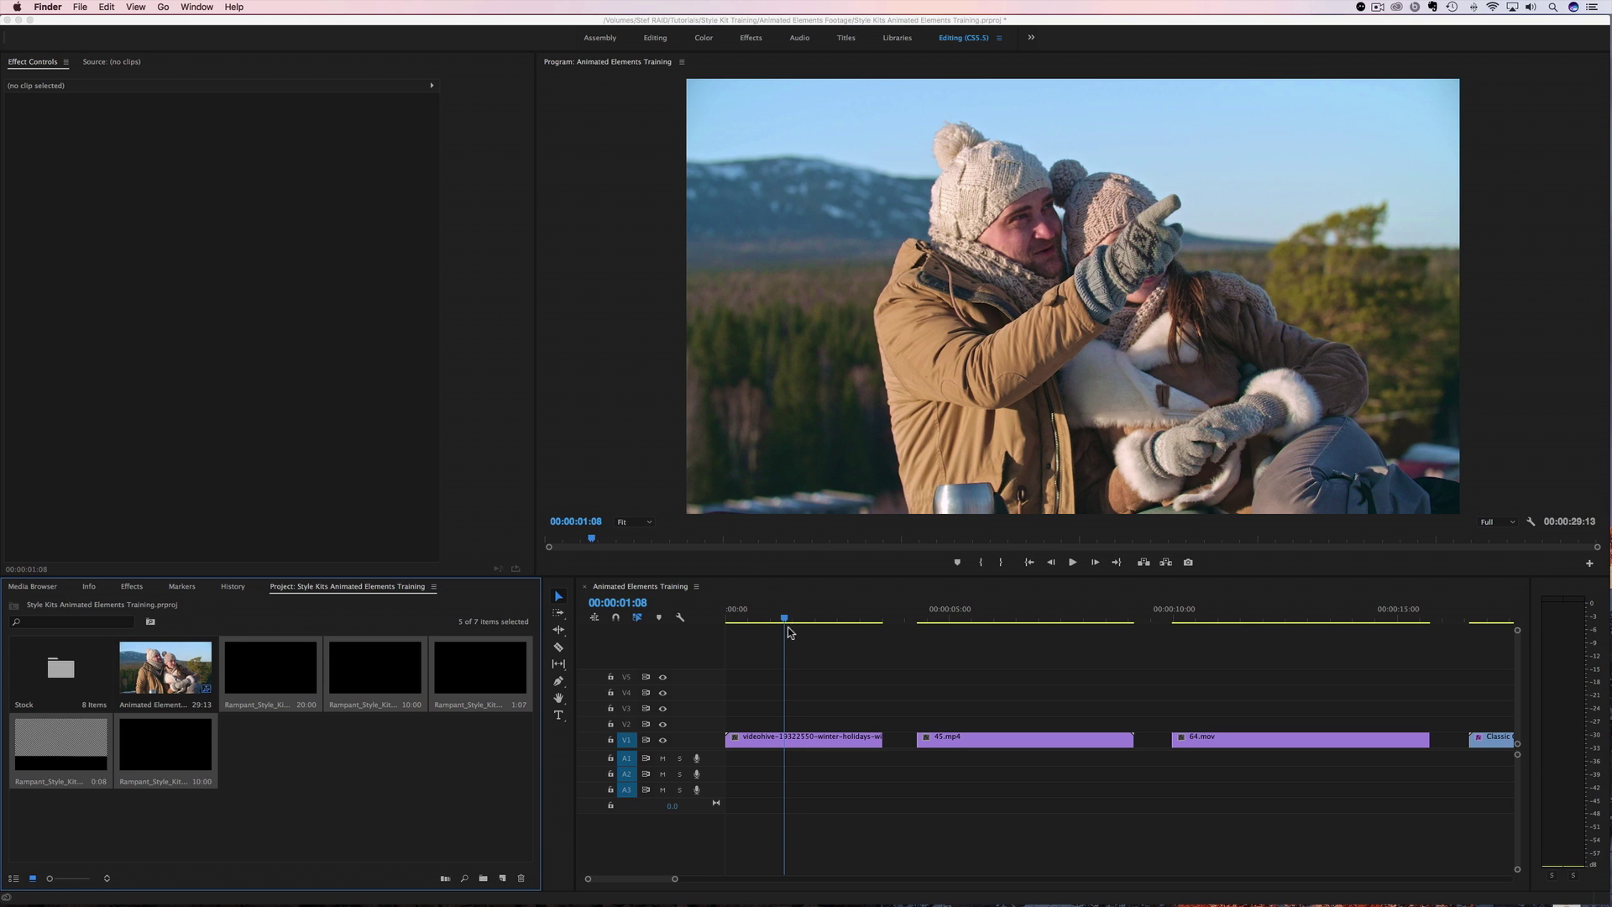
- Preview the imported Business, Love and Modern element clips in the project bin
{"action": "left_click", "coordinate": [744, 622]}
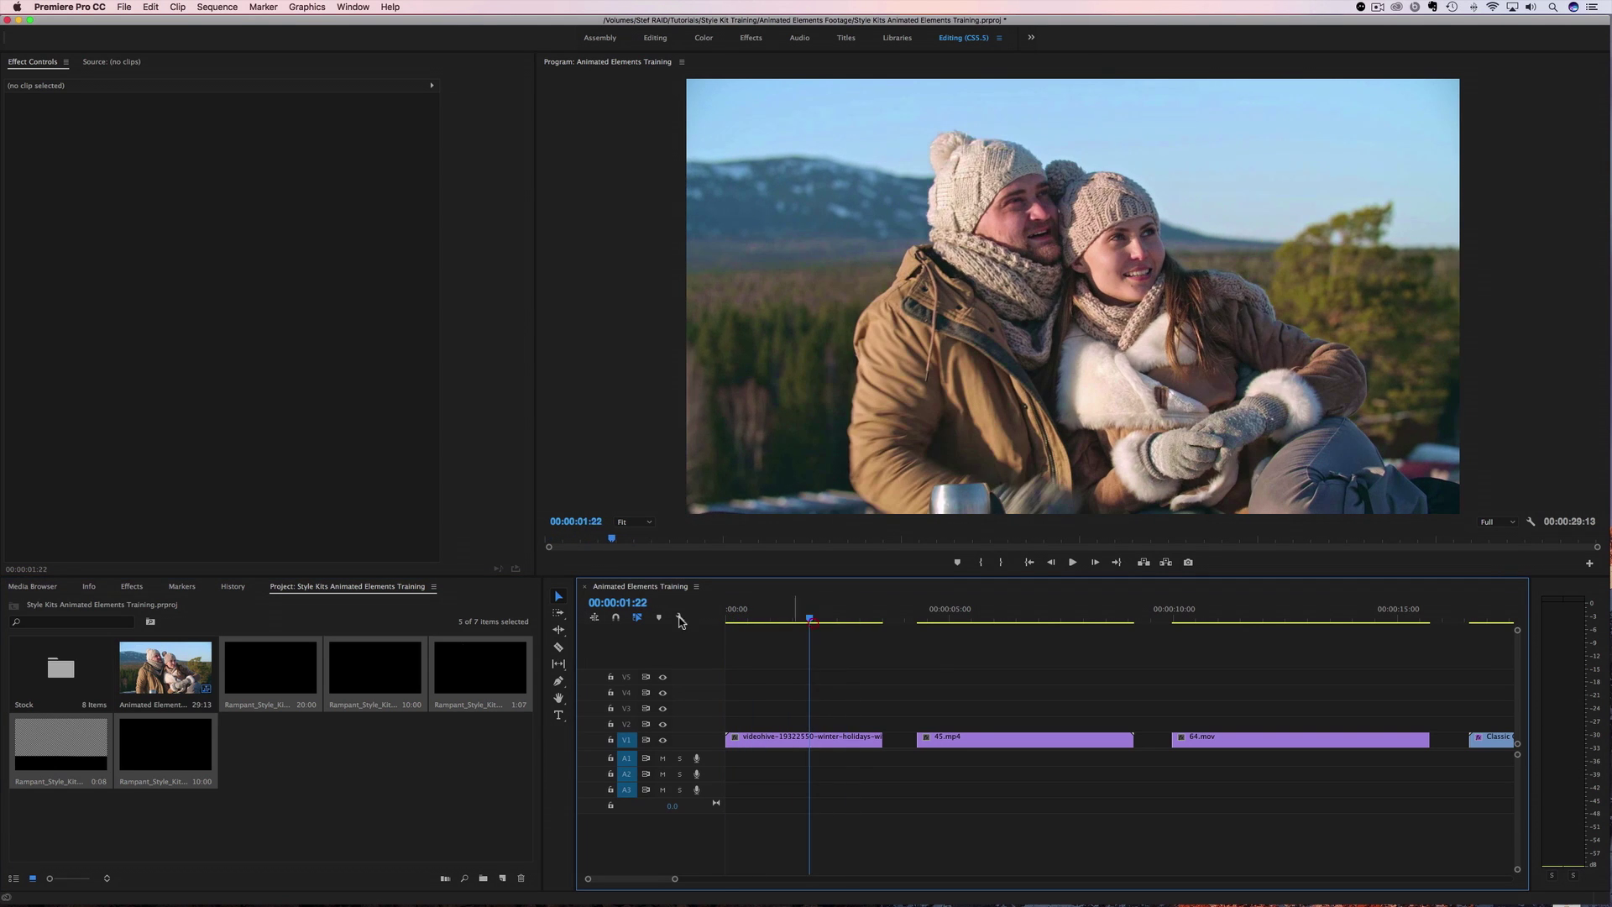
{"action": "left_click", "coordinate": [272, 691]}
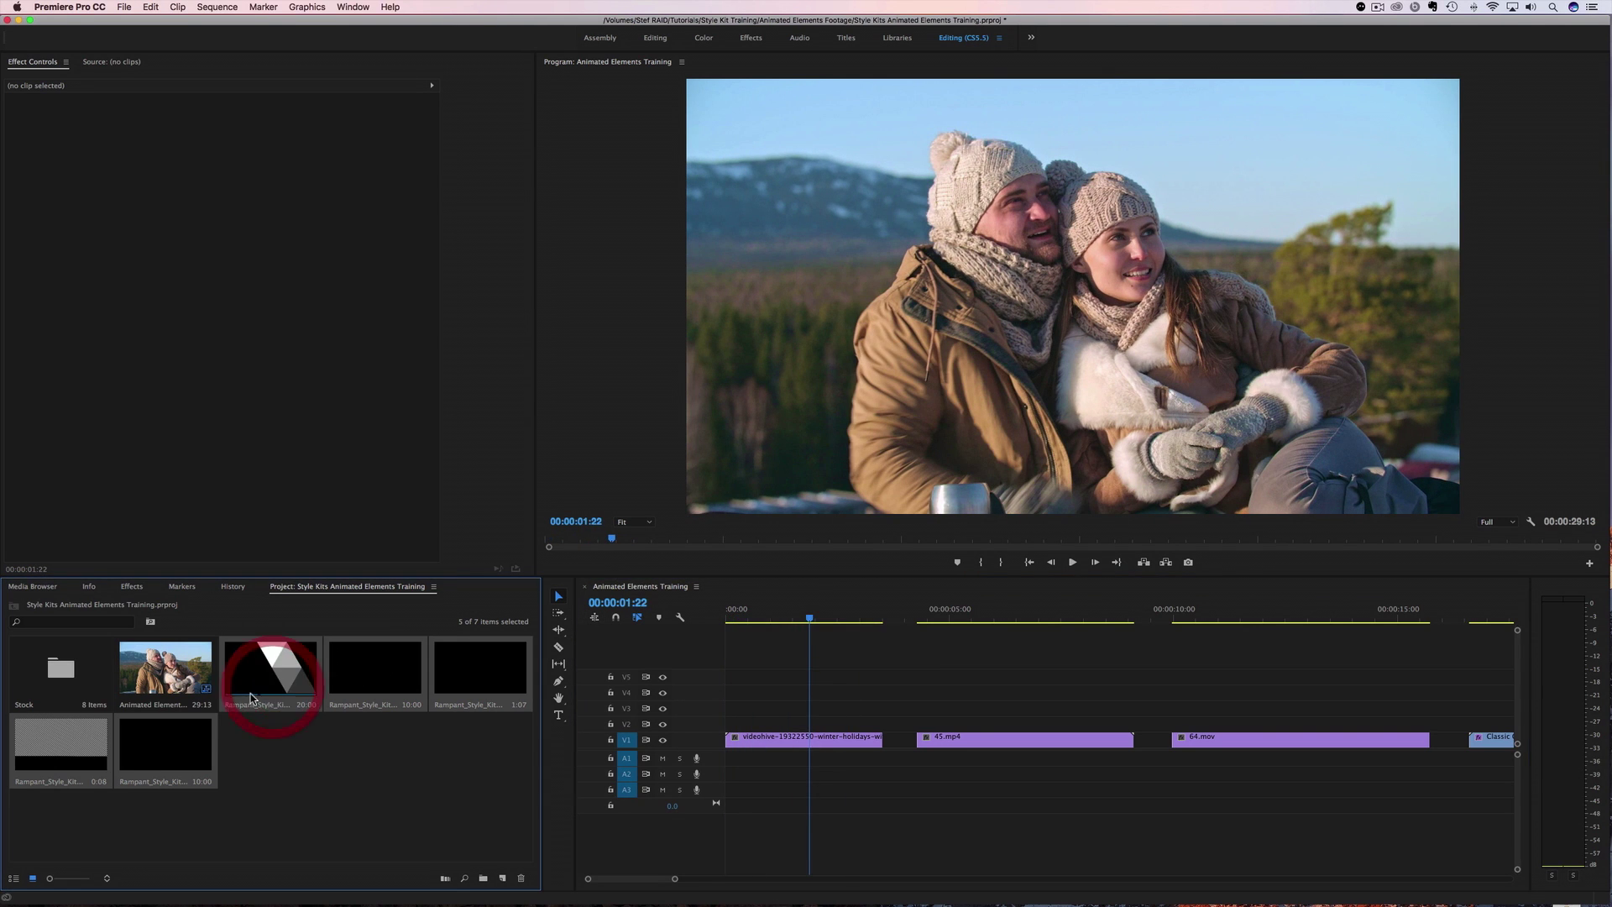
{"action": "left_click", "coordinate": [340, 696]}
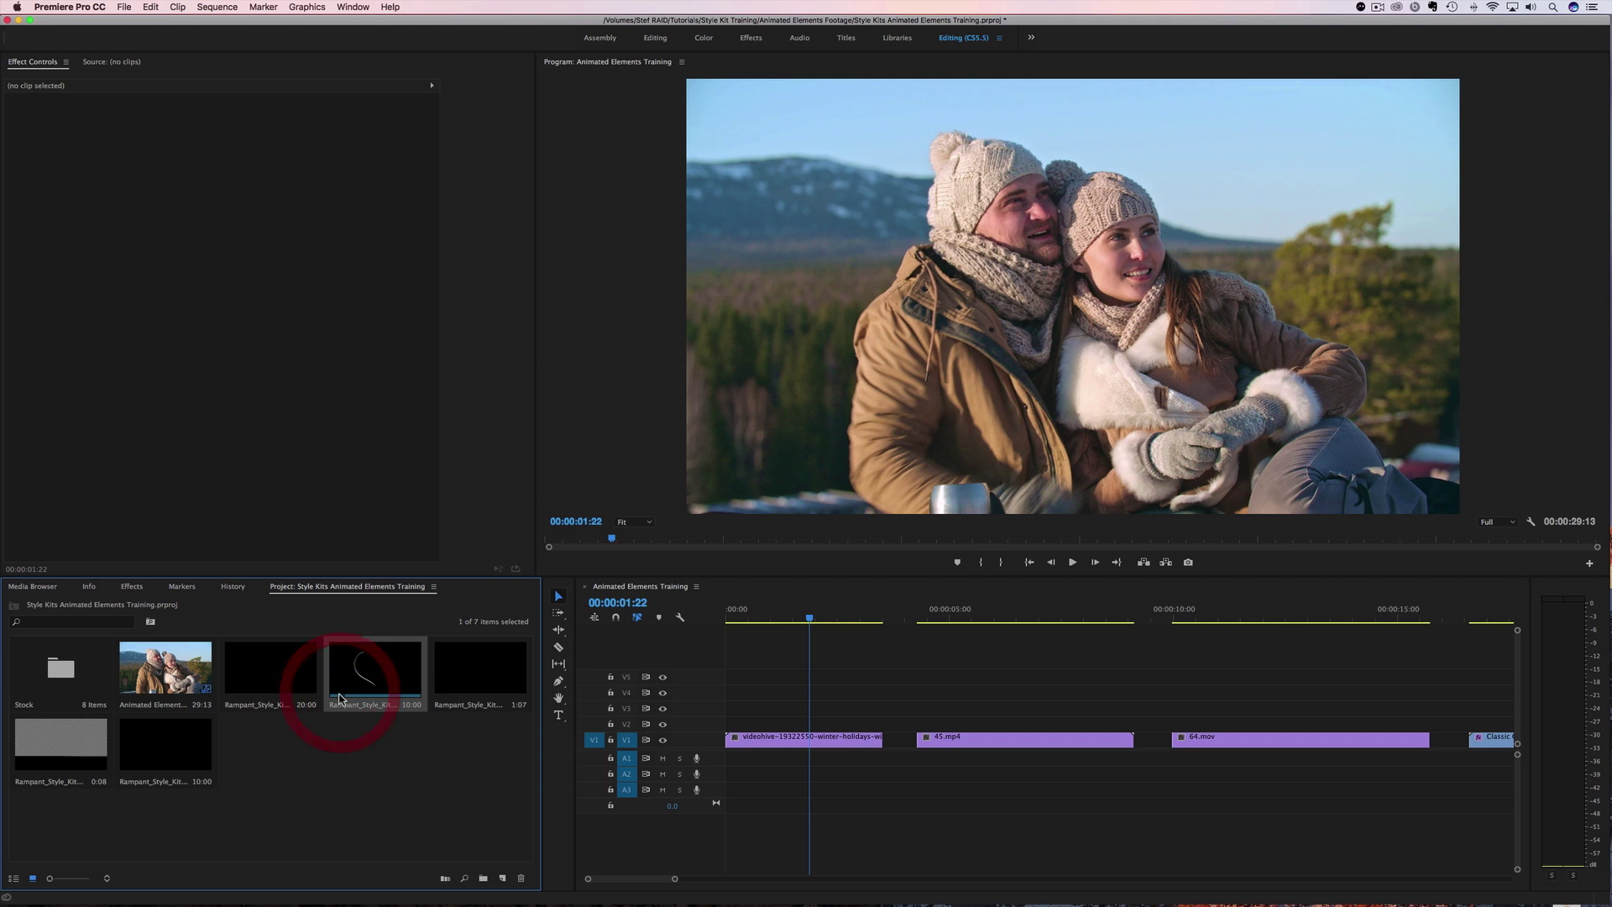
{"action": "left_click", "coordinate": [460, 697]}
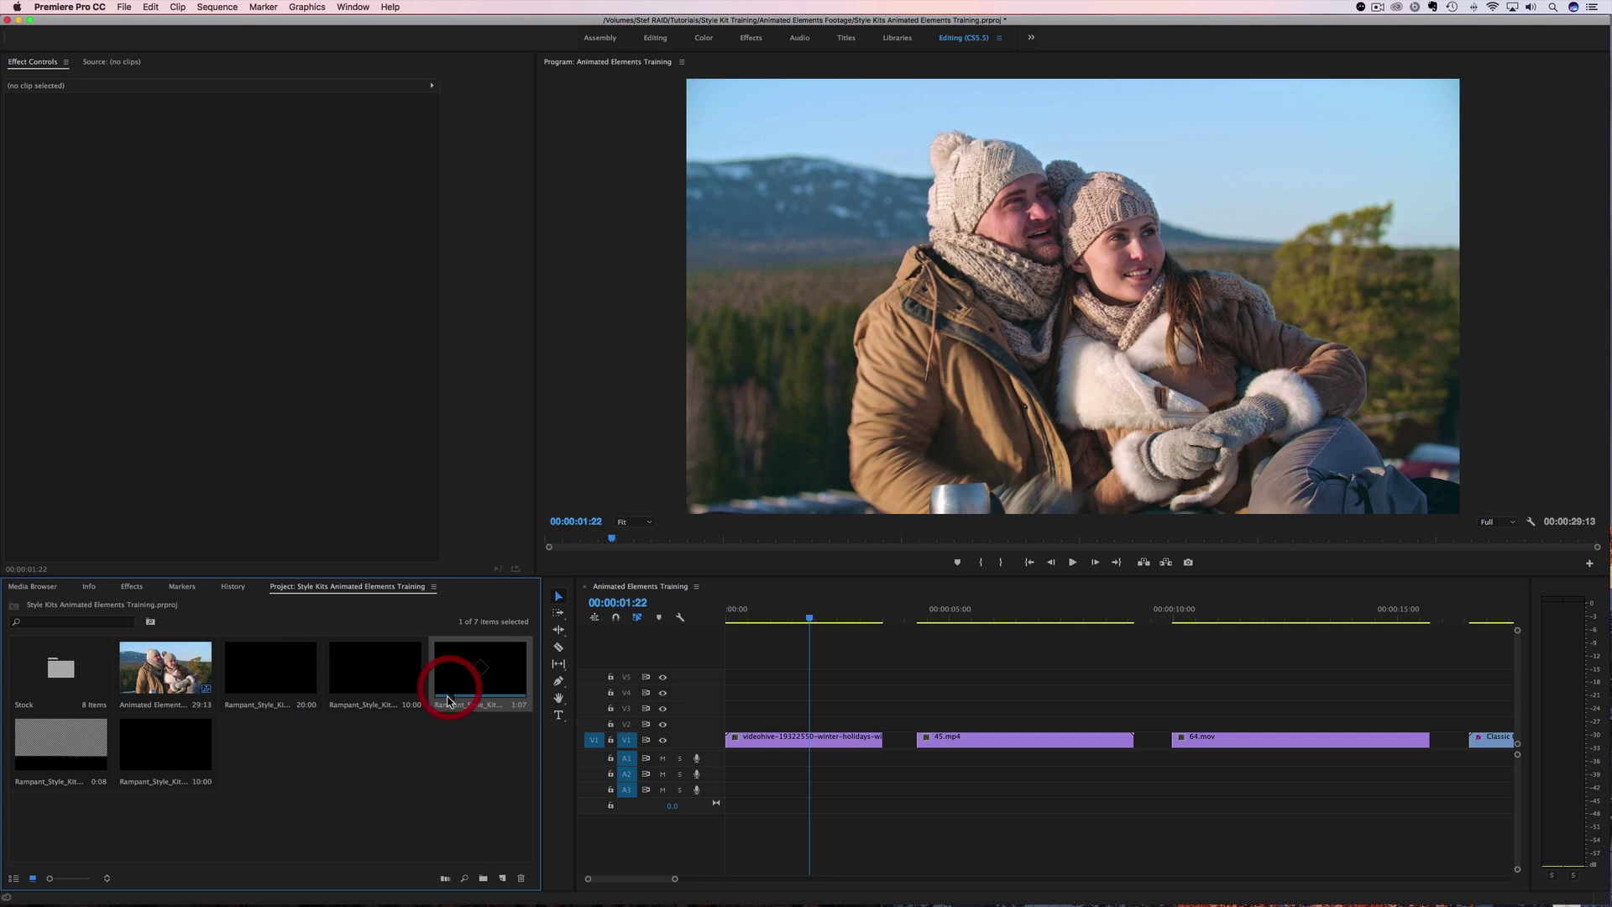
- Place the Love_01 heart element on V2 above the winter holidays clip, trim it to that clip's end and play it back
{"action": "left_click", "coordinate": [396, 676]}
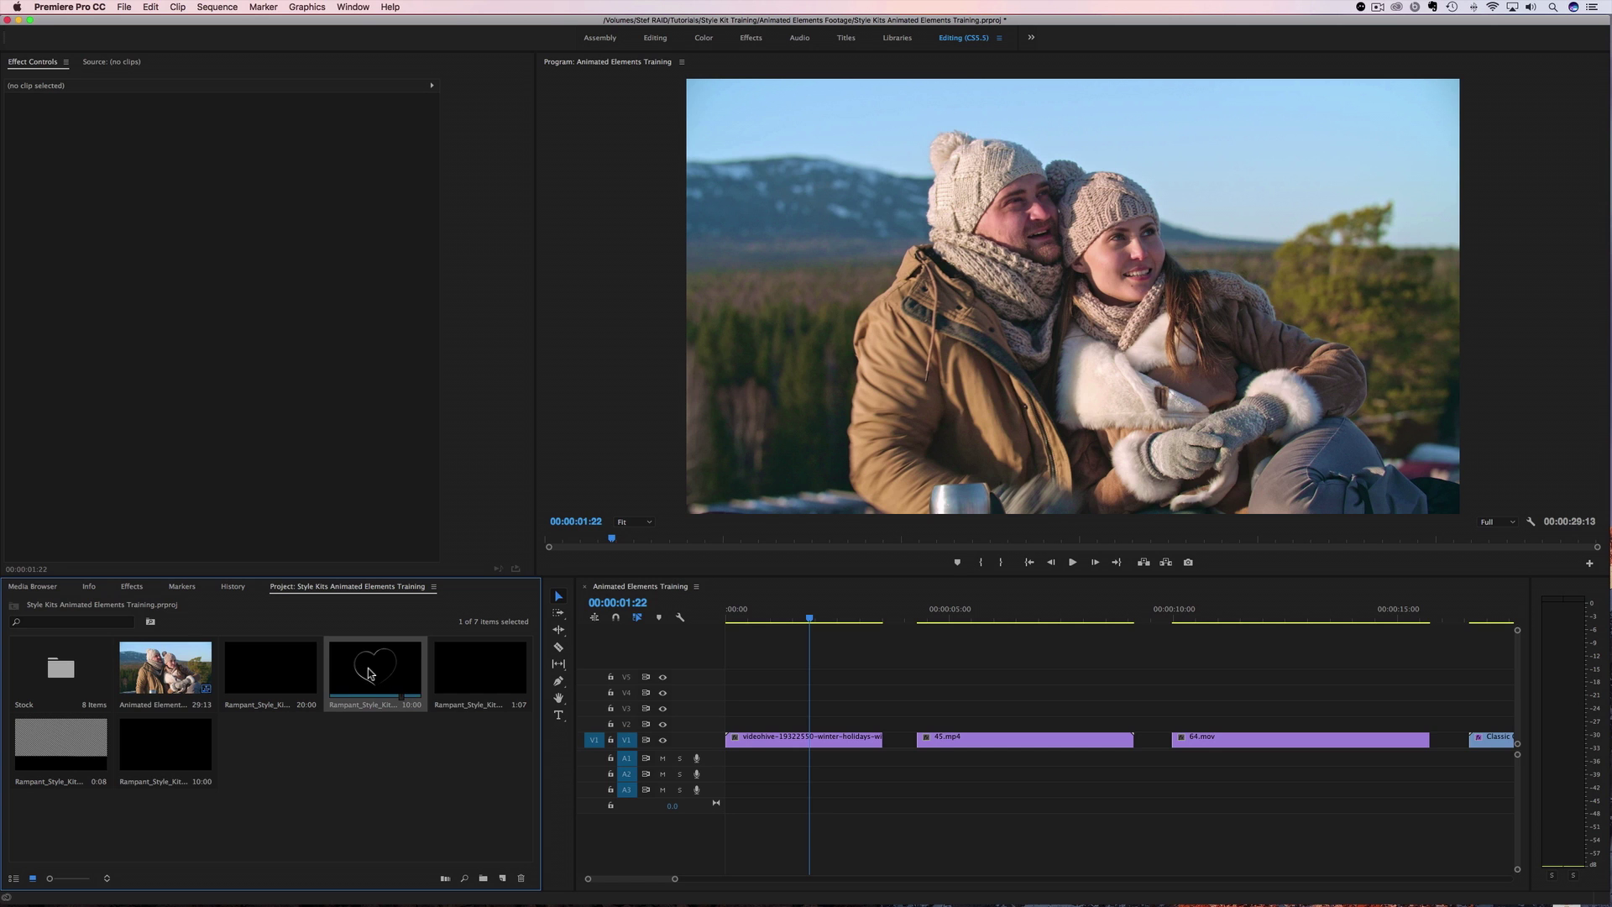
{"action": "left_click_drag", "start_coordinate": [356, 676], "coordinate": [725, 720]}
{"action": "left_click_drag", "start_coordinate": [1172, 722], "coordinate": [882, 720]}
{"action": "left_click_drag", "start_coordinate": [809, 620], "coordinate": [726, 628]}
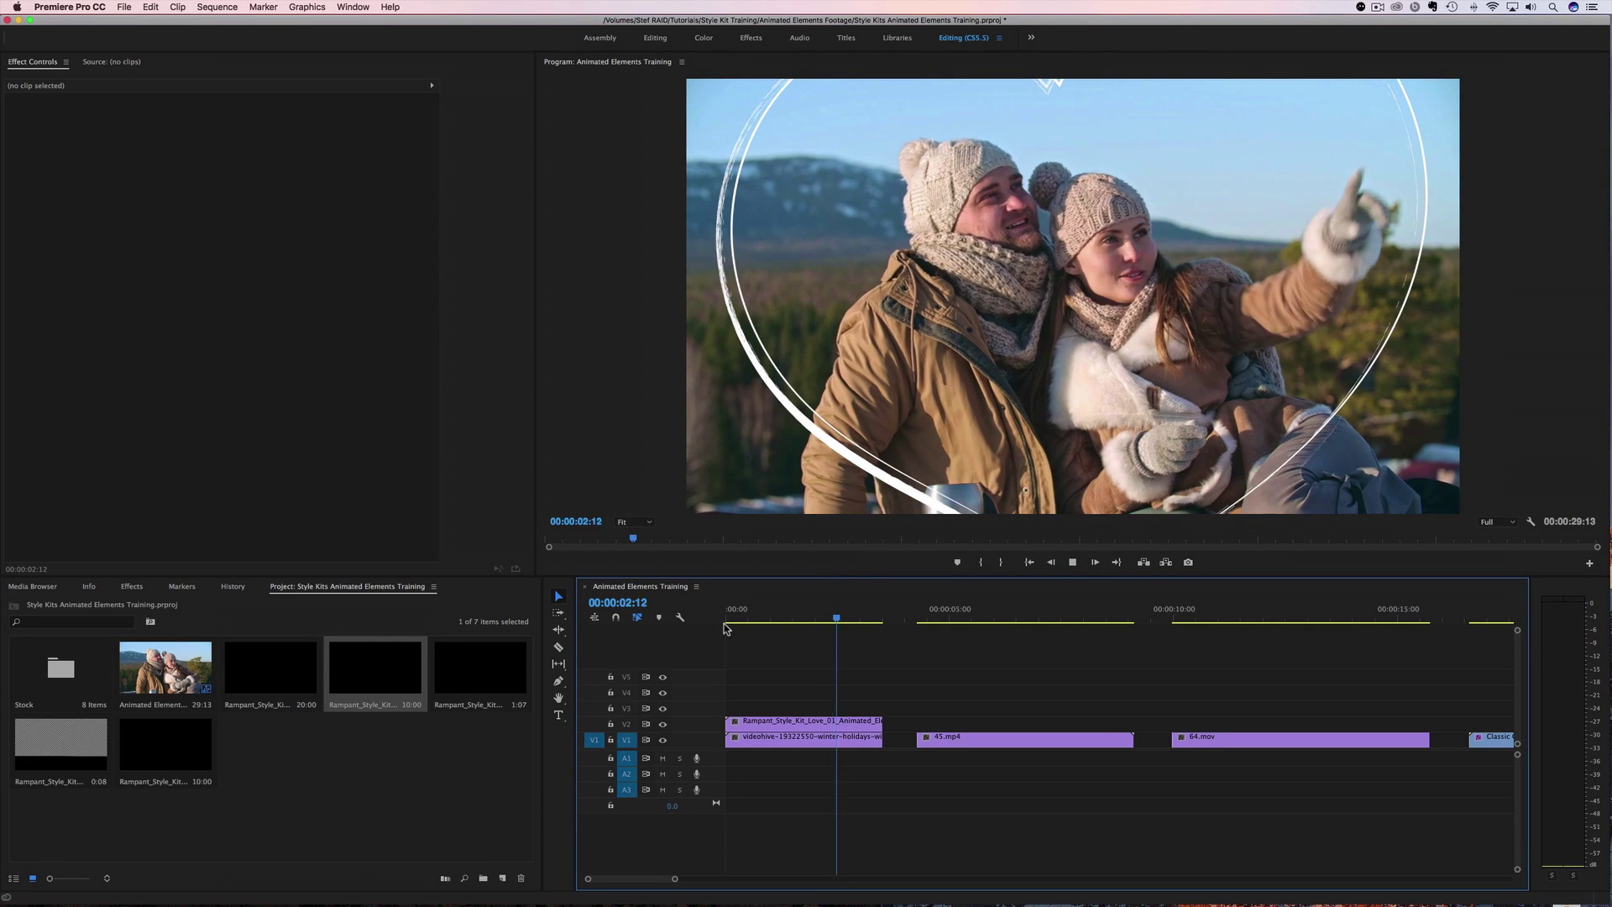
{"action": "key", "text": "space"}
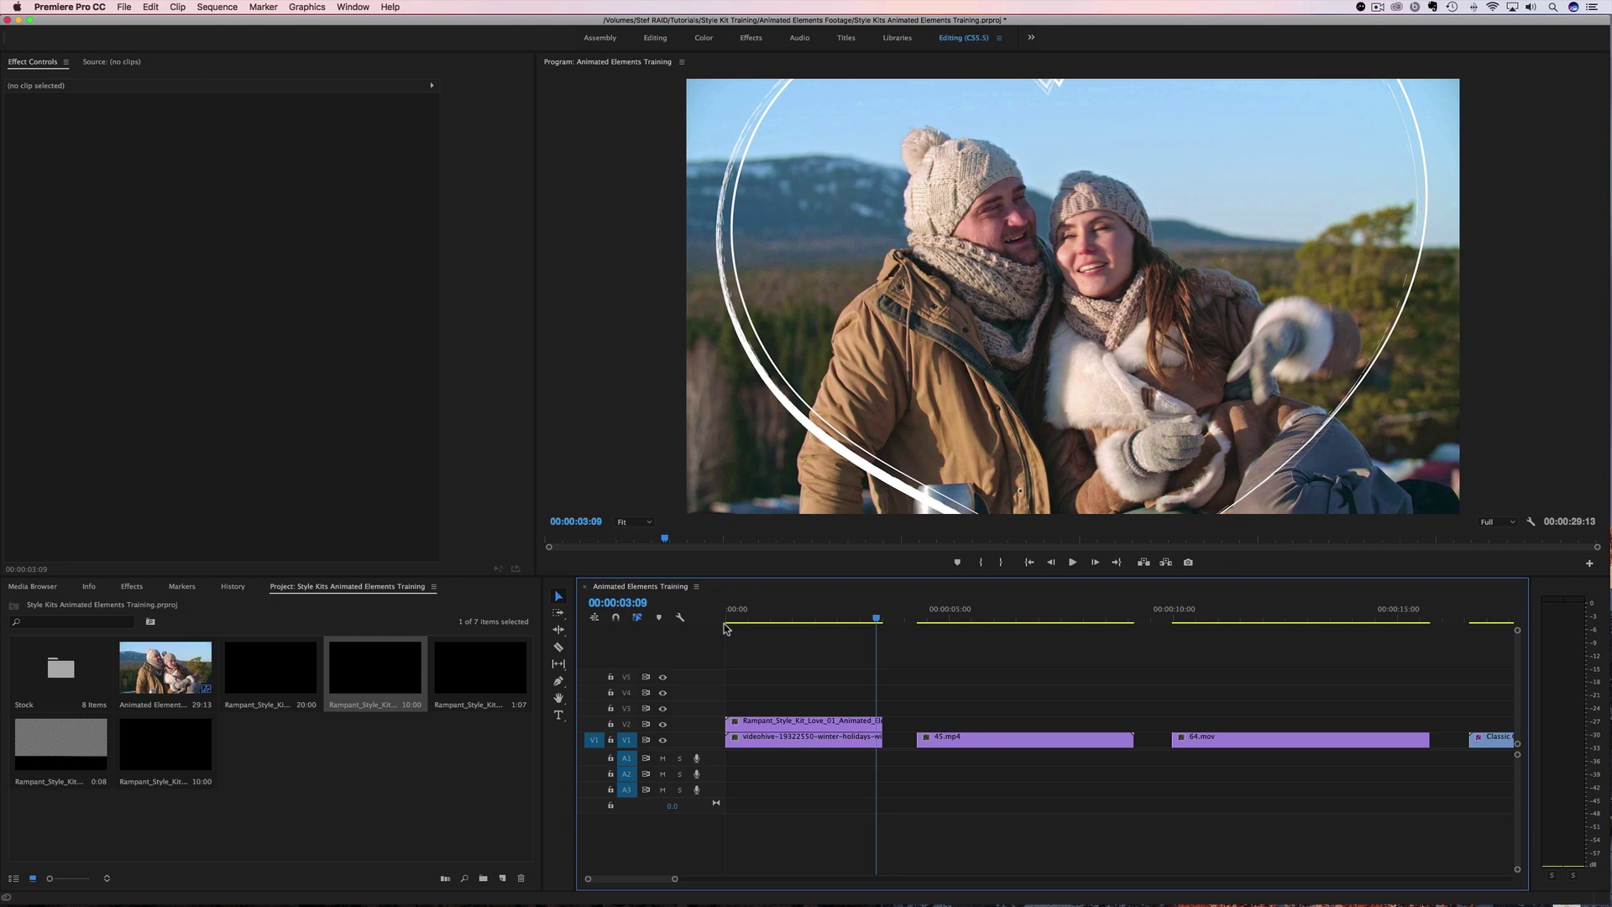
- With the program preview at 25%, set the scale of the Love_01 heart clip on V2 to 72
{"action": "left_click", "coordinate": [633, 522]}
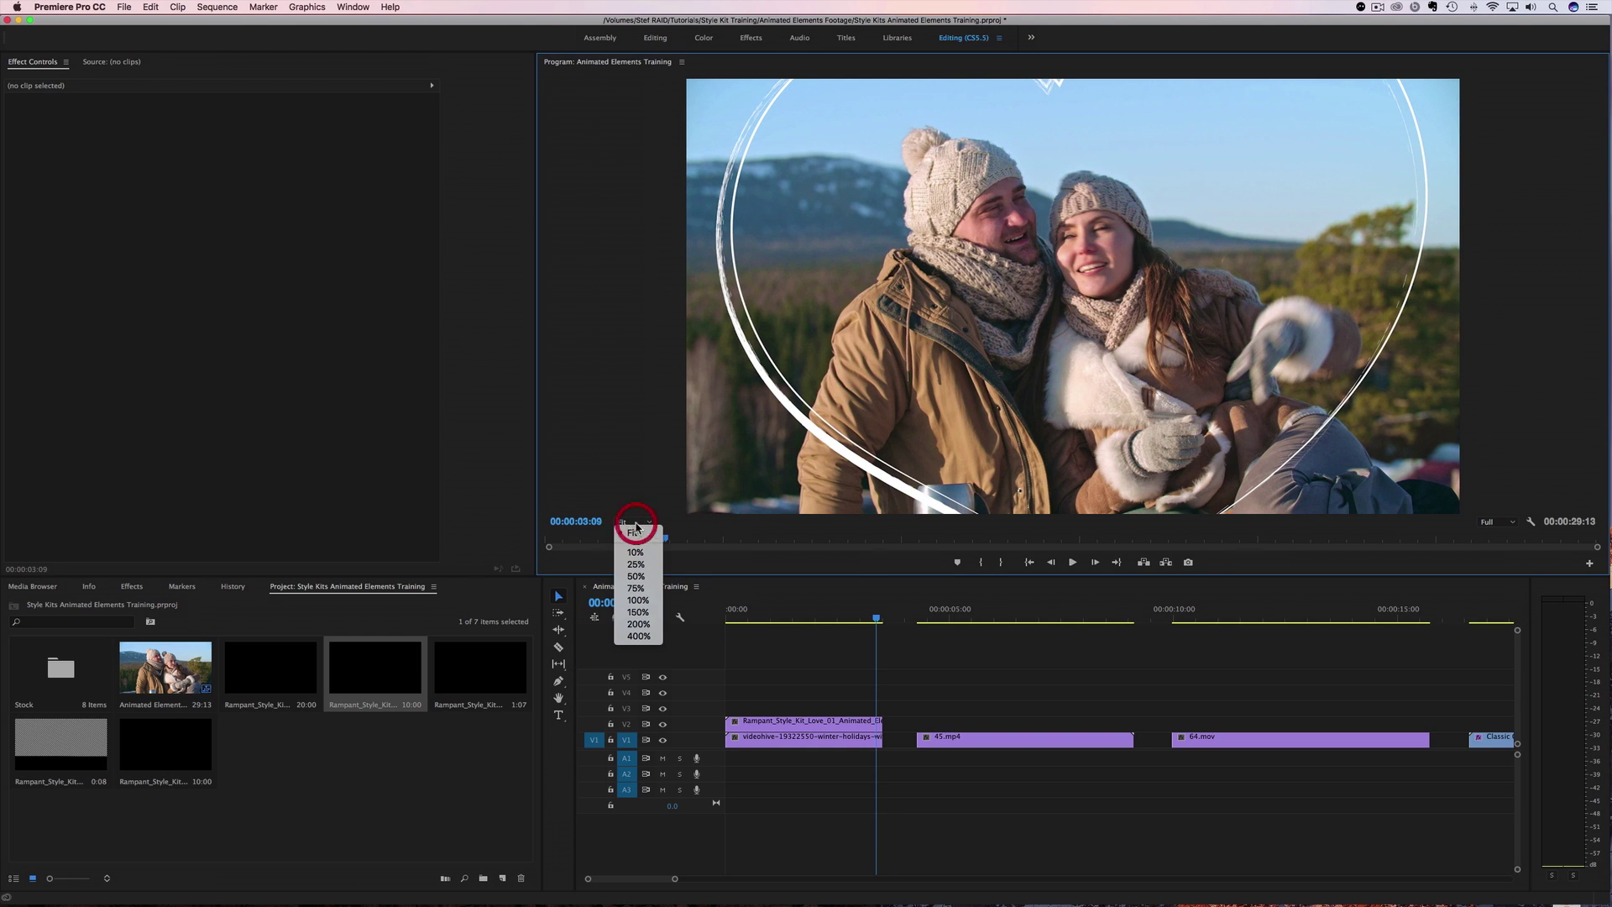
{"action": "left_click", "coordinate": [636, 565]}
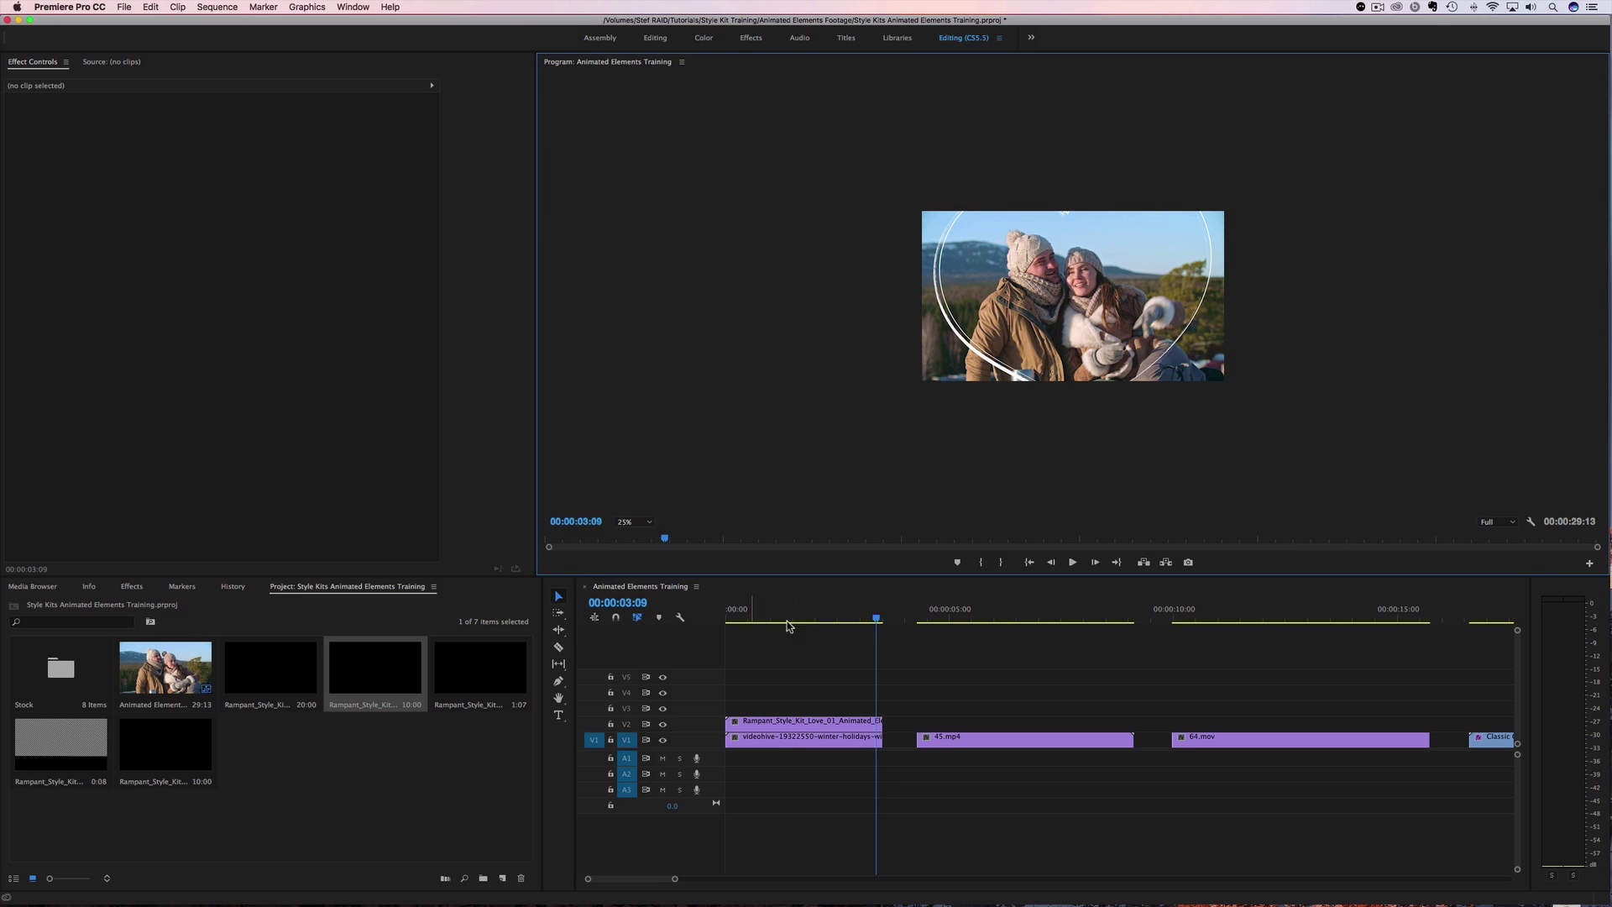
{"action": "left_click", "coordinate": [879, 621]}
{"action": "left_click_drag", "start_coordinate": [879, 621], "coordinate": [781, 618]}
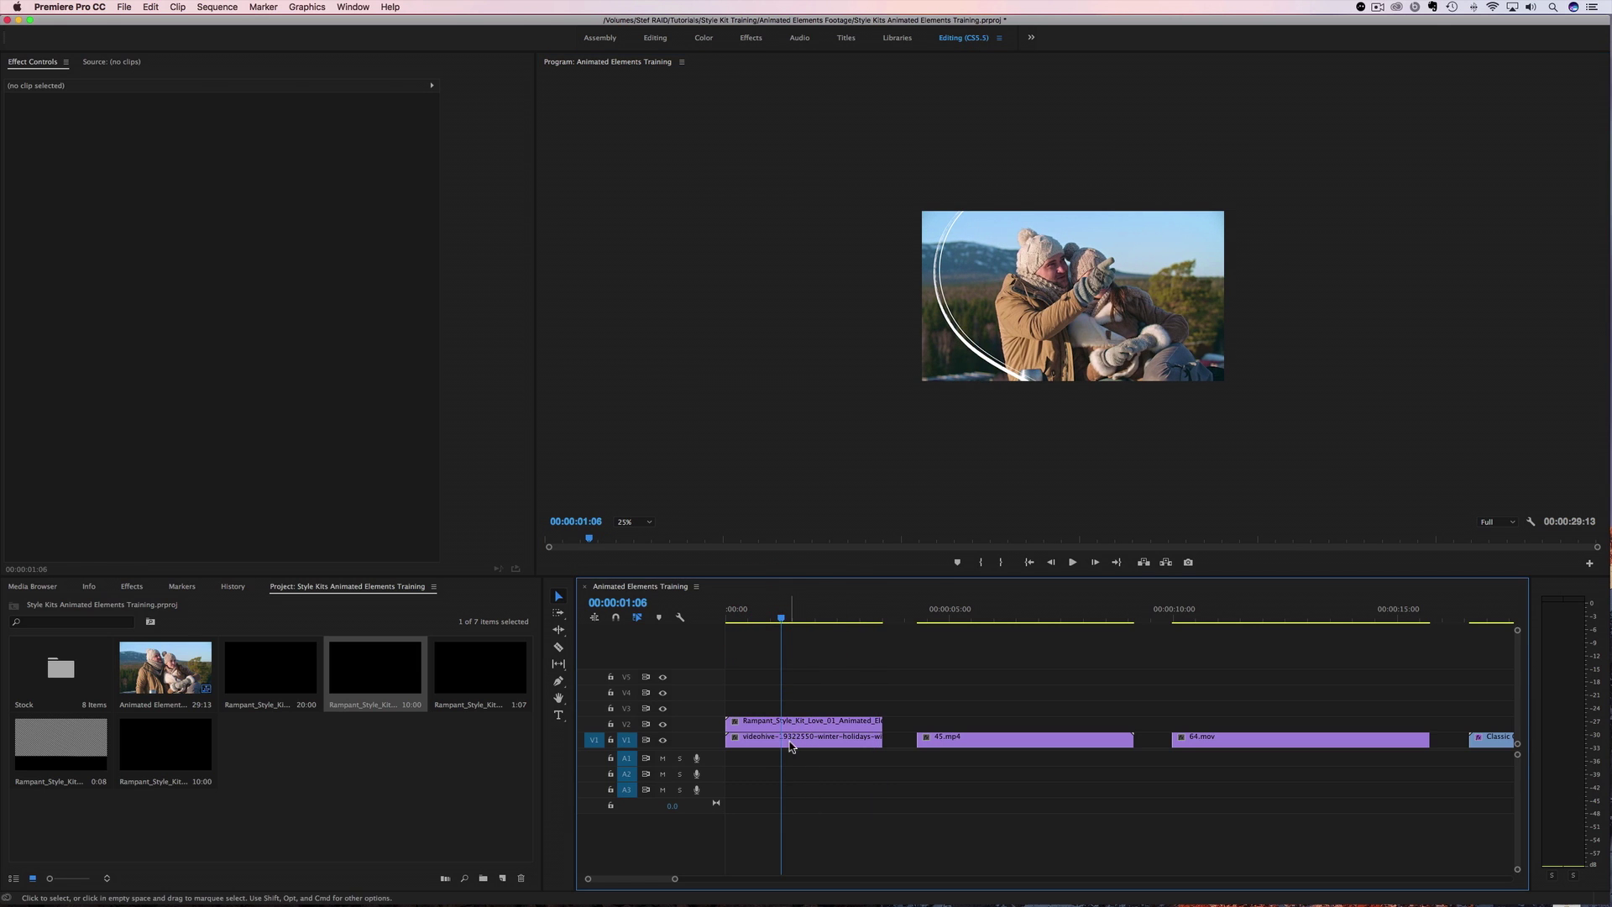
{"action": "left_click", "coordinate": [790, 741]}
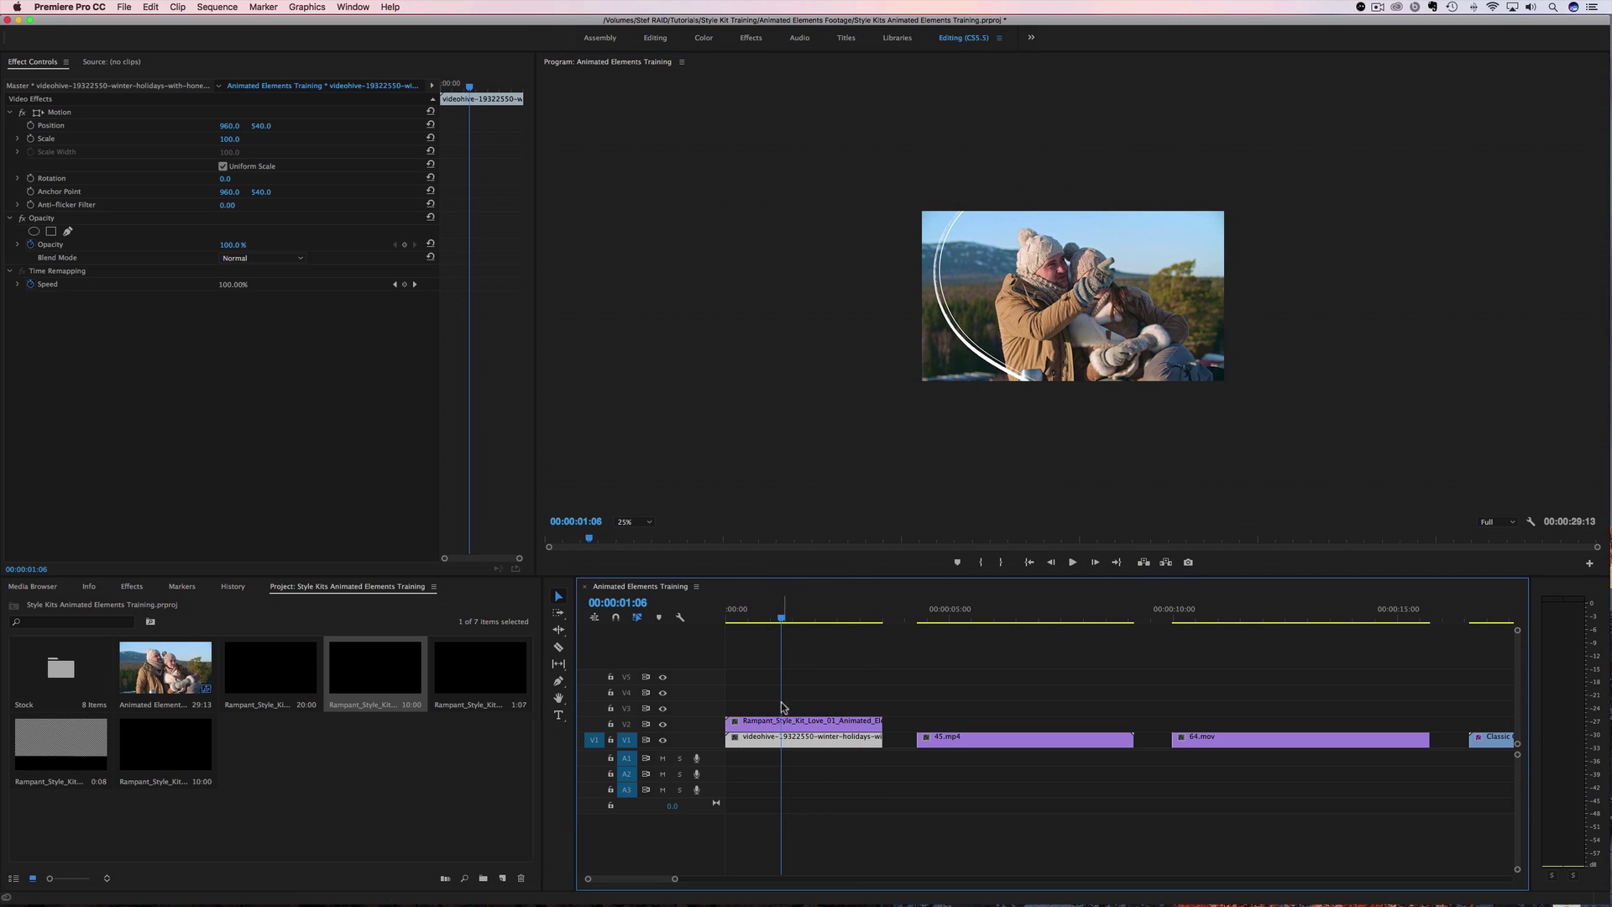
{"action": "left_click", "coordinate": [784, 727]}
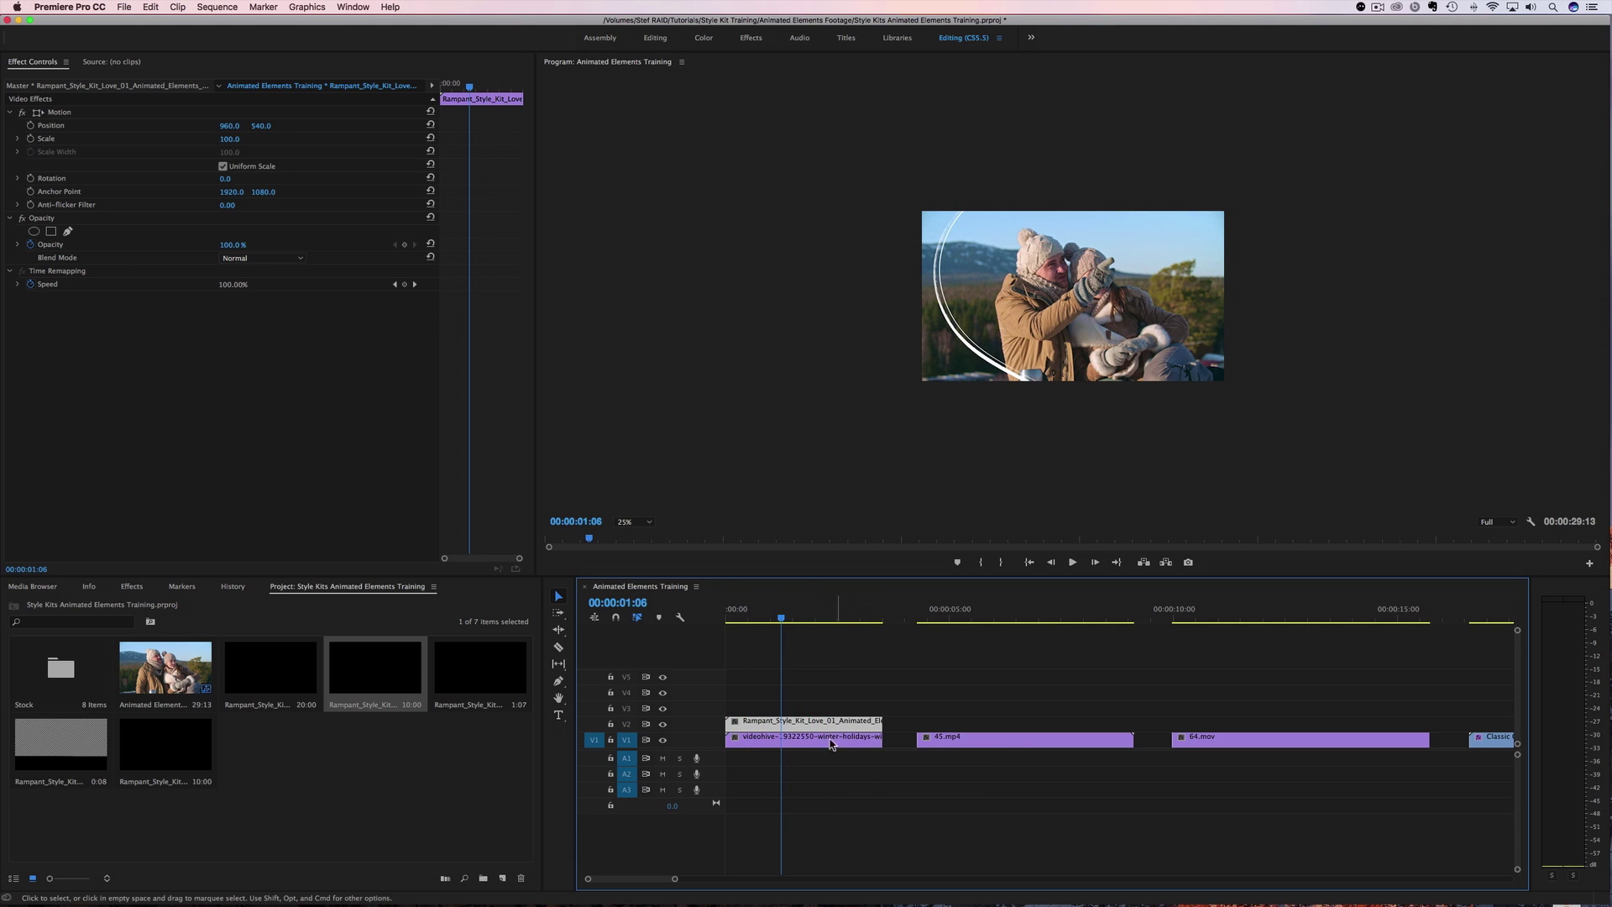
{"action": "left_click", "coordinate": [786, 719]}
{"action": "left_click", "coordinate": [53, 126]}
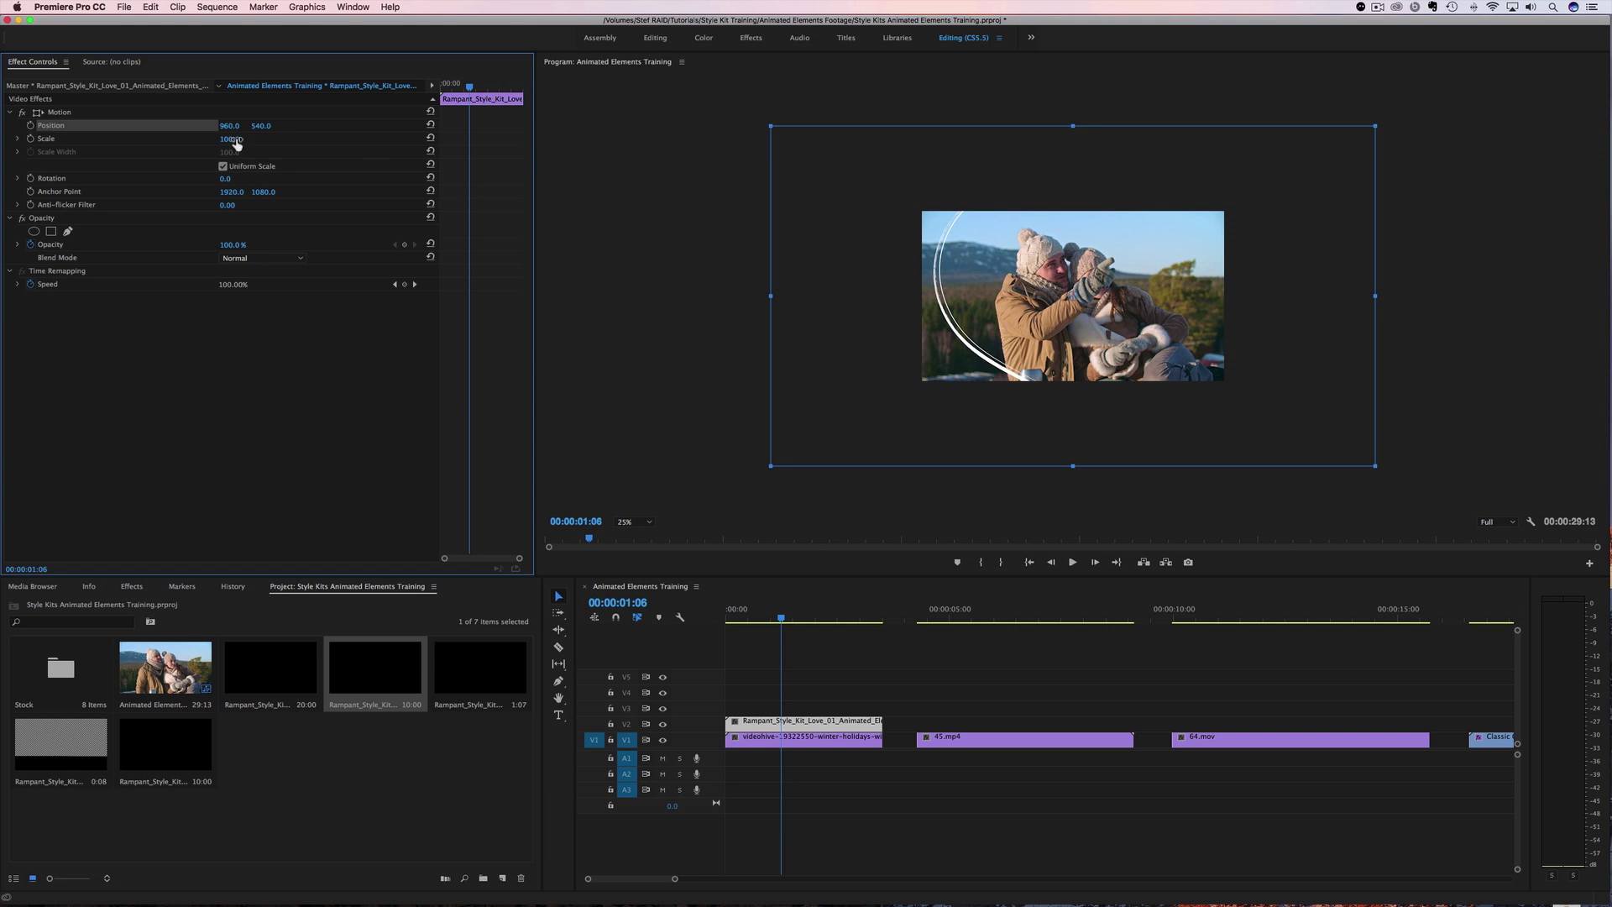
{"action": "left_click_drag", "start_coordinate": [219, 139], "coordinate": [270, 144]}
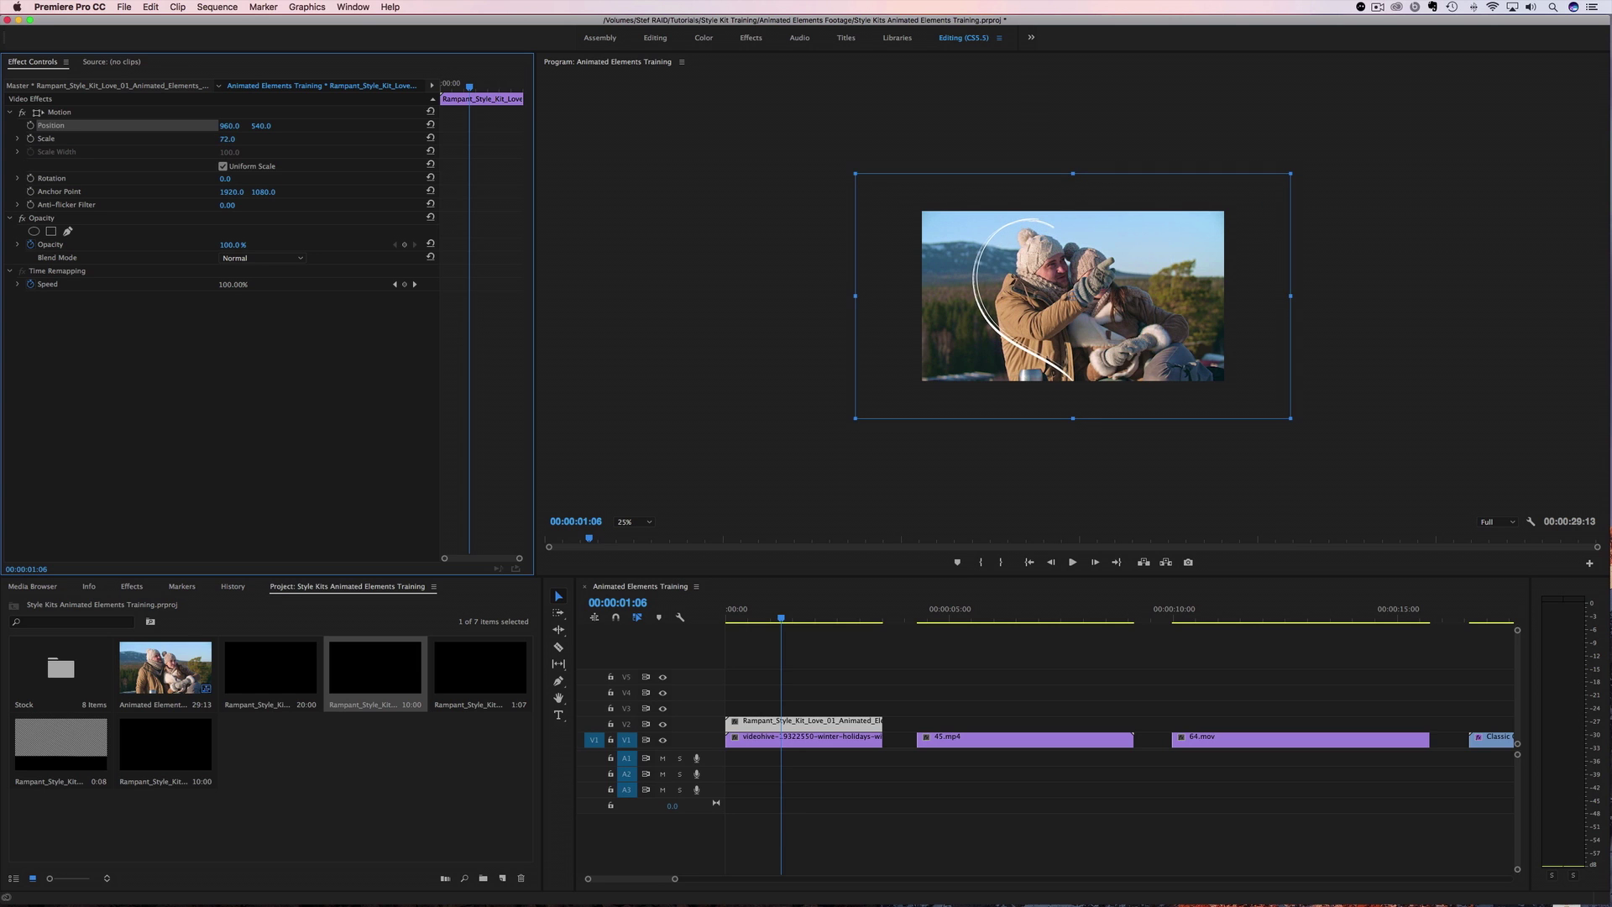
- Set the program preview to Fit and play the scaled heart animation from the start of the sequence
{"action": "left_click_drag", "start_coordinate": [787, 618], "coordinate": [840, 628]}
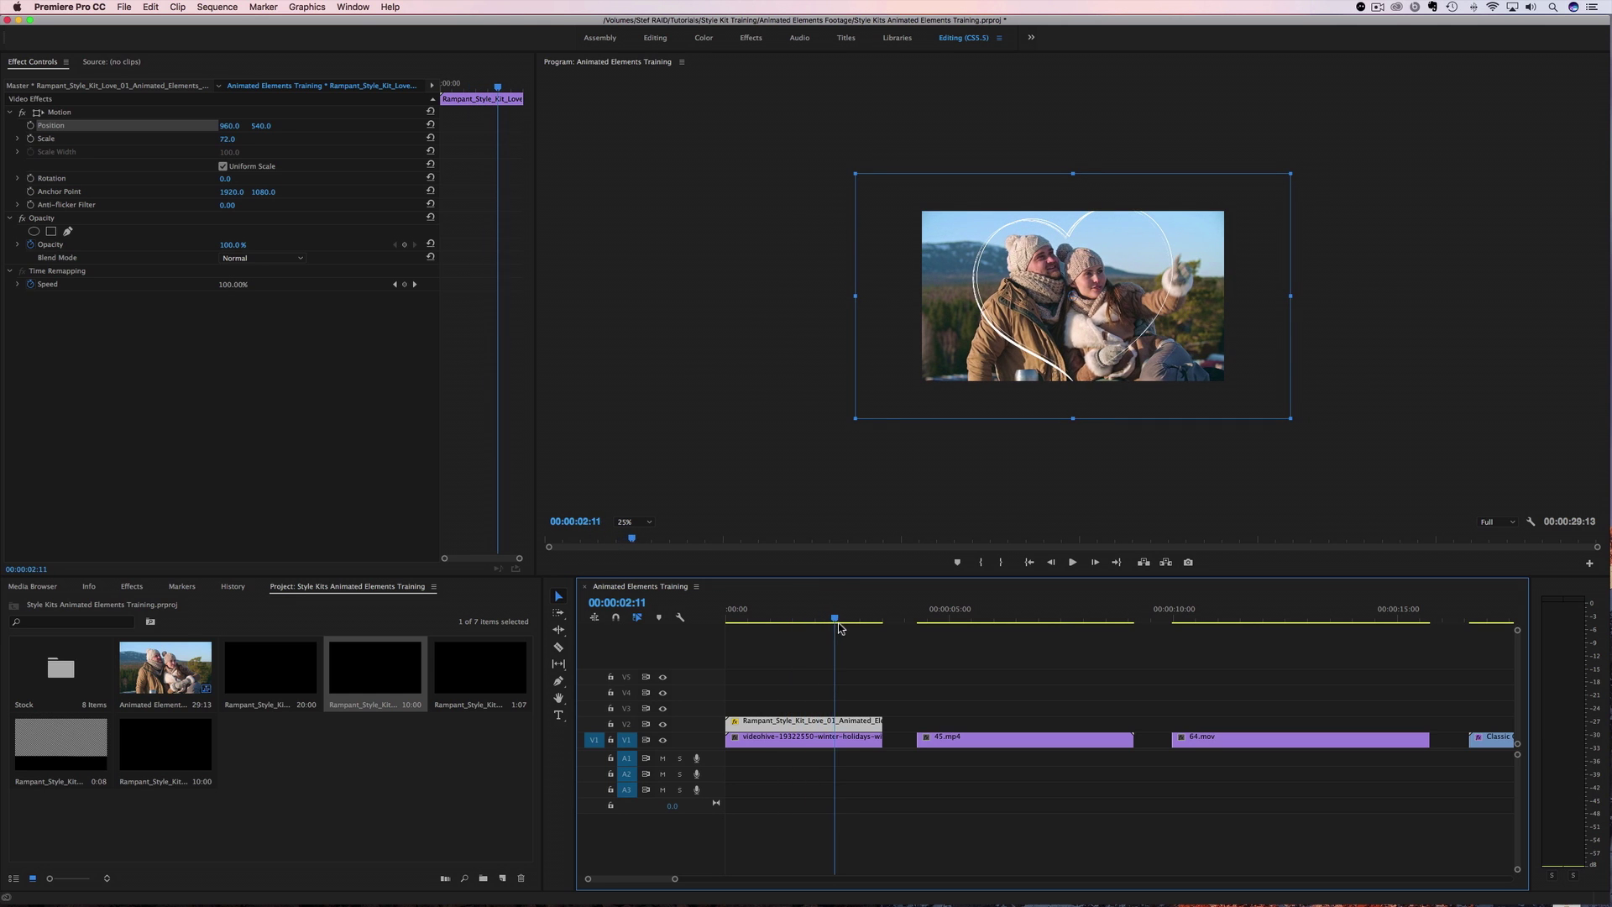
{"action": "left_click", "coordinate": [639, 521]}
{"action": "left_click", "coordinate": [633, 524]}
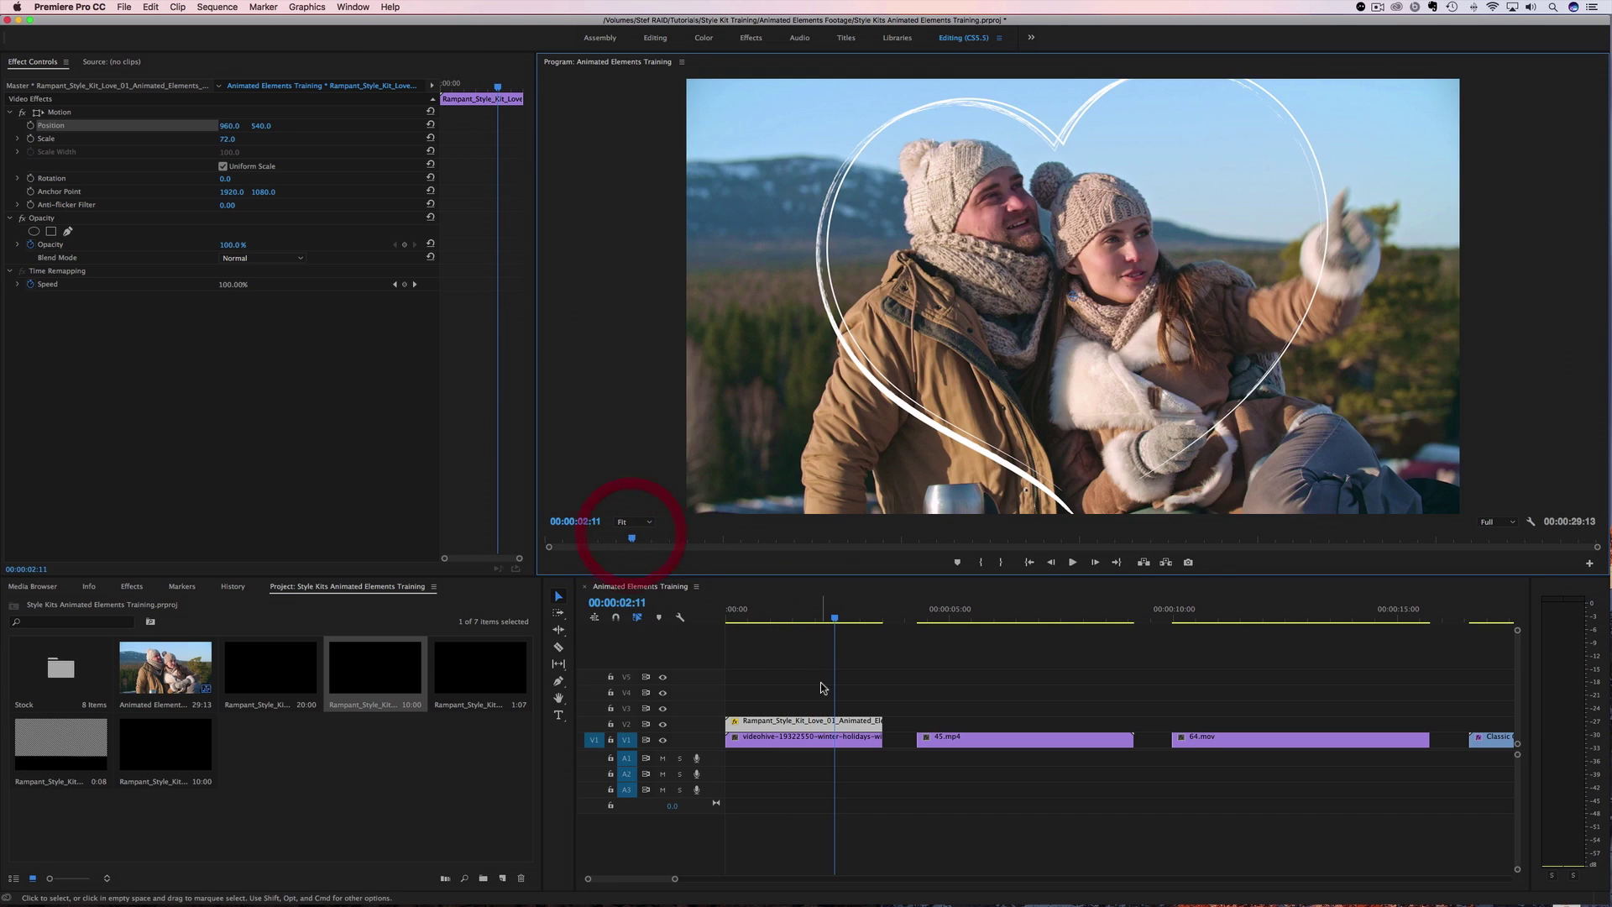
{"action": "left_click", "coordinate": [705, 636]}
{"action": "key", "text": "Home"}
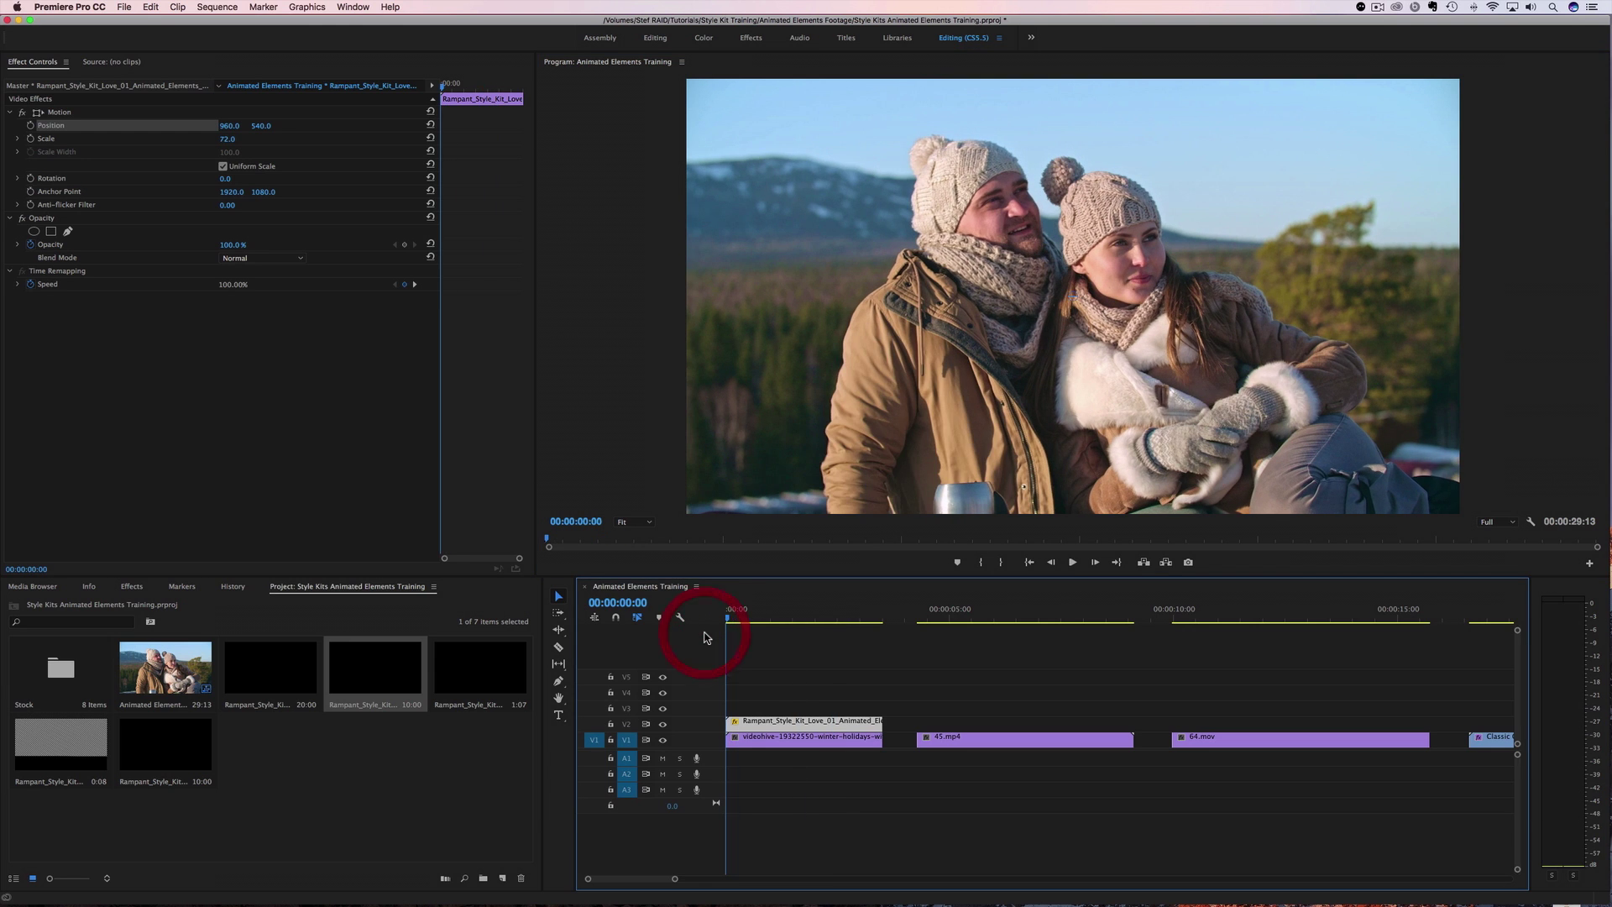
{"action": "key", "text": "space"}
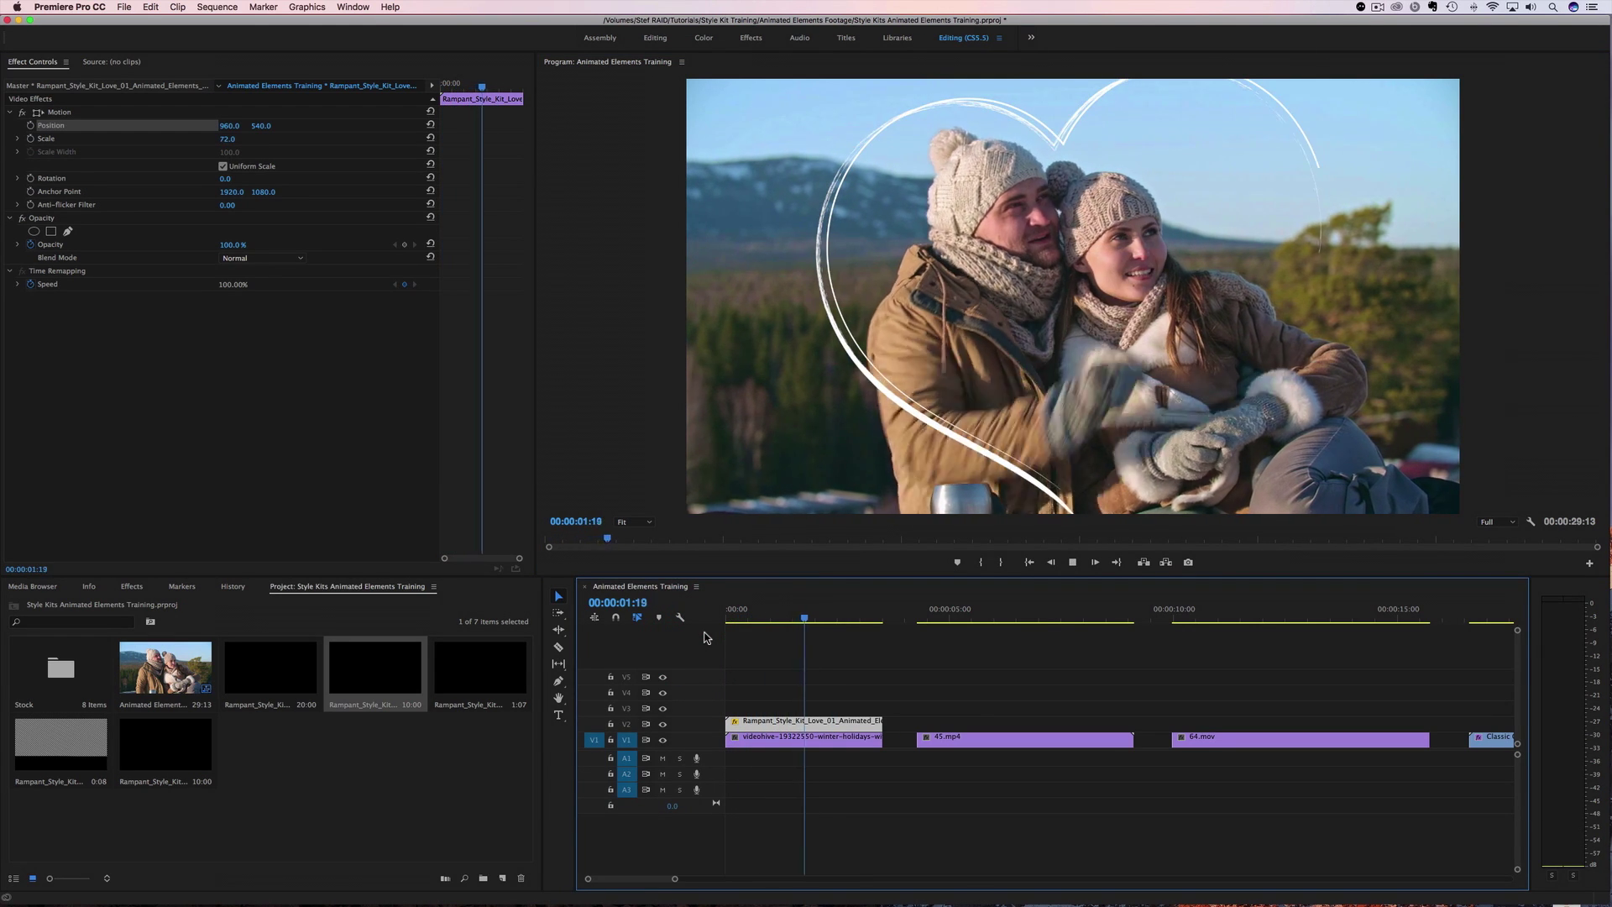
{"action": "key", "text": "space"}
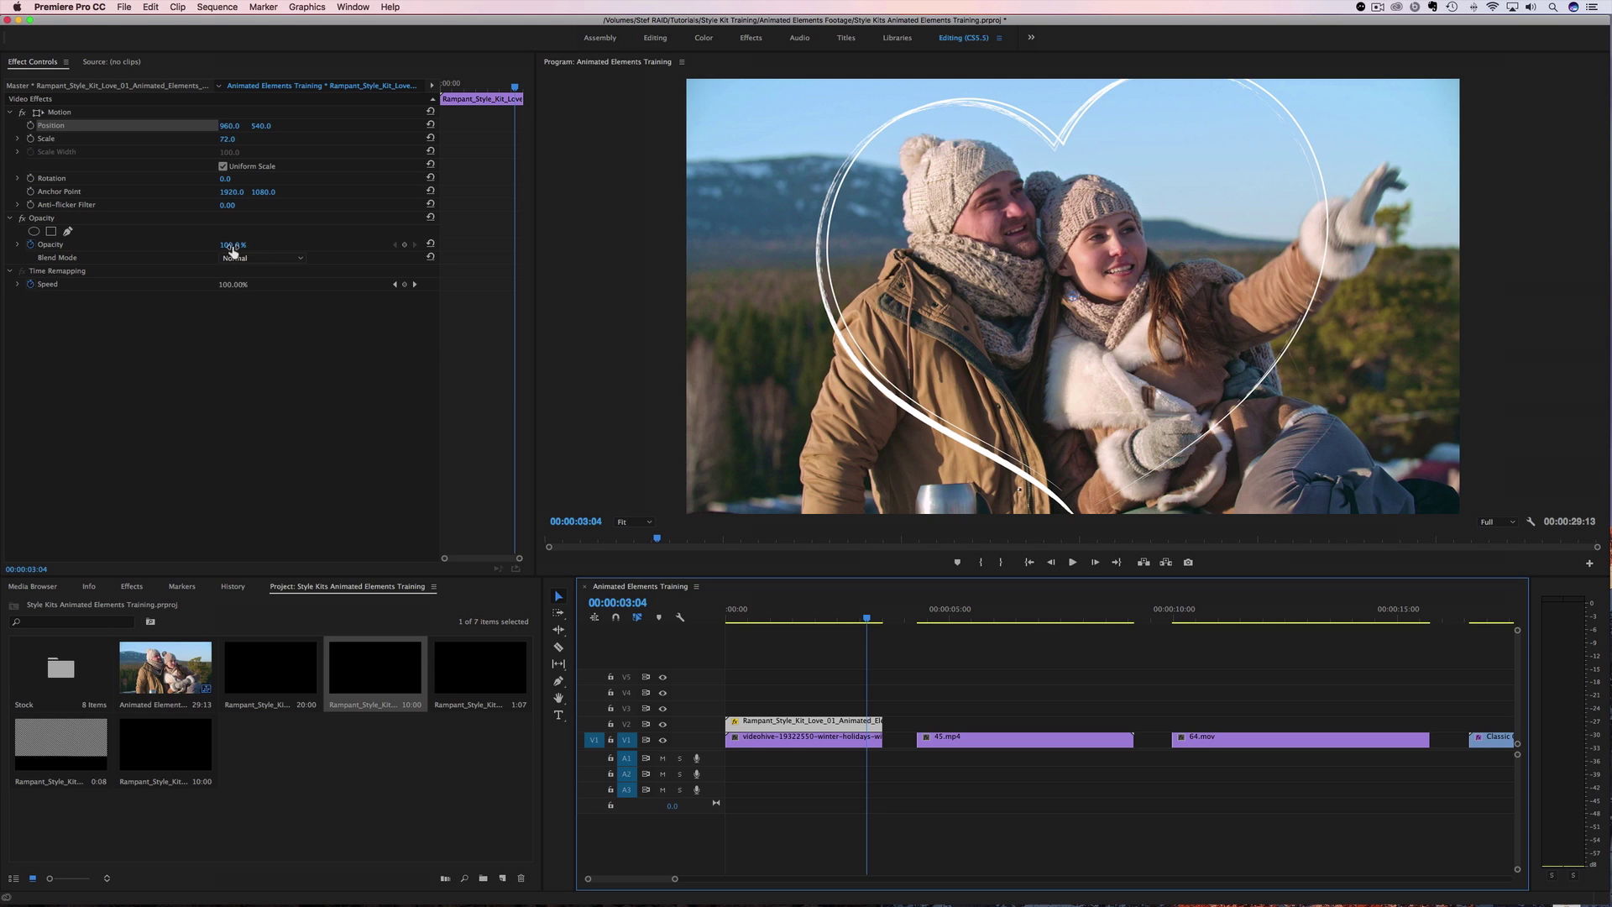
- Save the project and turn off opacity keyframing on the heart clip
{"action": "key", "text": "cmd+s"}
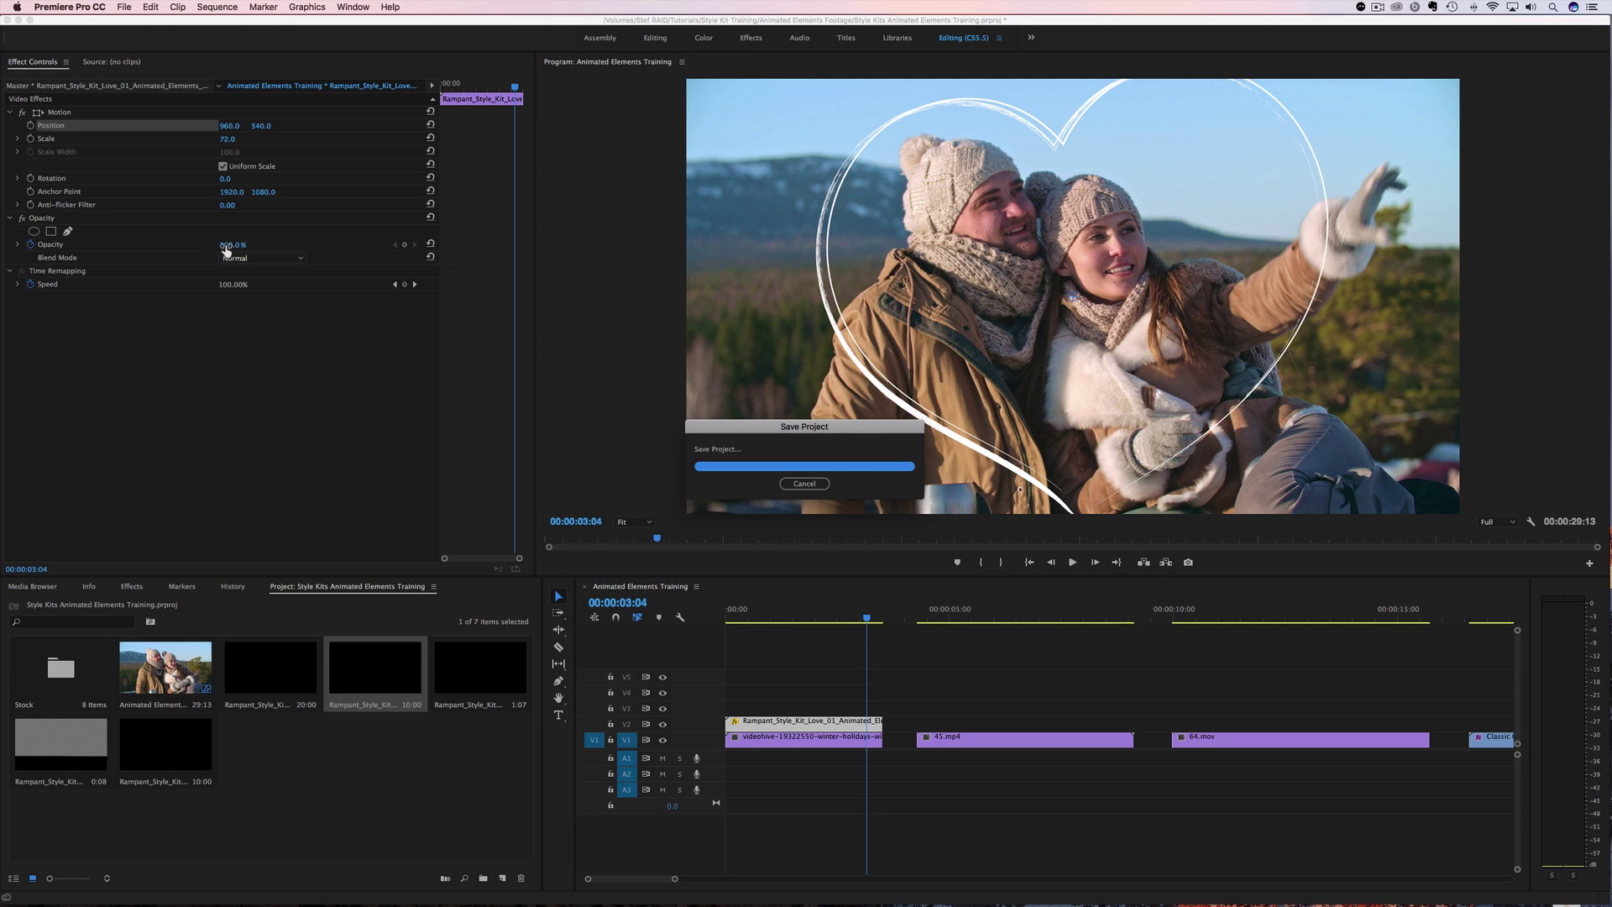
{"action": "left_click", "coordinate": [31, 245]}
- Lower the heart clip's opacity to 26% and play the sequence from the start
{"action": "left_click", "coordinate": [227, 244]}
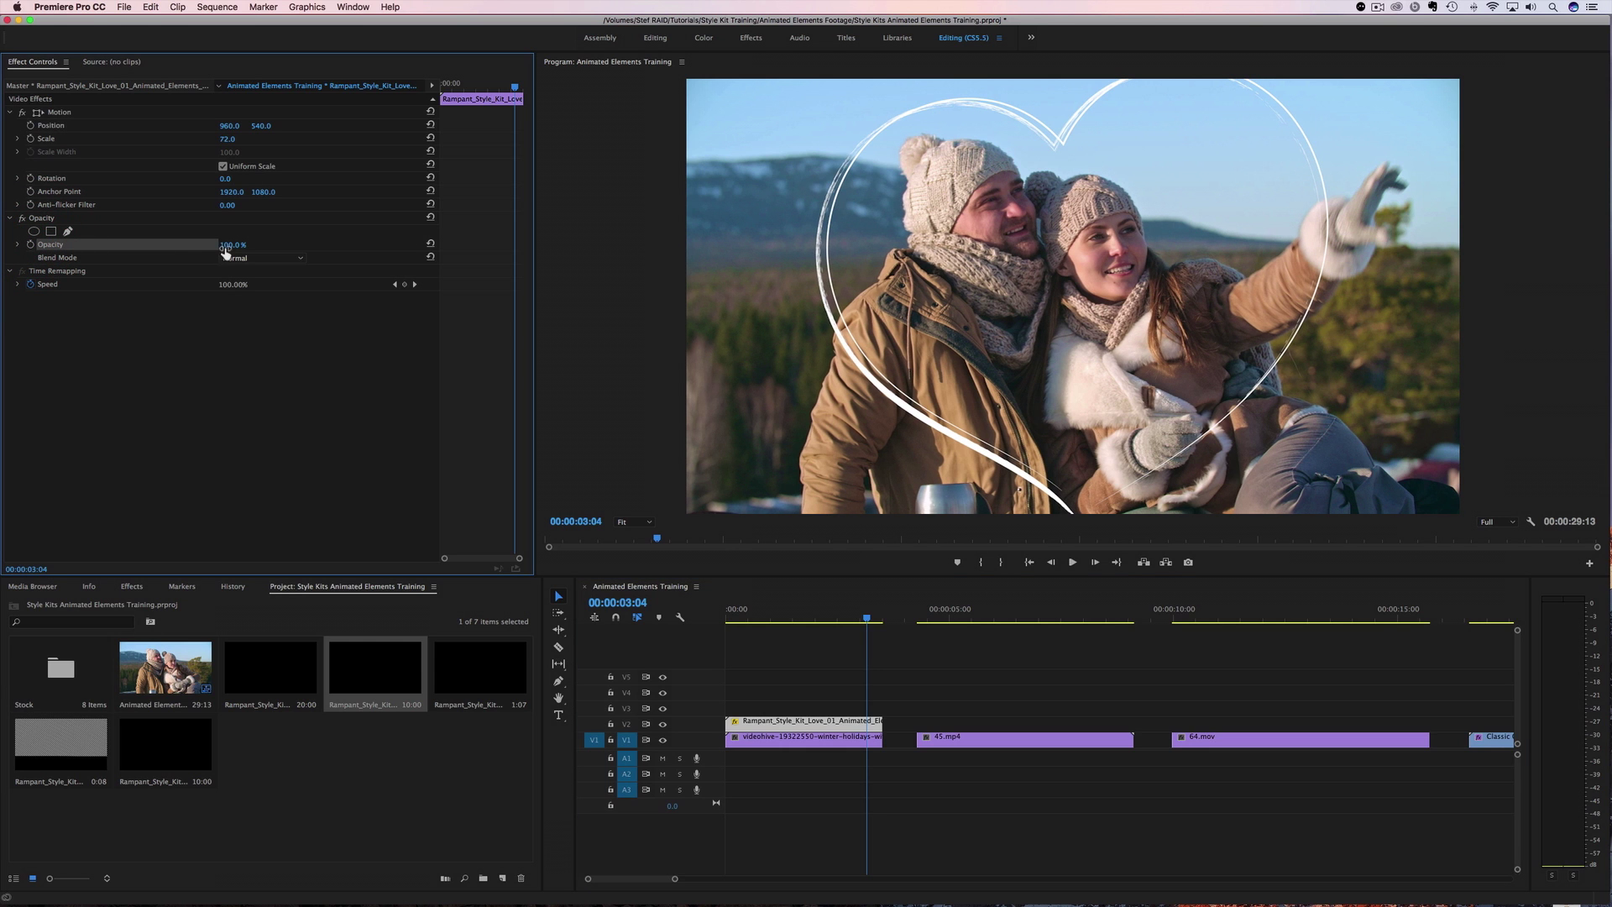
{"action": "type", "text": "60"}
{"action": "key", "text": "Return"}
{"action": "left_click_drag", "start_coordinate": [226, 244], "coordinate": [201, 244]}
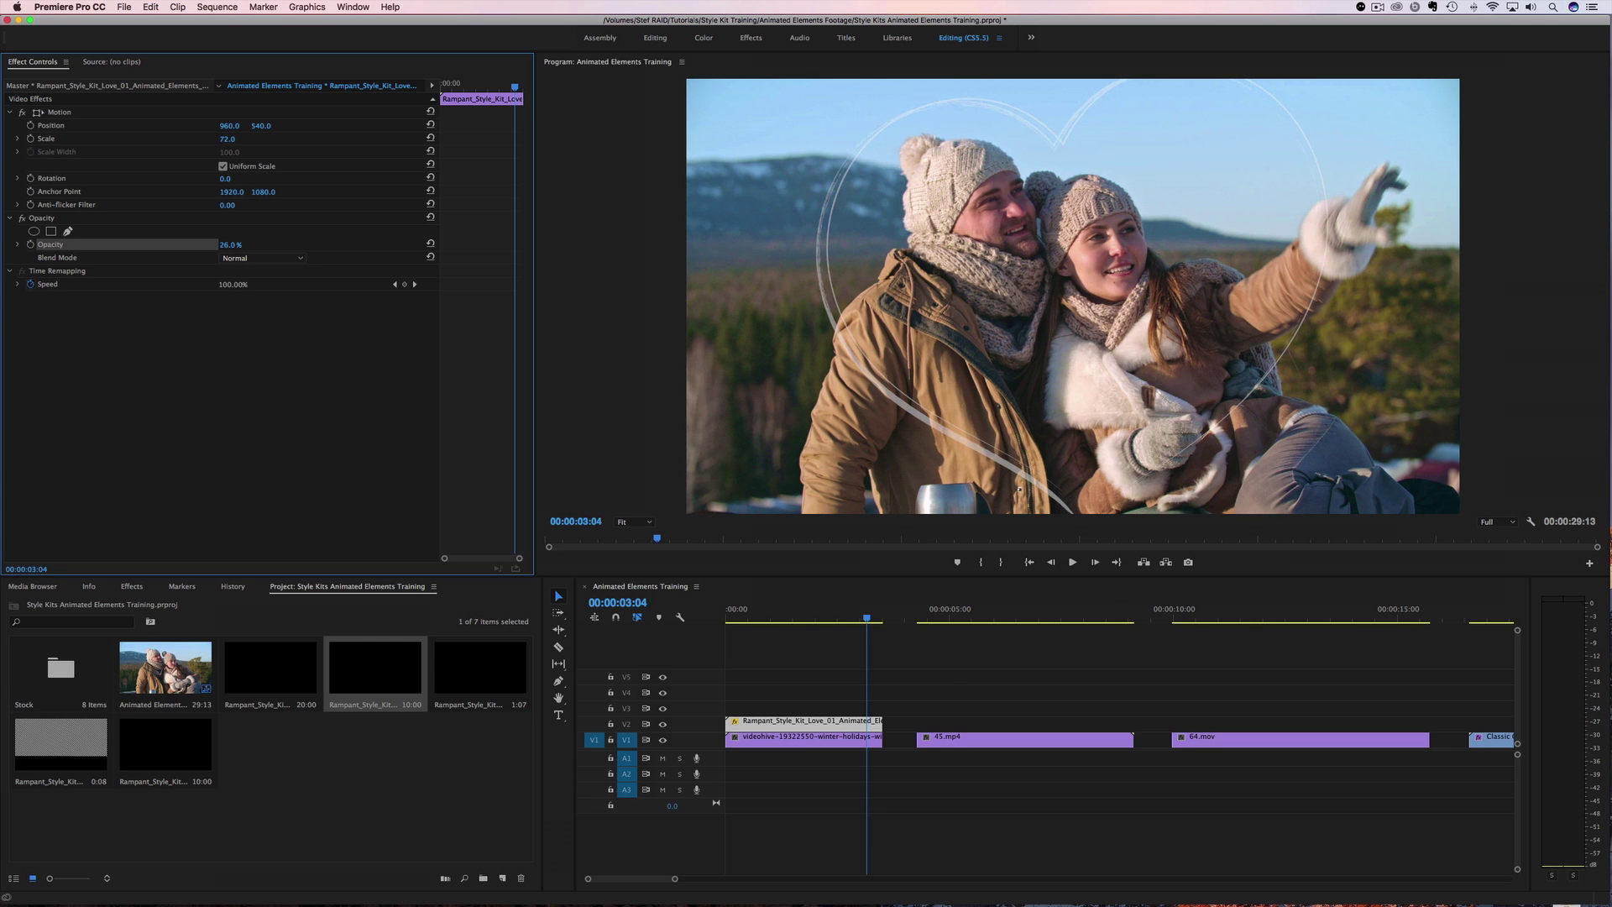
{"action": "key", "text": "Home"}
{"action": "left_click", "coordinate": [688, 619]}
{"action": "key", "text": "space"}
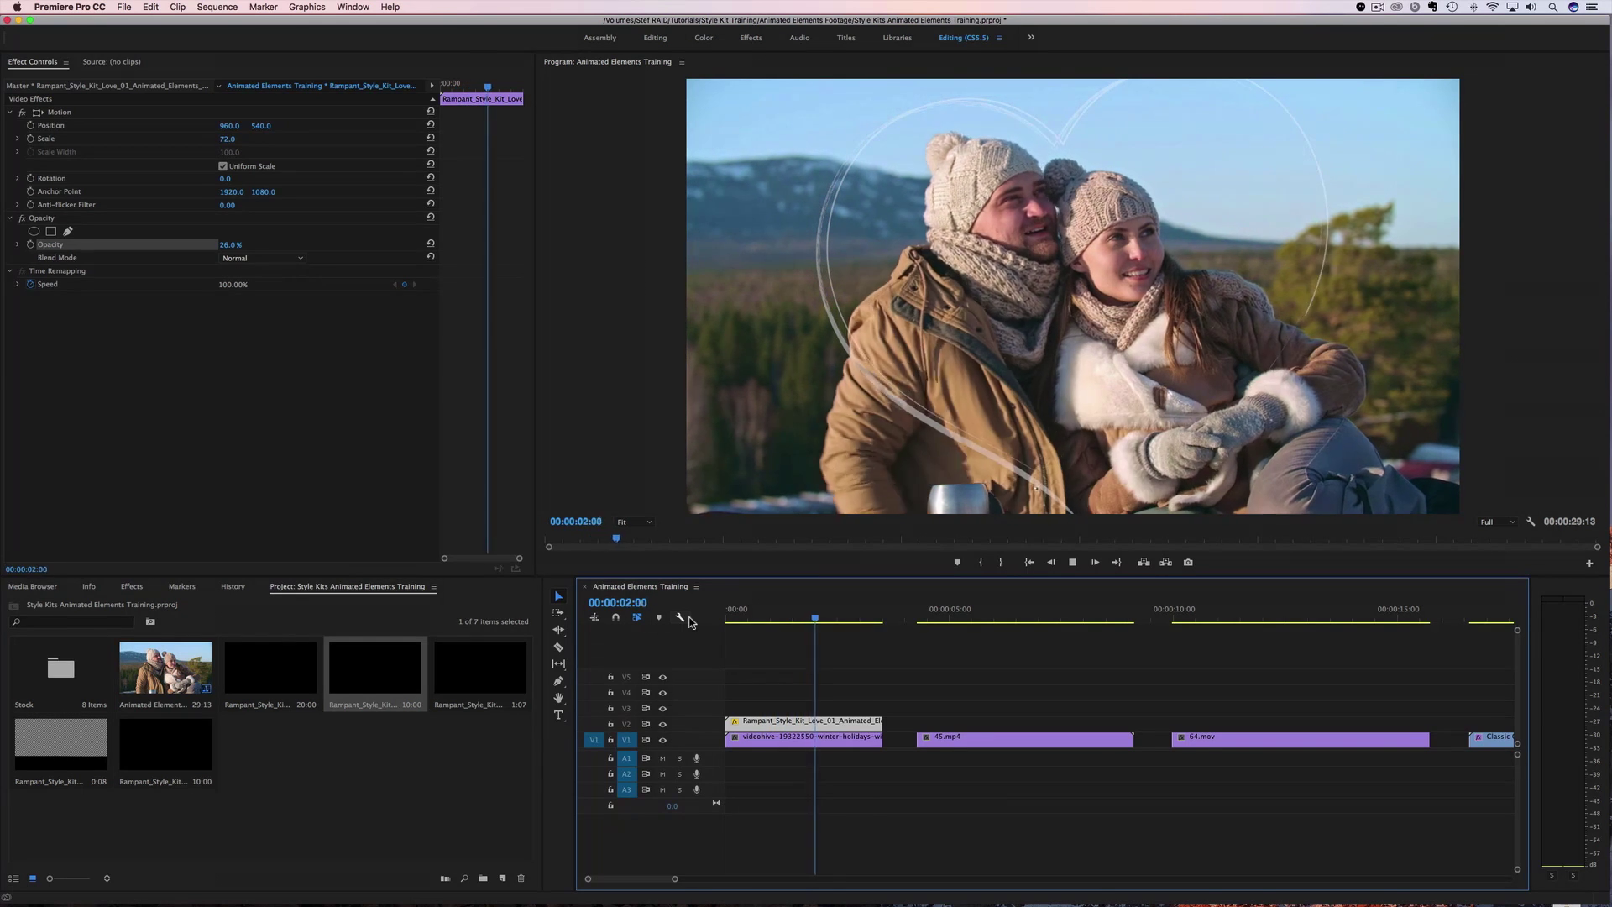
{"action": "key", "text": "space"}
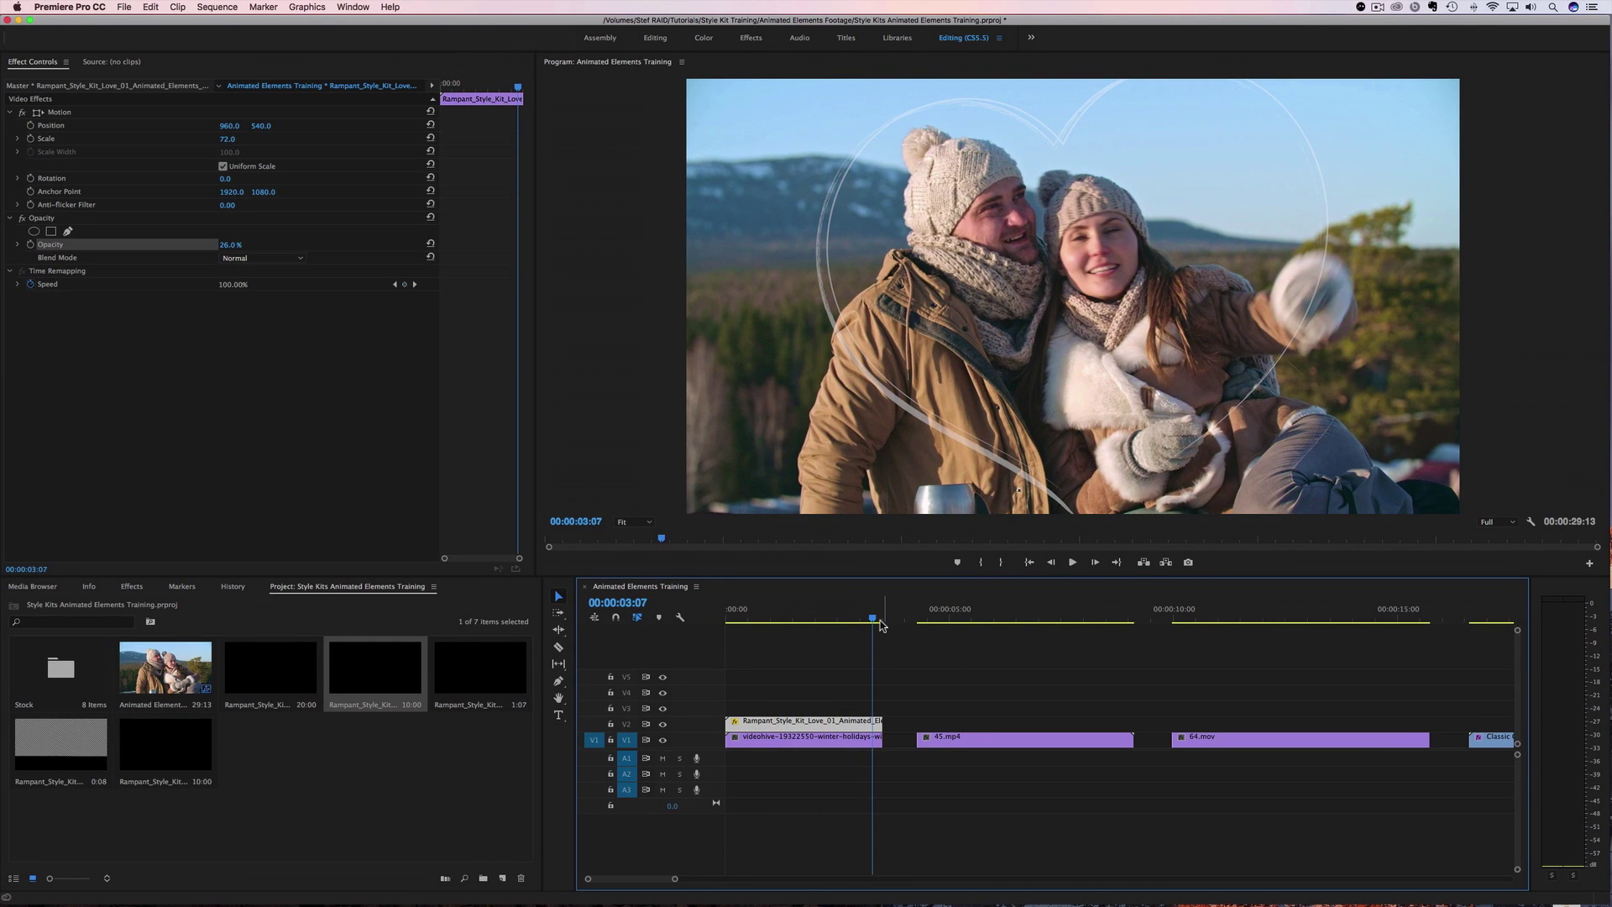
- Restore the heart clip's opacity to 100%
{"action": "left_click_drag", "start_coordinate": [881, 625], "coordinate": [780, 626]}
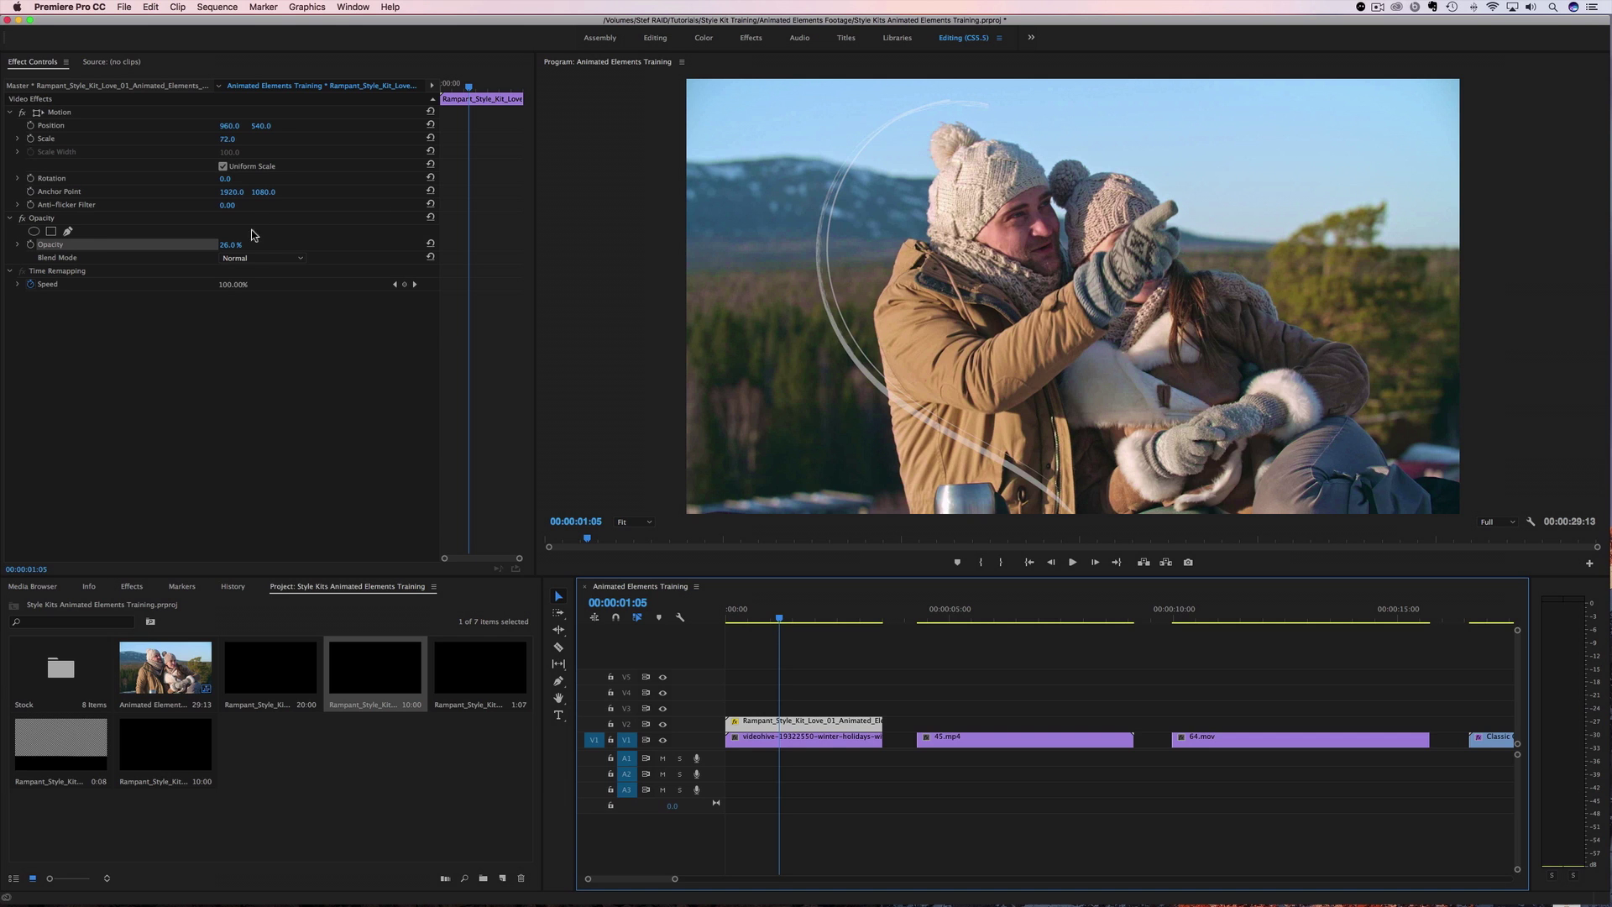
{"action": "left_click_drag", "start_coordinate": [228, 244], "coordinate": [289, 244]}
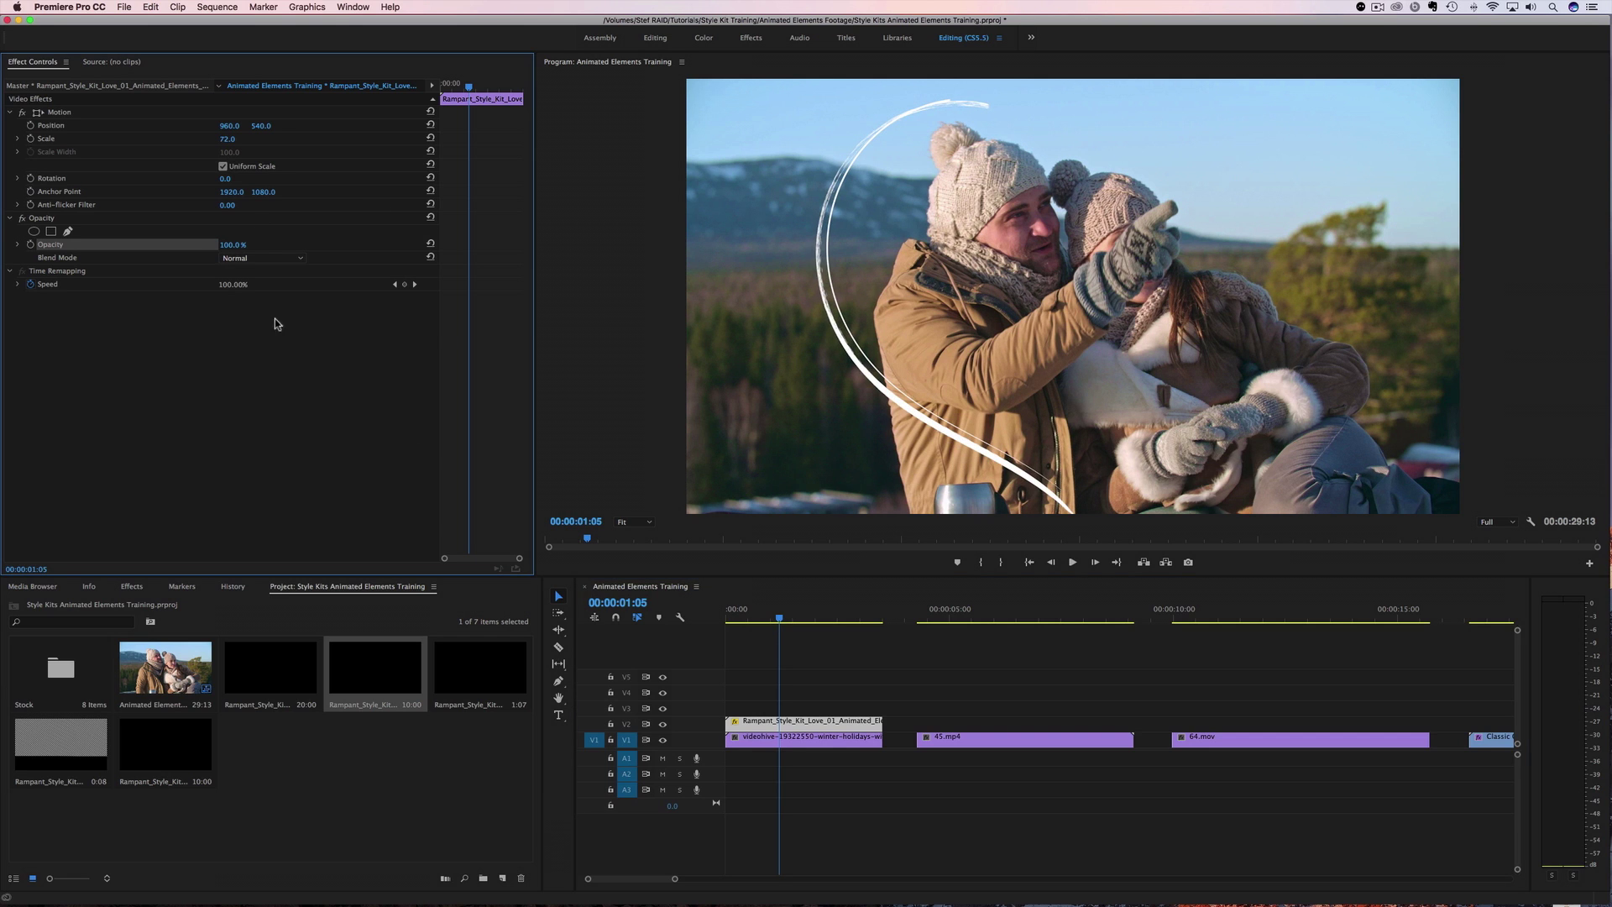
- Find the Tint effect and apply it to the heart clip on V2
{"action": "left_click_drag", "start_coordinate": [779, 621], "coordinate": [811, 627]}
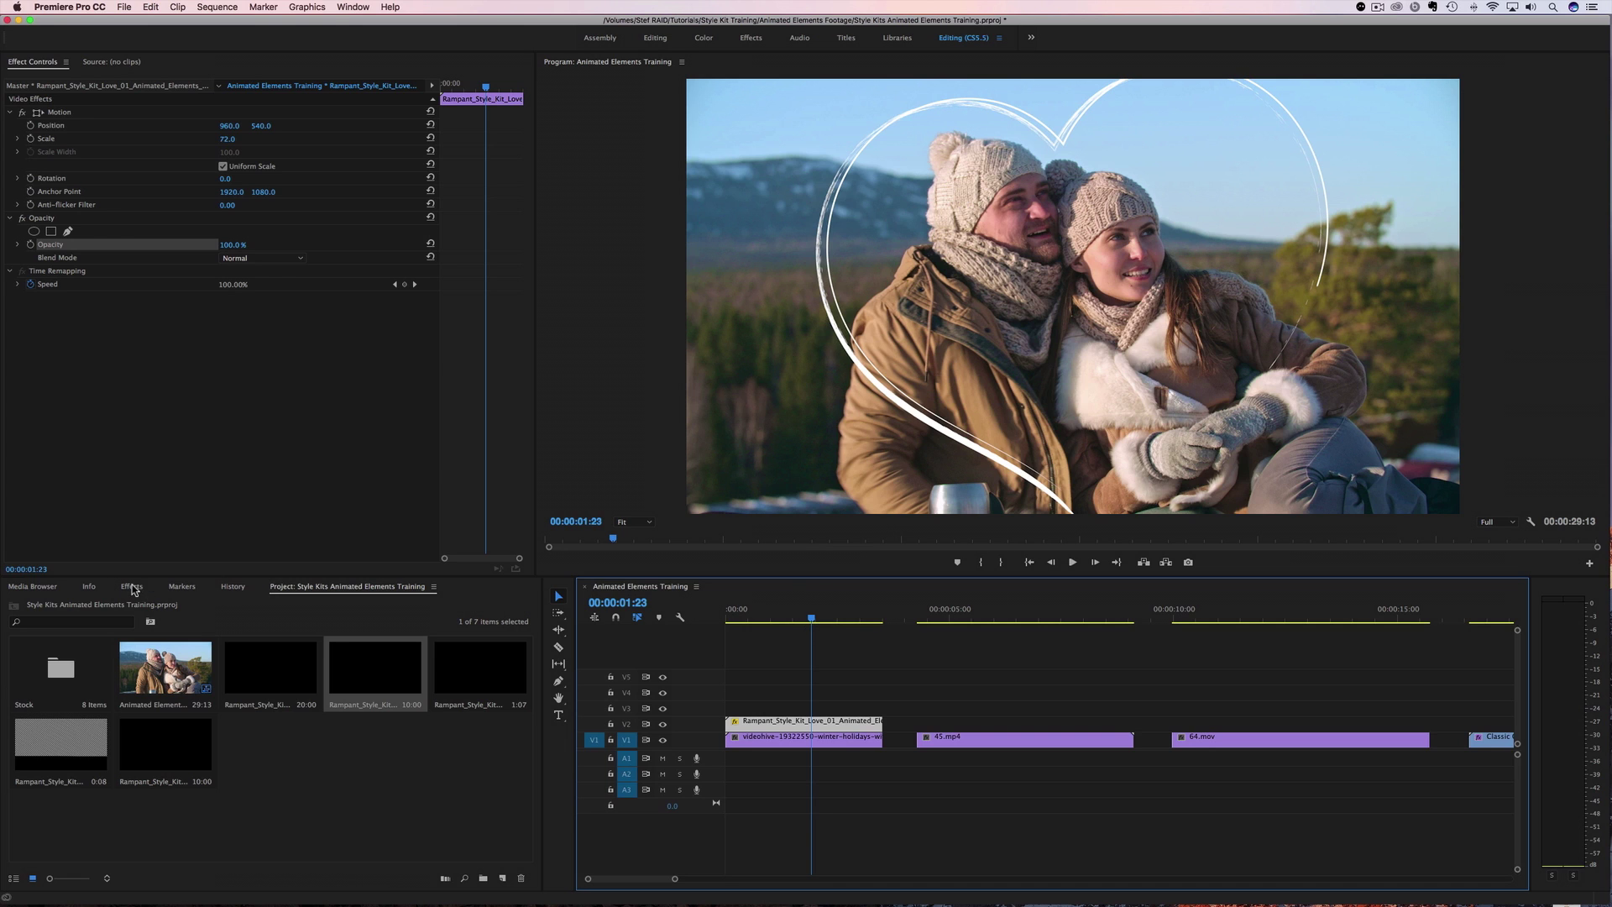
{"action": "left_click", "coordinate": [131, 587]}
{"action": "left_click", "coordinate": [68, 604]}
{"action": "type", "text": "gaus"}
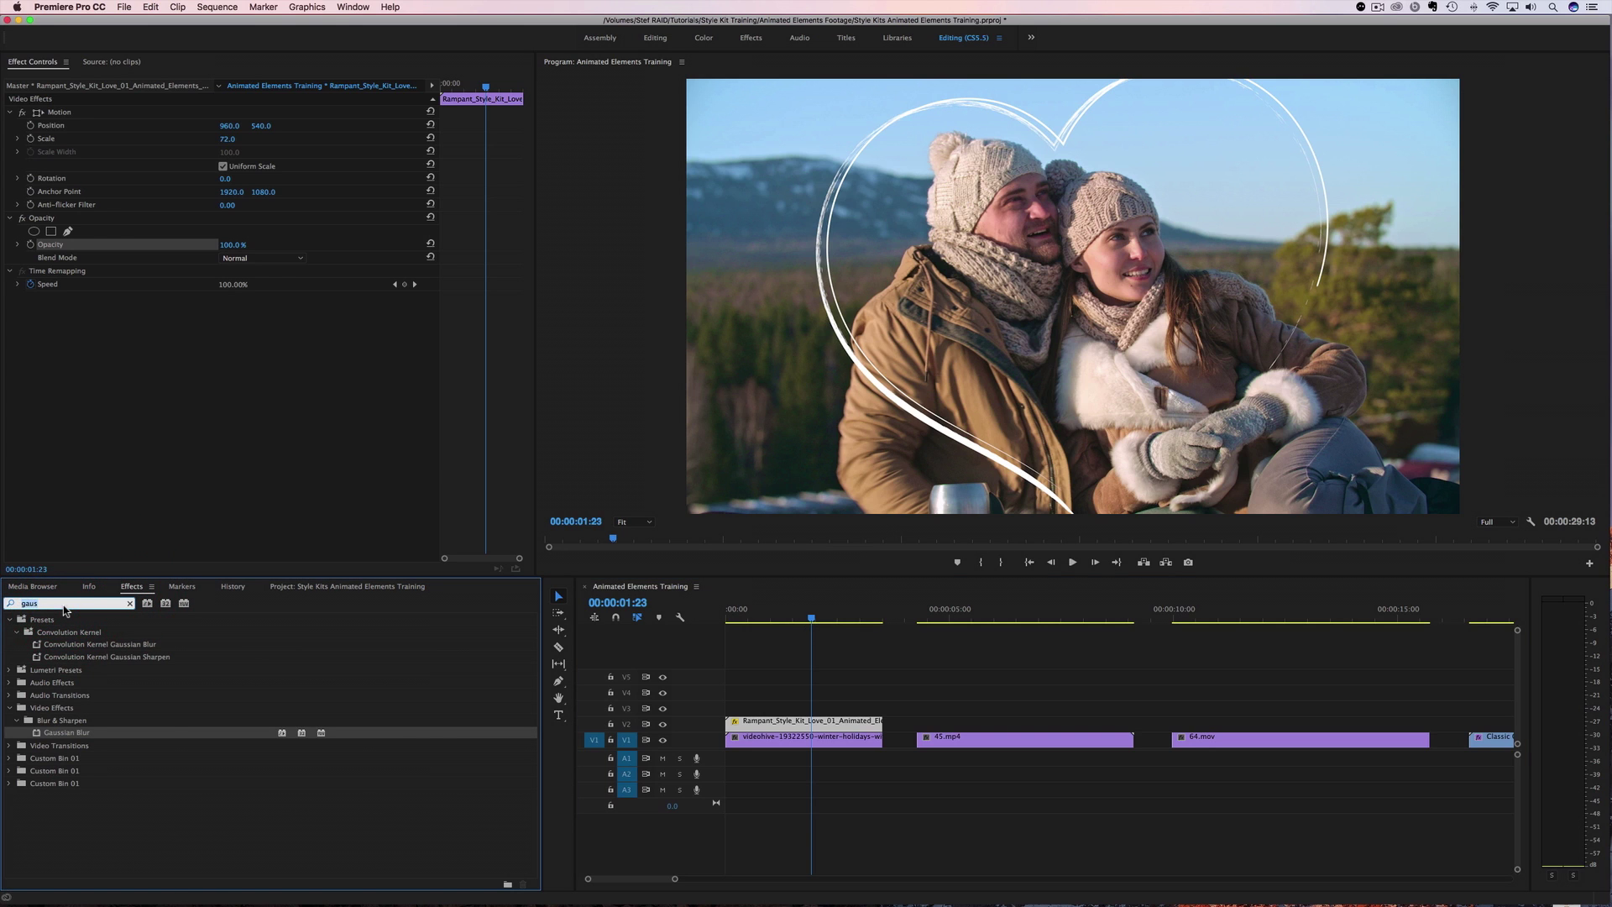
{"action": "key", "text": "BackSpace"}
{"action": "key", "text": "BackSpace"}
{"action": "key", "text": "BackSpace"}
{"action": "key", "text": "BackSpace"}
{"action": "type", "text": "tint"}
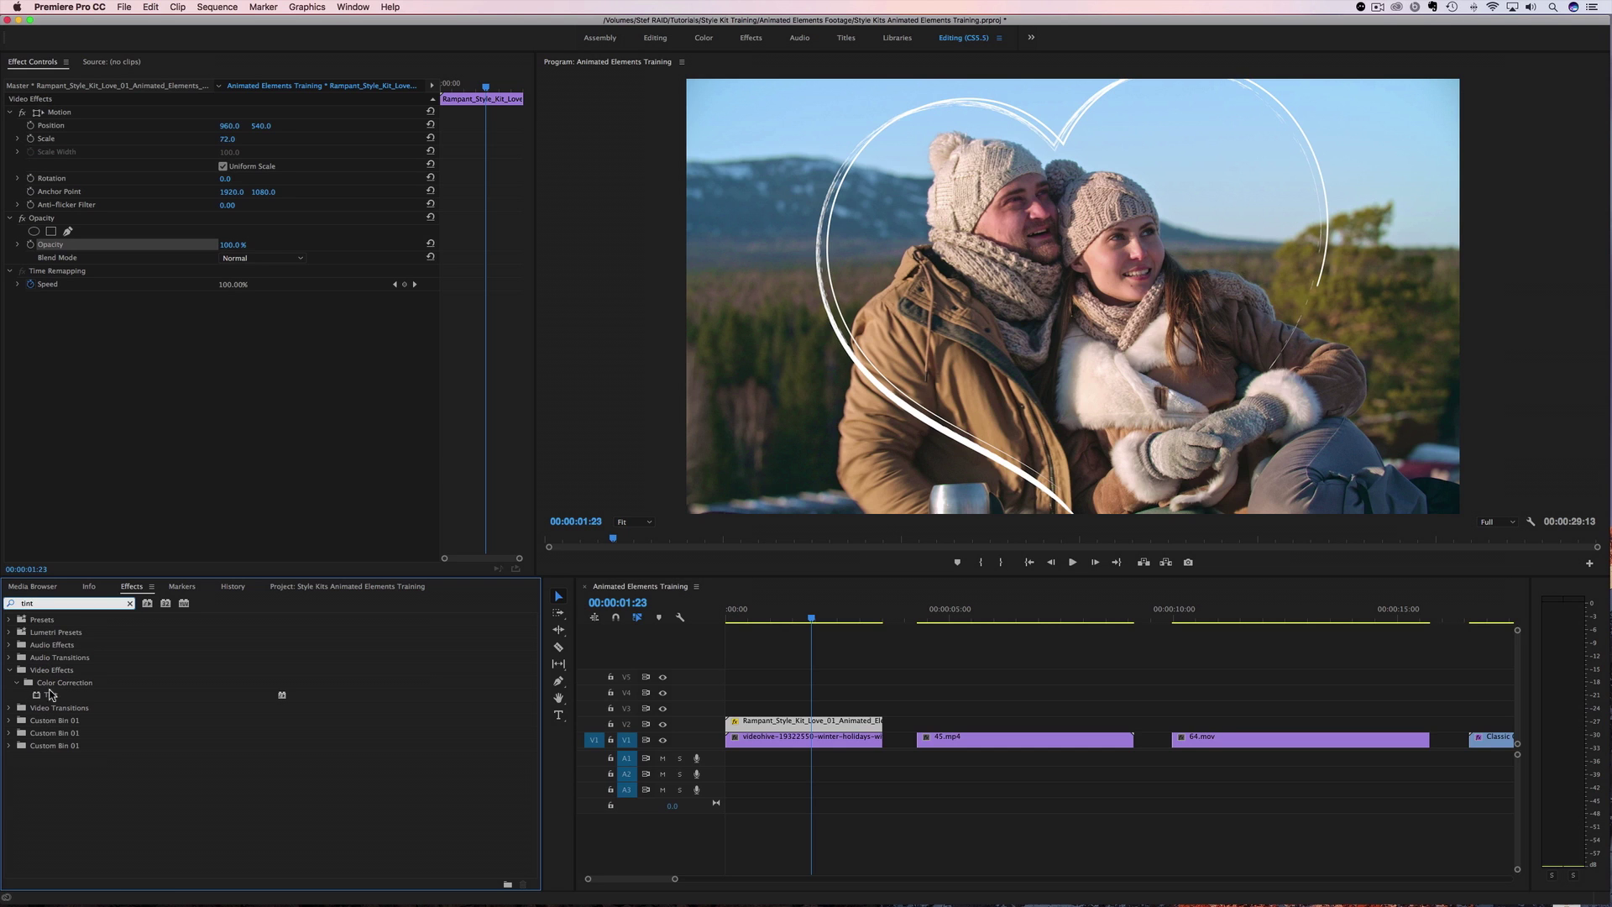
{"action": "left_click_drag", "start_coordinate": [46, 697], "coordinate": [794, 725]}
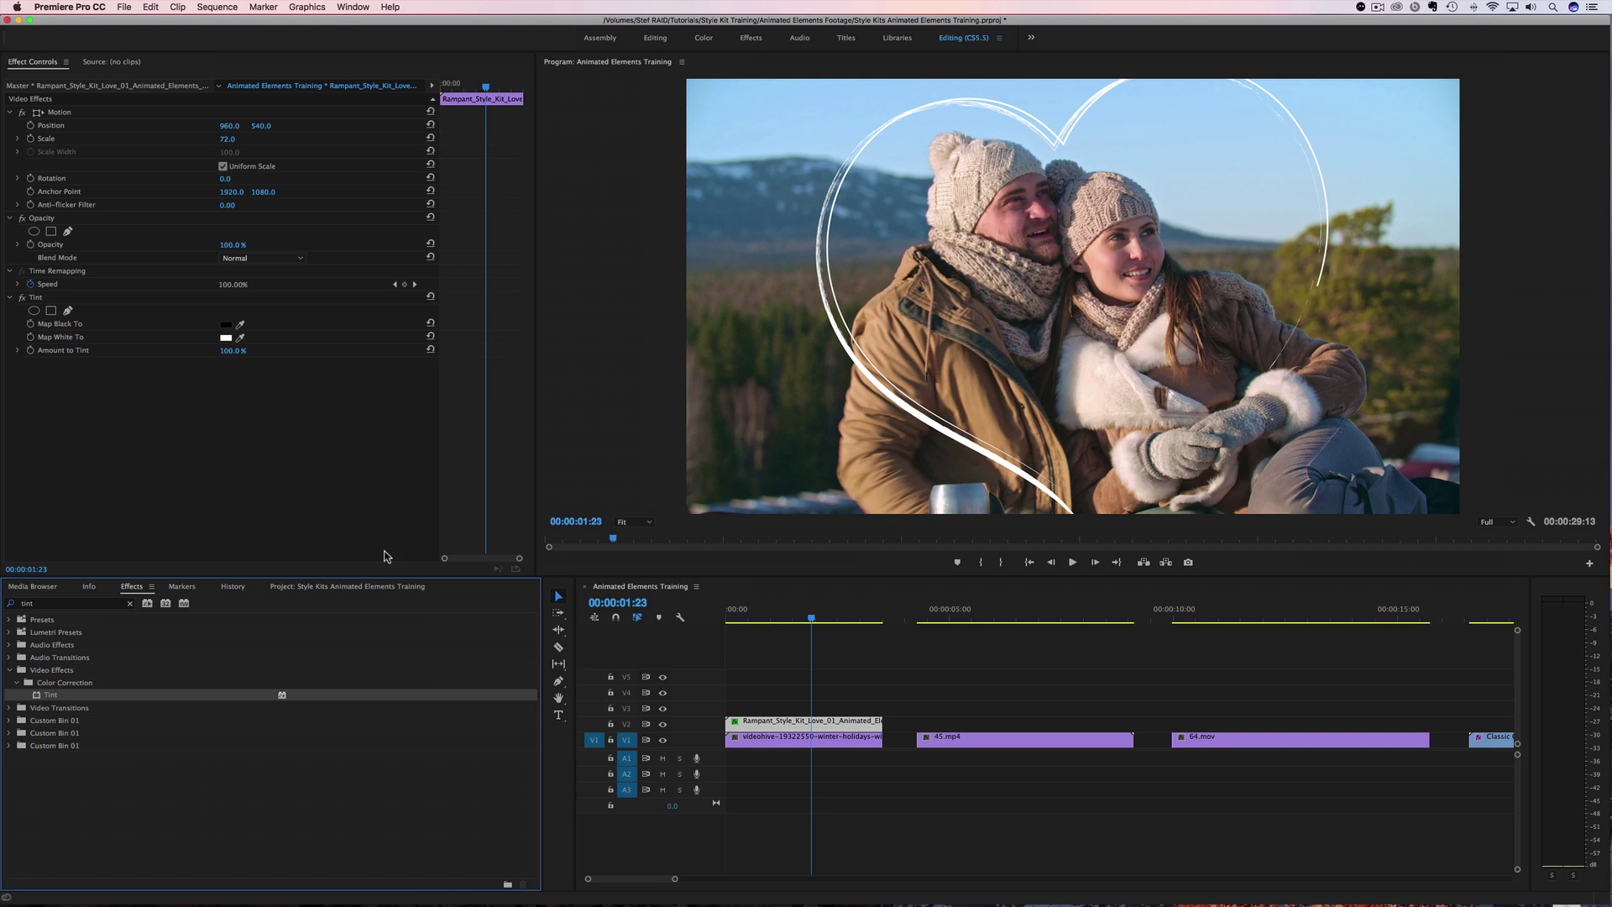
- Set the heart clip's Tint Map White To color to a turquoise green
{"action": "left_click", "coordinate": [226, 337]}
{"action": "left_click", "coordinate": [837, 297]}
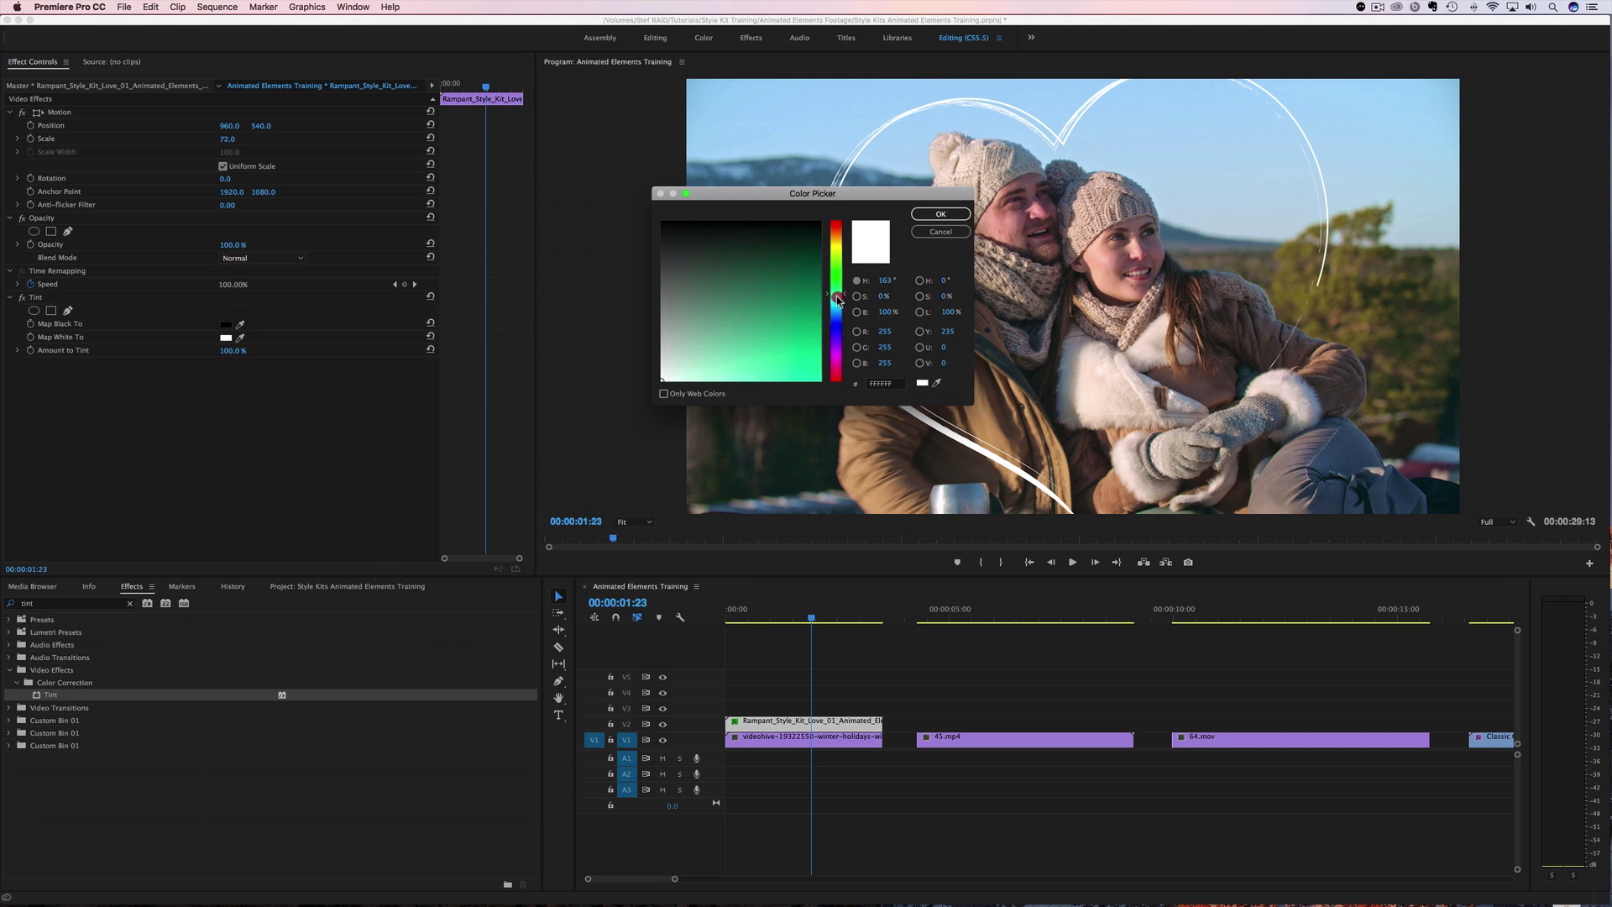
{"action": "left_click_drag", "start_coordinate": [837, 299], "coordinate": [819, 332]}
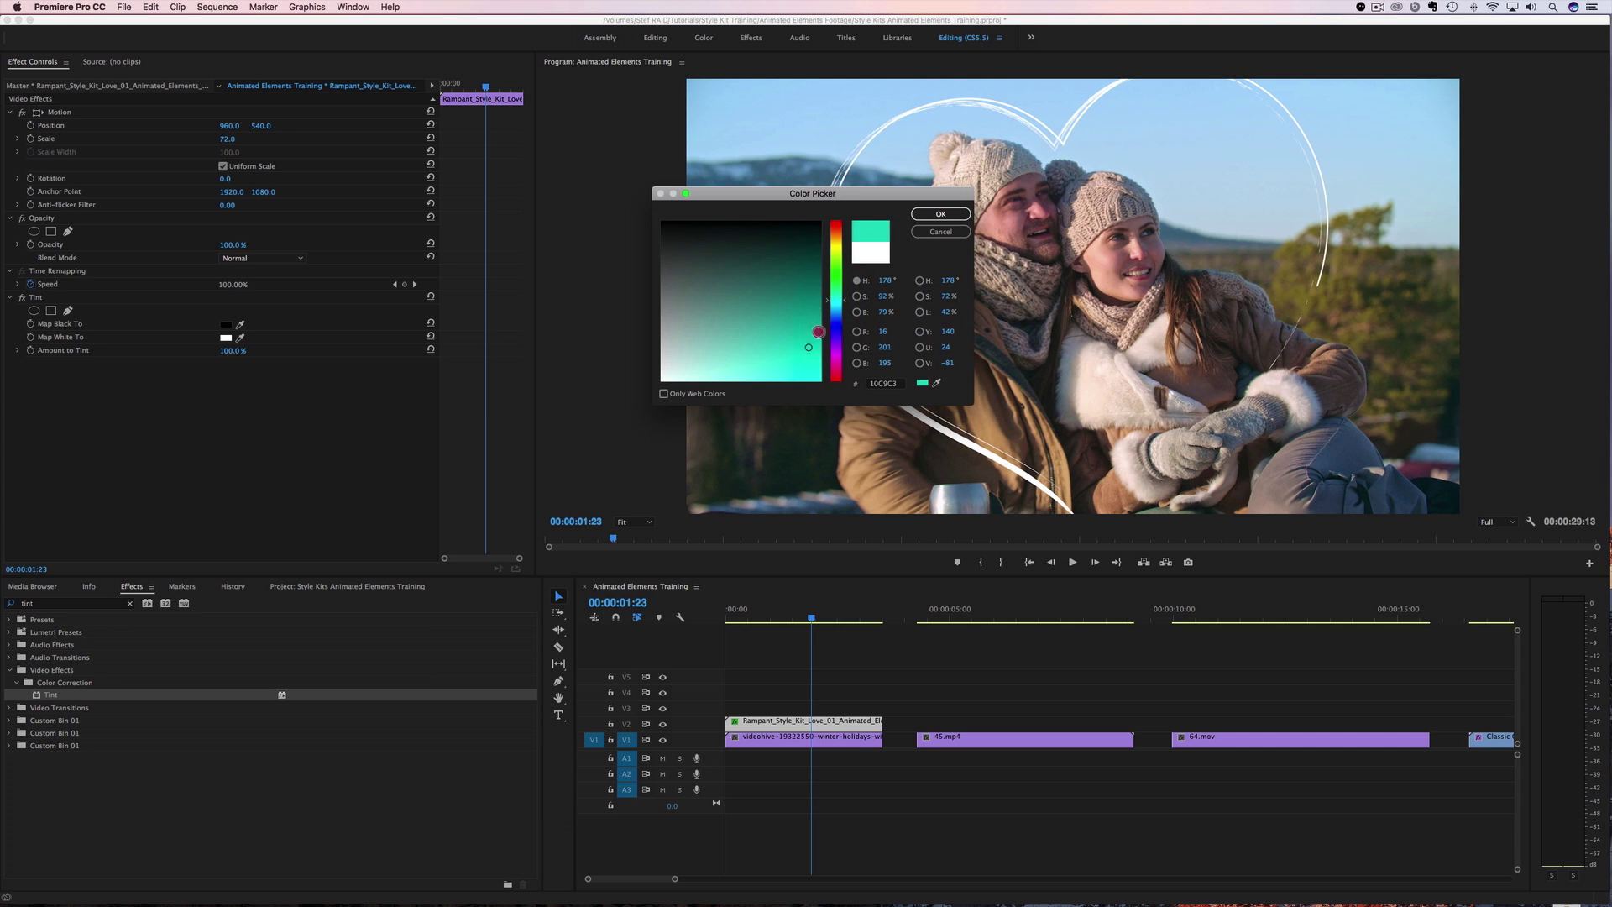
{"action": "left_click", "coordinate": [939, 214]}
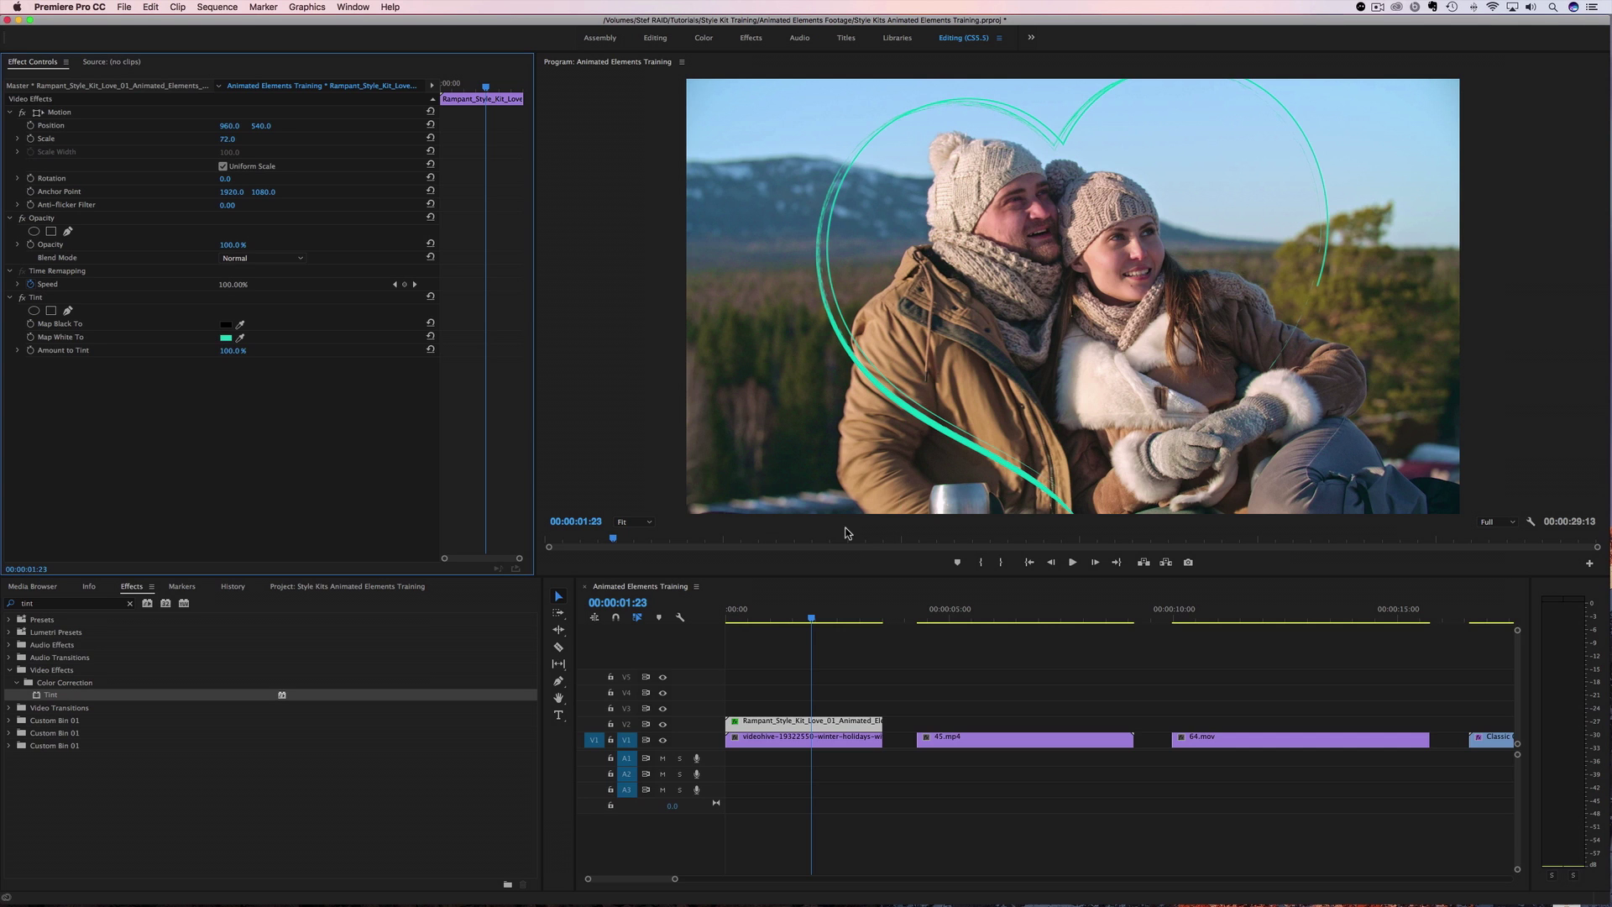
- Play the tinted heart animation from the start of the sequence
{"action": "left_click", "coordinate": [708, 621]}
{"action": "key", "text": "Home"}
{"action": "key", "text": "space"}
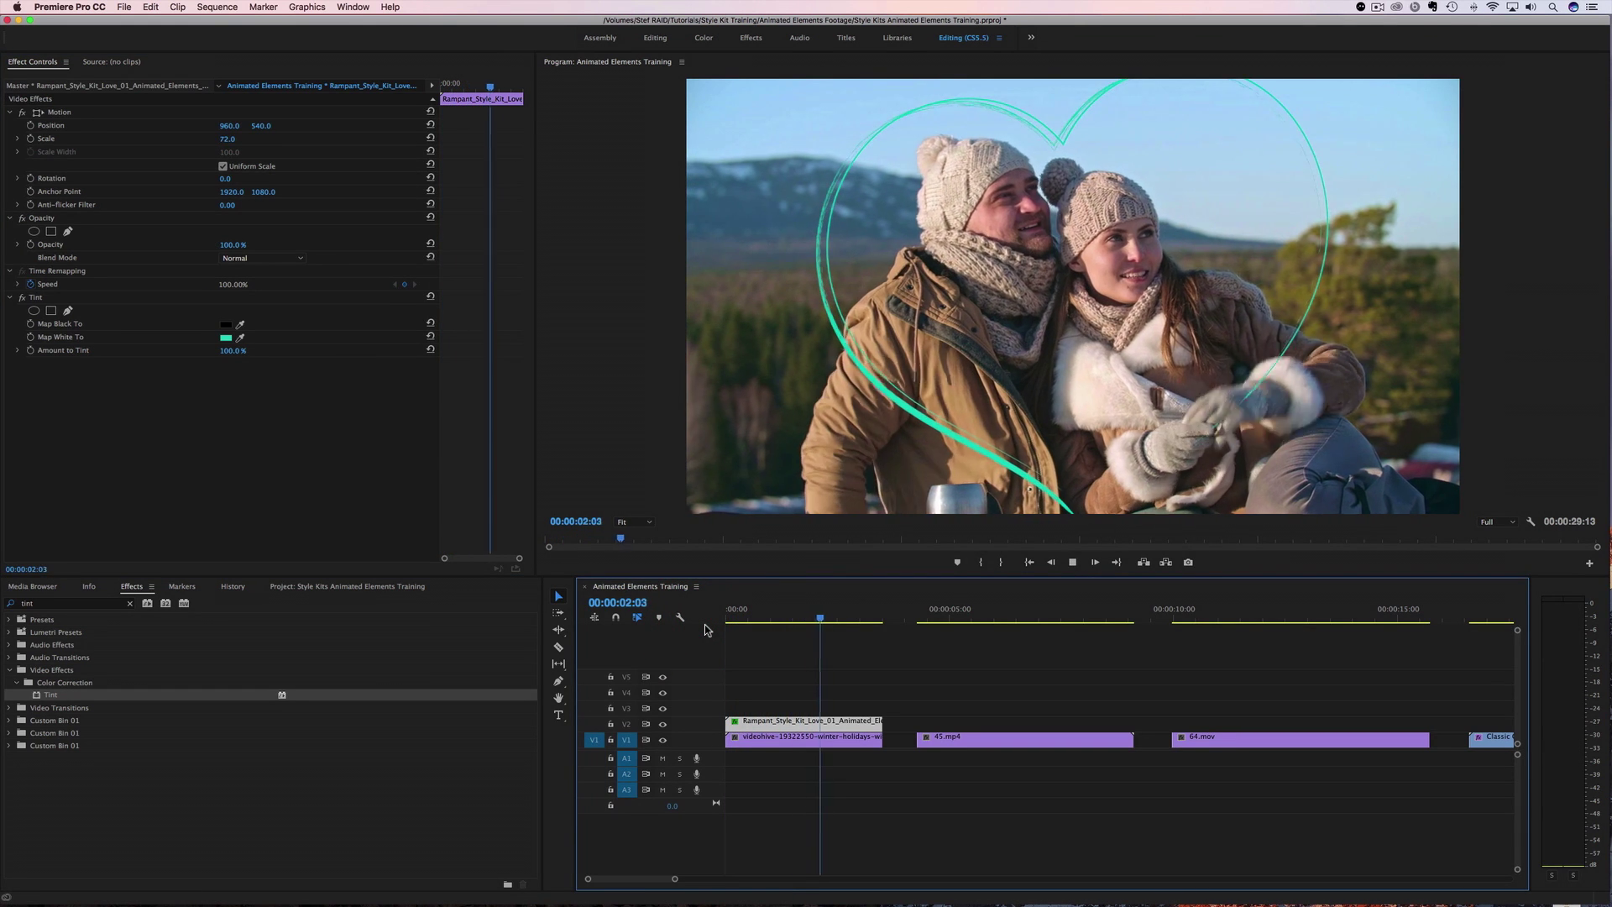
{"action": "key", "text": "space"}
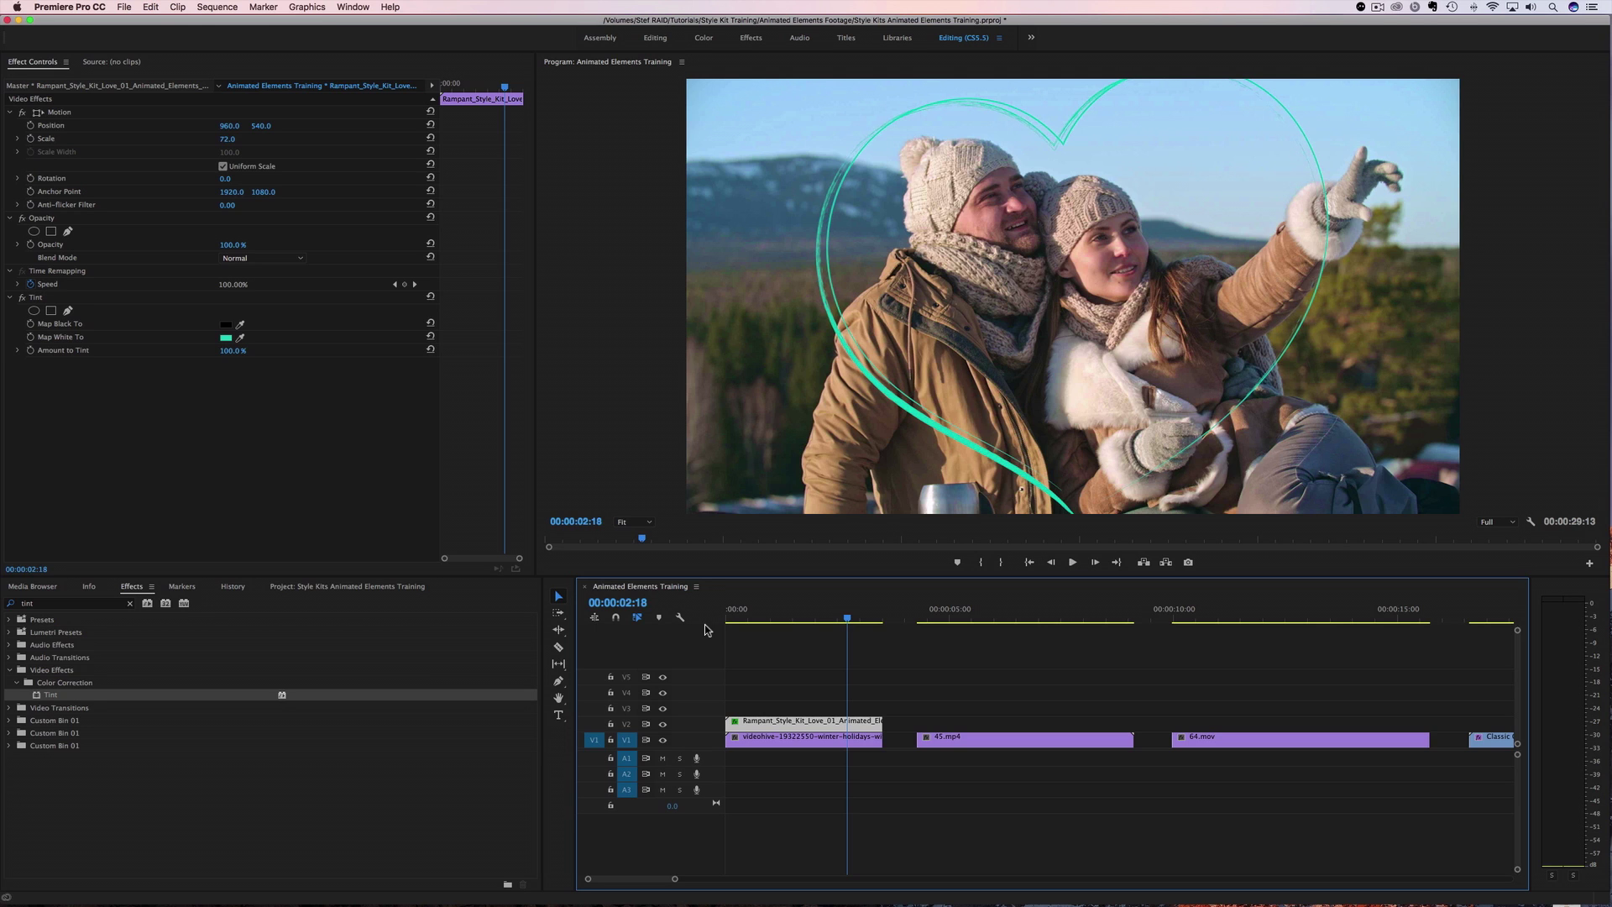
- Lower the tinted heart clip's opacity to 45% and replay the sequence from the start
{"action": "left_click", "coordinate": [764, 728]}
{"action": "left_click_drag", "start_coordinate": [234, 250], "coordinate": [181, 250]}
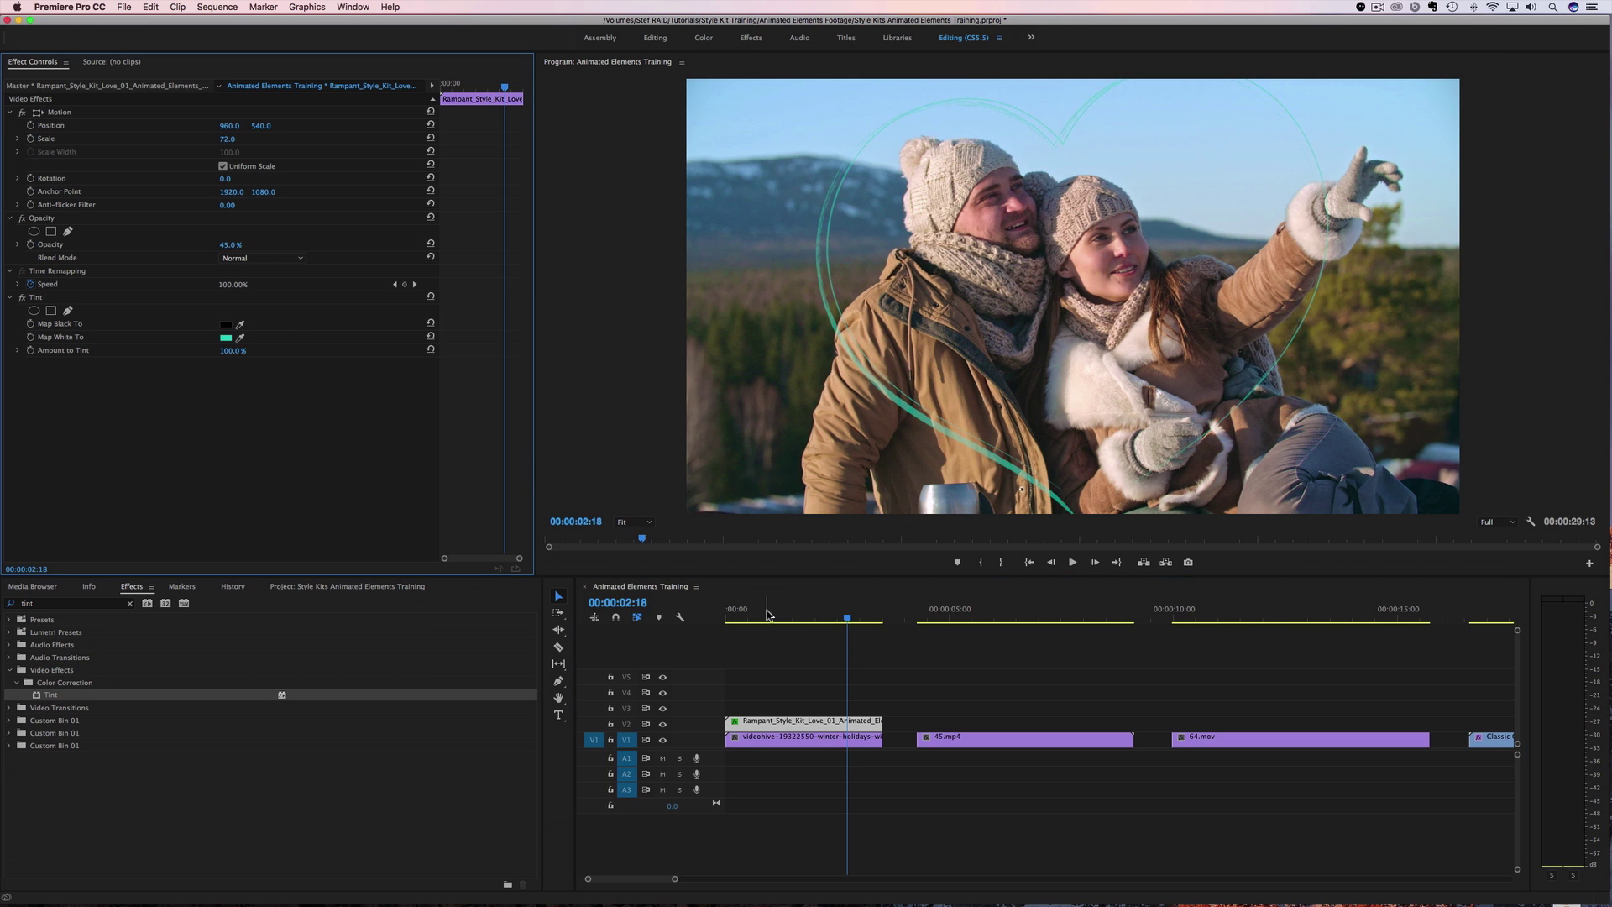
{"action": "left_click_drag", "start_coordinate": [766, 614], "coordinate": [684, 621]}
{"action": "key", "text": "space"}
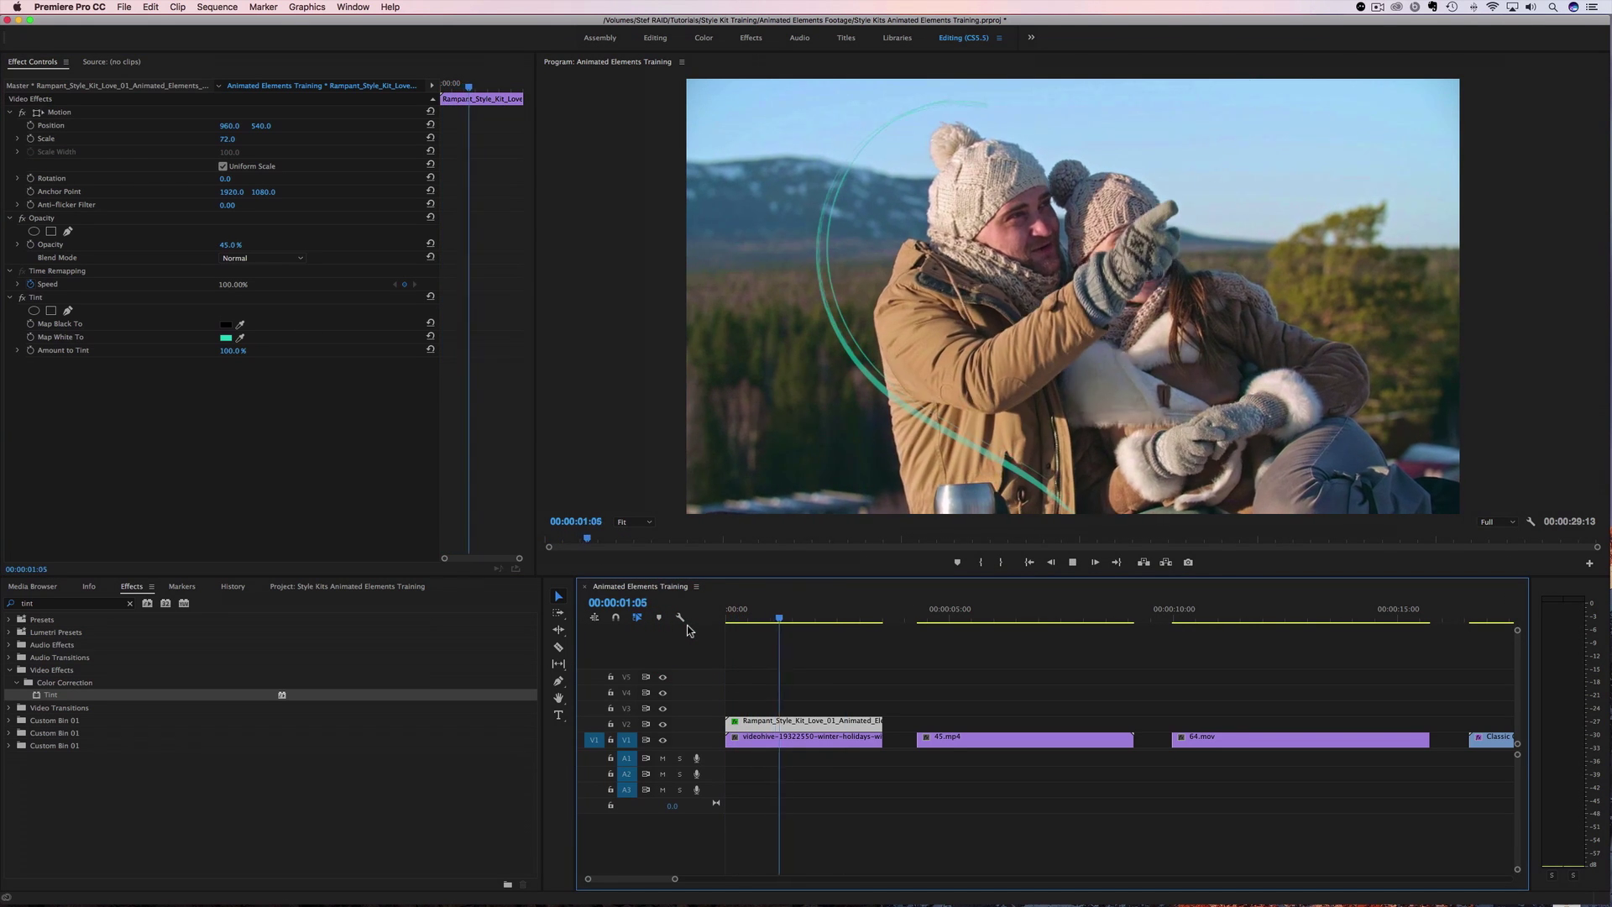
{"action": "key", "text": "space"}
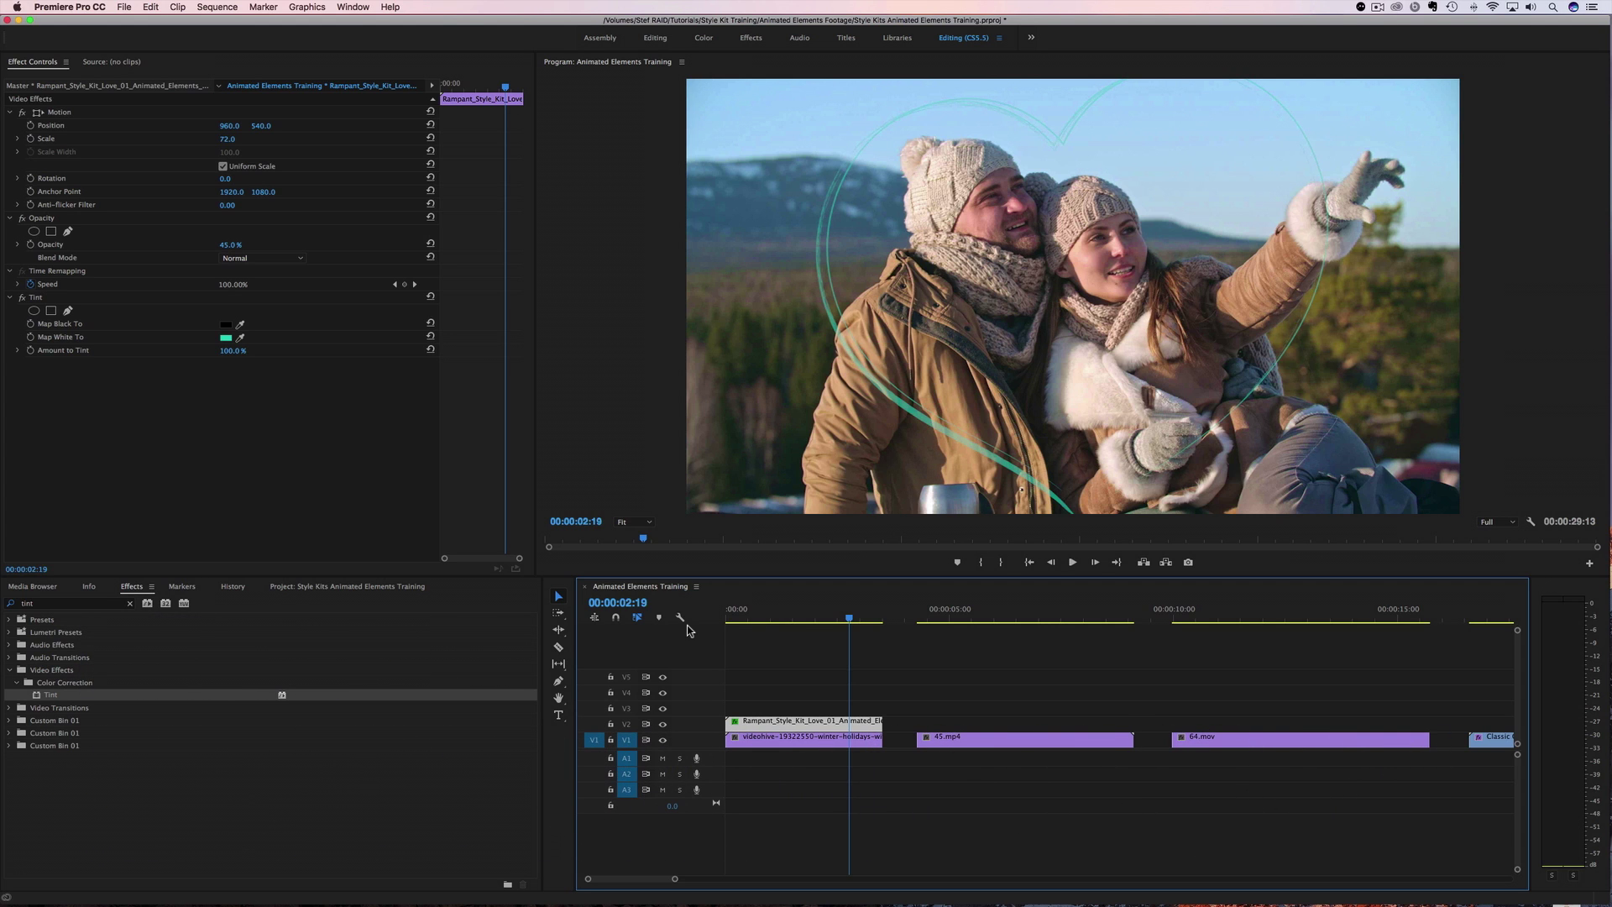
- Place the Rampant Style Kit Modern square element on V2 at the start of the second footage clip
{"action": "left_click_drag", "start_coordinate": [849, 621], "coordinate": [1011, 622]}
{"action": "left_click", "coordinate": [946, 625]}
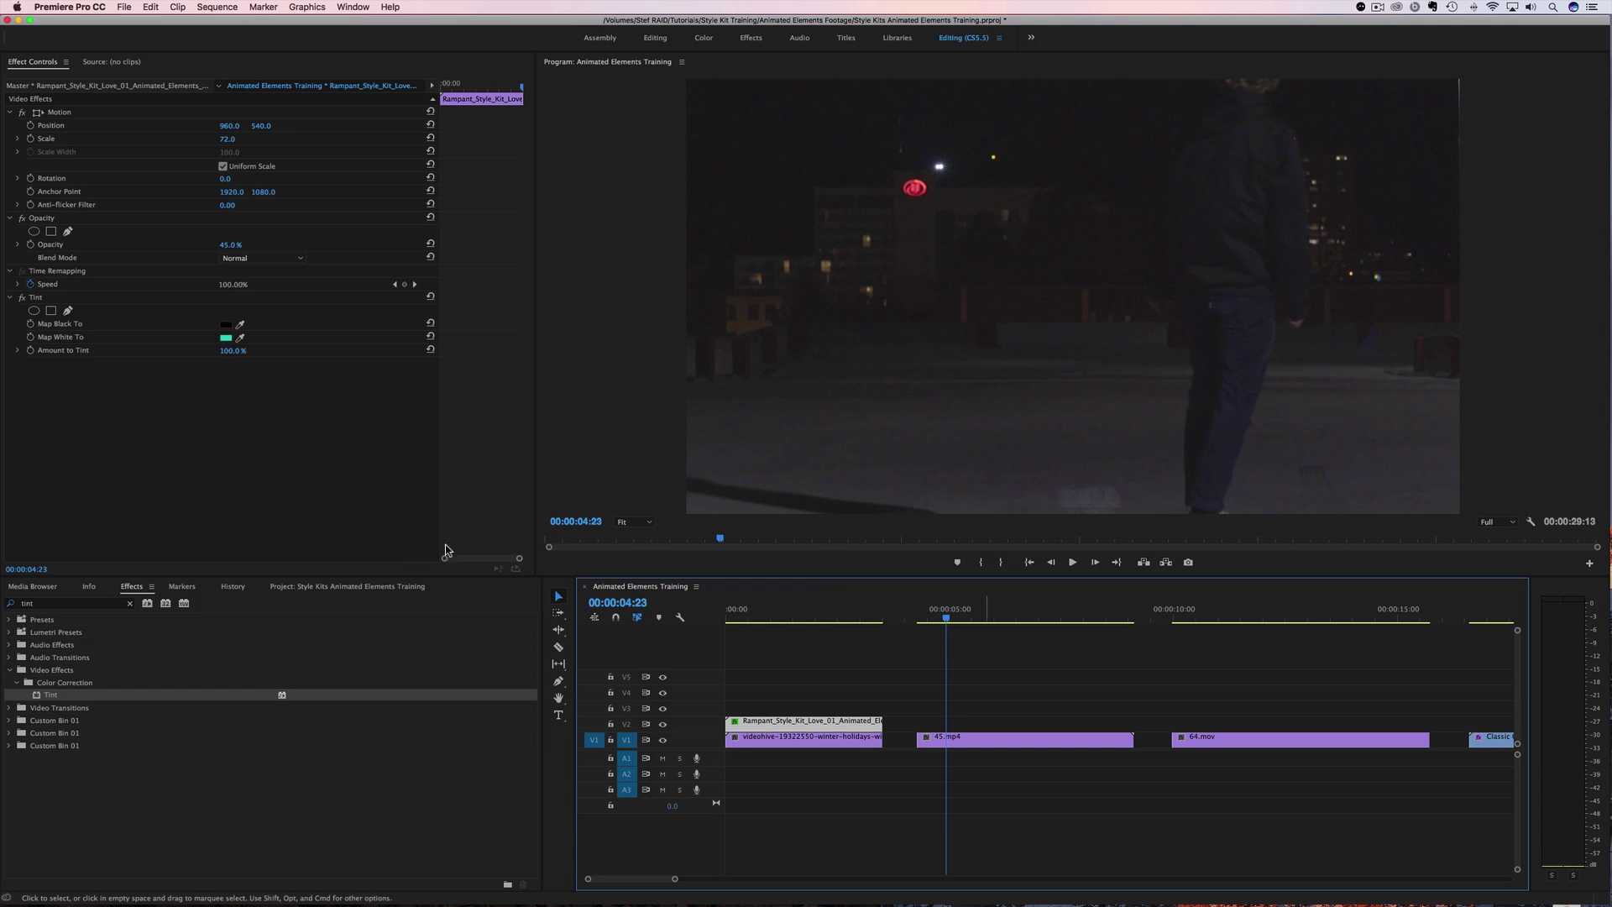
{"action": "left_click", "coordinate": [383, 587]}
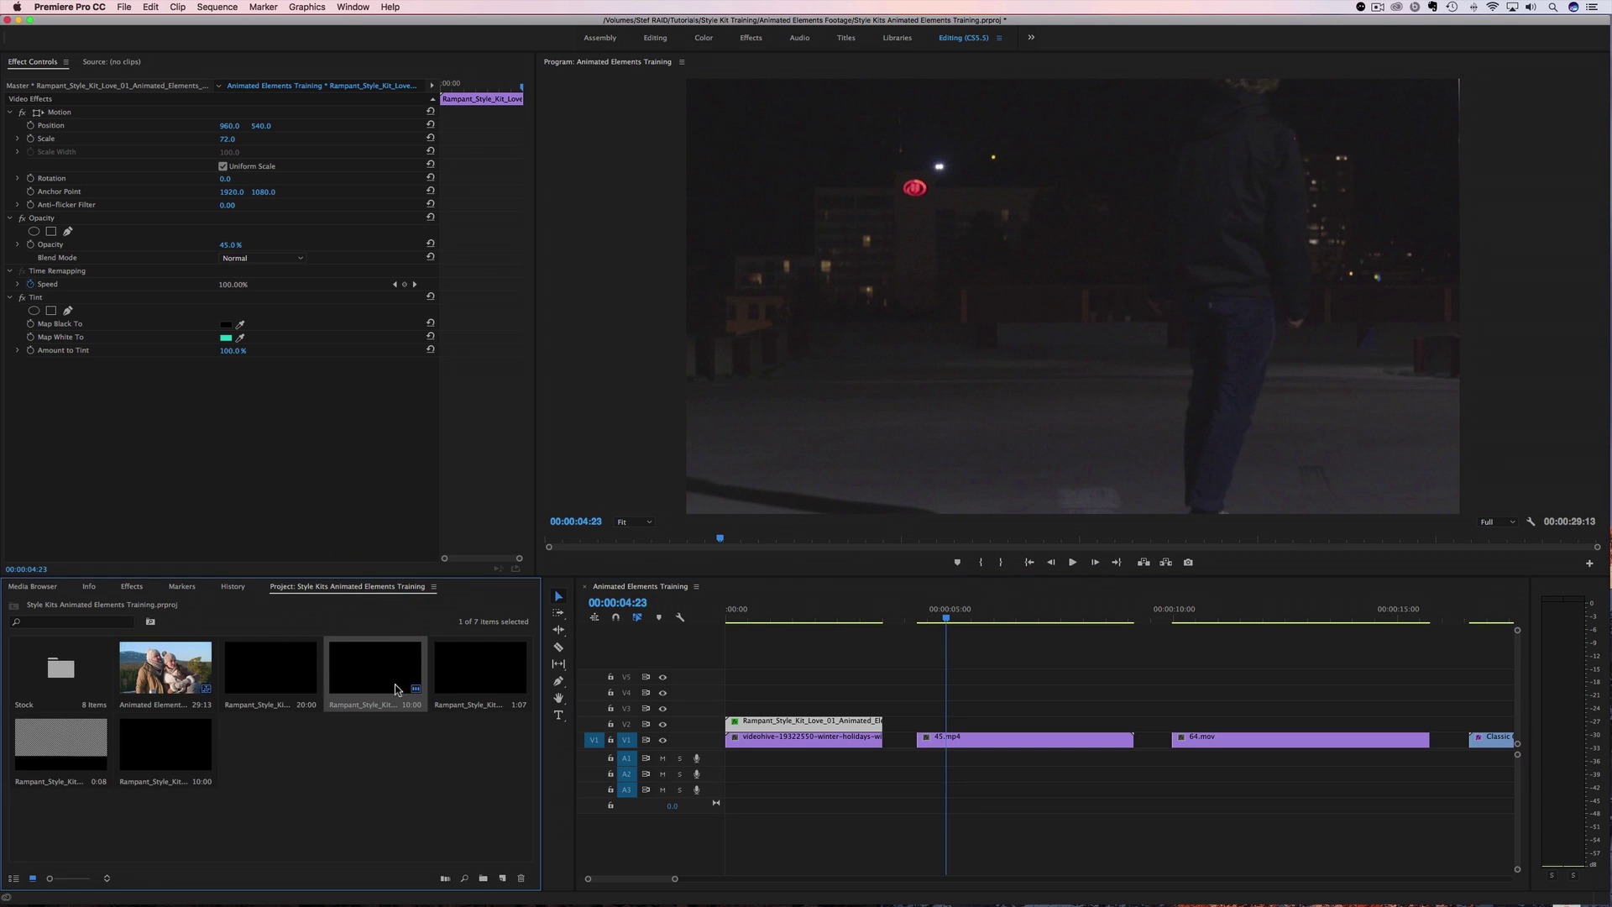
{"action": "left_click", "coordinate": [476, 684]}
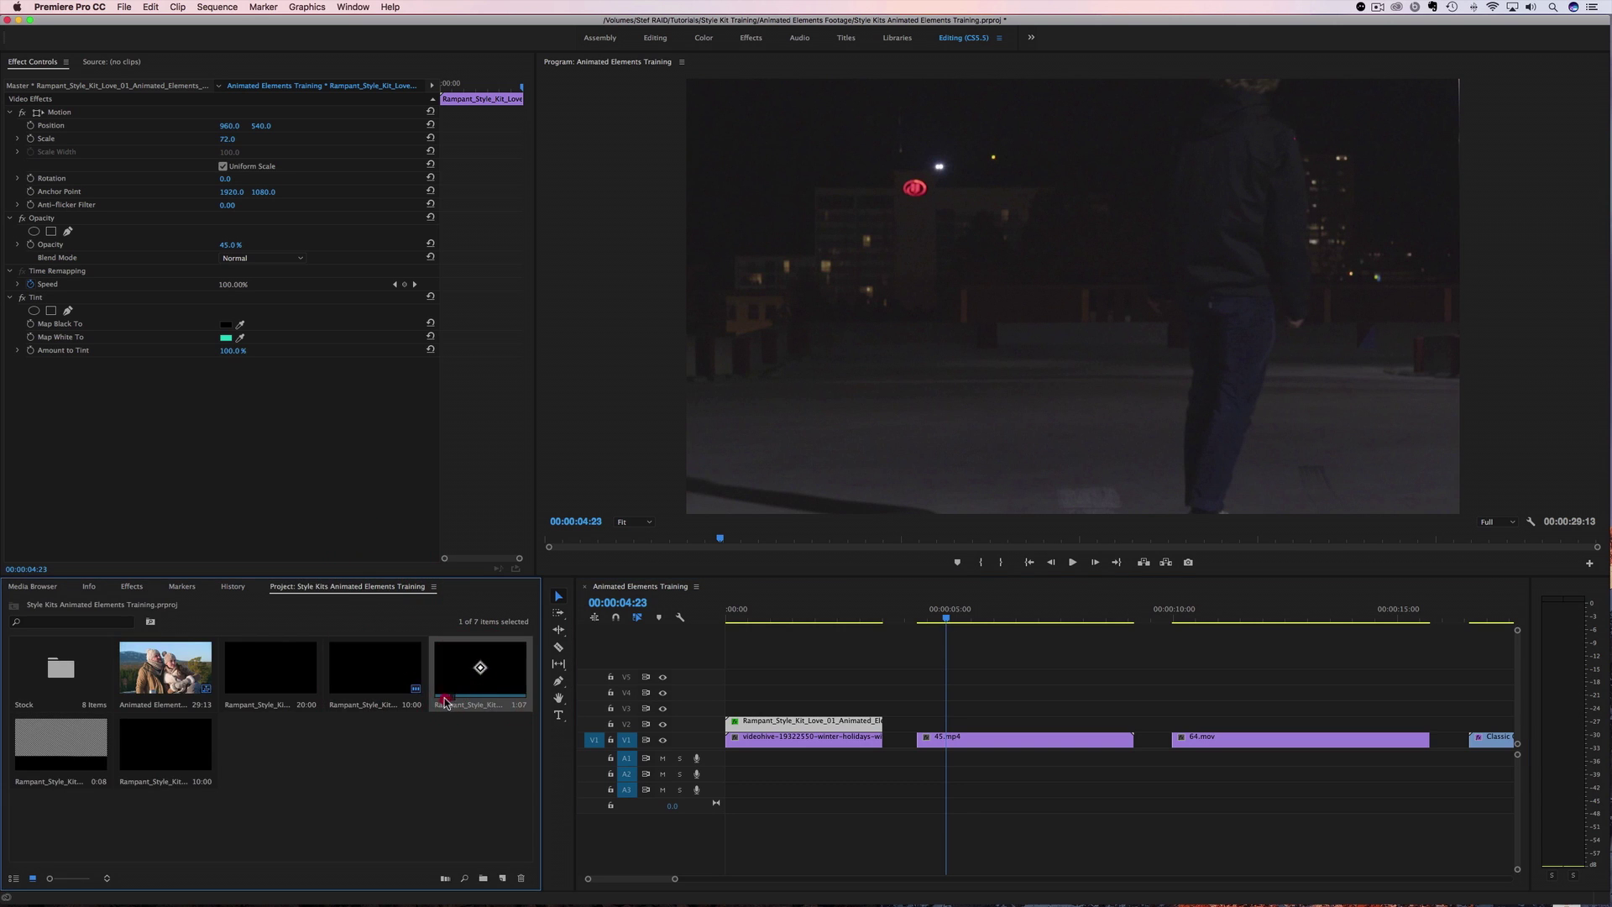
{"action": "left_click_drag", "start_coordinate": [449, 680], "coordinate": [923, 727]}
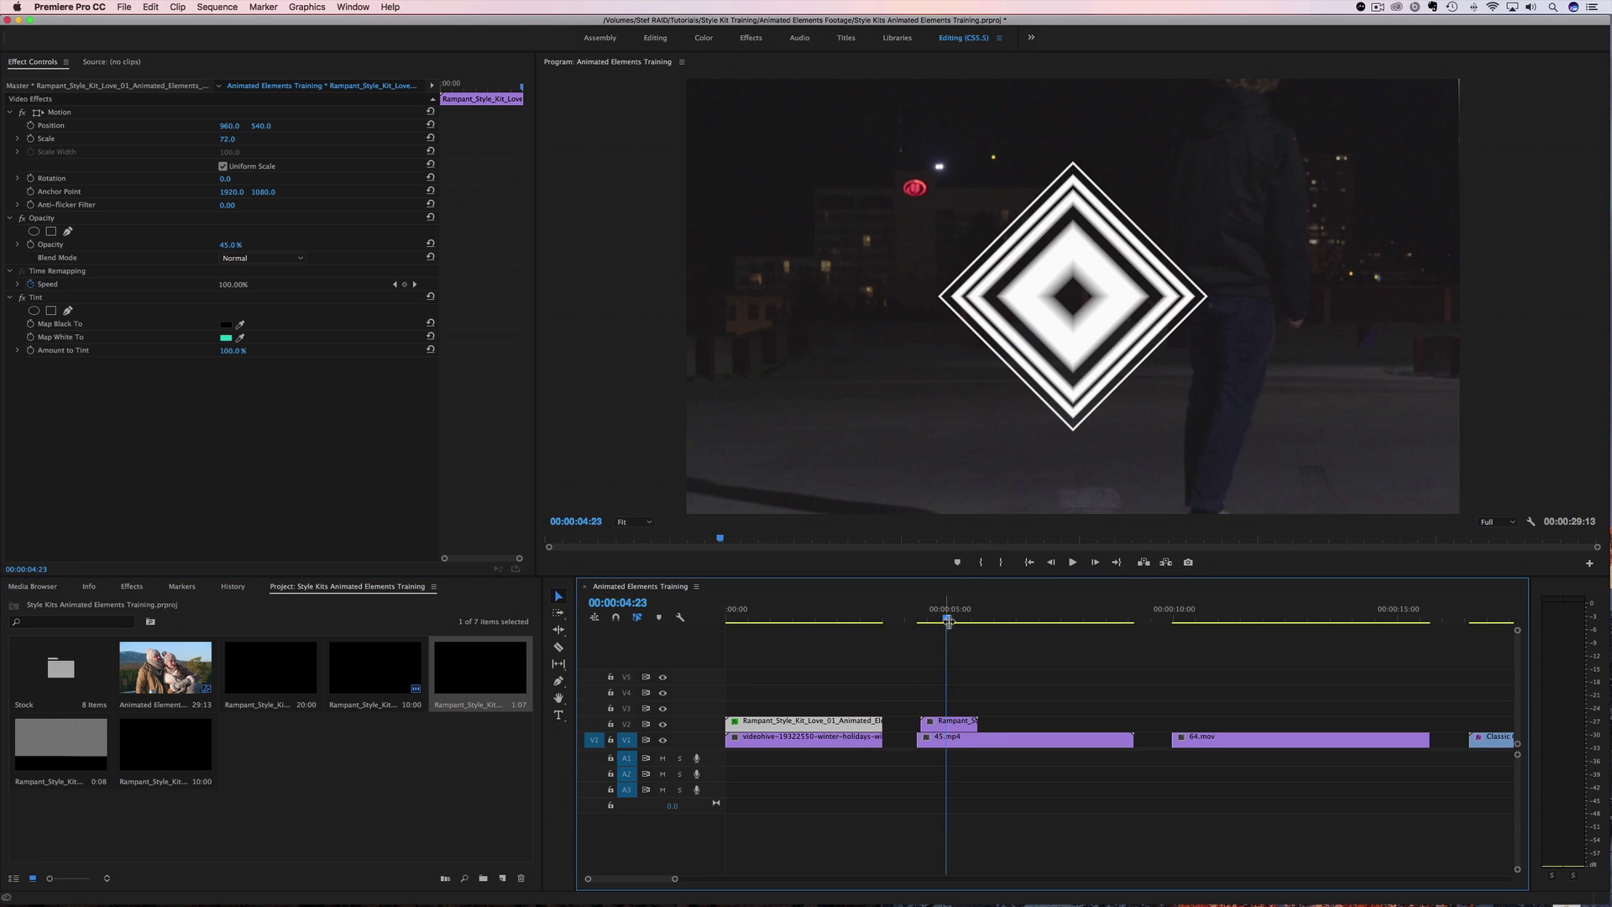
- Play the square animation from the start of the second footage clip
{"action": "left_click", "coordinate": [918, 627]}
{"action": "left_click", "coordinate": [912, 632]}
{"action": "key", "text": "space"}
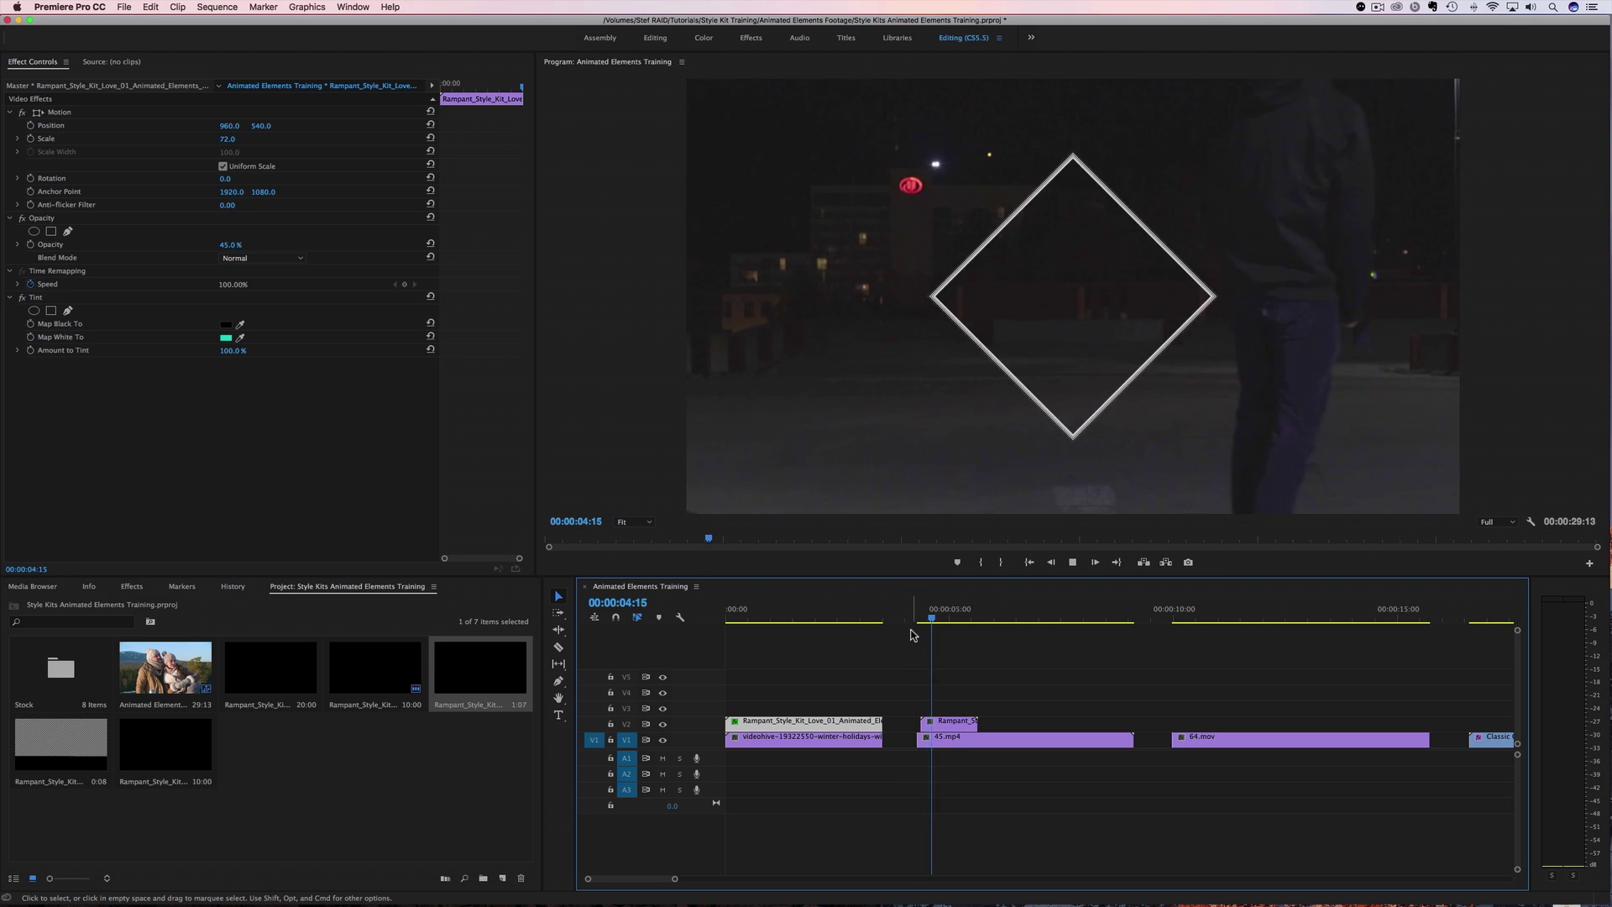
- Set the square clip's position to 459, 688 with the playhead at 00:00:05:01
{"action": "left_click_drag", "start_coordinate": [939, 631], "coordinate": [953, 634]}
{"action": "left_click", "coordinate": [950, 722]}
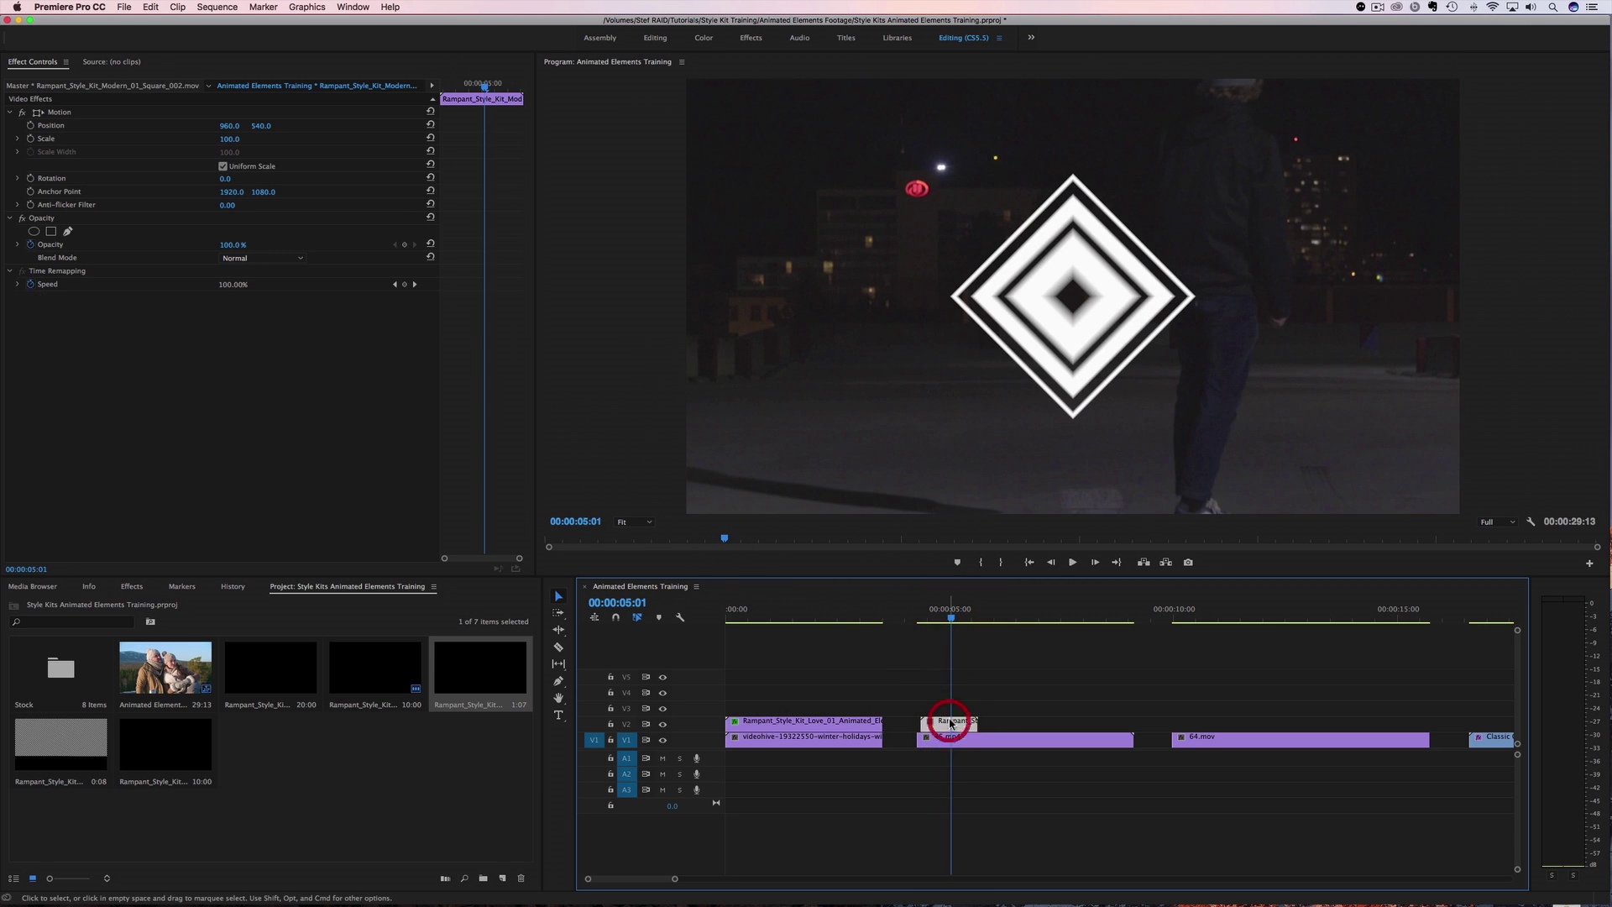
{"action": "mouse_move", "coordinate": [232, 133]}
{"action": "left_mouse_down"}
{"action": "mouse_move", "coordinate": [210, 131]}
{"action": "mouse_move", "coordinate": [258, 128]}
{"action": "left_mouse_up"}
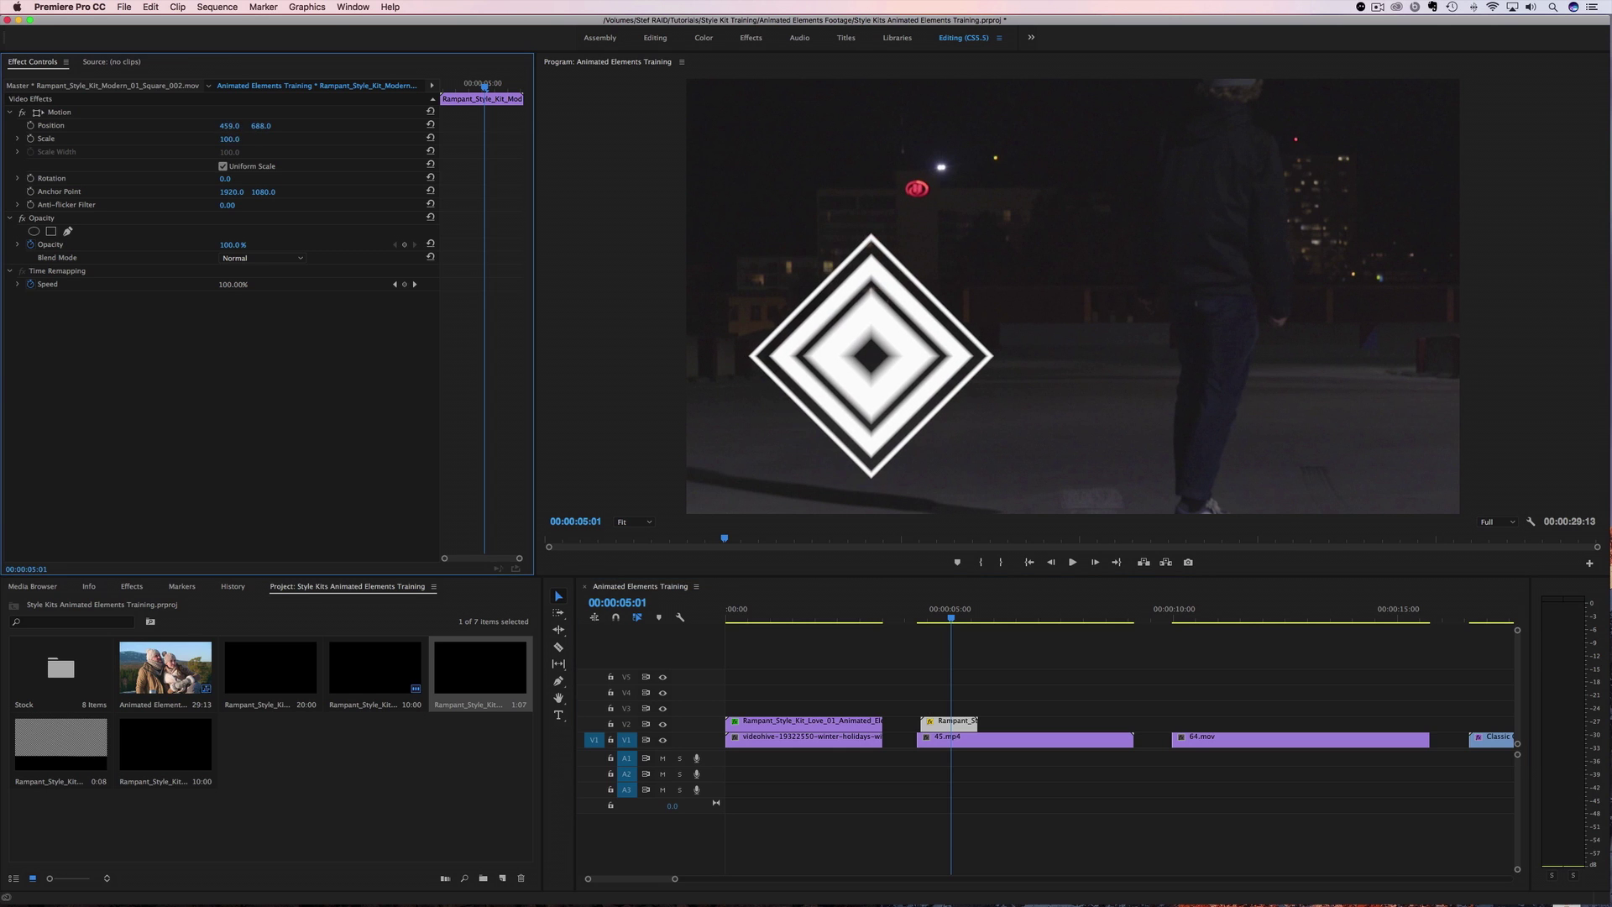
- Apply Tint to the square clip and set its Map White To color to yellow-green D9DF3F
{"action": "left_click", "coordinate": [135, 587]}
{"action": "left_click_drag", "start_coordinate": [970, 744], "coordinate": [963, 725]}
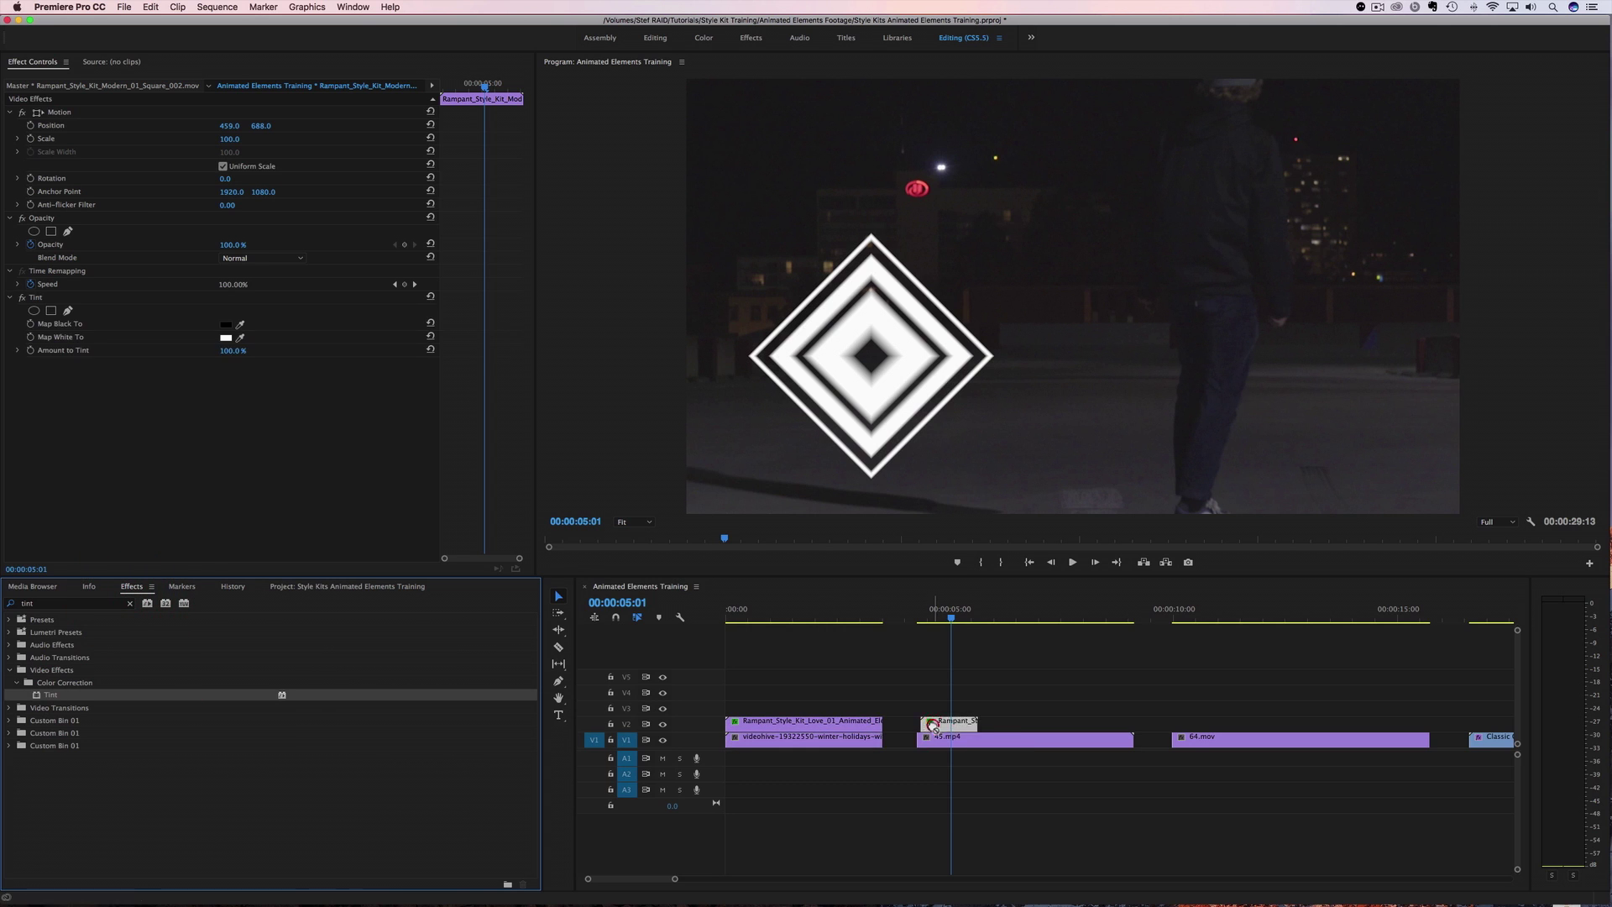
{"action": "left_click", "coordinate": [225, 338]}
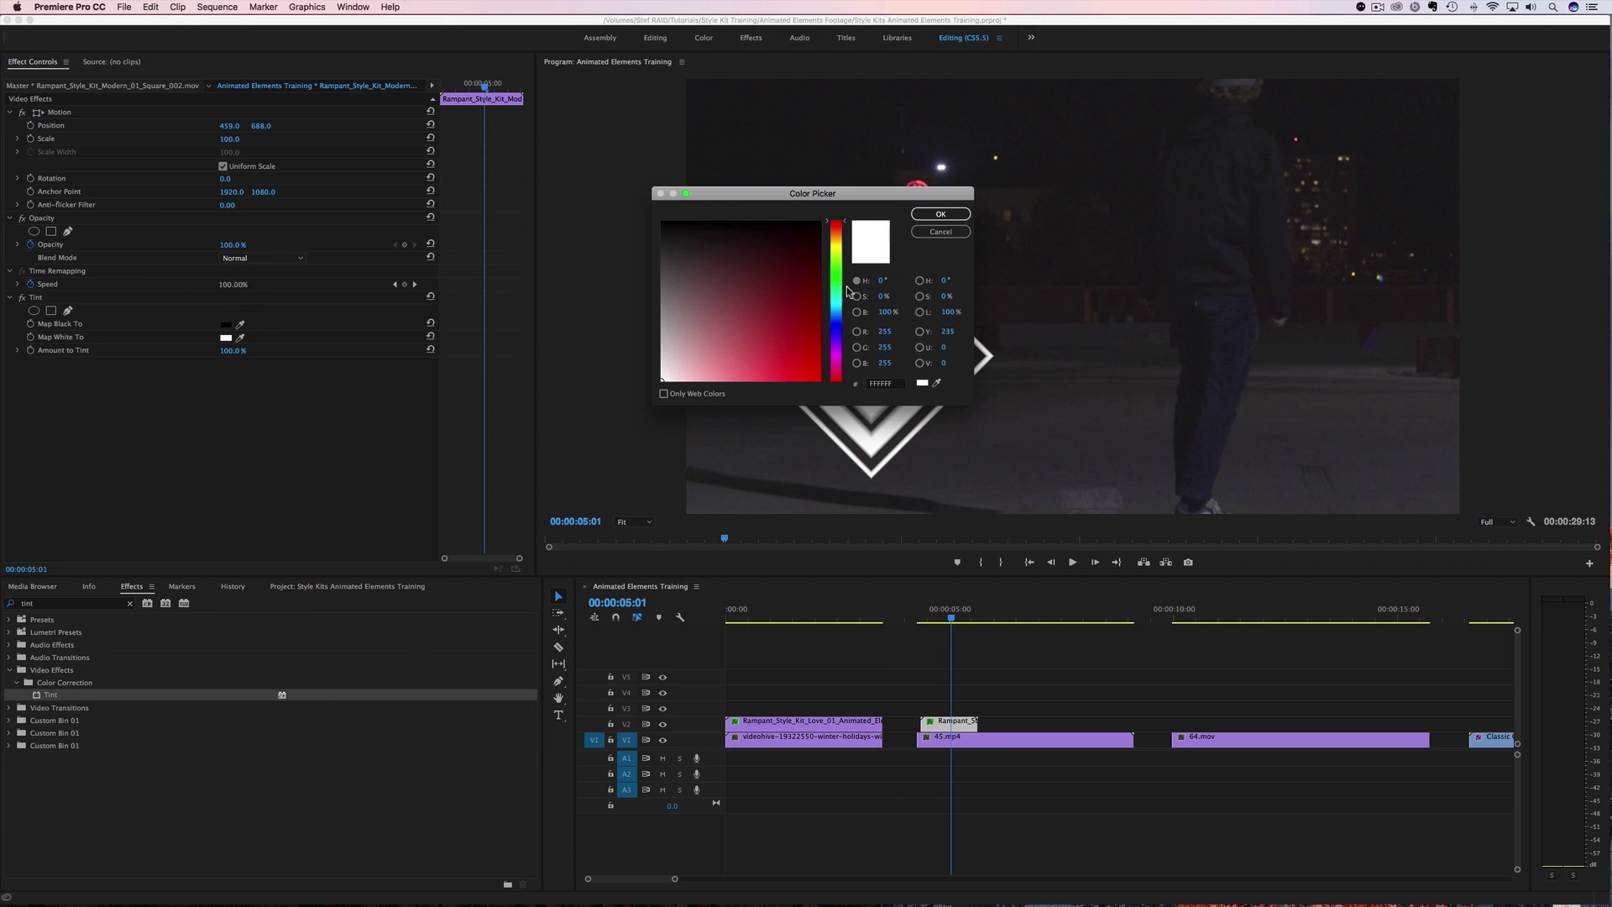
{"action": "mouse_move", "coordinate": [845, 289]}
{"action": "left_mouse_down"}
{"action": "mouse_move", "coordinate": [836, 249]}
{"action": "mouse_move", "coordinate": [775, 361]}
{"action": "left_mouse_up"}
{"action": "left_click", "coordinate": [923, 216]}
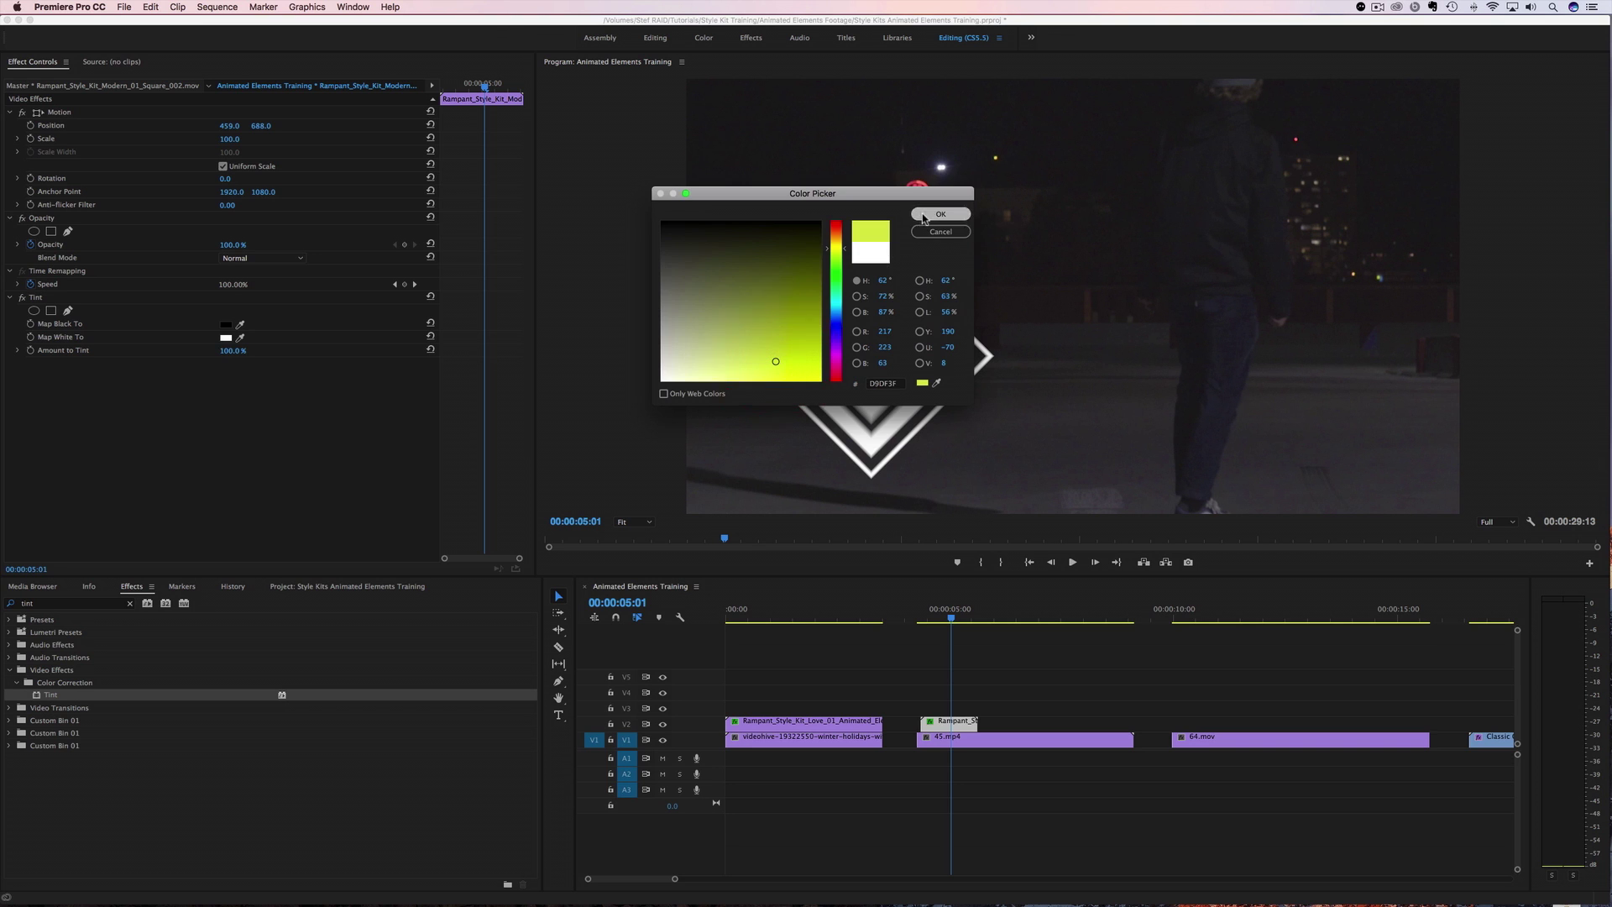
- Play the yellow-green square animation from the start of the second footage clip
{"action": "left_click_drag", "start_coordinate": [955, 617], "coordinate": [914, 622]}
{"action": "key", "text": "space"}
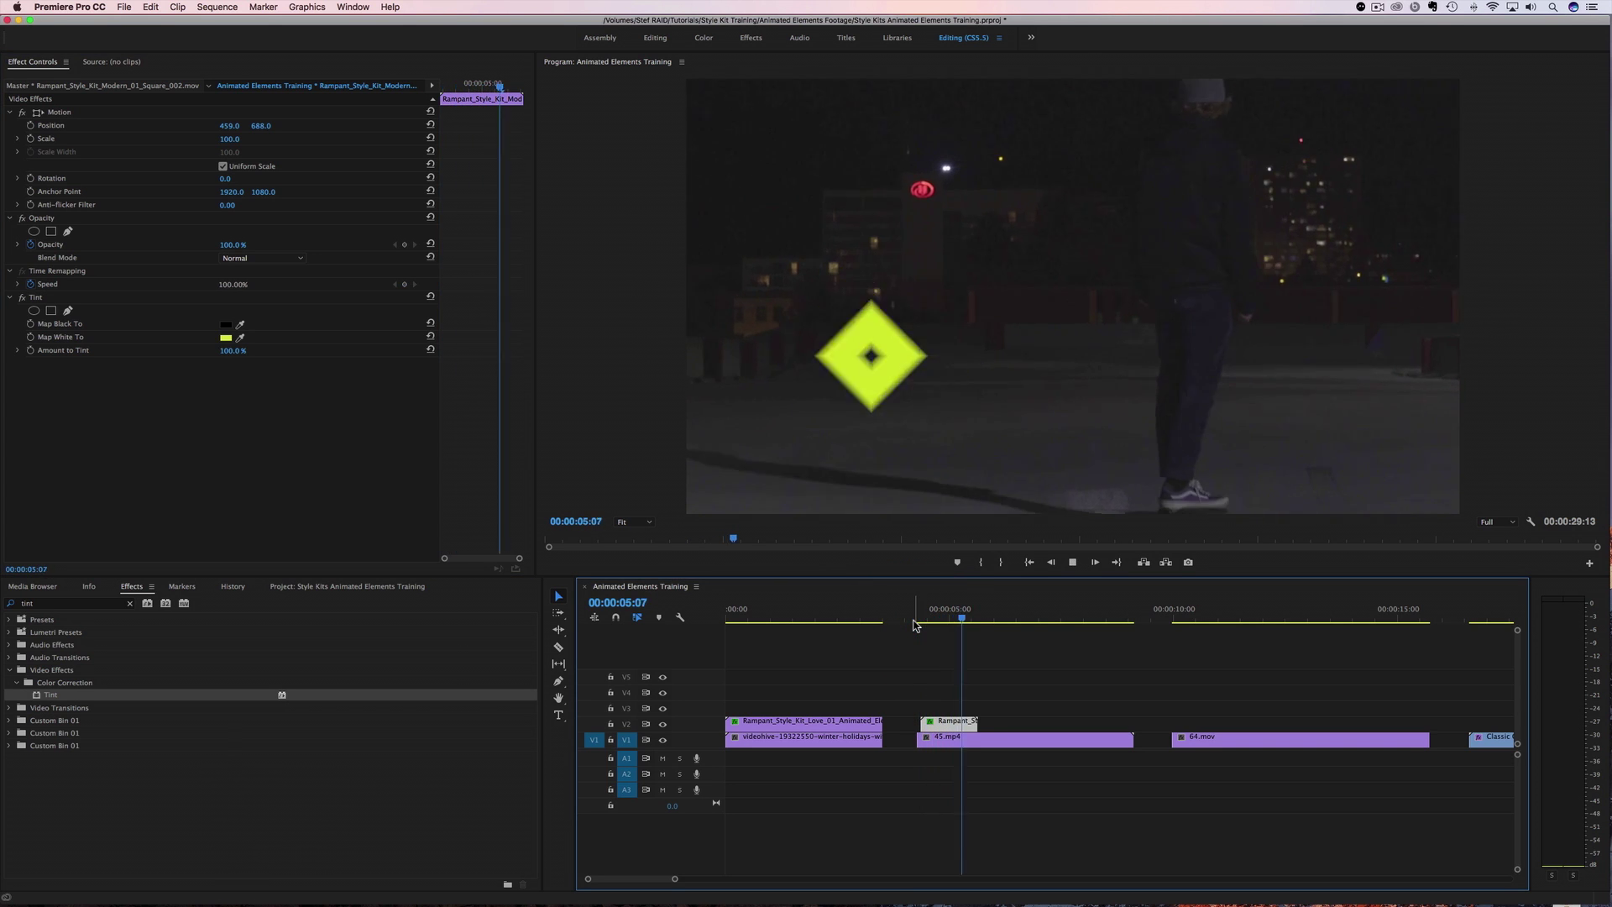
{"action": "key", "text": "space"}
- Duplicate the tinted square clip onto V3, directly above the original and starting slightly after it
{"action": "left_click", "coordinate": [942, 621]}
{"action": "mouse_move", "coordinate": [943, 626]}
{"action": "left_mouse_down"}
{"action": "mouse_move", "coordinate": [917, 625]}
{"action": "mouse_move", "coordinate": [938, 622]}
{"action": "left_mouse_up"}
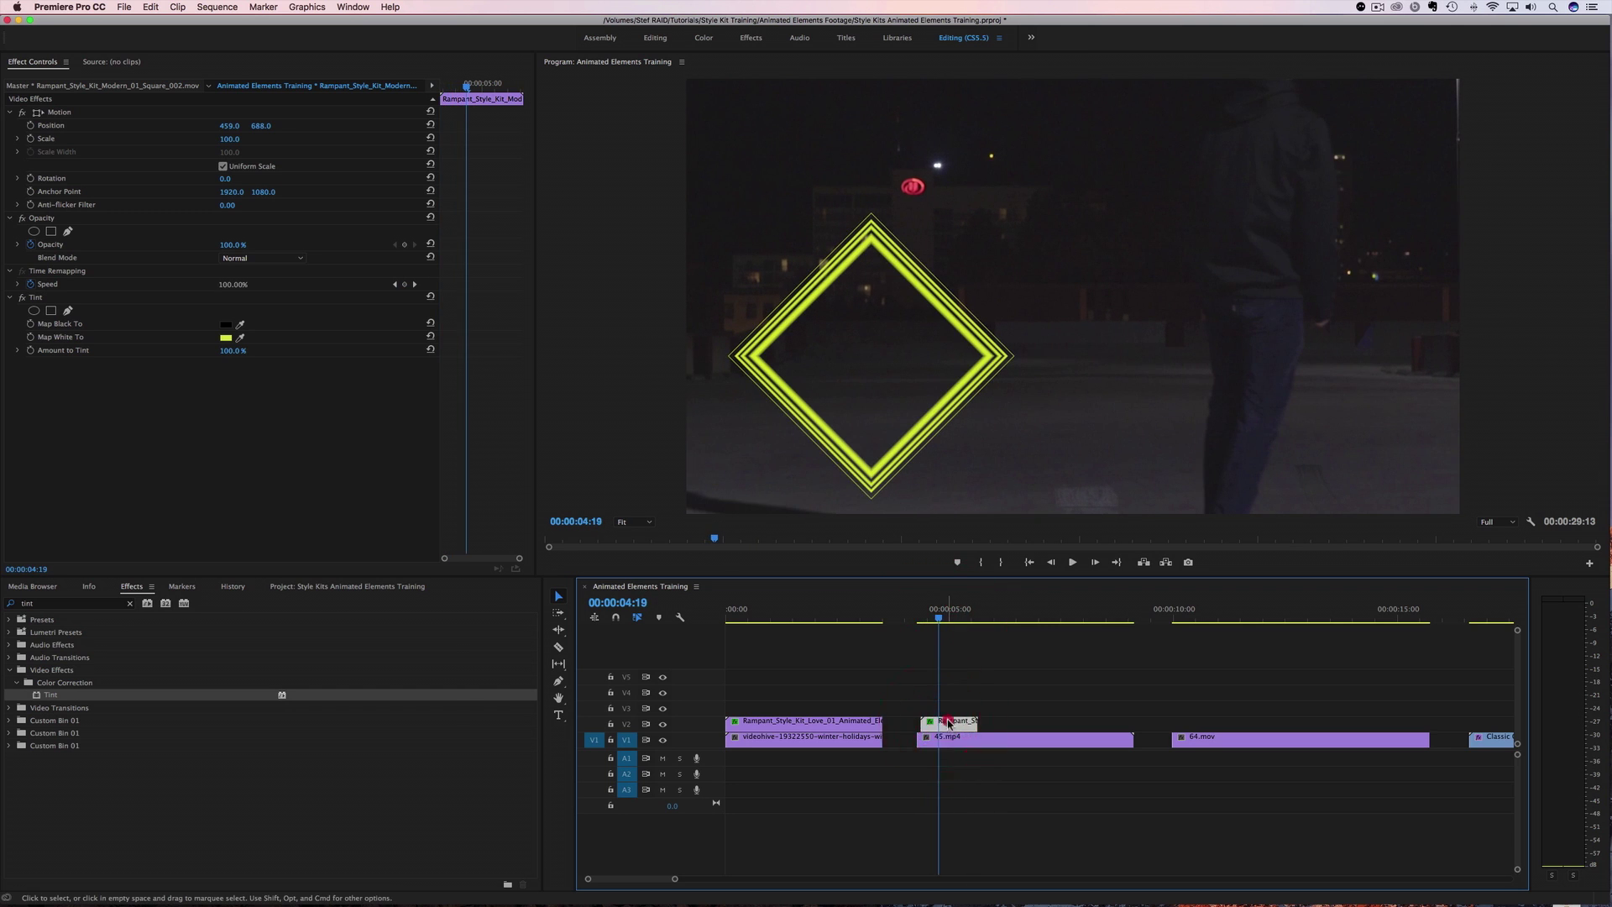
{"action": "left_click_drag", "start_coordinate": [948, 722], "coordinate": [950, 707]}
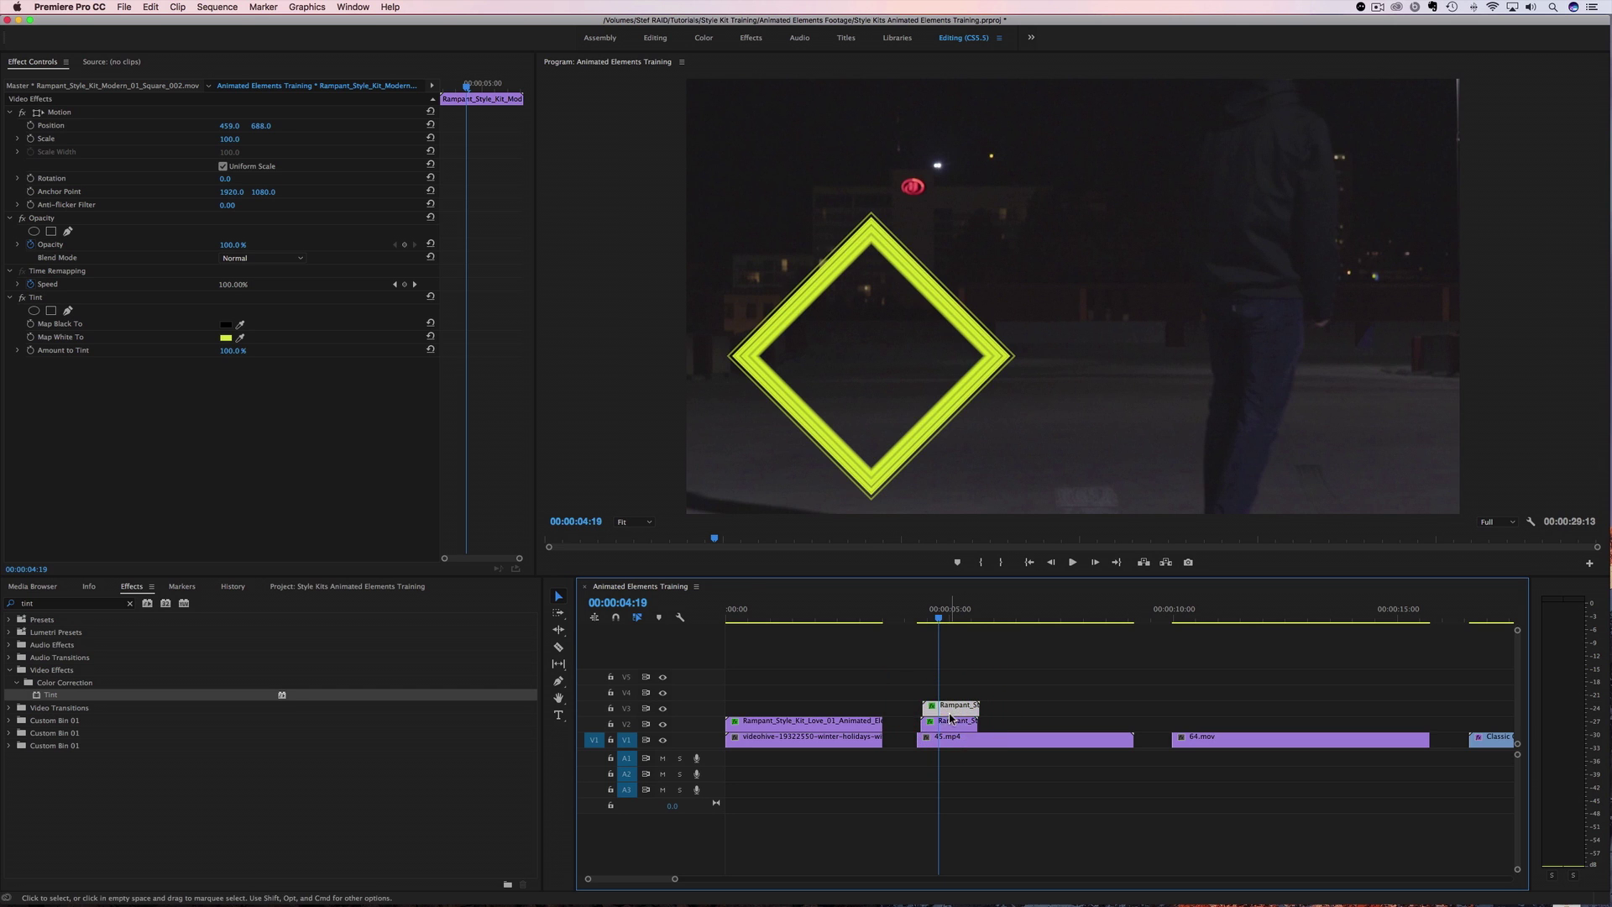
- Set the V3 square's position to 1667, 195 and its scale to 45
{"action": "left_click", "coordinate": [951, 719]}
{"action": "left_click_drag", "start_coordinate": [229, 126], "coordinate": [606, 126]}
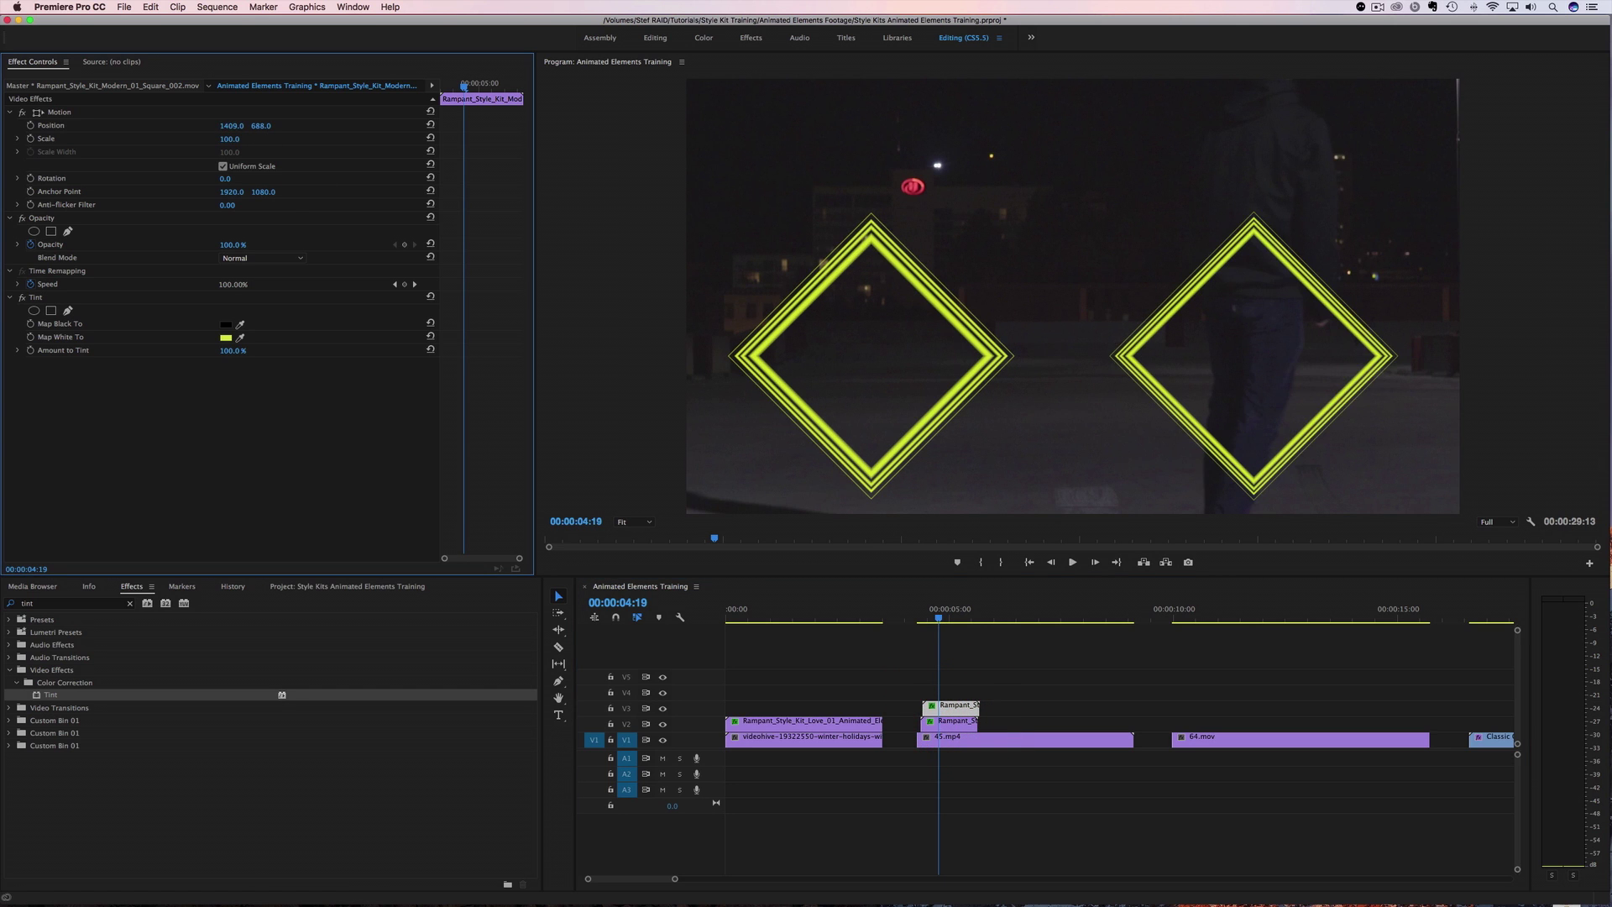
{"action": "left_click_drag", "start_coordinate": [261, 125], "coordinate": [134, 126]}
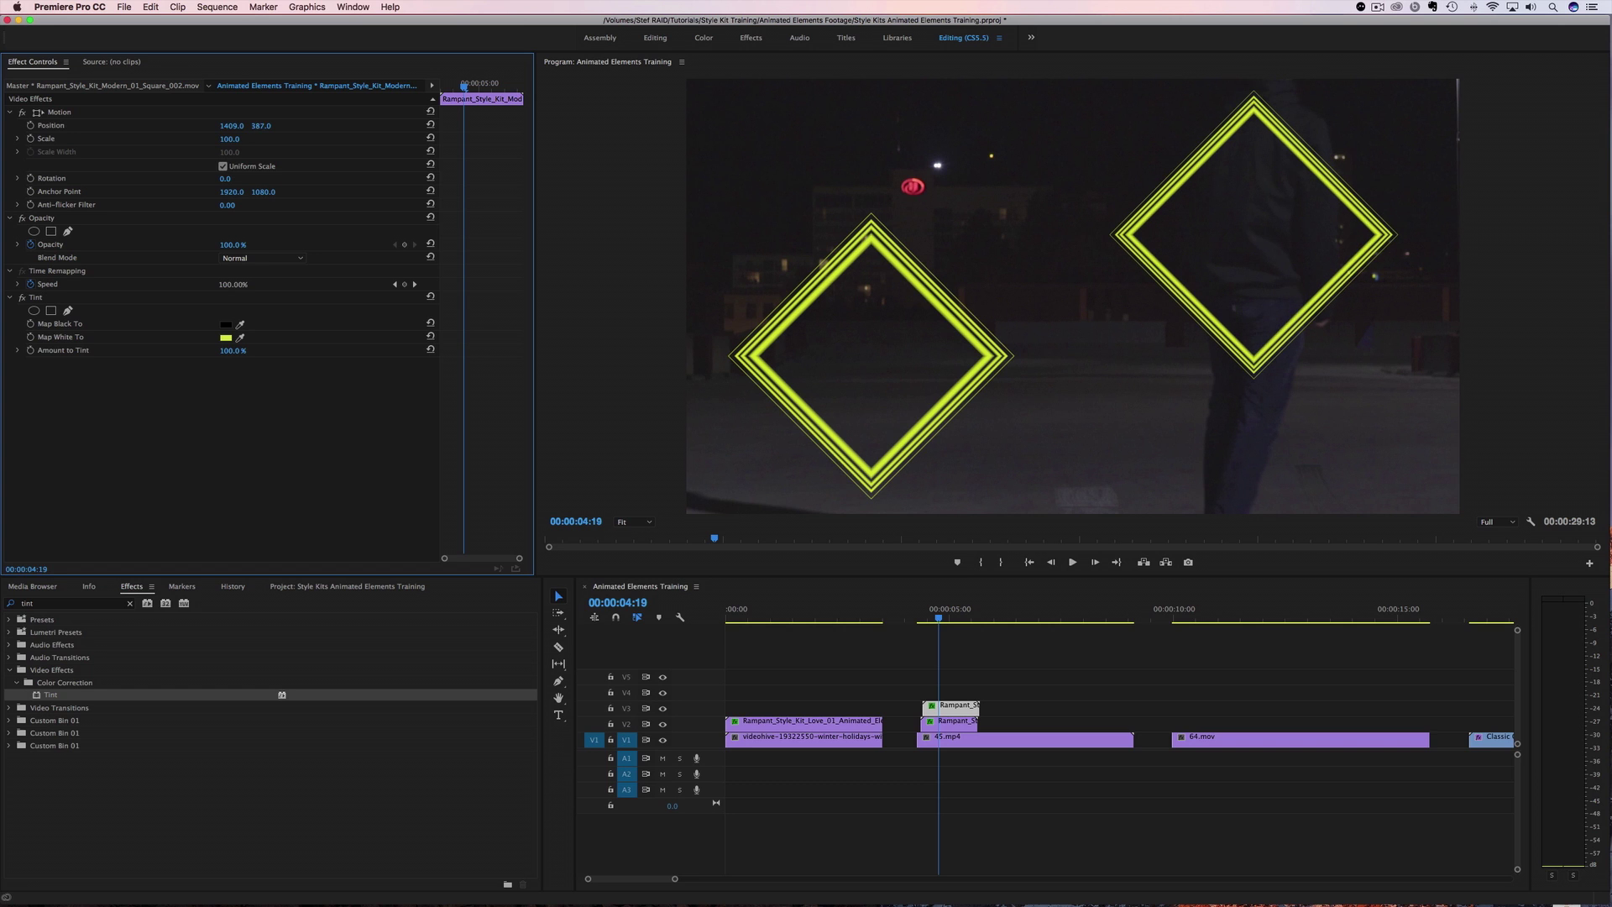
{"action": "mouse_move", "coordinate": [233, 126]}
{"action": "left_mouse_down"}
{"action": "mouse_move", "coordinate": [201, 126]}
{"action": "mouse_move", "coordinate": [319, 126]}
{"action": "mouse_move", "coordinate": [172, 139]}
{"action": "mouse_move", "coordinate": [374, 125]}
{"action": "mouse_move", "coordinate": [157, 125]}
{"action": "mouse_move", "coordinate": [255, 126]}
{"action": "mouse_move", "coordinate": [212, 126]}
{"action": "left_mouse_up"}
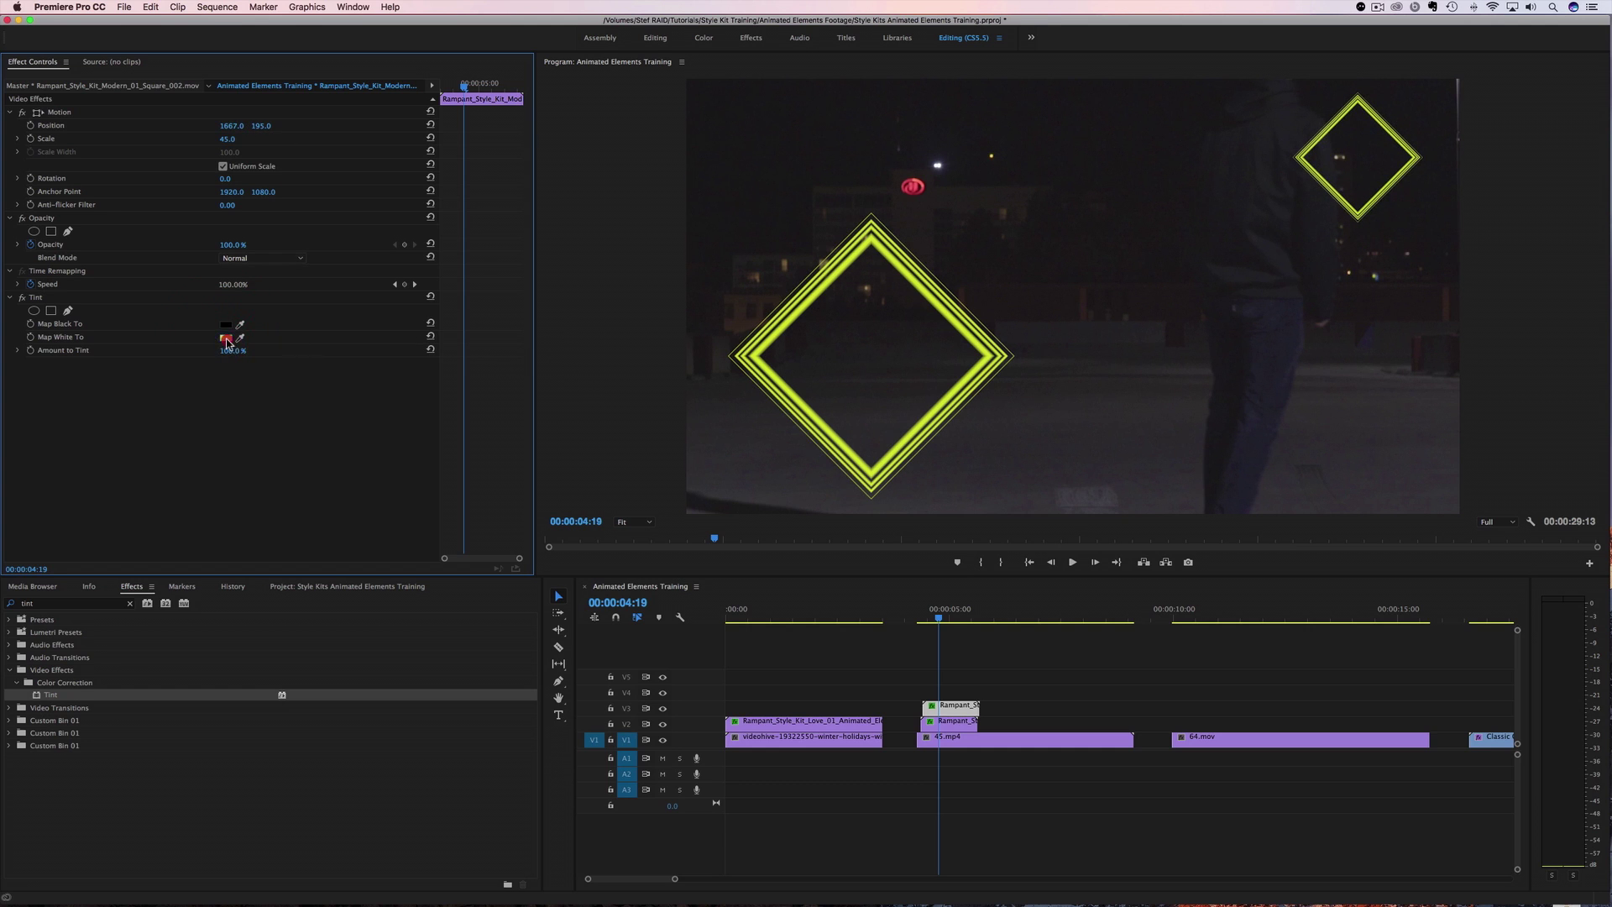
- Change the V3 square's Tint Map White To color to turquoise 19BBD0
{"action": "left_click", "coordinate": [225, 339]}
{"action": "left_click", "coordinate": [830, 299]}
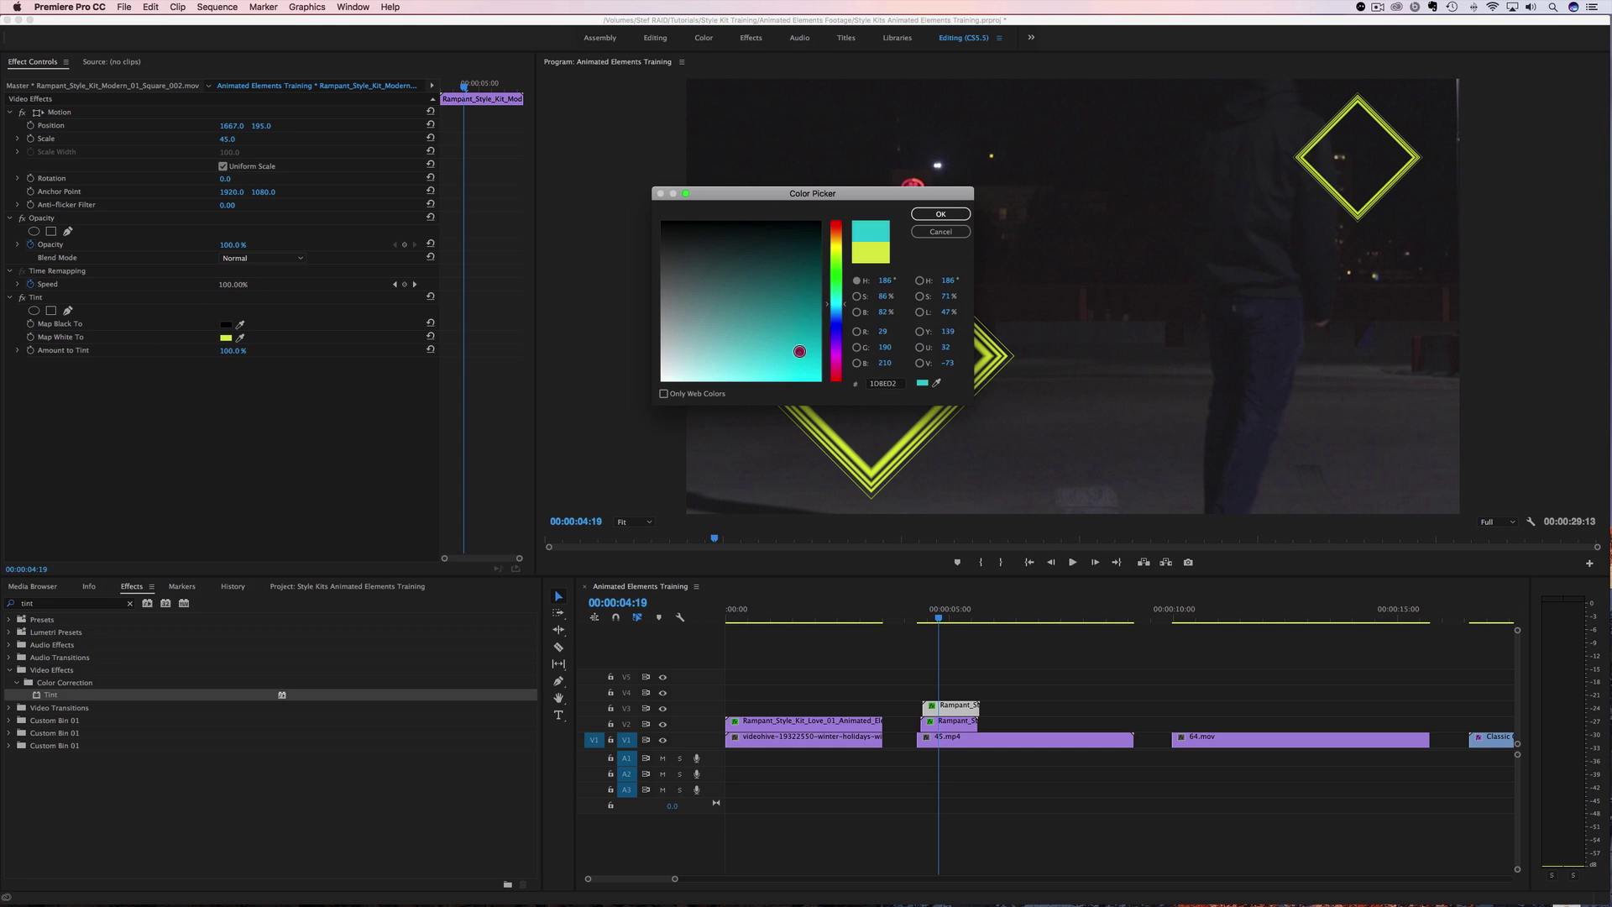
{"action": "left_click", "coordinate": [930, 215]}
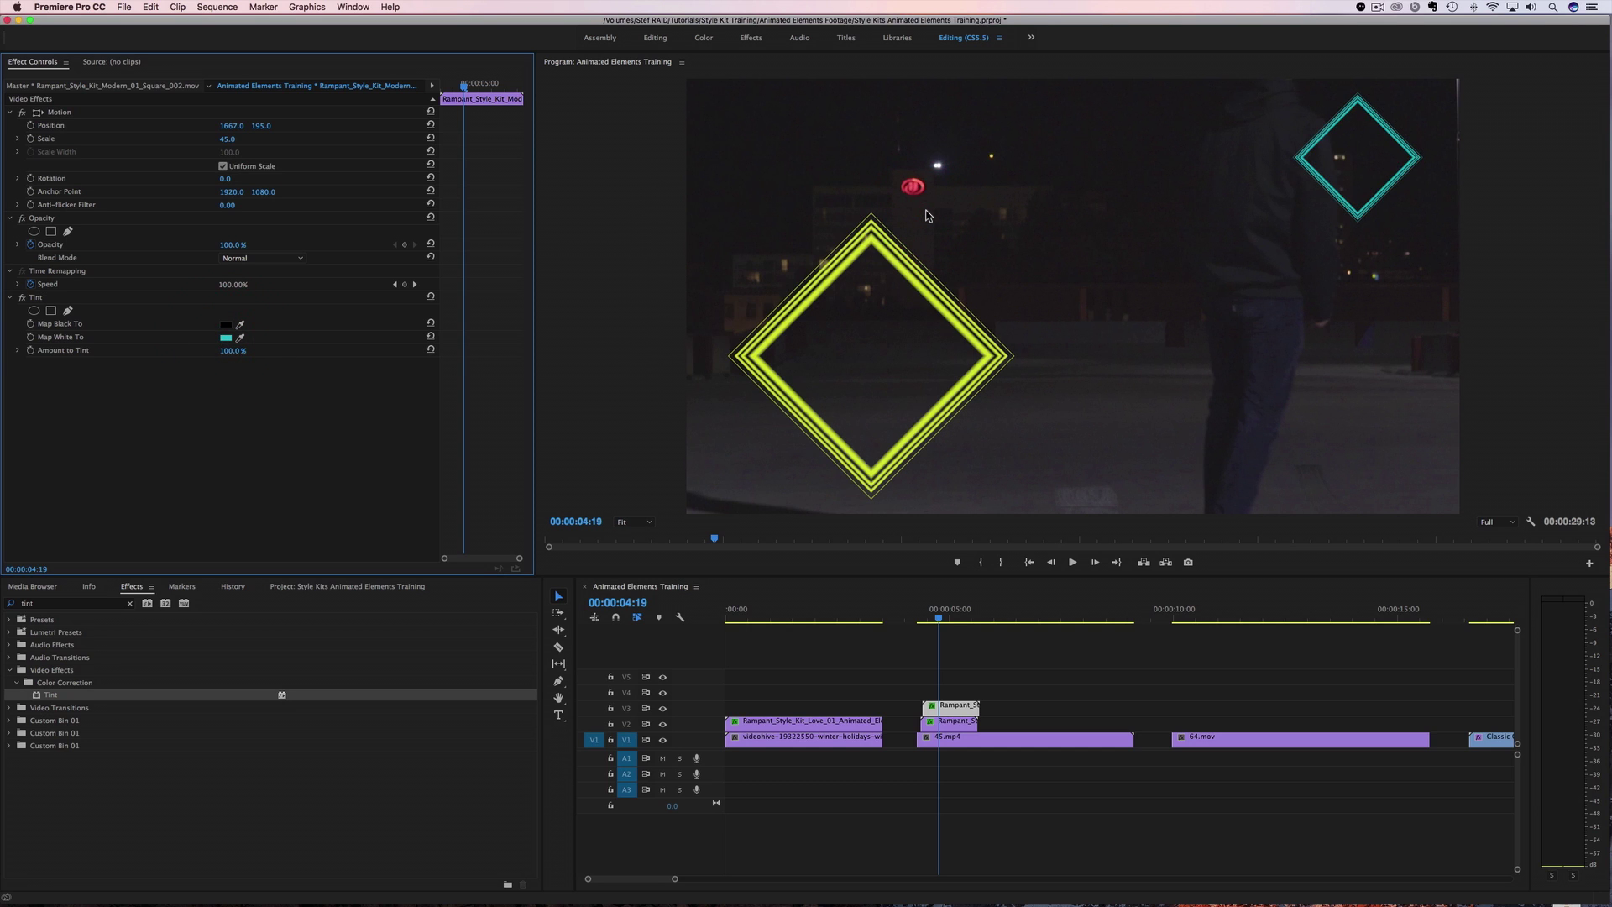
- Duplicate the turquoise square clip from V3 onto V4, starting slightly after it
{"action": "left_click", "coordinate": [937, 620]}
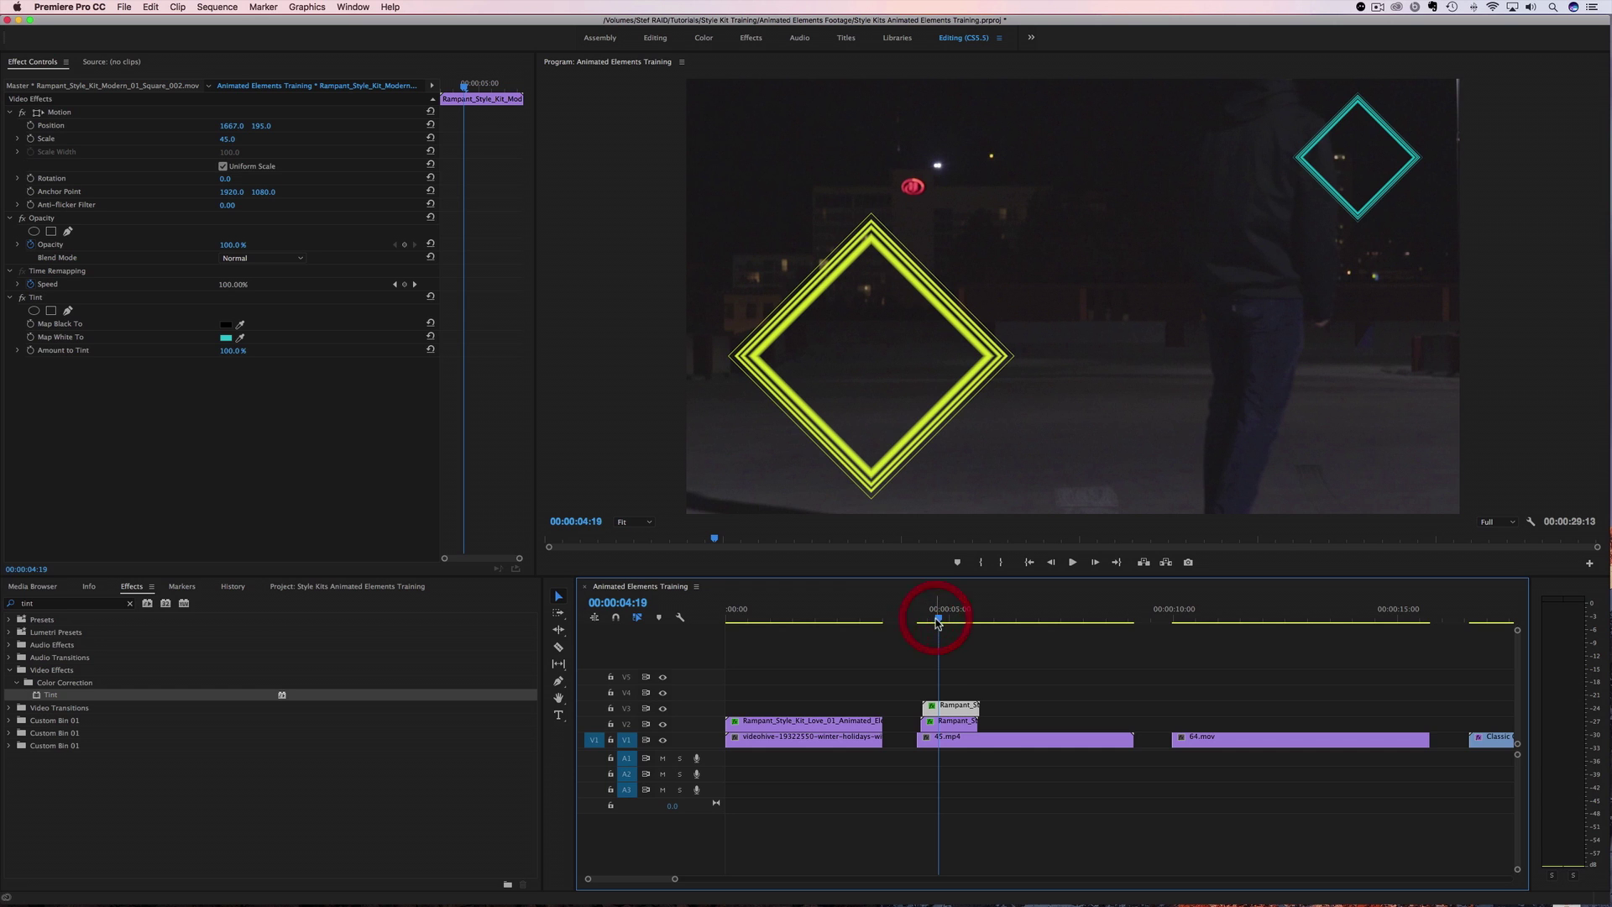
{"action": "left_click_drag", "start_coordinate": [952, 707], "coordinate": [953, 690]}
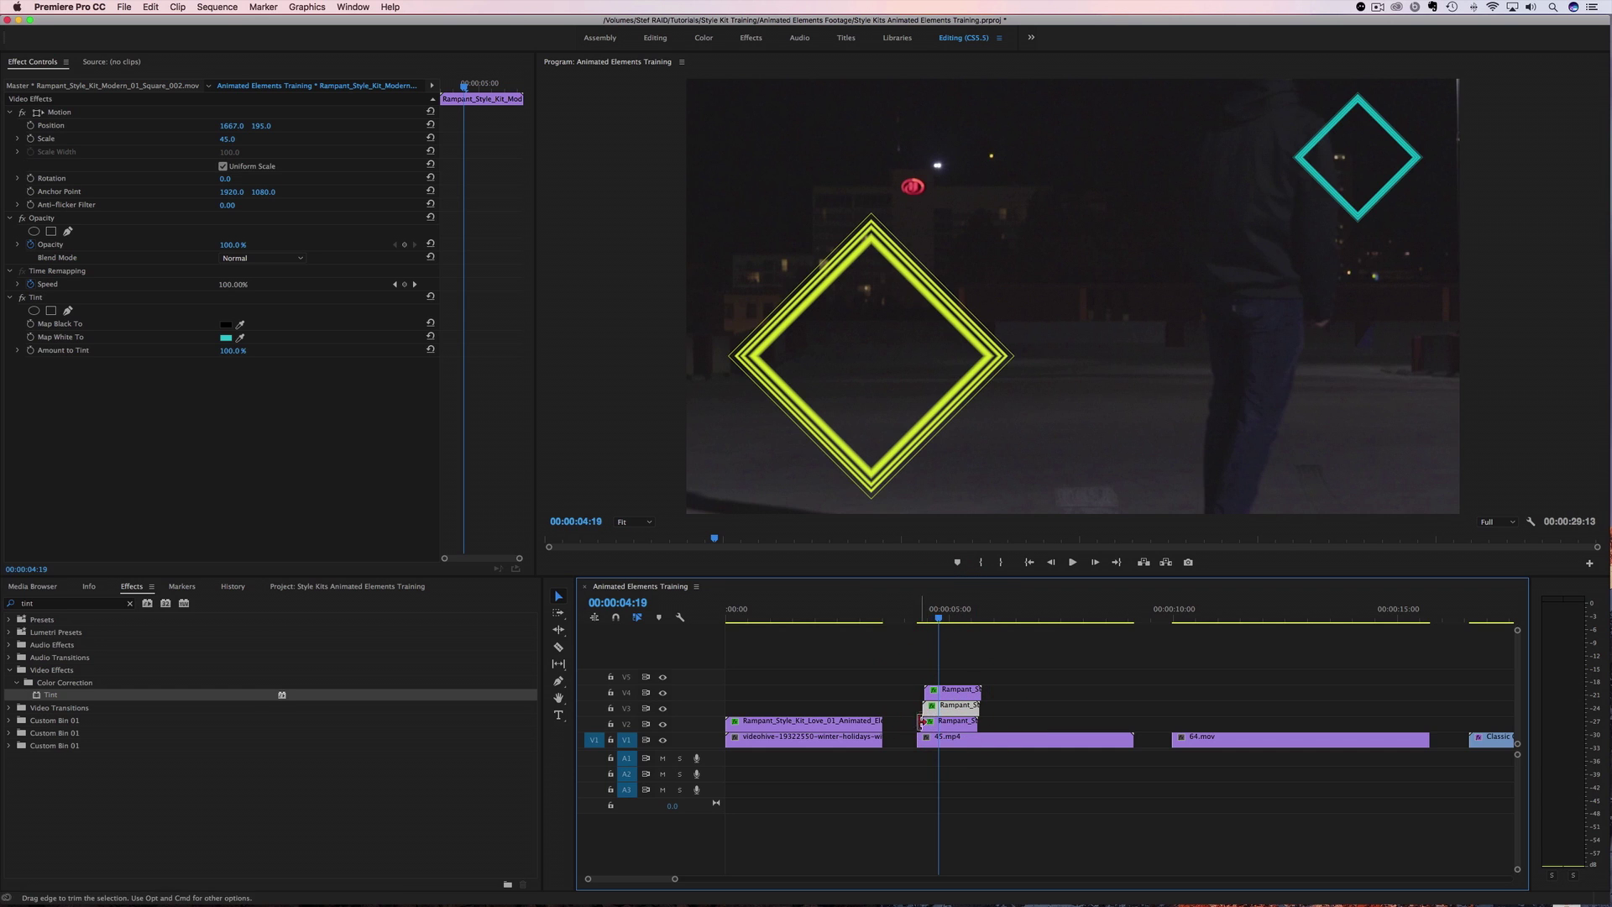
- Set the V4 square's position to 219, 195 and its scale to 30 with the playhead at 00:00:05:01
{"action": "left_click", "coordinate": [924, 623]}
{"action": "mouse_move", "coordinate": [924, 627]}
{"action": "left_mouse_down"}
{"action": "mouse_move", "coordinate": [949, 625]}
{"action": "mouse_move", "coordinate": [920, 630]}
{"action": "mouse_move", "coordinate": [935, 633]}
{"action": "left_mouse_up"}
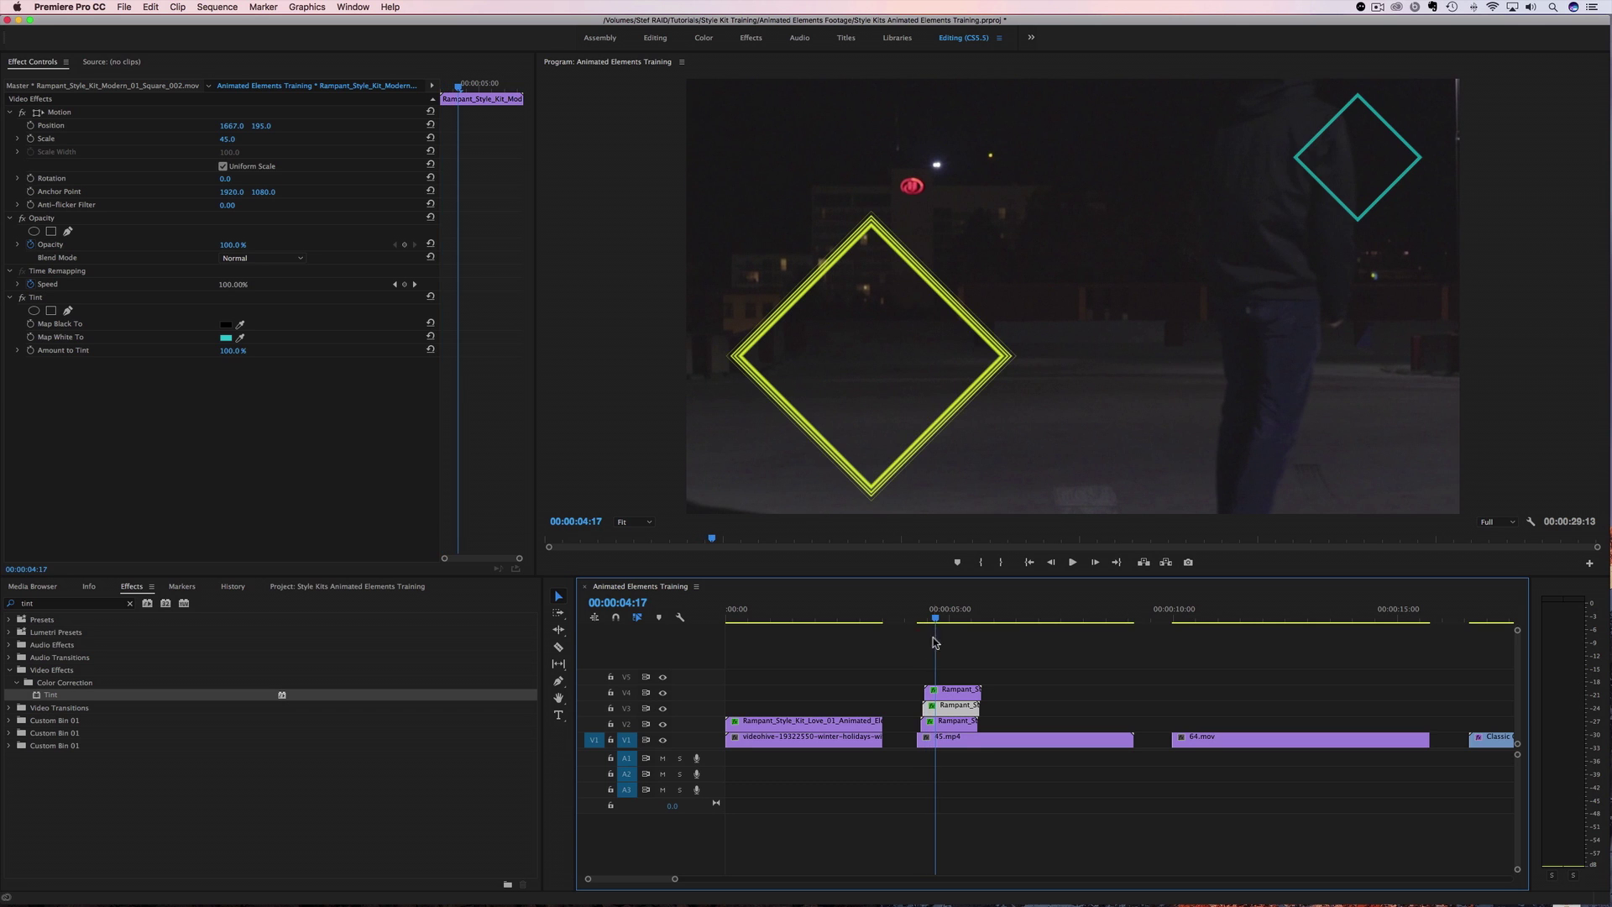
{"action": "left_click", "coordinate": [950, 631]}
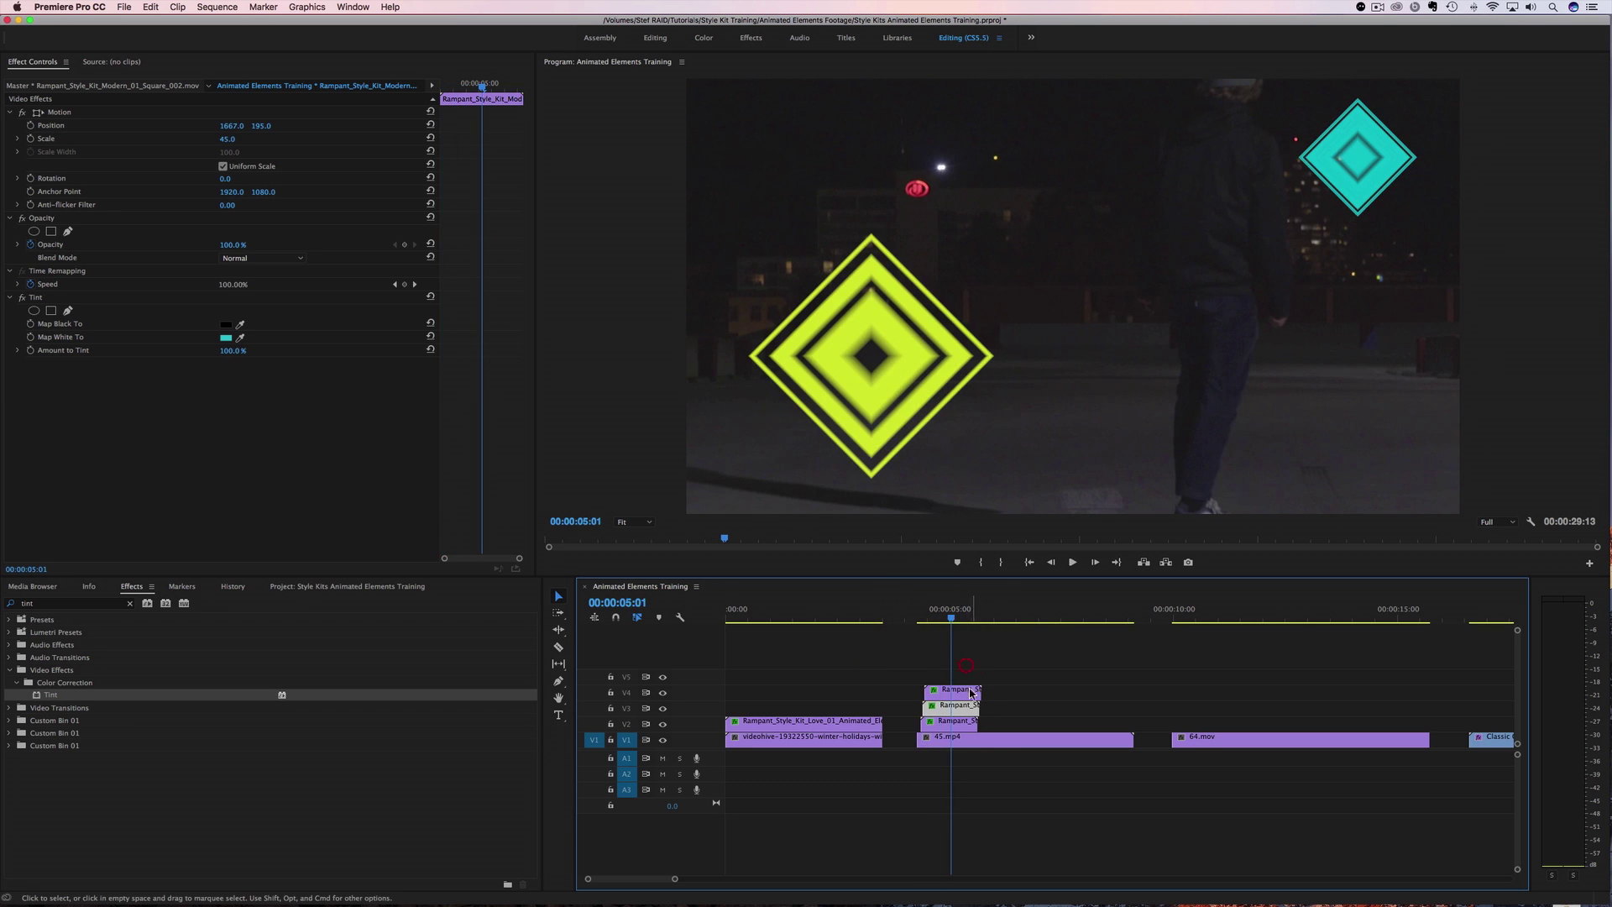
{"action": "left_click_drag", "start_coordinate": [238, 132], "coordinate": [217, 138]}
- Change the V4 square's Tint Map White To color to purple
{"action": "left_click", "coordinate": [226, 338]}
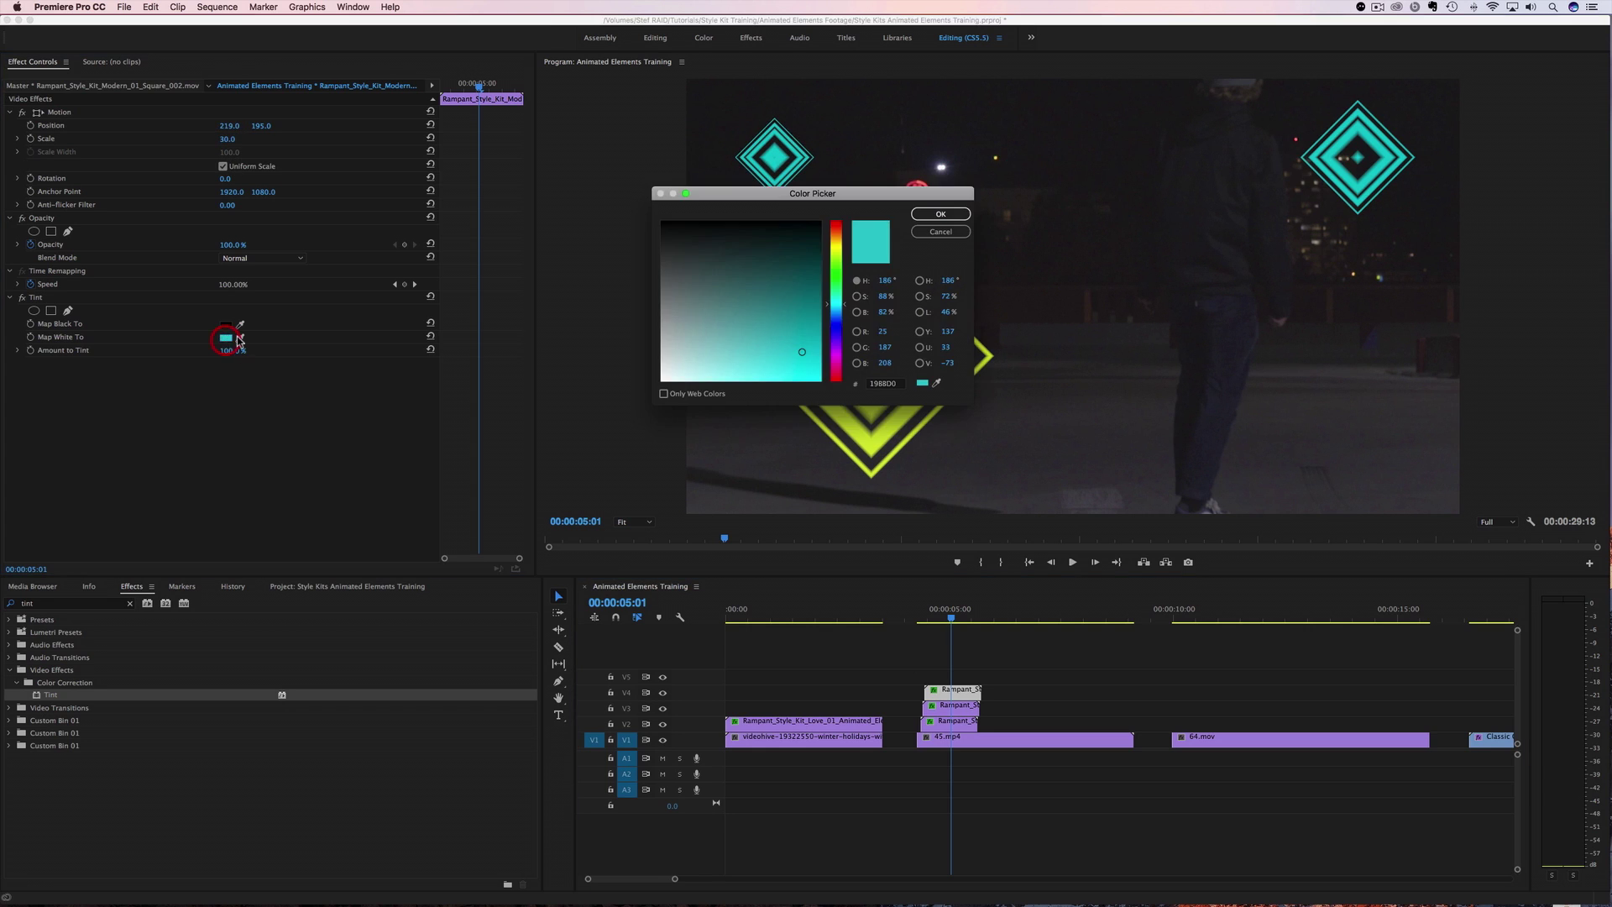
{"action": "left_click", "coordinate": [836, 355]}
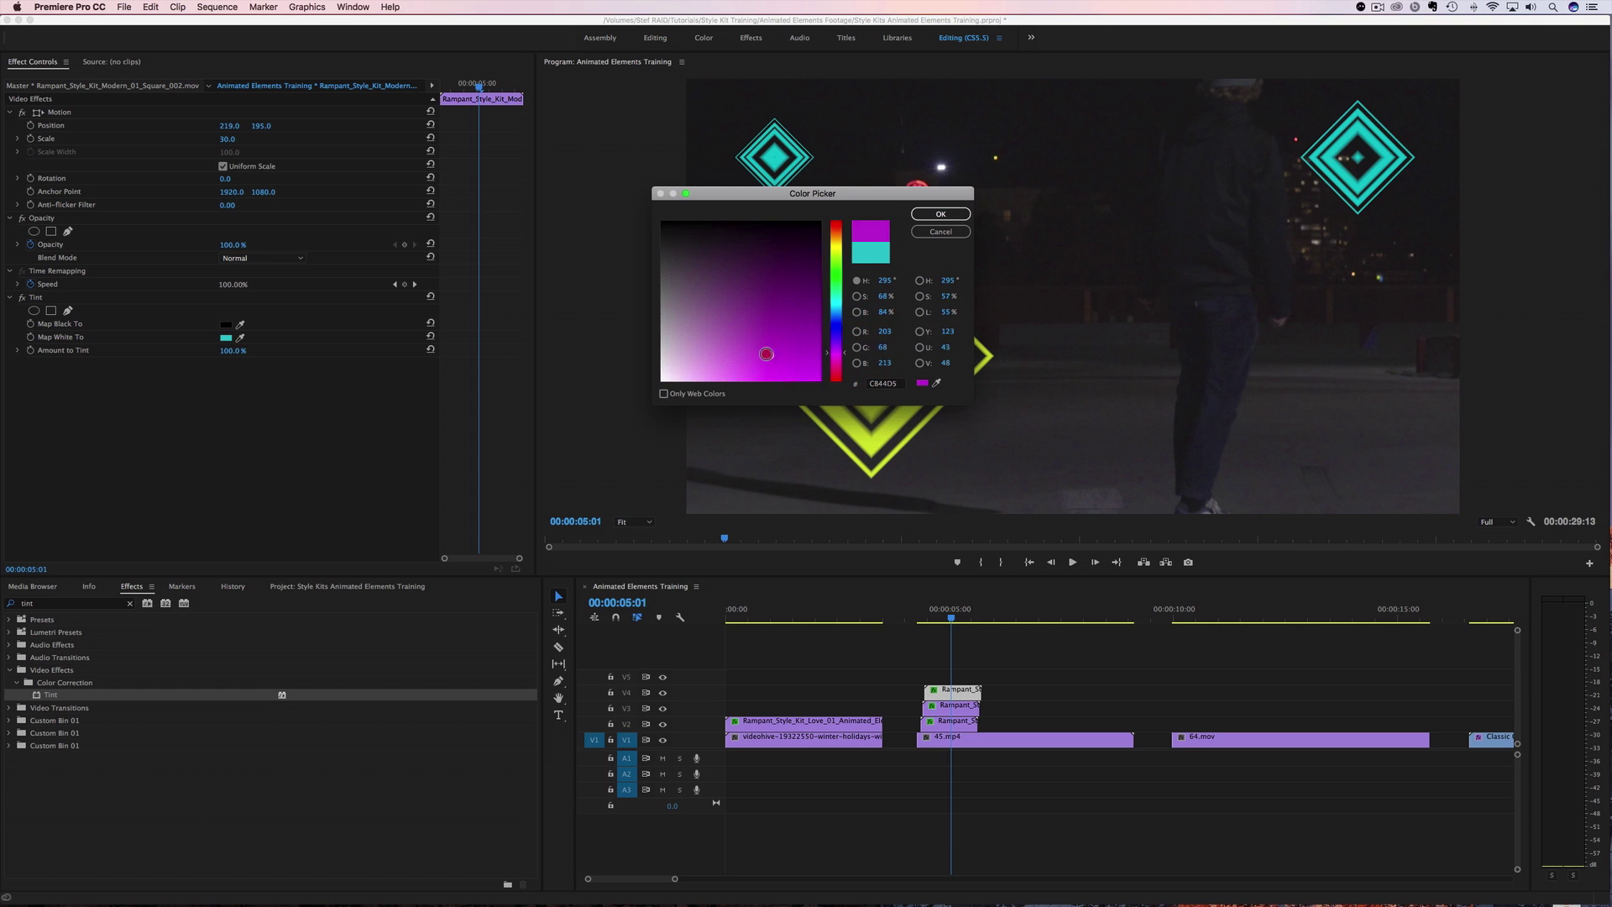
{"action": "left_click", "coordinate": [769, 350]}
{"action": "left_click", "coordinate": [941, 215]}
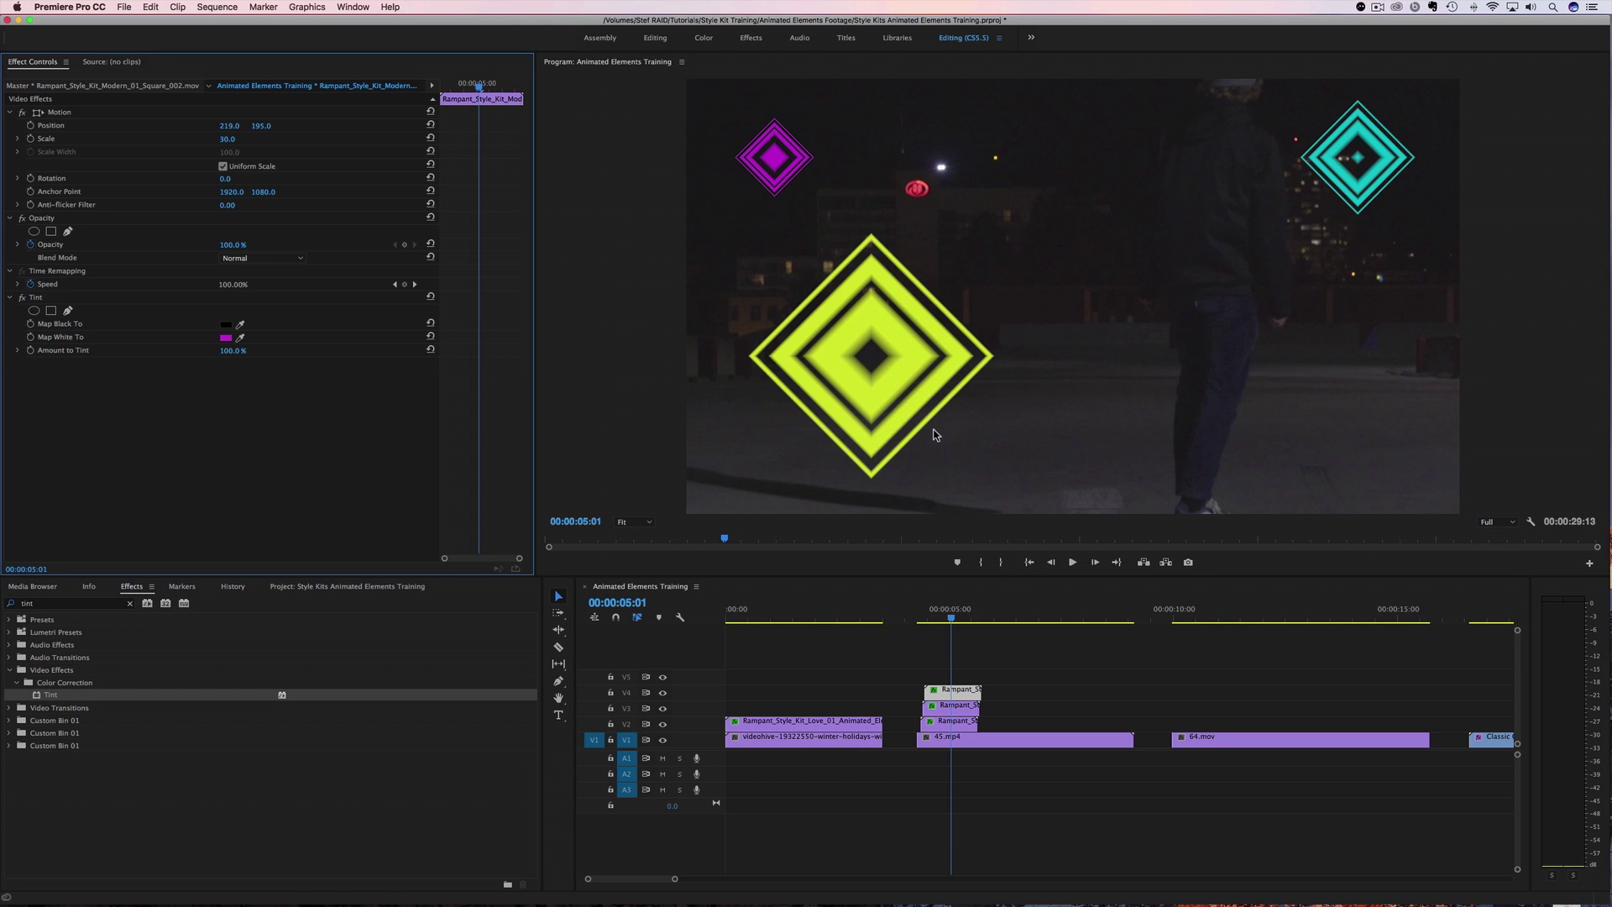
- Duplicate the purple square onto V5 starting slightly after it, with position 1719, 885 and scale 22
{"action": "left_click_drag", "start_coordinate": [951, 696], "coordinate": [945, 679]}
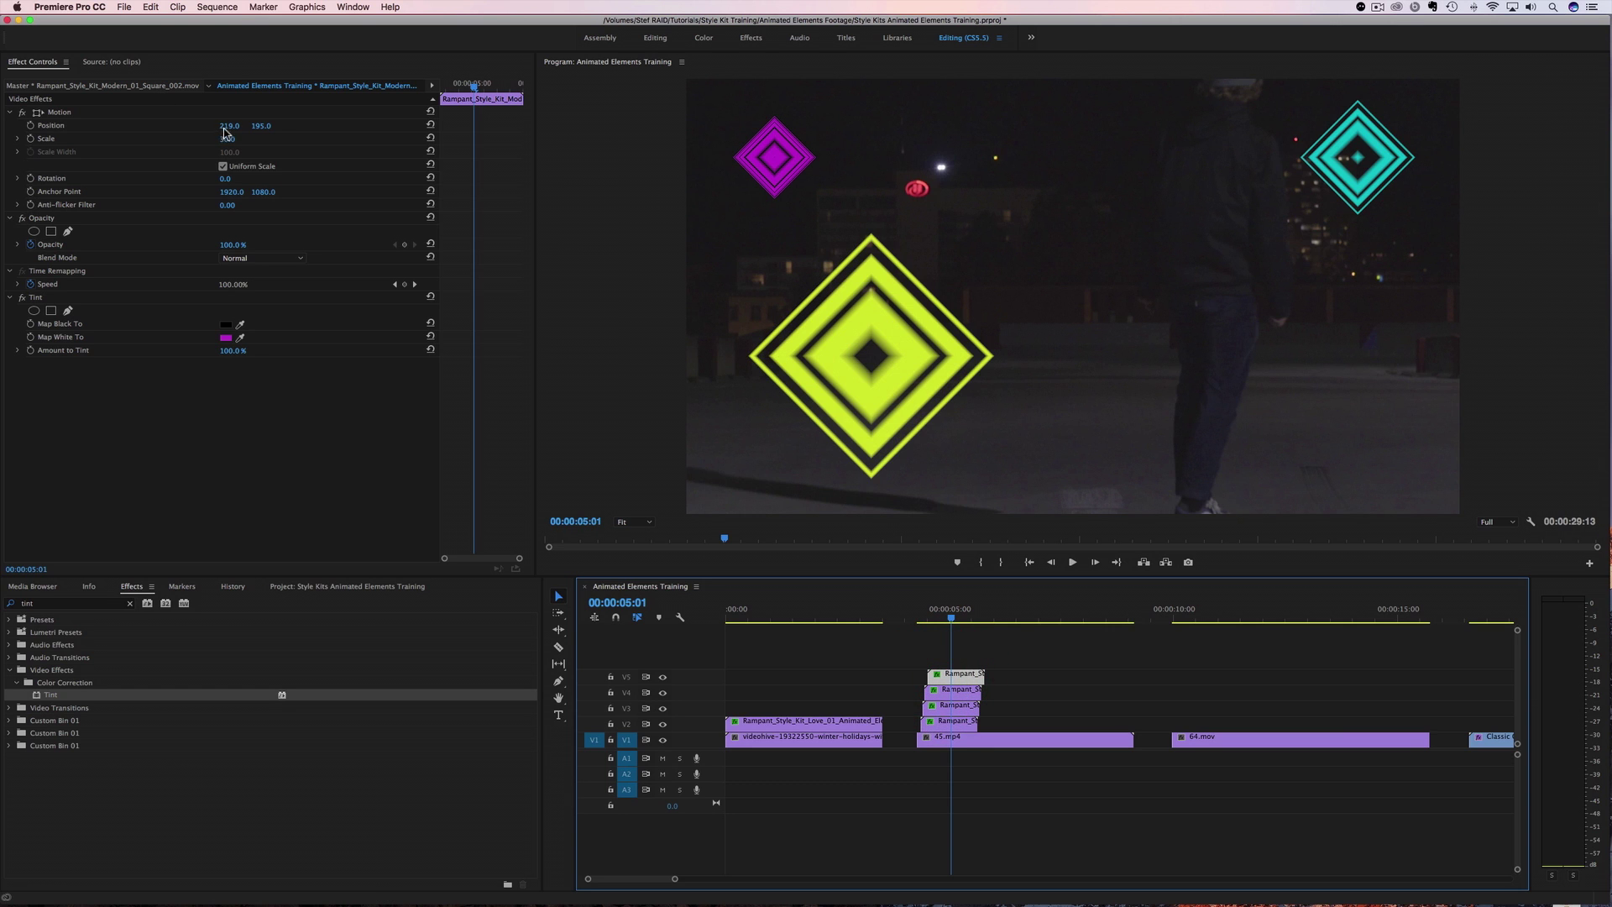
{"action": "mouse_move", "coordinate": [225, 131]}
{"action": "left_mouse_down"}
{"action": "mouse_move", "coordinate": [263, 126]}
{"action": "mouse_move", "coordinate": [220, 139]}
{"action": "left_mouse_up"}
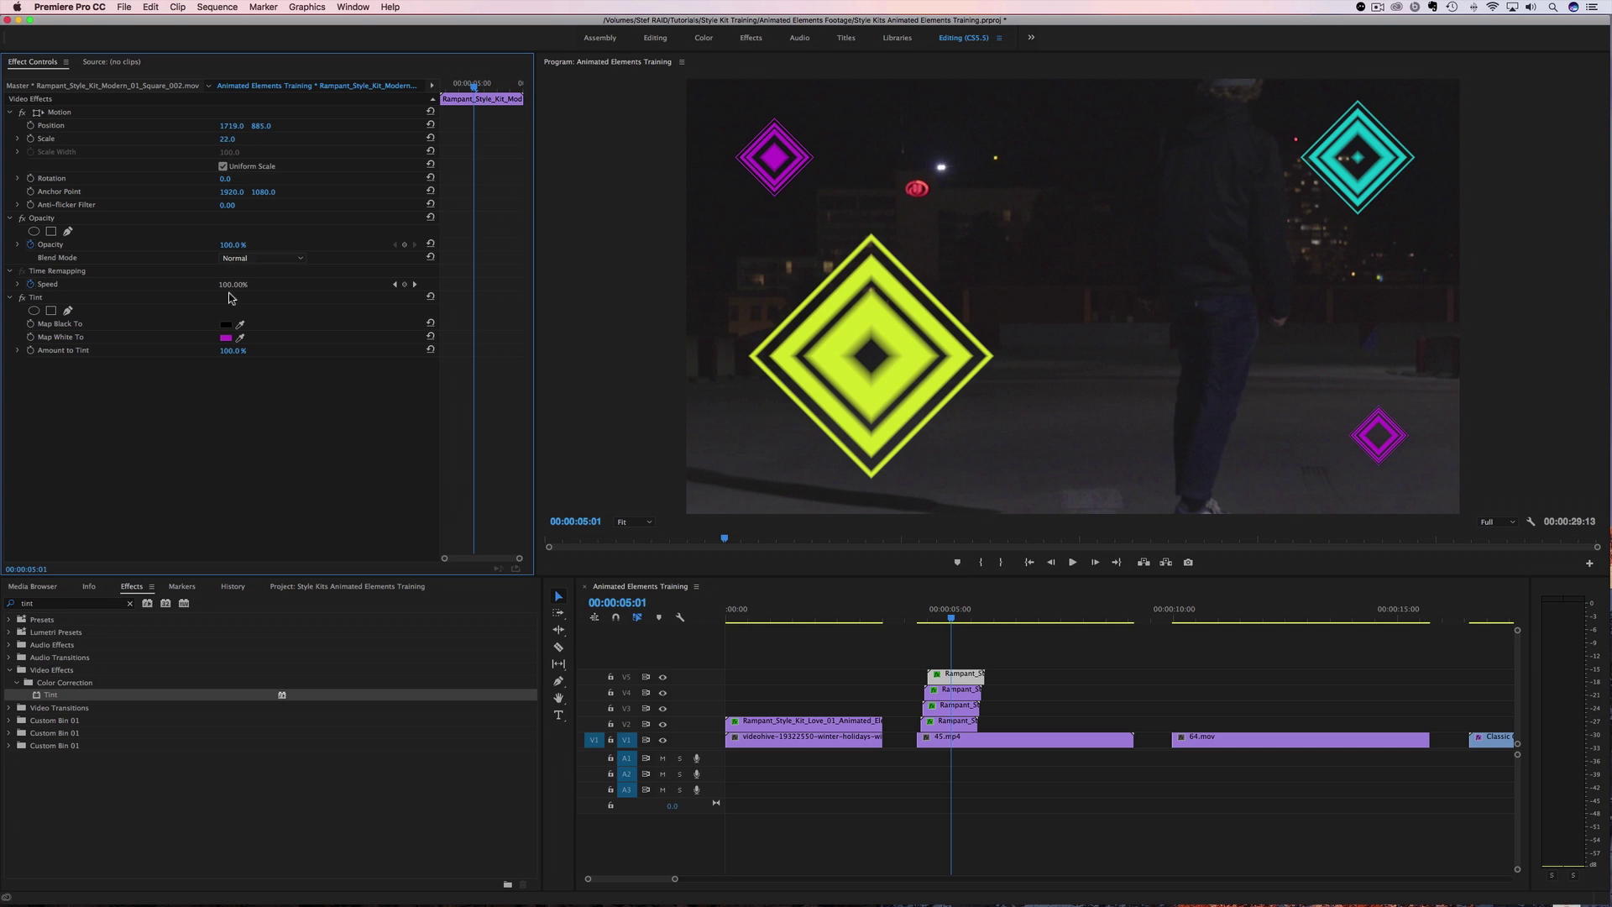
- Change the V5 square's Tint Map White To color to a soft light green
{"action": "left_click", "coordinate": [225, 337]}
{"action": "left_click", "coordinate": [836, 273]}
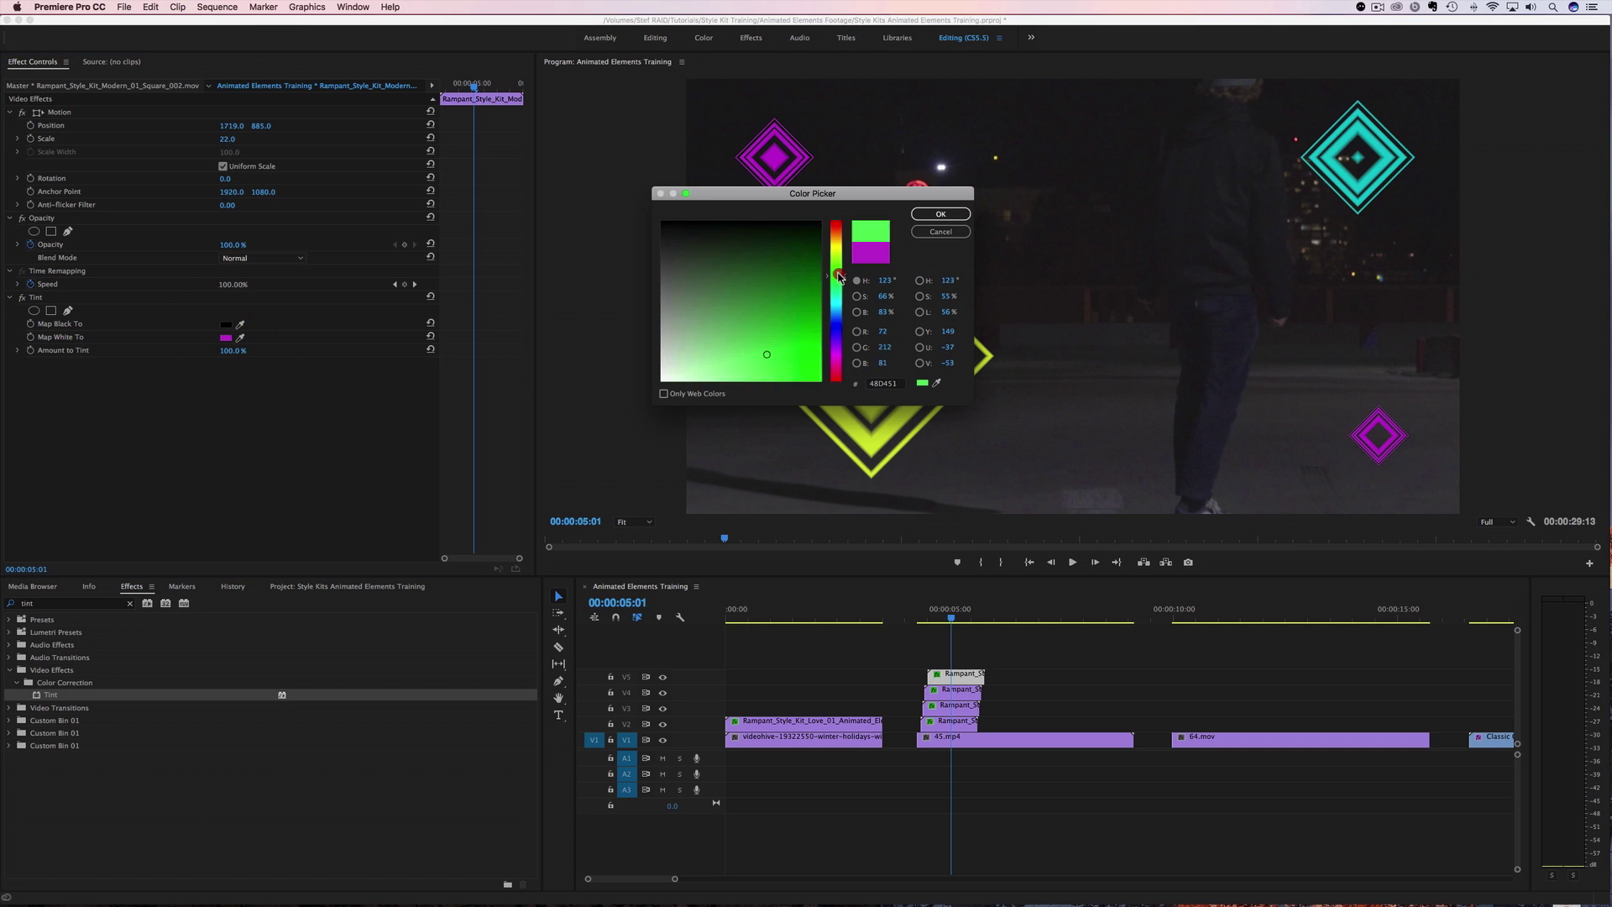
{"action": "left_click", "coordinate": [717, 329]}
{"action": "left_click_drag", "start_coordinate": [753, 315], "coordinate": [728, 350]}
{"action": "left_click", "coordinate": [939, 214]}
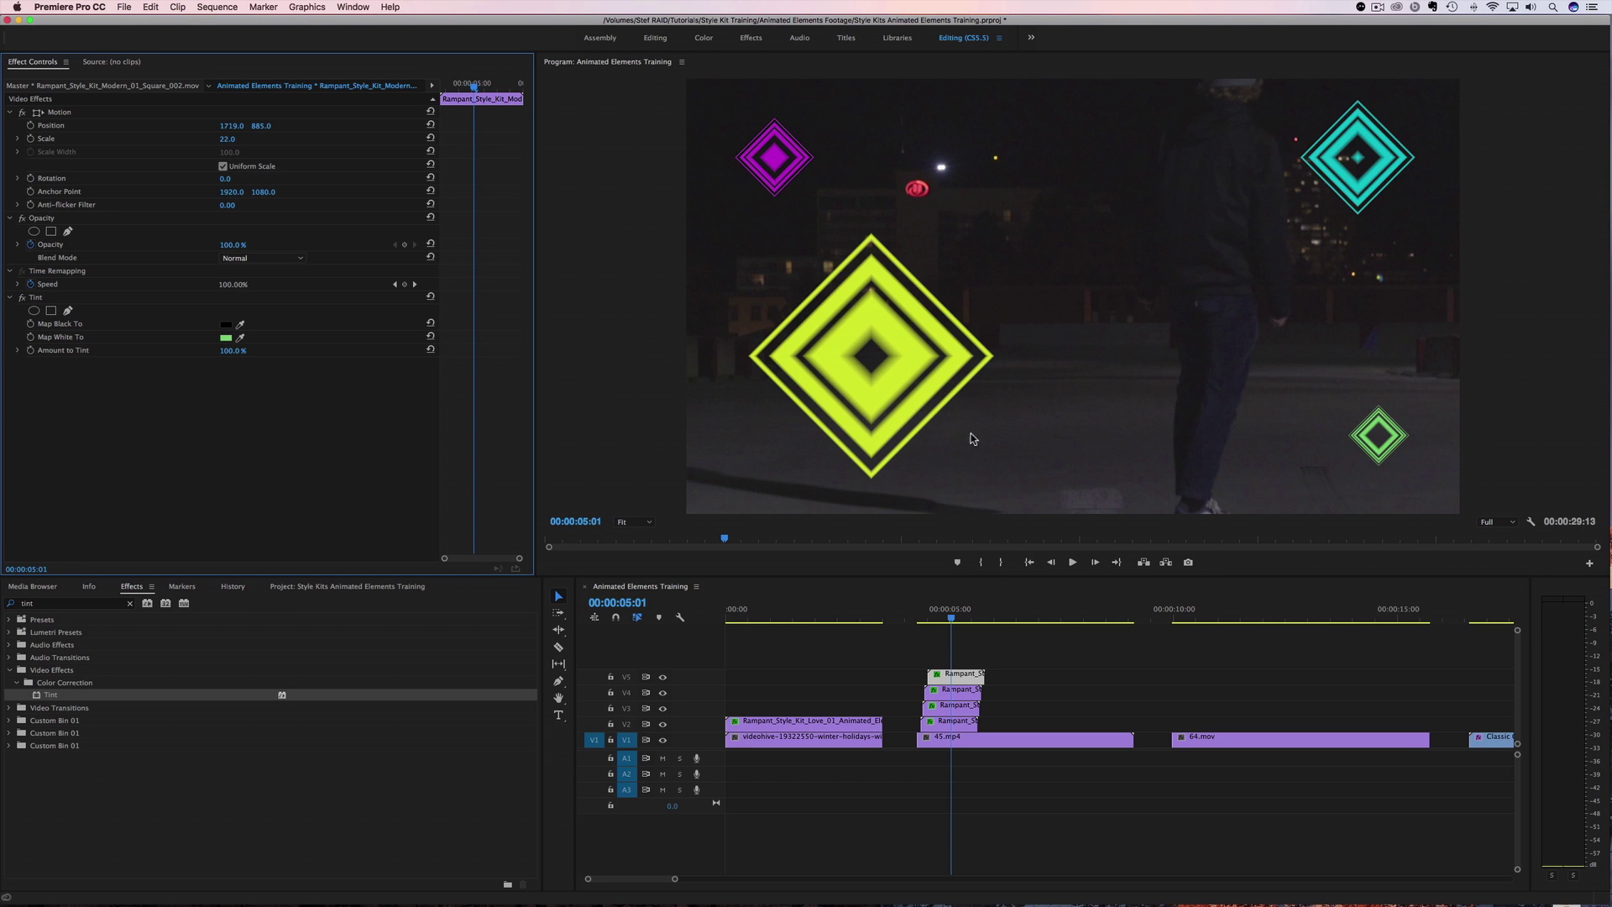
- Play back the four staggered squares over 45.mp4 several times from just before the clip
{"action": "left_click_drag", "start_coordinate": [951, 621], "coordinate": [910, 626]}
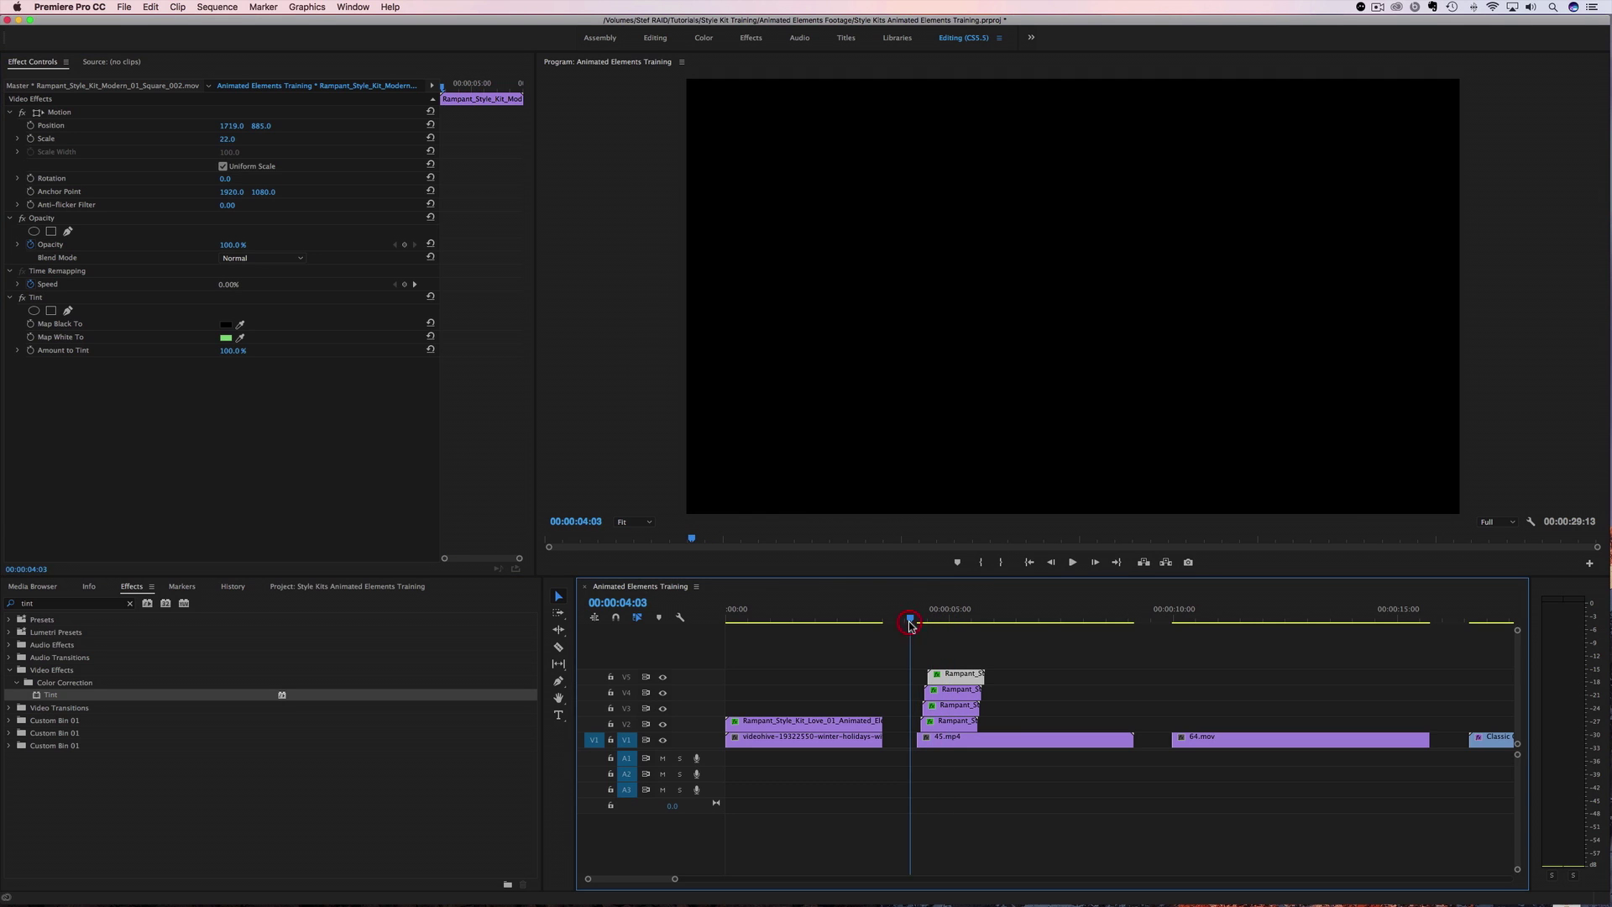
{"action": "key", "text": "space"}
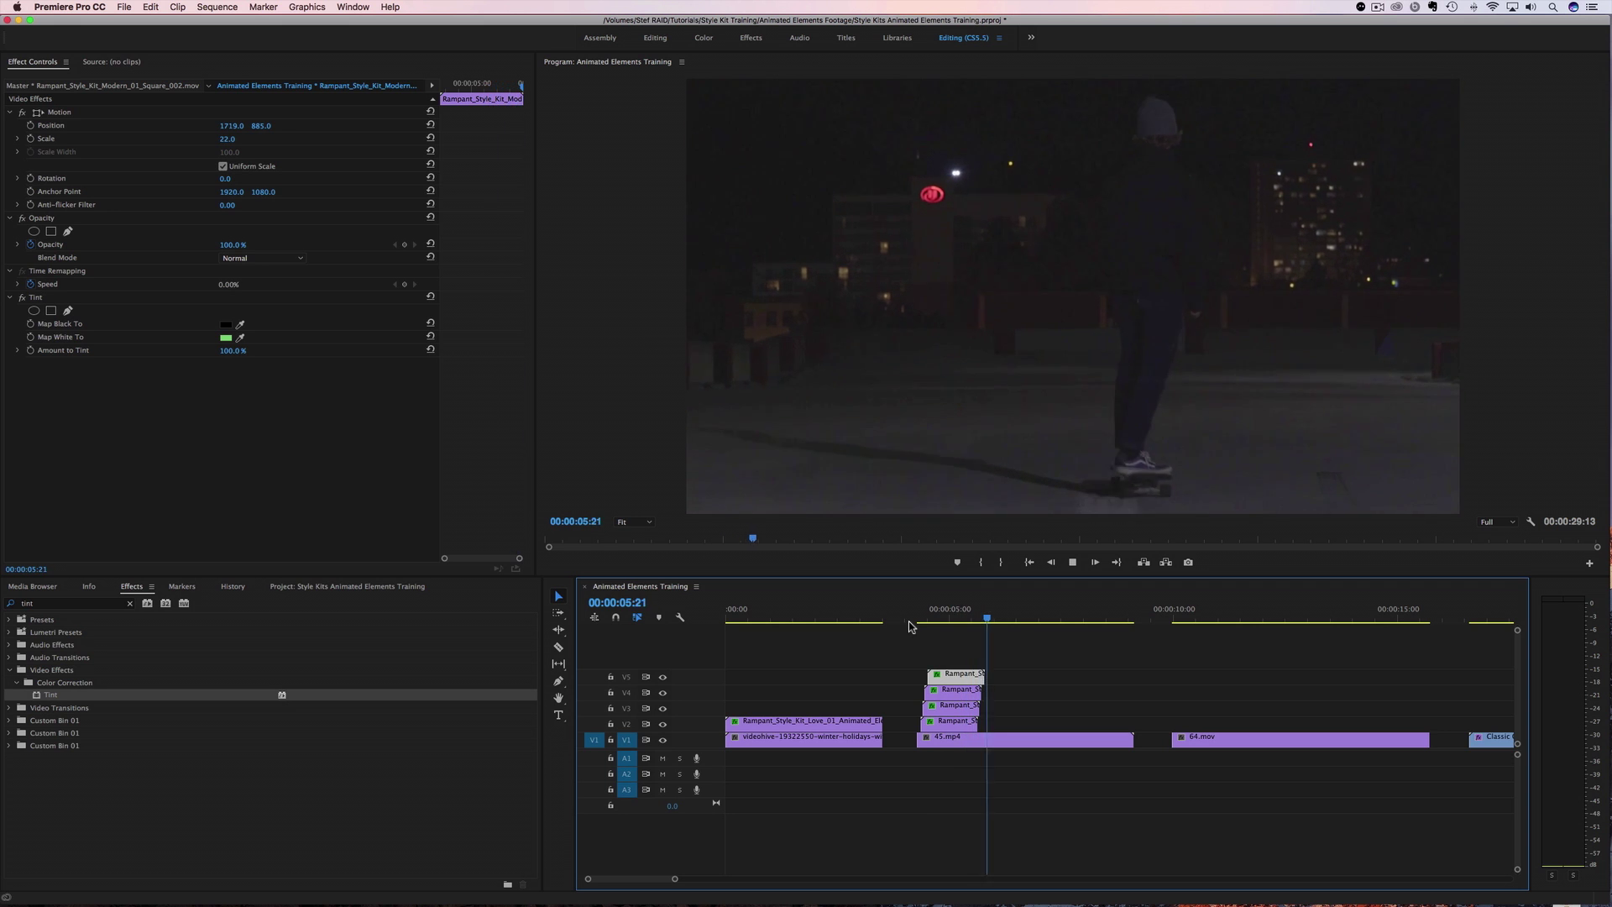
{"action": "left_click_drag", "start_coordinate": [911, 625], "coordinate": [902, 627]}
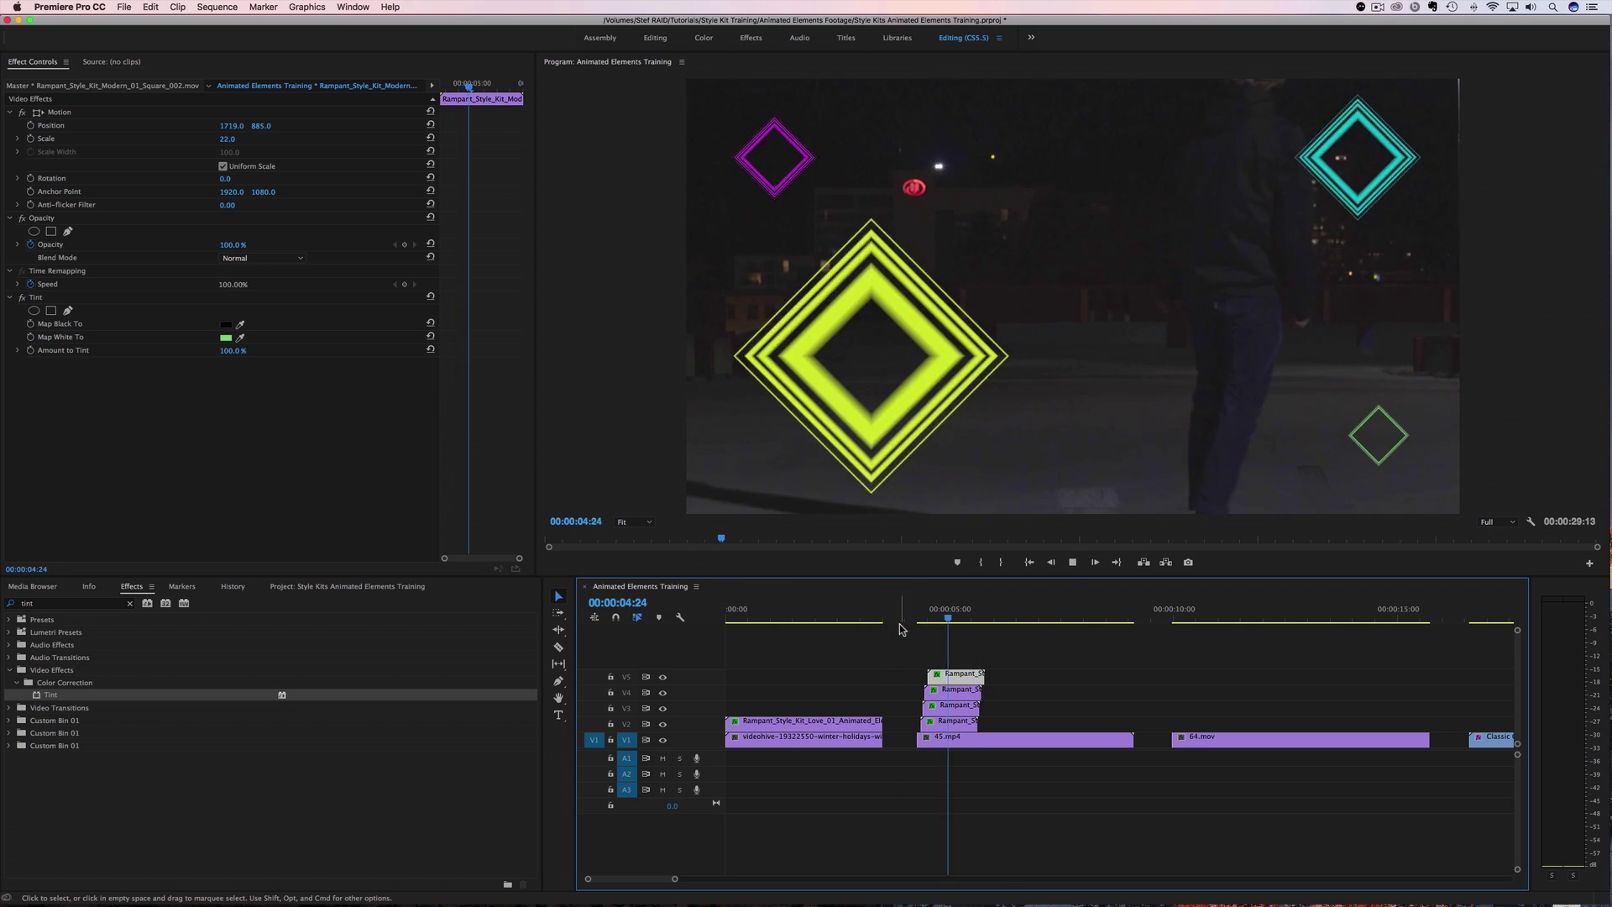
{"action": "left_click", "coordinate": [904, 621]}
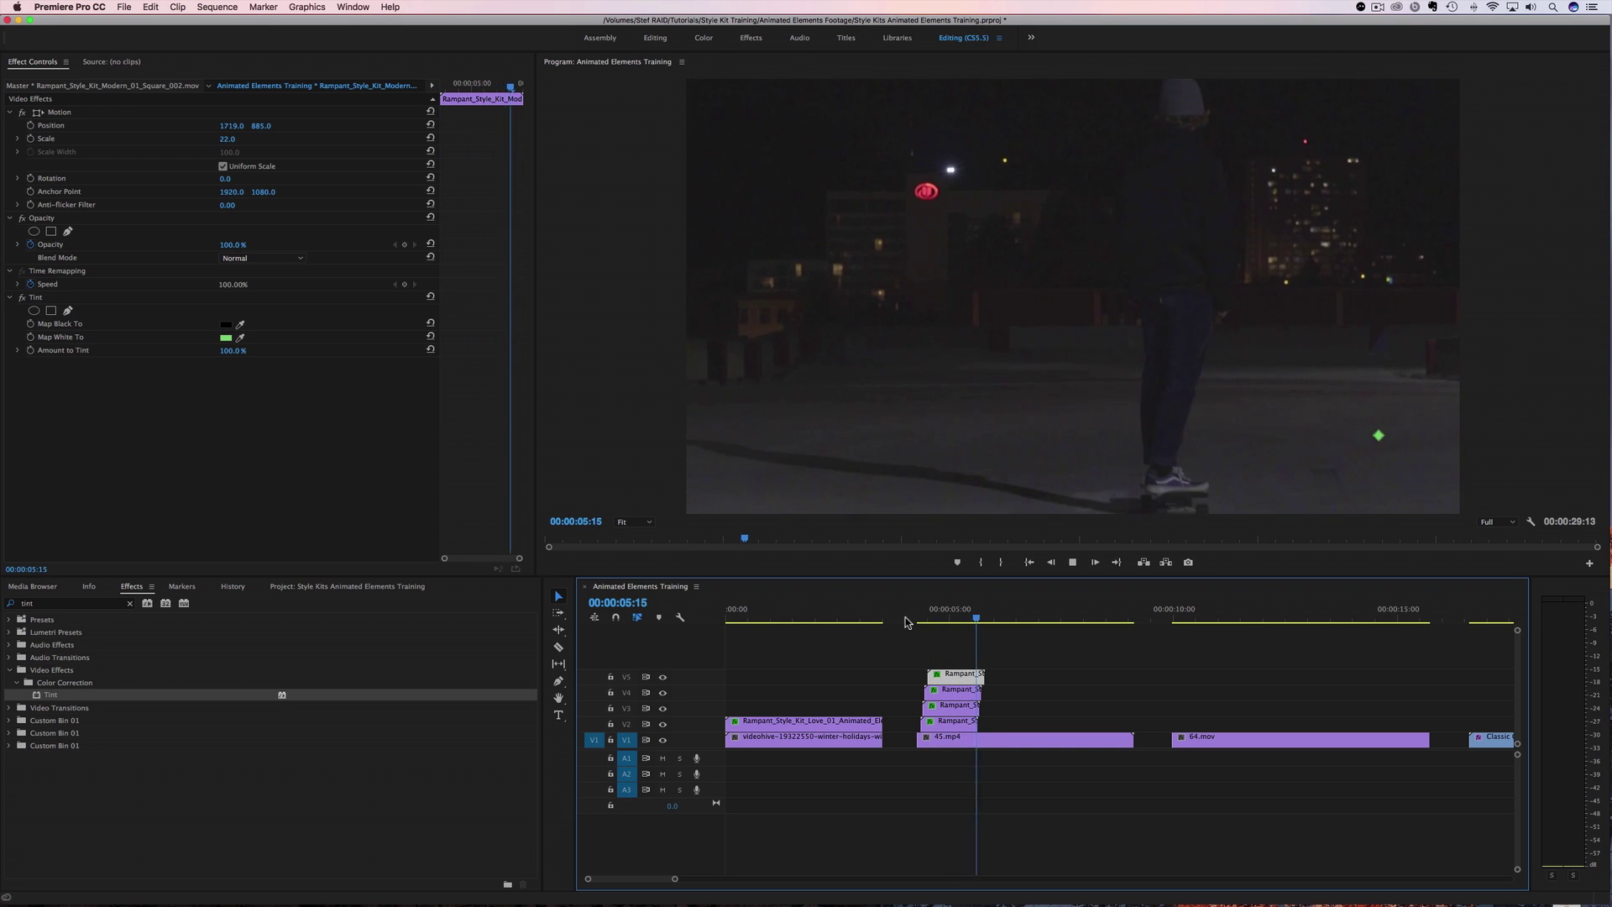
{"action": "left_click", "coordinate": [916, 621]}
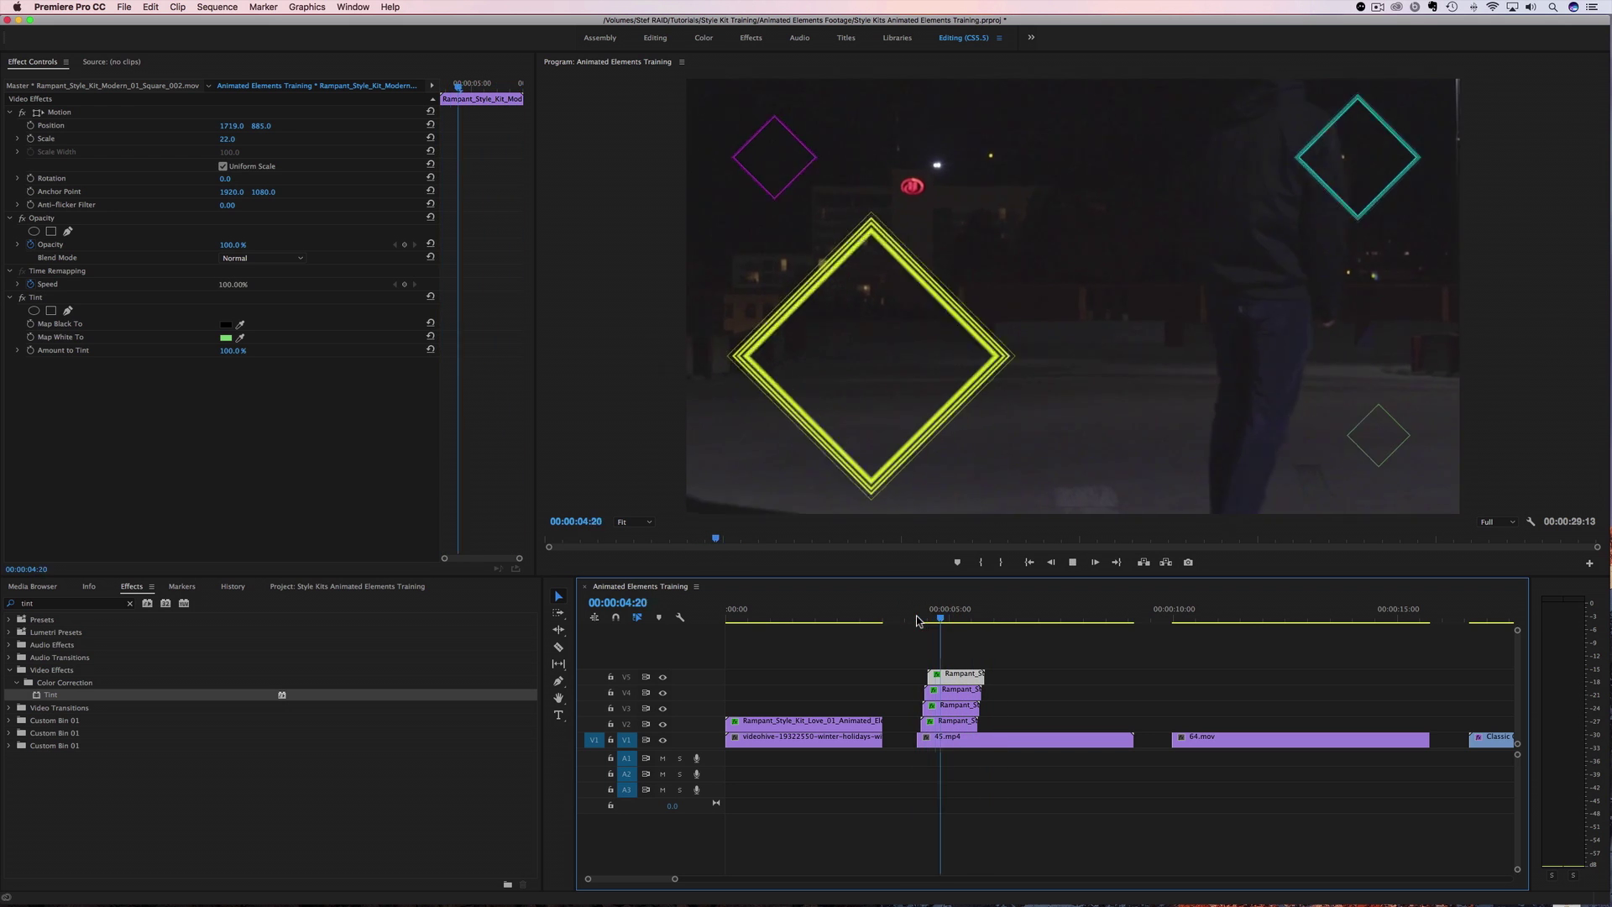
{"action": "key", "text": "space"}
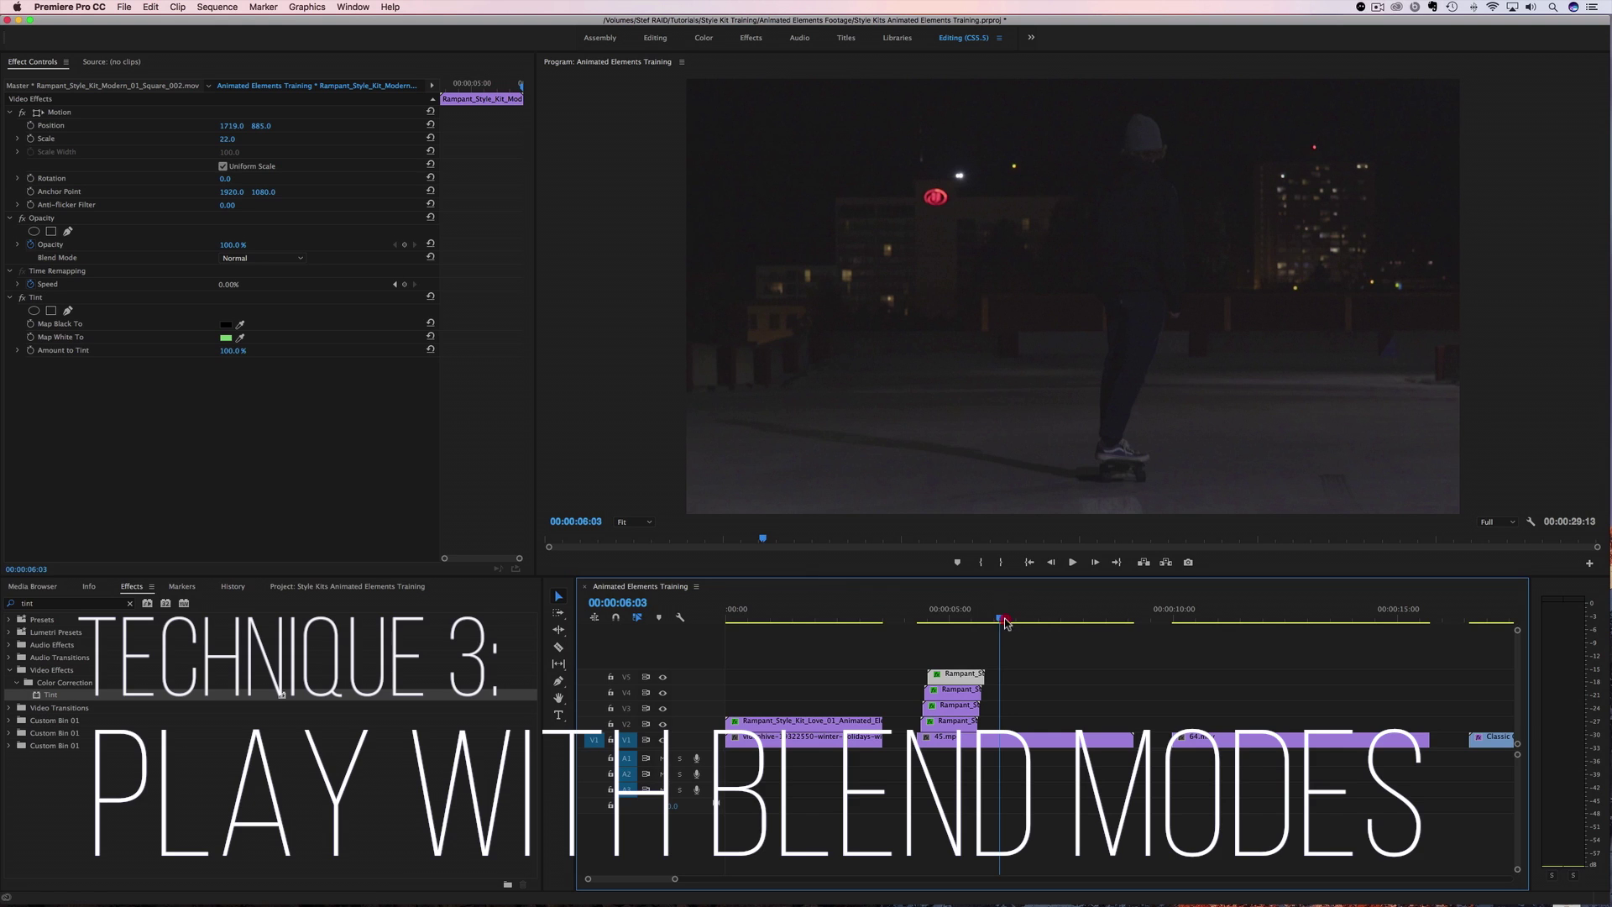
- Place Rampant_Style_Kit_Vintage_01_Animated_Frame_002.mov on V2 above 64.mov and trim its end to match that clip
{"action": "left_click", "coordinate": [1180, 628]}
{"action": "left_click_drag", "start_coordinate": [1205, 633], "coordinate": [1302, 647]}
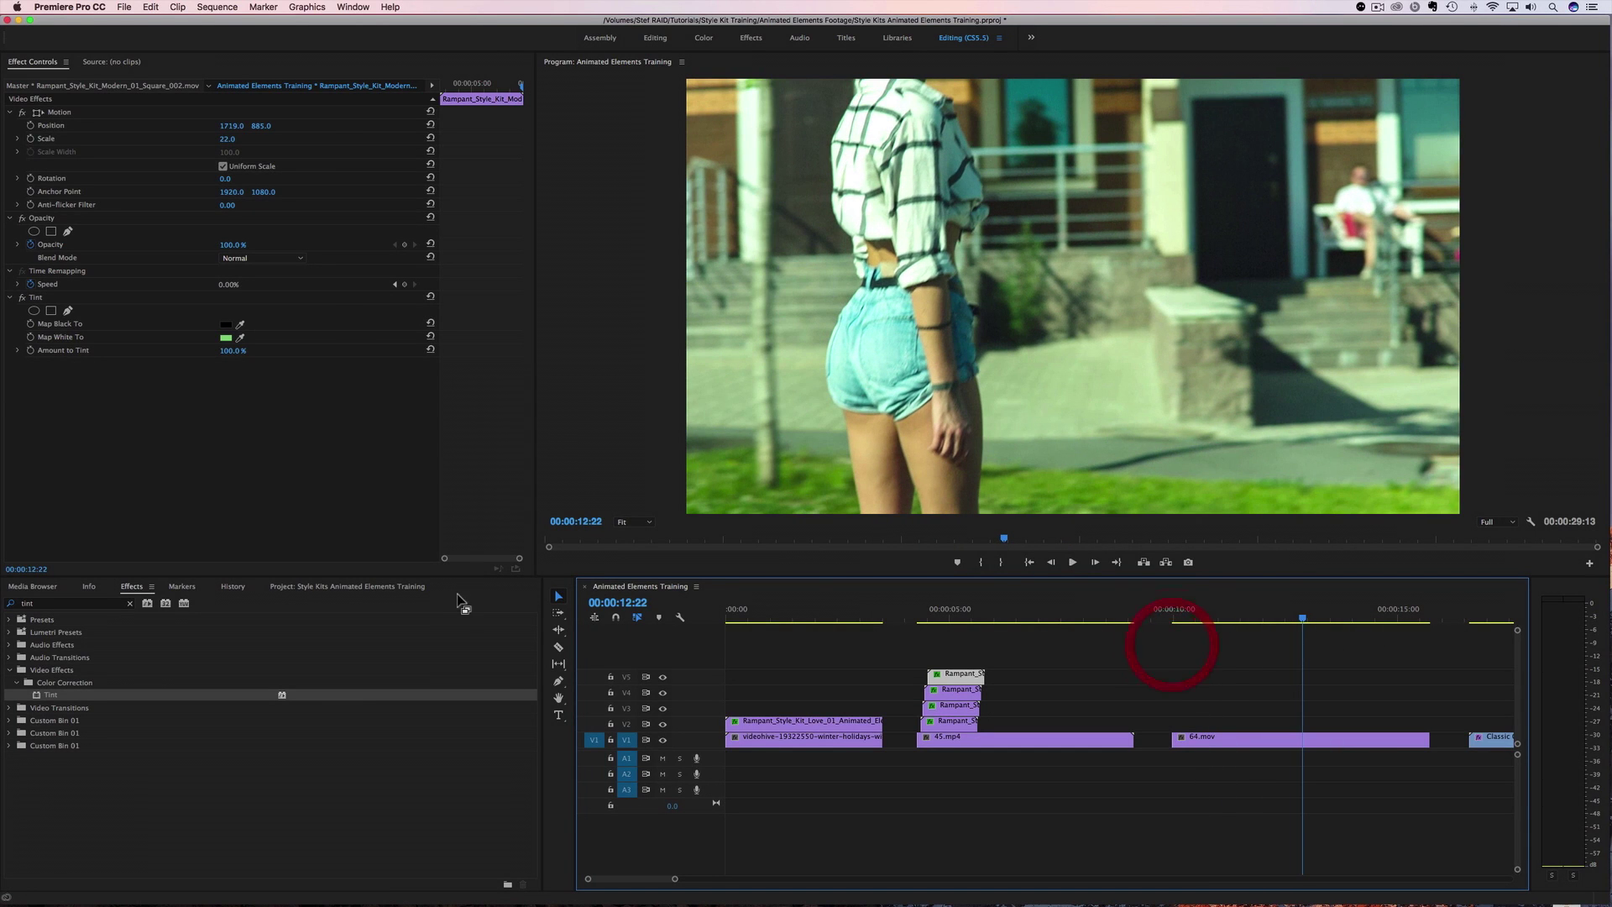
{"action": "left_click", "coordinate": [355, 587]}
{"action": "left_click", "coordinate": [134, 745]}
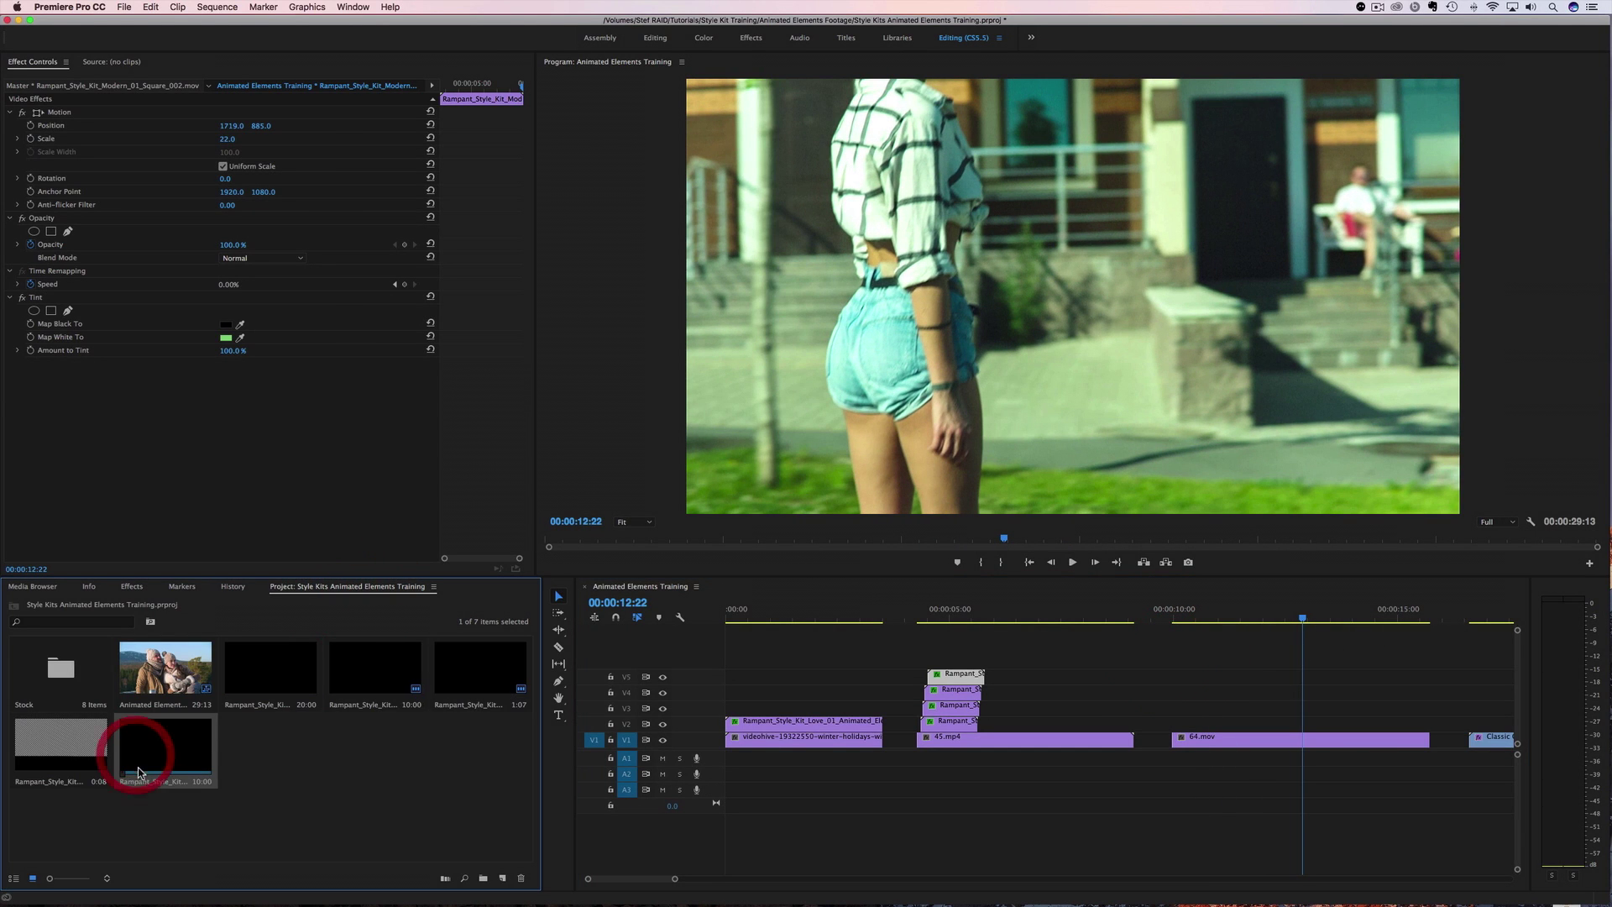
{"action": "left_click_drag", "start_coordinate": [176, 756], "coordinate": [1174, 724]}
{"action": "scroll", "coordinate": [1259, 722], "scroll_direction": "down", "scroll_amount": 5}
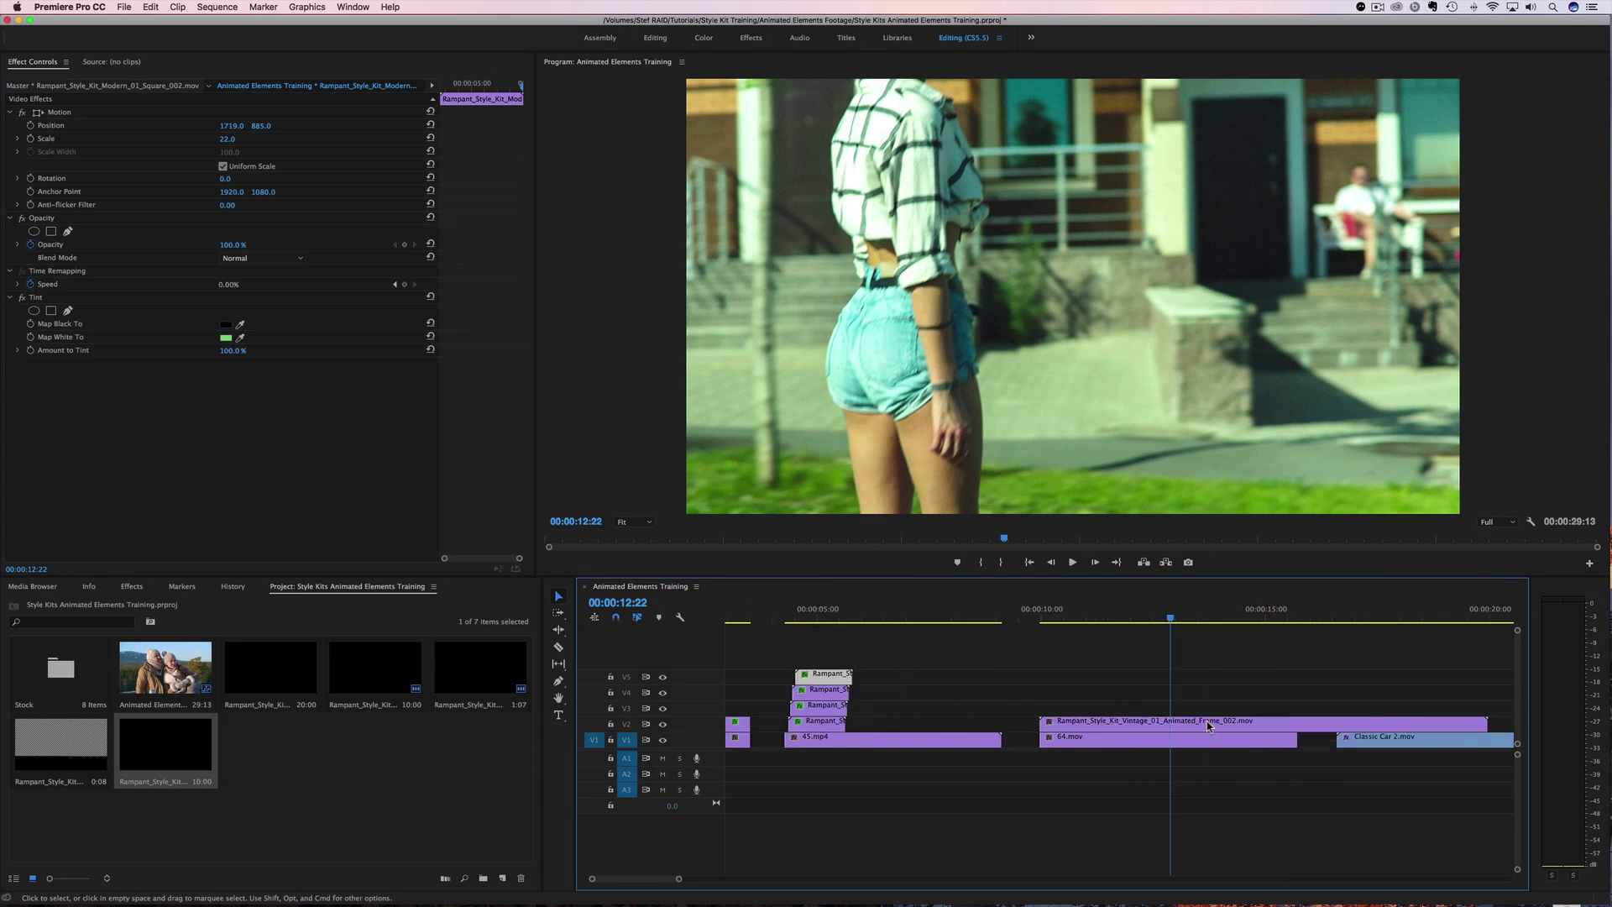
{"action": "left_click_drag", "start_coordinate": [1389, 721], "coordinate": [1202, 721]}
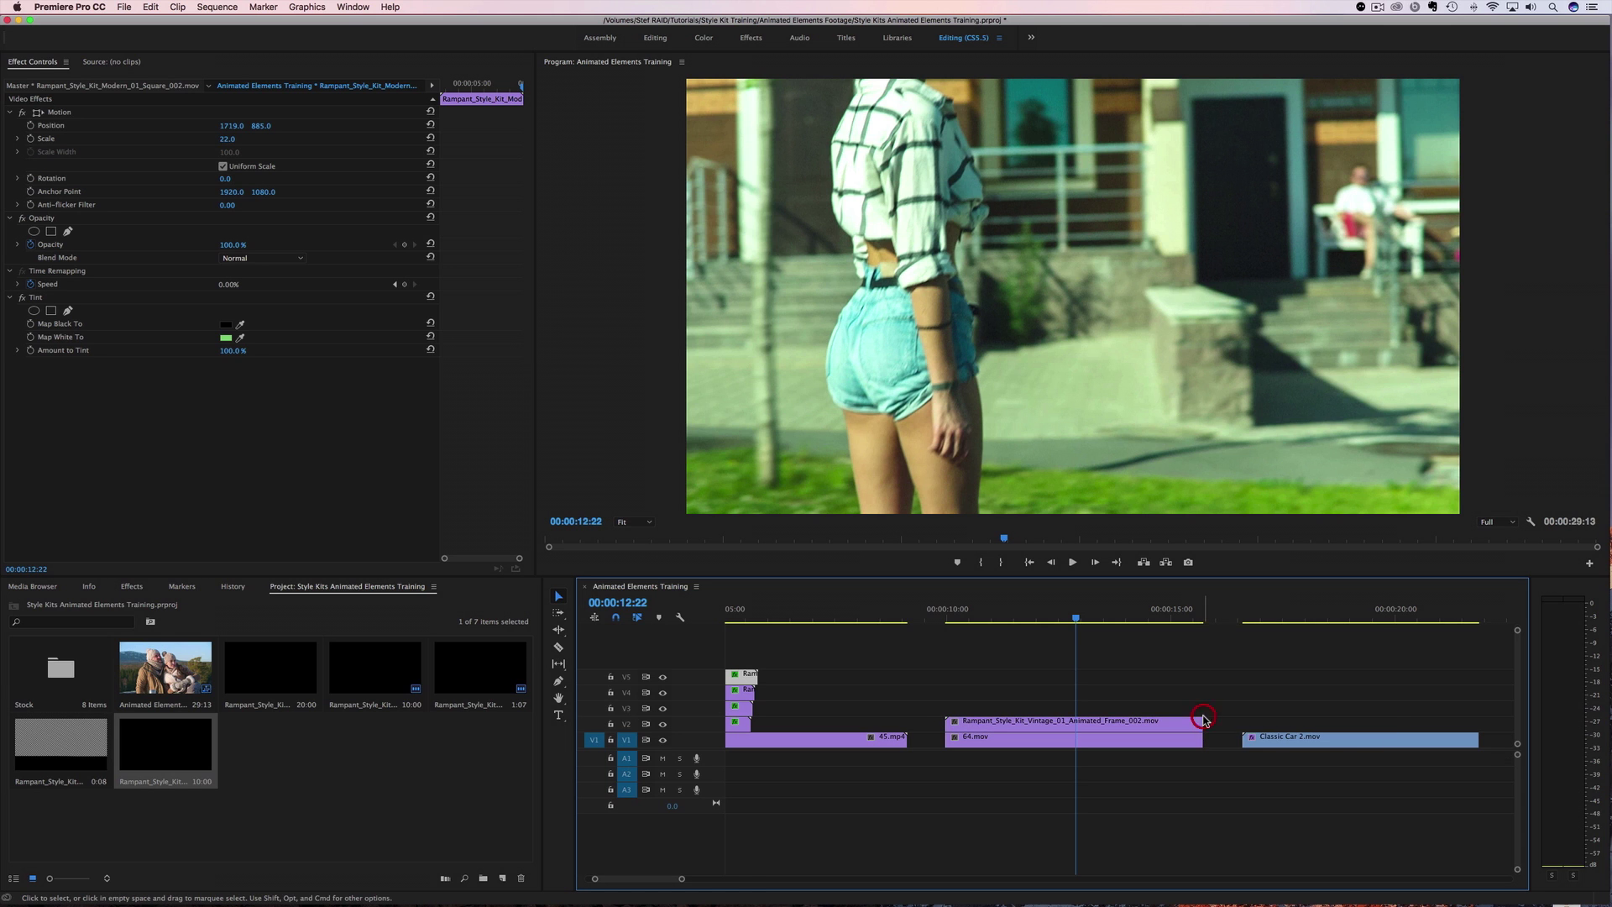
- Set the animated frame clip's scale to 52 and preview it from the start of 64.mov
{"action": "left_click_drag", "start_coordinate": [1064, 621], "coordinate": [1018, 621]}
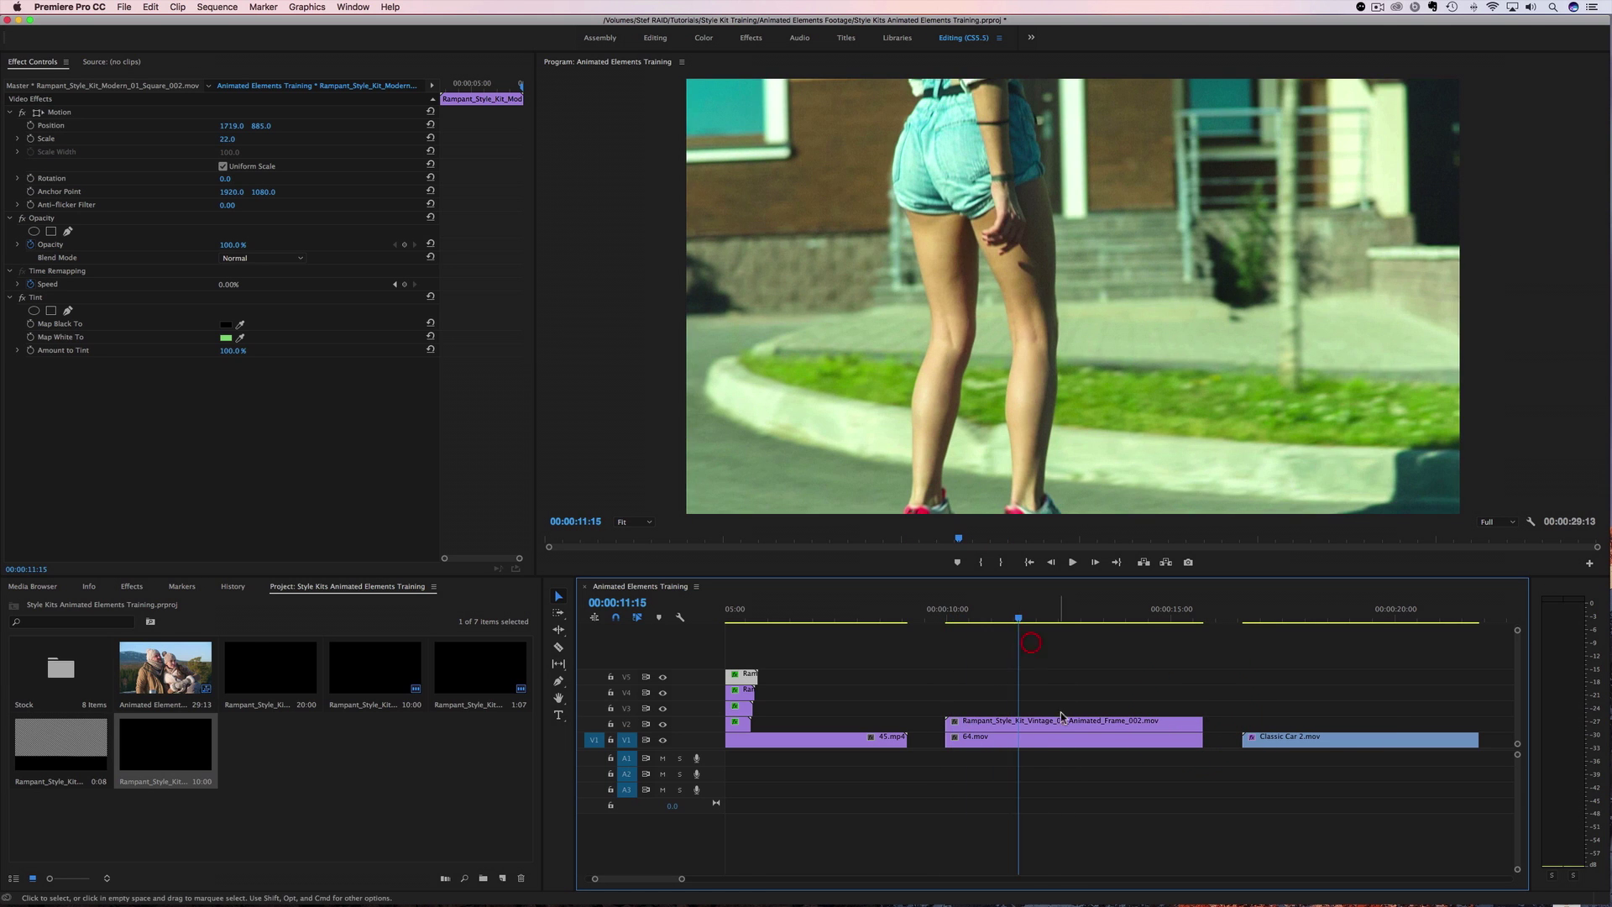
{"action": "left_click", "coordinate": [1054, 720]}
{"action": "left_click_drag", "start_coordinate": [230, 140], "coordinate": [189, 139]}
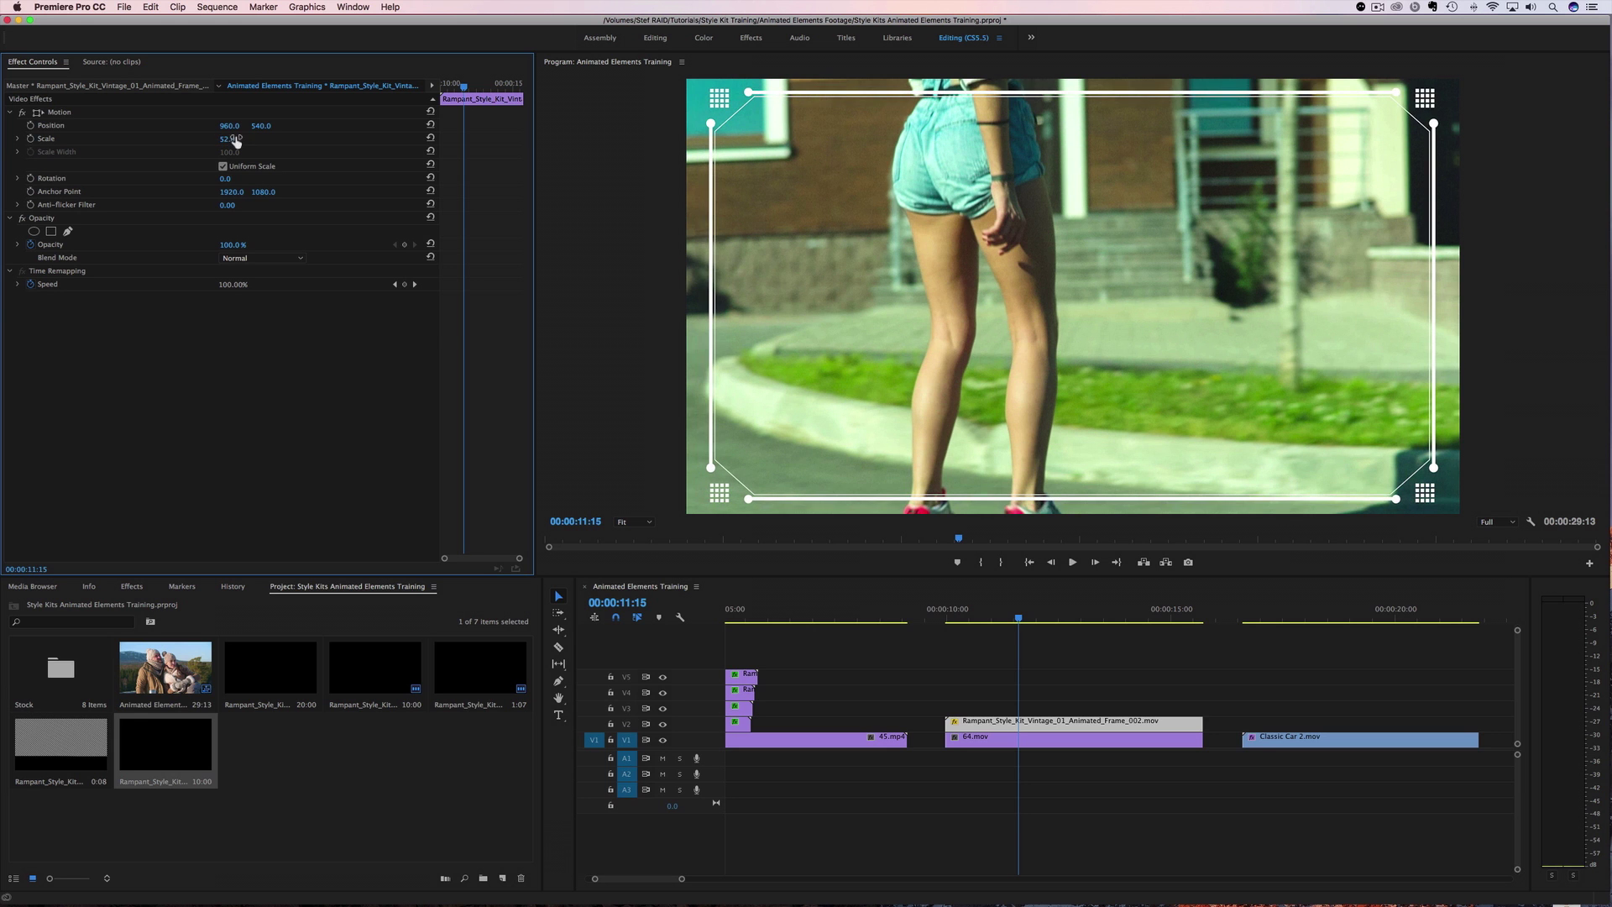
{"action": "left_click_drag", "start_coordinate": [1017, 622], "coordinate": [937, 622]}
{"action": "key", "text": "space"}
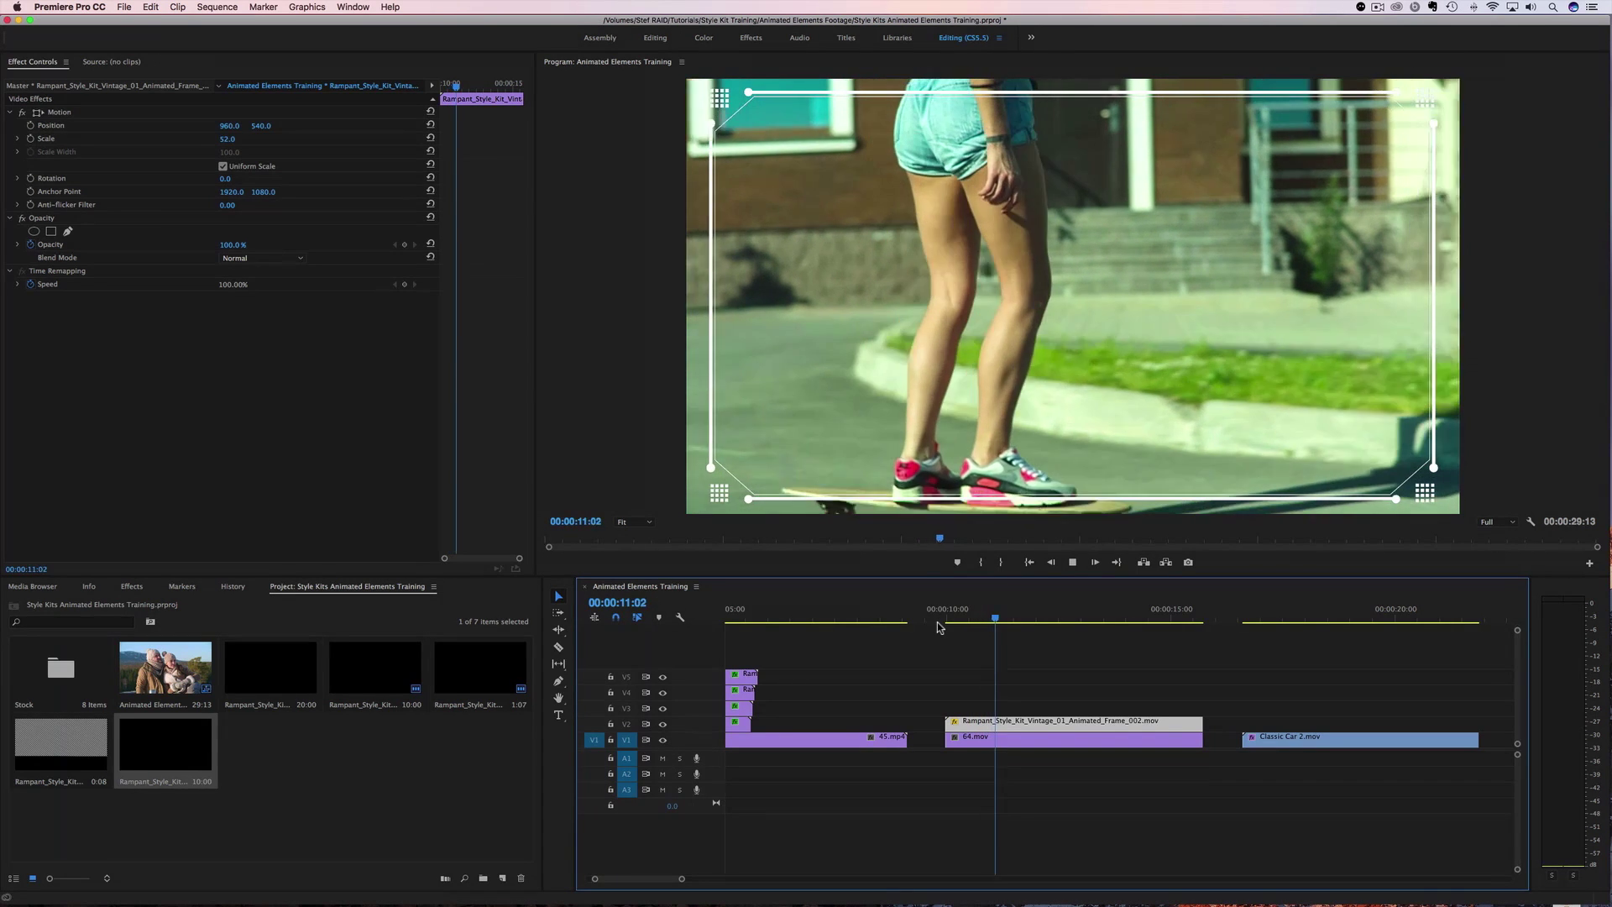
{"action": "key", "text": "space"}
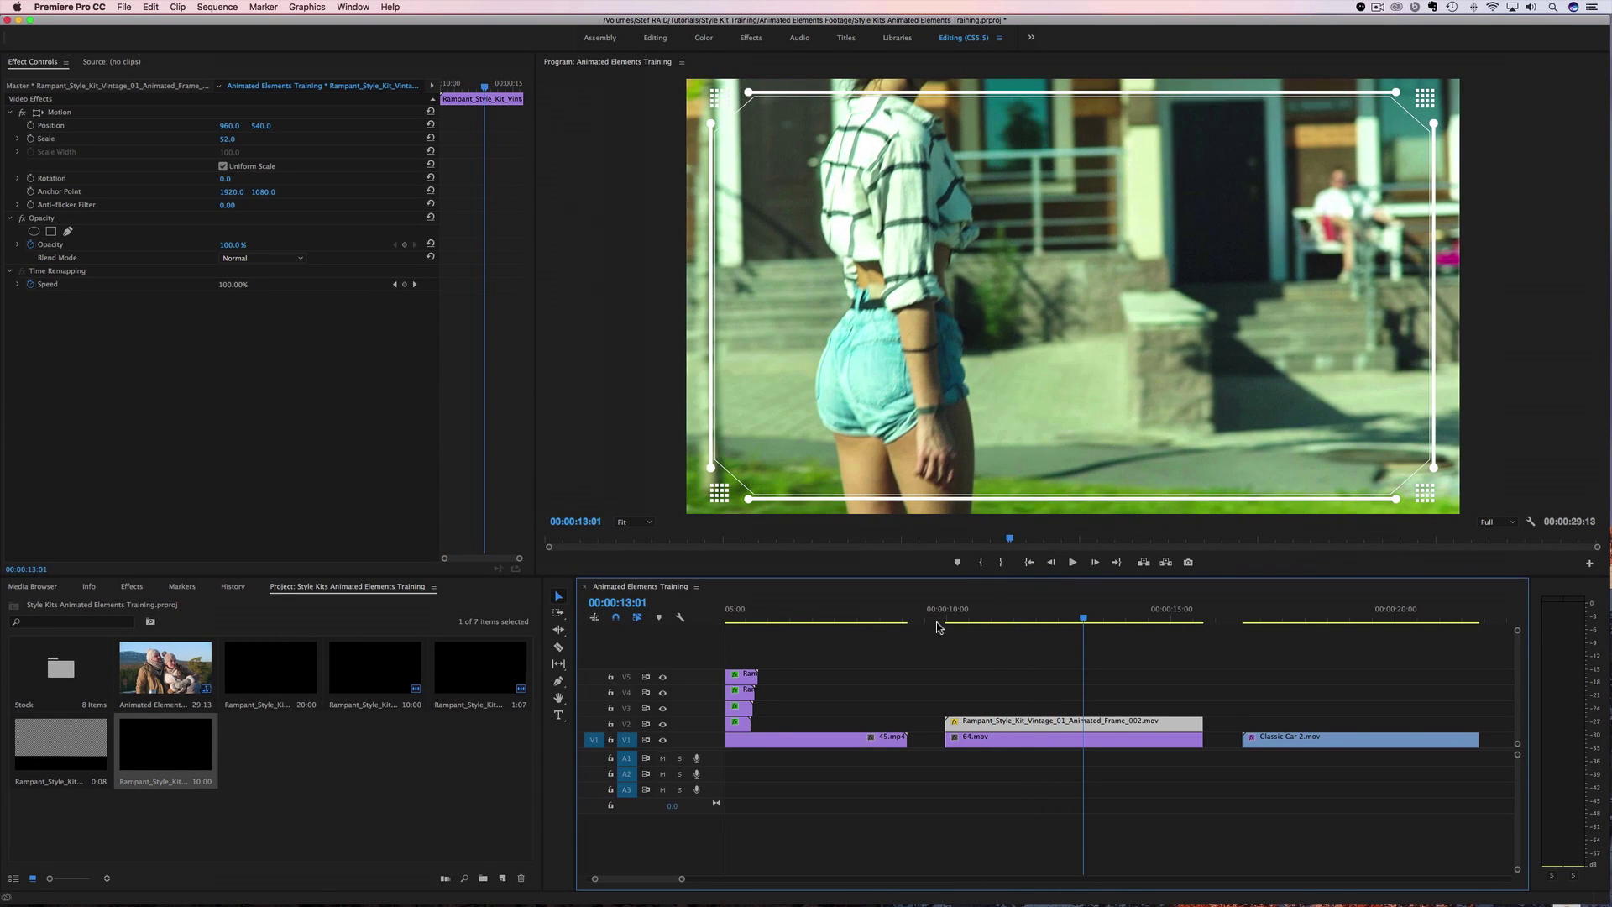
- Set the animated frame's blend mode to Overlay and play back the result from the clip's start
{"action": "left_click", "coordinate": [1023, 724]}
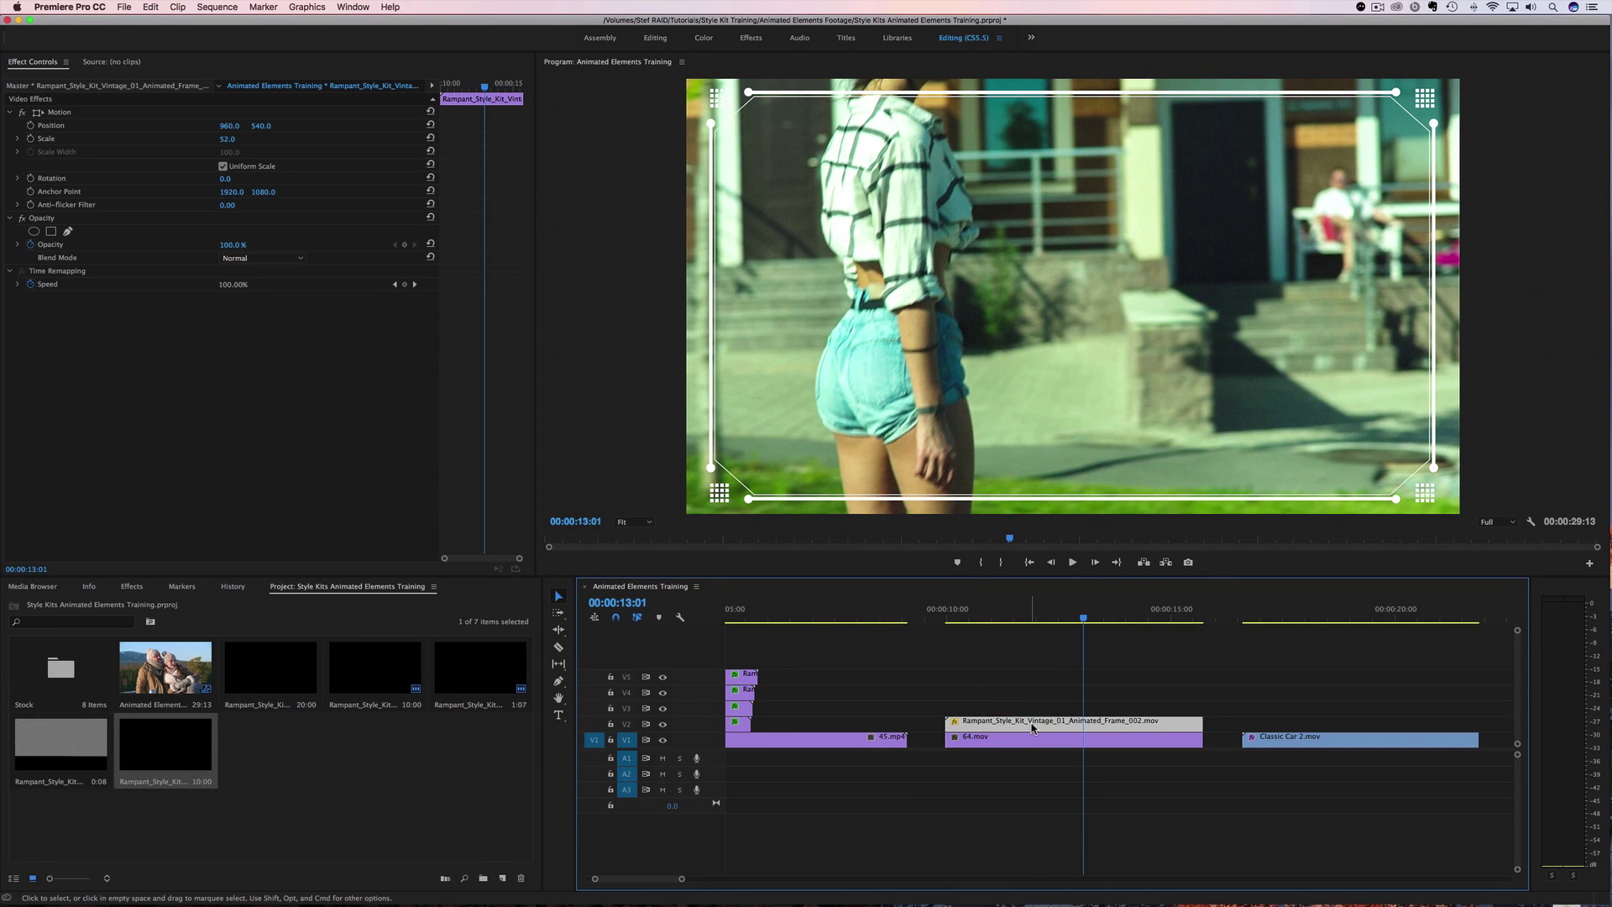
{"action": "left_click", "coordinate": [259, 259]}
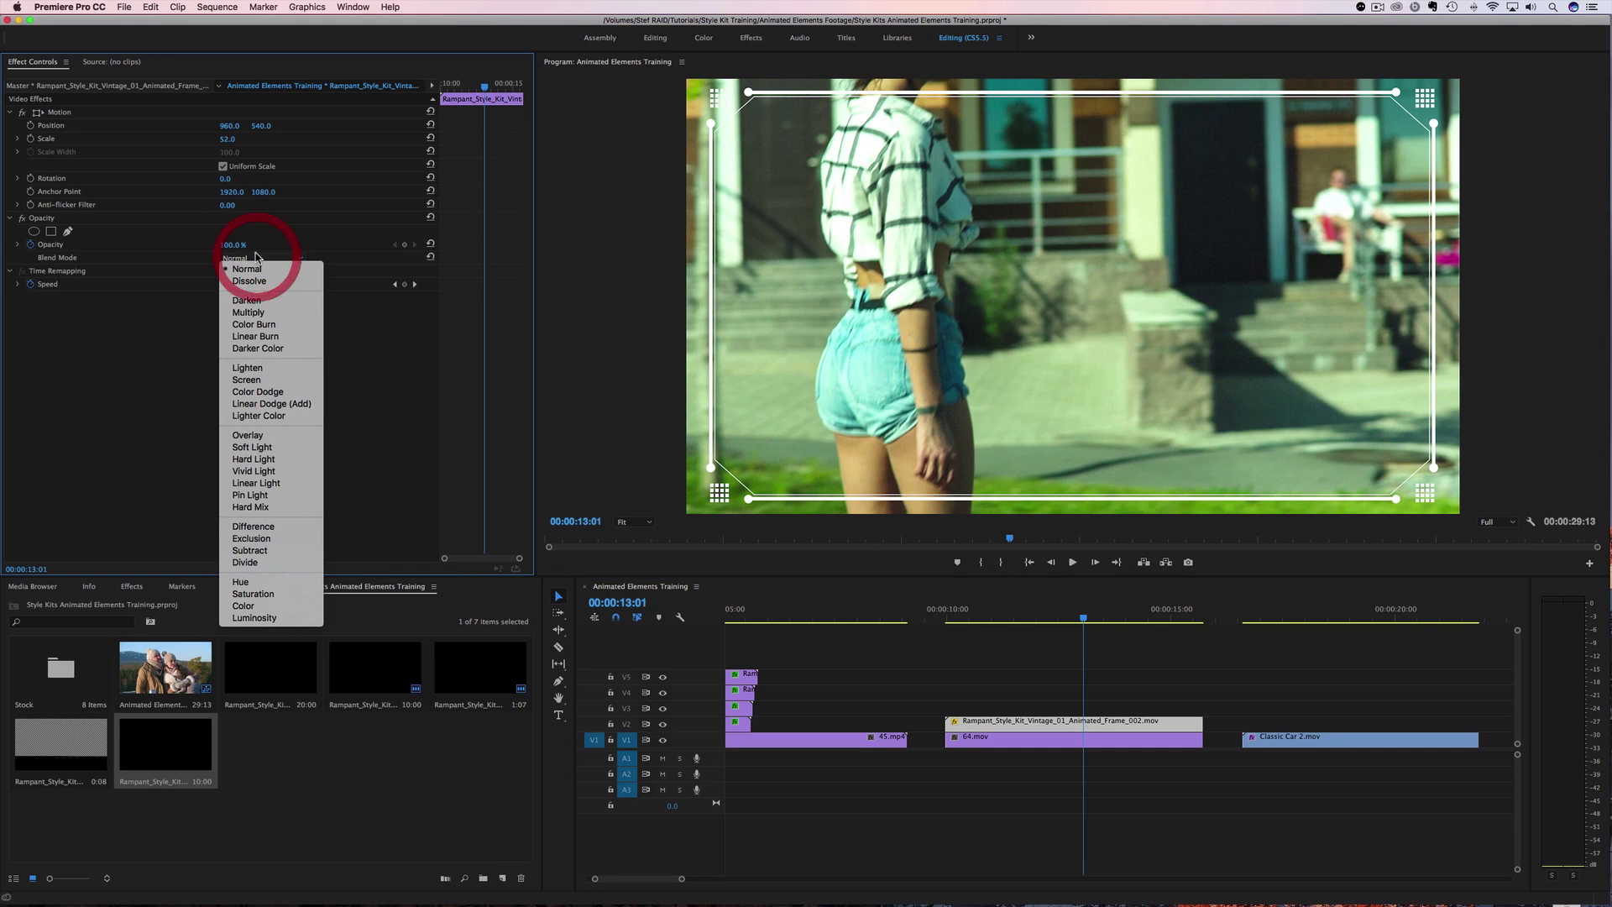
{"action": "left_click", "coordinate": [263, 437]}
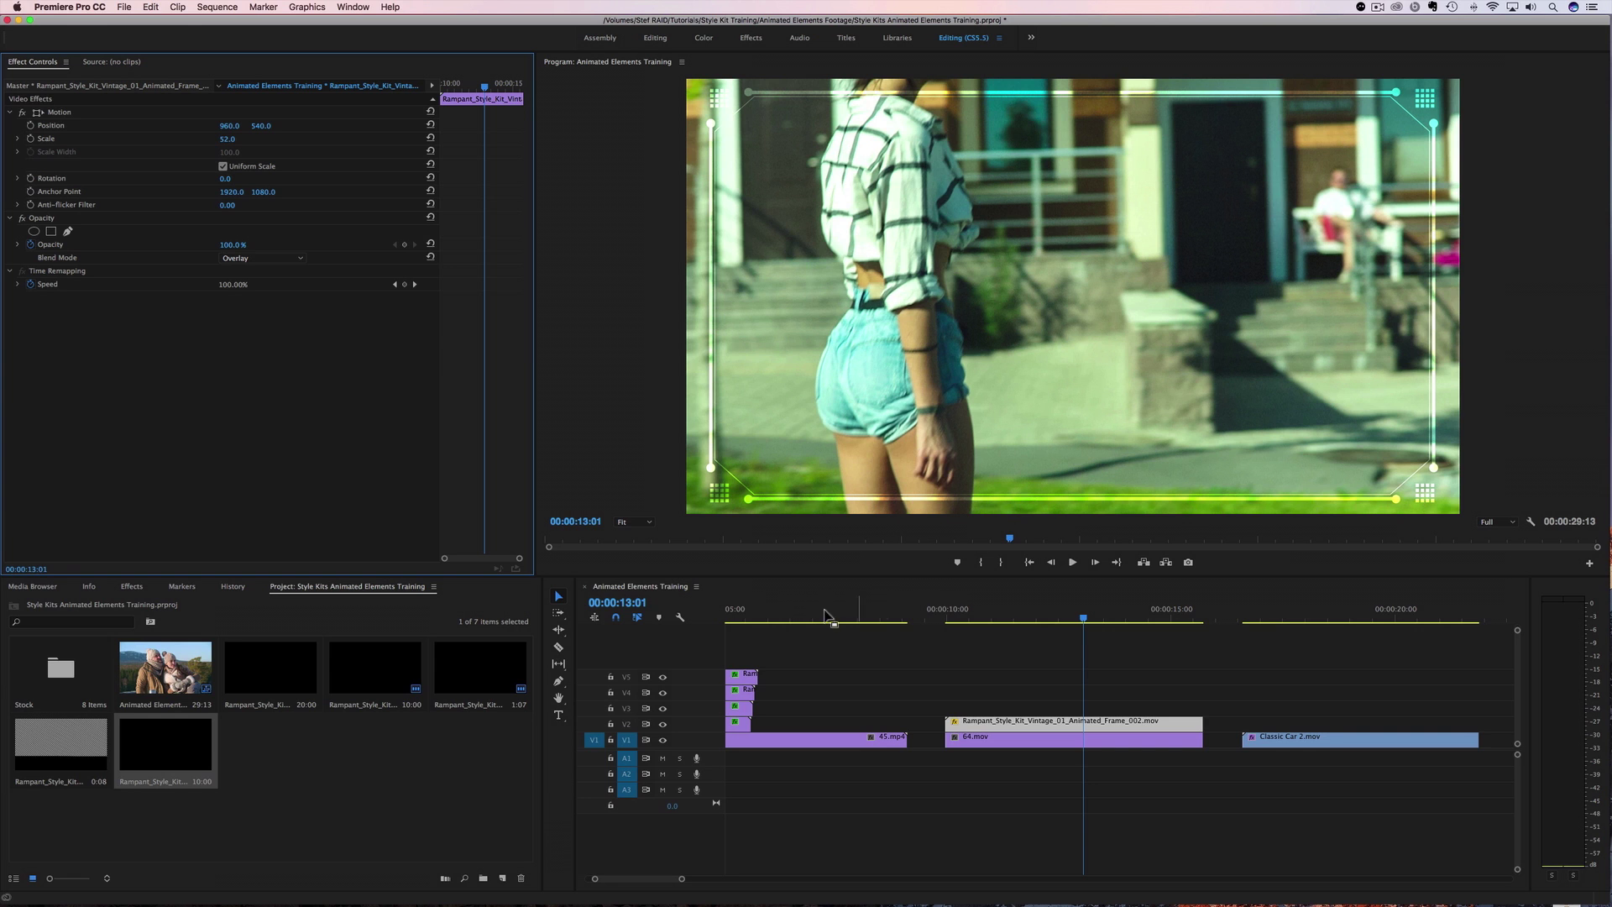
{"action": "left_click", "coordinate": [980, 620]}
{"action": "left_click_drag", "start_coordinate": [947, 621], "coordinate": [938, 623]}
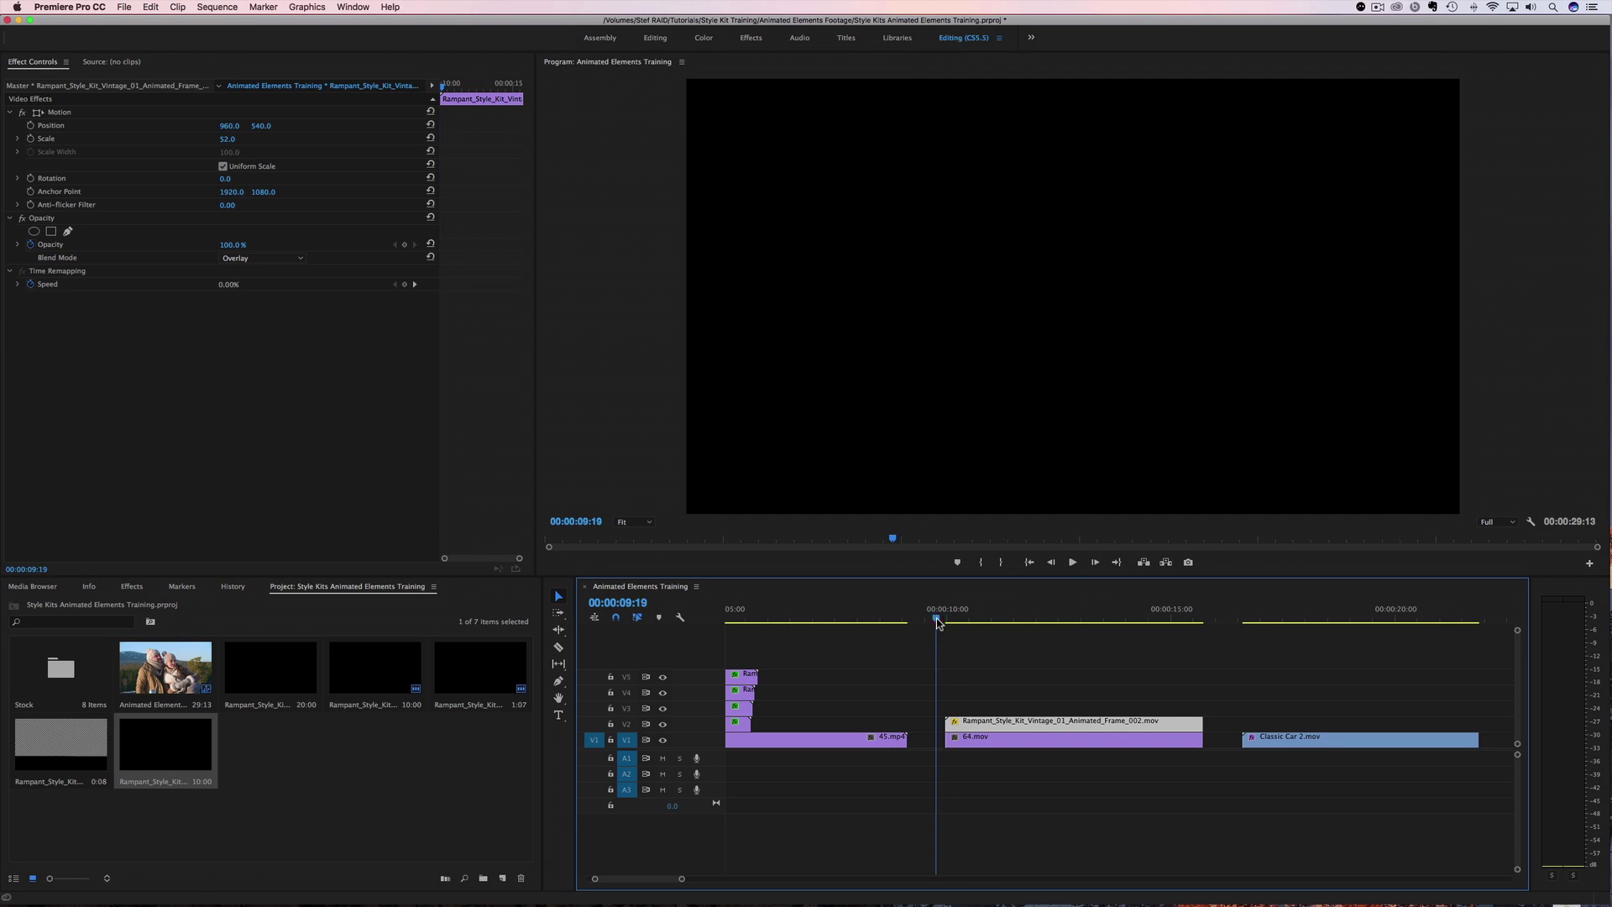
{"action": "key", "text": "space"}
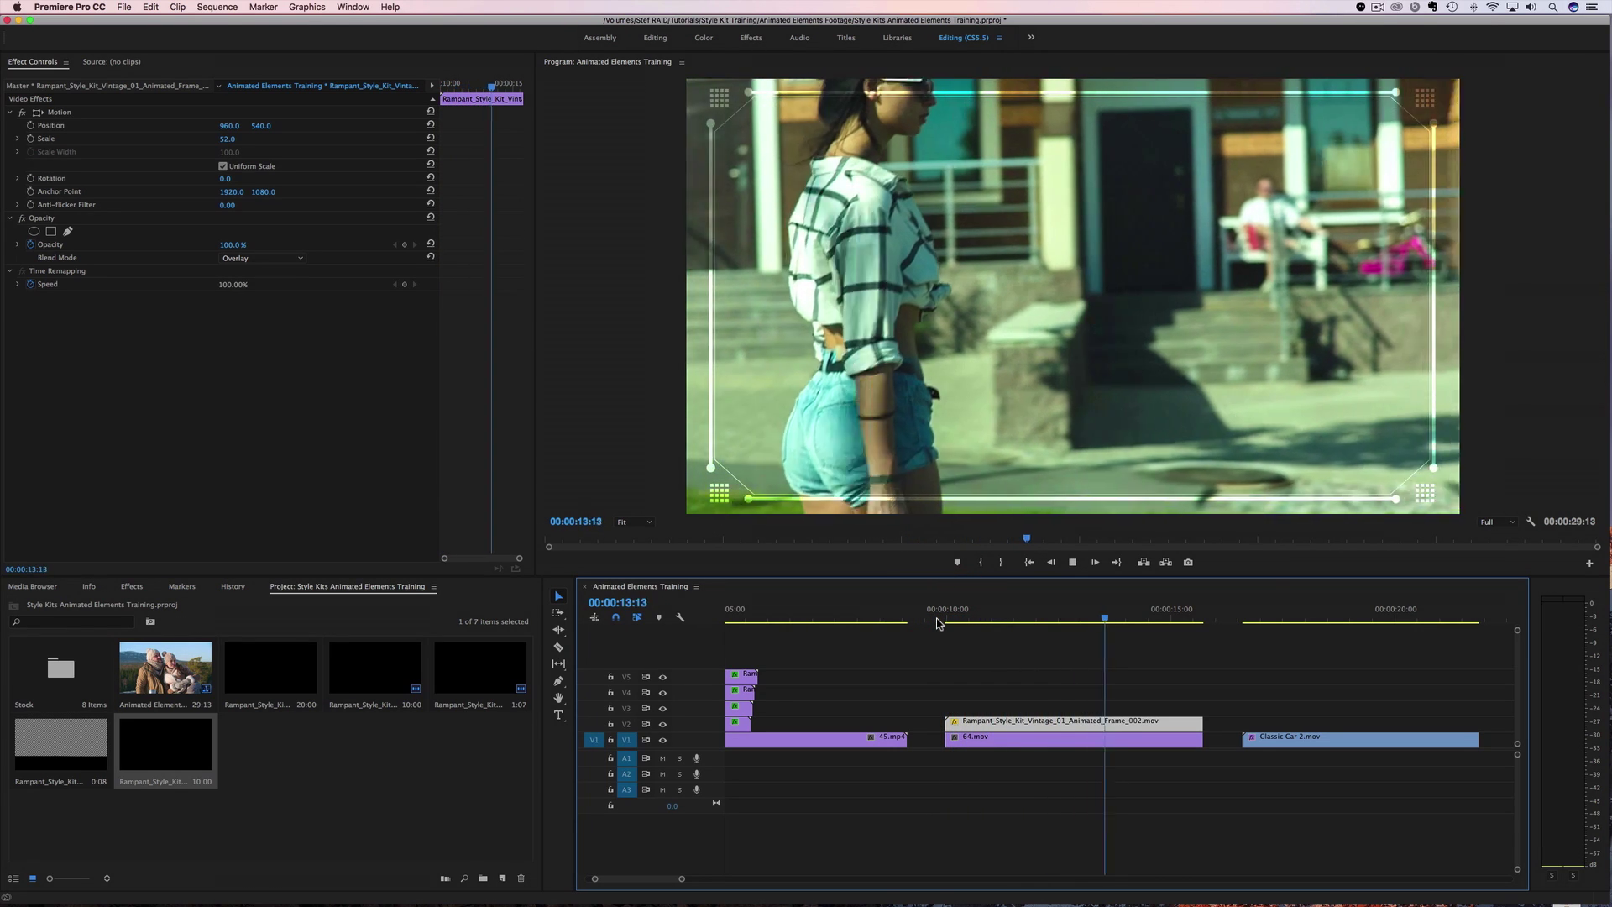
{"action": "key", "text": "space"}
- Try the Difference blend mode on the animated frame and play it back over the footage
{"action": "left_click", "coordinate": [258, 262]}
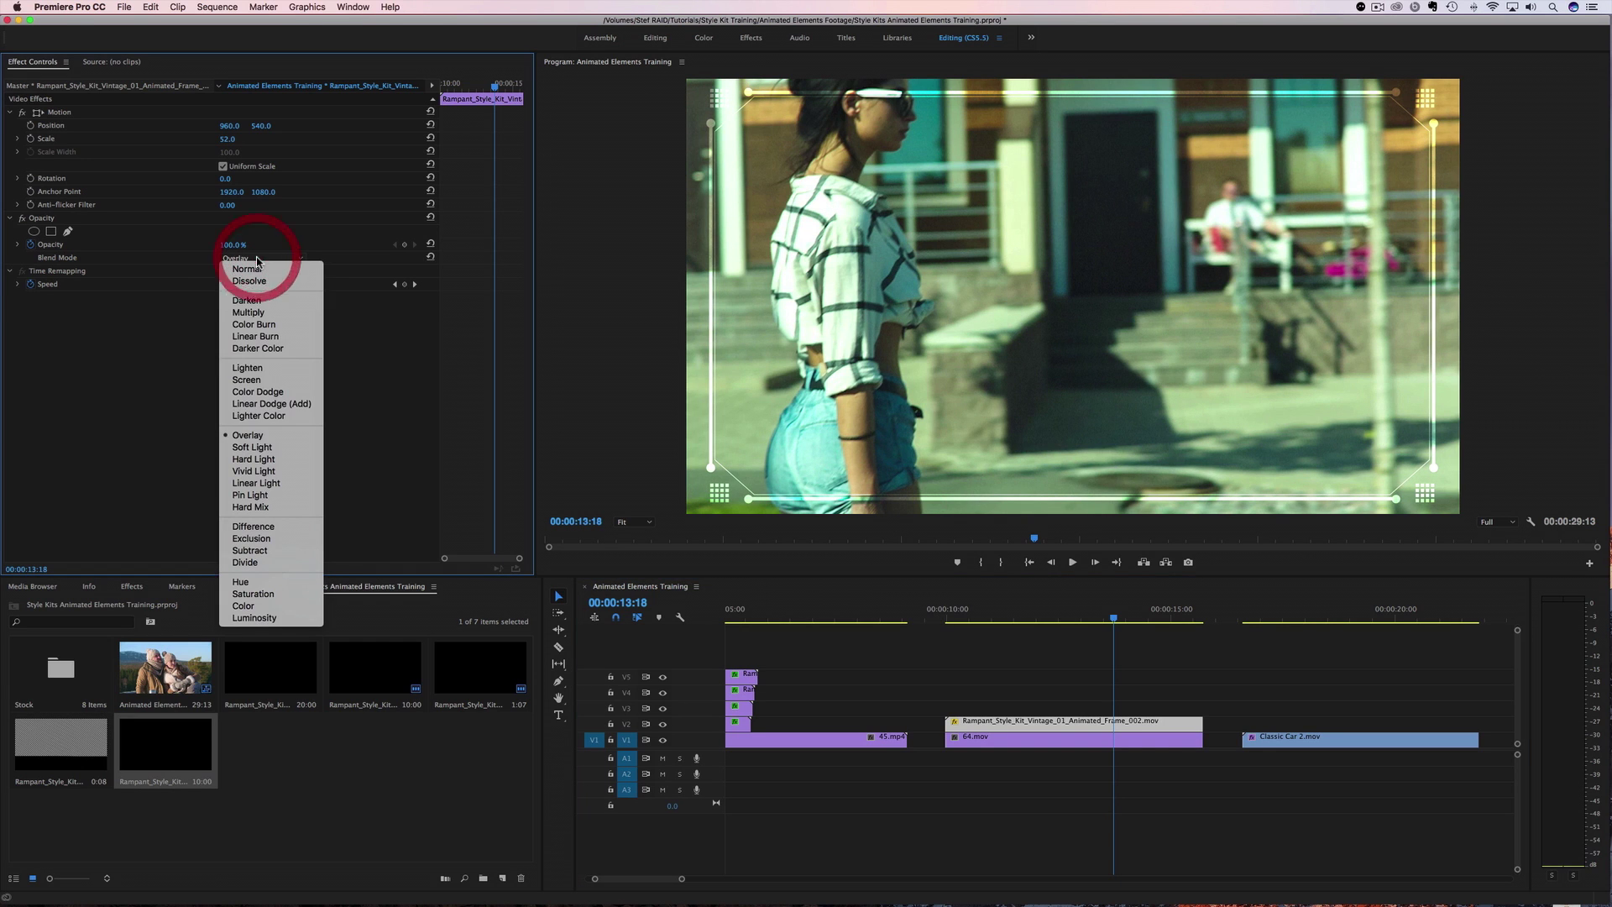
{"action": "left_click", "coordinate": [268, 529]}
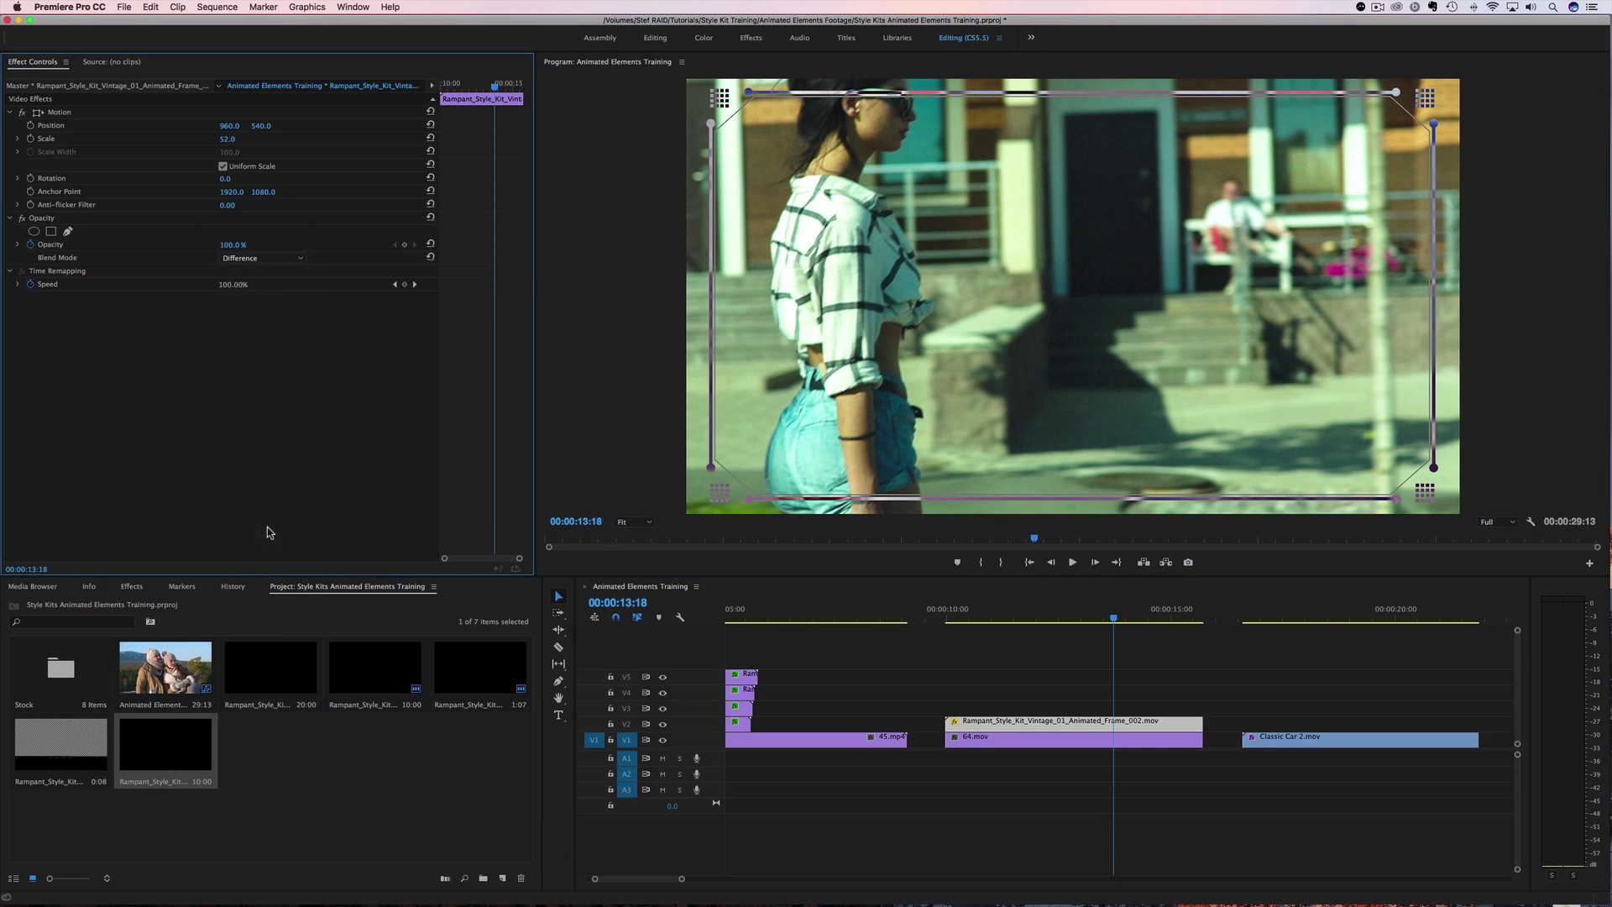
{"action": "left_click", "coordinate": [939, 619]}
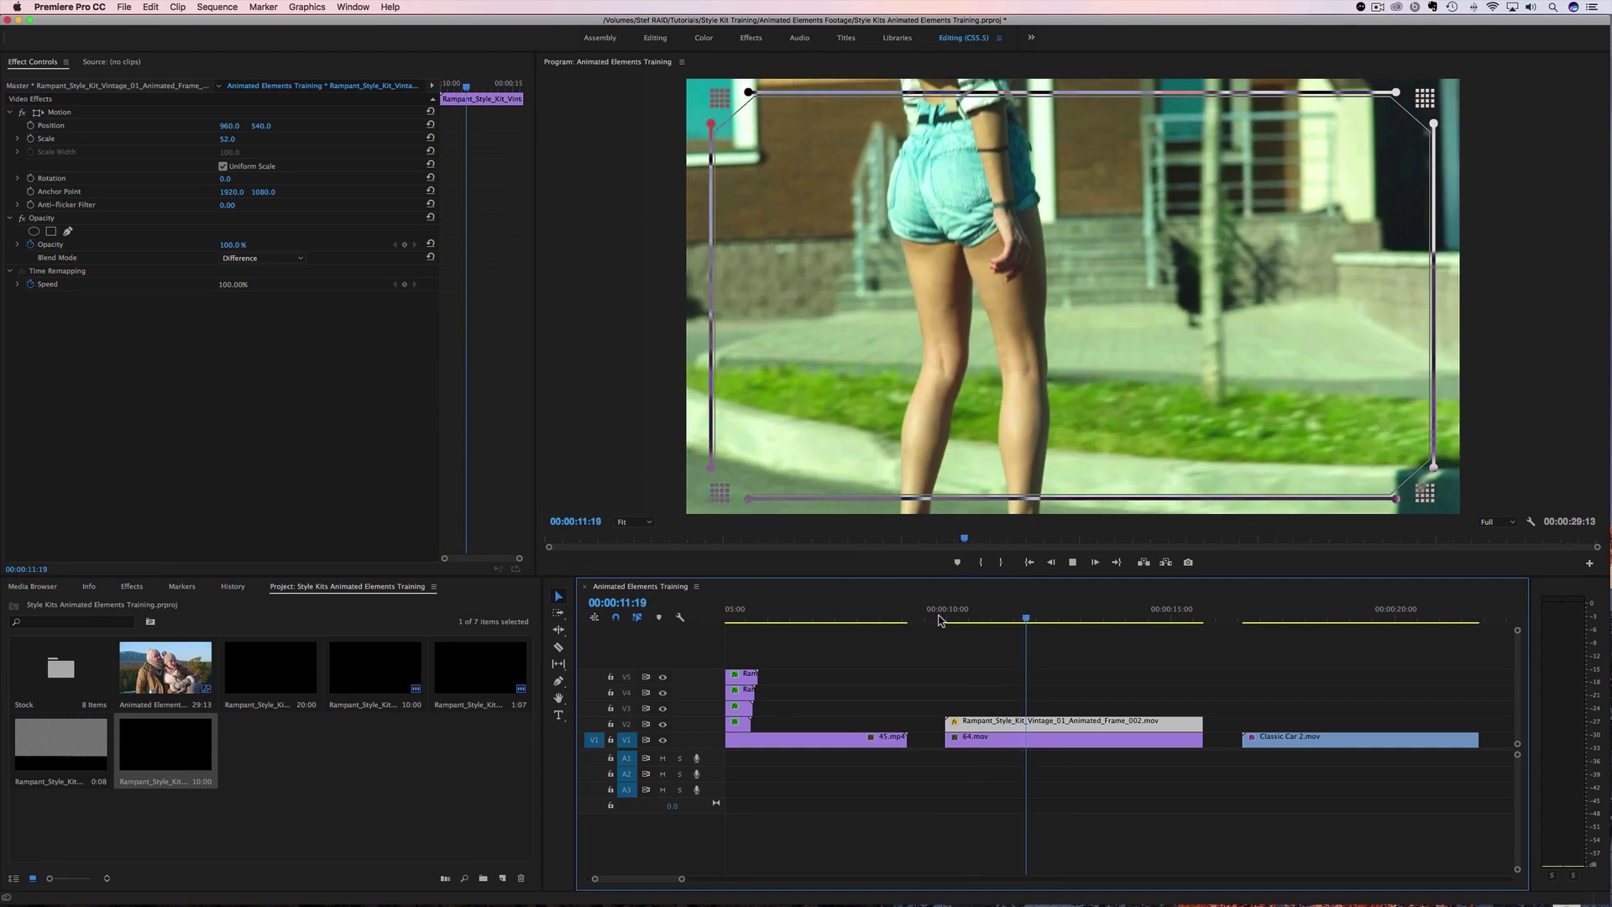
{"action": "key", "text": "space"}
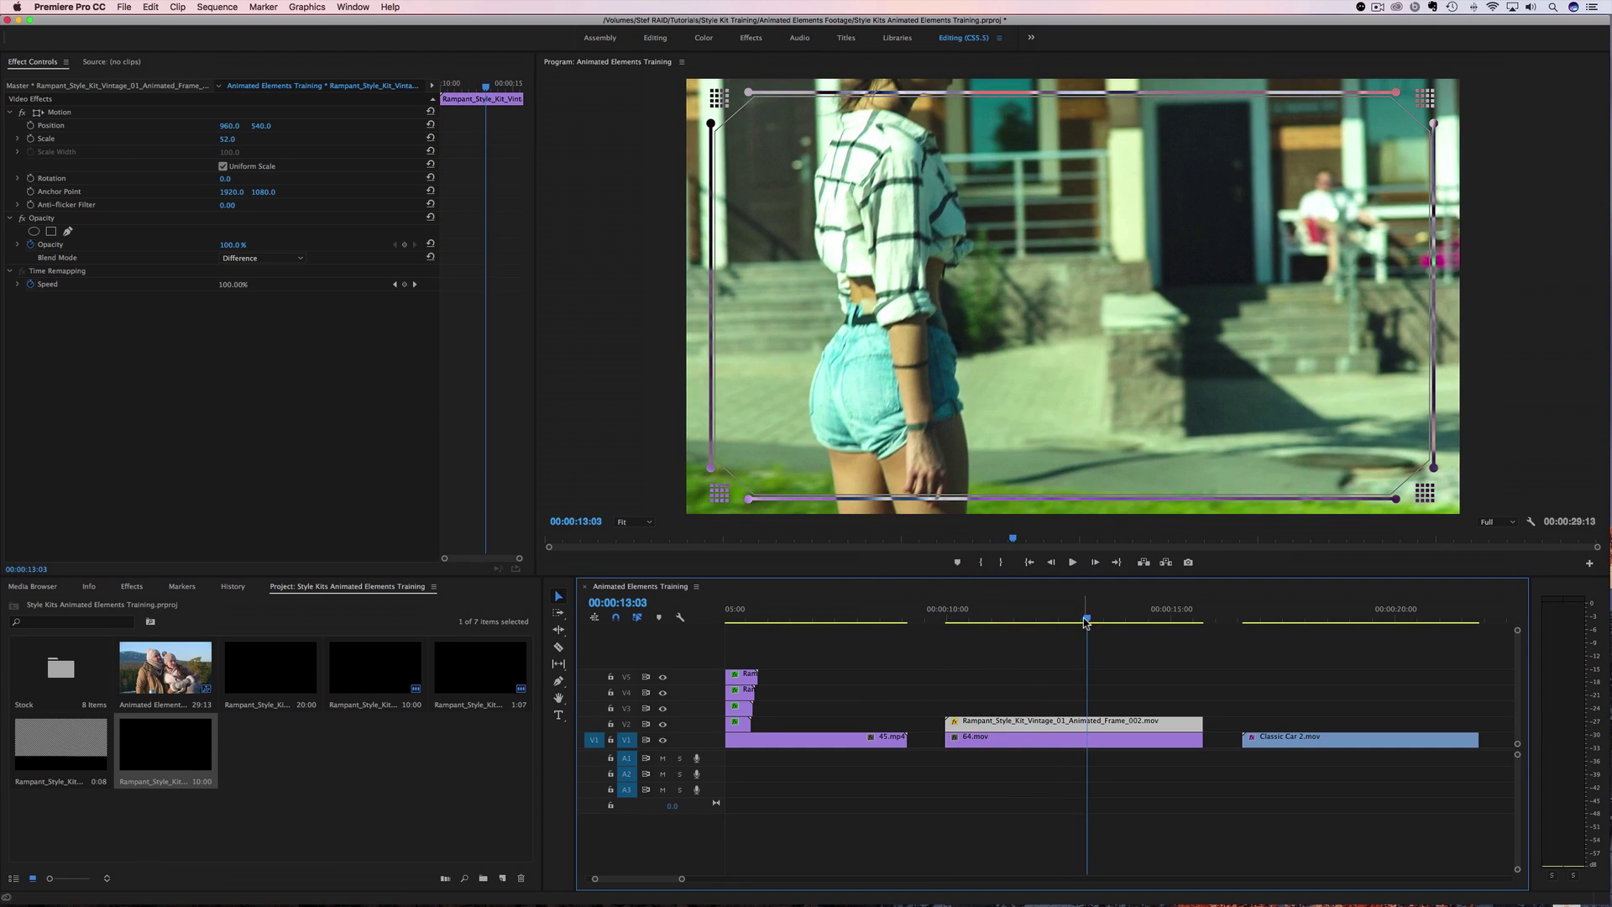
- Try the Exclusion blend mode on the animated frame with the playhead at 00:00:11:12
{"action": "left_click_drag", "start_coordinate": [1084, 622], "coordinate": [1011, 643]}
{"action": "left_click", "coordinate": [1005, 727]}
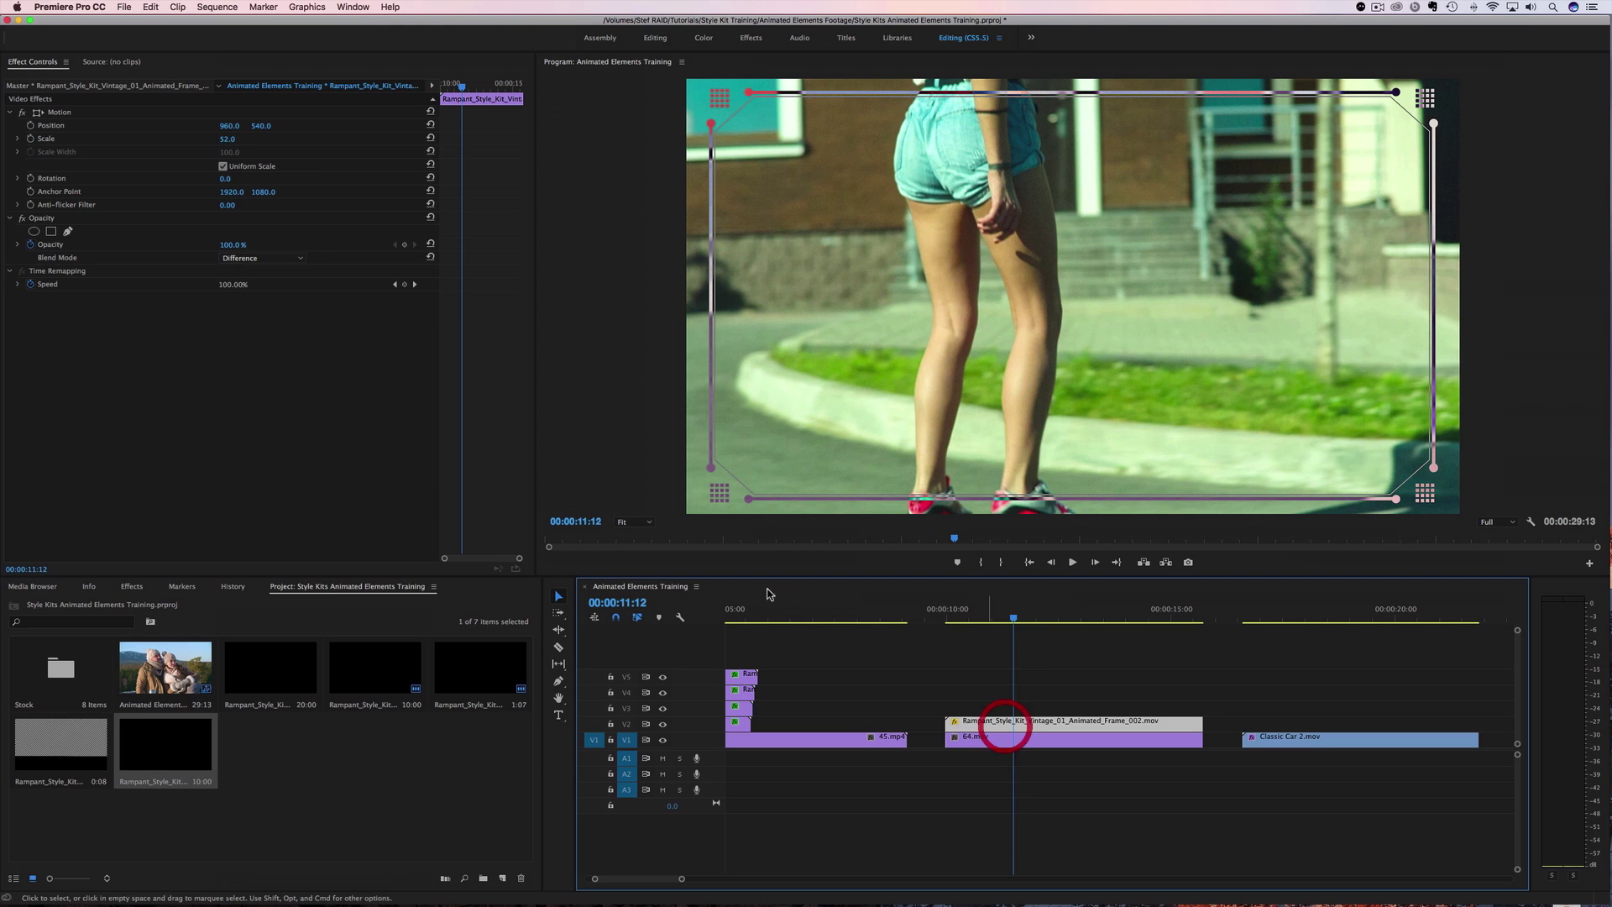
{"action": "left_click", "coordinate": [254, 259]}
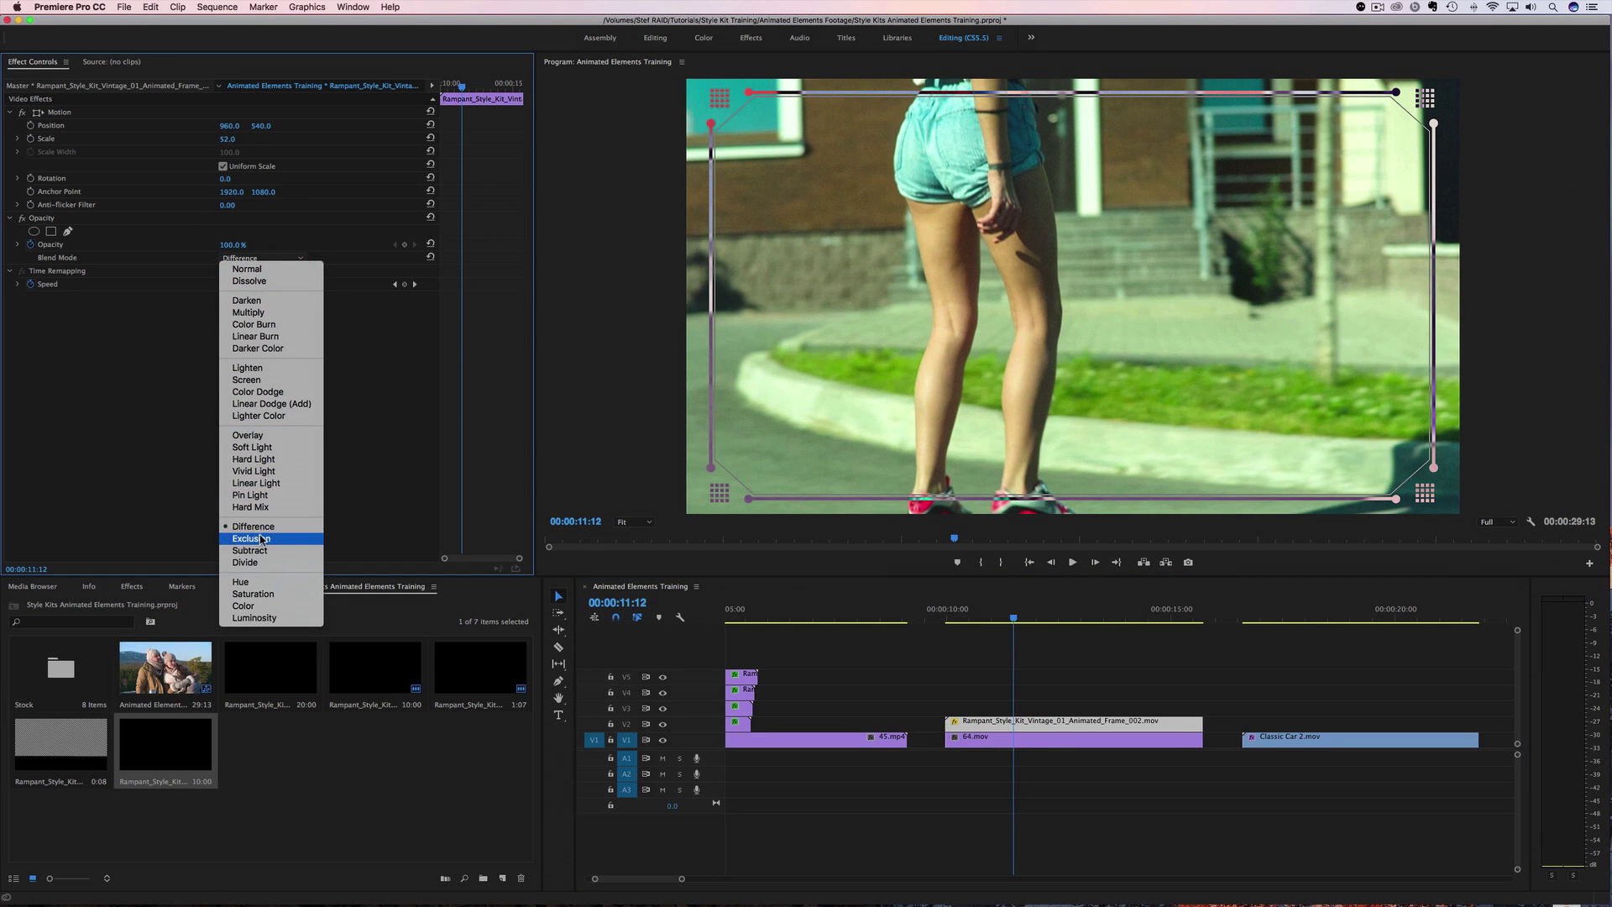
{"action": "left_click", "coordinate": [260, 538]}
- Switch the animated frame's blend mode back to Overlay
{"action": "left_click", "coordinate": [236, 260]}
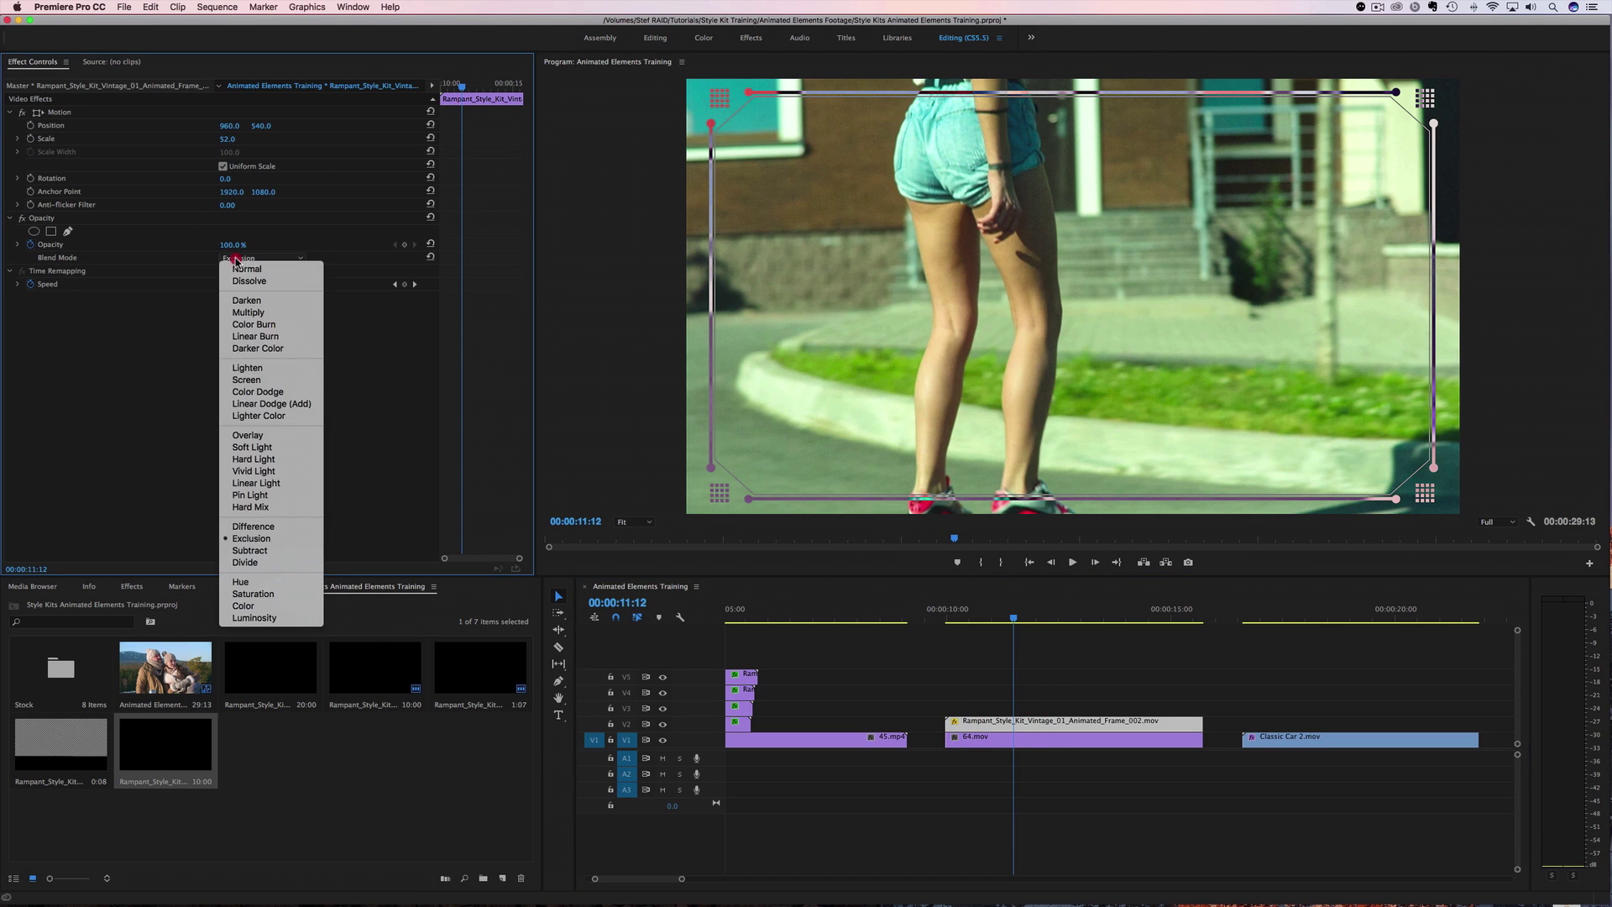
{"action": "left_click", "coordinate": [243, 435]}
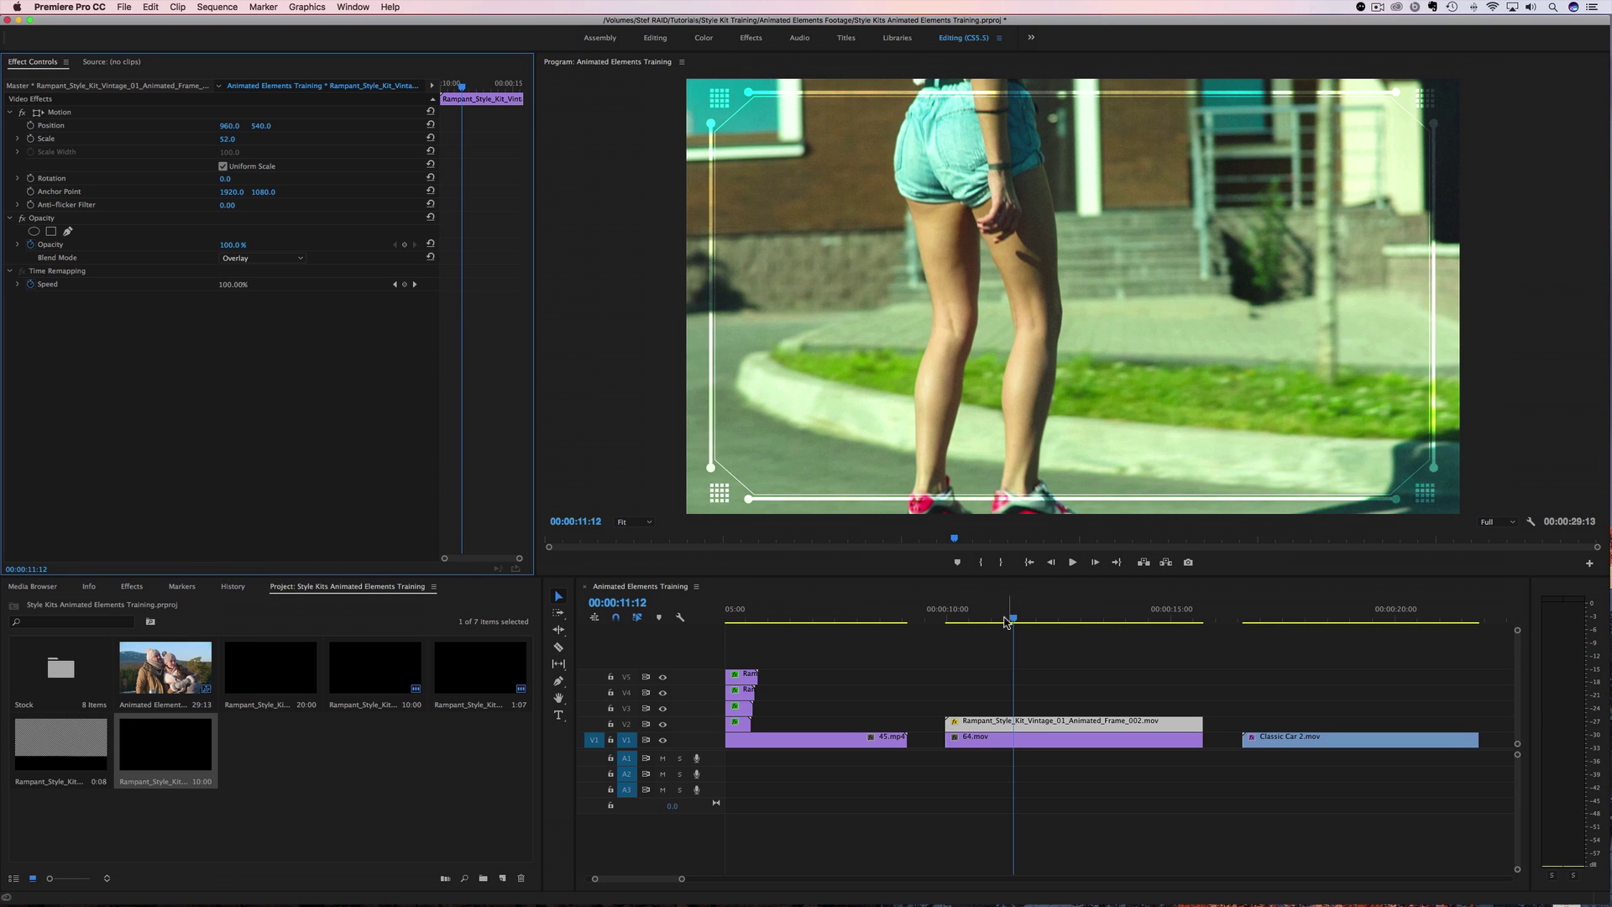
{"action": "mouse_move", "coordinate": [1013, 621]}
{"action": "left_mouse_down"}
{"action": "mouse_move", "coordinate": [955, 621]}
{"action": "mouse_move", "coordinate": [1012, 622]}
{"action": "left_mouse_up"}
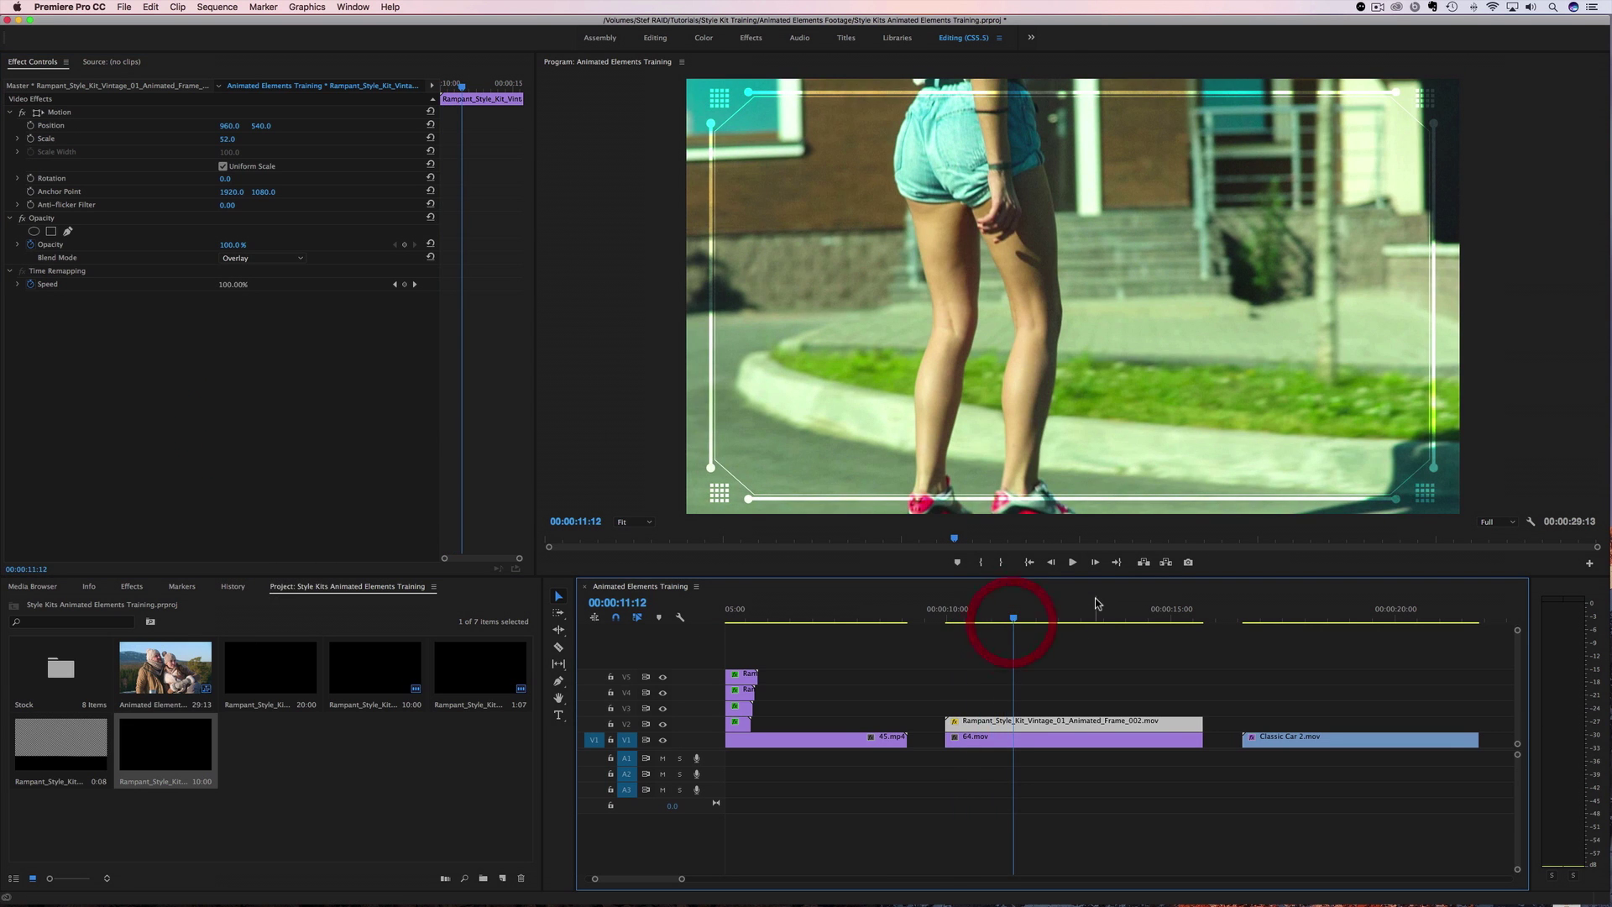
- Apply the Tint effect to the animated frame clip and map white to an orange-red colour
{"action": "left_click", "coordinate": [132, 586]}
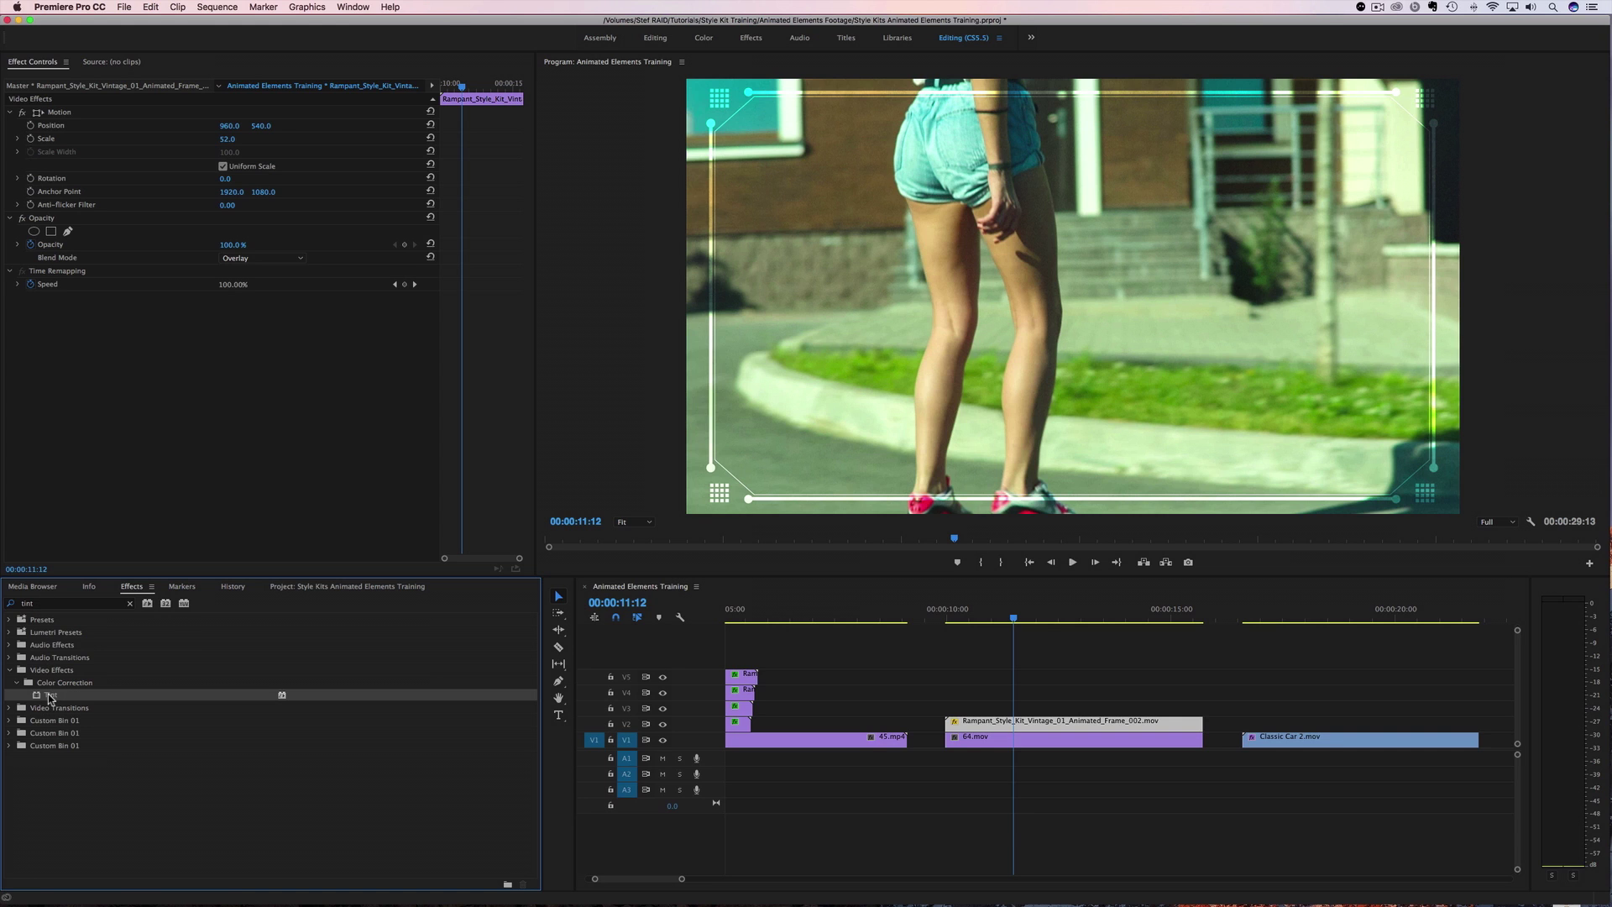
{"action": "left_click_drag", "start_coordinate": [50, 696], "coordinate": [1003, 723]}
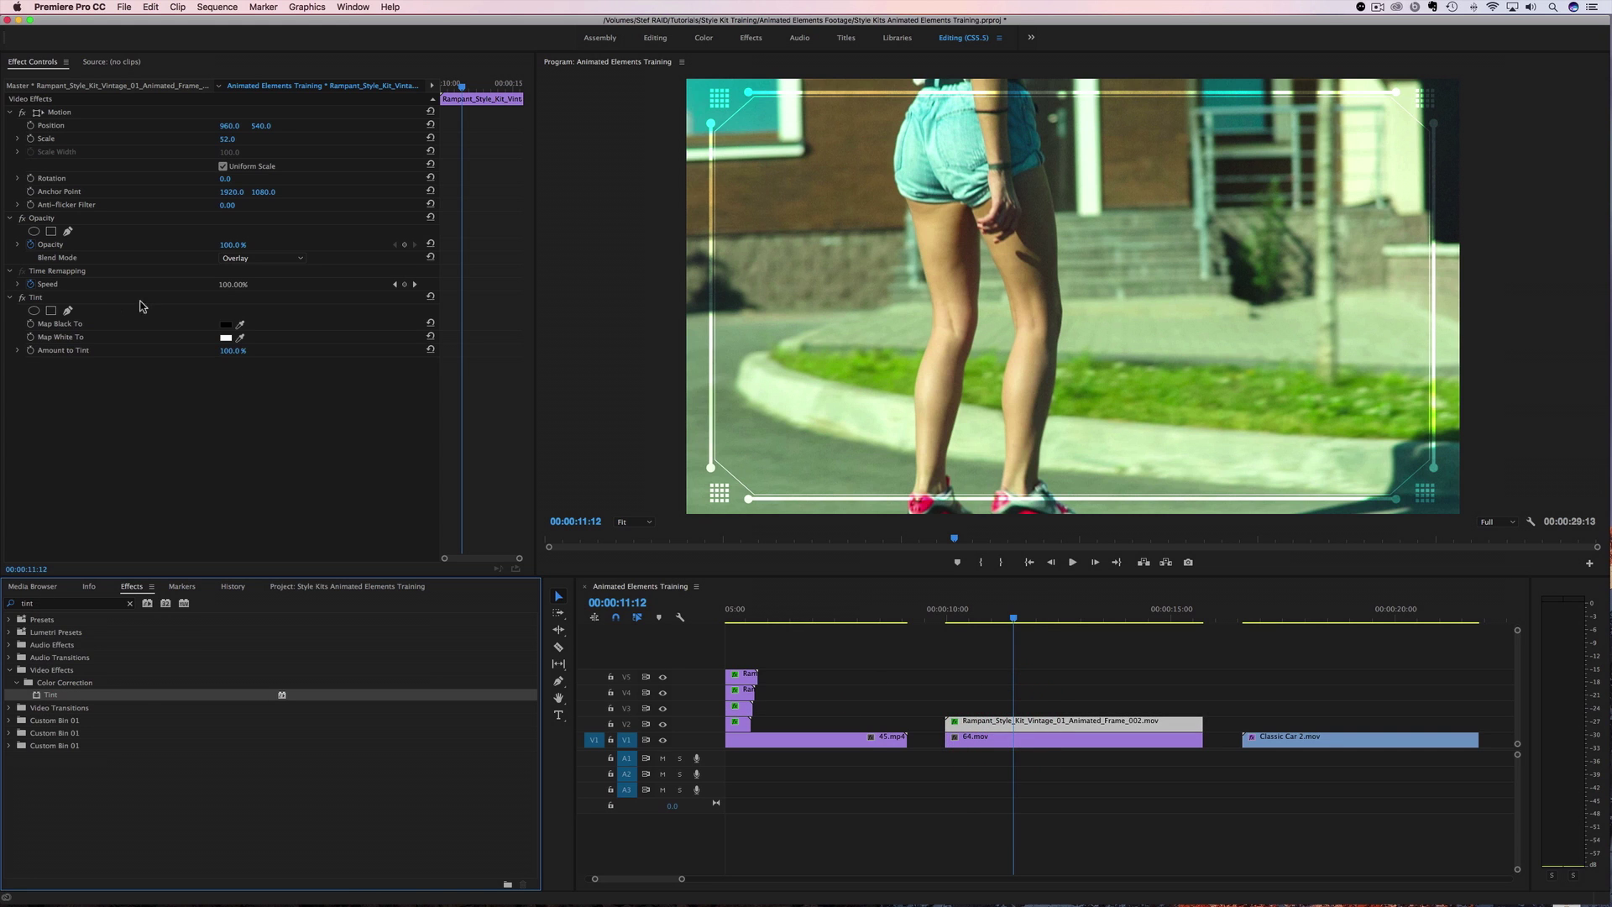
{"action": "left_click", "coordinate": [226, 336]}
{"action": "left_click", "coordinate": [835, 235]}
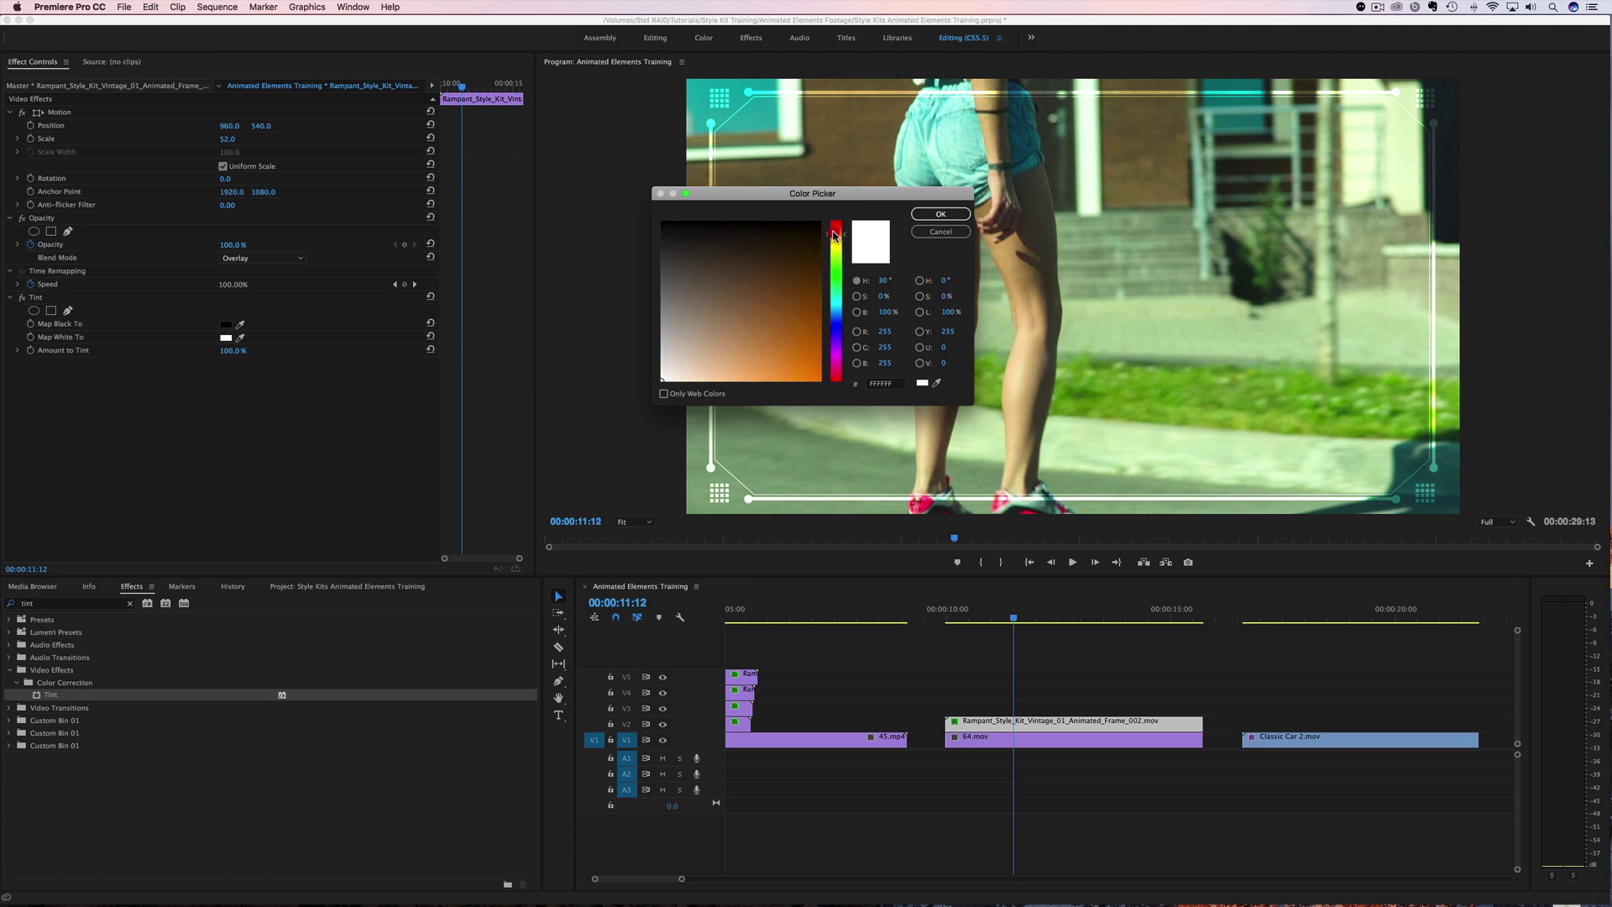
{"action": "left_click_drag", "start_coordinate": [805, 240], "coordinate": [786, 348]}
{"action": "left_click", "coordinate": [940, 214]}
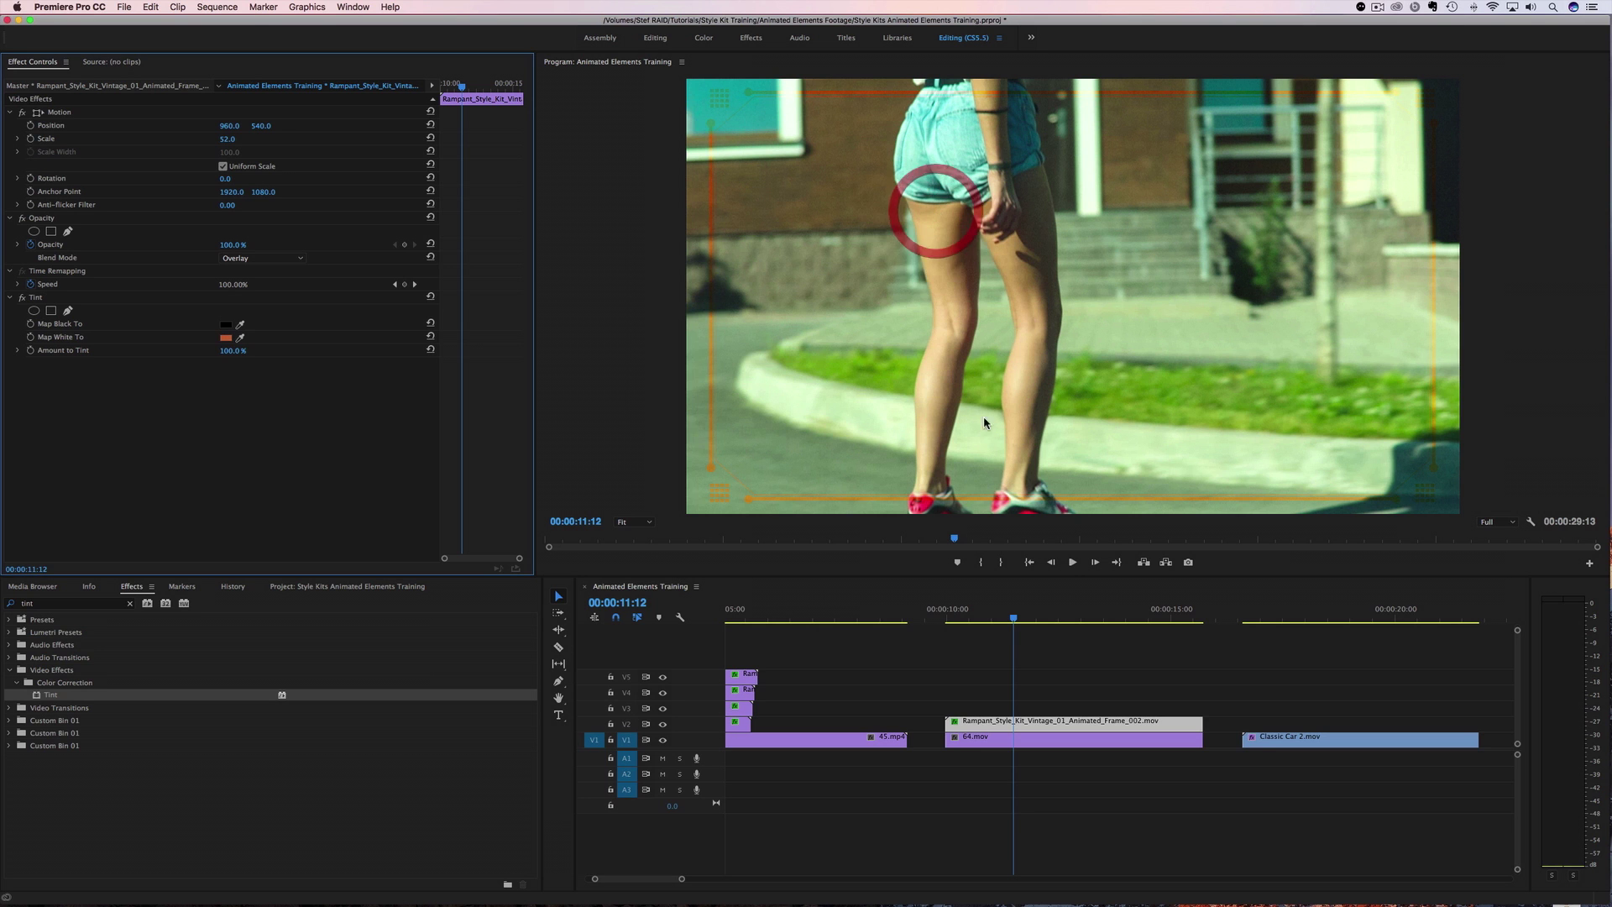
- Play back the tinted animated frame over the footage from just before the clip's start
{"action": "left_click_drag", "start_coordinate": [987, 622], "coordinate": [944, 624]}
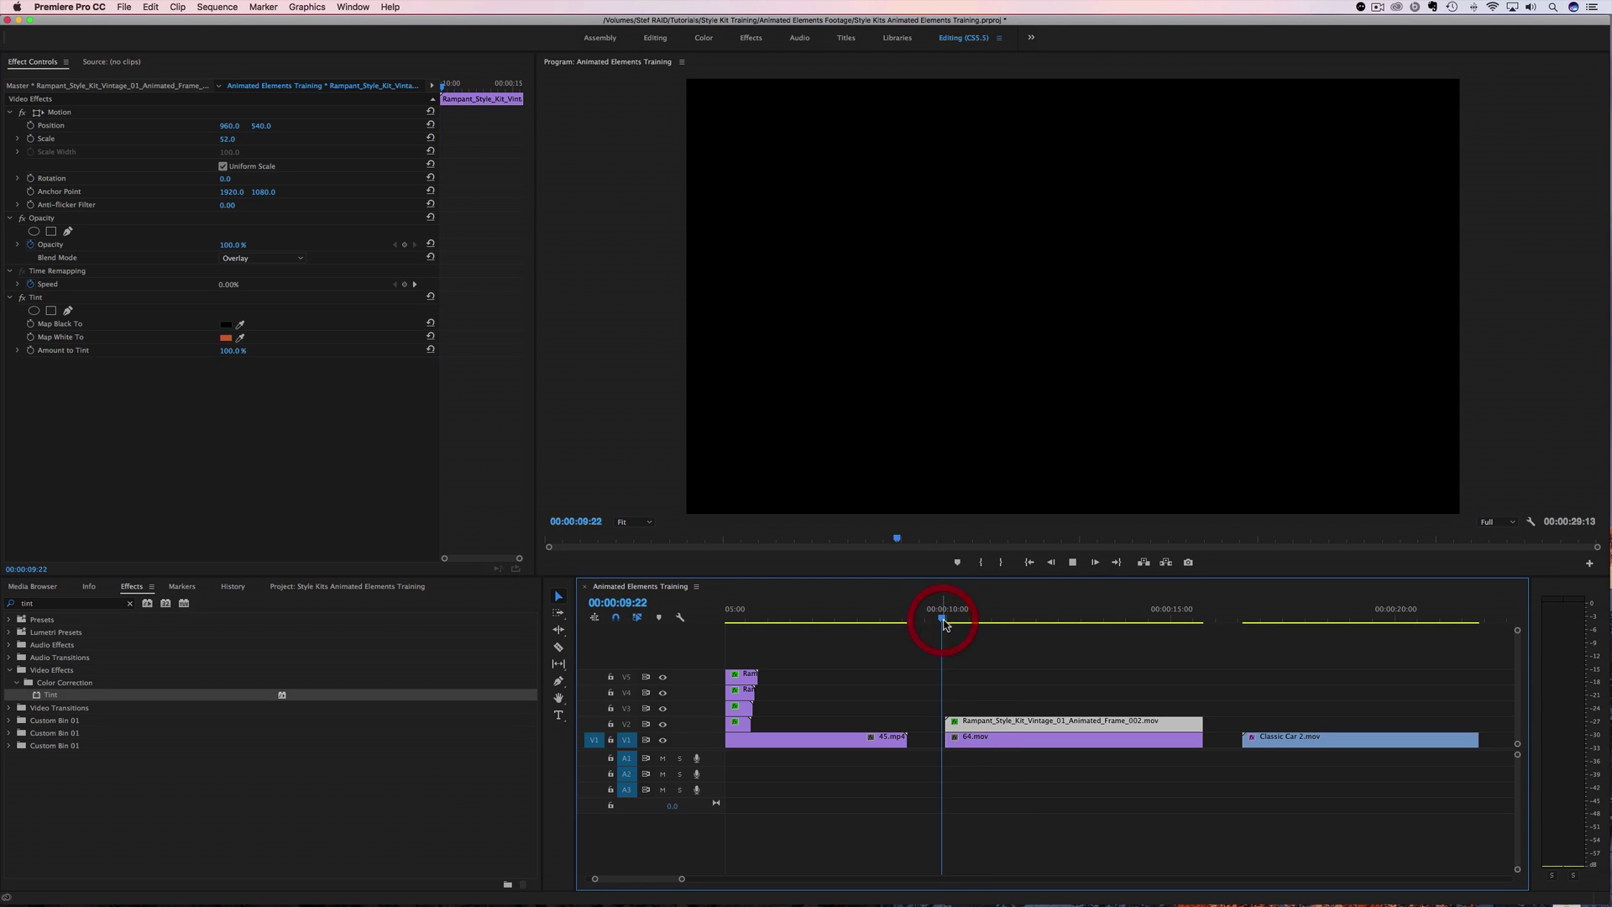
{"action": "key", "text": "space"}
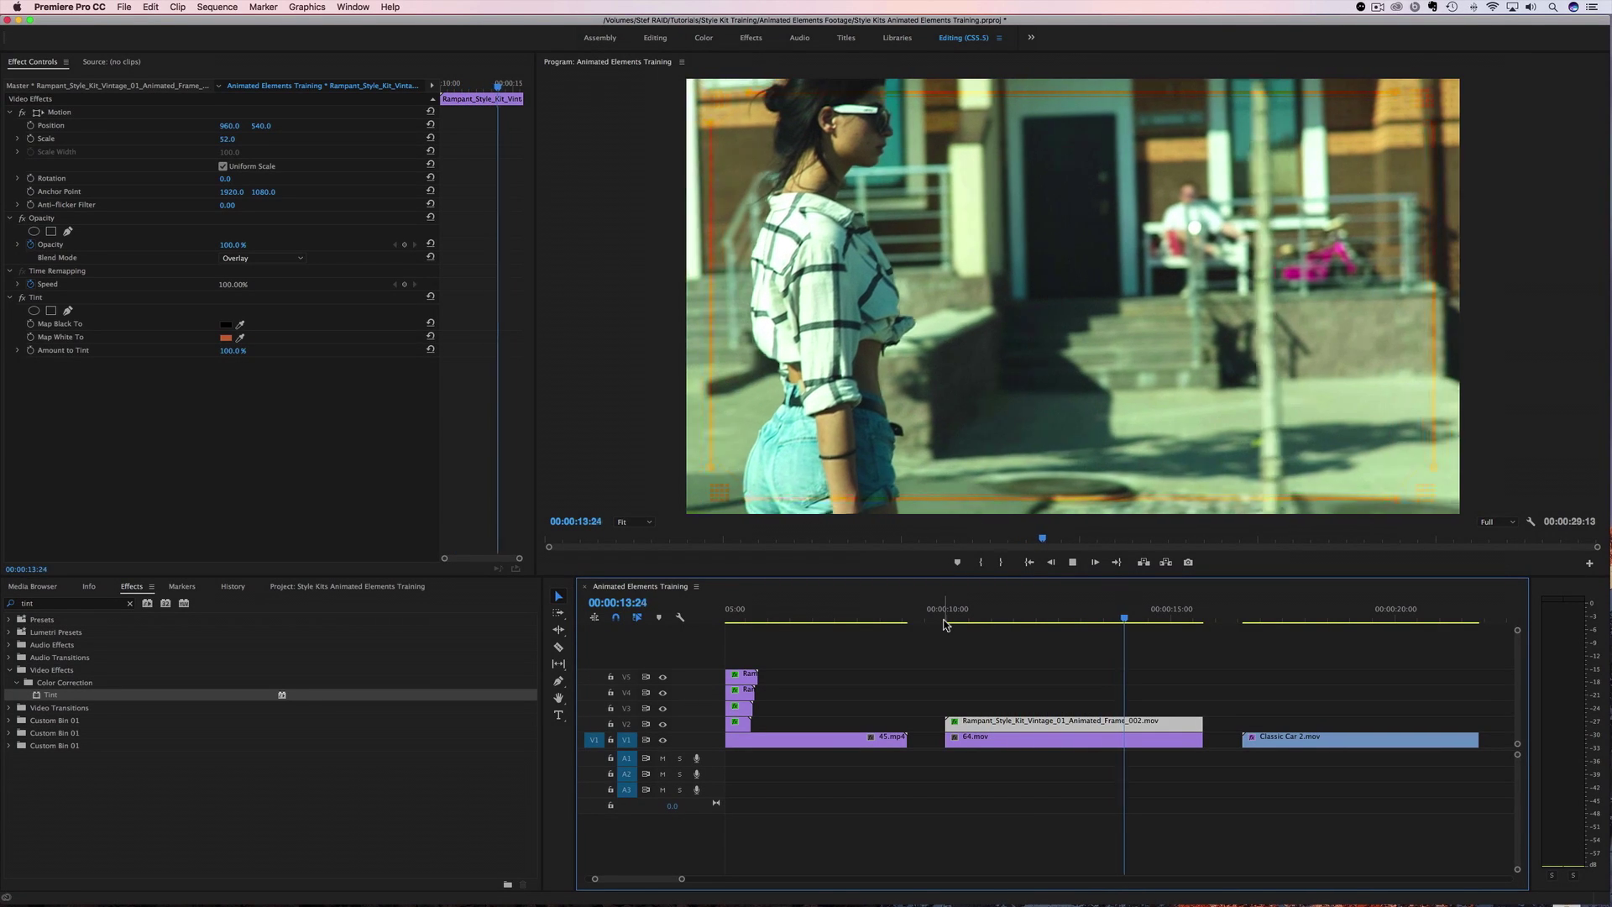
{"action": "key", "text": "space"}
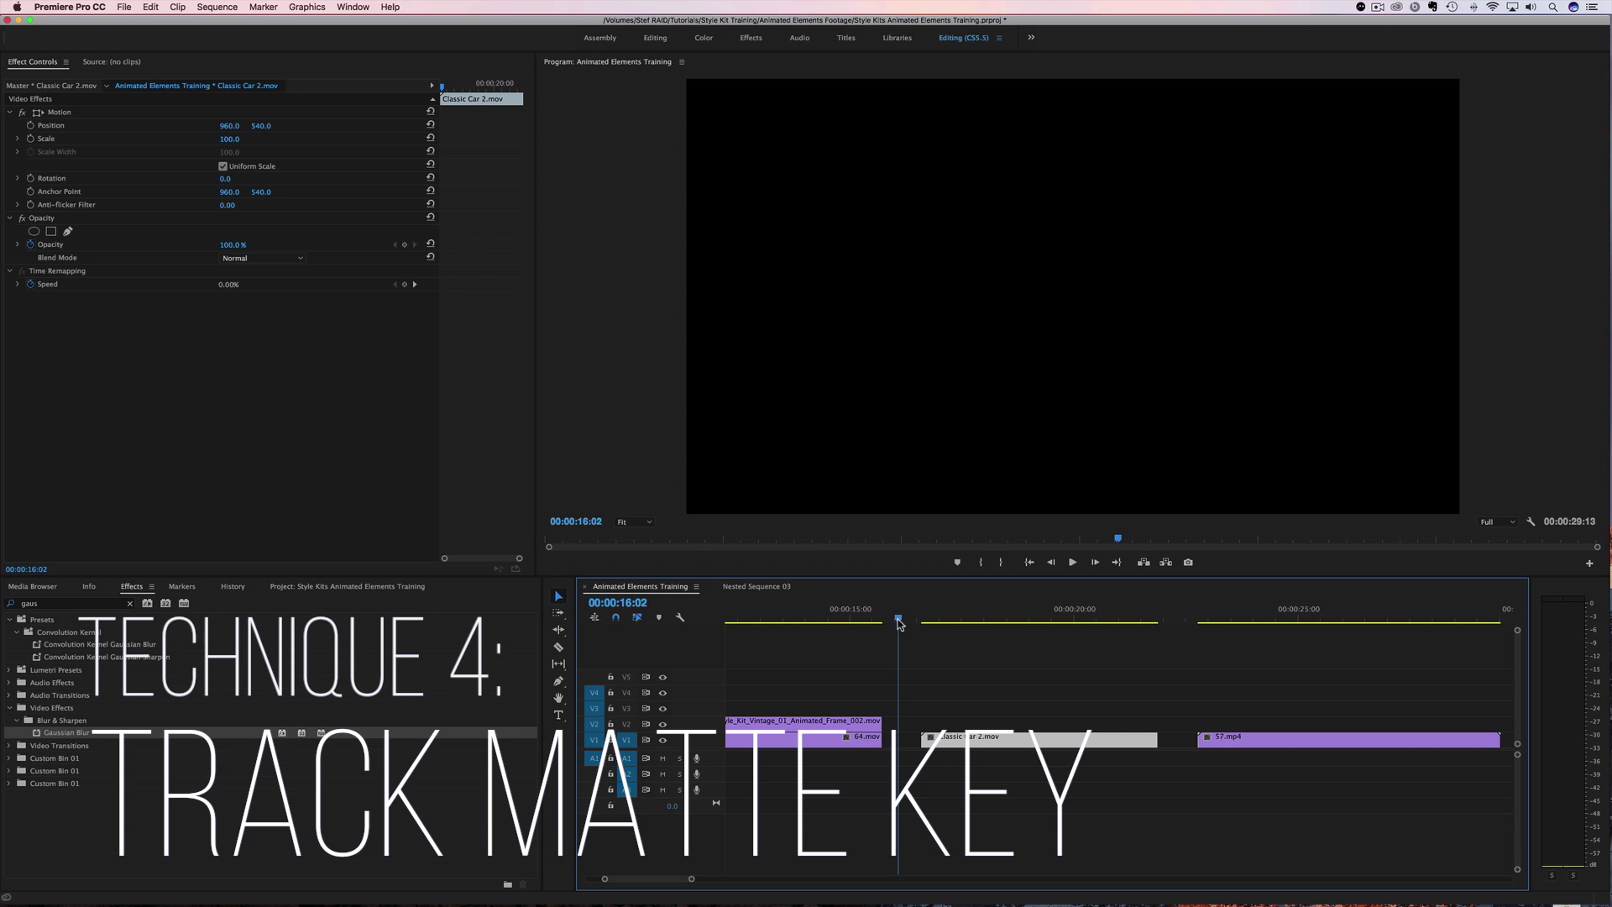
- Place the Urban animated stripes element on V2 above Classic Car 2.mov, starting at 00:00:16:19
{"action": "left_click_drag", "start_coordinate": [898, 623], "coordinate": [930, 623]}
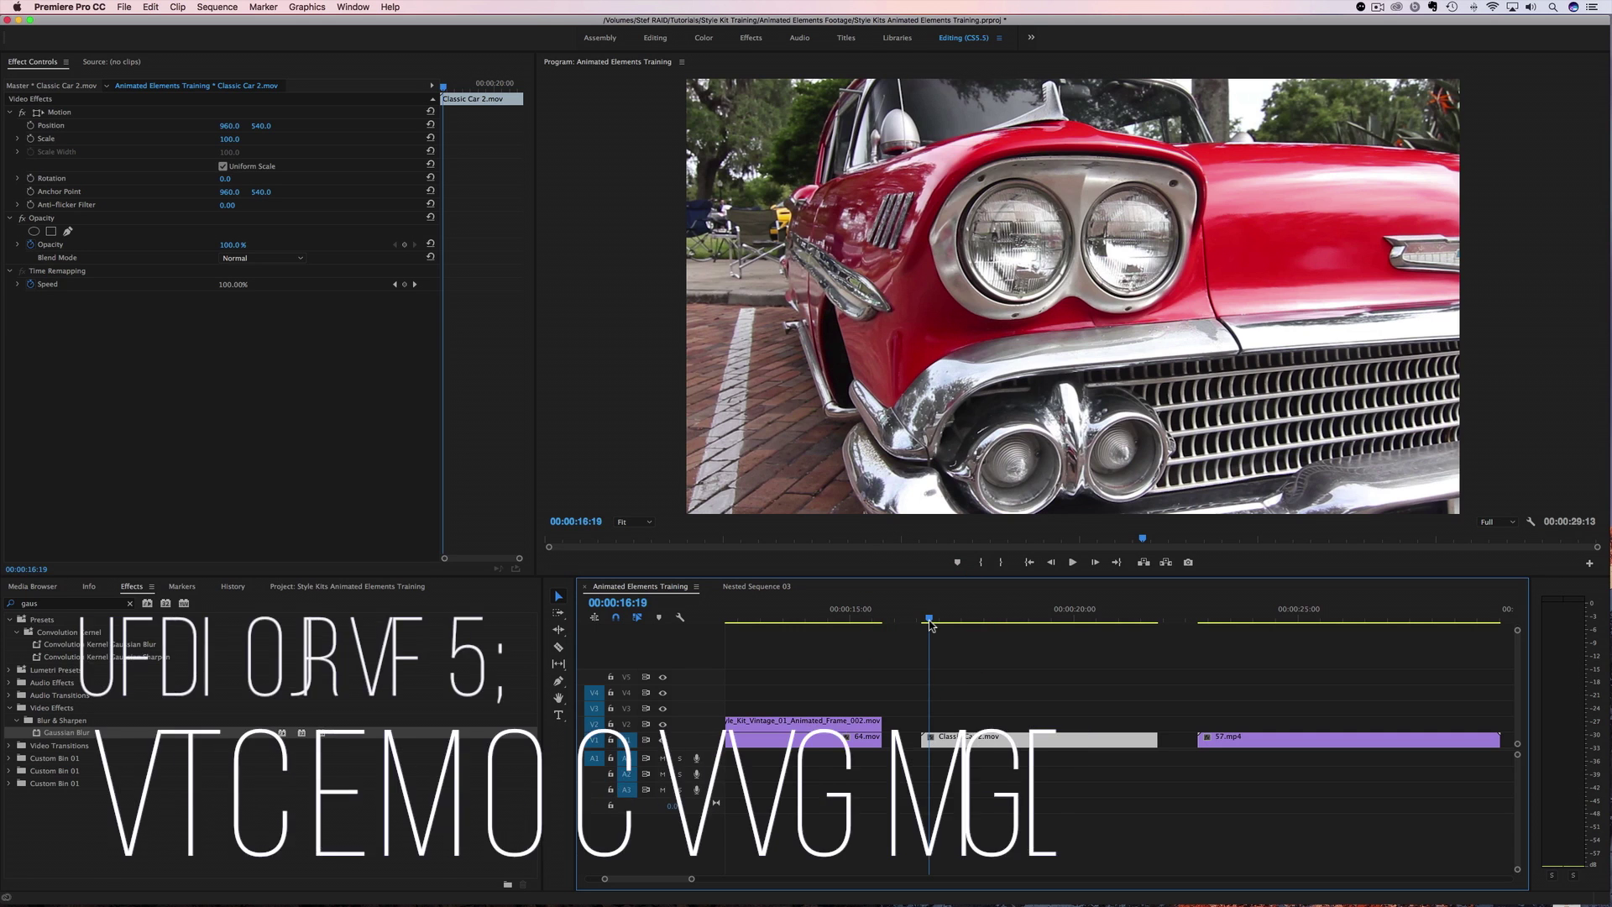
{"action": "left_click", "coordinate": [328, 587]}
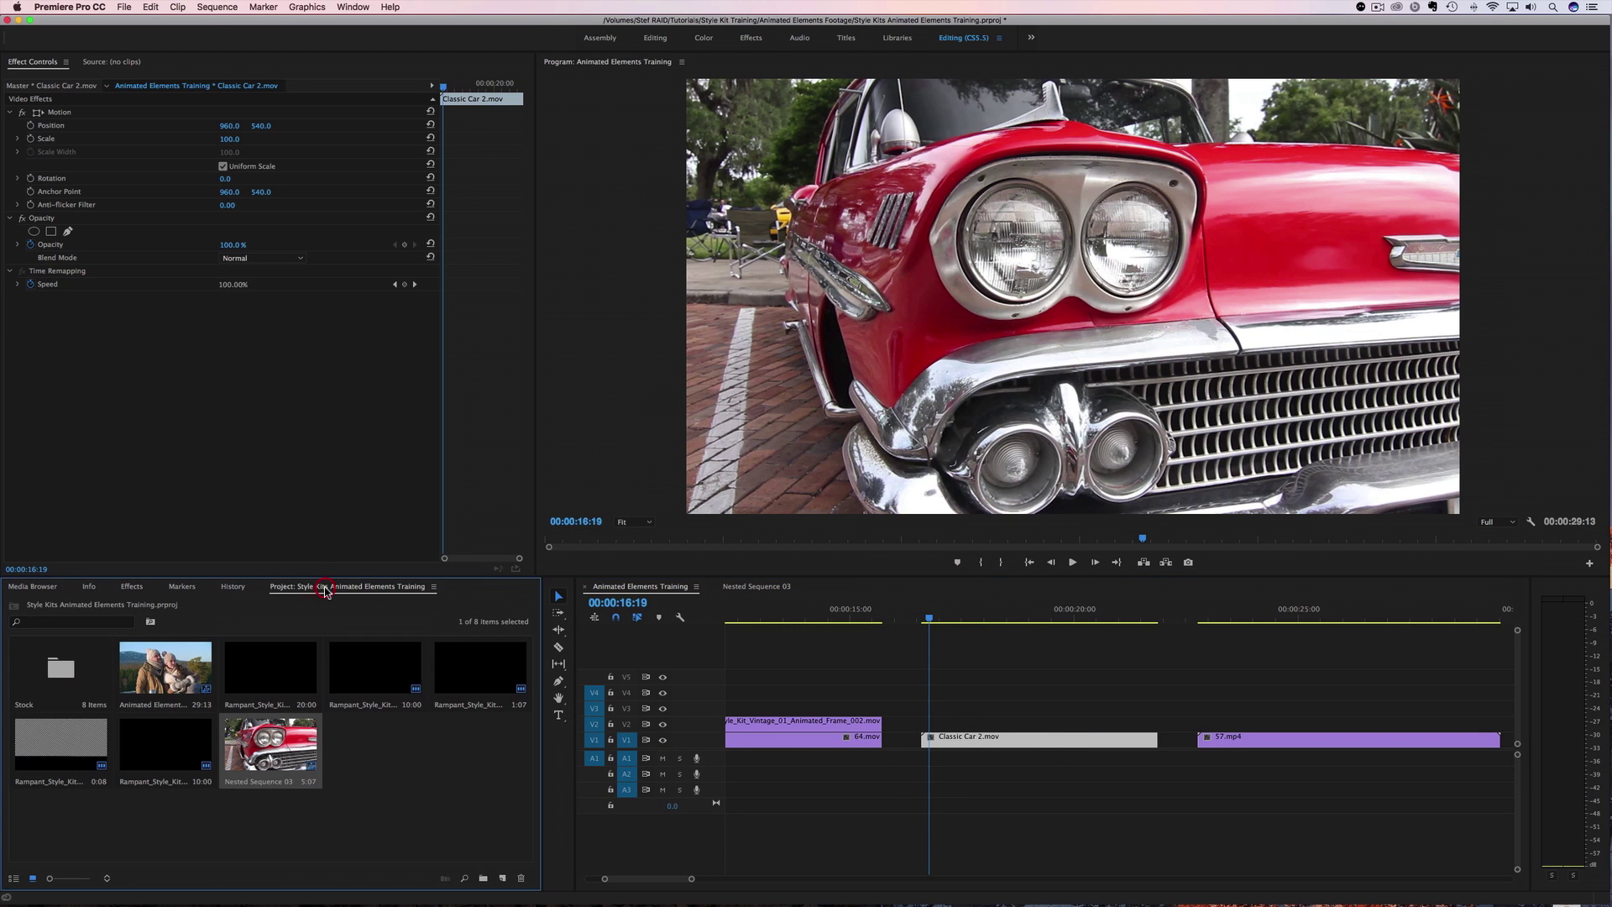
{"action": "left_click", "coordinate": [44, 739]}
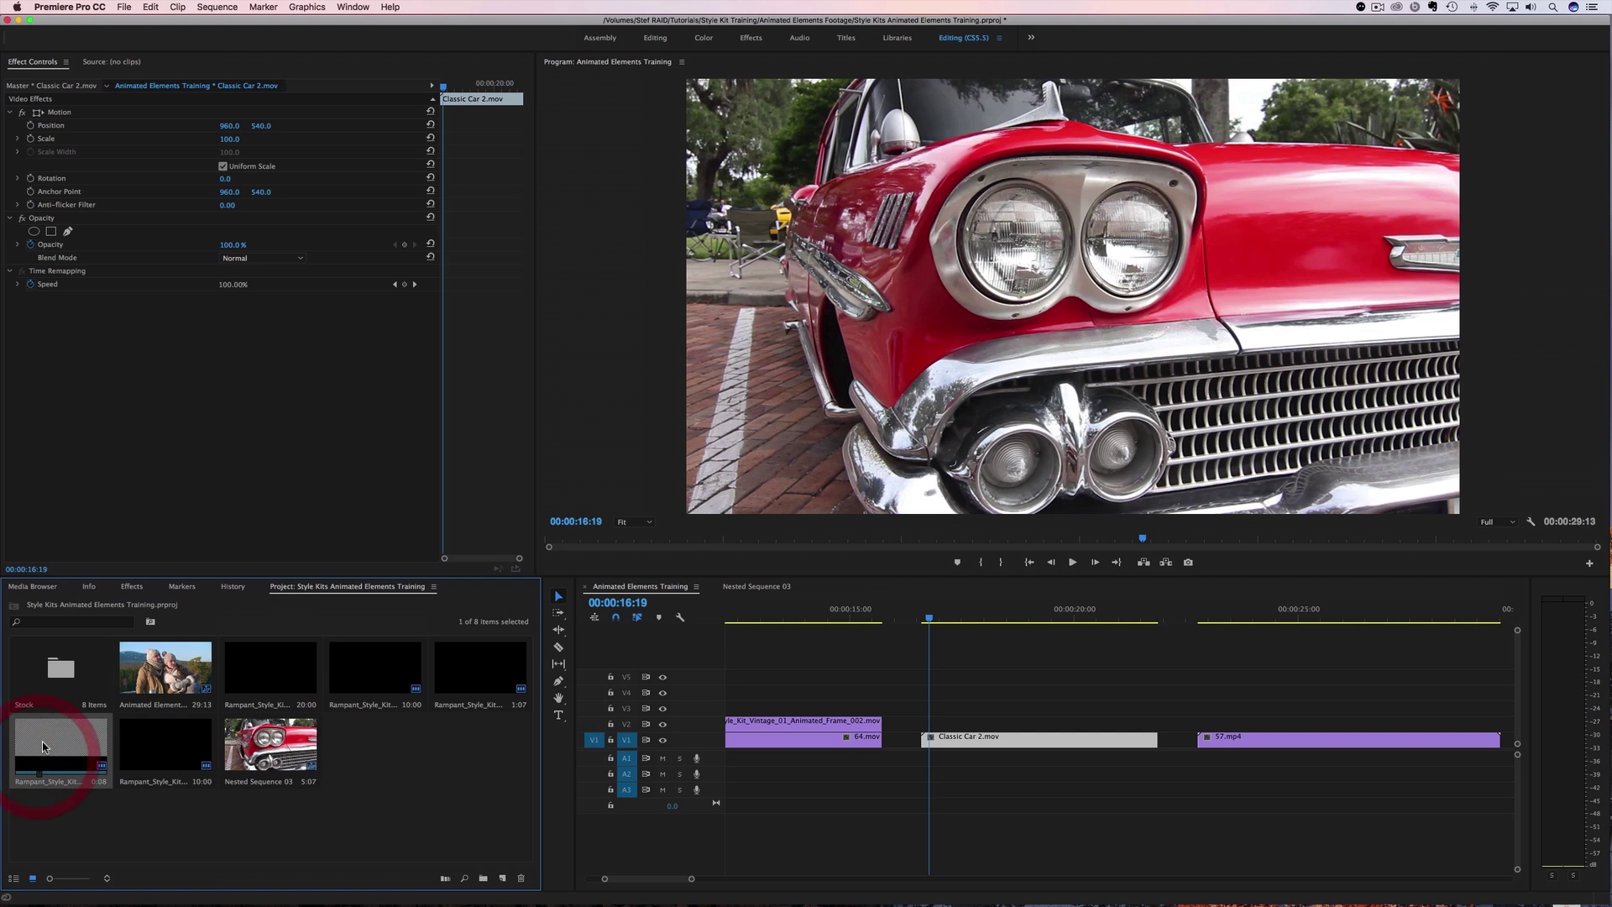
{"action": "left_click_drag", "start_coordinate": [40, 746], "coordinate": [932, 724]}
{"action": "left_click_drag", "start_coordinate": [930, 625], "coordinate": [934, 622]}
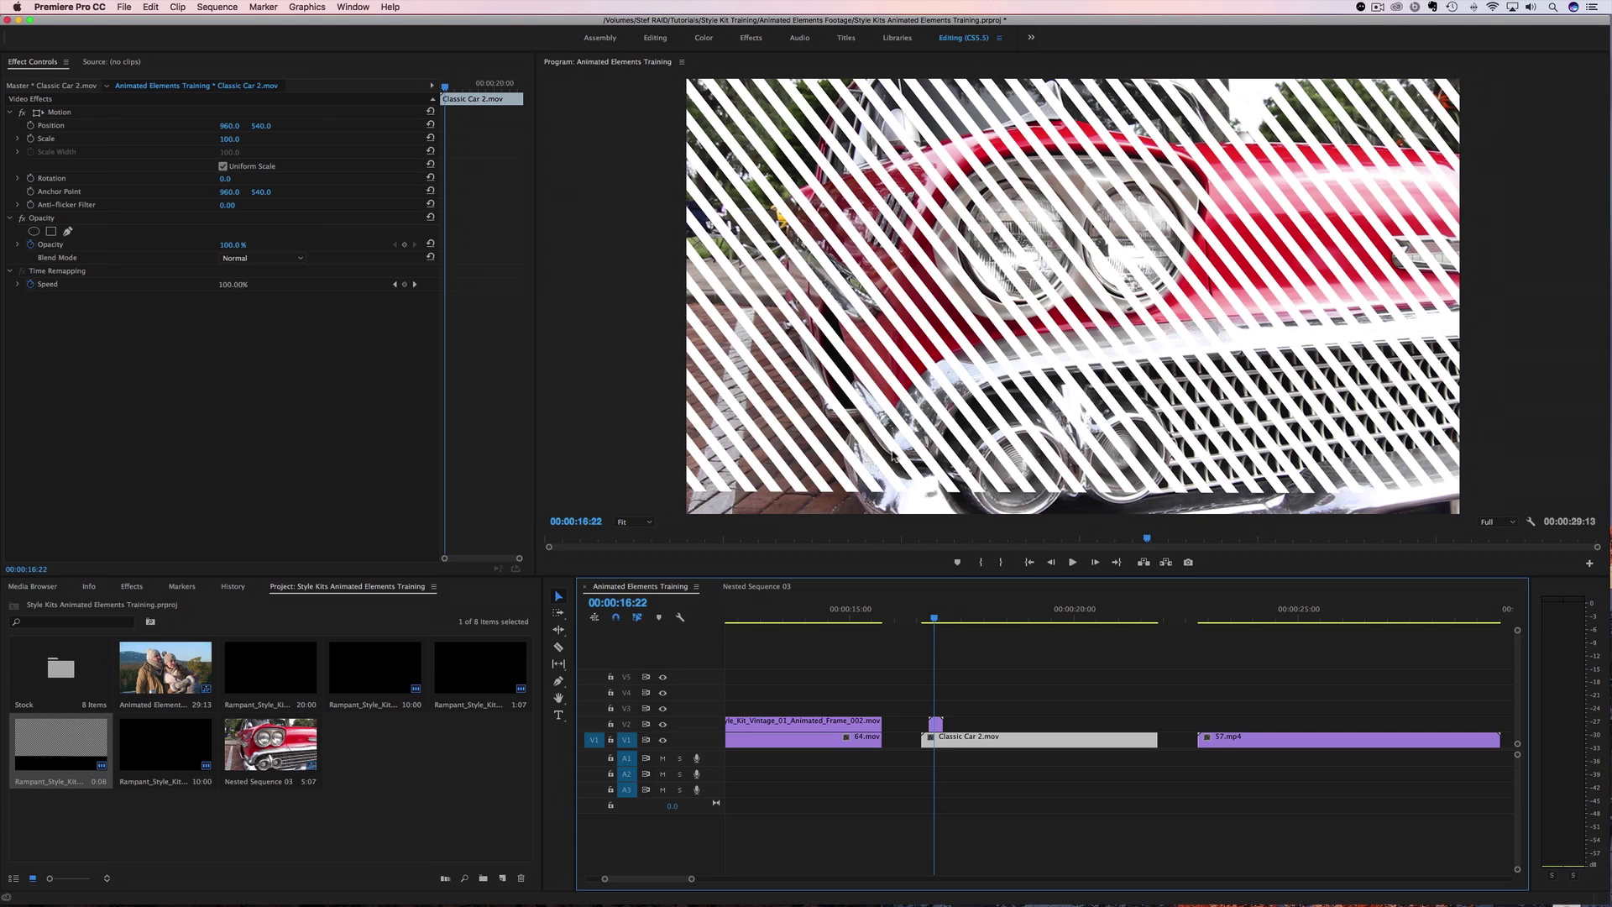
- Find the Track Matte Key effect by searching for "track" and apply it to Classic Car 2.mov
{"action": "left_click", "coordinate": [935, 723]}
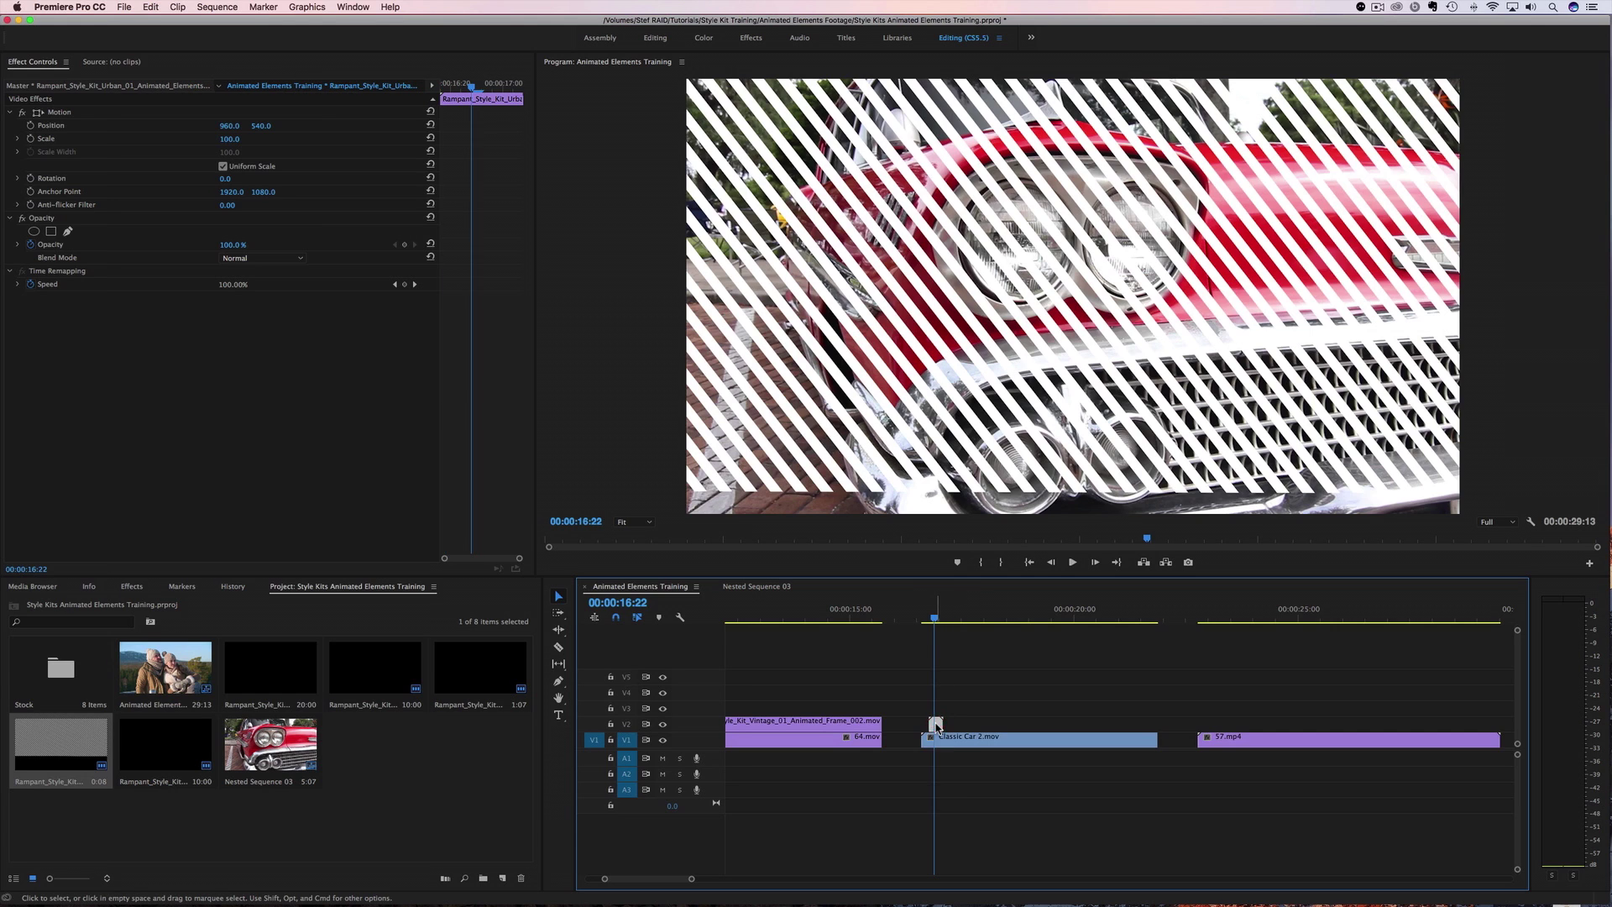
{"action": "left_click", "coordinate": [134, 587]}
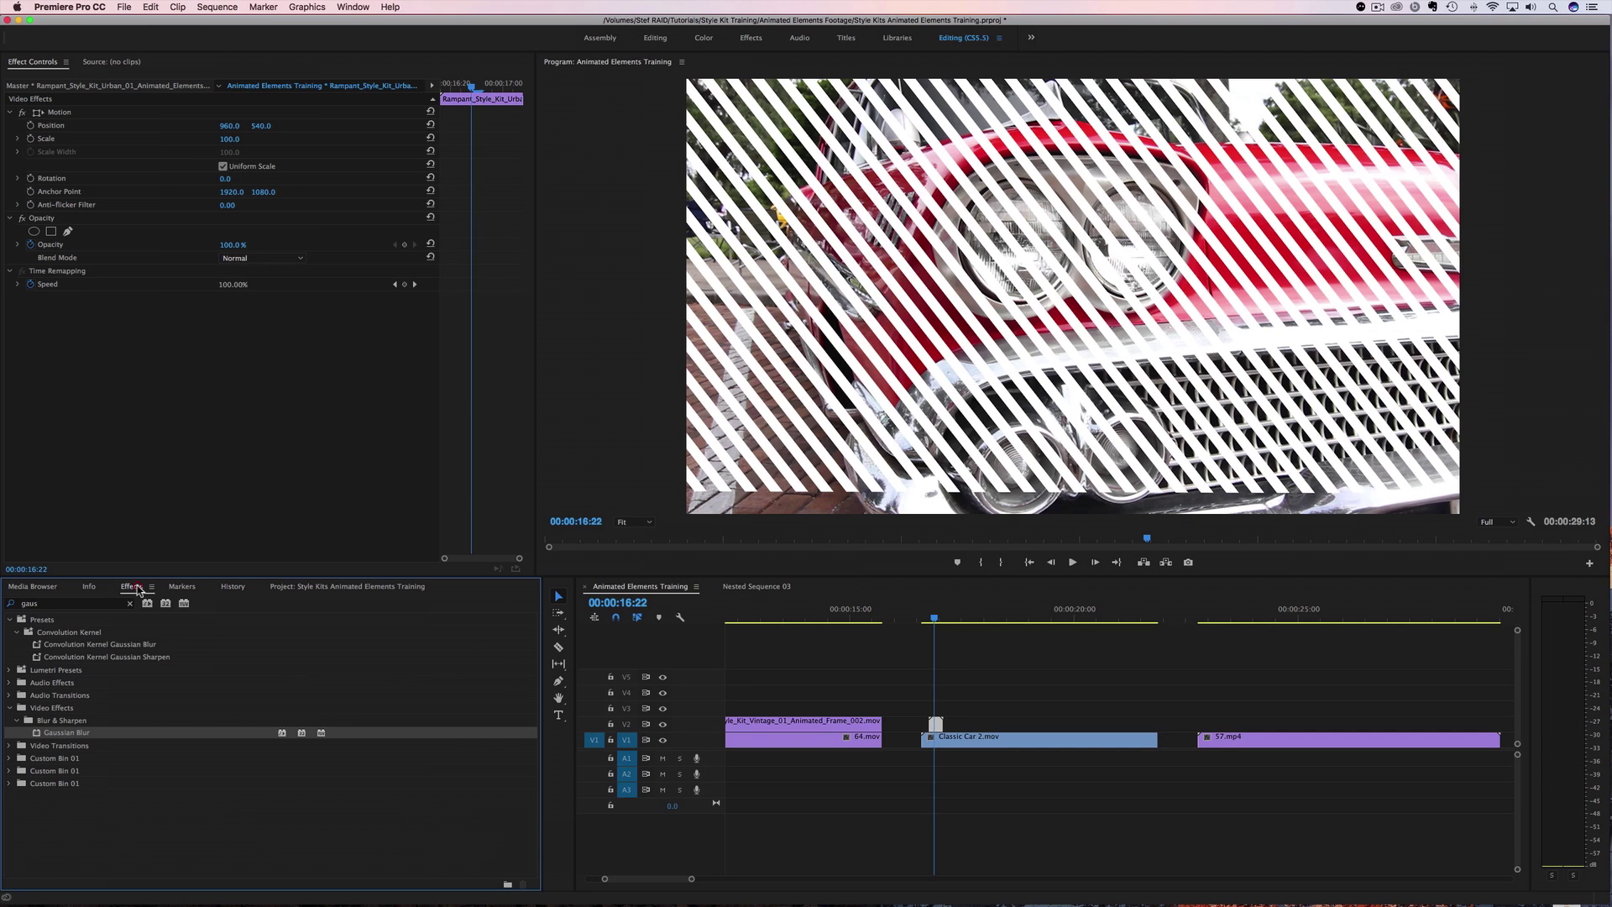
{"action": "left_click", "coordinate": [74, 604]}
{"action": "type", "text": "track"}
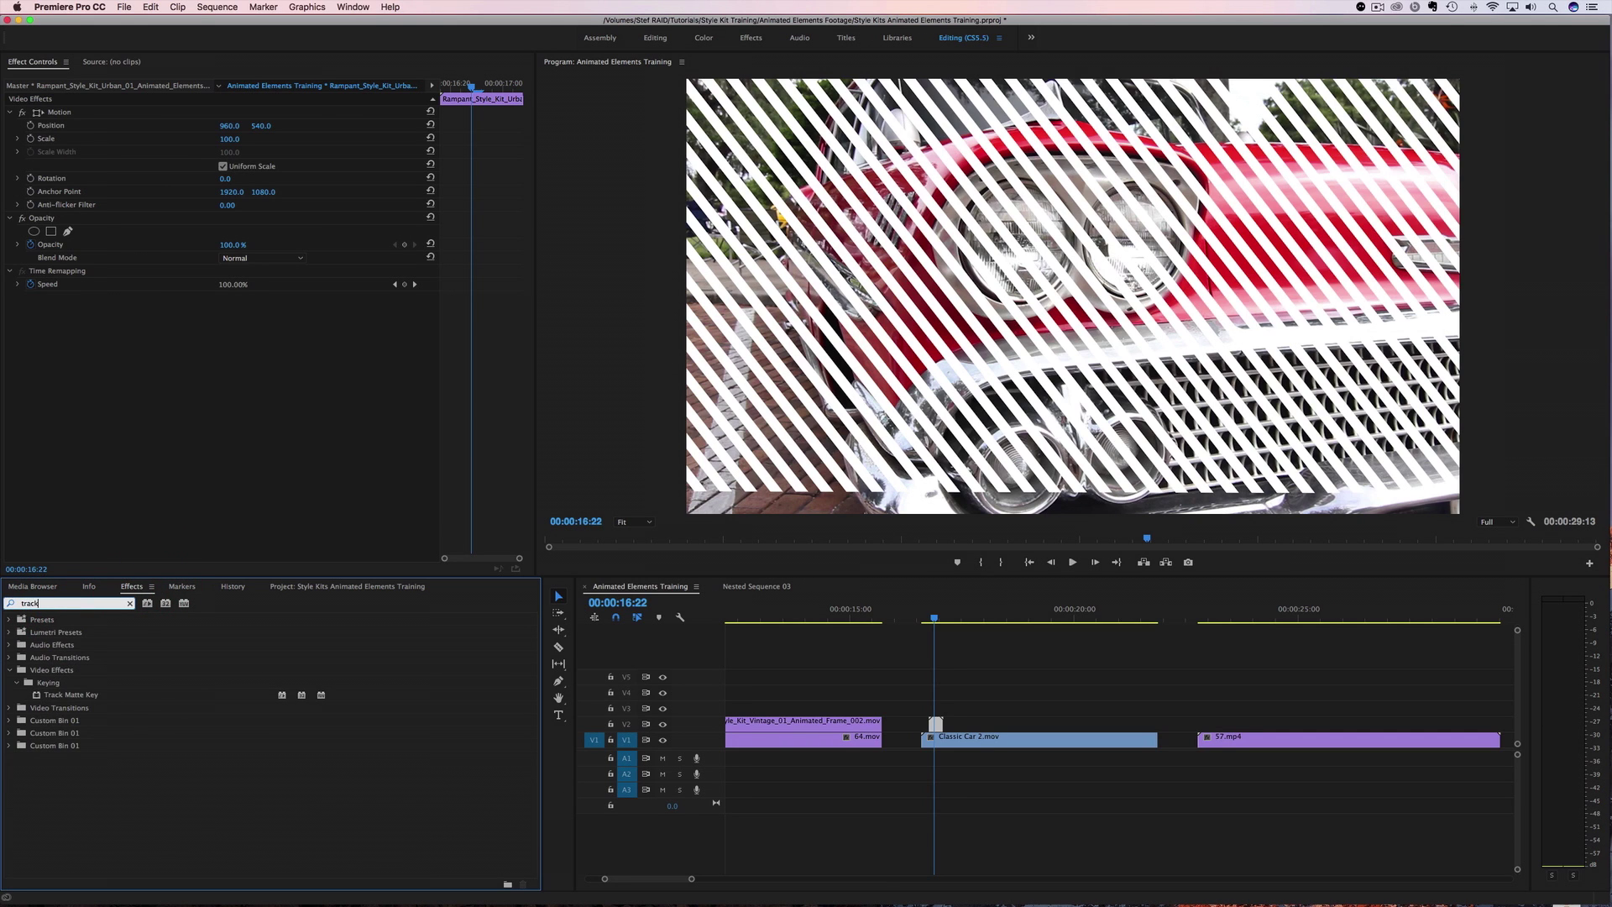
{"action": "left_click_drag", "start_coordinate": [65, 703], "coordinate": [946, 741]}
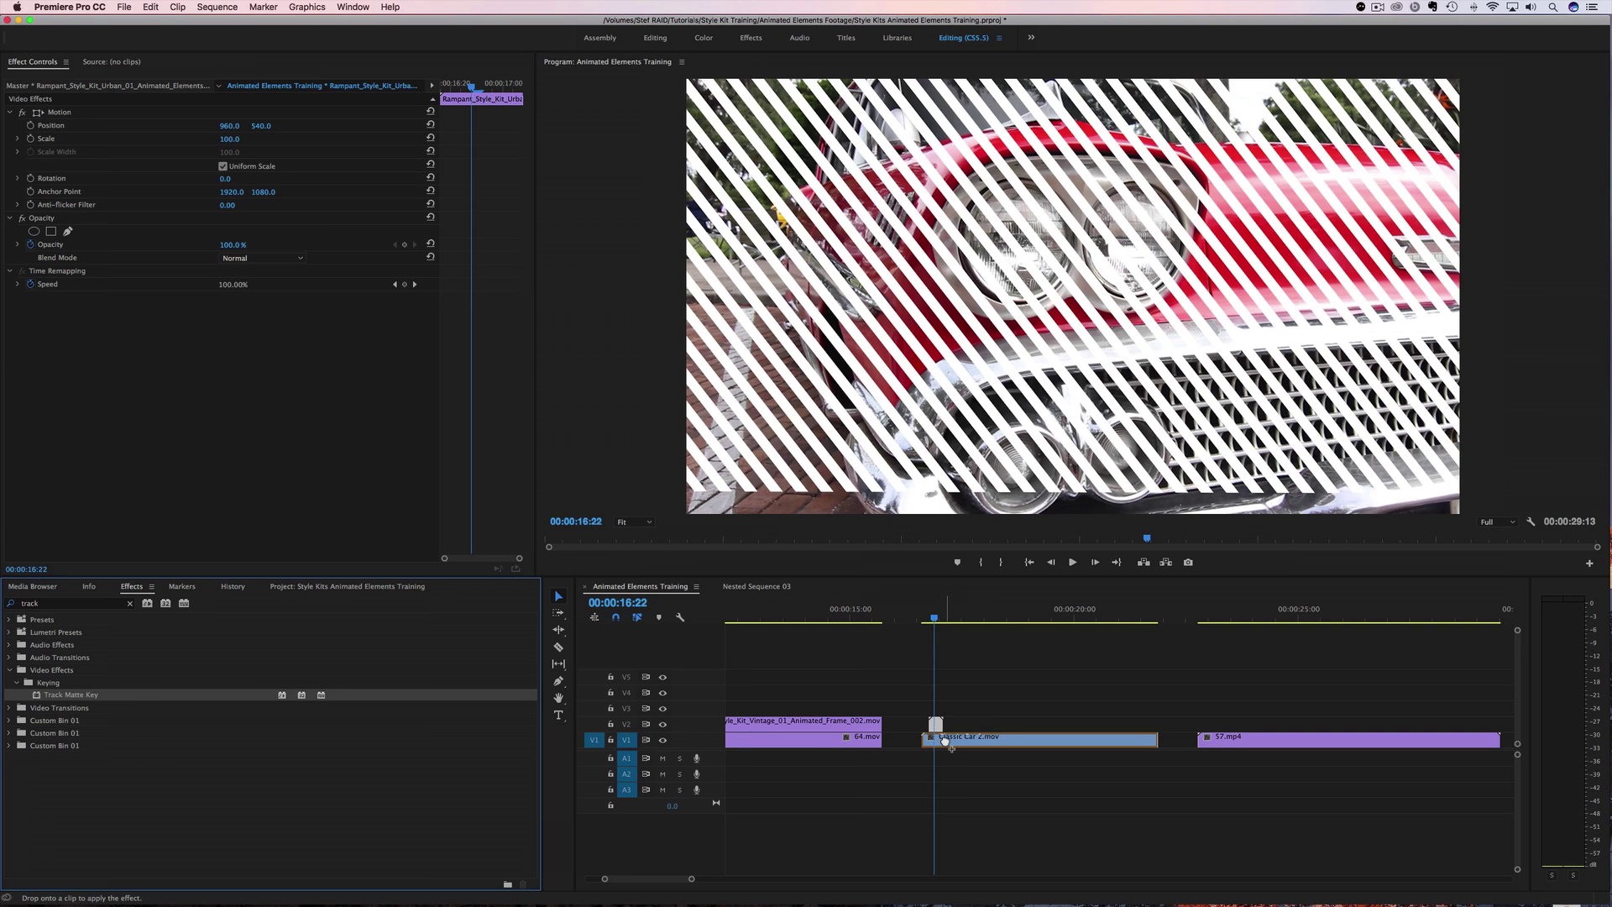
{"action": "left_click_drag", "start_coordinate": [945, 743], "coordinate": [943, 742]}
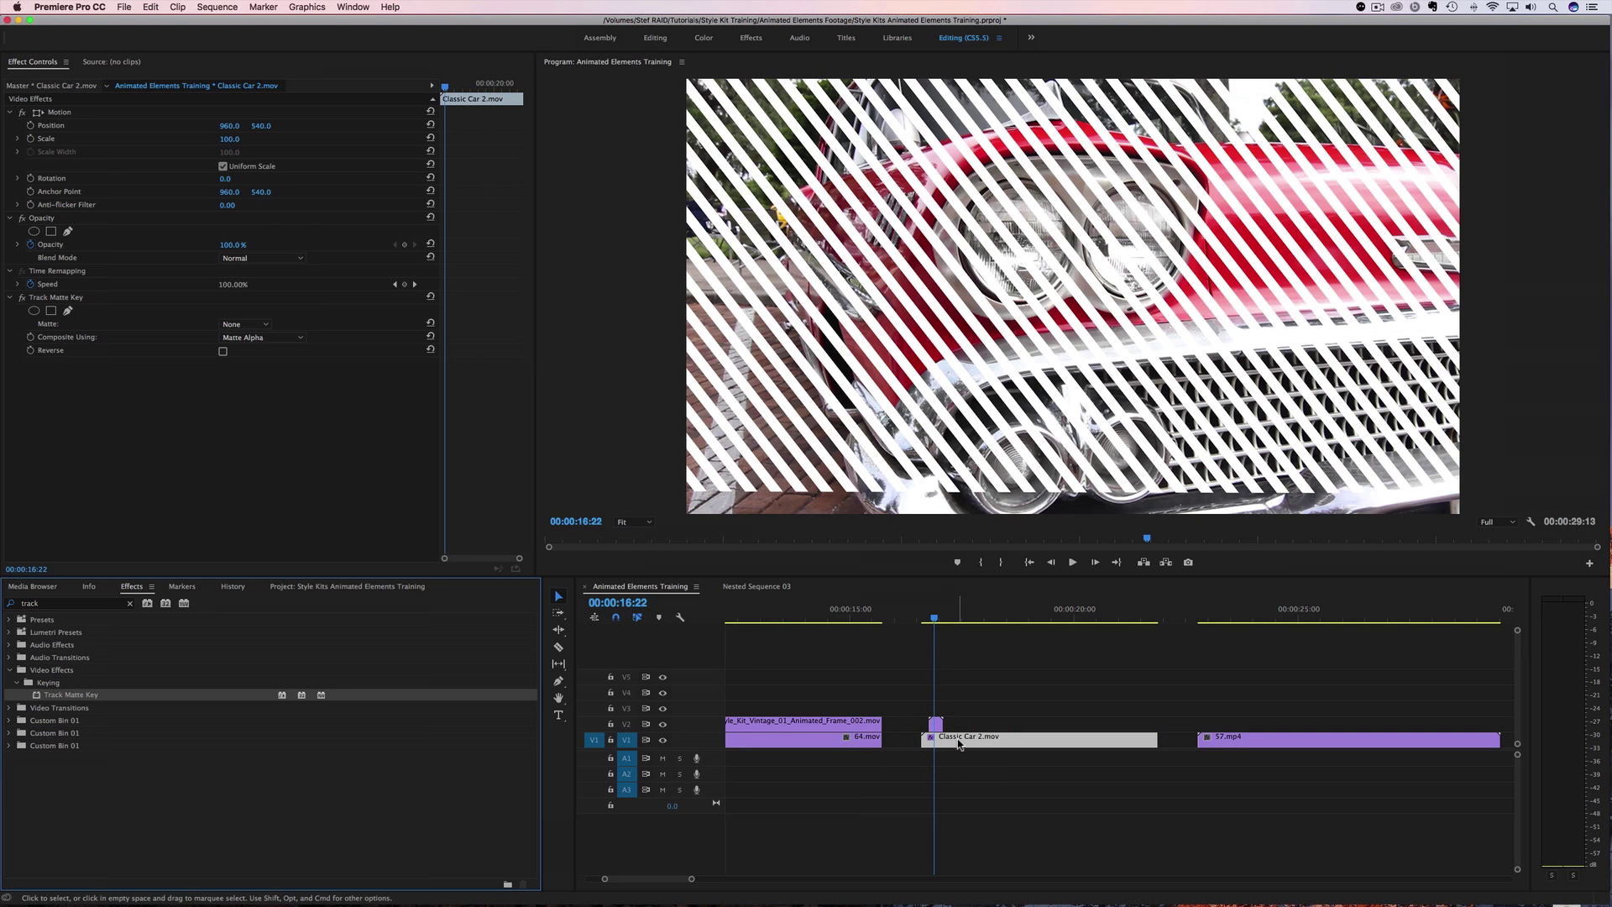
- Set the car clip's Track Matte Key matte to Video 2
{"action": "left_click", "coordinate": [957, 740]}
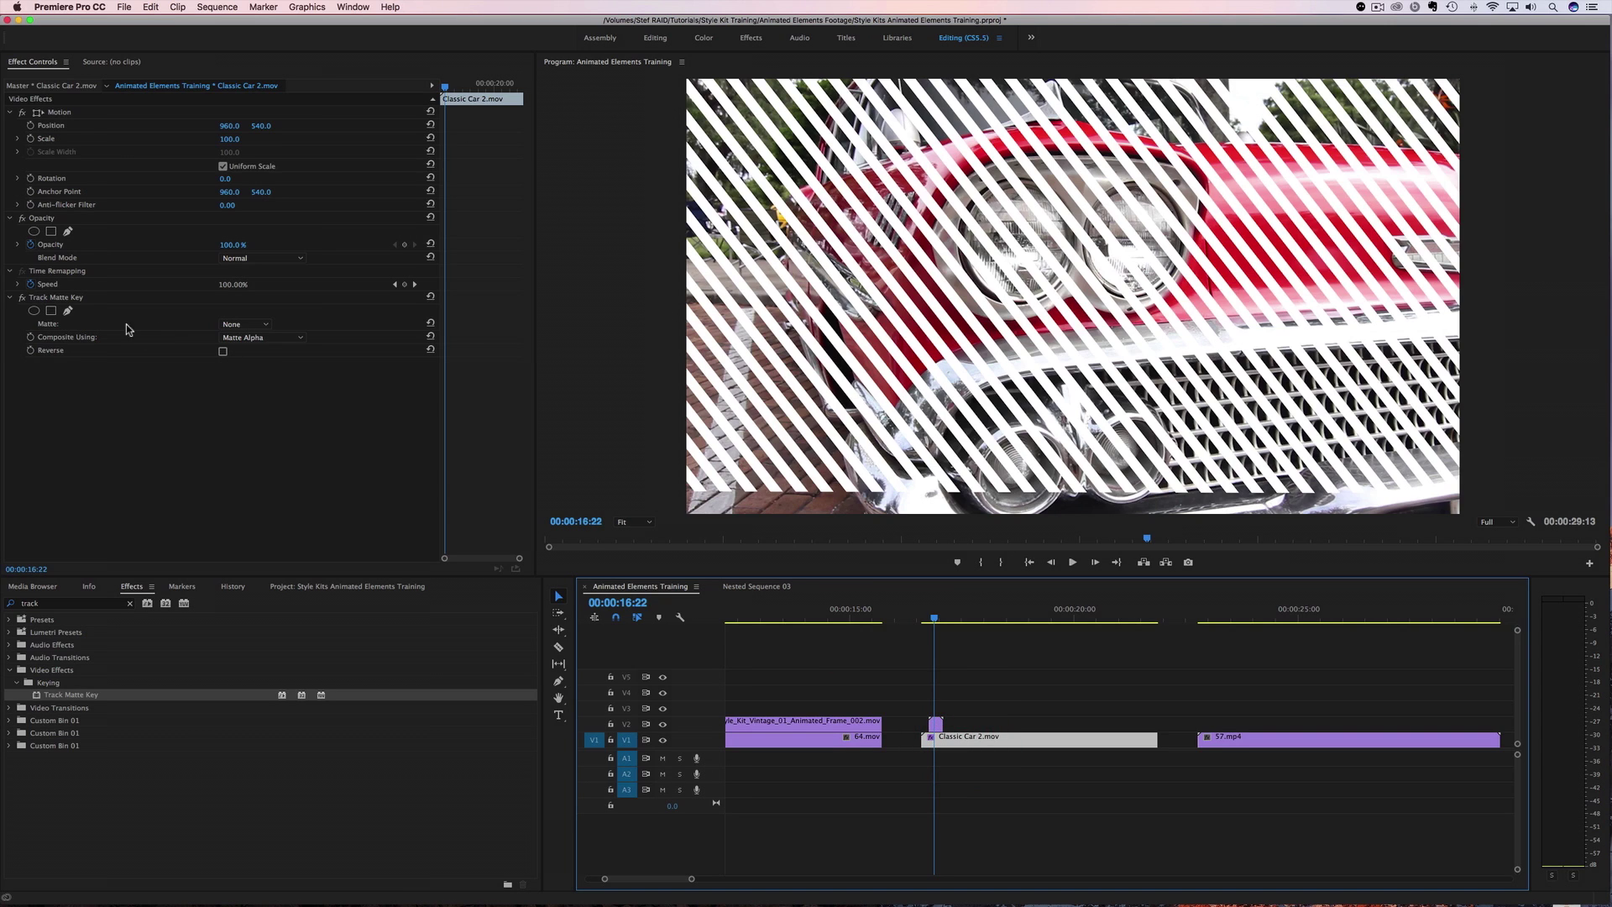
{"action": "left_click", "coordinate": [252, 329]}
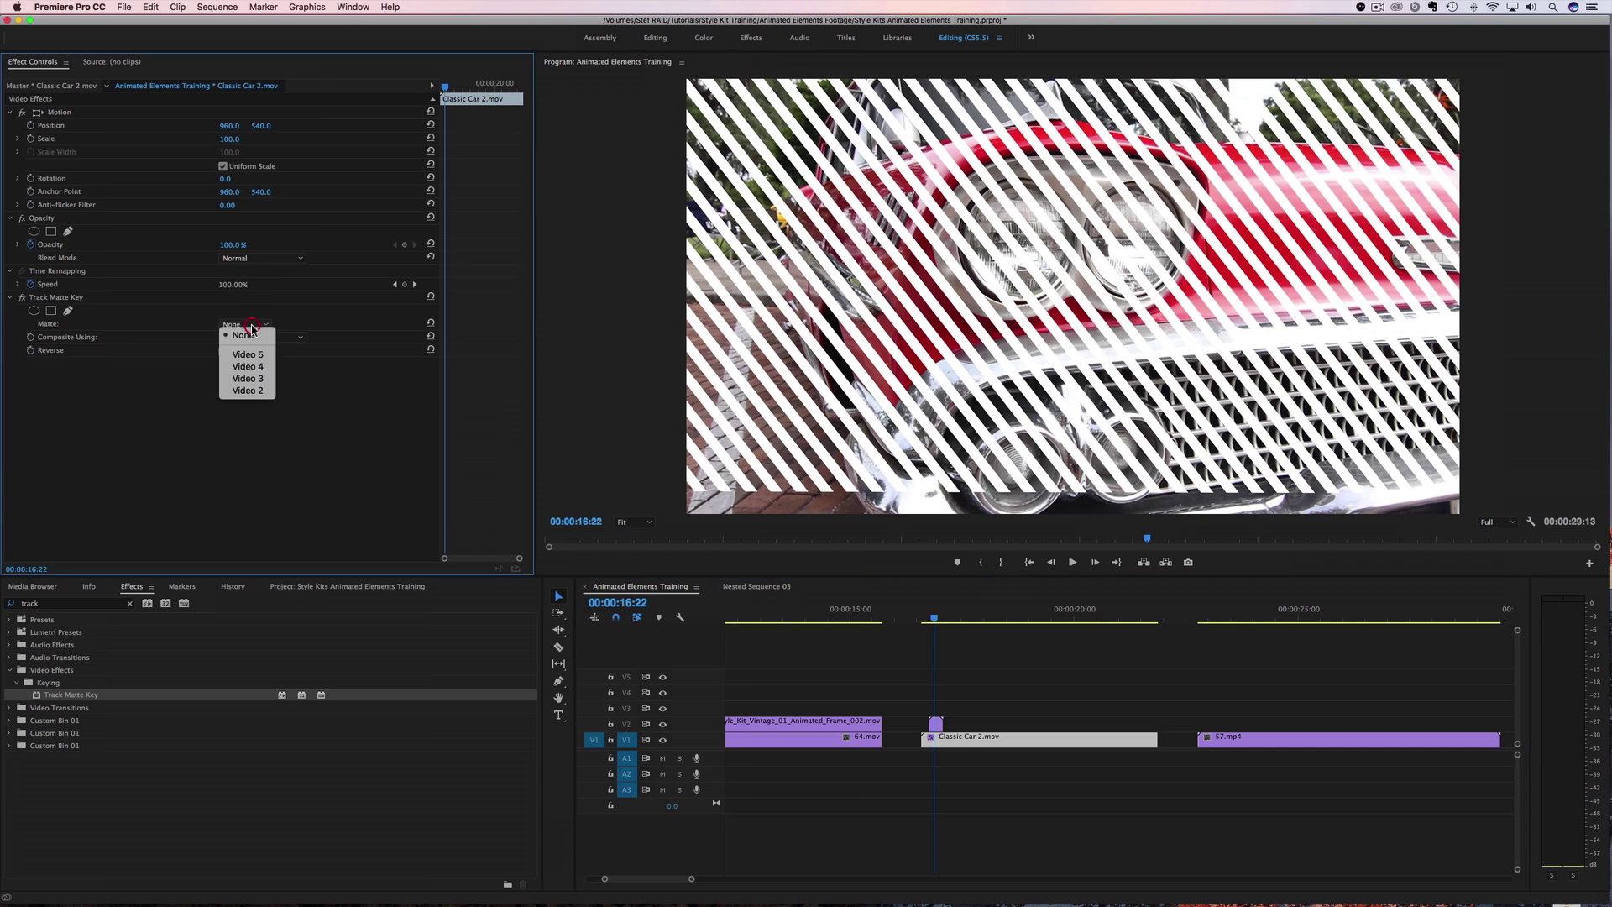
{"action": "left_click", "coordinate": [255, 391]}
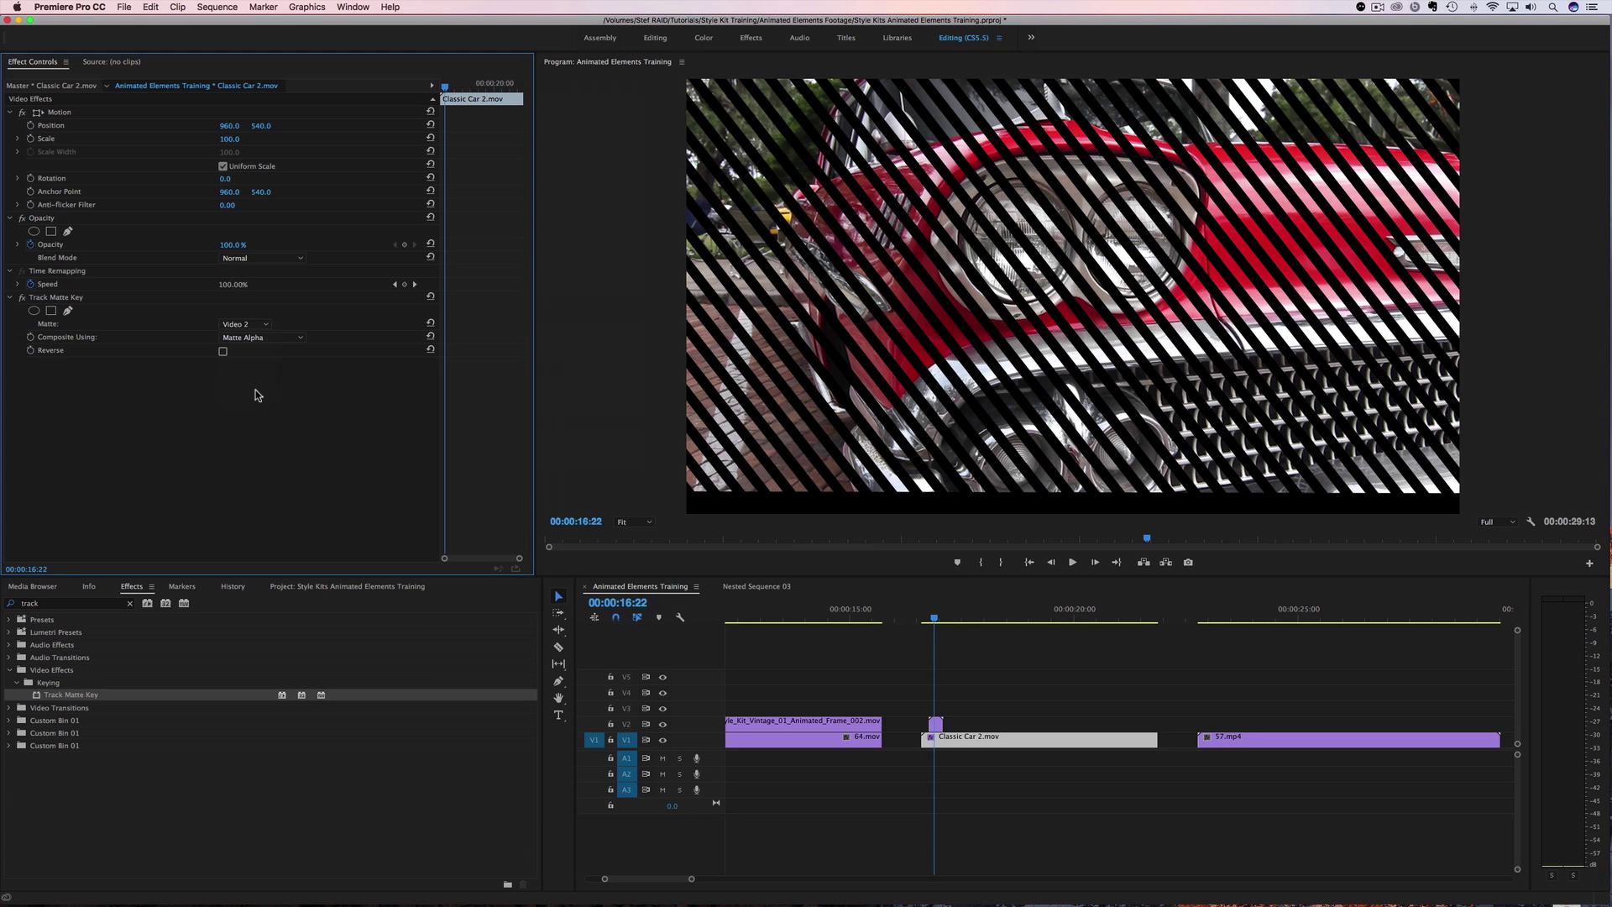
- Toggle the Track Matte Key effect off and on repeatedly to compare the car footage with and without the matte
{"action": "left_click", "coordinate": [22, 298]}
{"action": "left_click", "coordinate": [22, 298]}
{"action": "left_click", "coordinate": [22, 298]}
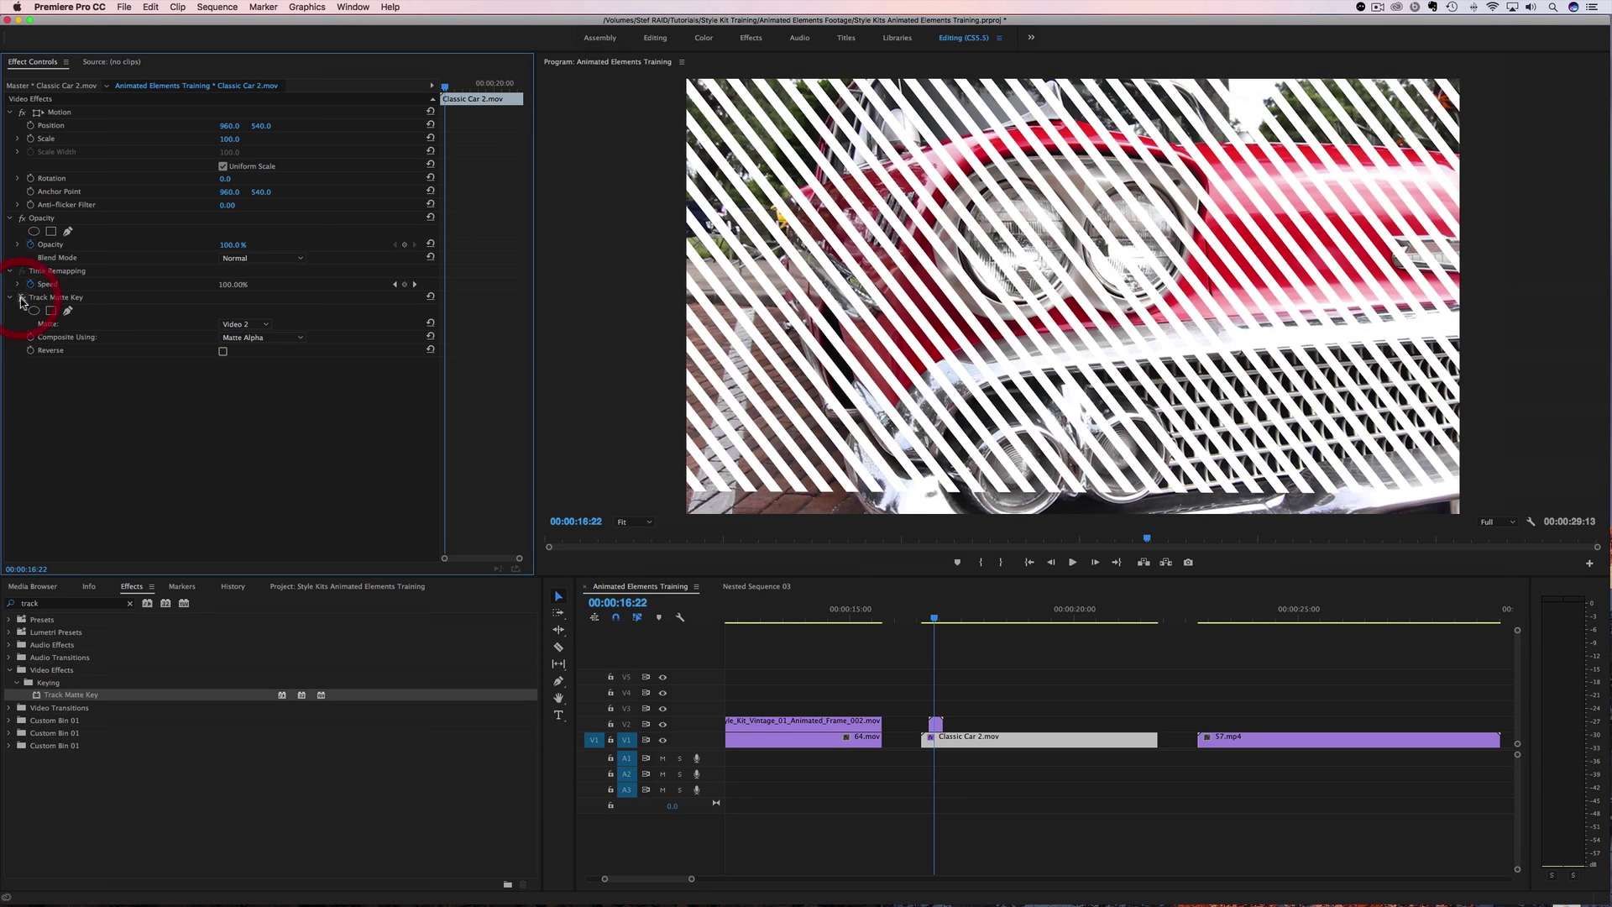
{"action": "left_click", "coordinate": [22, 298]}
{"action": "left_click", "coordinate": [22, 298]}
{"action": "left_click", "coordinate": [22, 298]}
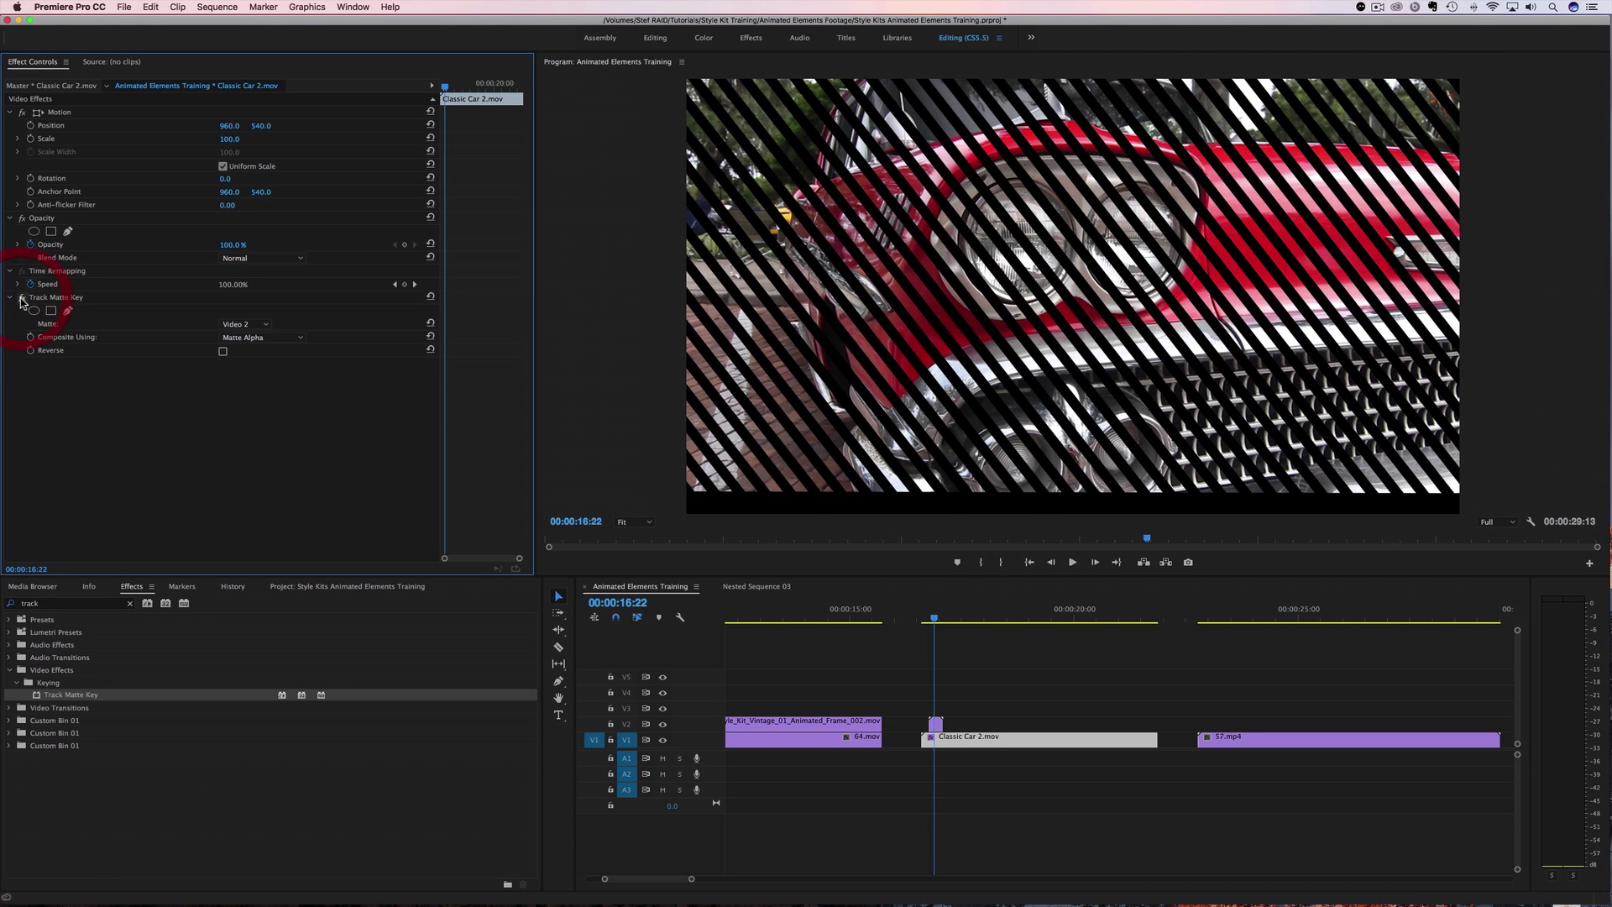
{"action": "left_click", "coordinate": [22, 298]}
{"action": "left_click", "coordinate": [21, 298]}
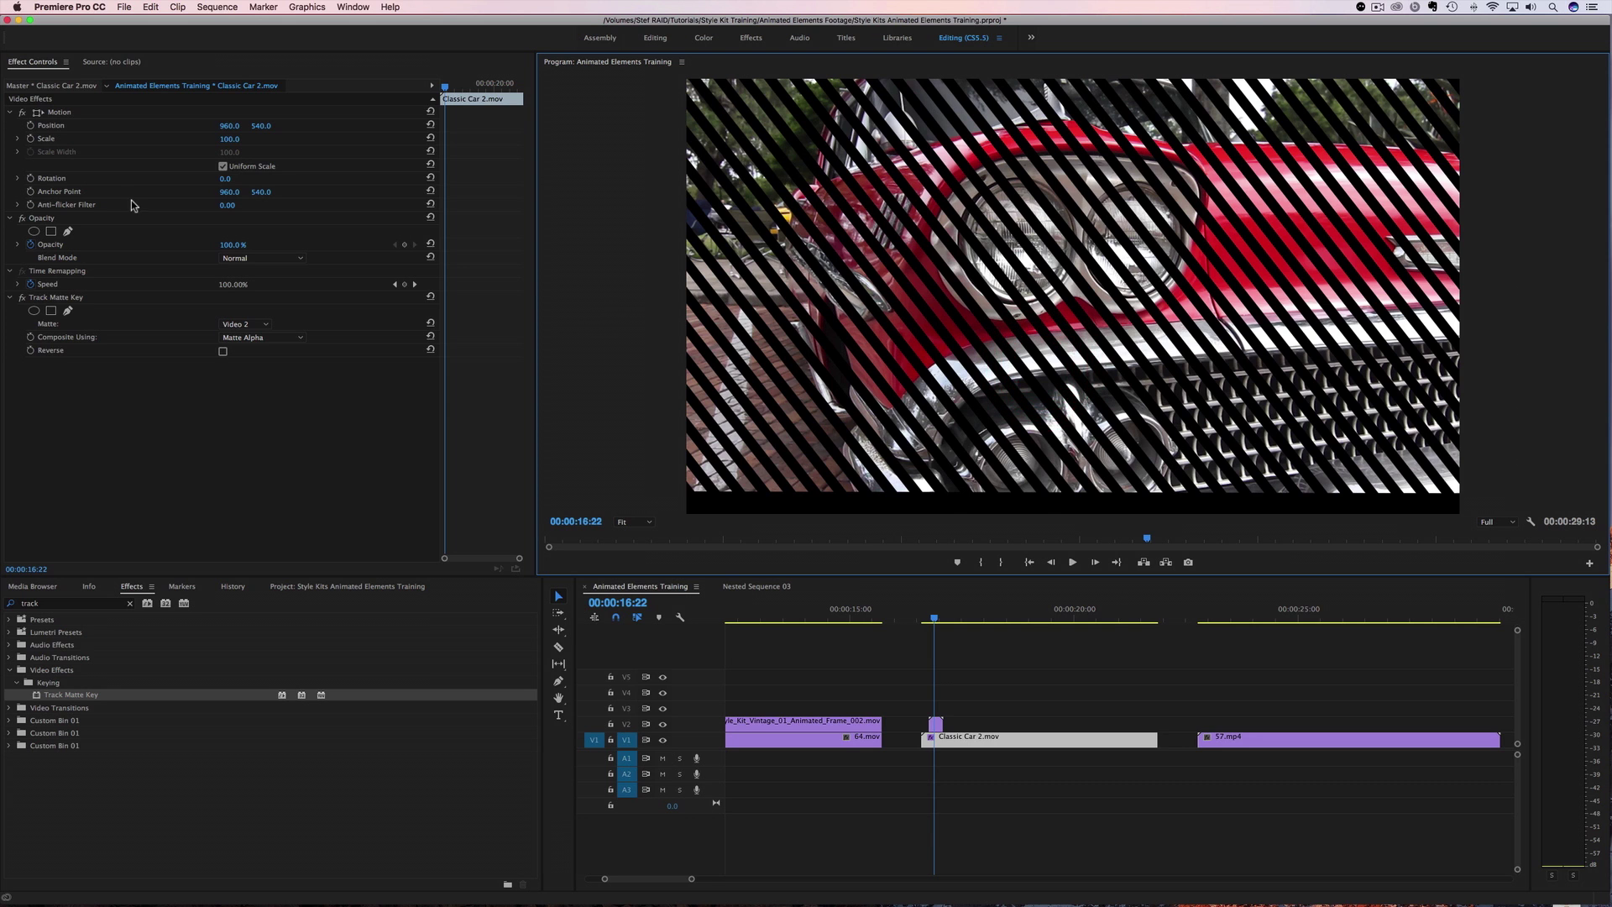
{"action": "left_click", "coordinate": [22, 298]}
{"action": "left_click", "coordinate": [22, 298]}
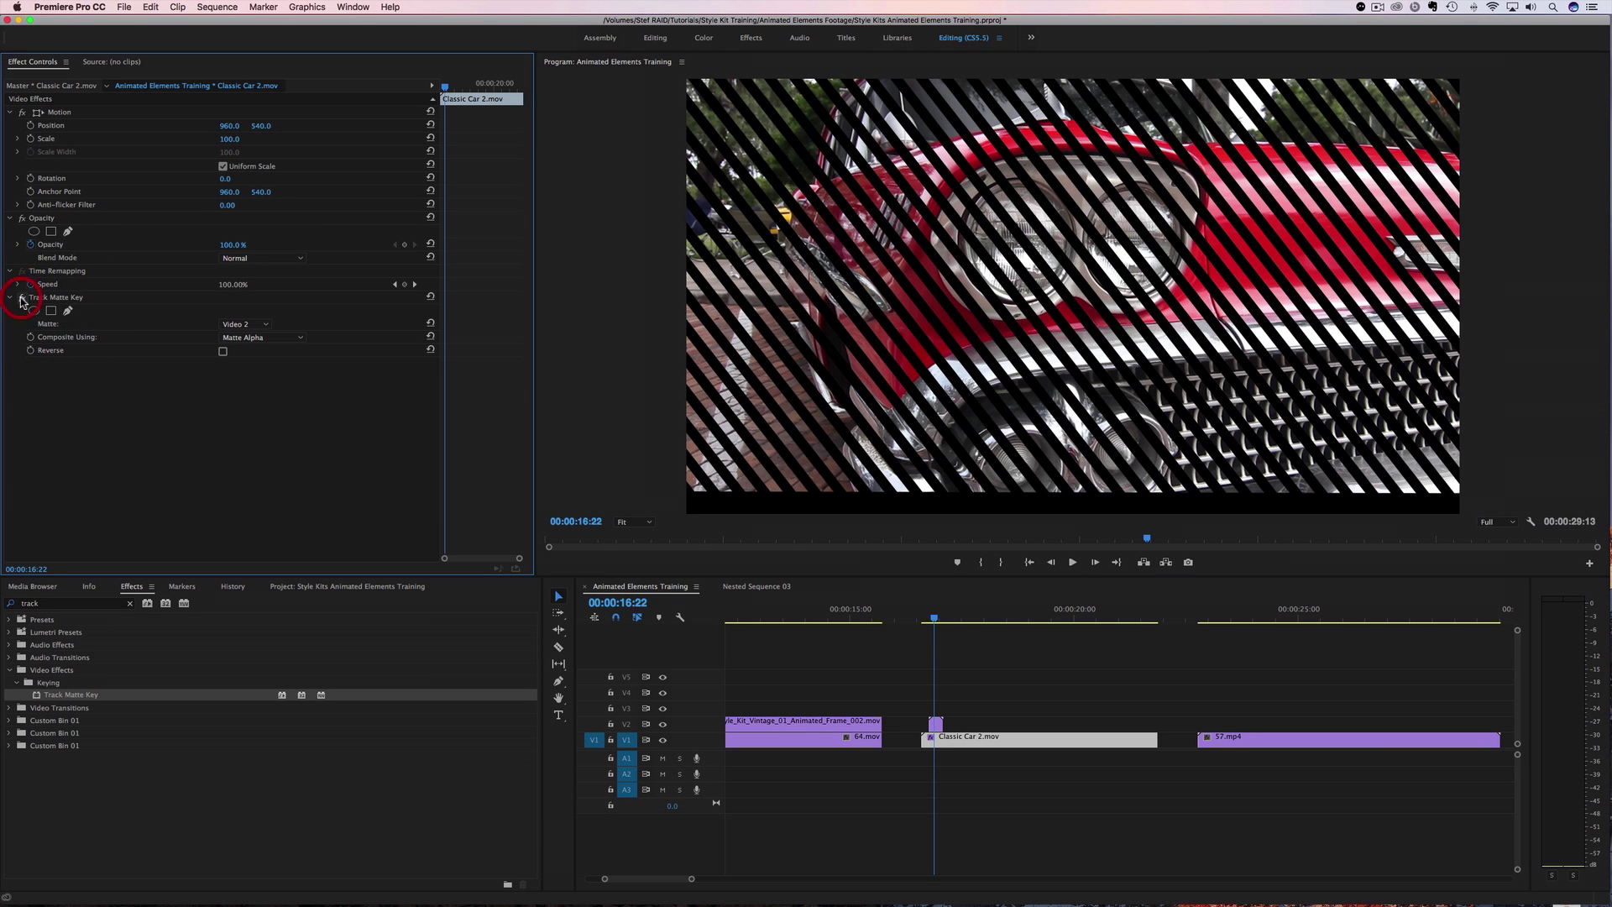
{"action": "left_click", "coordinate": [22, 298]}
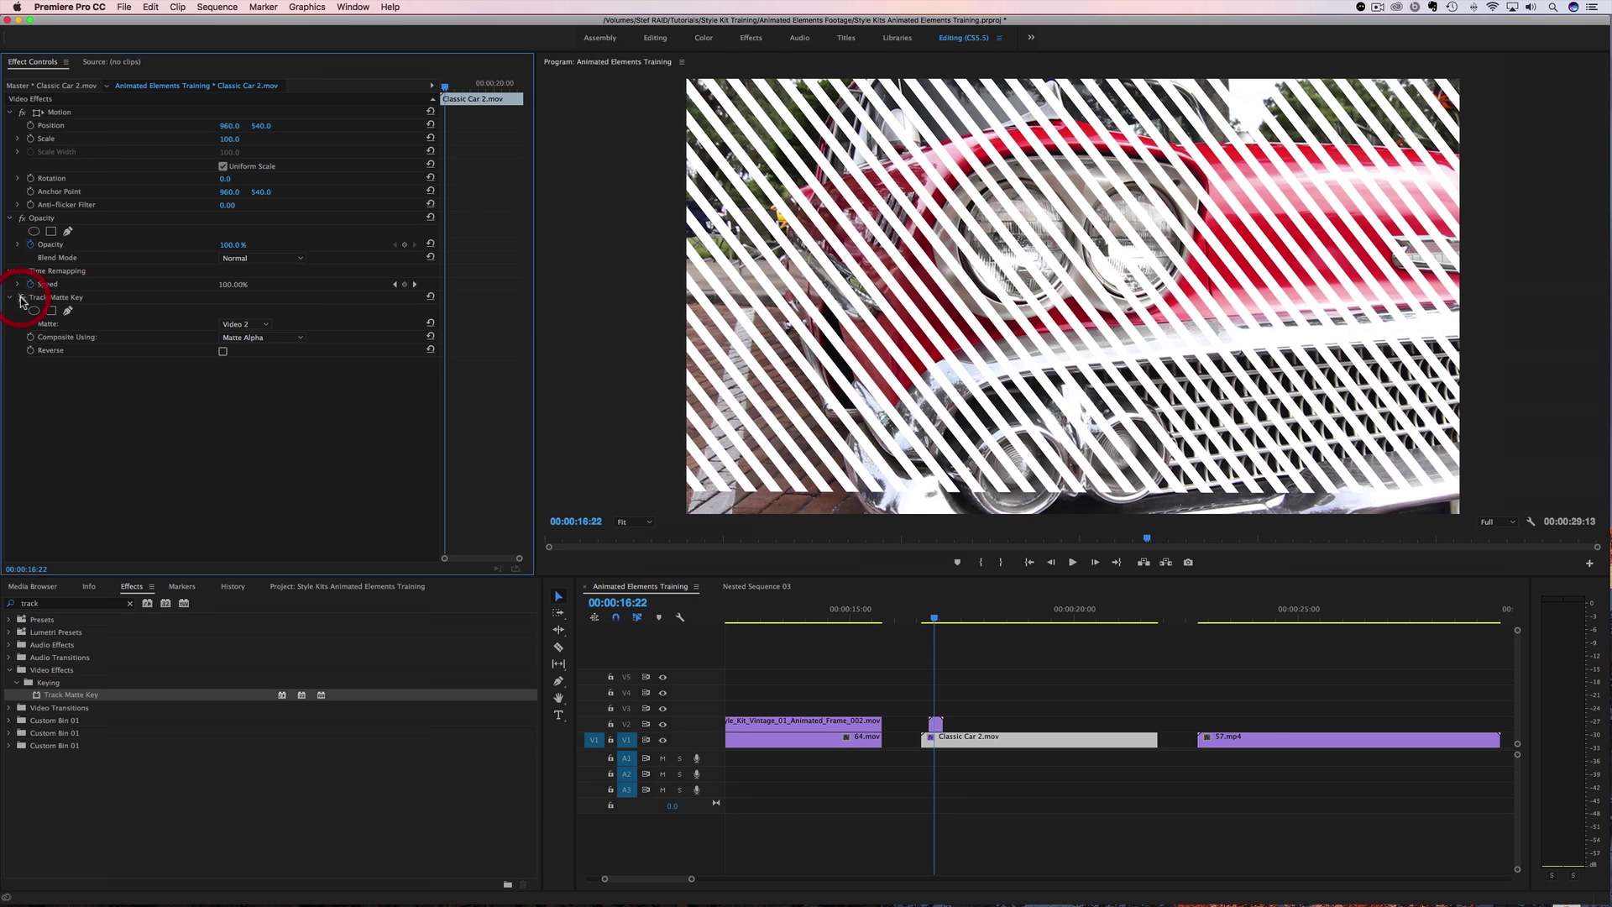
{"action": "left_click", "coordinate": [22, 298]}
{"action": "left_click", "coordinate": [22, 298]}
{"action": "left_click", "coordinate": [22, 298]}
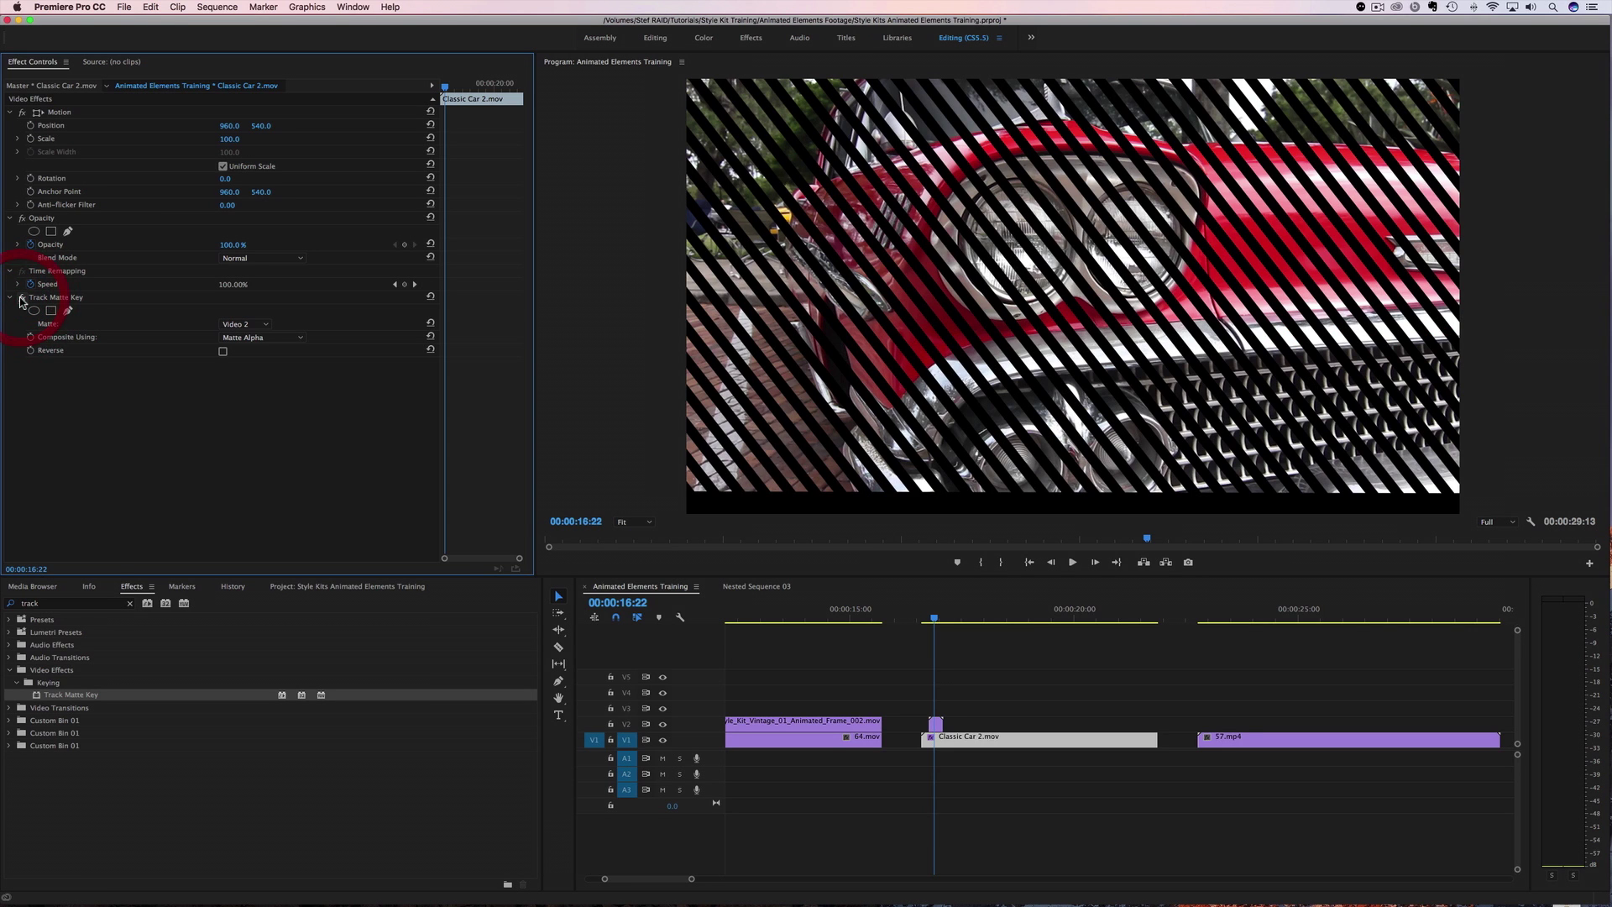
- Duplicate the short stripes clip on V2 so that the copy sits just after the original
{"action": "mouse_move", "coordinate": [929, 621]}
{"action": "left_mouse_down"}
{"action": "mouse_move", "coordinate": [966, 621]}
{"action": "mouse_move", "coordinate": [917, 621]}
{"action": "mouse_move", "coordinate": [950, 621]}
{"action": "mouse_move", "coordinate": [936, 621]}
{"action": "left_mouse_up"}
{"action": "left_click", "coordinate": [936, 723]}
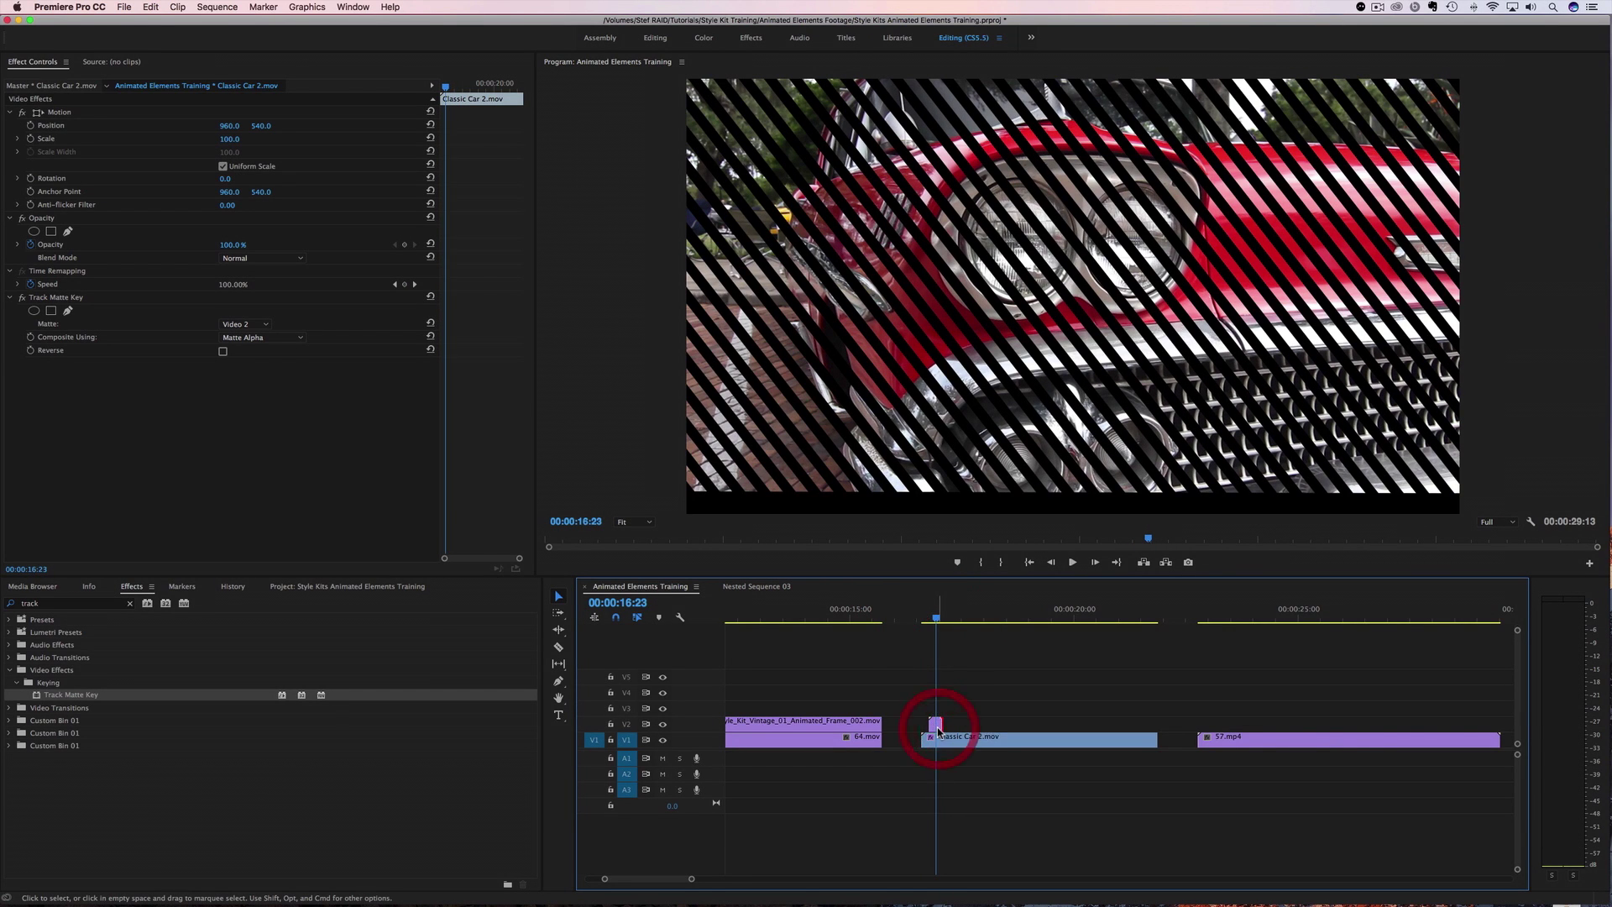
{"action": "left_click_drag", "start_coordinate": [938, 724], "coordinate": [958, 727]}
{"action": "key", "text": "Down"}
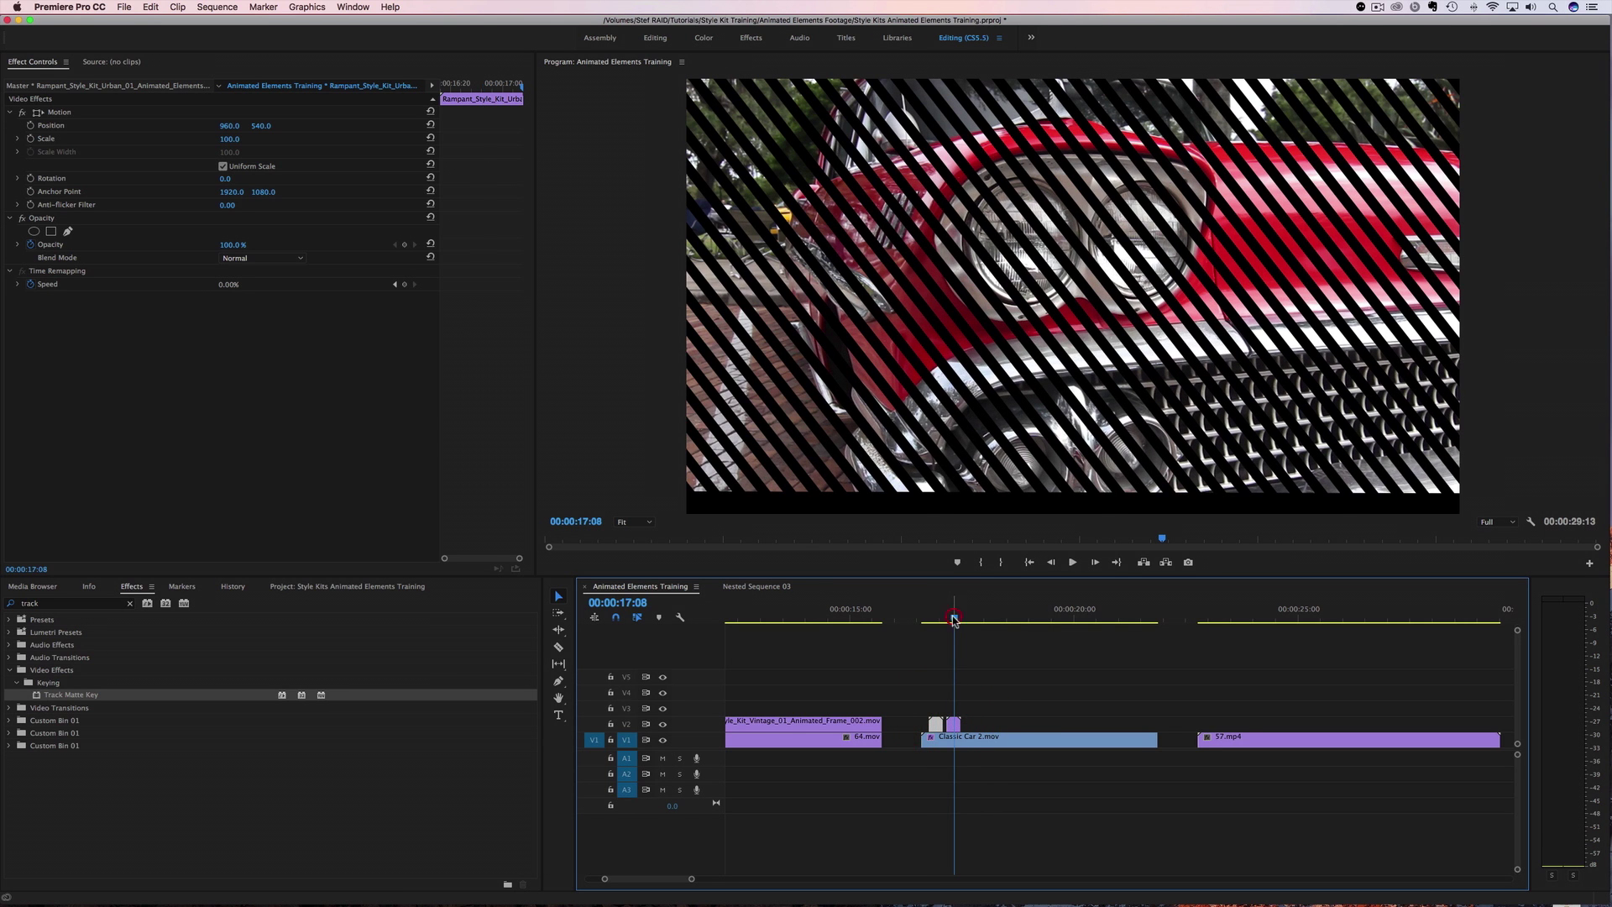
- Set the scale of the second stripes clip on V2 to 52
{"action": "left_click_drag", "start_coordinate": [226, 140], "coordinate": [192, 140]}
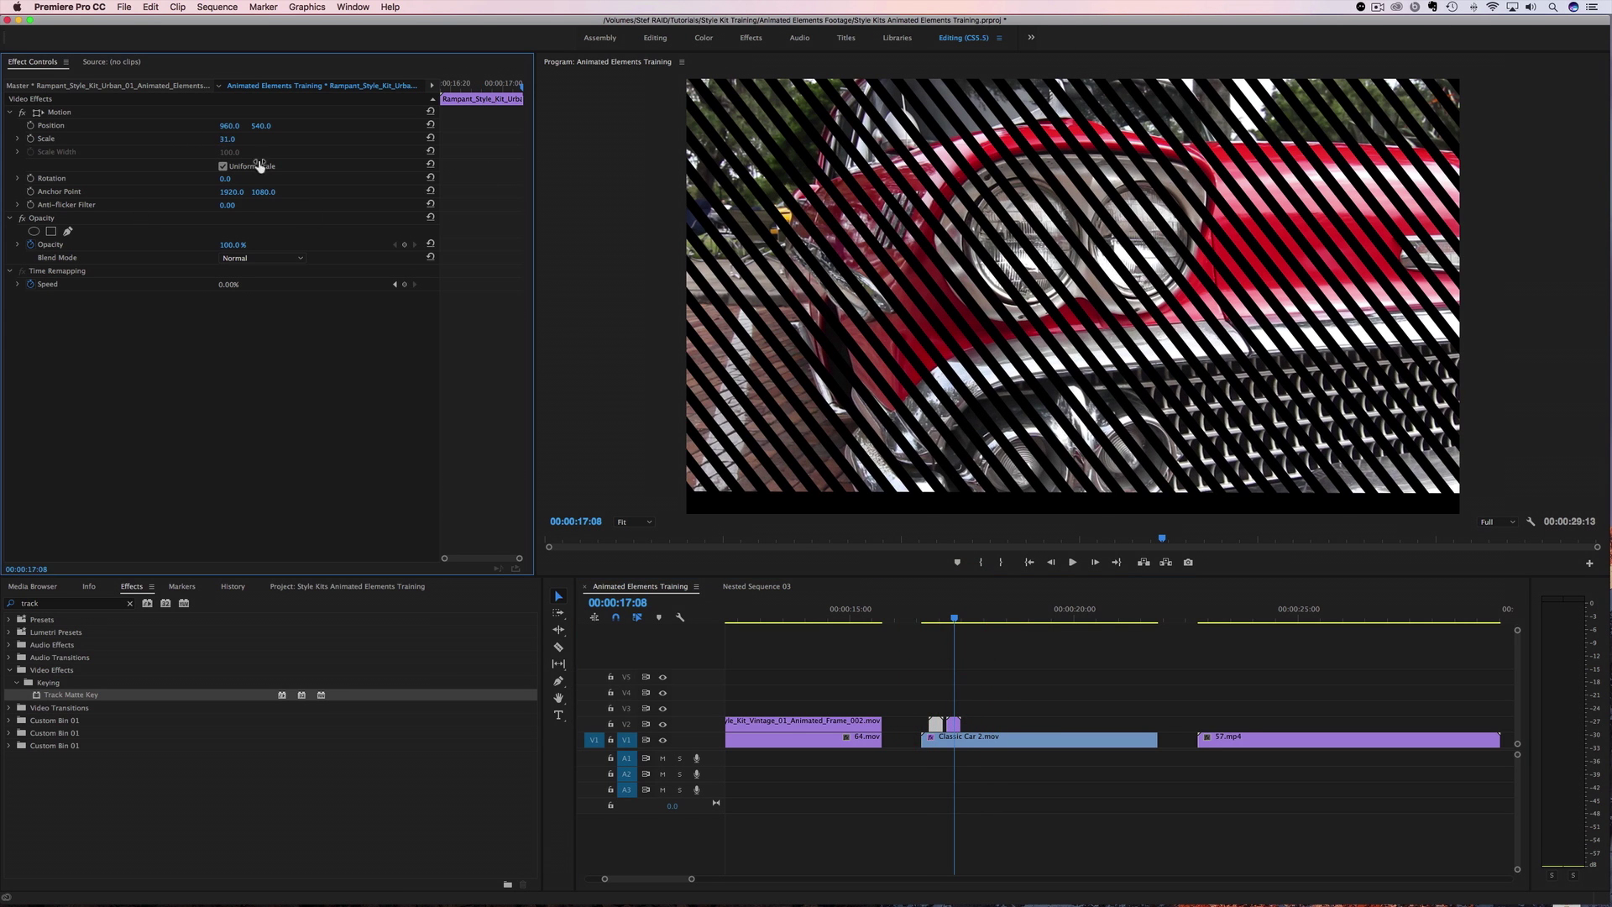
{"action": "left_click", "coordinate": [953, 620]}
{"action": "left_click", "coordinate": [955, 725]}
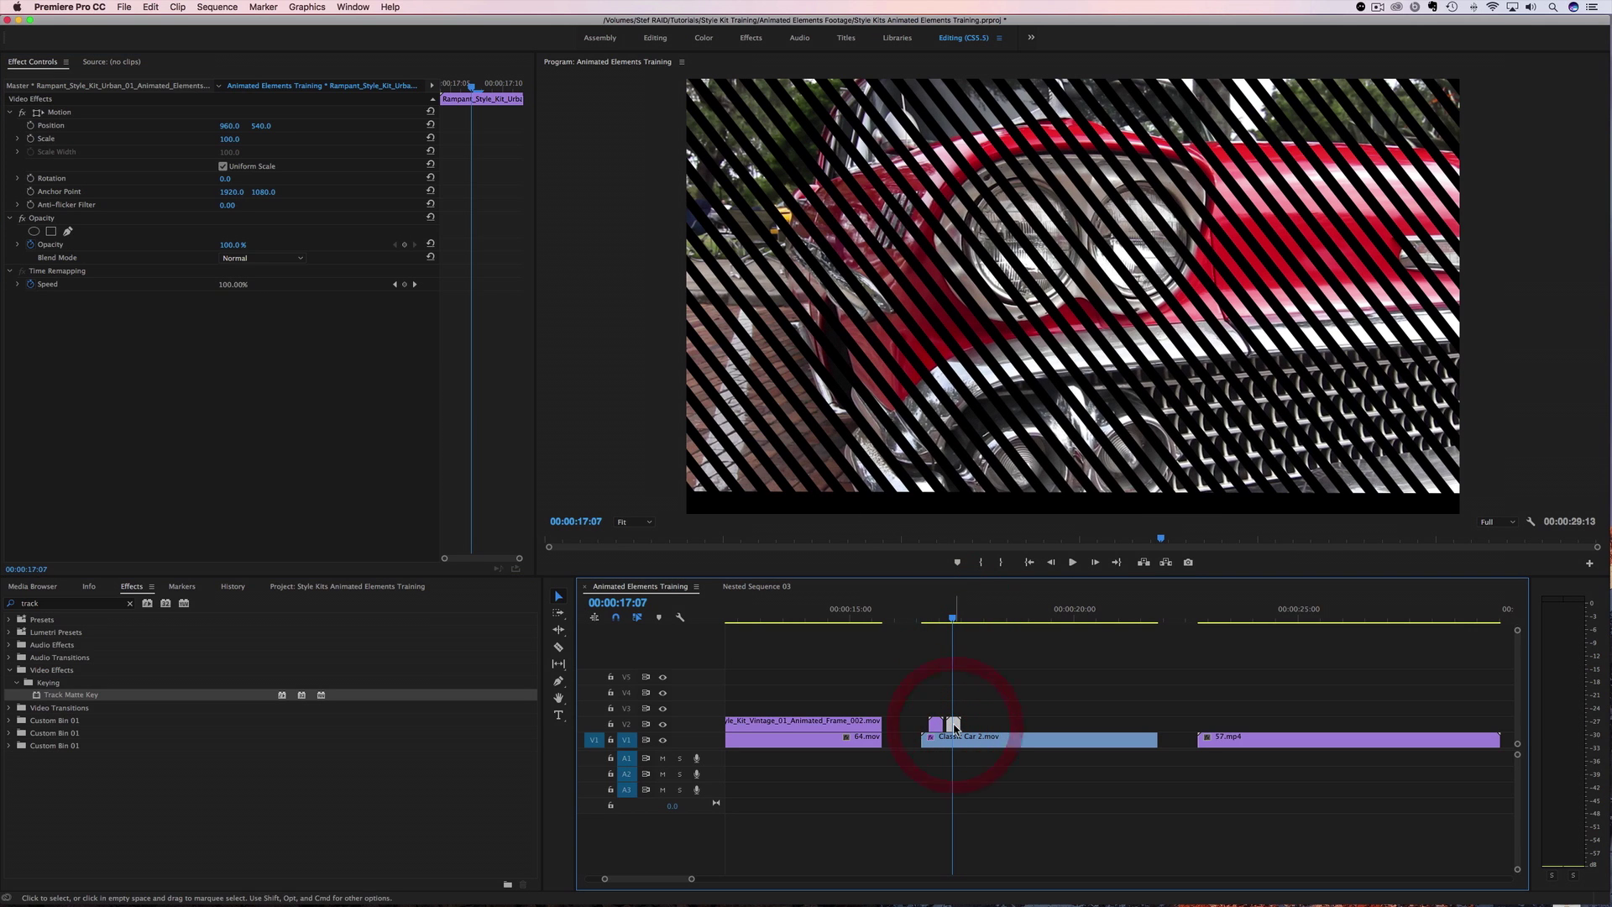
{"action": "left_click", "coordinate": [954, 724]}
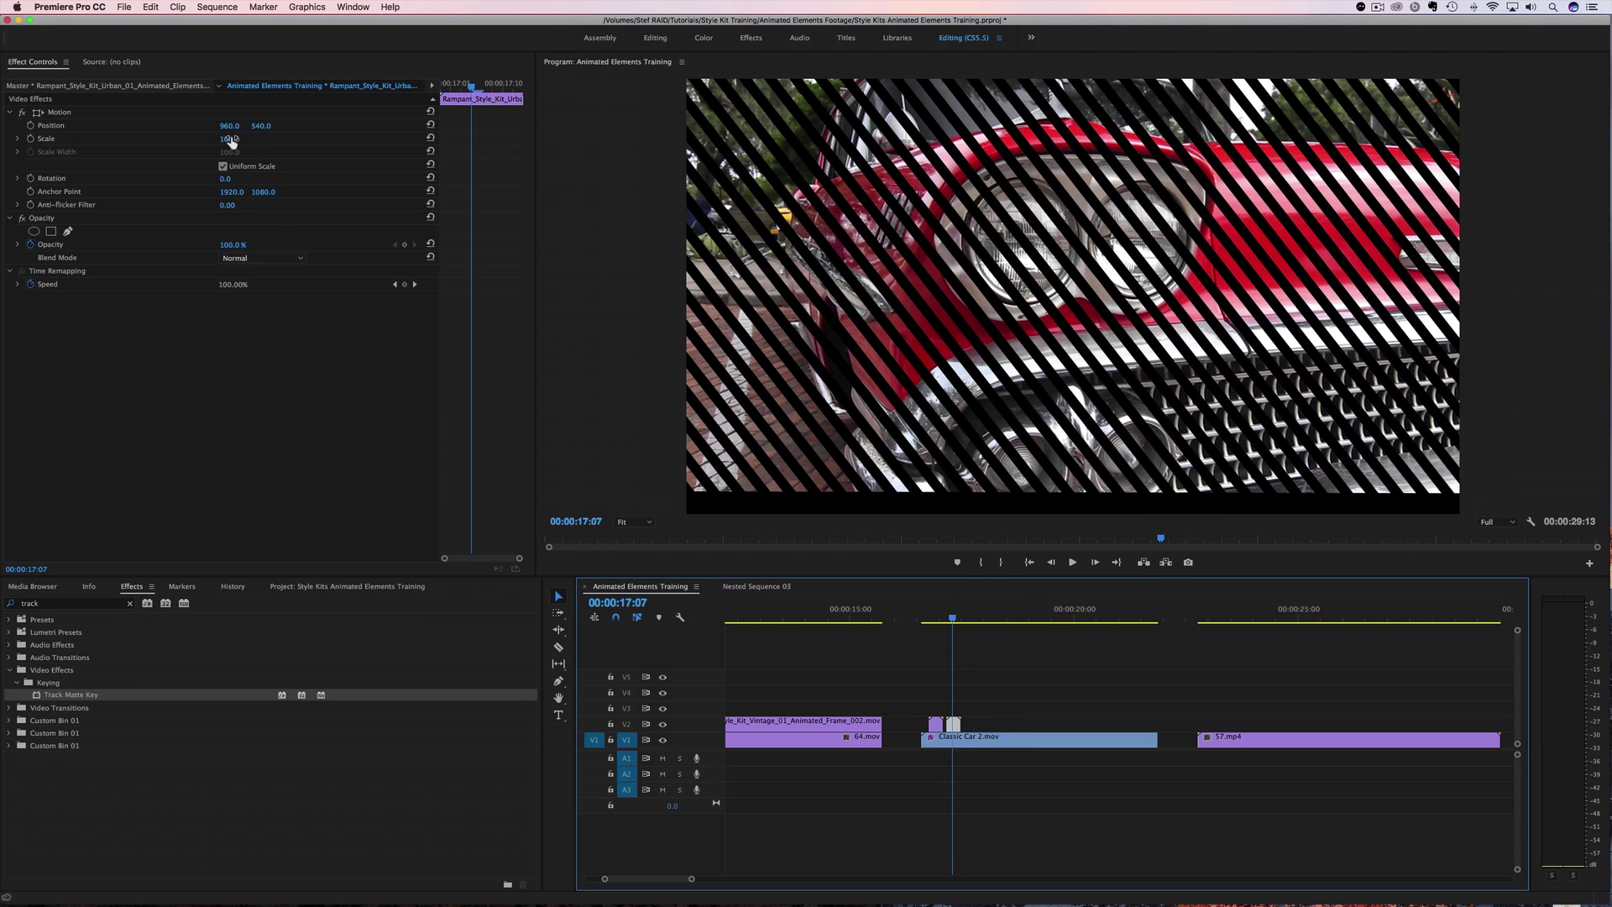
{"action": "left_click_drag", "start_coordinate": [231, 141], "coordinate": [188, 141]}
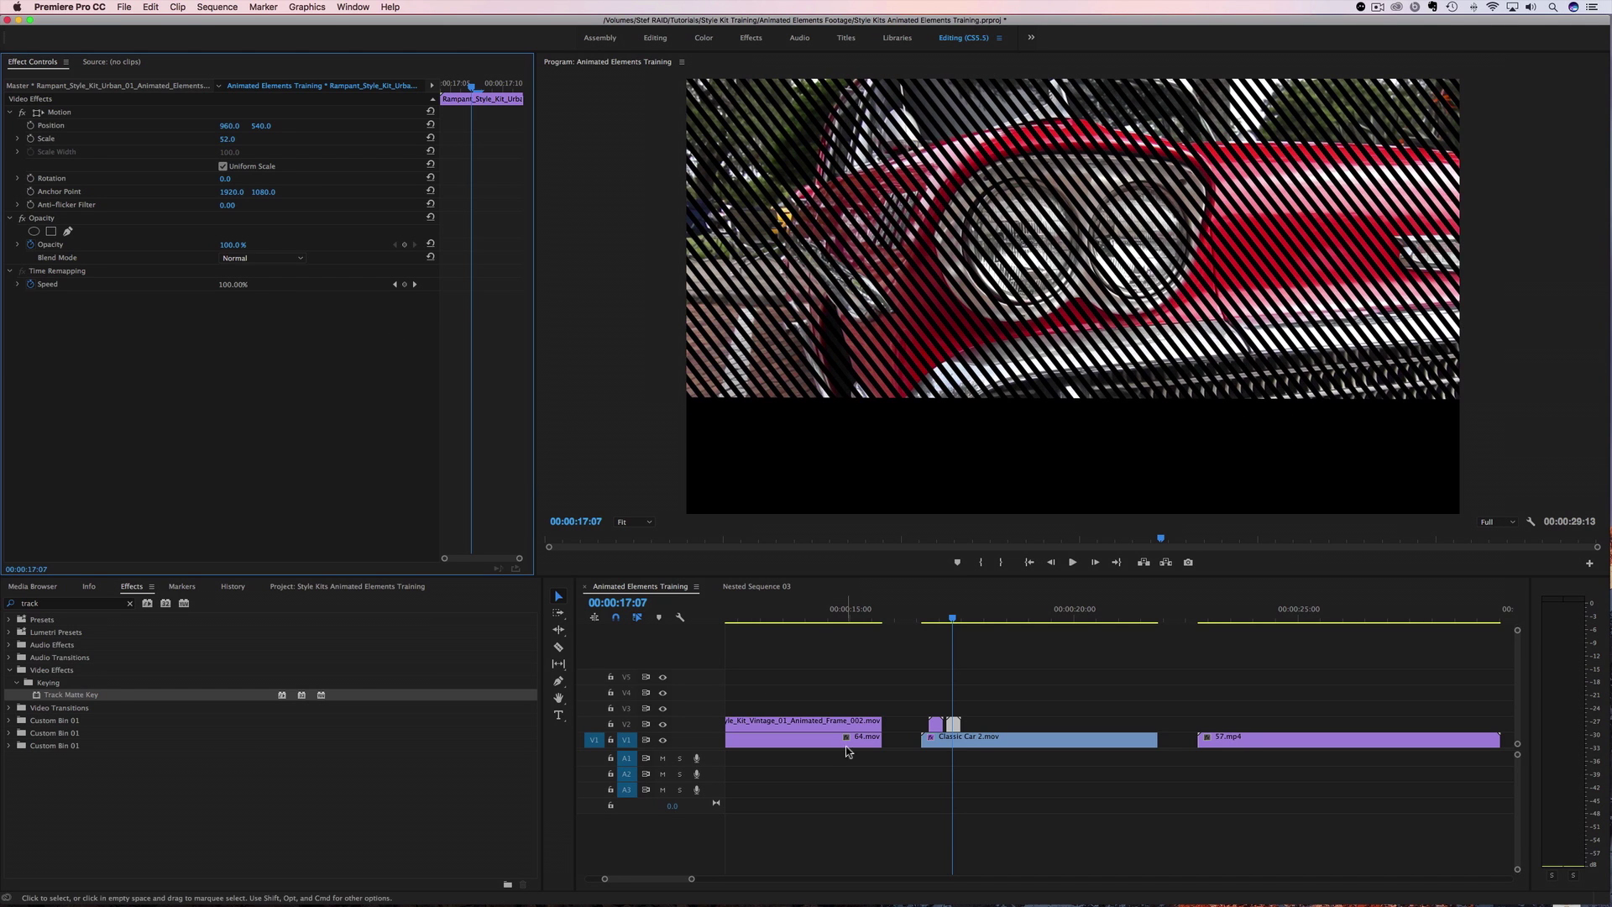
- Duplicate the second stripes clip just after it on V2 and set the new copy's scale to 89
{"action": "left_click_drag", "start_coordinate": [953, 730], "coordinate": [972, 727]}
{"action": "left_click_drag", "start_coordinate": [965, 619], "coordinate": [970, 619]}
{"action": "left_click_drag", "start_coordinate": [228, 139], "coordinate": [259, 139]}
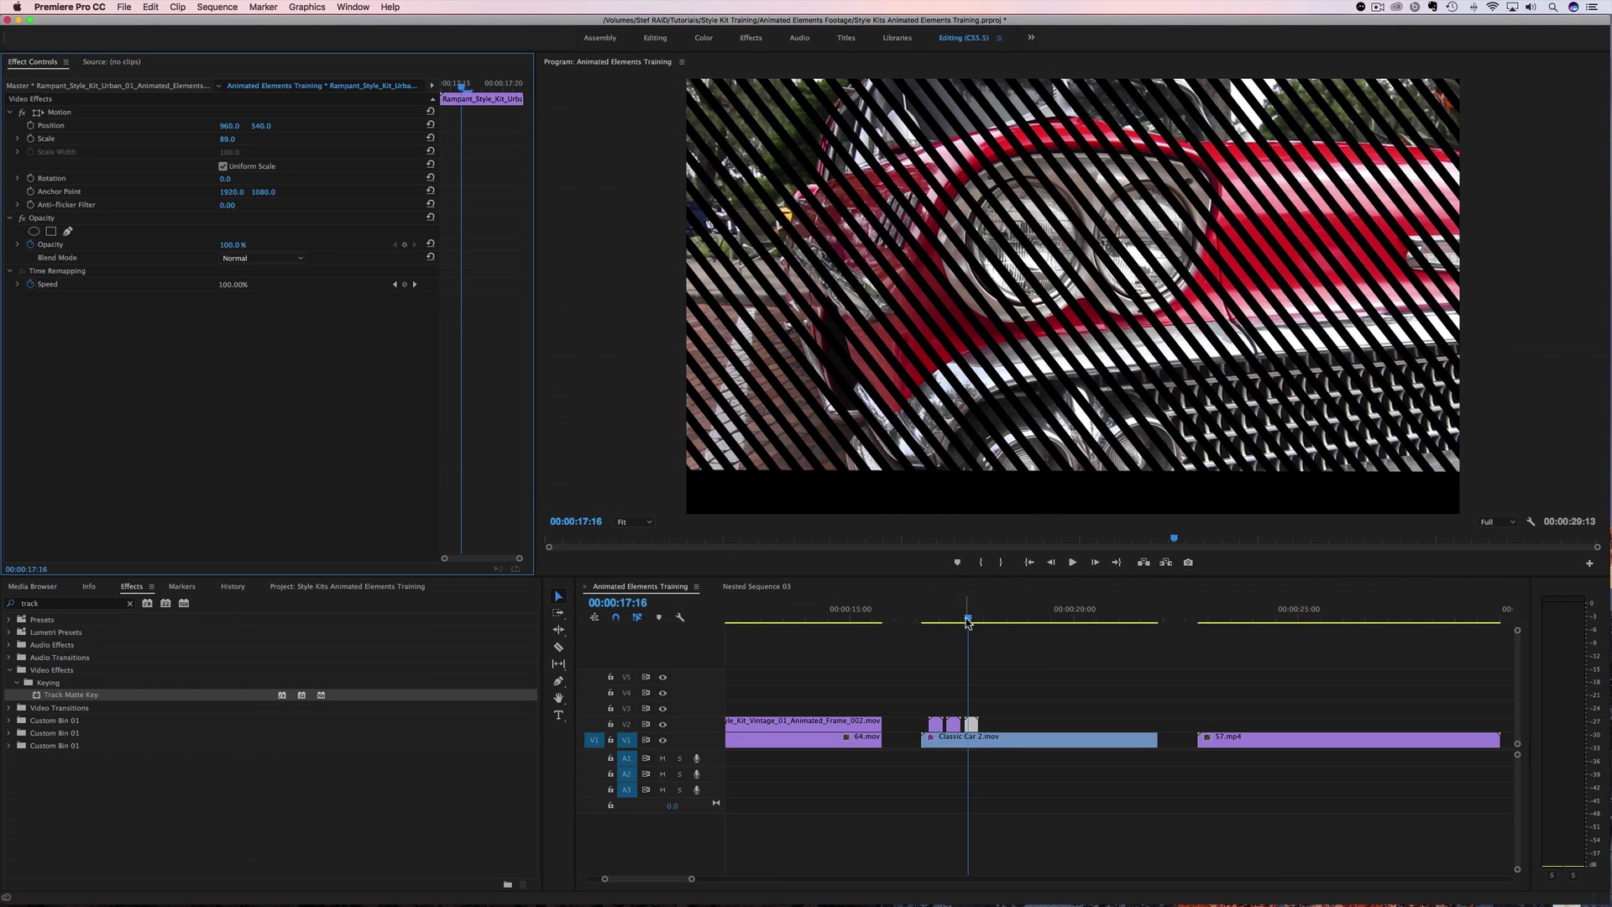
- Play back the three matte clips over the car footage twice from the start of Classic Car 2.mov
{"action": "left_click", "coordinate": [921, 619]}
{"action": "key", "text": "space"}
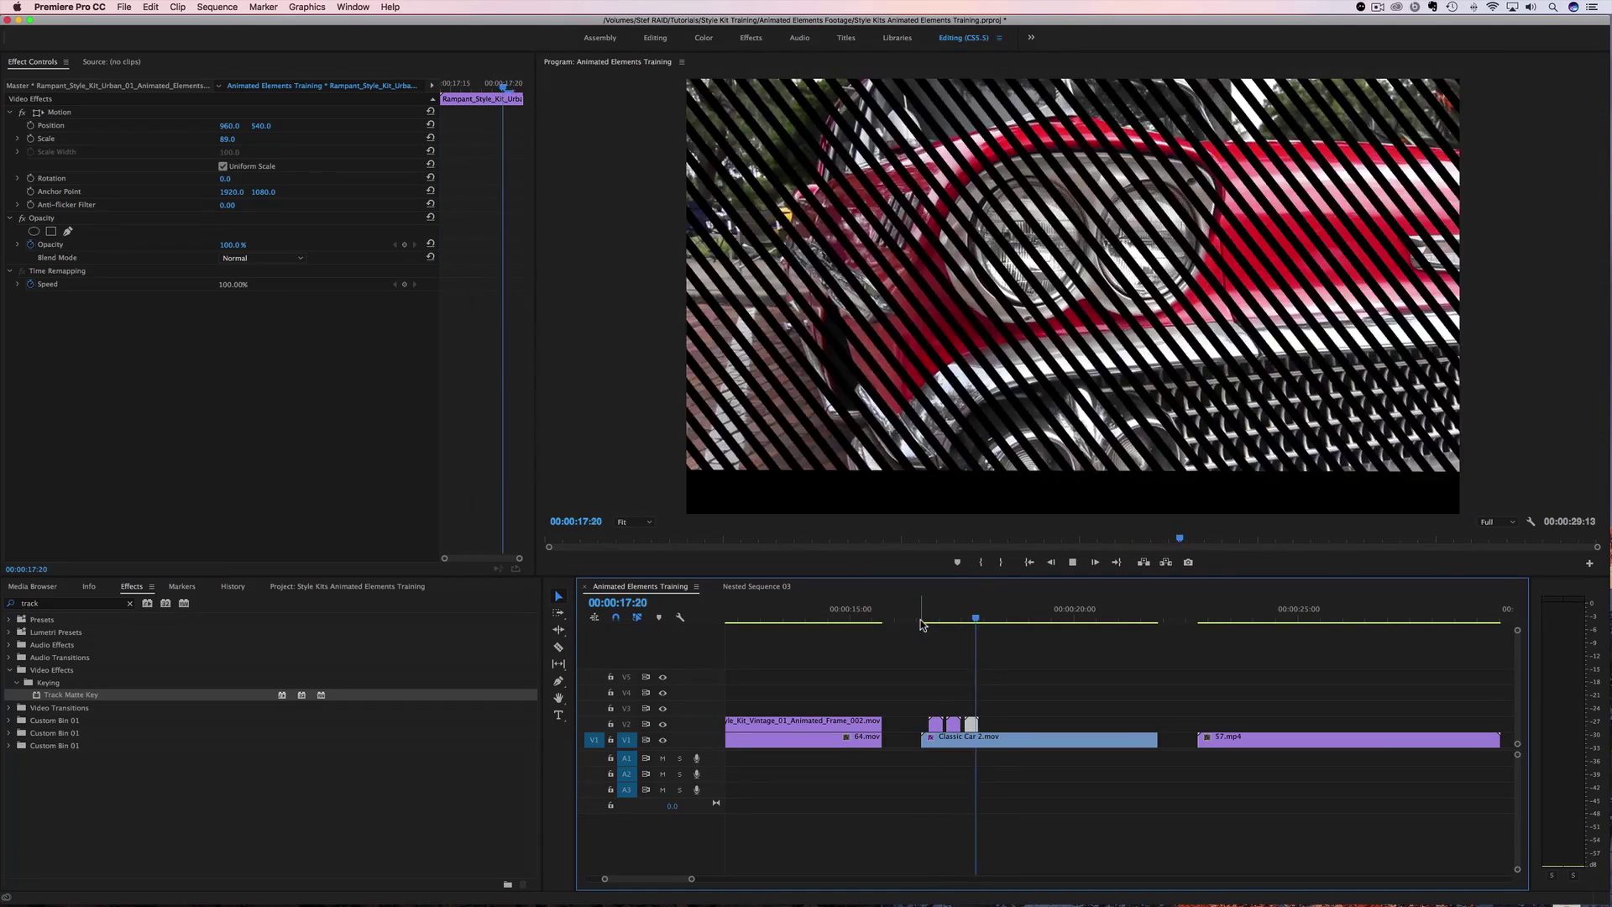
{"action": "key", "text": "space"}
{"action": "left_click", "coordinate": [920, 620]}
{"action": "key", "text": "space"}
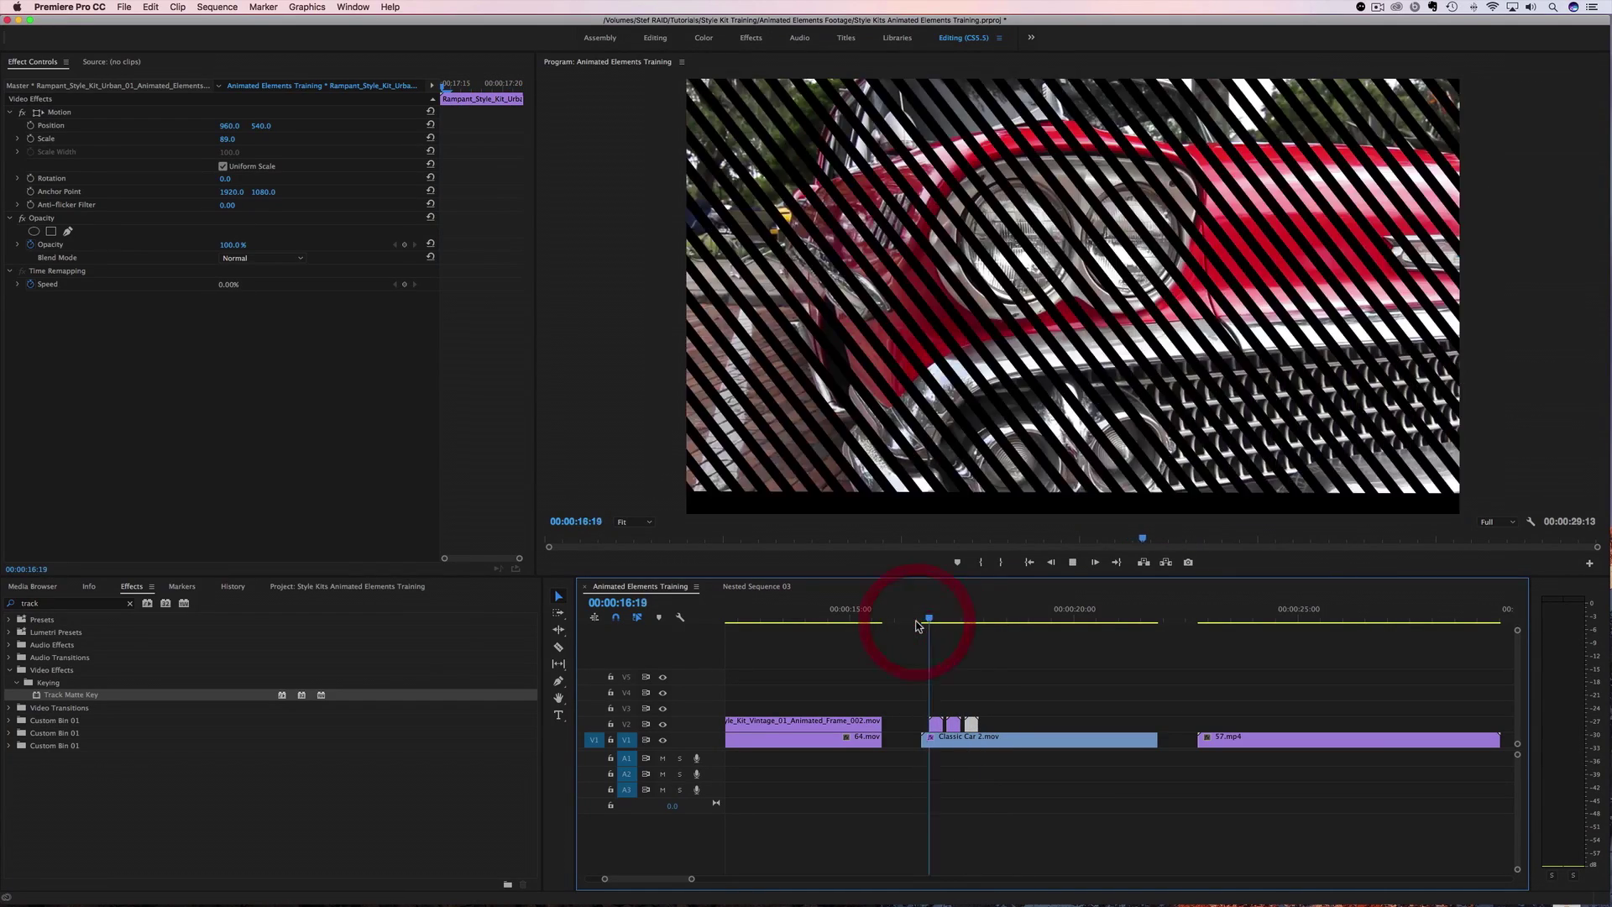
{"action": "key", "text": "space"}
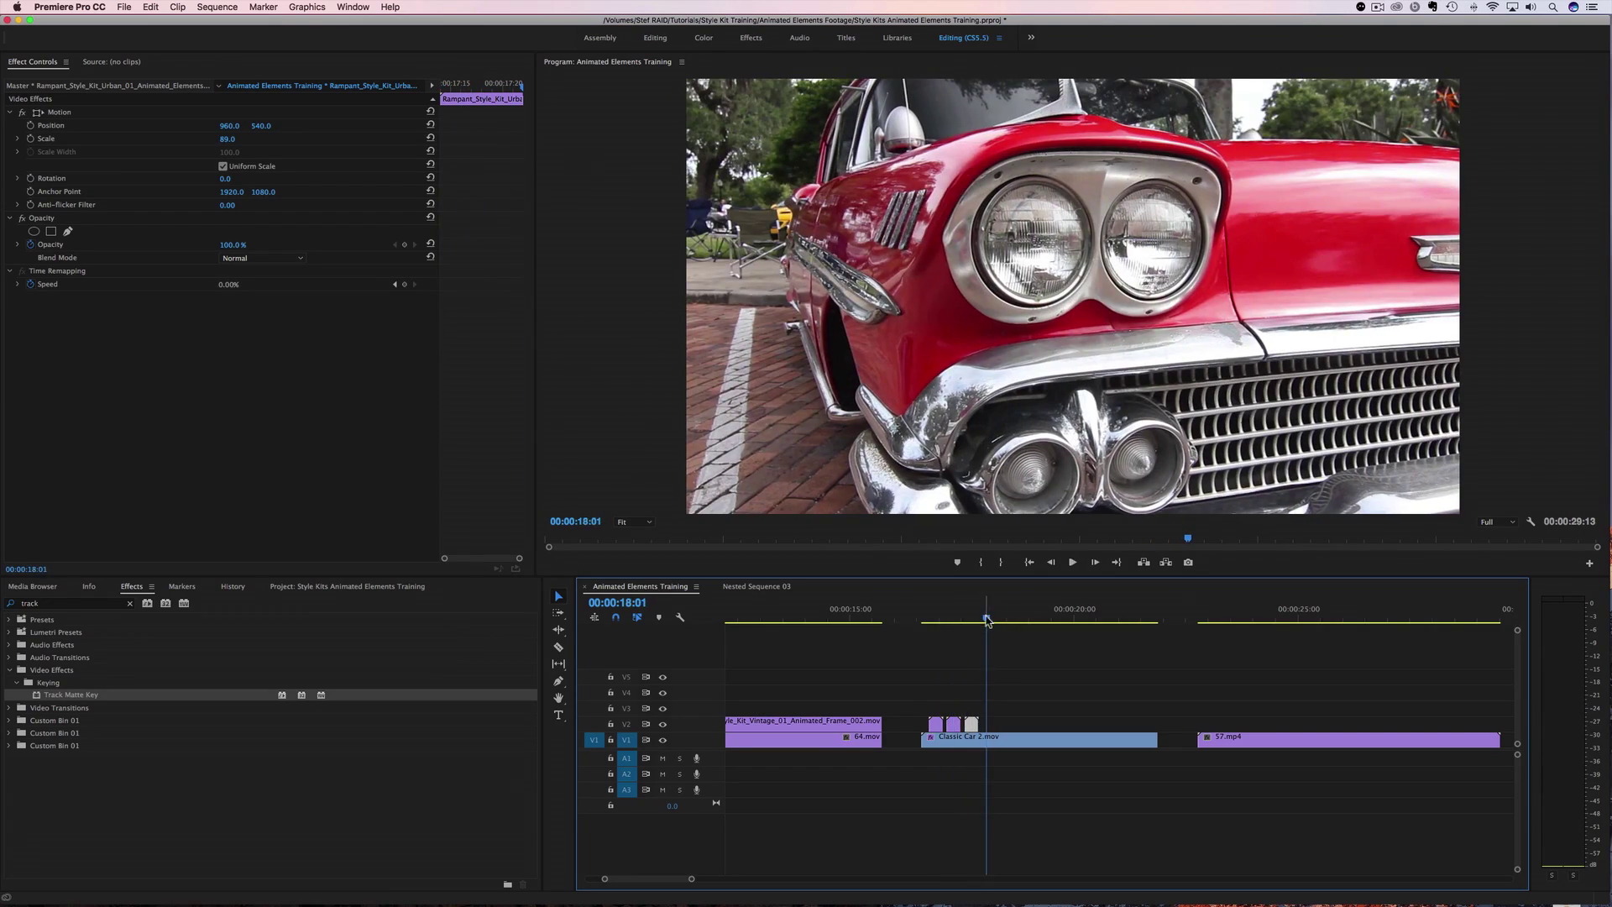
- Move the three short stripes clips above Classic Car 2.mov from V2 up to V4
{"action": "left_click_drag", "start_coordinate": [987, 620], "coordinate": [933, 622]}
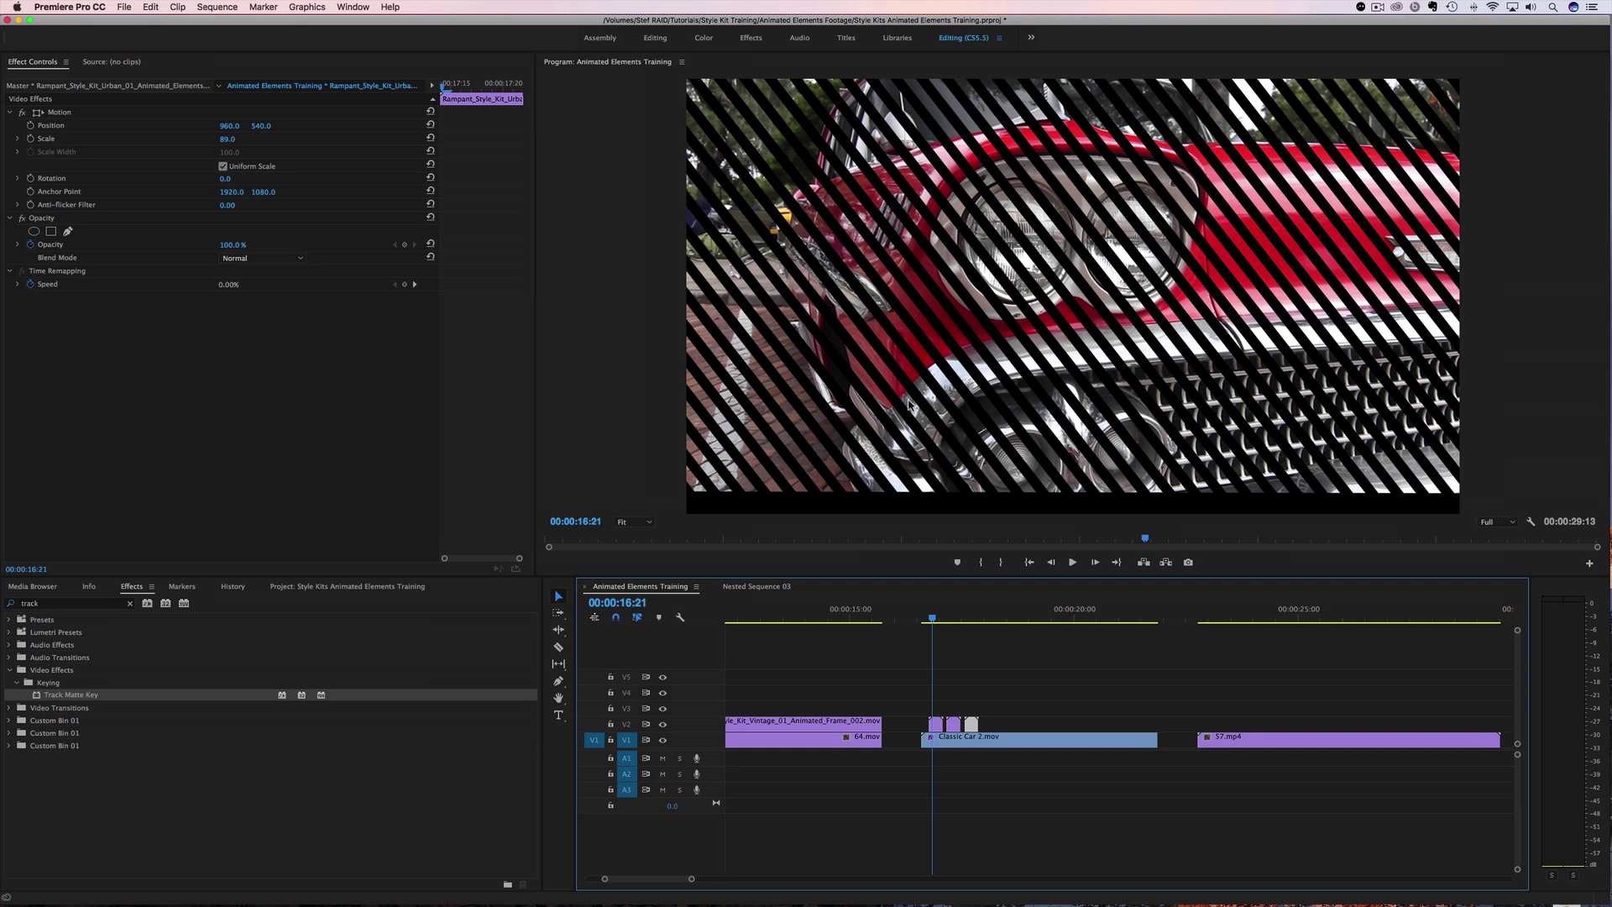
{"action": "left_click_drag", "start_coordinate": [911, 691], "coordinate": [993, 727]}
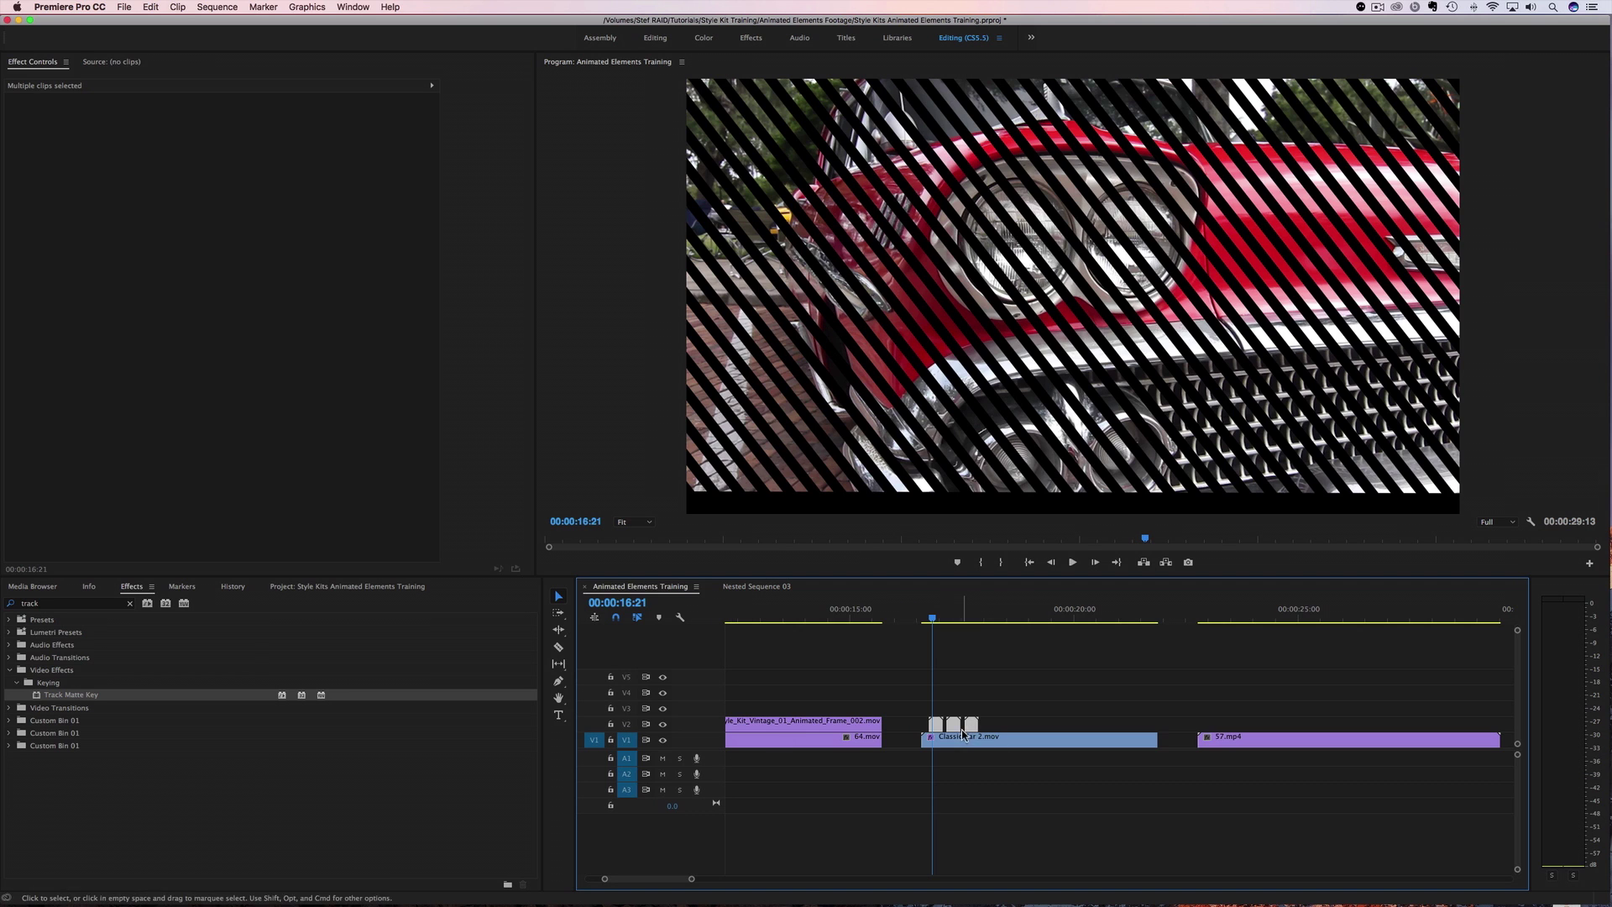
{"action": "left_click_drag", "start_coordinate": [963, 735], "coordinate": [957, 693]}
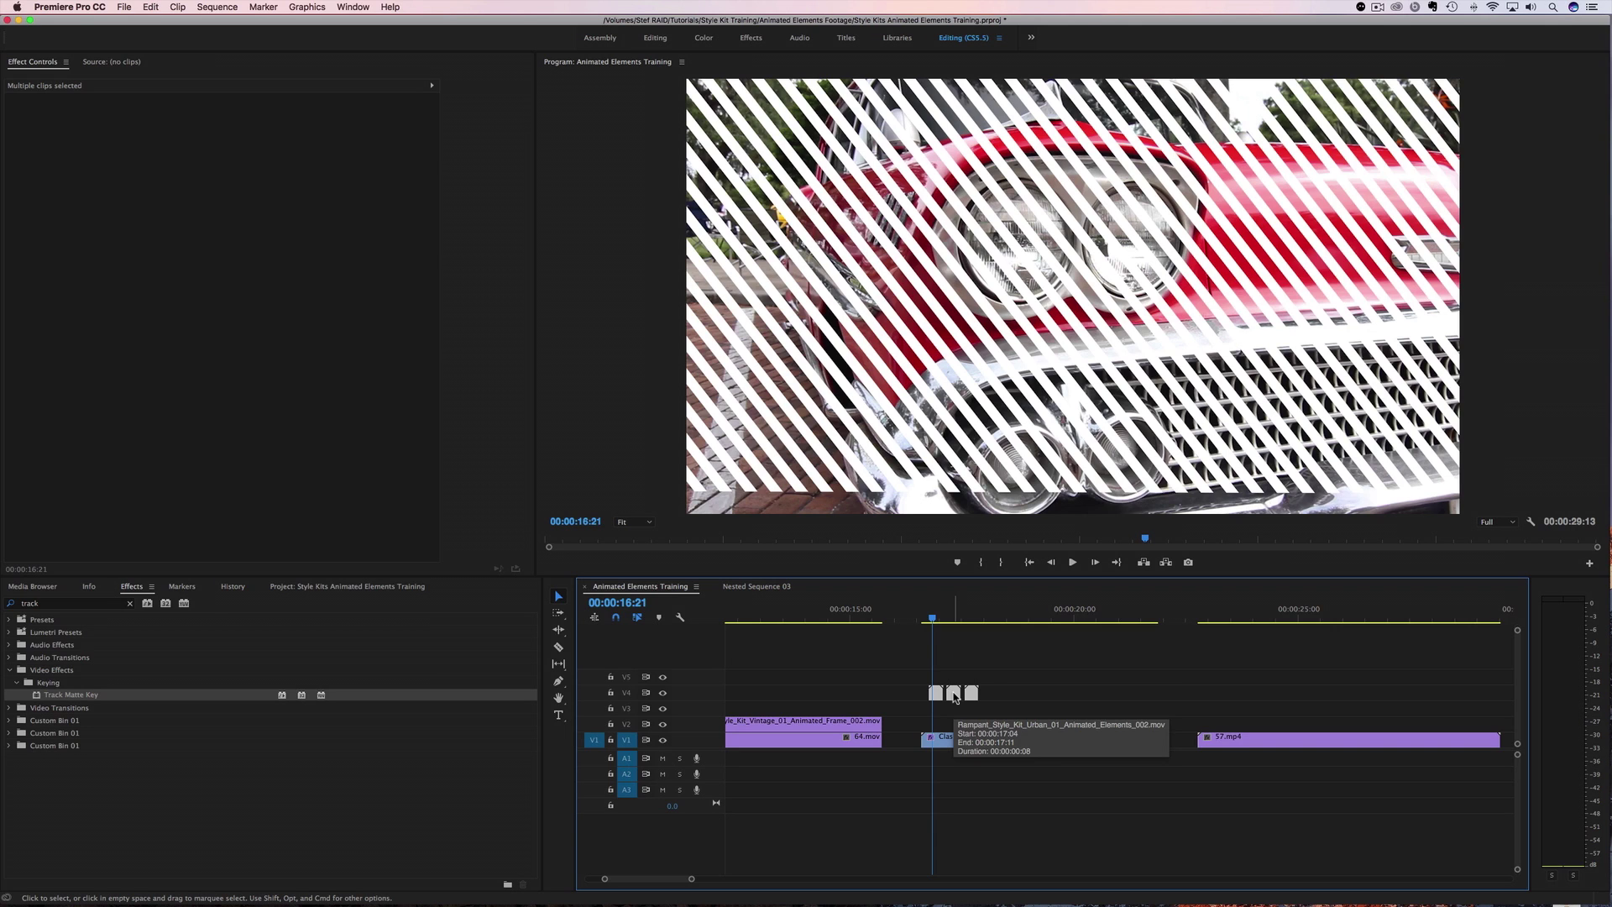
- Duplicate Classic Car 2.mov from V1 directly above onto V2 and set the copy's Track Matte Key matte to Video 4
{"action": "left_click", "coordinate": [953, 742]}
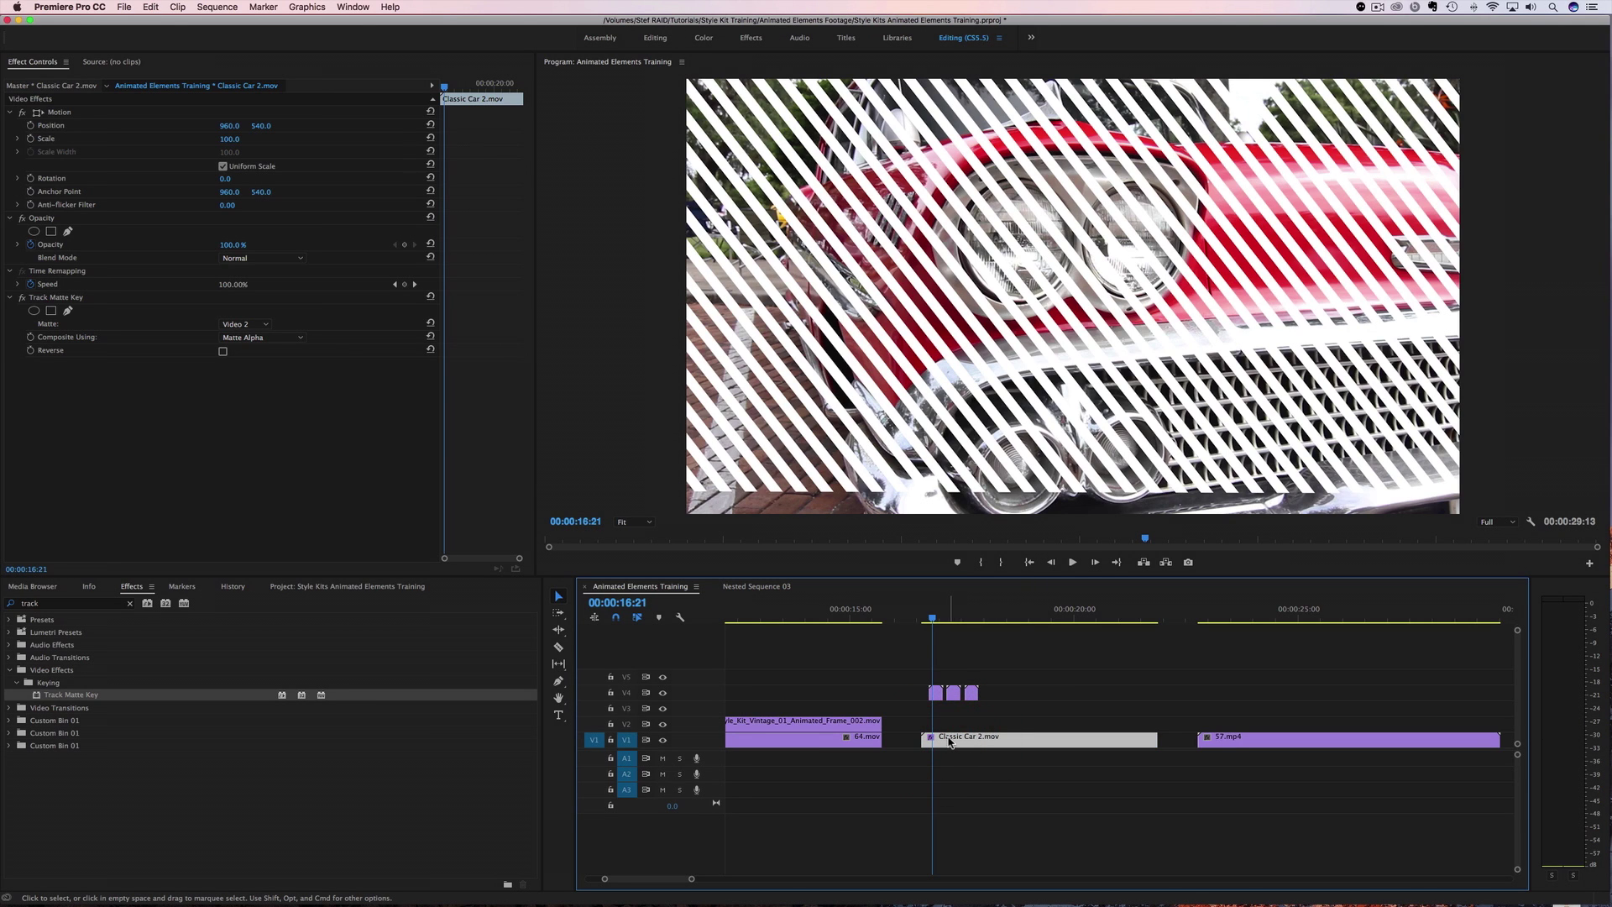
{"action": "left_click_drag", "start_coordinate": [948, 740], "coordinate": [948, 725]}
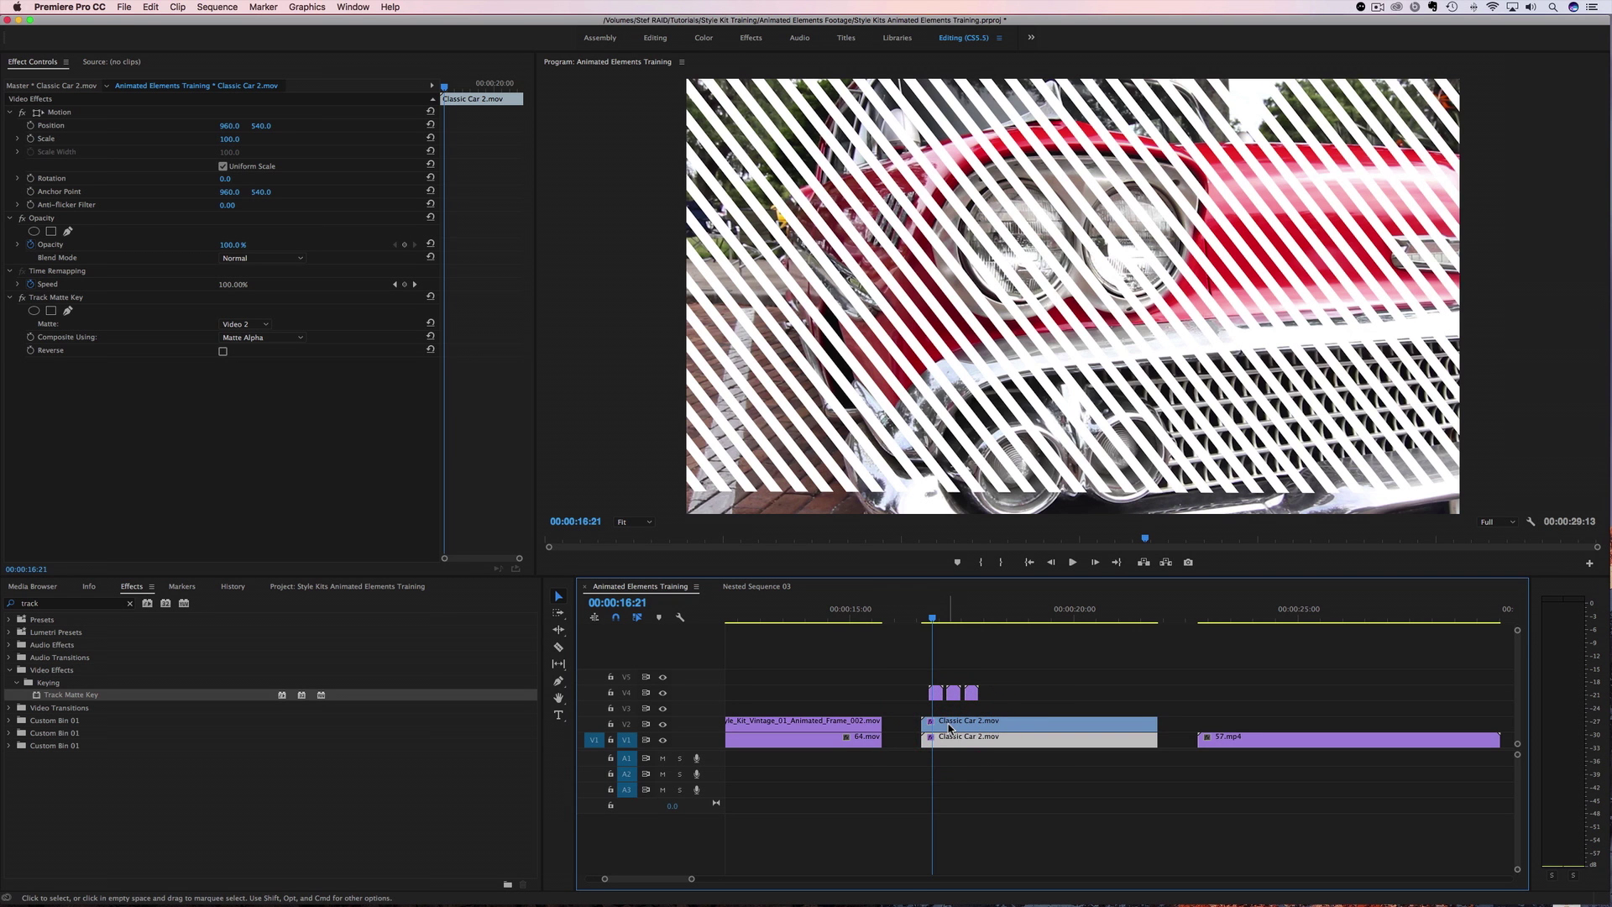
{"action": "left_click", "coordinate": [951, 737]}
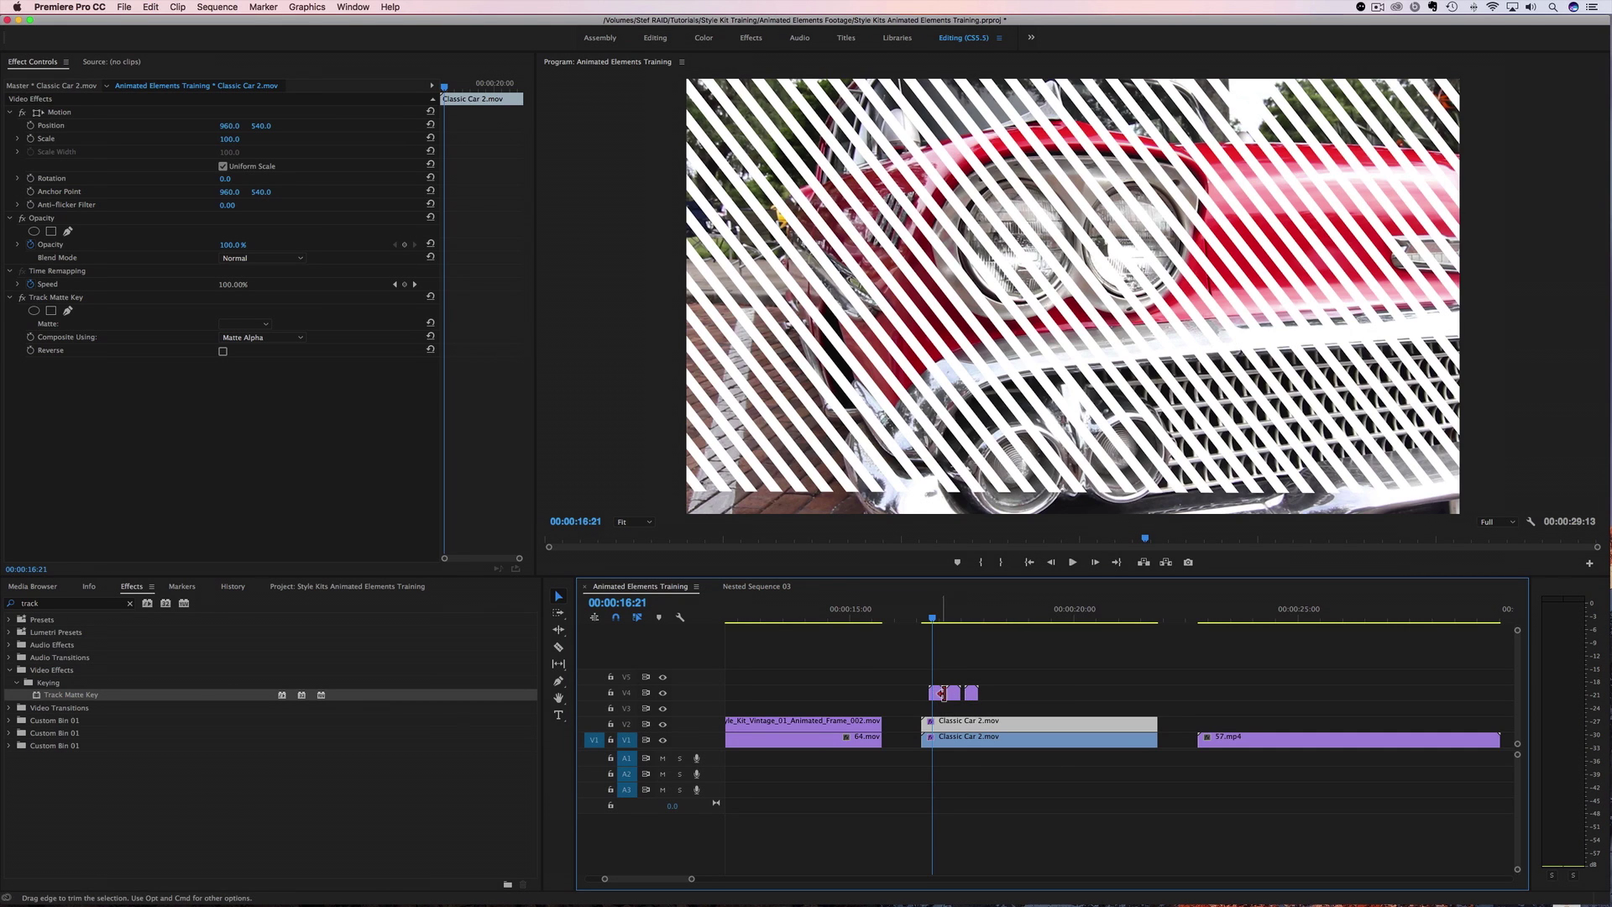
{"action": "left_click", "coordinate": [956, 727]}
{"action": "left_click", "coordinate": [245, 324]}
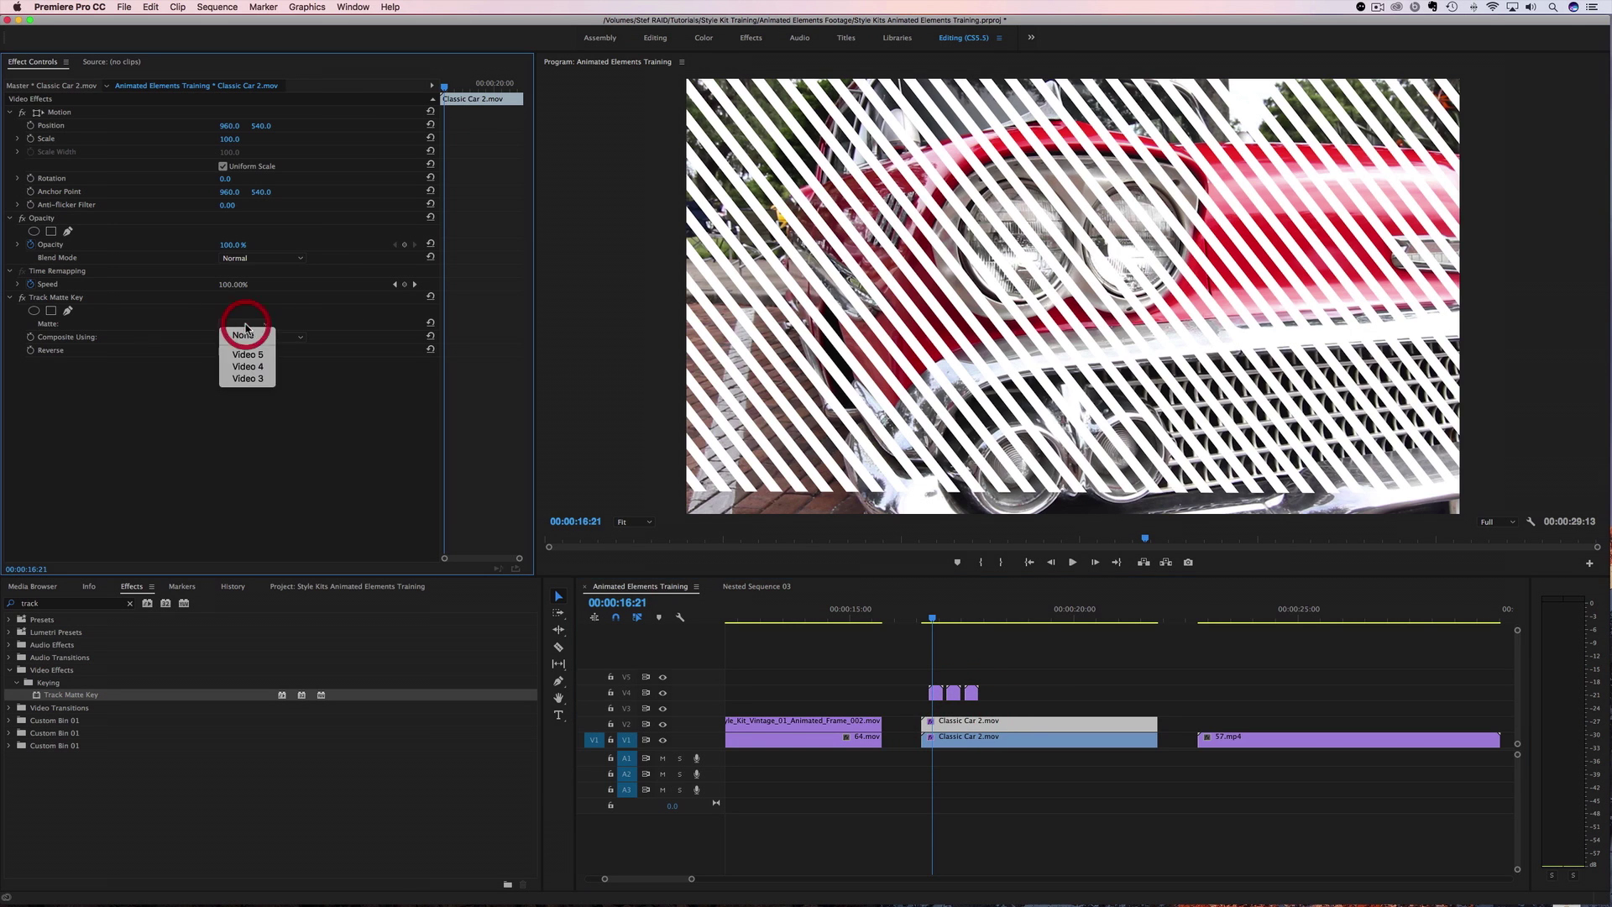
{"action": "left_click", "coordinate": [246, 366]}
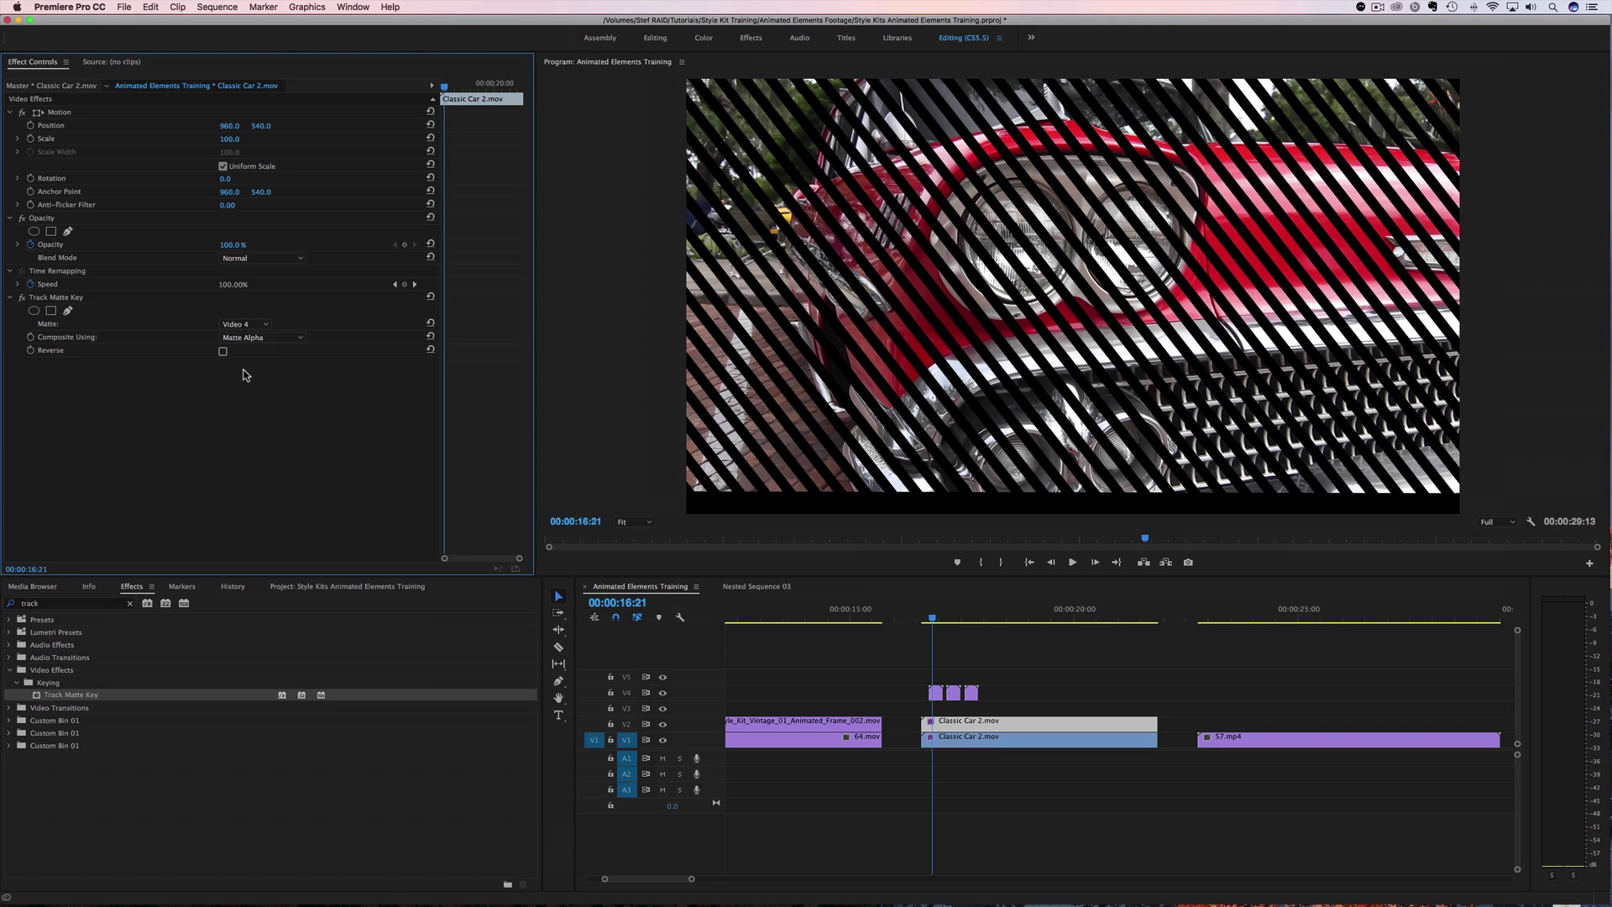
- Remove the Track Matte Key effect from the original Classic Car 2.mov on V1
{"action": "left_click", "coordinate": [947, 742]}
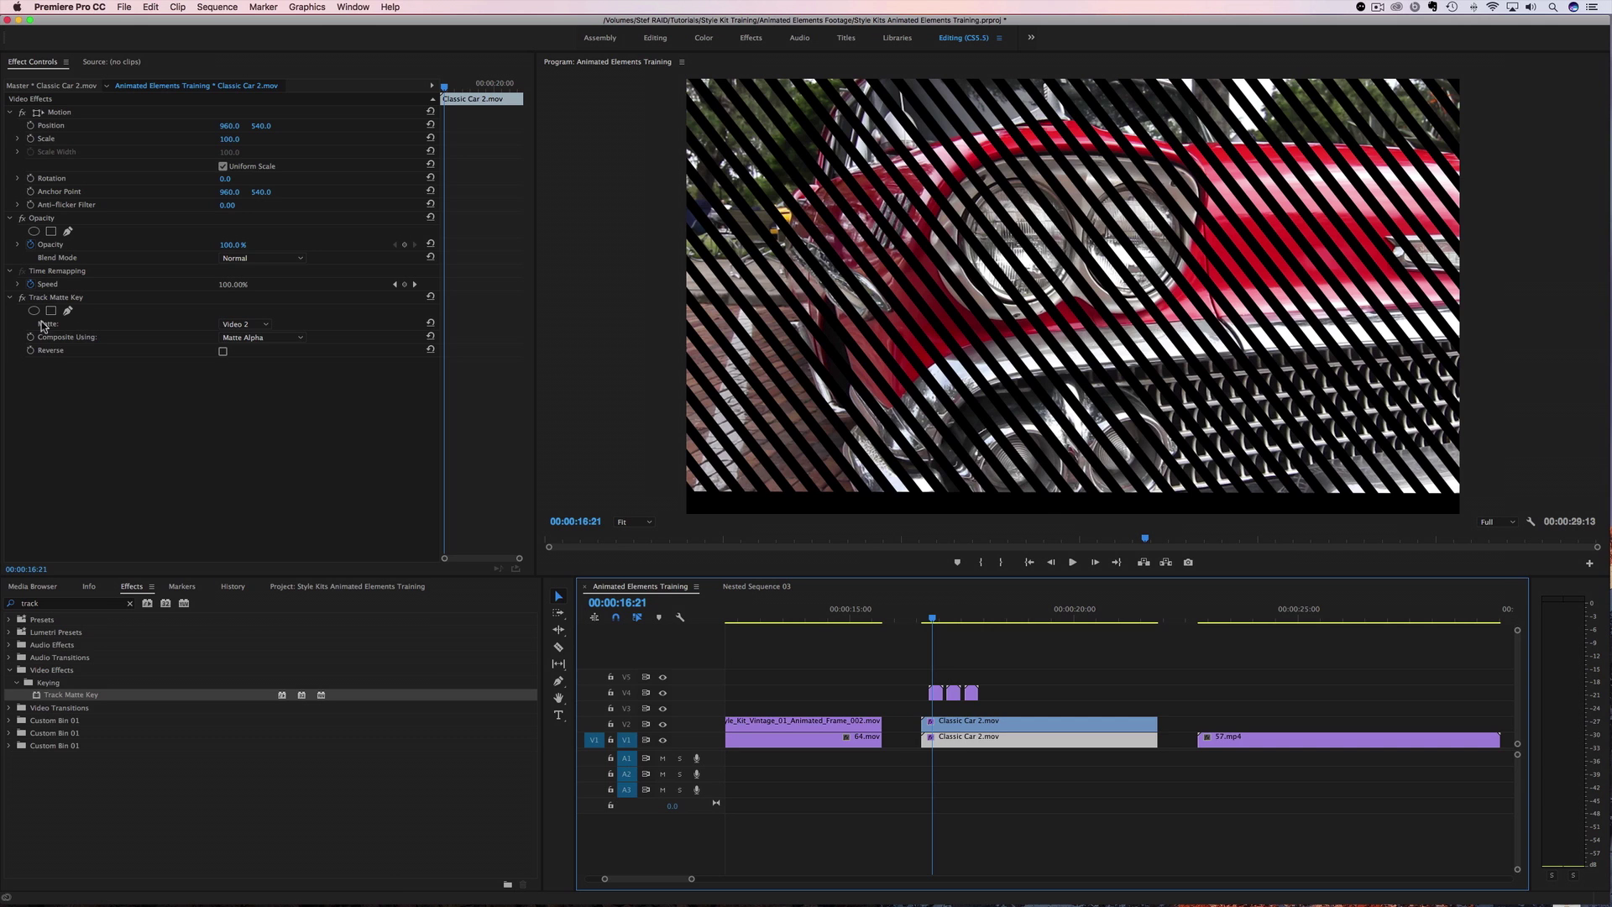
{"action": "left_click", "coordinate": [23, 298]}
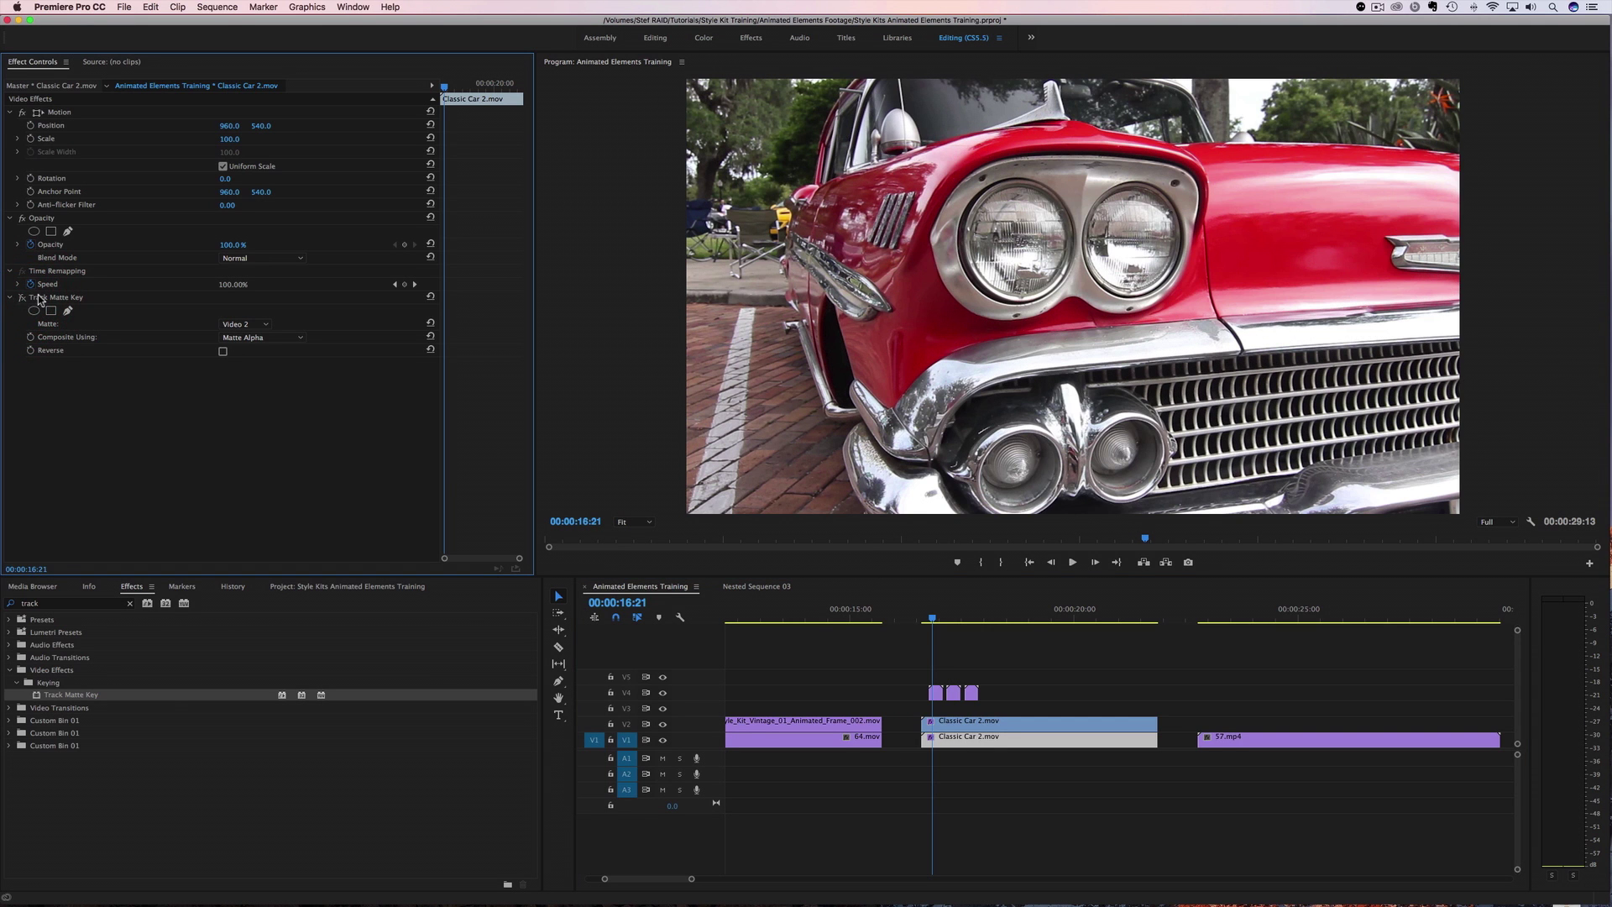
{"action": "left_click", "coordinate": [38, 299]}
{"action": "key", "text": "Delete"}
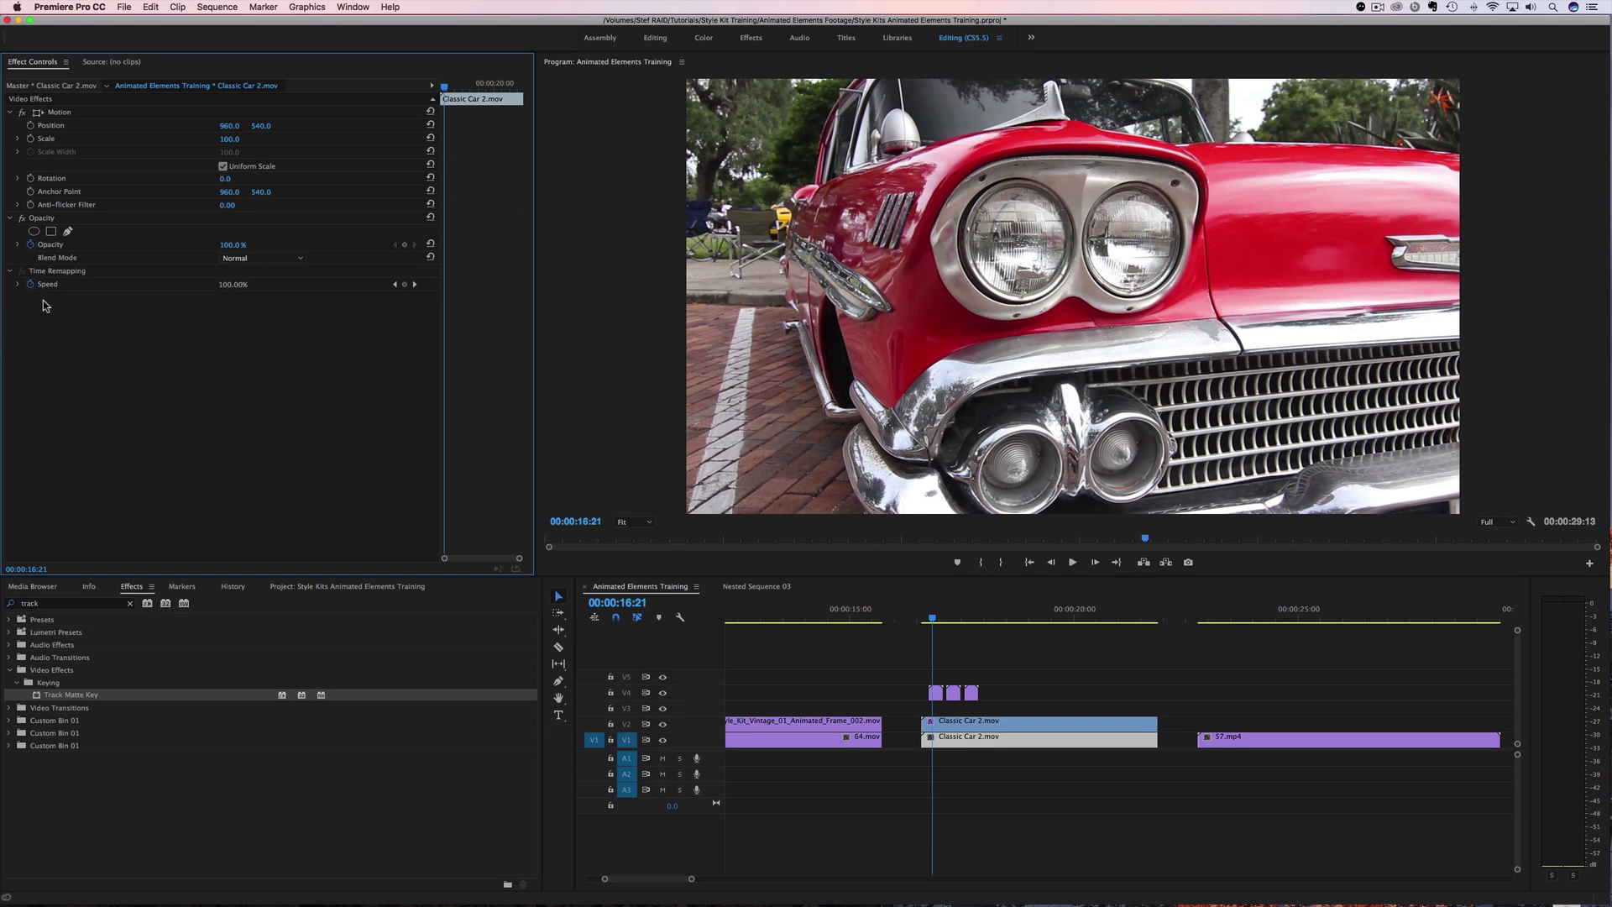
- Nest the three stripes clips on V4 together with the Classic Car 2.mov copy on V2, keeping the default sequence name
{"action": "left_click", "coordinate": [974, 622]}
{"action": "left_click_drag", "start_coordinate": [974, 621], "coordinate": [984, 720]}
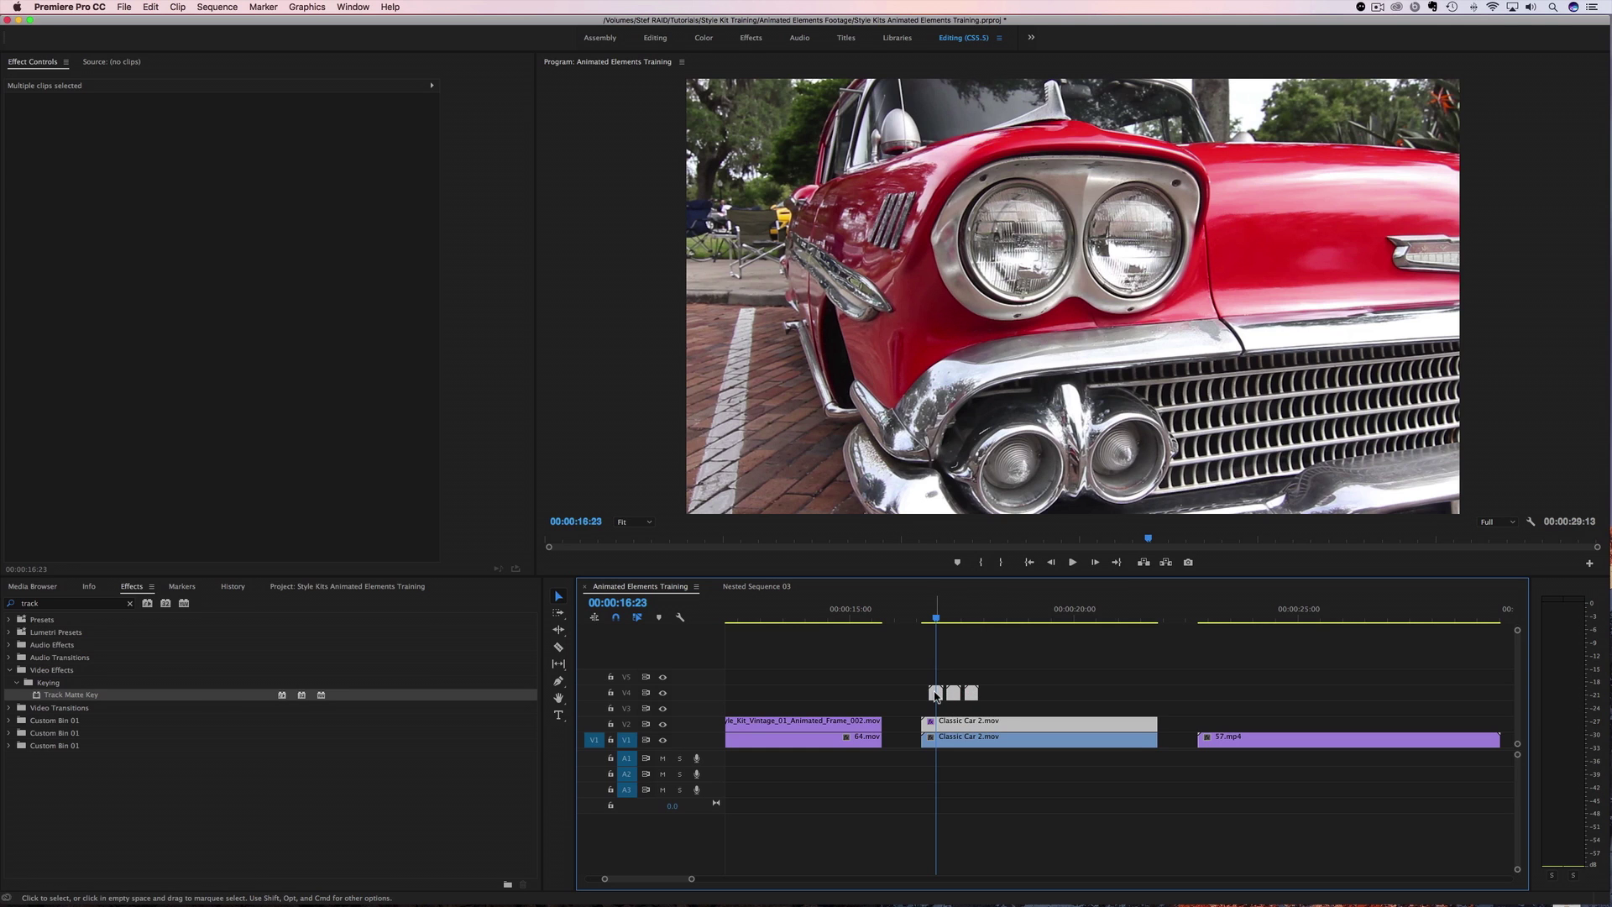
{"action": "right_click", "coordinate": [935, 695]}
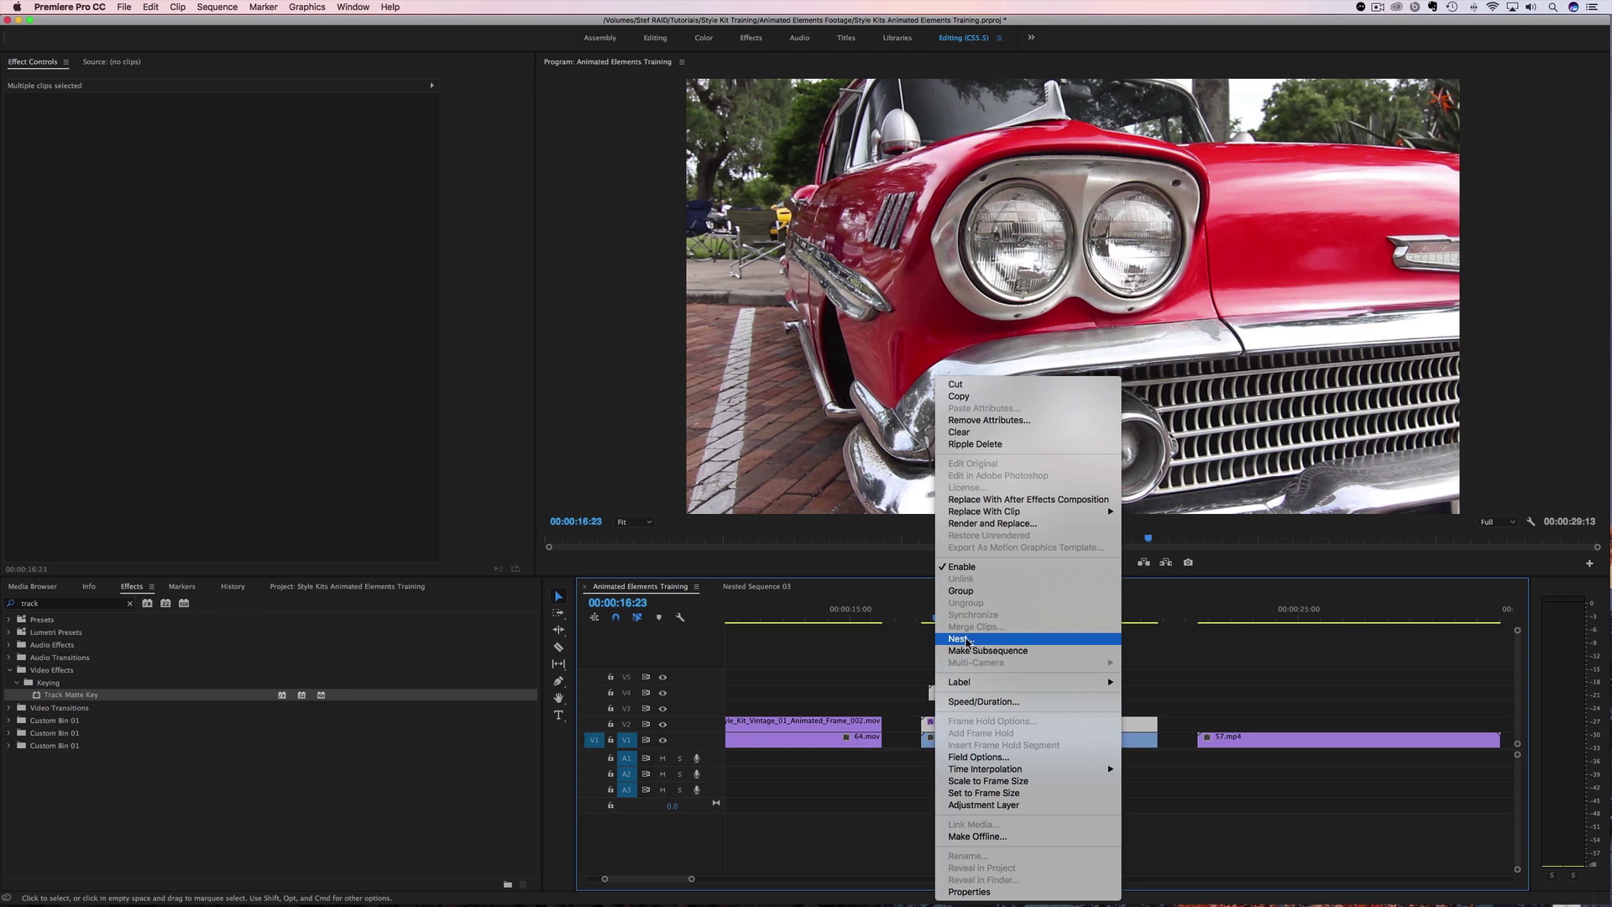
{"action": "left_click", "coordinate": [974, 638]}
{"action": "key", "text": "Return"}
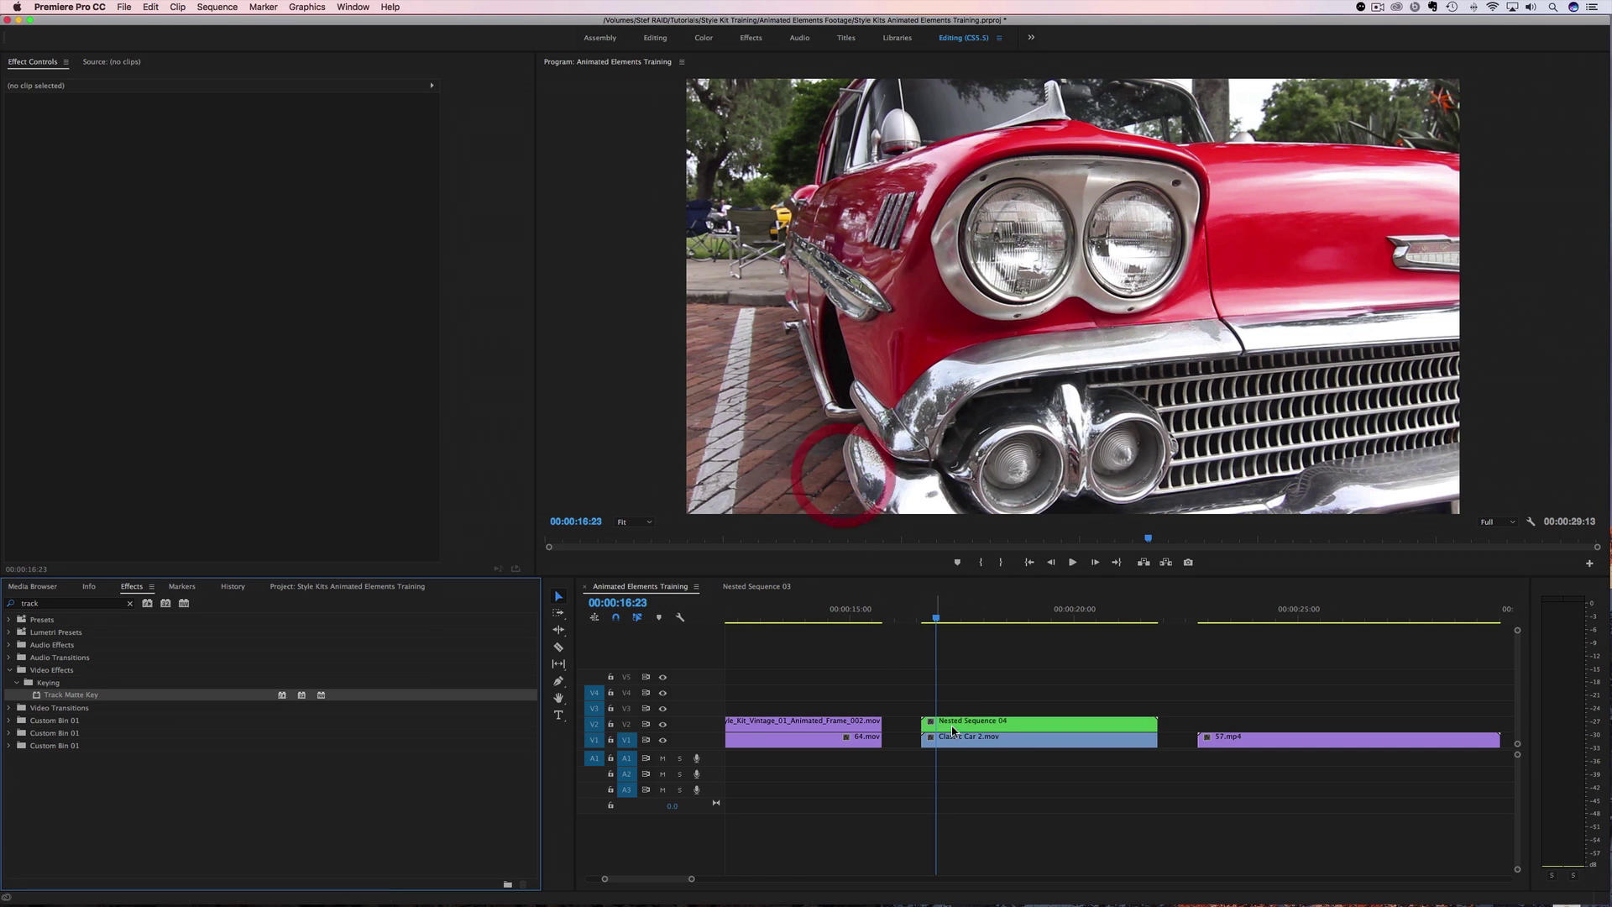
- Apply Gaussian Blur to Classic Car 2.mov on V1 and set its Blurriness to 78
{"action": "mouse_move", "coordinate": [938, 622]}
{"action": "left_mouse_down"}
{"action": "mouse_move", "coordinate": [1071, 637]}
{"action": "mouse_move", "coordinate": [930, 640]}
{"action": "left_mouse_up"}
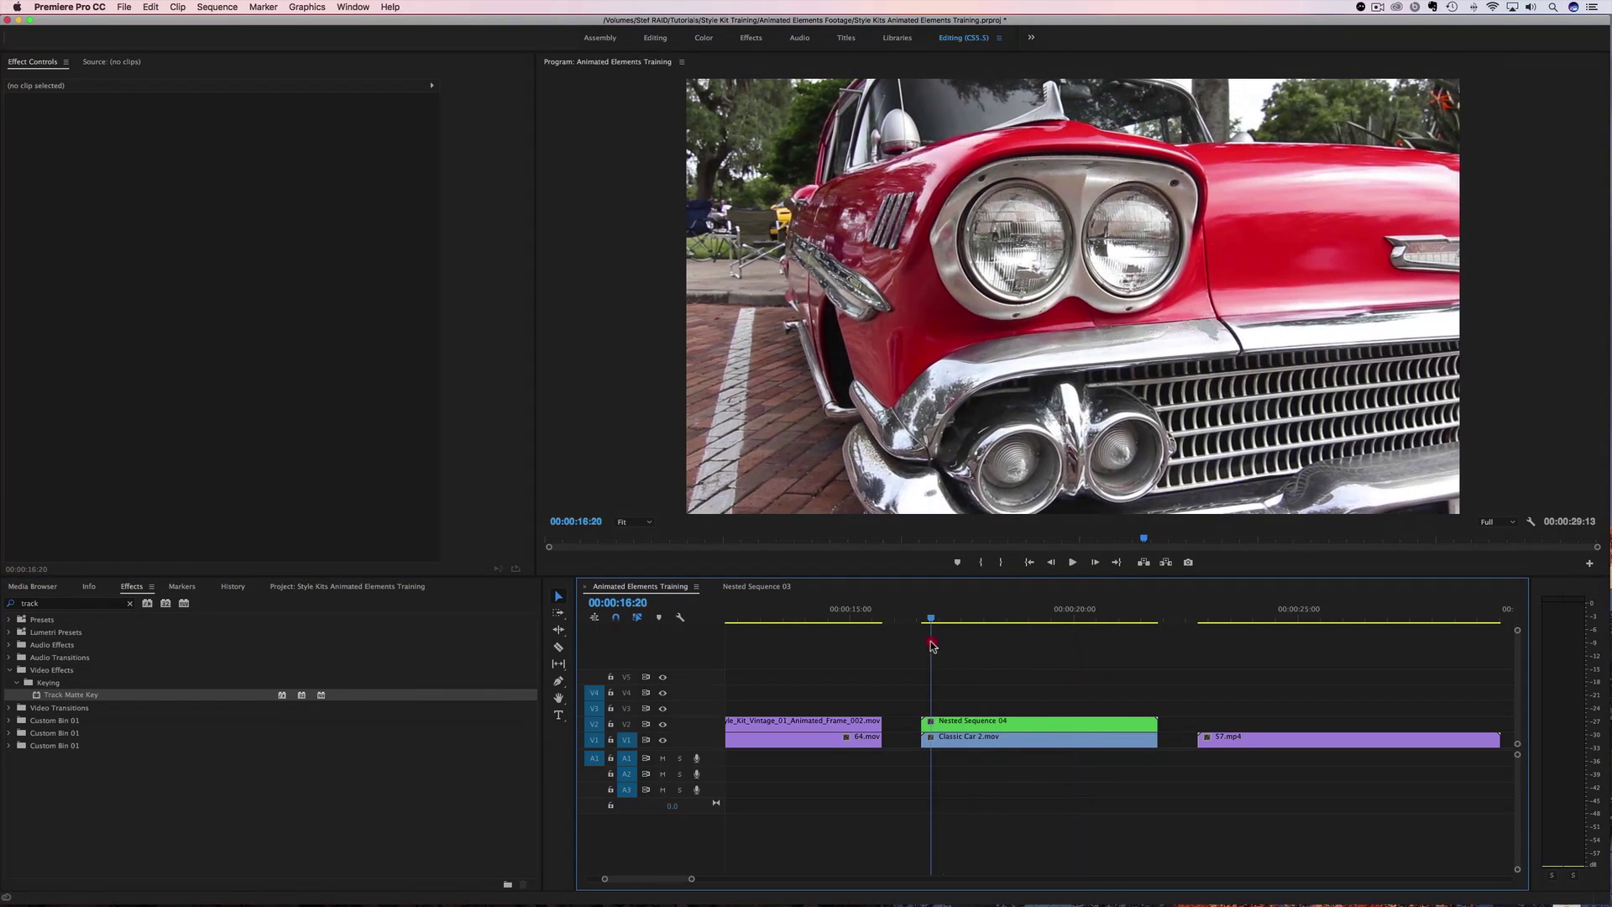
{"action": "left_click", "coordinate": [953, 742]}
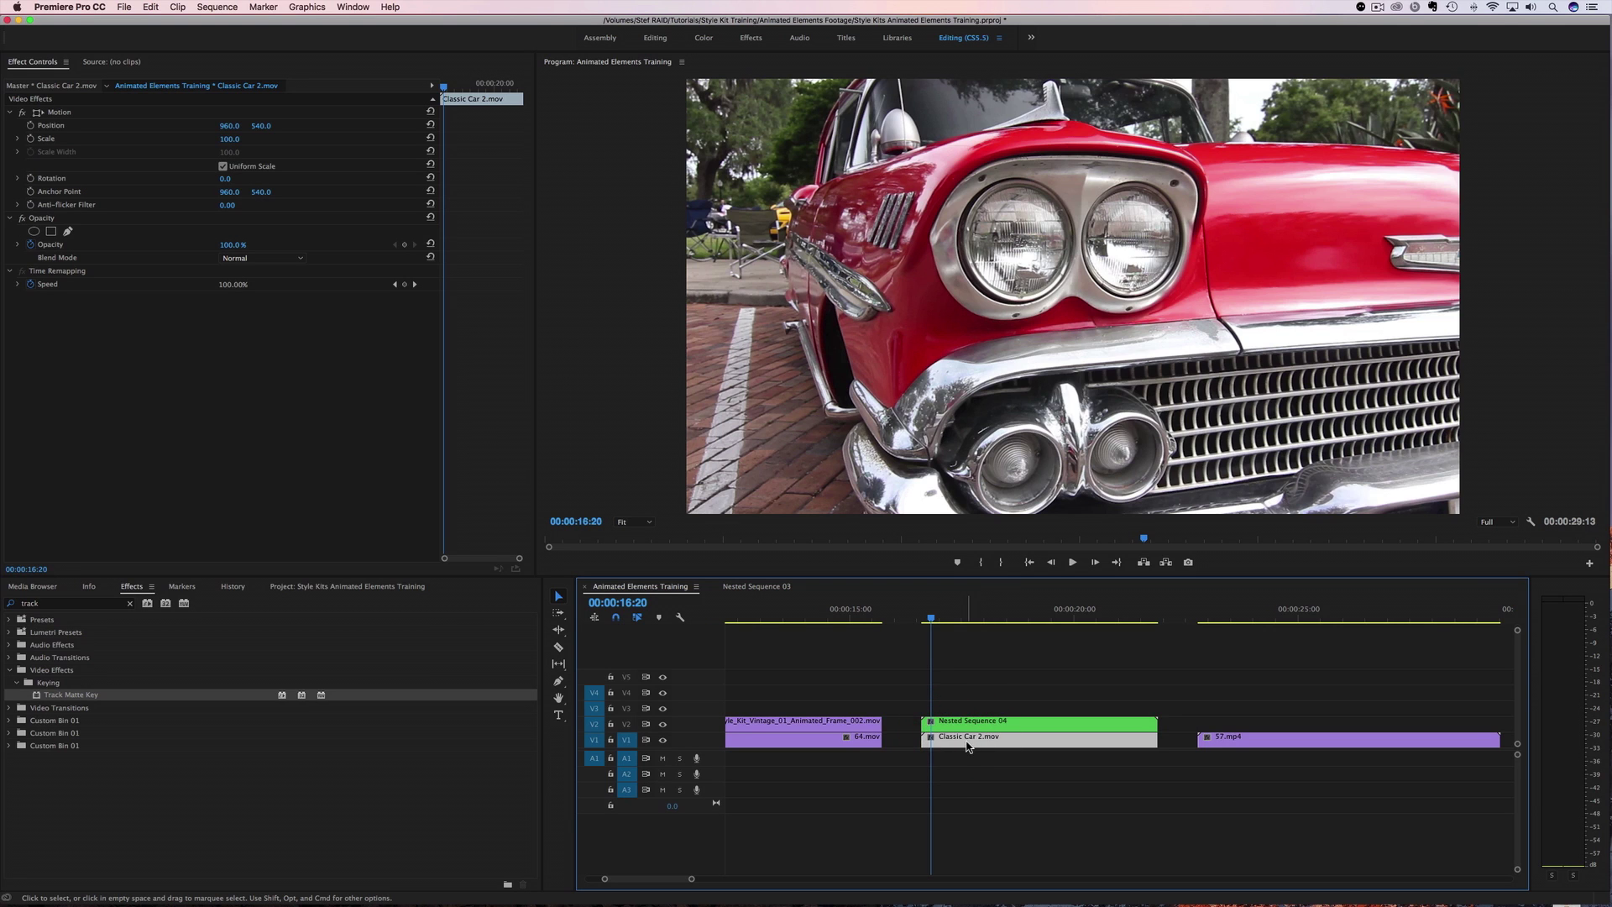
{"action": "double_click", "coordinate": [58, 604]}
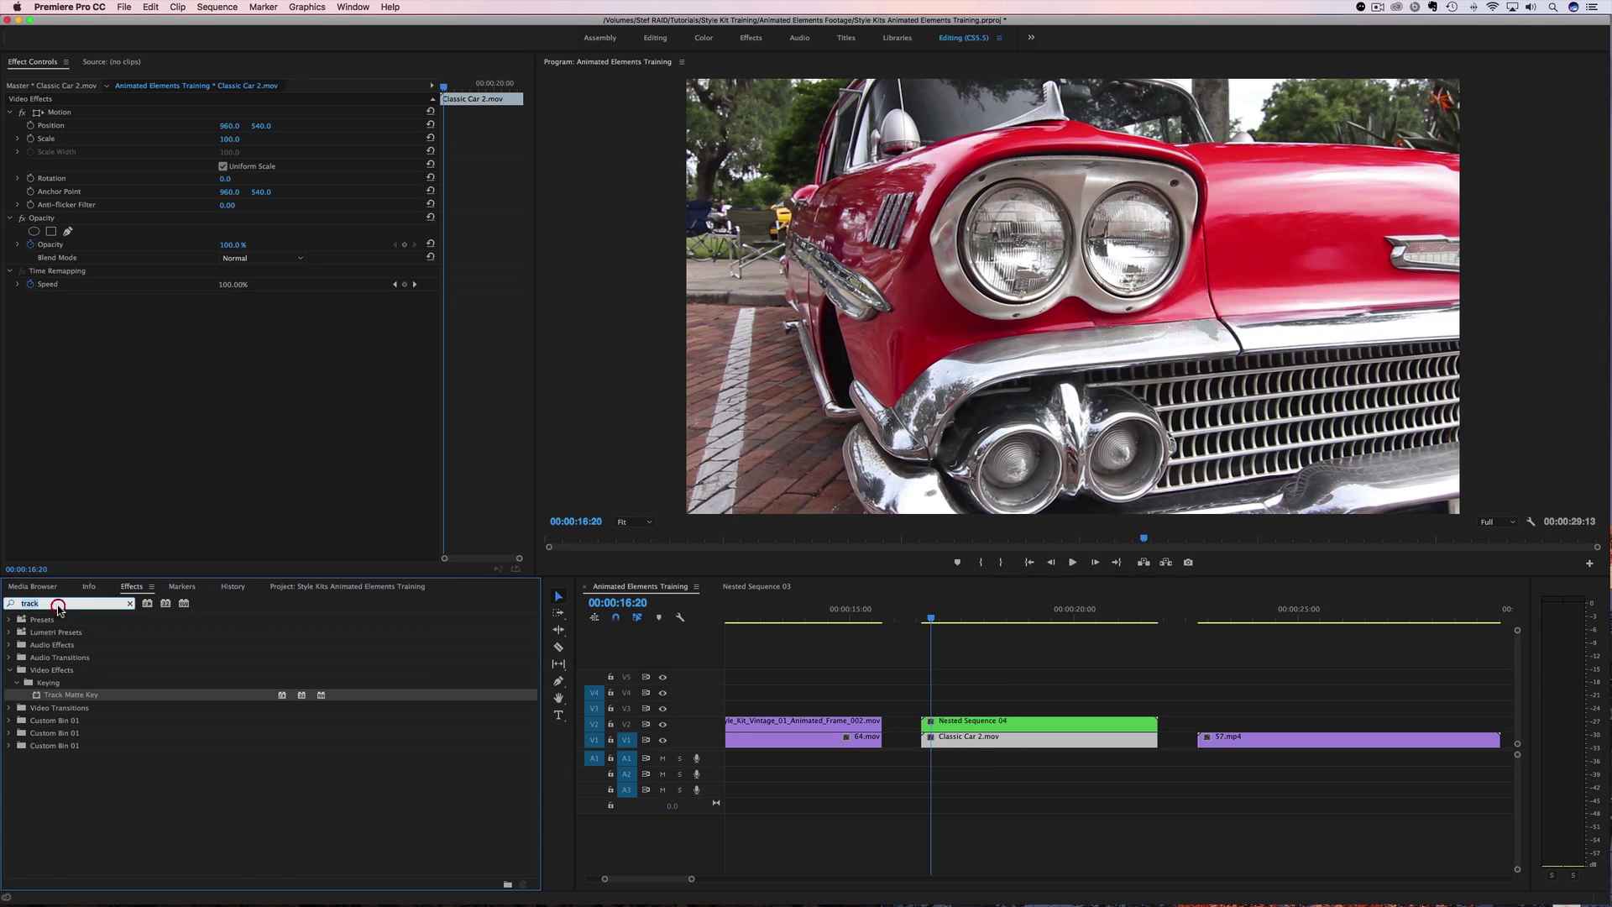
{"action": "type", "text": "gaus"}
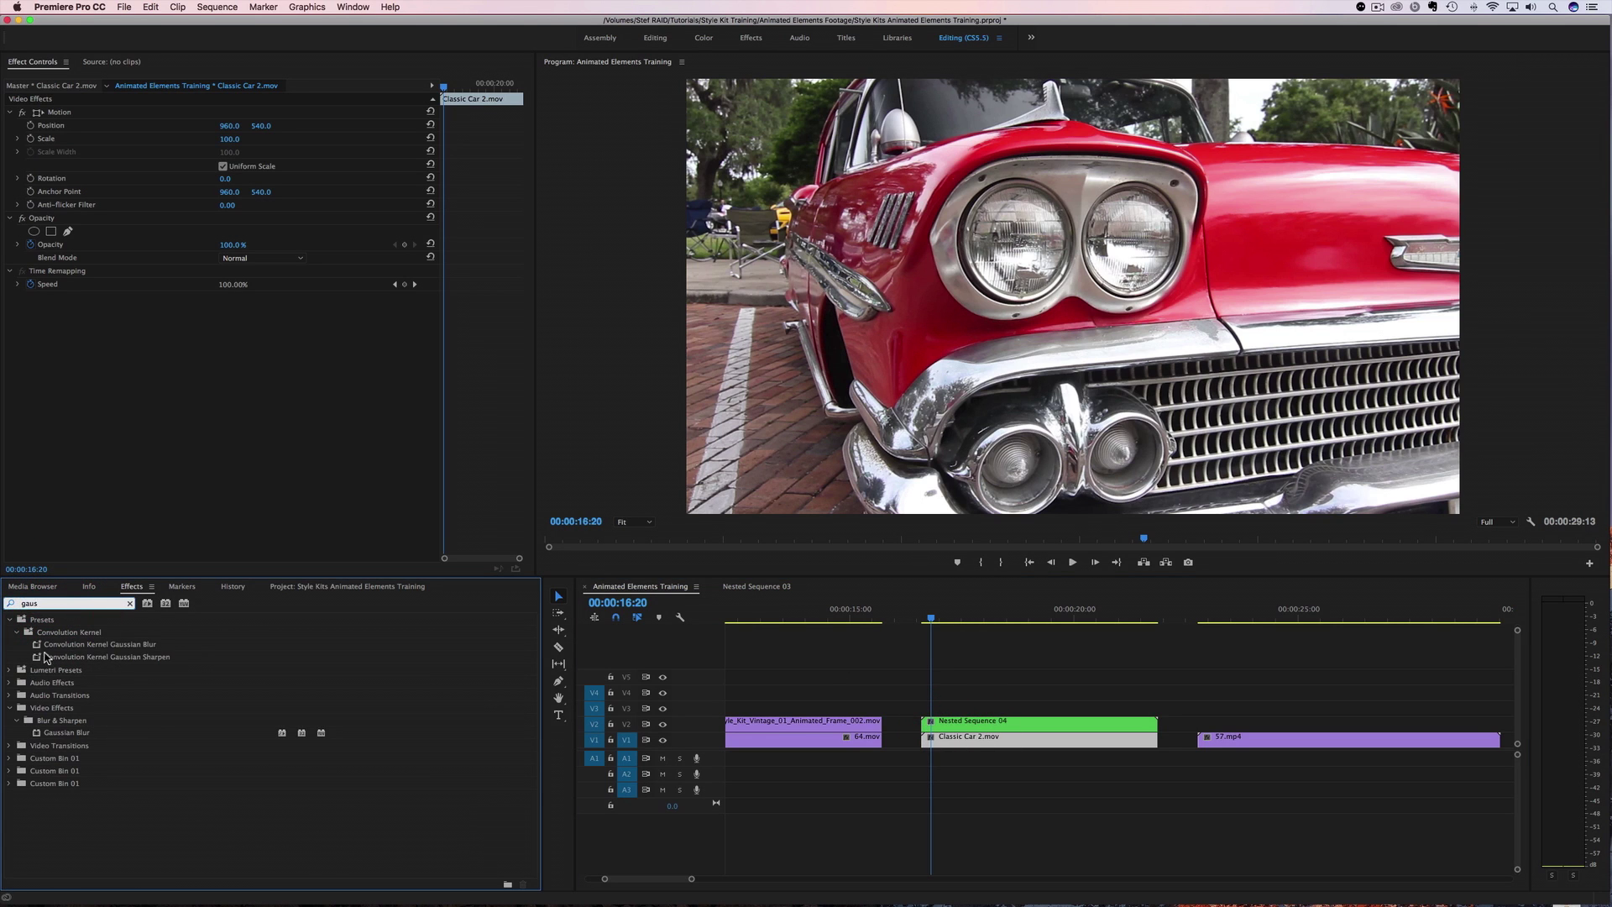
{"action": "left_click_drag", "start_coordinate": [58, 733], "coordinate": [964, 742]}
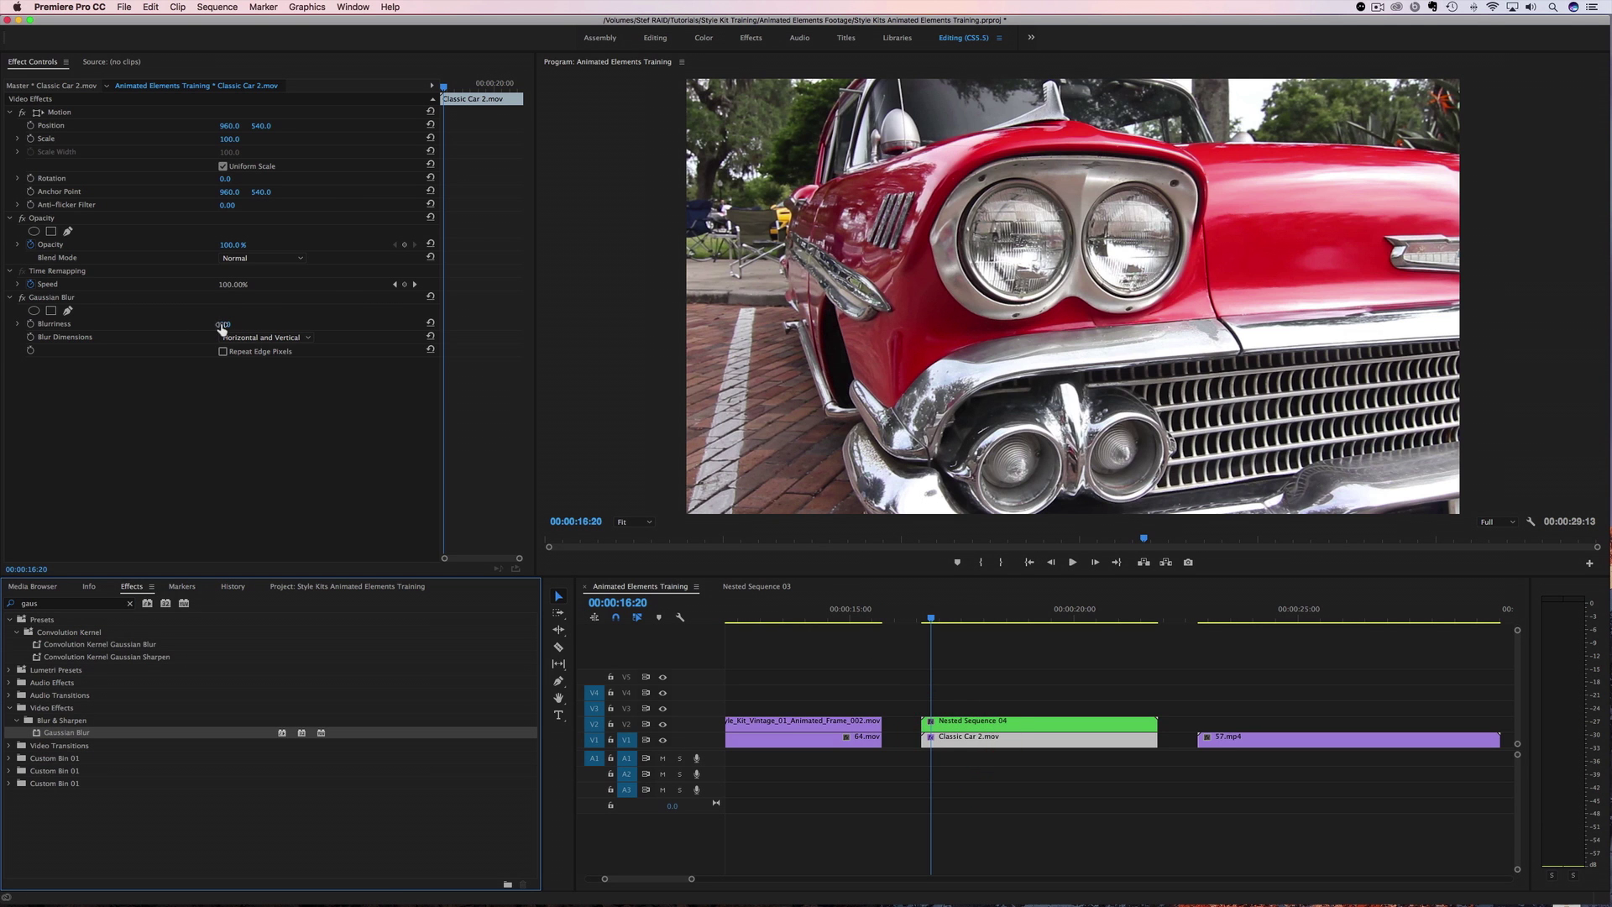
{"action": "left_click_drag", "start_coordinate": [222, 328], "coordinate": [288, 327]}
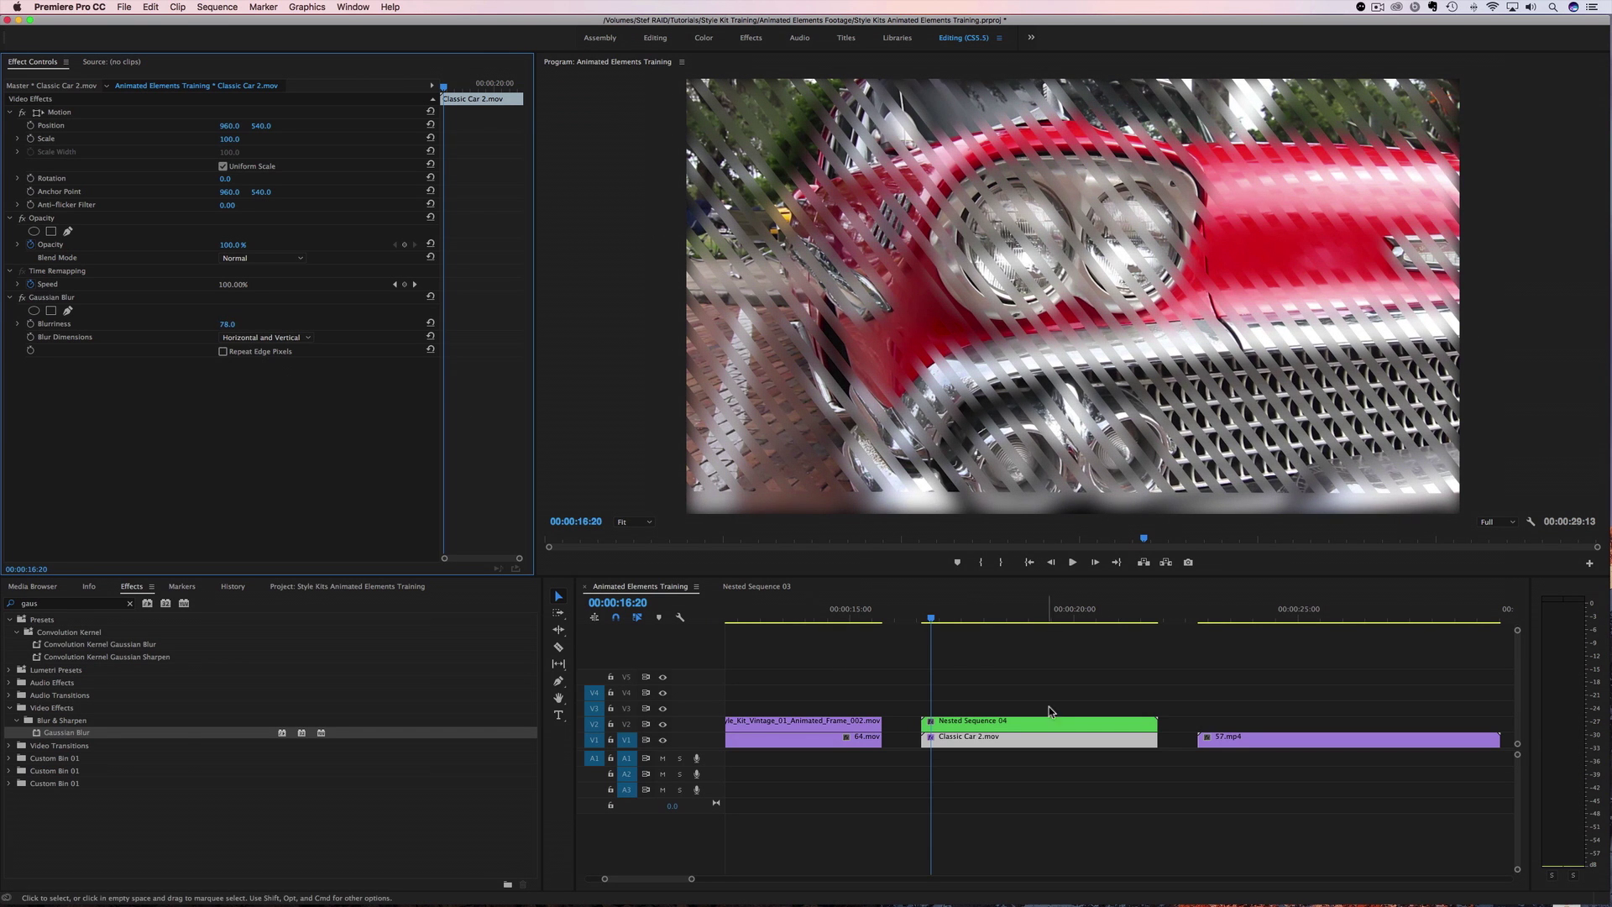
- Play back the striped blur effect over the car from its start, and examine the clips inside the nested sequence on V2
{"action": "left_click_drag", "start_coordinate": [931, 621], "coordinate": [920, 622]}
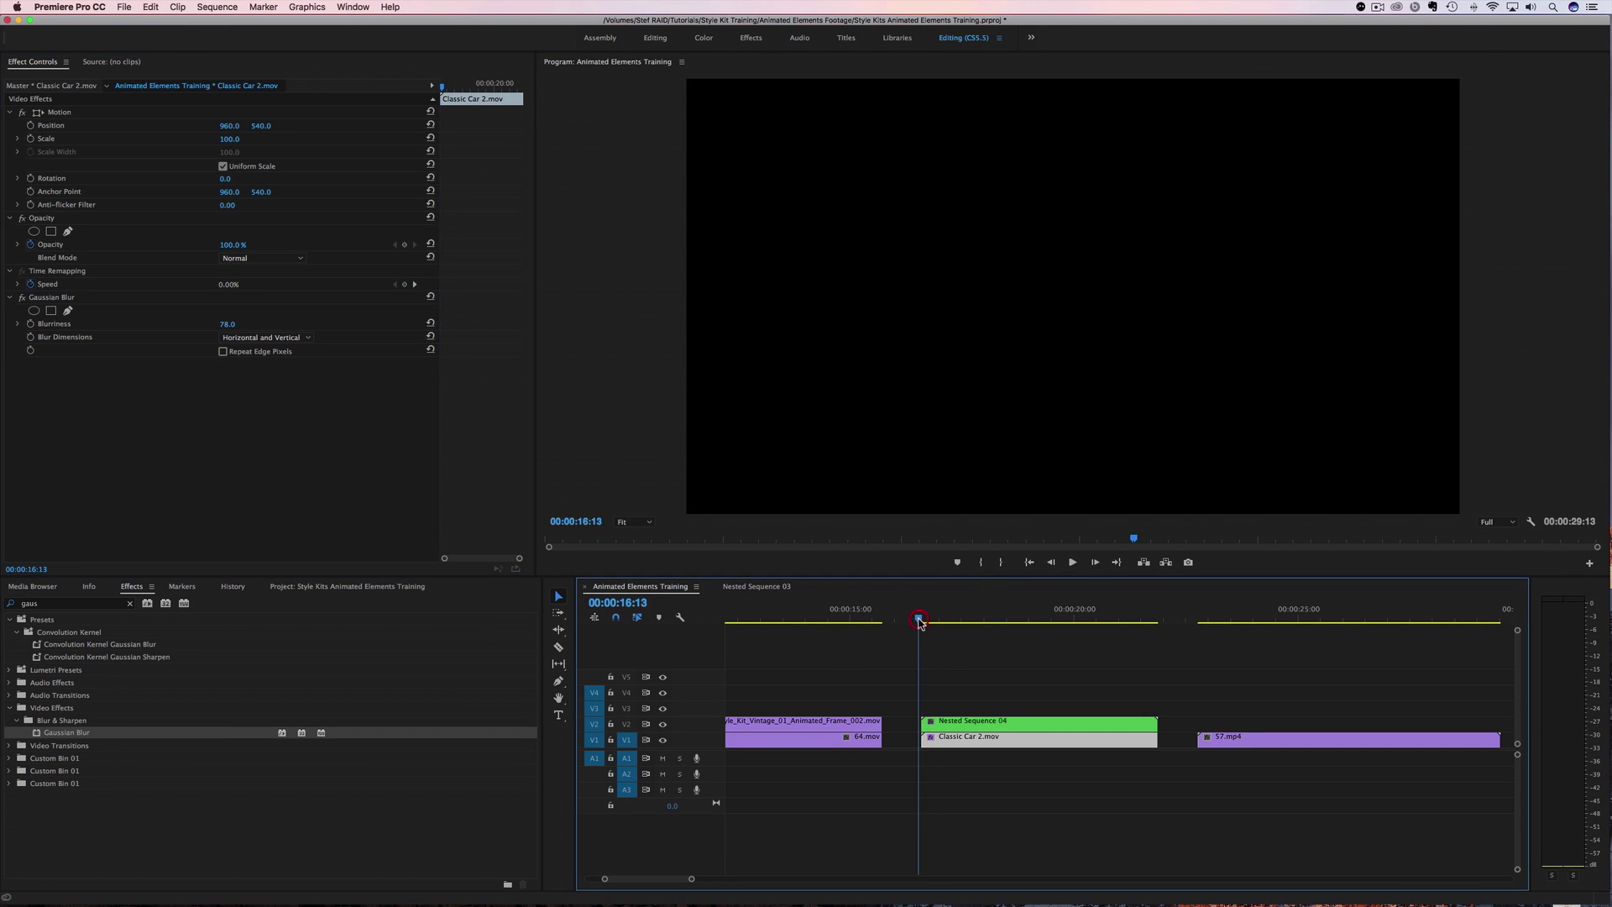
{"action": "key", "text": "space"}
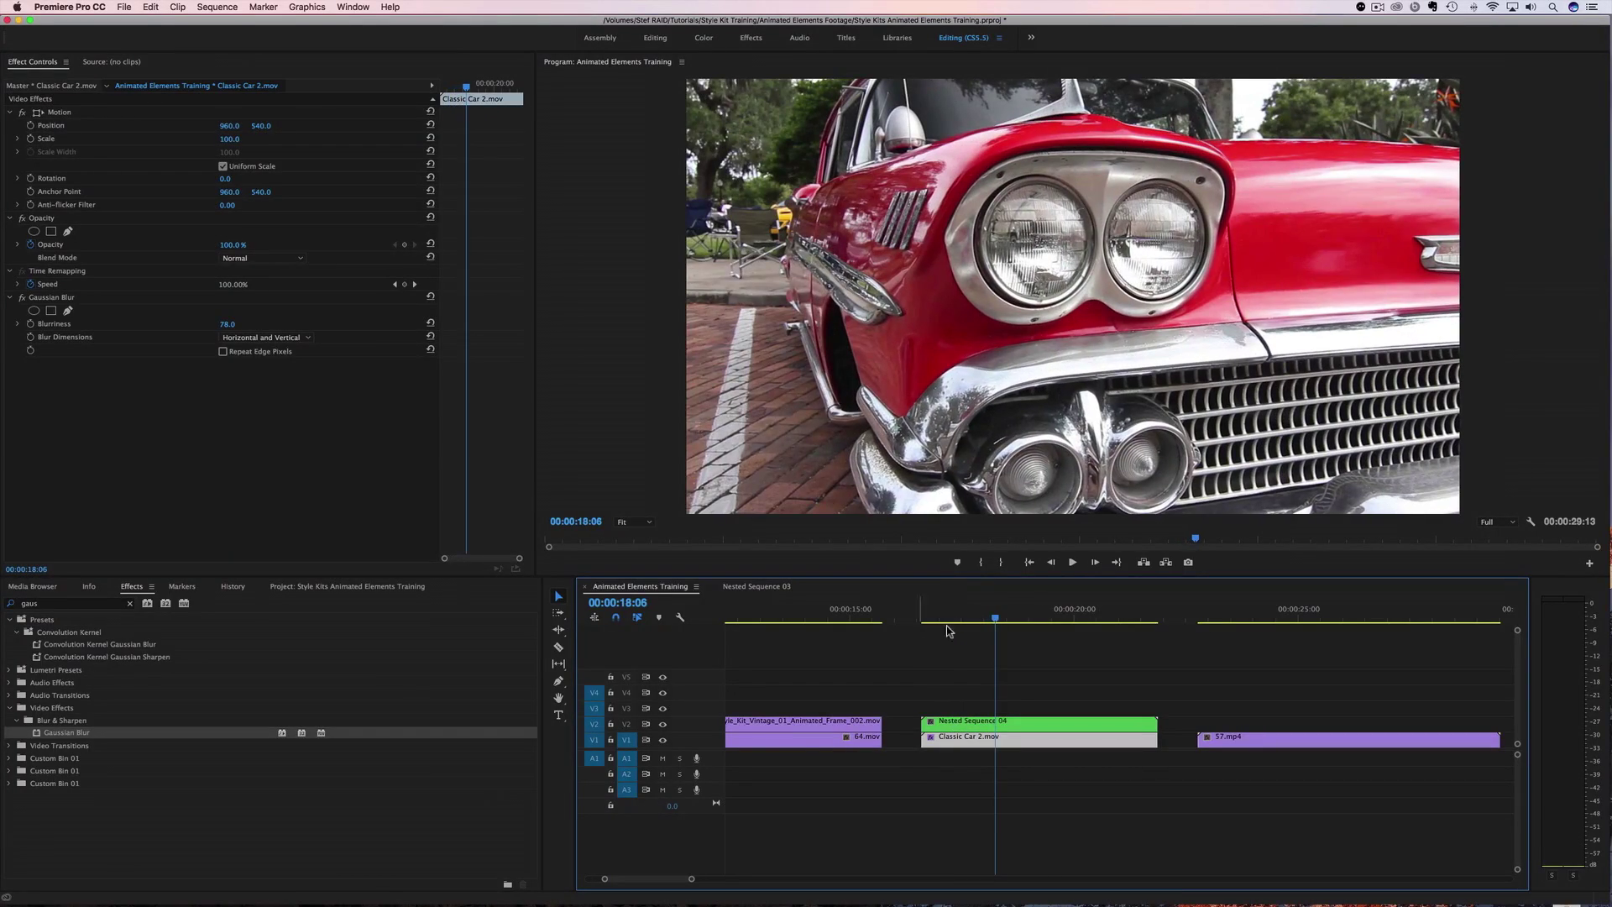
{"action": "left_click_drag", "start_coordinate": [993, 621], "coordinate": [918, 625]}
{"action": "key", "text": "space"}
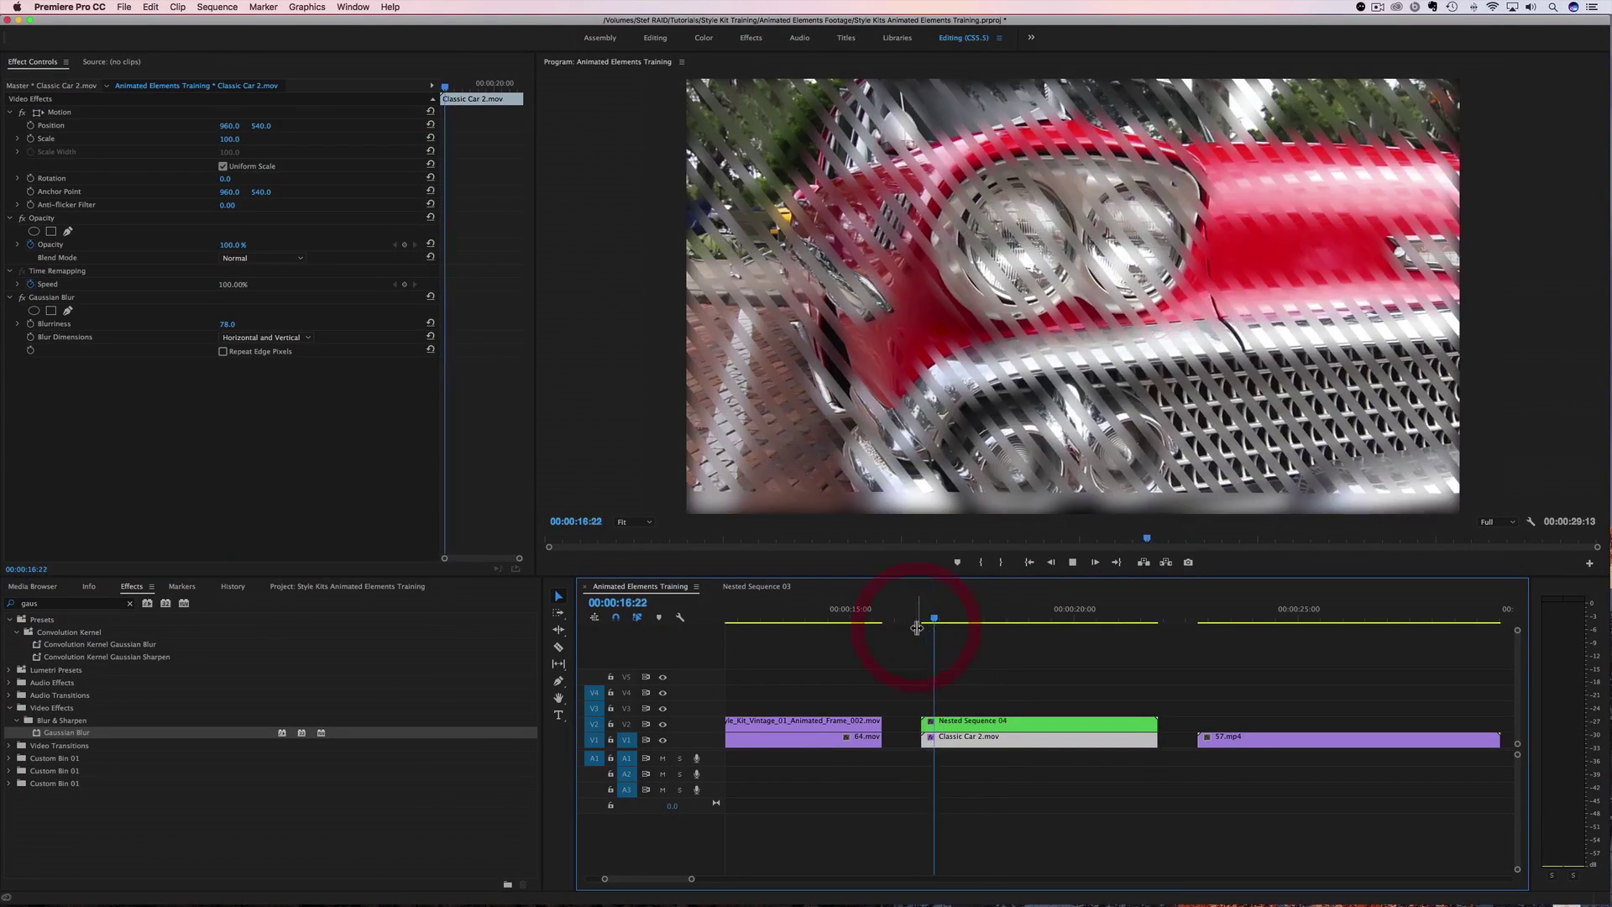
{"action": "key", "text": "space"}
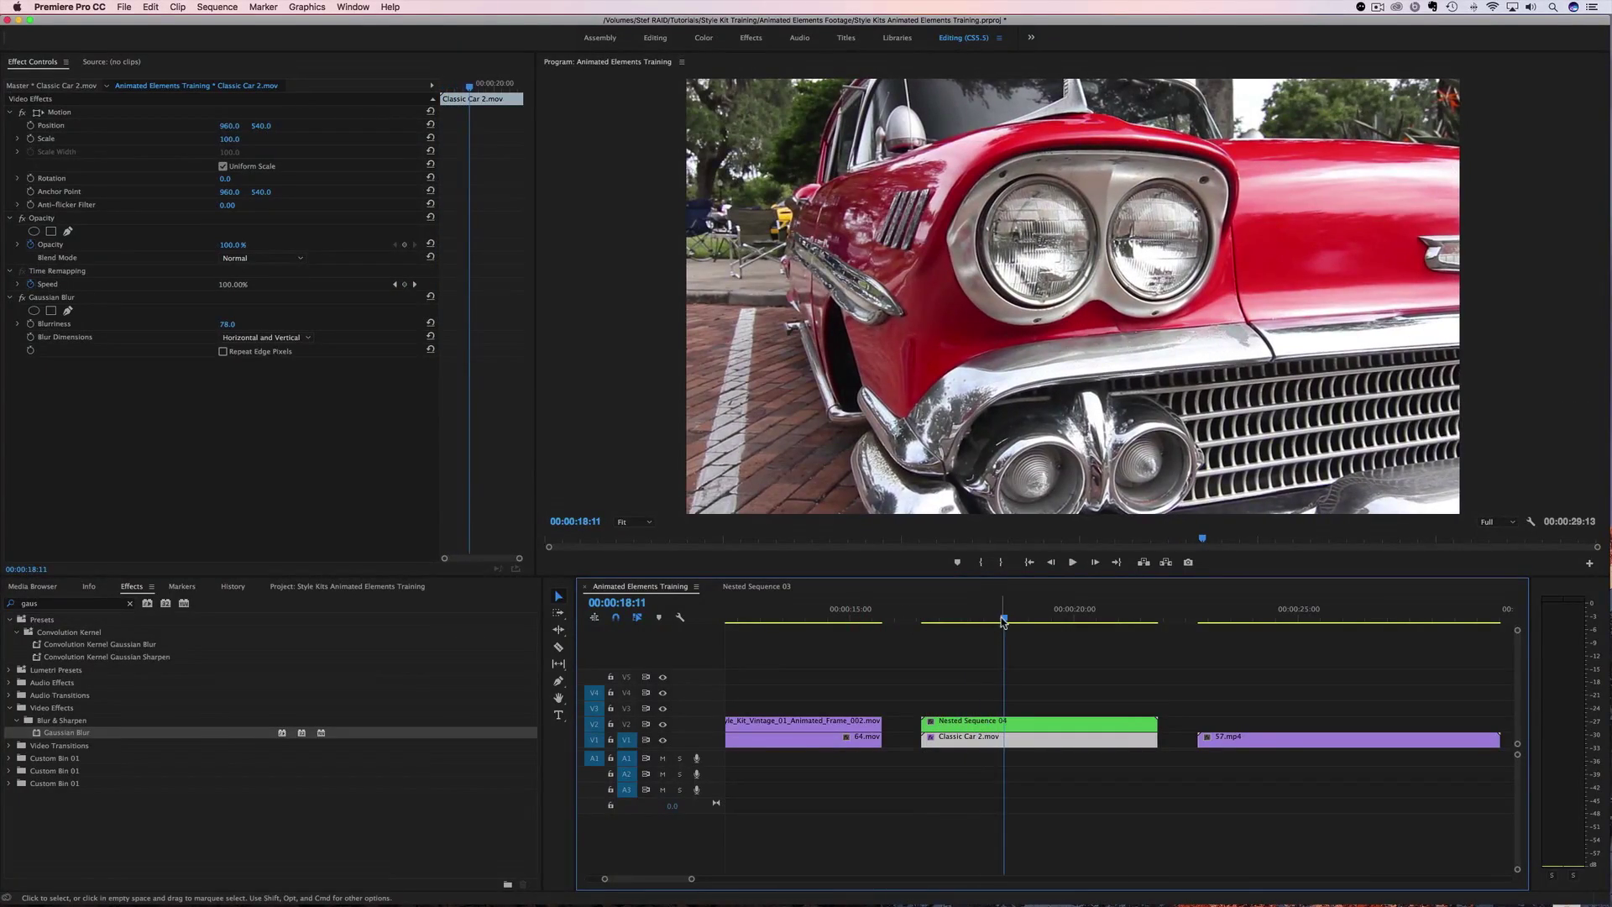
{"action": "left_click_drag", "start_coordinate": [1003, 621], "coordinate": [954, 622]}
{"action": "key", "text": "space"}
{"action": "key", "text": "space"}
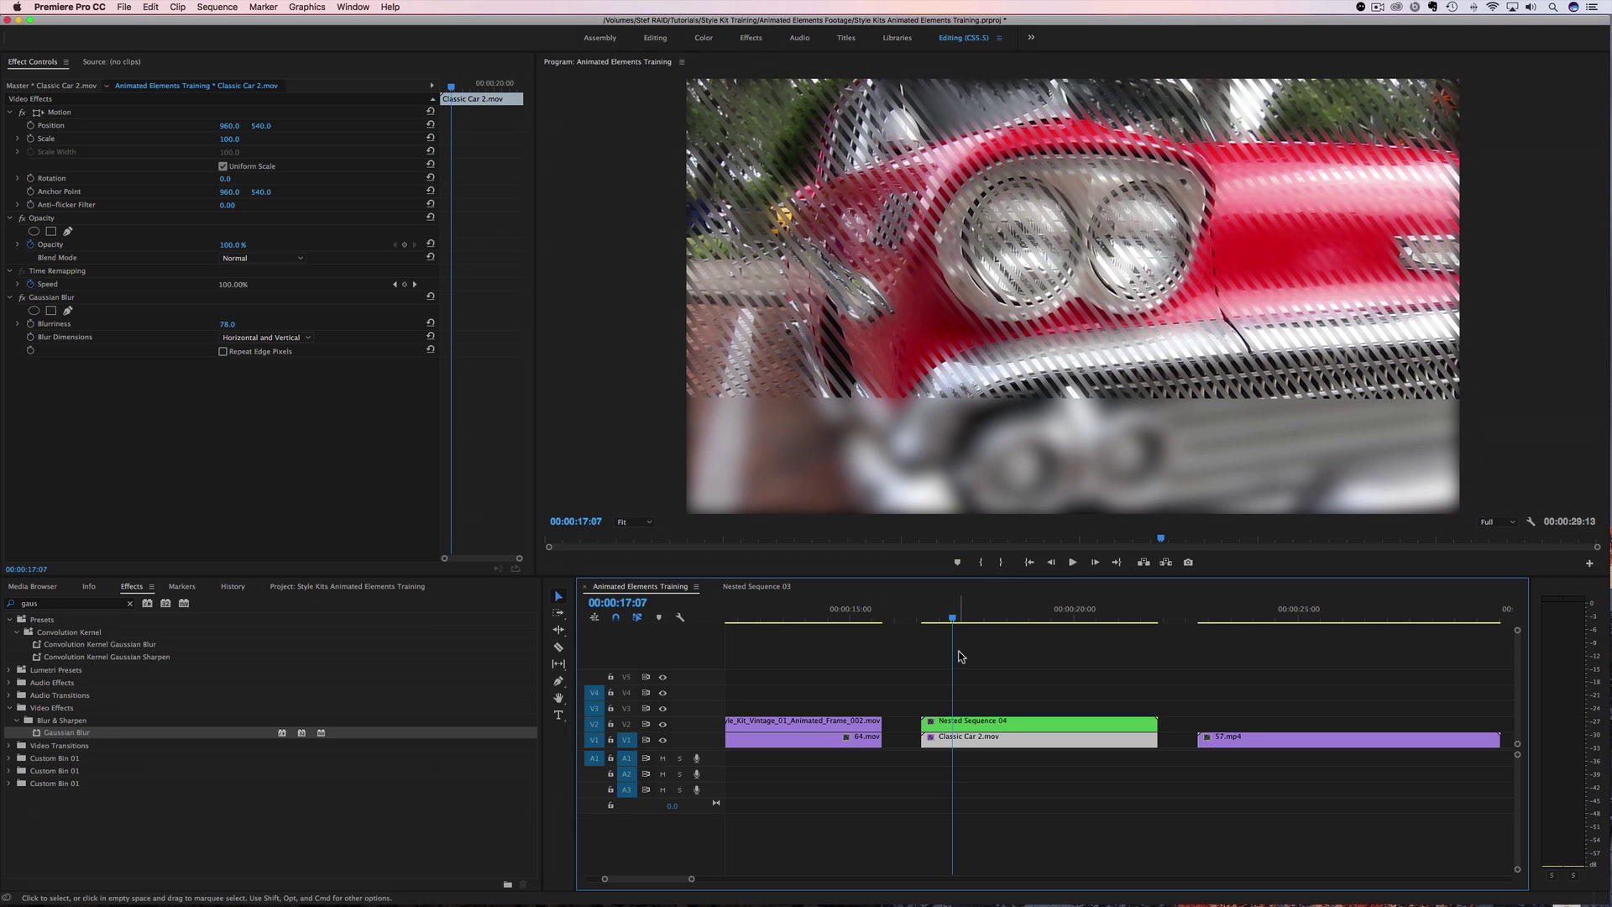
{"action": "double_click", "coordinate": [971, 722]}
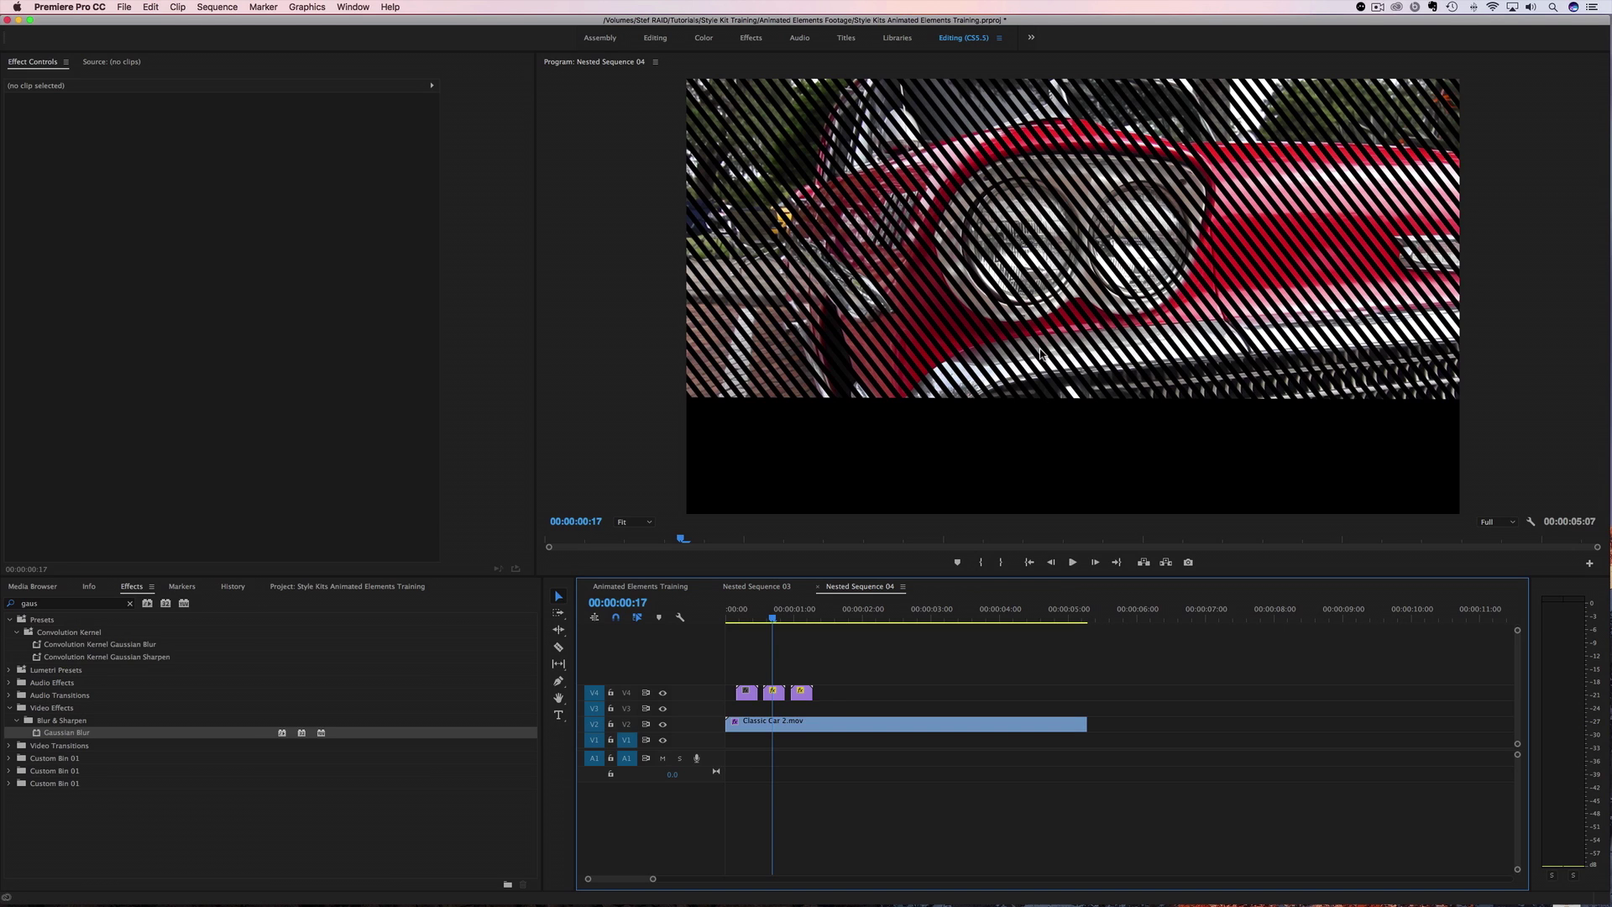
{"action": "left_click", "coordinate": [655, 589]}
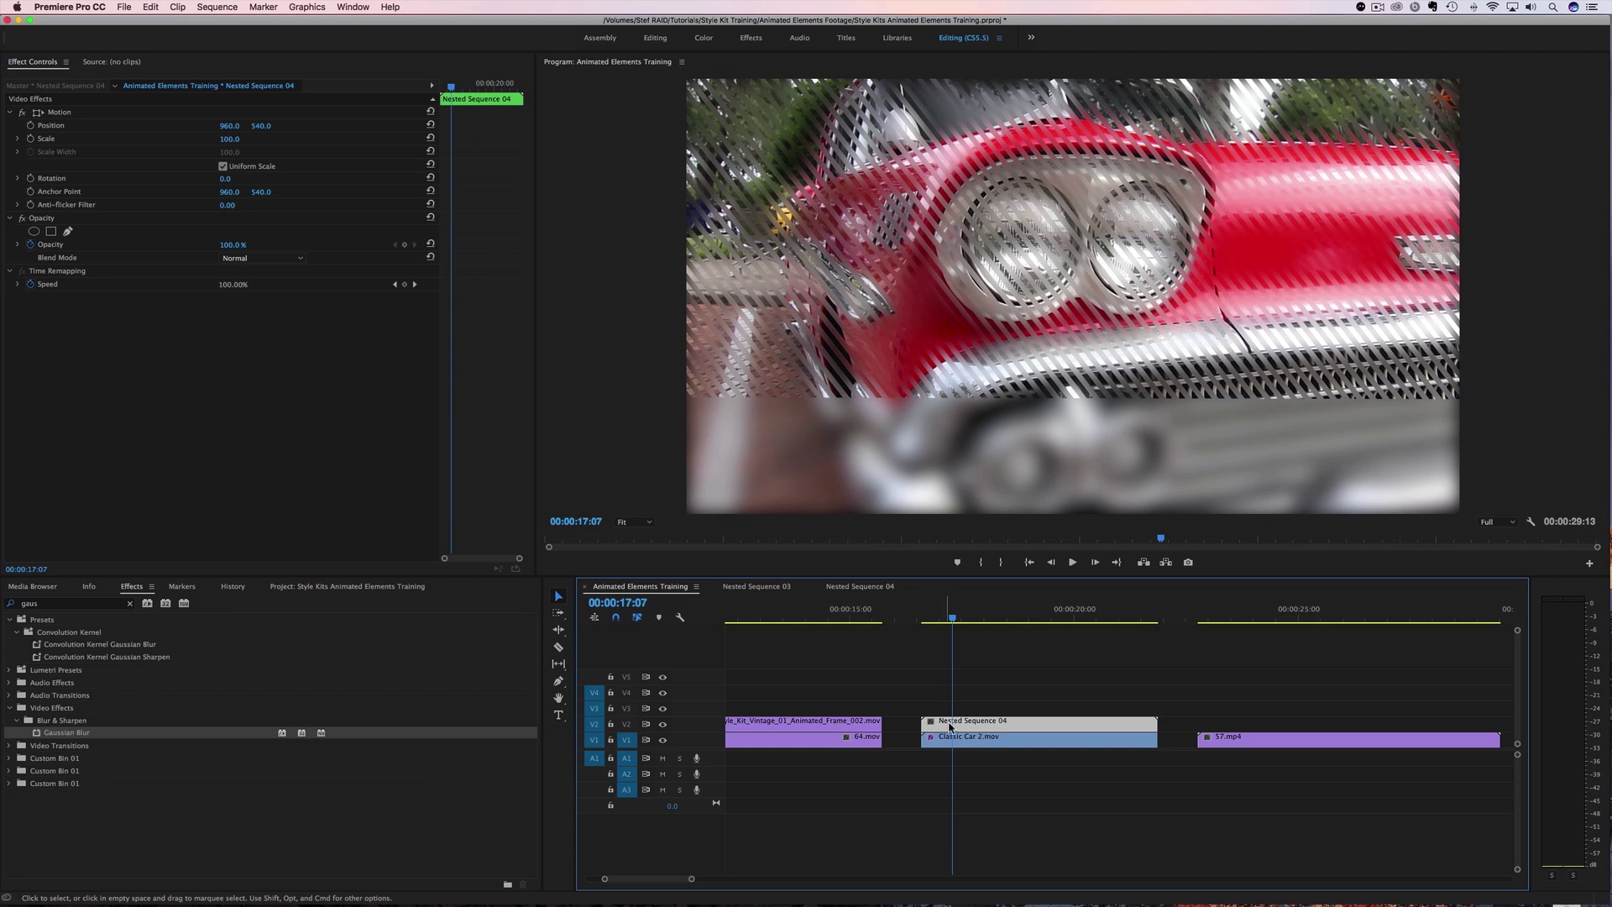
- Remove the Gaussian Blur effect from Classic Car 2.mov on V1
{"action": "left_click", "coordinate": [967, 744]}
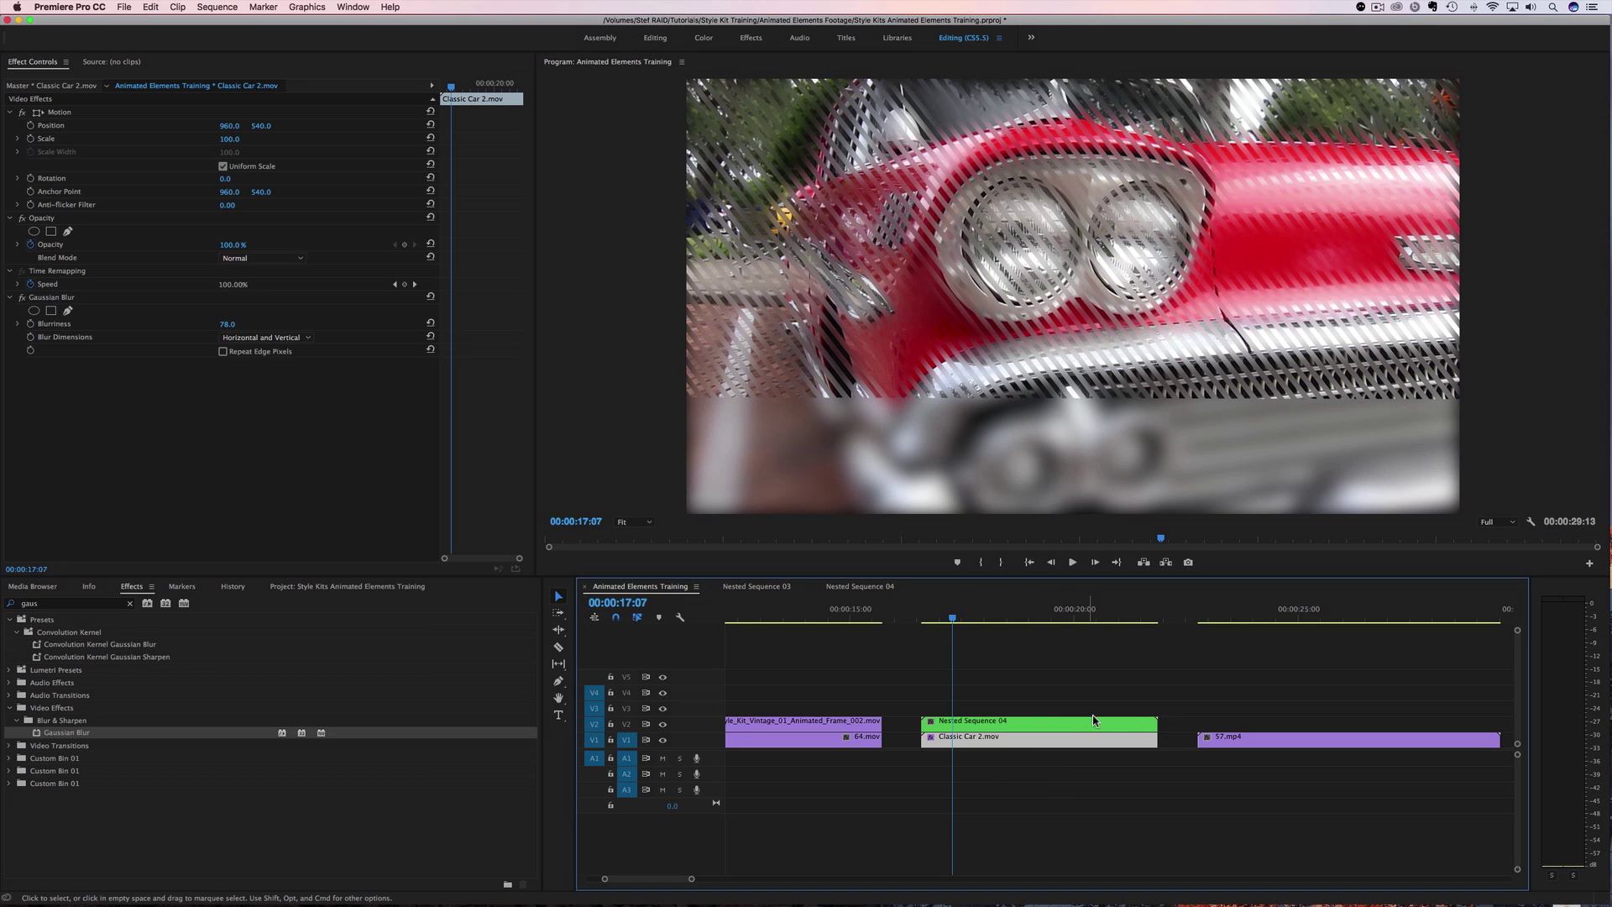
{"action": "left_click", "coordinate": [50, 301]}
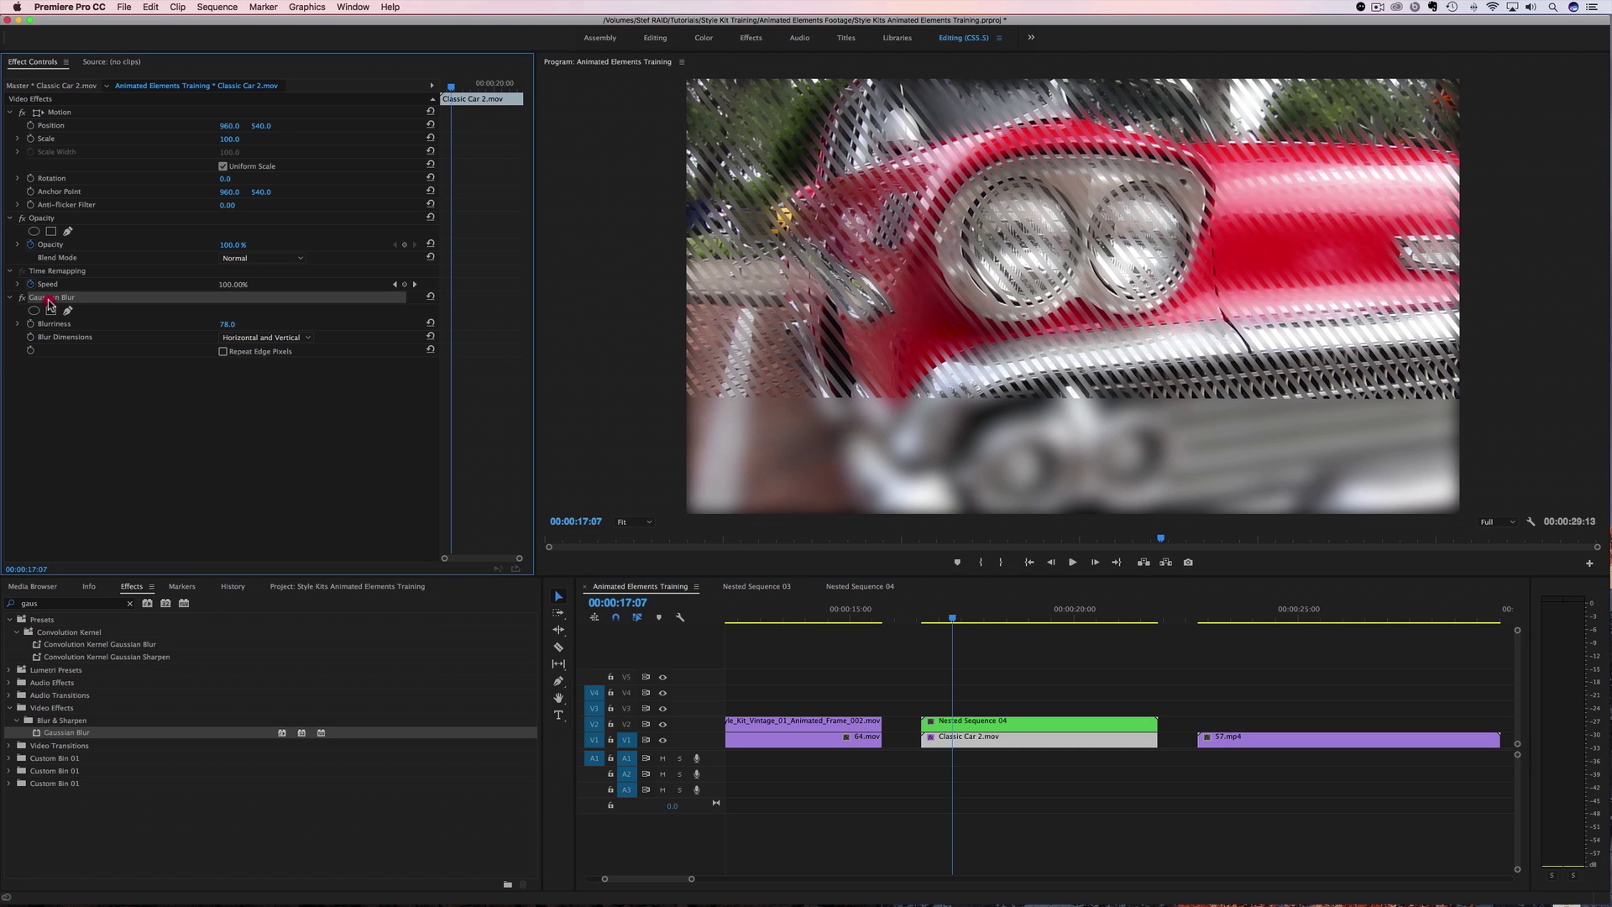
{"action": "key", "text": "Delete"}
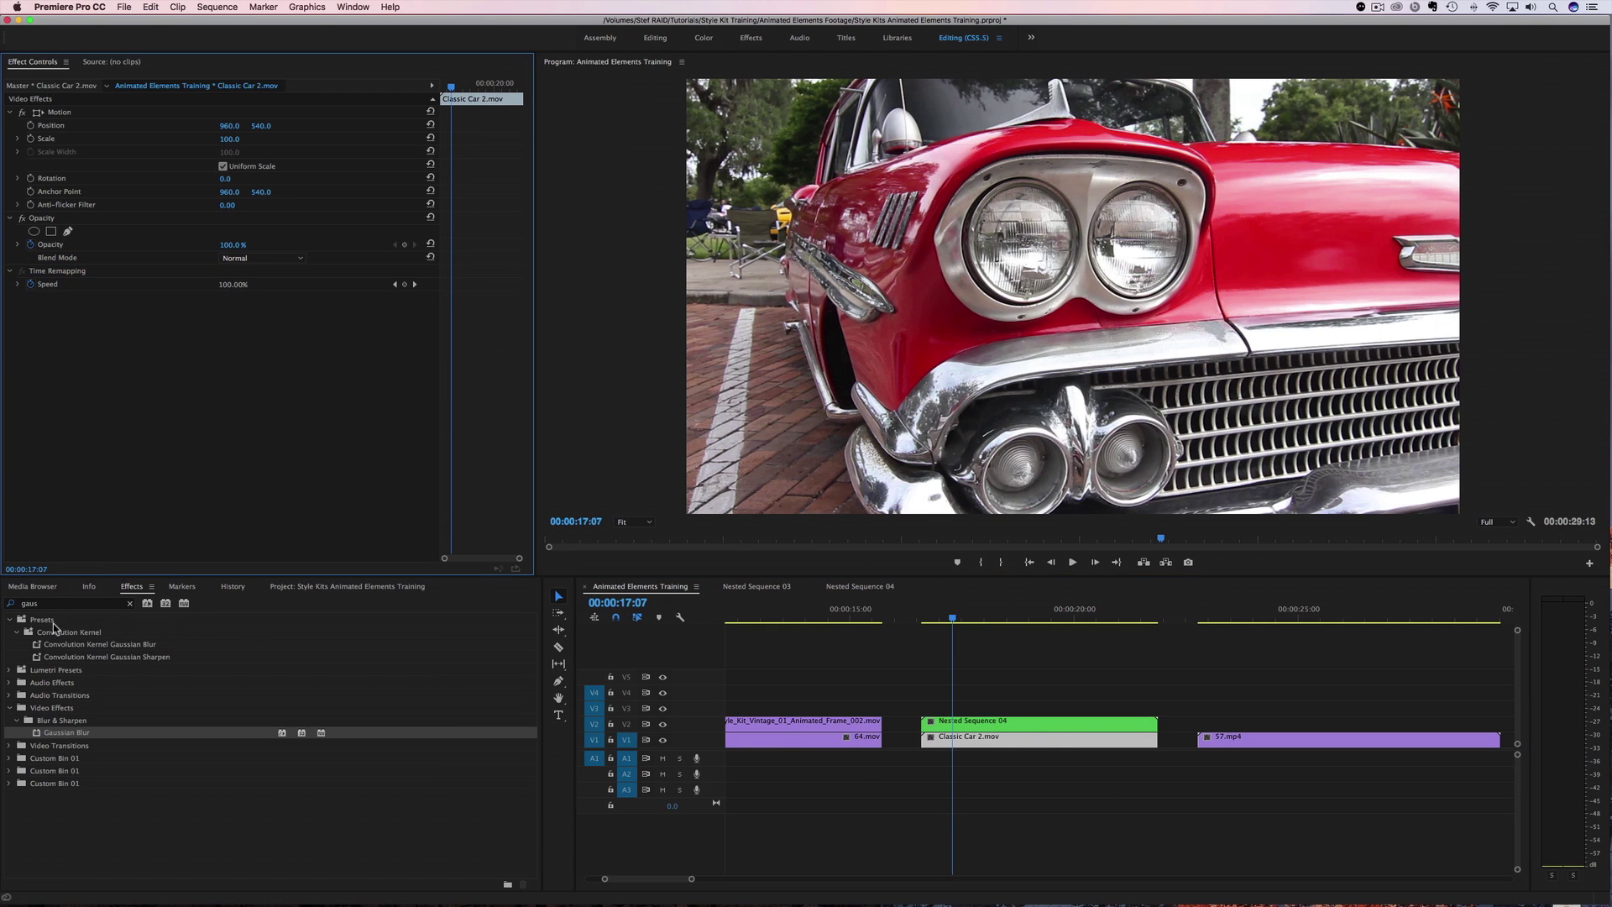
- Clear the effects search and apply the Lumetri Color effect from Color Correction to Classic Car 2.mov on V1
{"action": "left_click", "coordinate": [129, 603]}
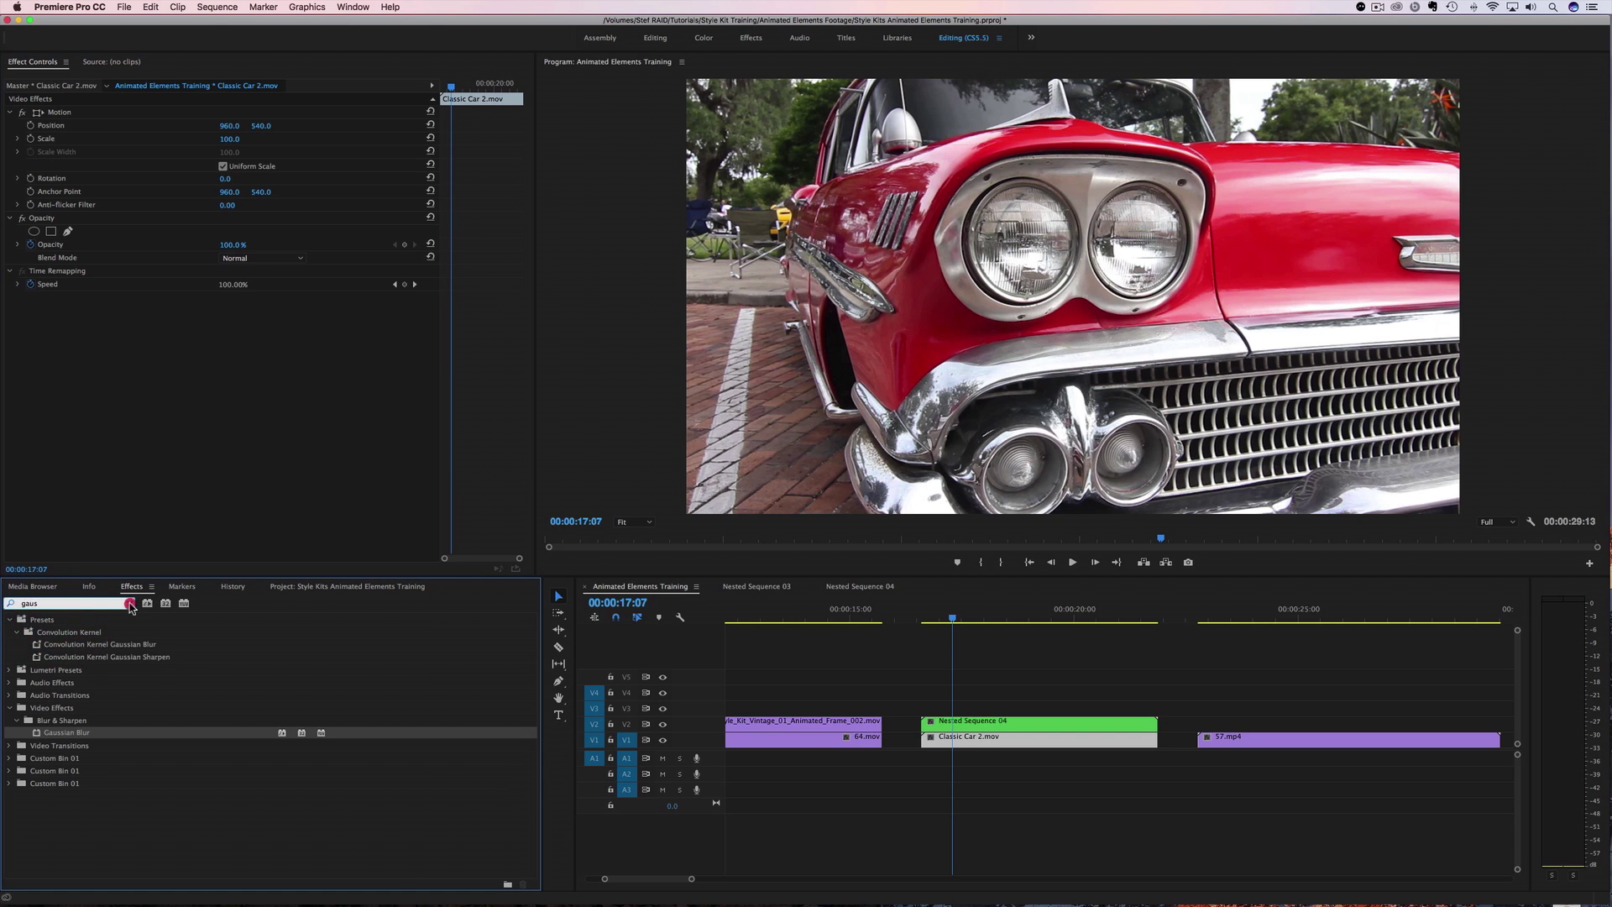
{"action": "left_click", "coordinate": [8, 670]}
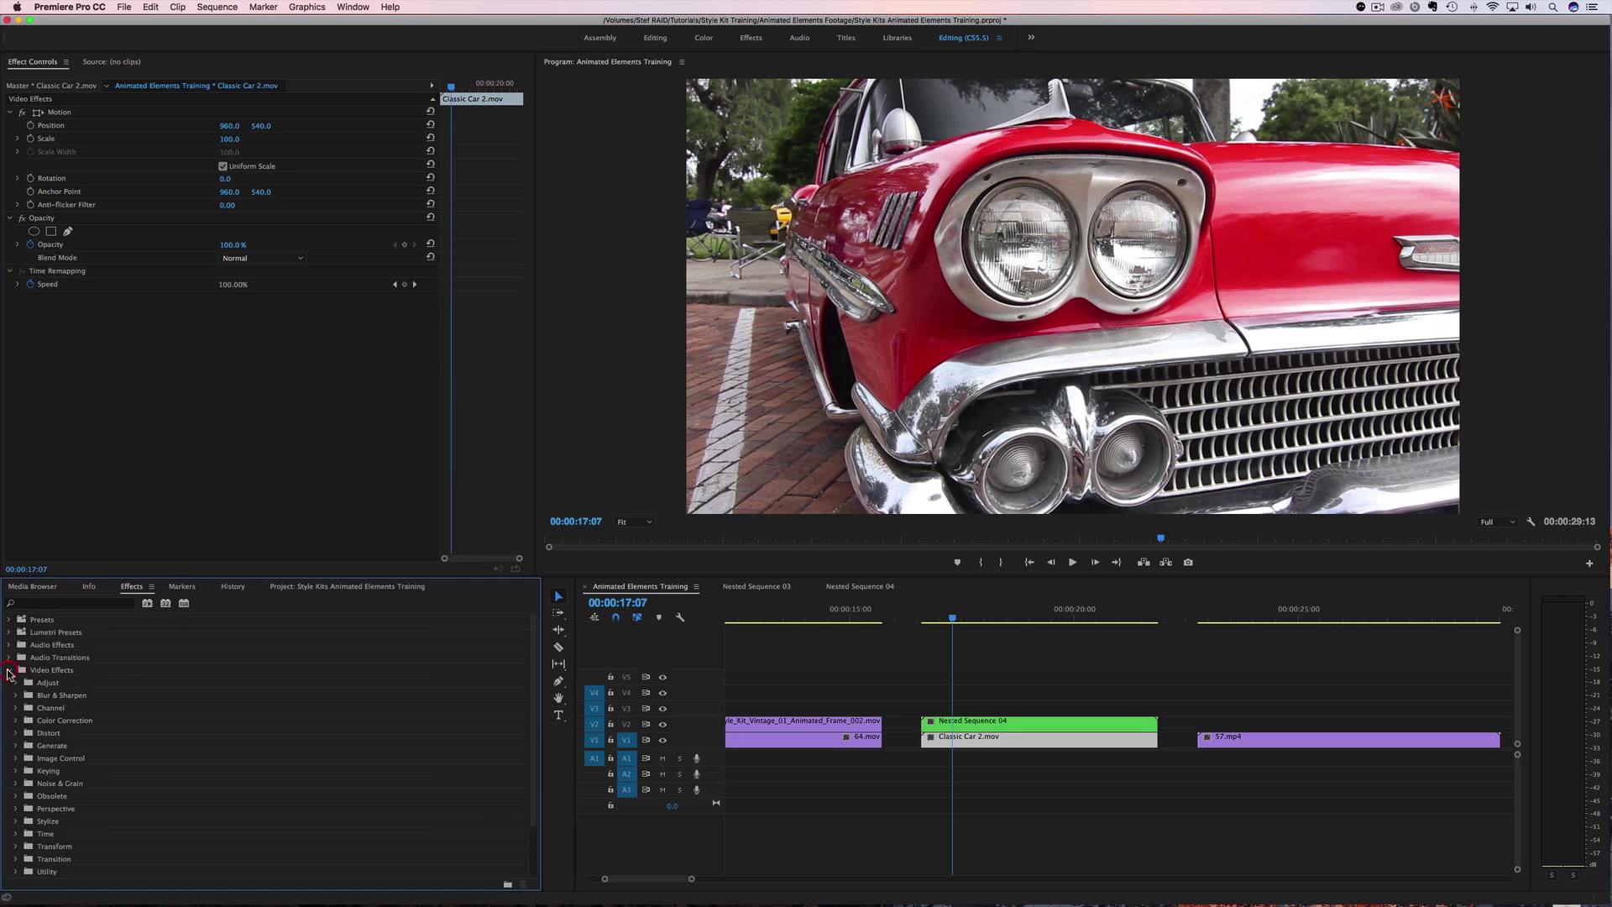
{"action": "left_click", "coordinate": [16, 719]}
{"action": "scroll", "coordinate": [99, 738], "scroll_direction": "down", "scroll_amount": 2}
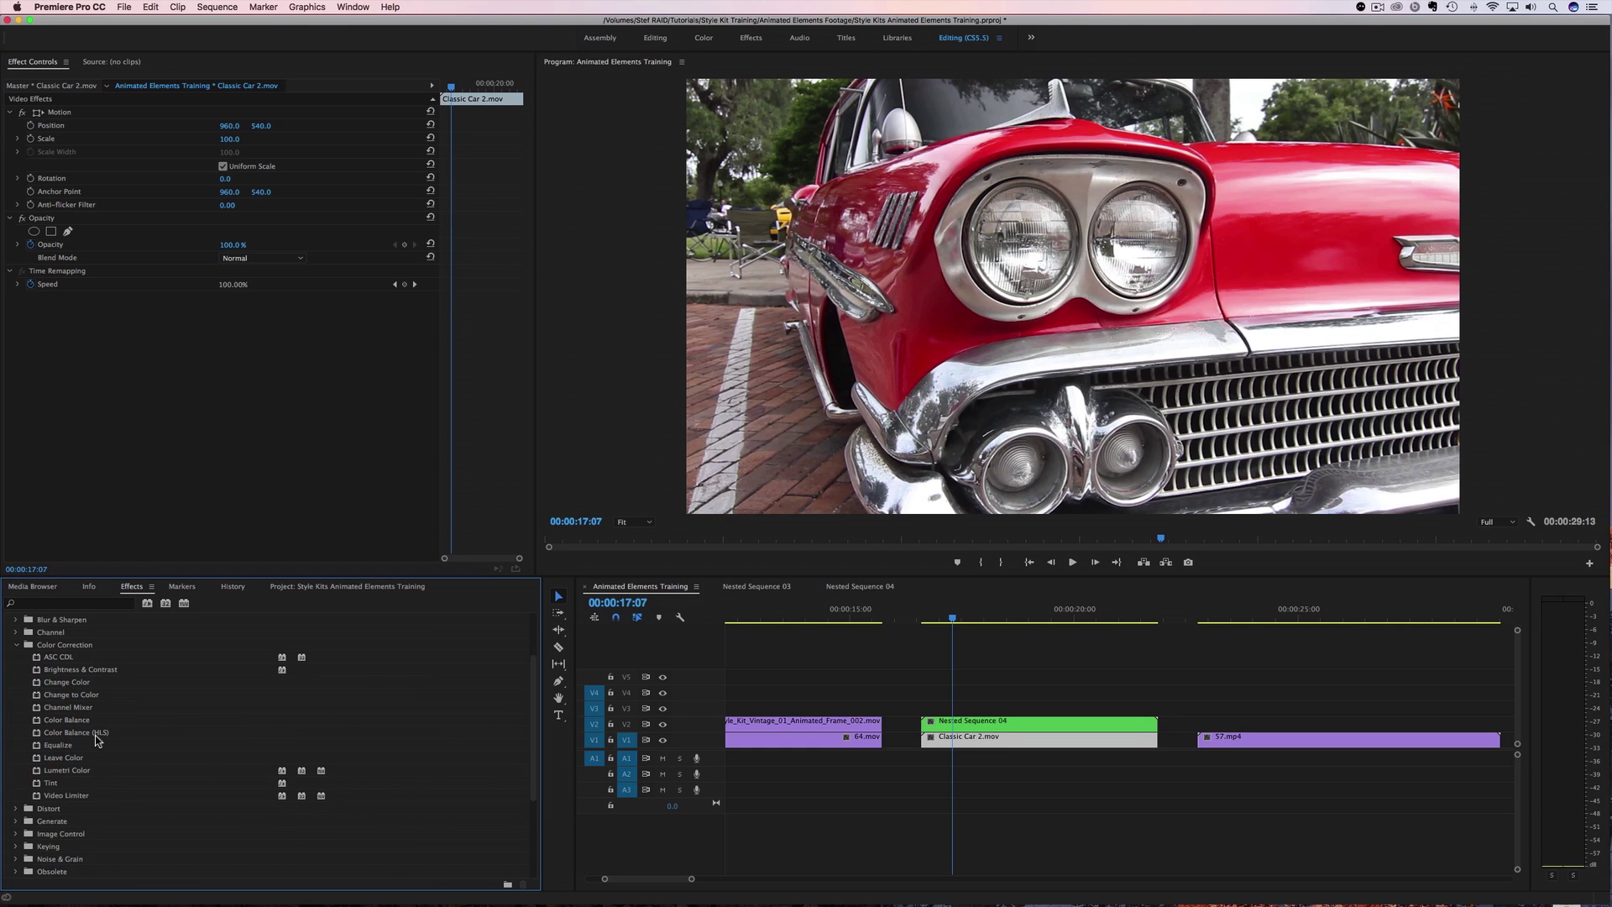
{"action": "scroll", "coordinate": [96, 737], "scroll_direction": "down", "scroll_amount": 1}
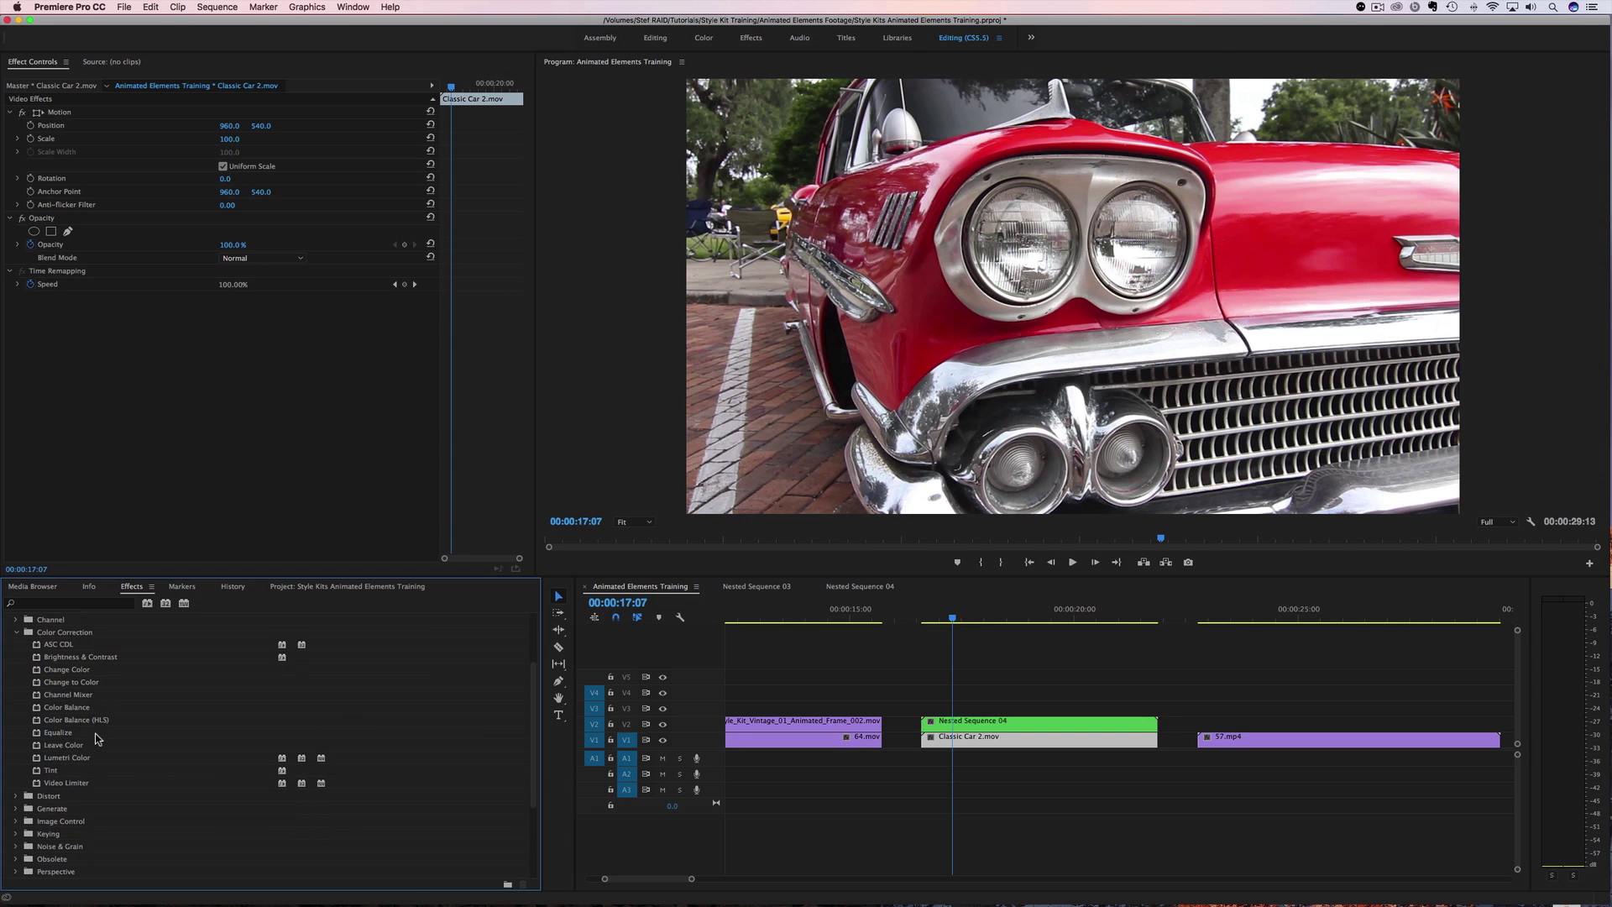
{"action": "left_click_drag", "start_coordinate": [57, 759], "coordinate": [953, 739]}
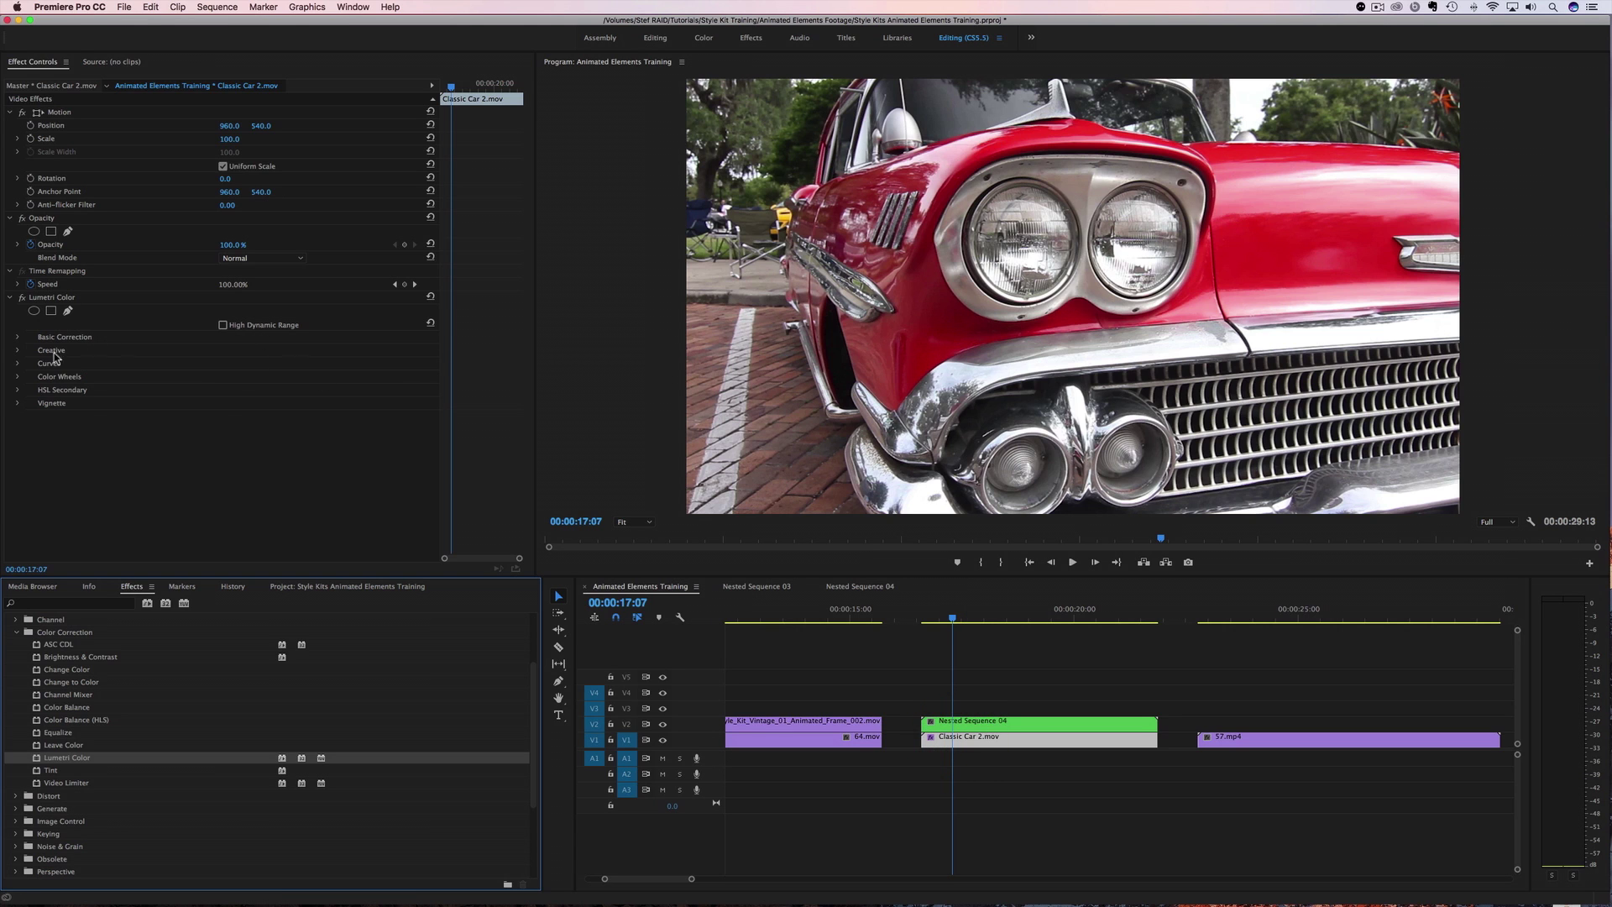
- Set the Creative Look of the Lumetri Color effect on Classic Car 2.mov to SL NOIR 1965
{"action": "left_click", "coordinate": [17, 350]}
{"action": "left_click", "coordinate": [239, 376]}
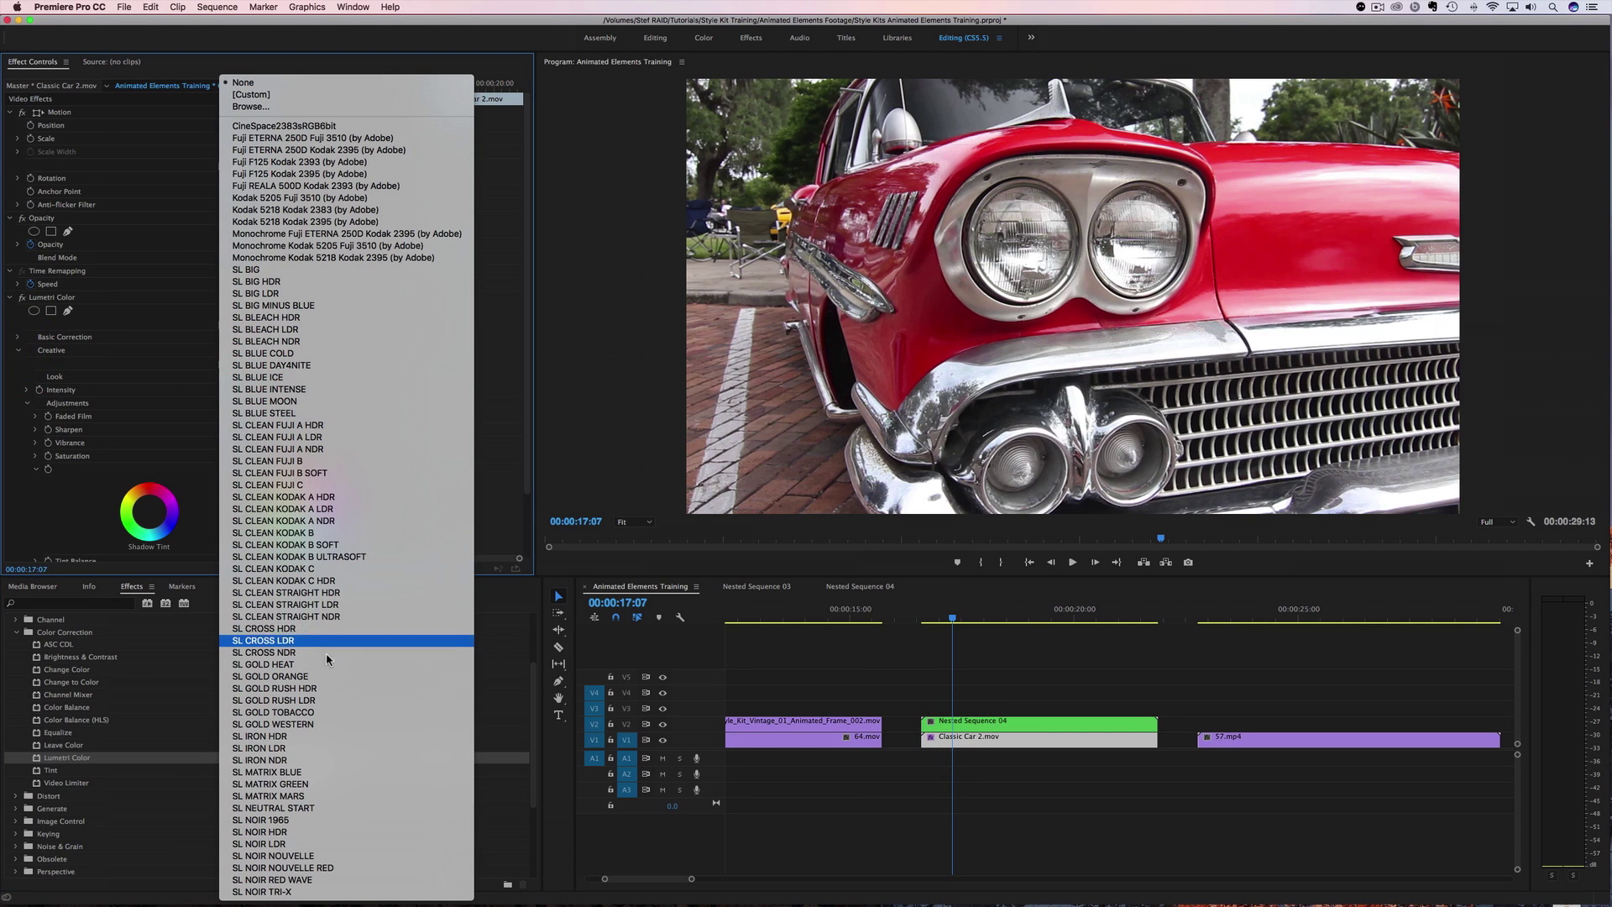
{"action": "left_click", "coordinate": [277, 819]}
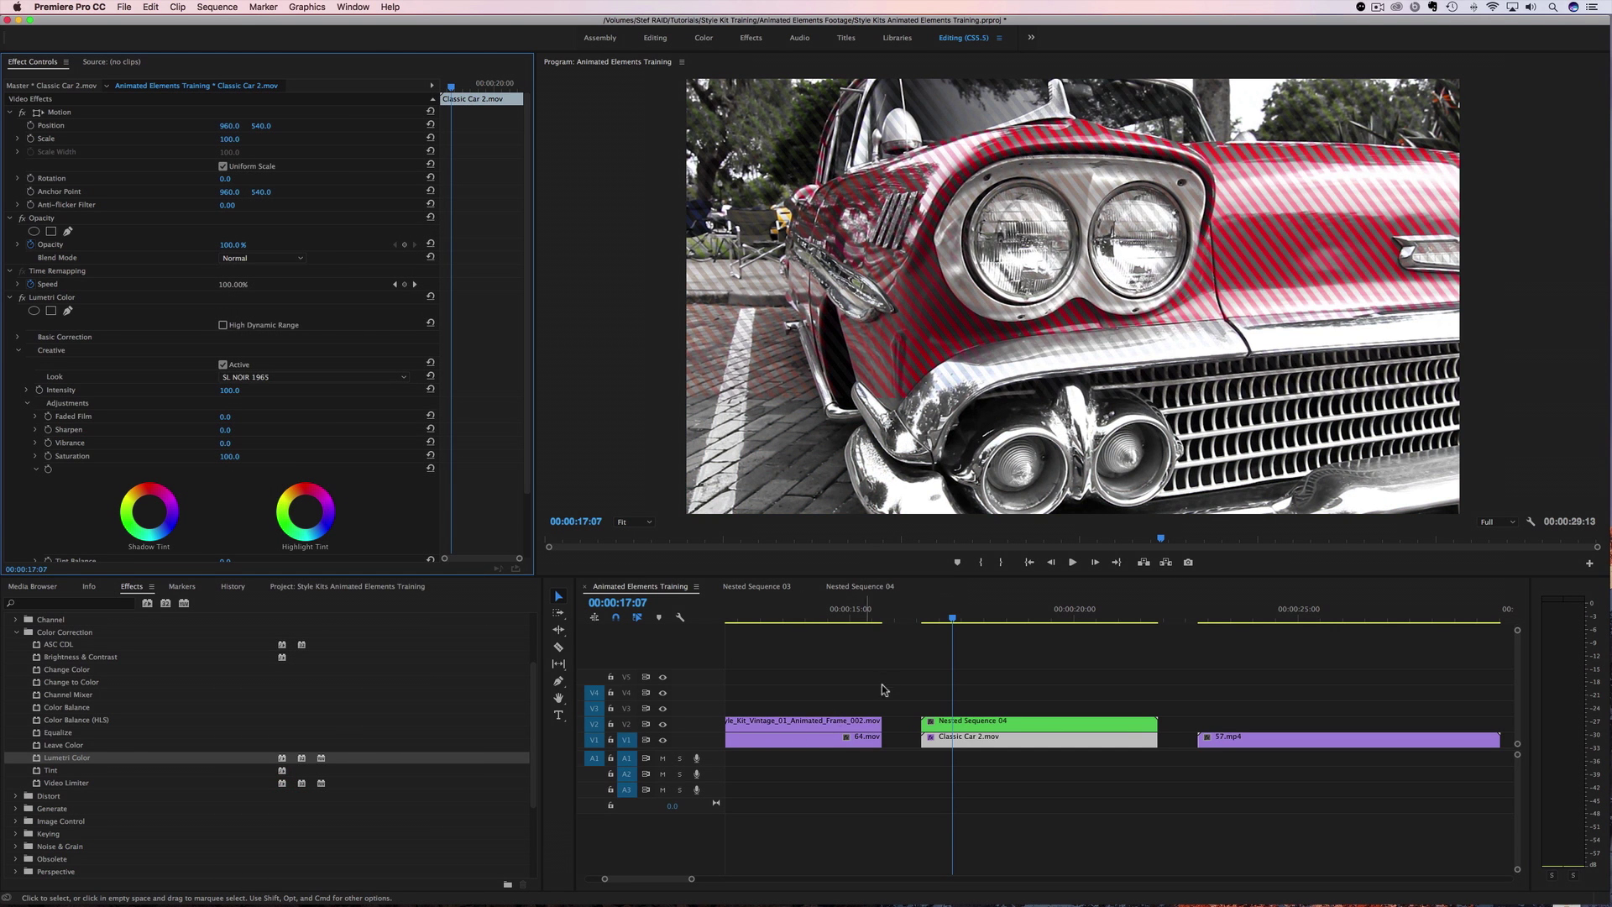
- Play back and scrub through Classic Car 2.mov from its start to examine the noir look within the animated stripes
{"action": "left_click_drag", "start_coordinate": [948, 618], "coordinate": [916, 621]}
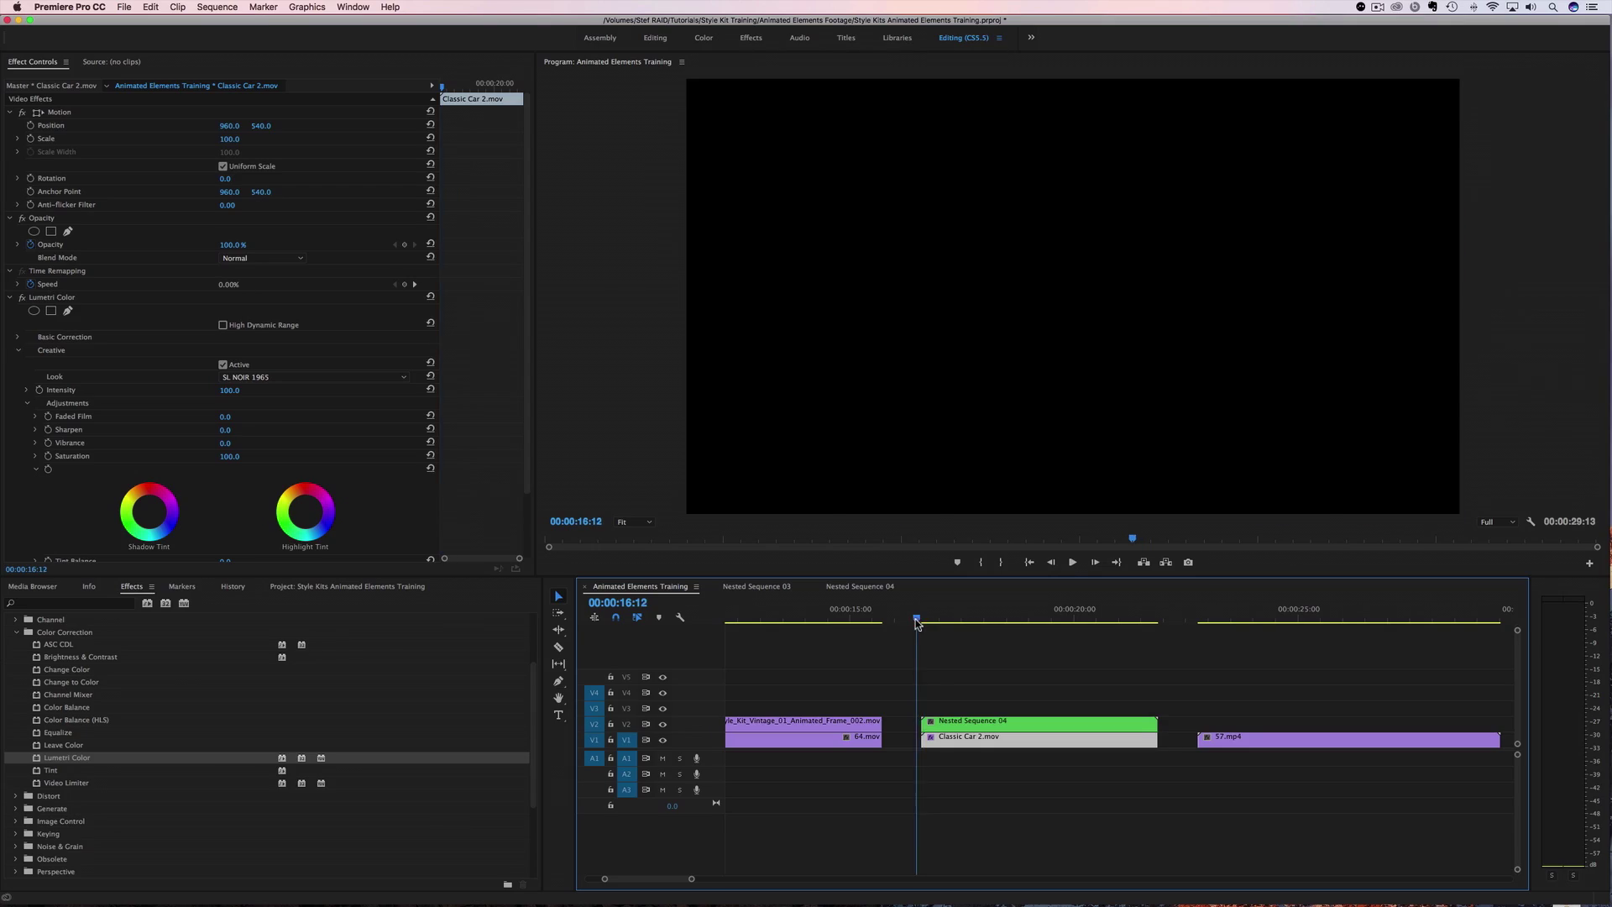
{"action": "key", "text": "space"}
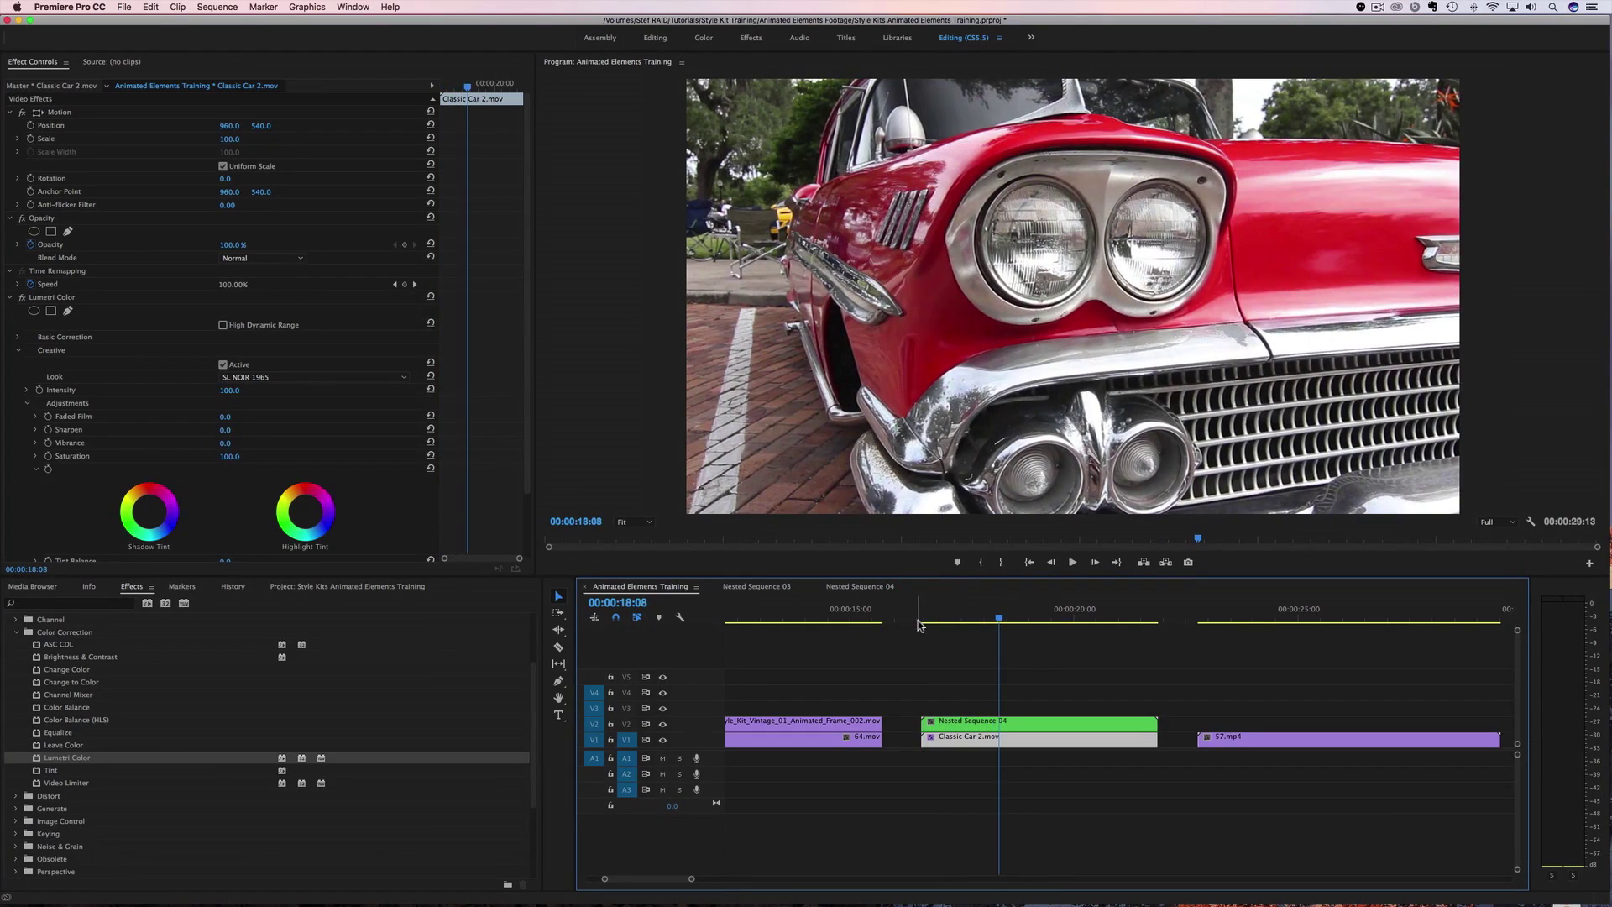
{"action": "left_click", "coordinate": [920, 621]}
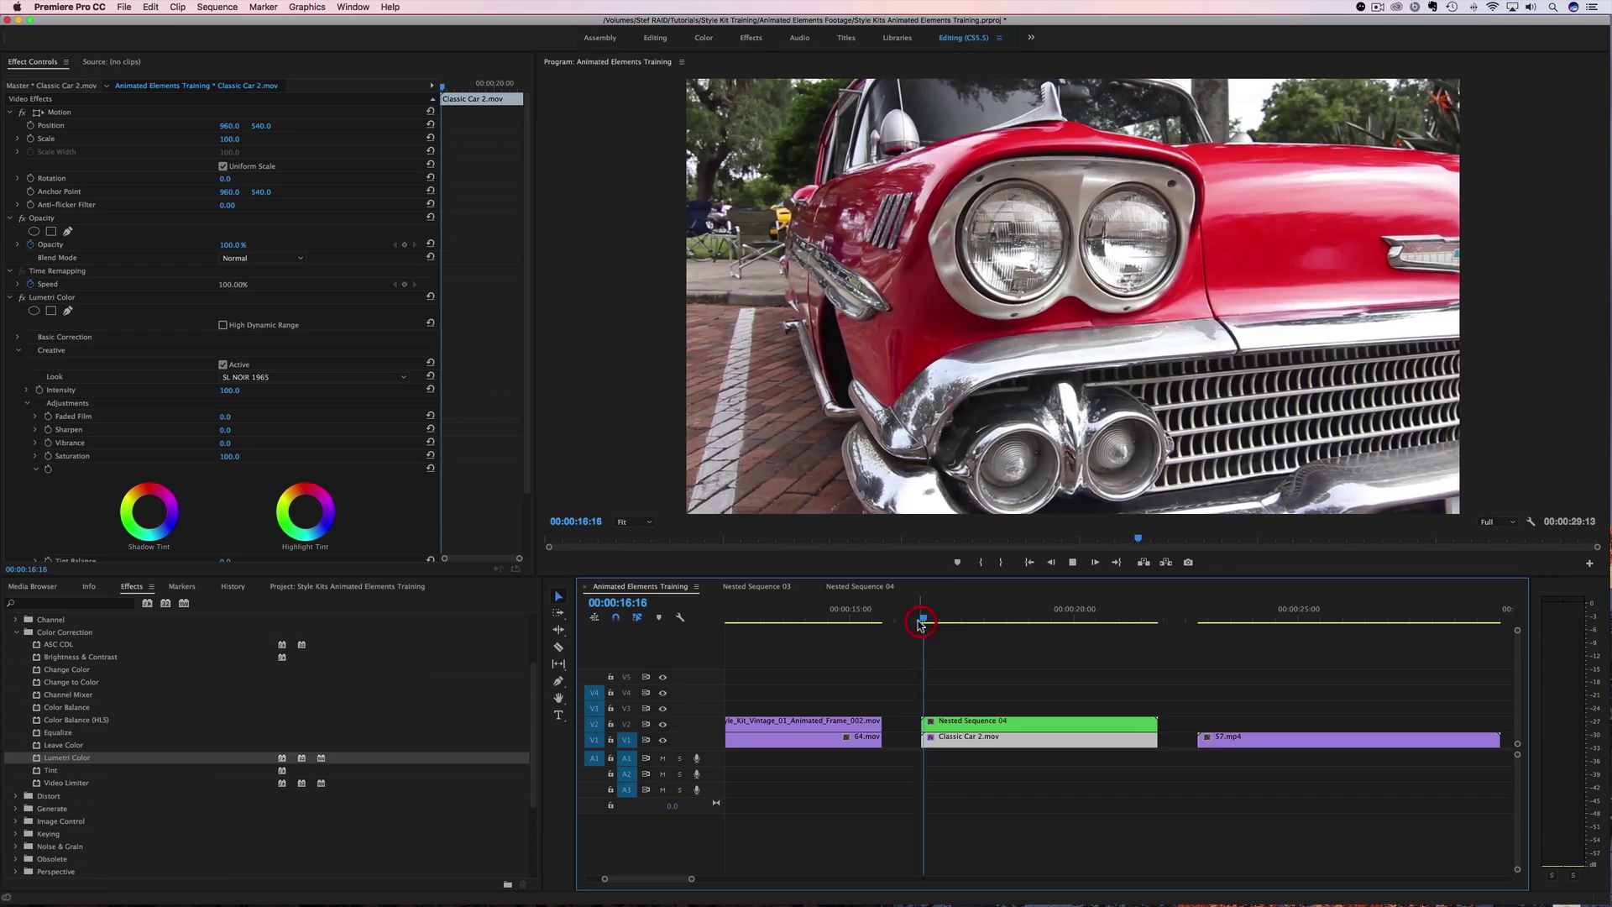
{"action": "key", "text": "space"}
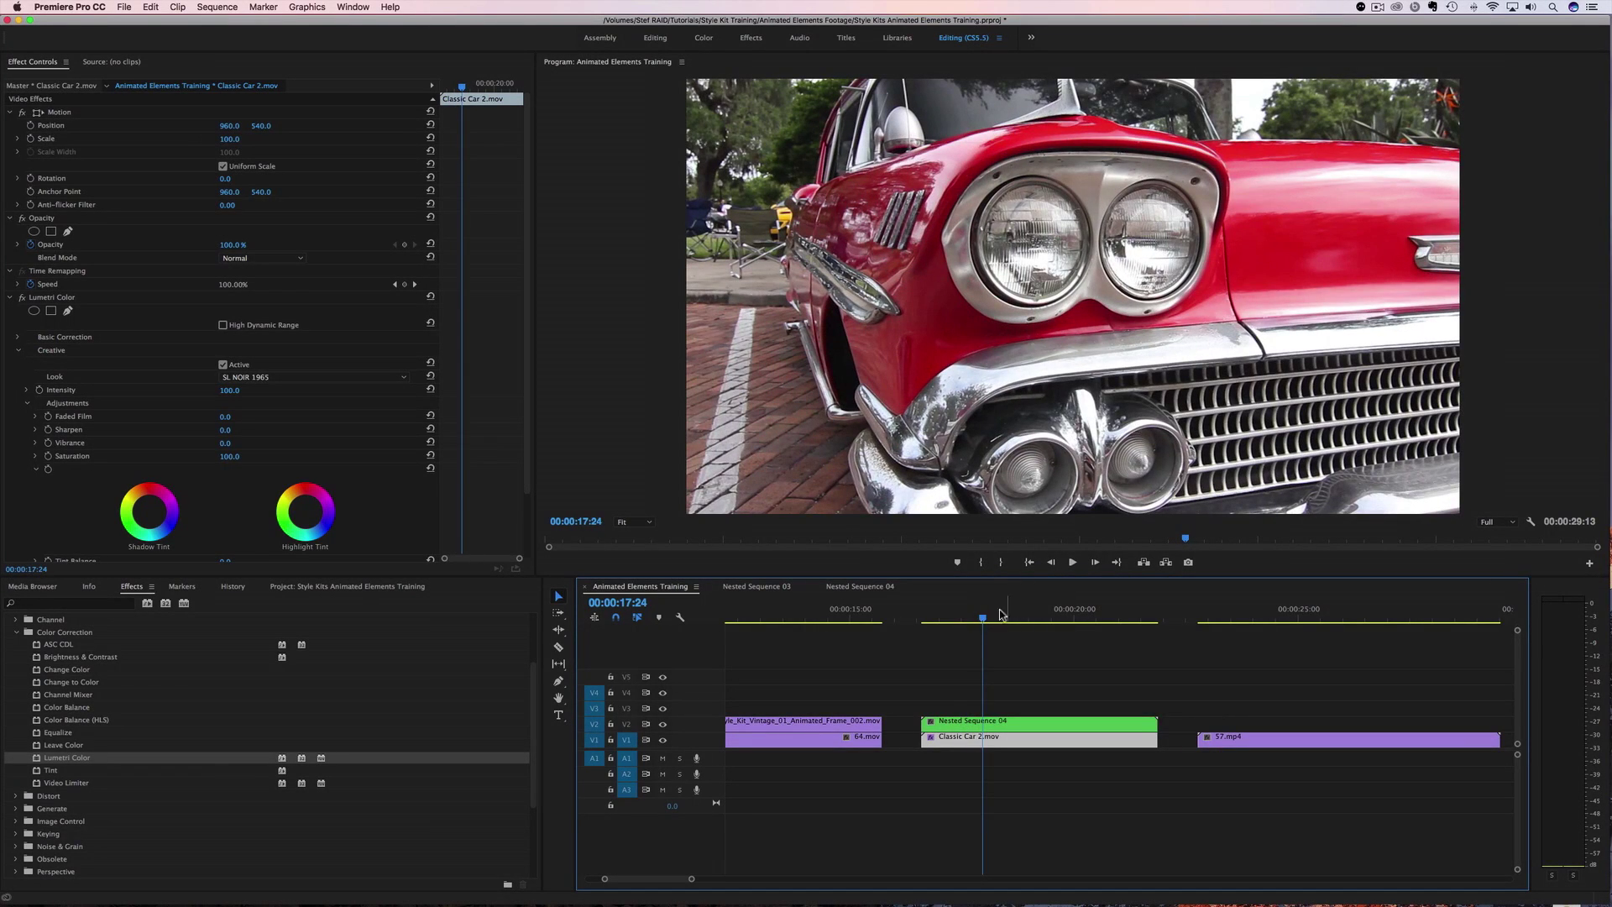
{"action": "left_click_drag", "start_coordinate": [981, 619], "coordinate": [937, 623]}
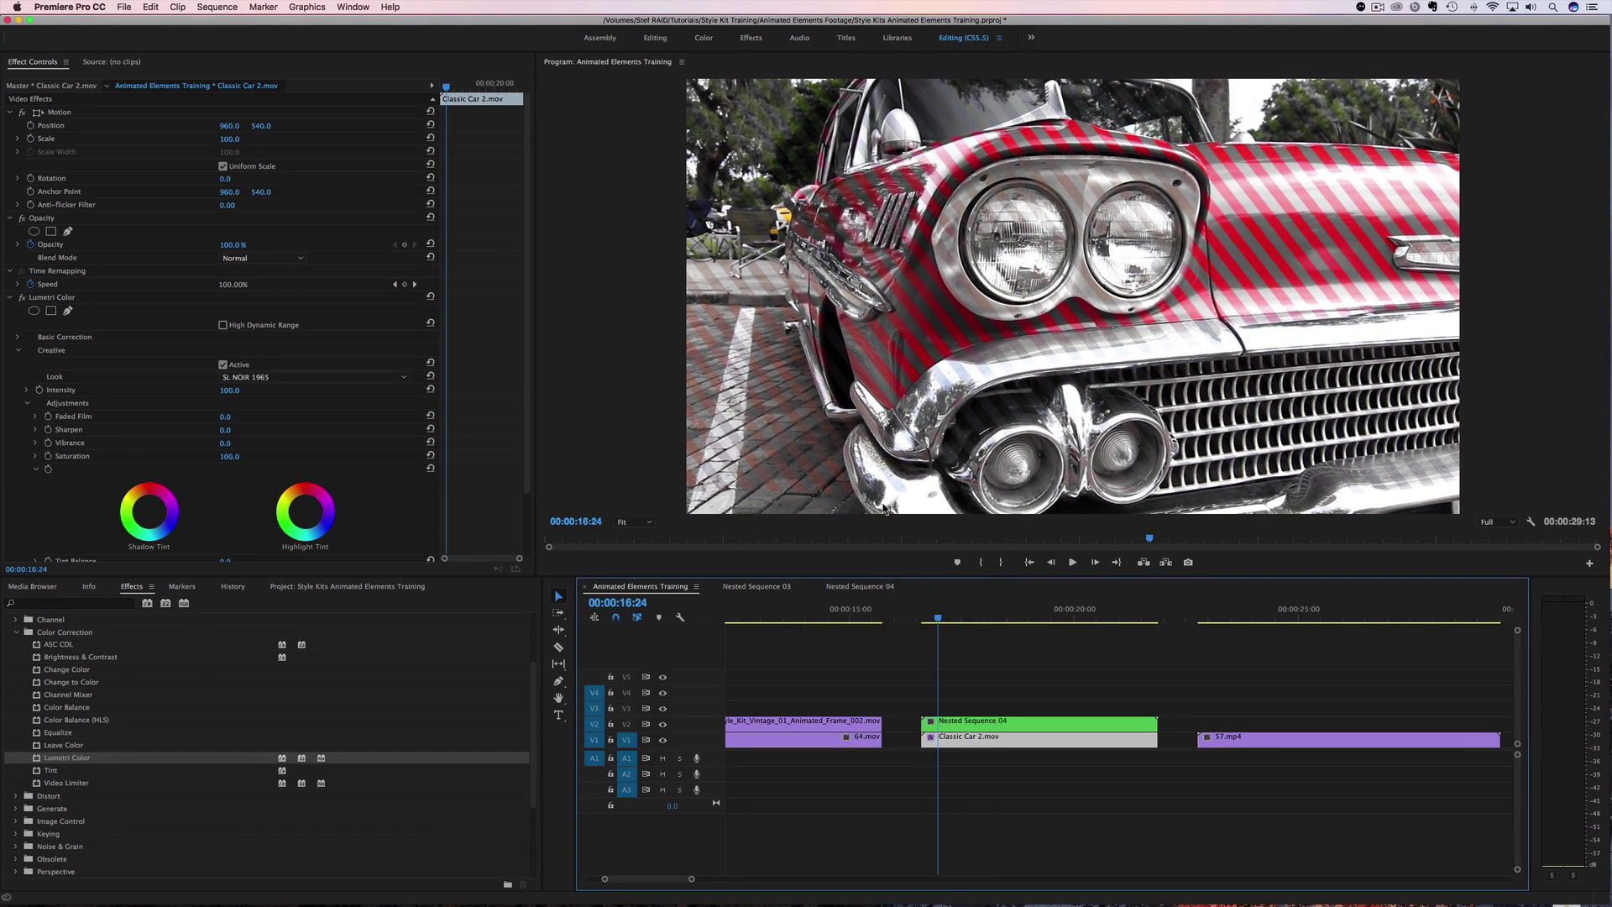
{"action": "left_click_drag", "start_coordinate": [938, 621], "coordinate": [972, 625]}
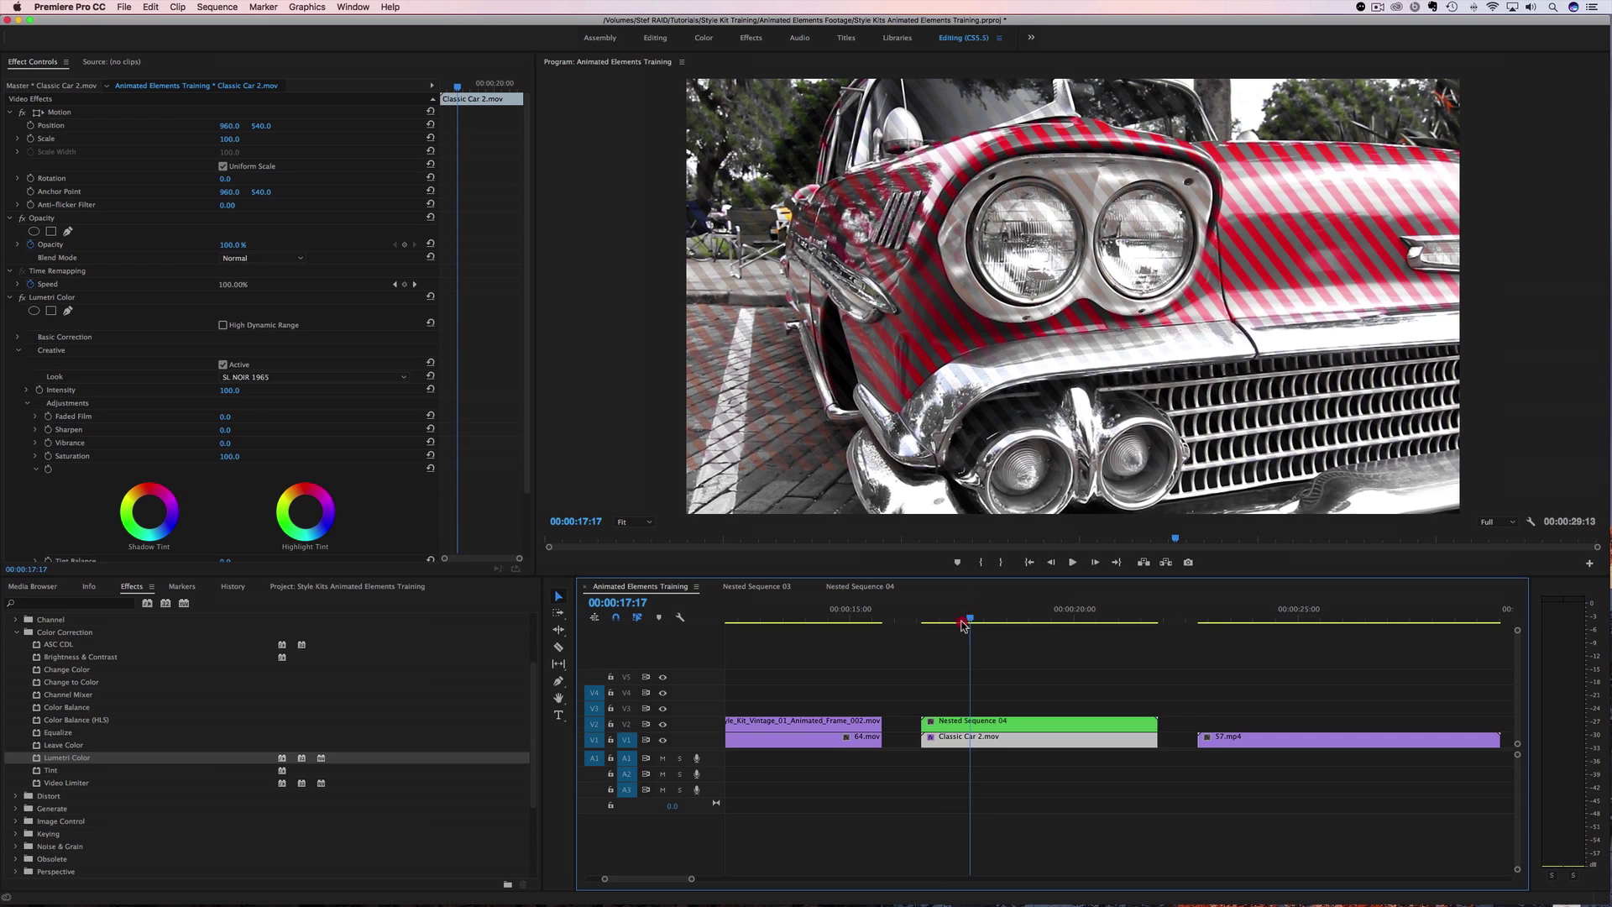
{"action": "key", "text": "space"}
{"action": "key", "text": "space"}
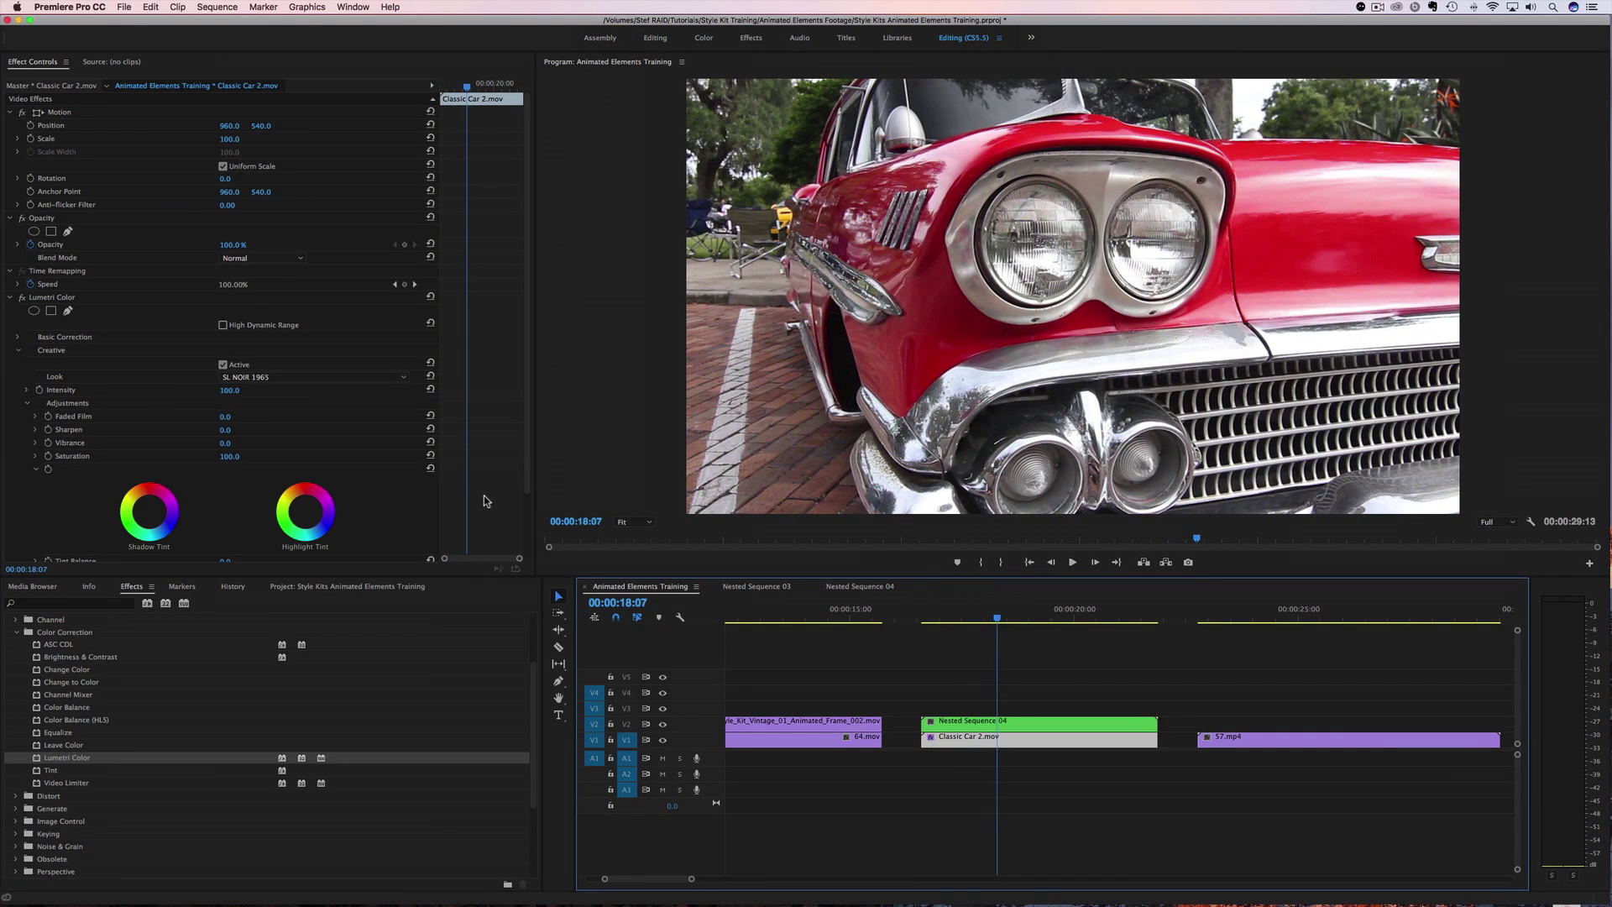
- Undo the noir look, the Lumetri Color effect and the Gaussian Blur removal on Classic Car 2.mov
{"action": "key", "text": "super+z"}
{"action": "key", "text": "super+z"}
{"action": "key", "text": "super+z"}
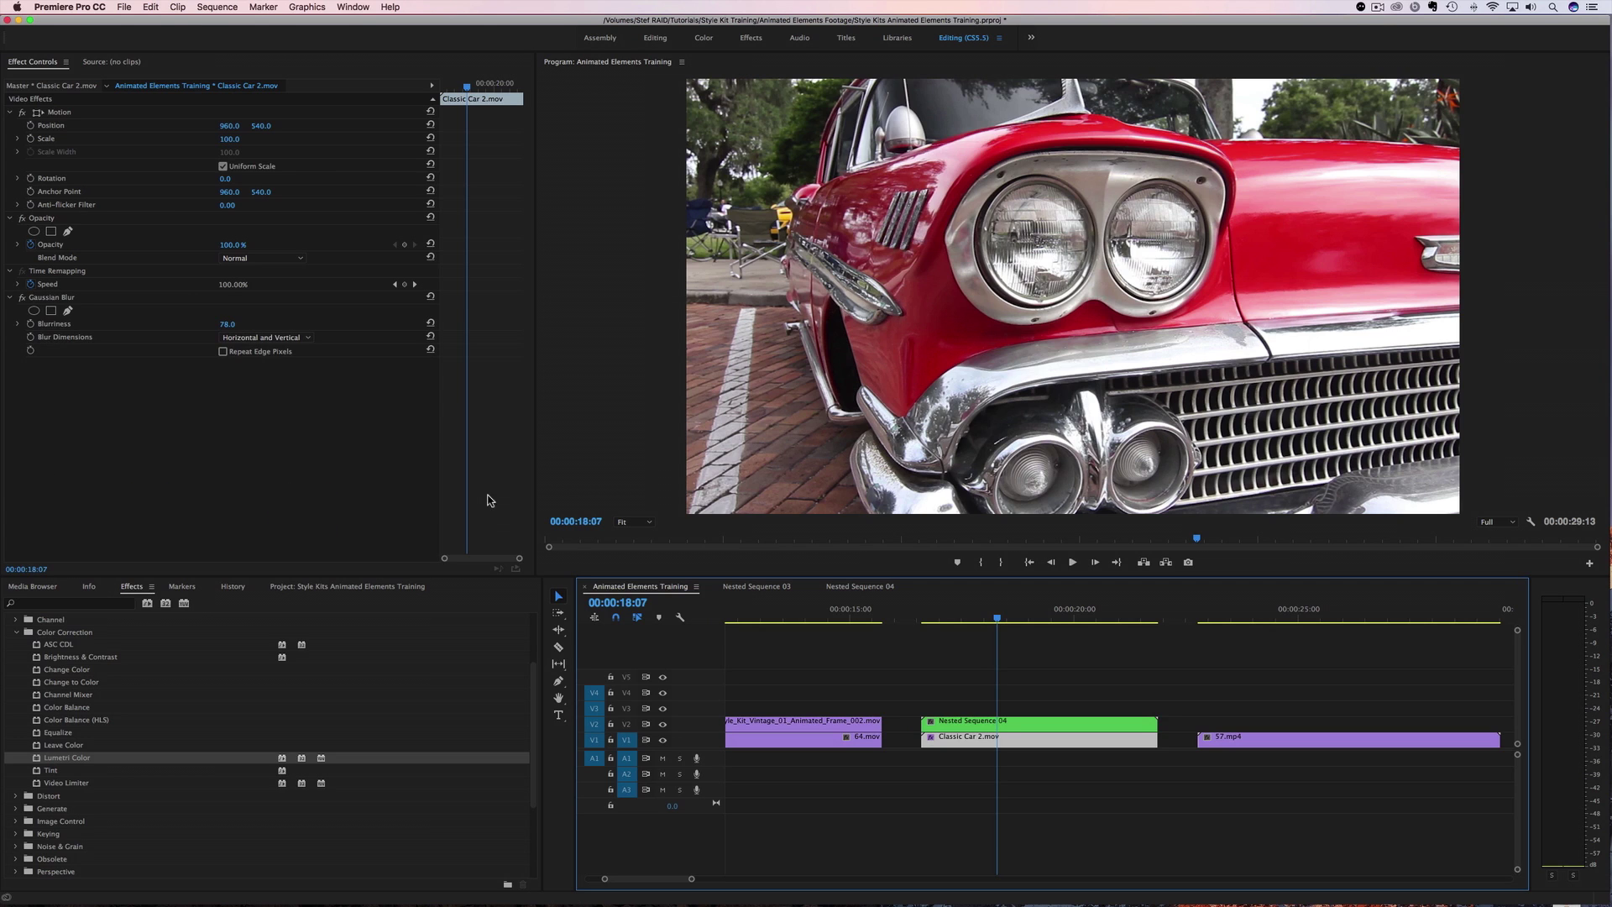
- Play back Classic Car 2.mov from its start to examine the Gaussian Blur within the animated stripes
{"action": "left_click", "coordinate": [921, 618]}
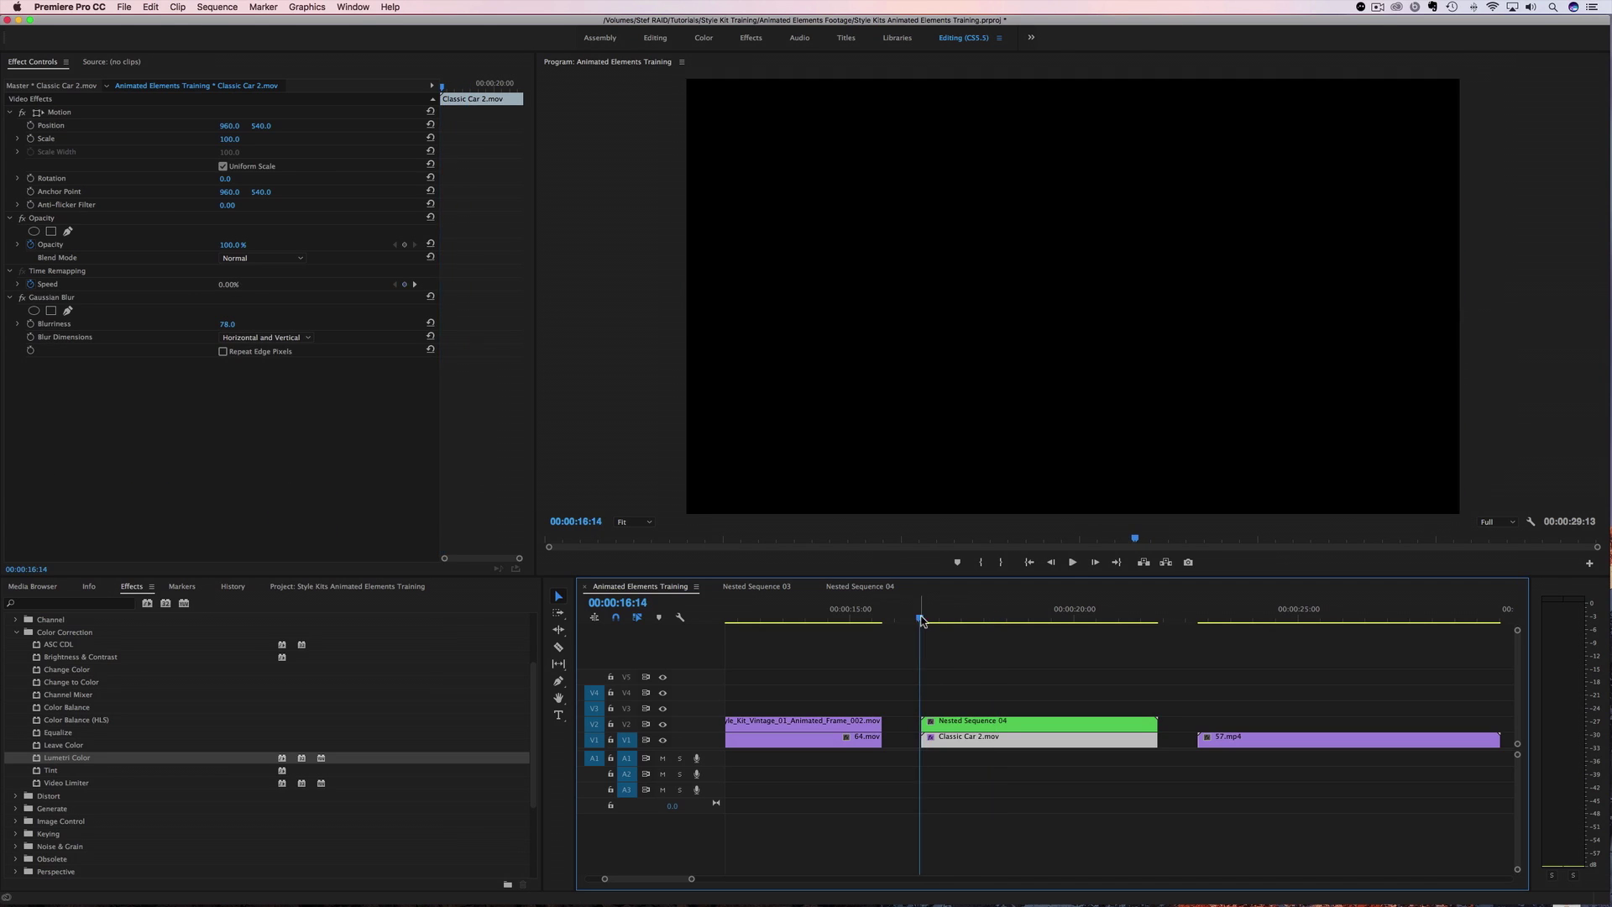
{"action": "key", "text": "space"}
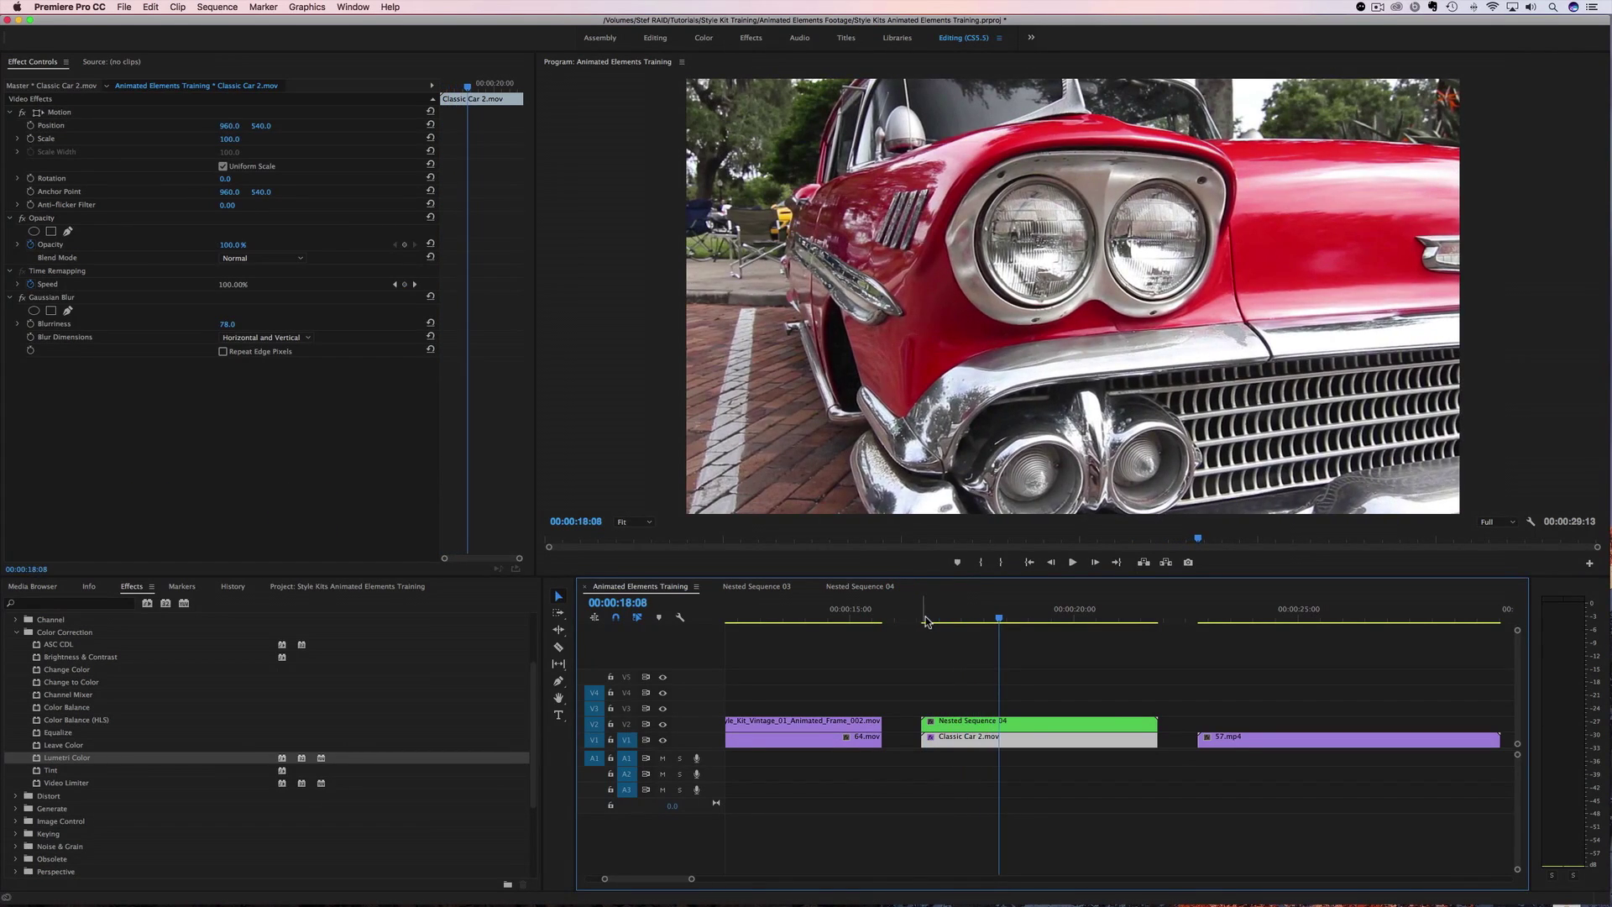
{"action": "left_click", "coordinate": [921, 619]}
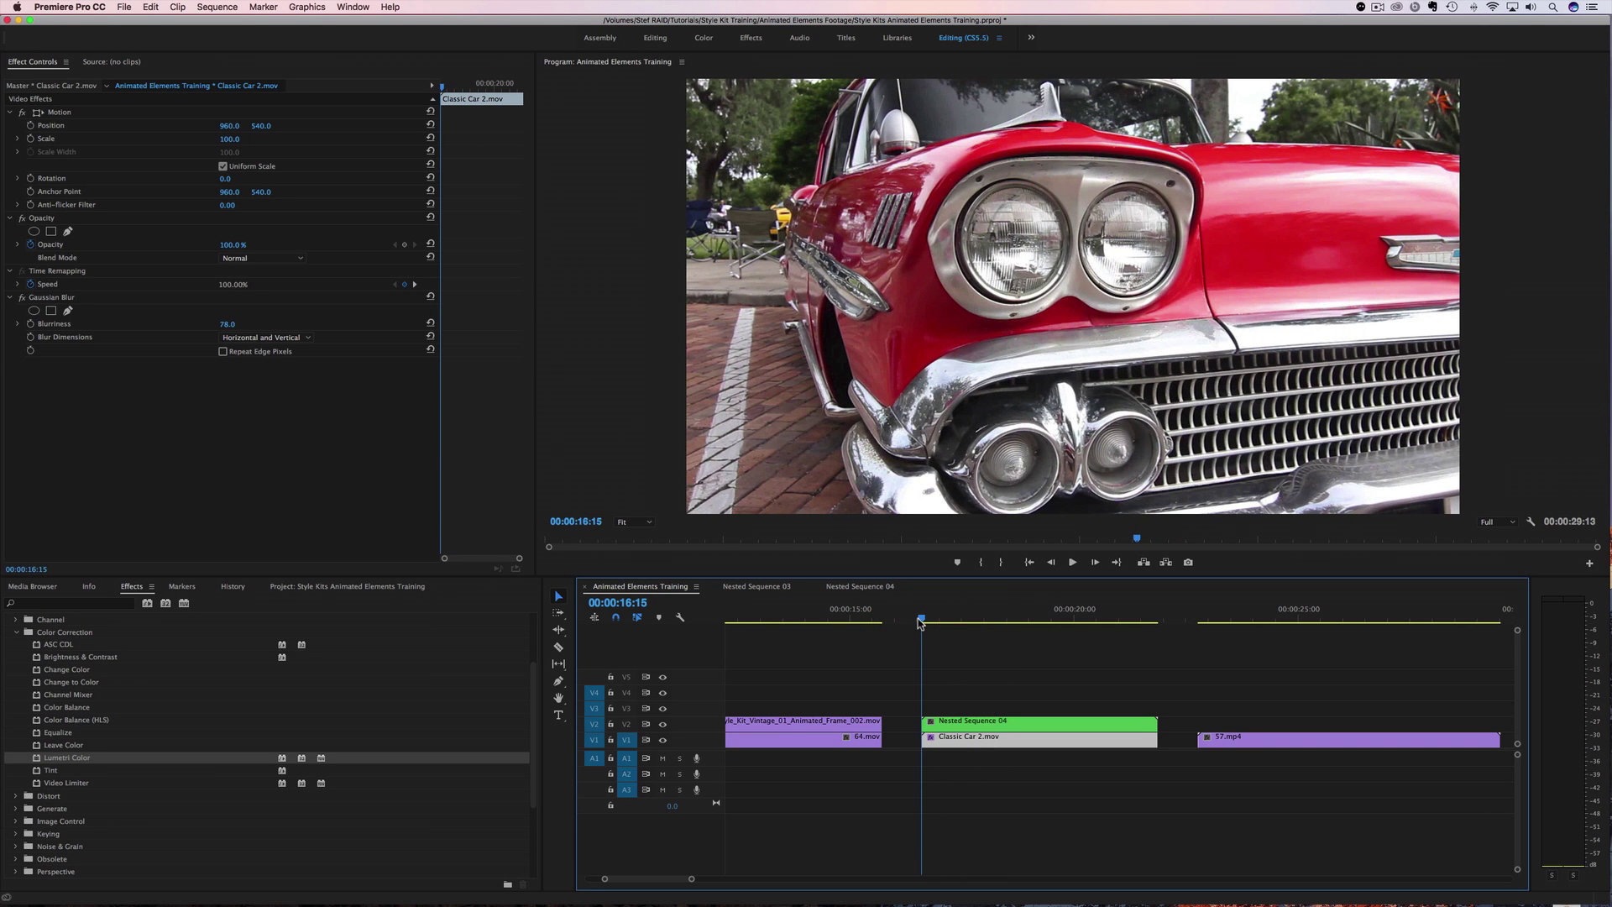
{"action": "key", "text": "space"}
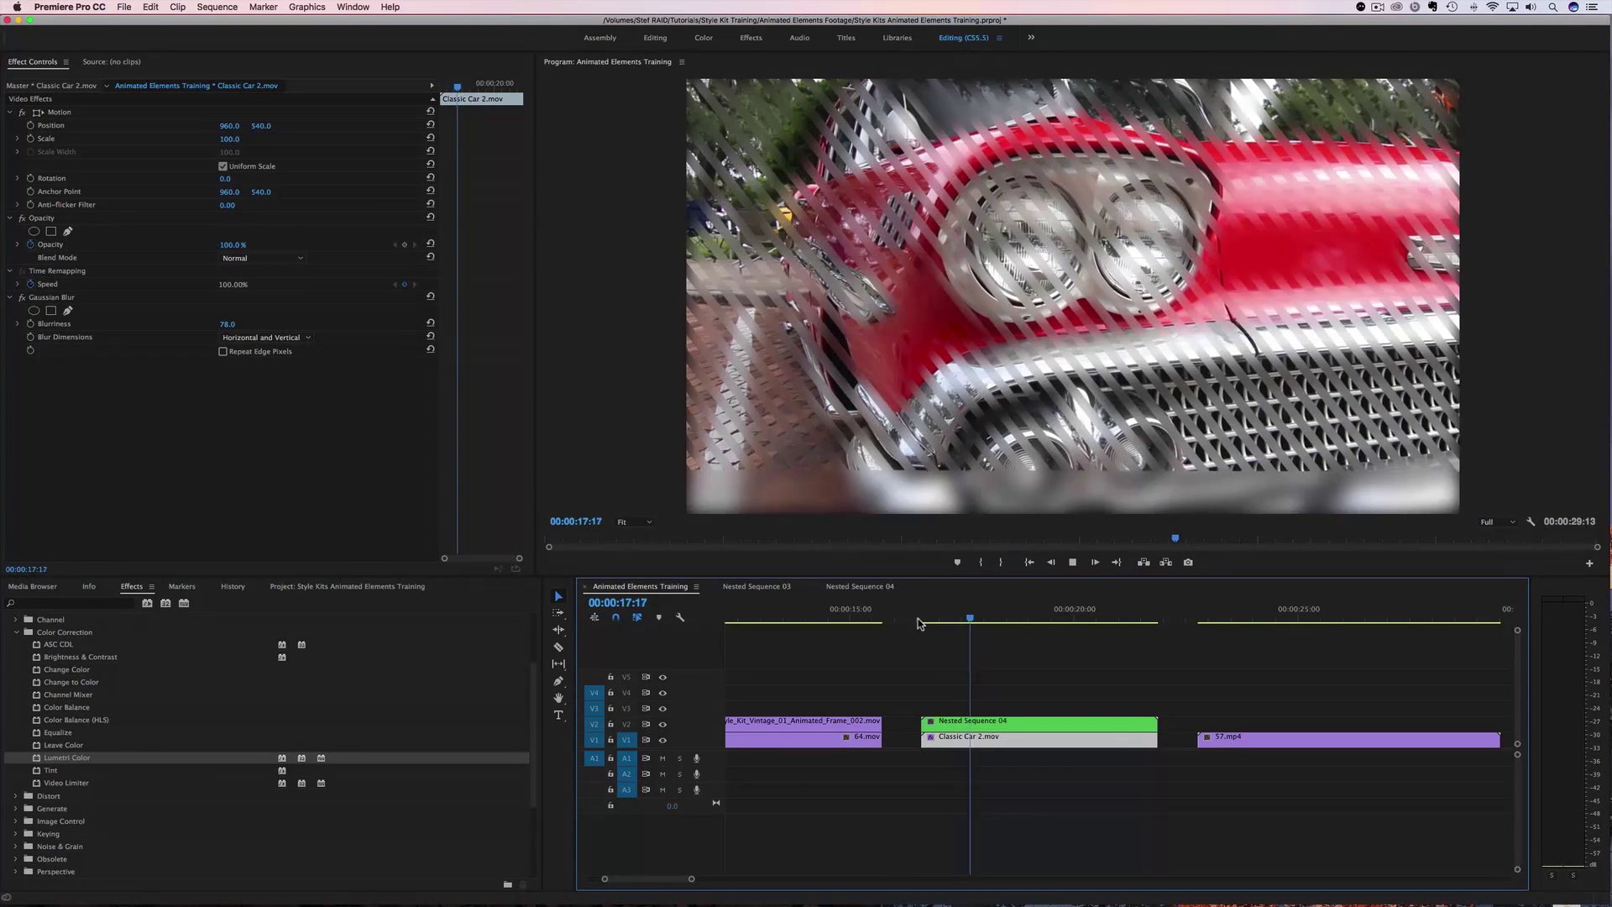
{"action": "key", "text": "space"}
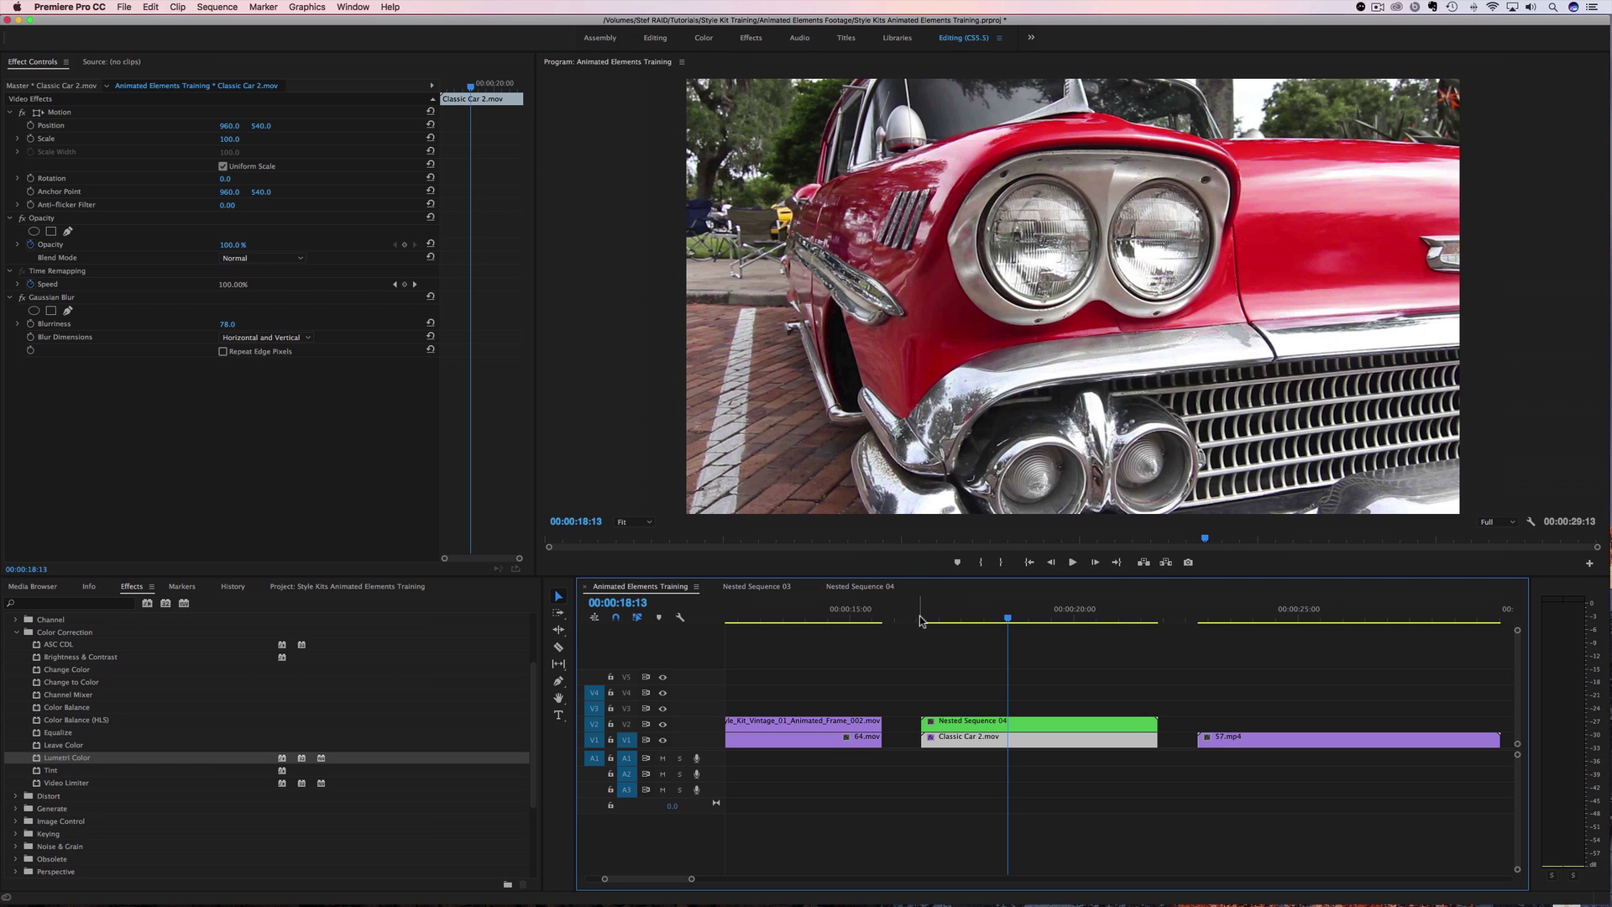
- Place 62.mp4 from the Stock bin on V2 near the start of 57.mp4, and close the bin
{"action": "left_click", "coordinate": [1173, 614]}
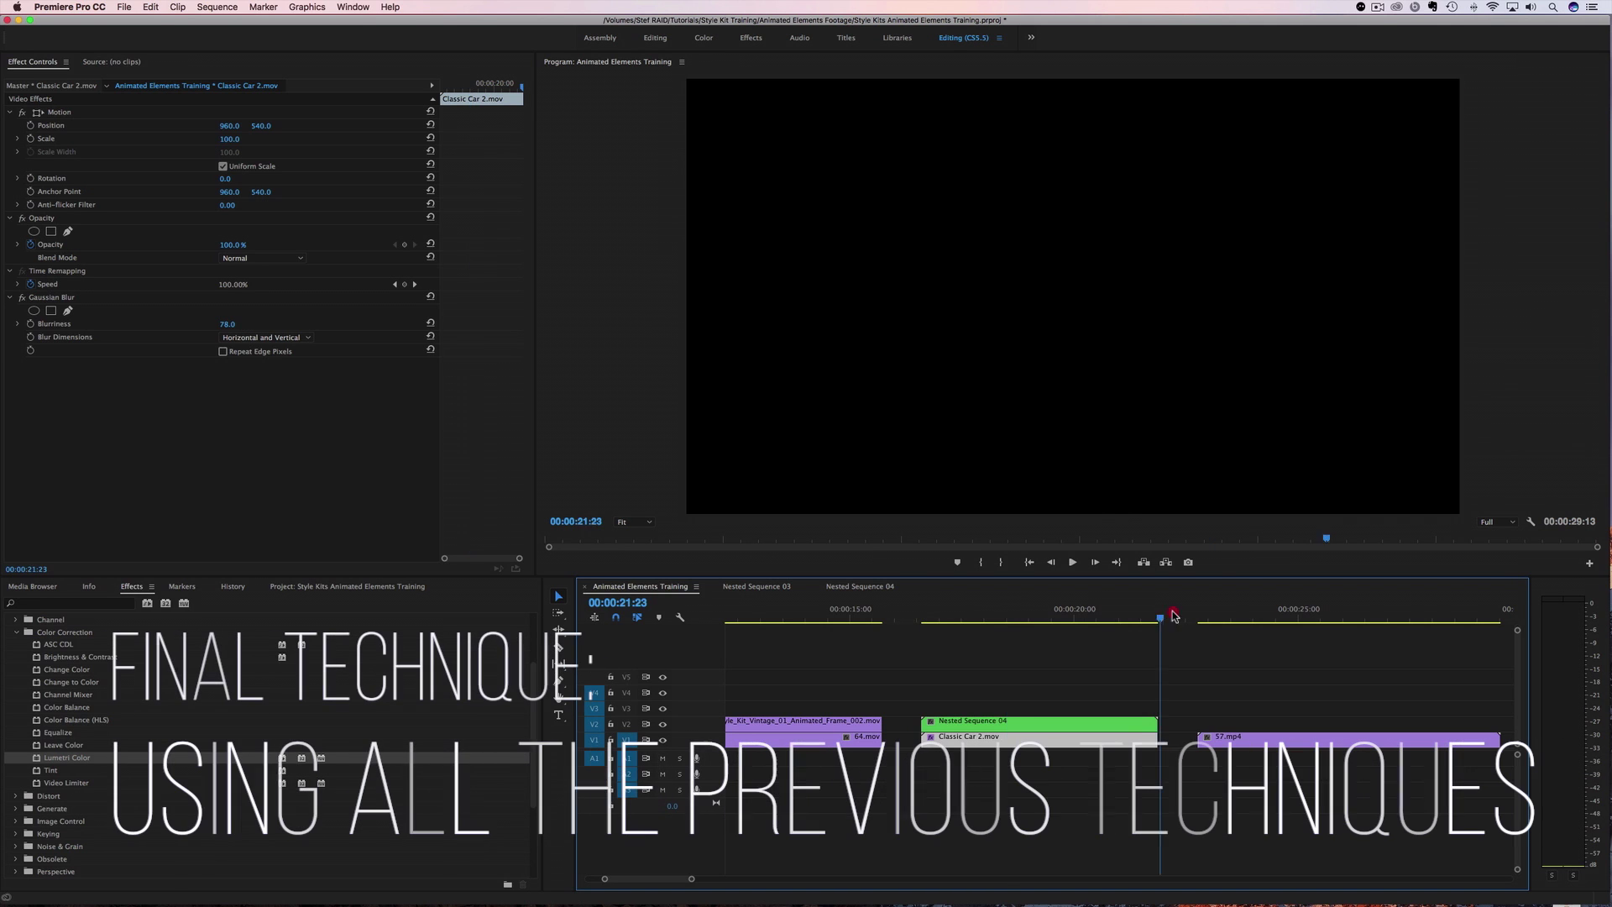
{"action": "mouse_move", "coordinate": [1172, 614]}
{"action": "left_mouse_down"}
{"action": "mouse_move", "coordinate": [1266, 620]}
{"action": "mouse_move", "coordinate": [1203, 623]}
{"action": "left_mouse_up"}
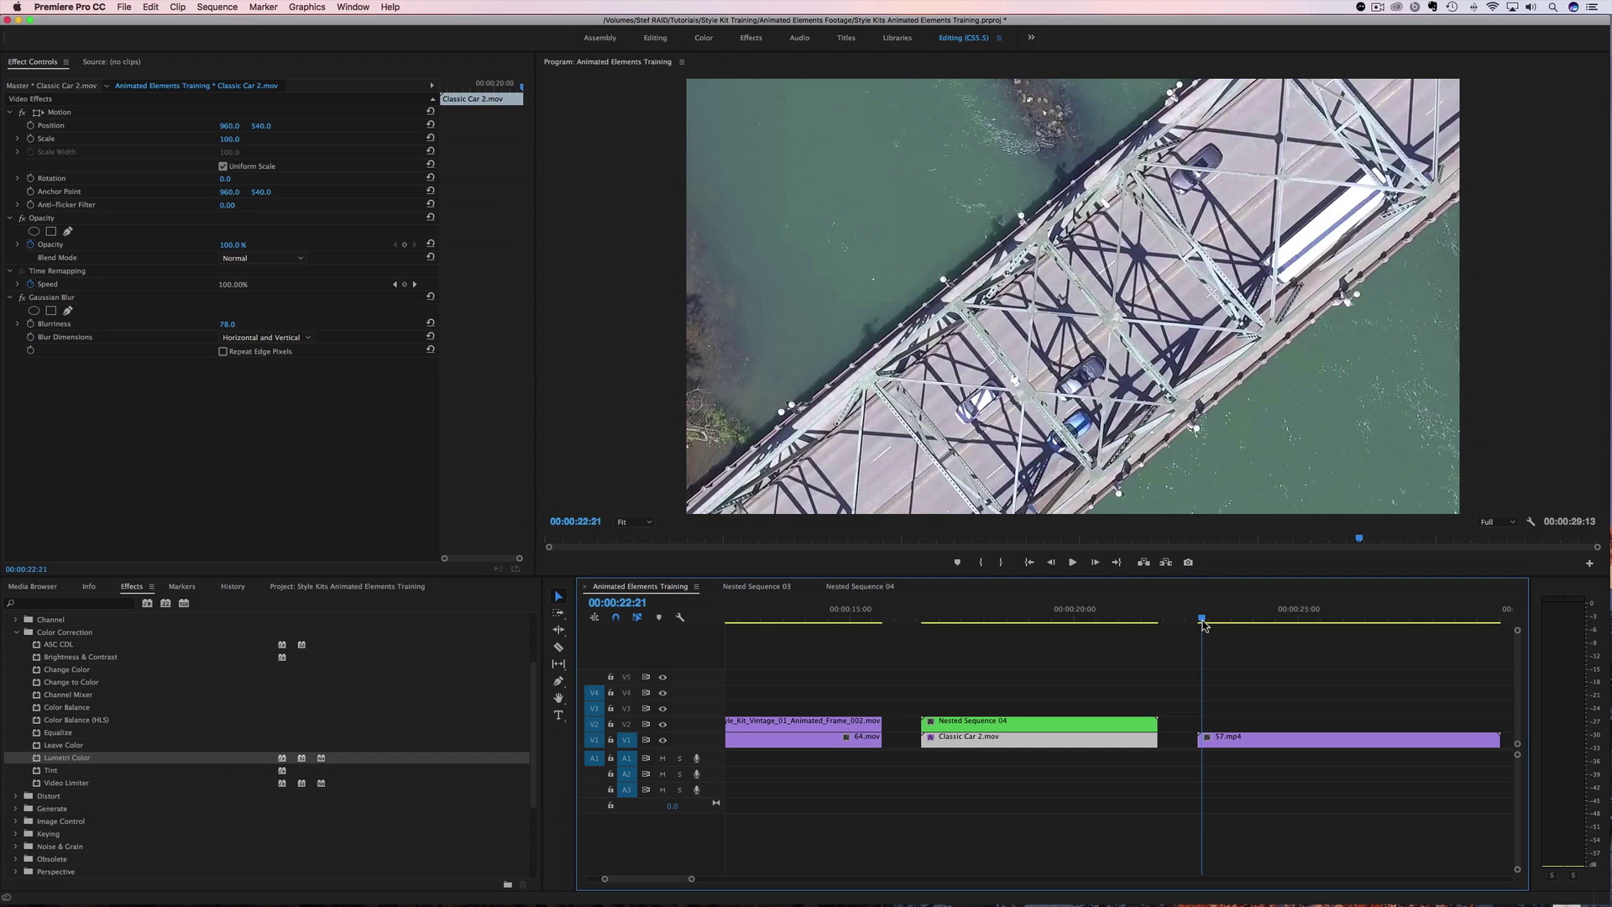
{"action": "mouse_move", "coordinate": [1202, 623]}
{"action": "left_mouse_down"}
{"action": "mouse_move", "coordinate": [1338, 623]}
{"action": "mouse_move", "coordinate": [1186, 634]}
{"action": "mouse_move", "coordinate": [1381, 628]}
{"action": "mouse_move", "coordinate": [1209, 642]}
{"action": "left_mouse_up"}
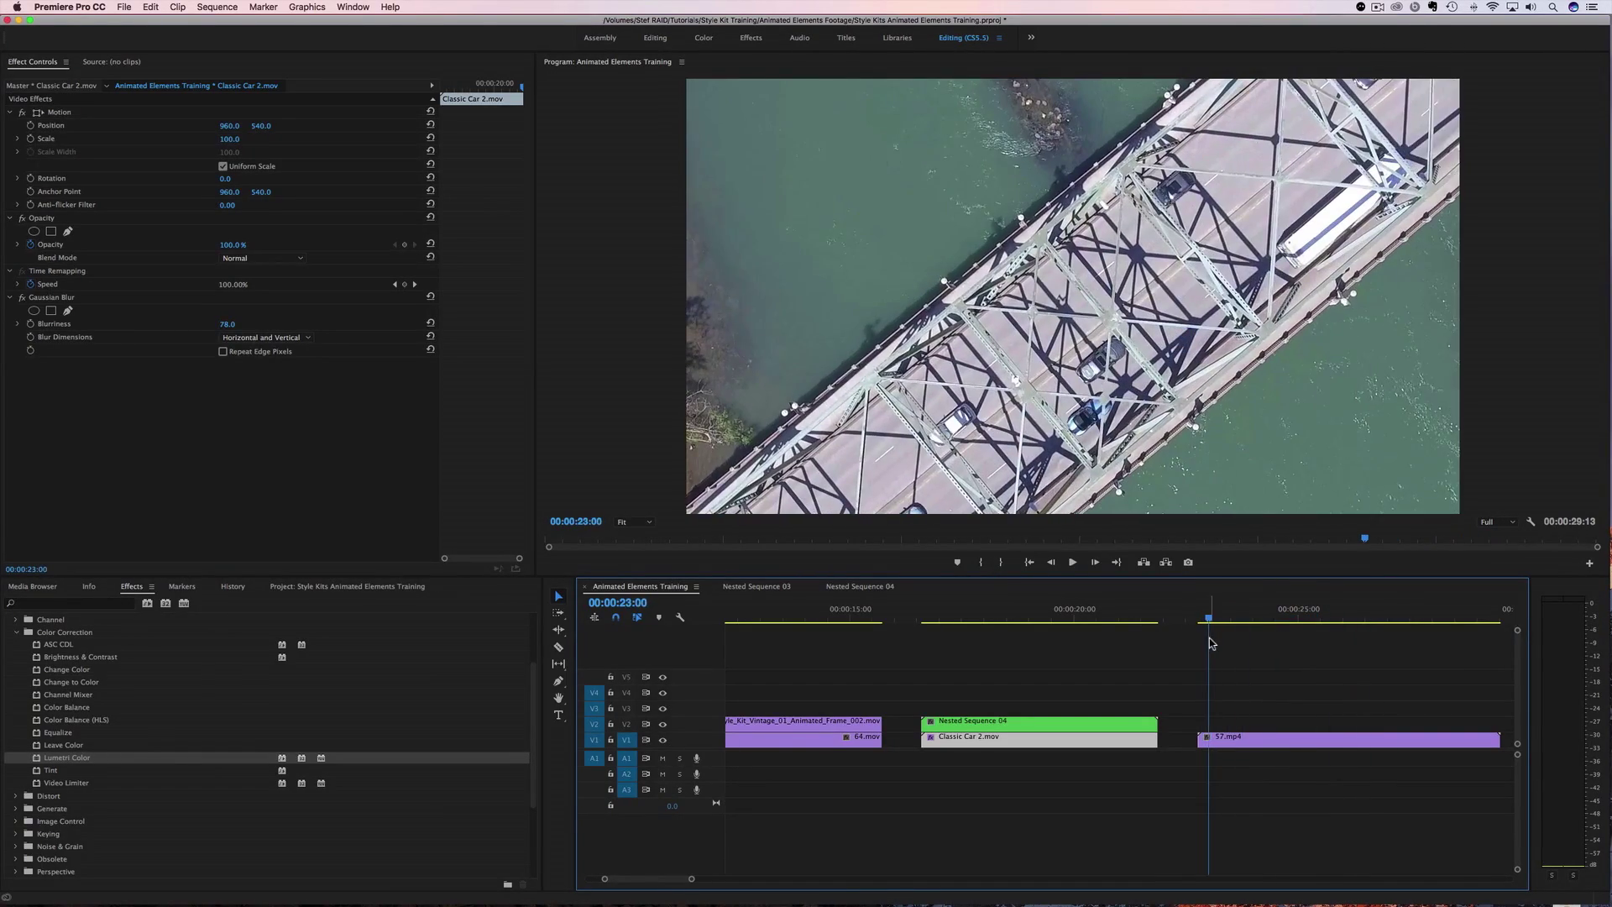
{"action": "left_click", "coordinate": [317, 587]}
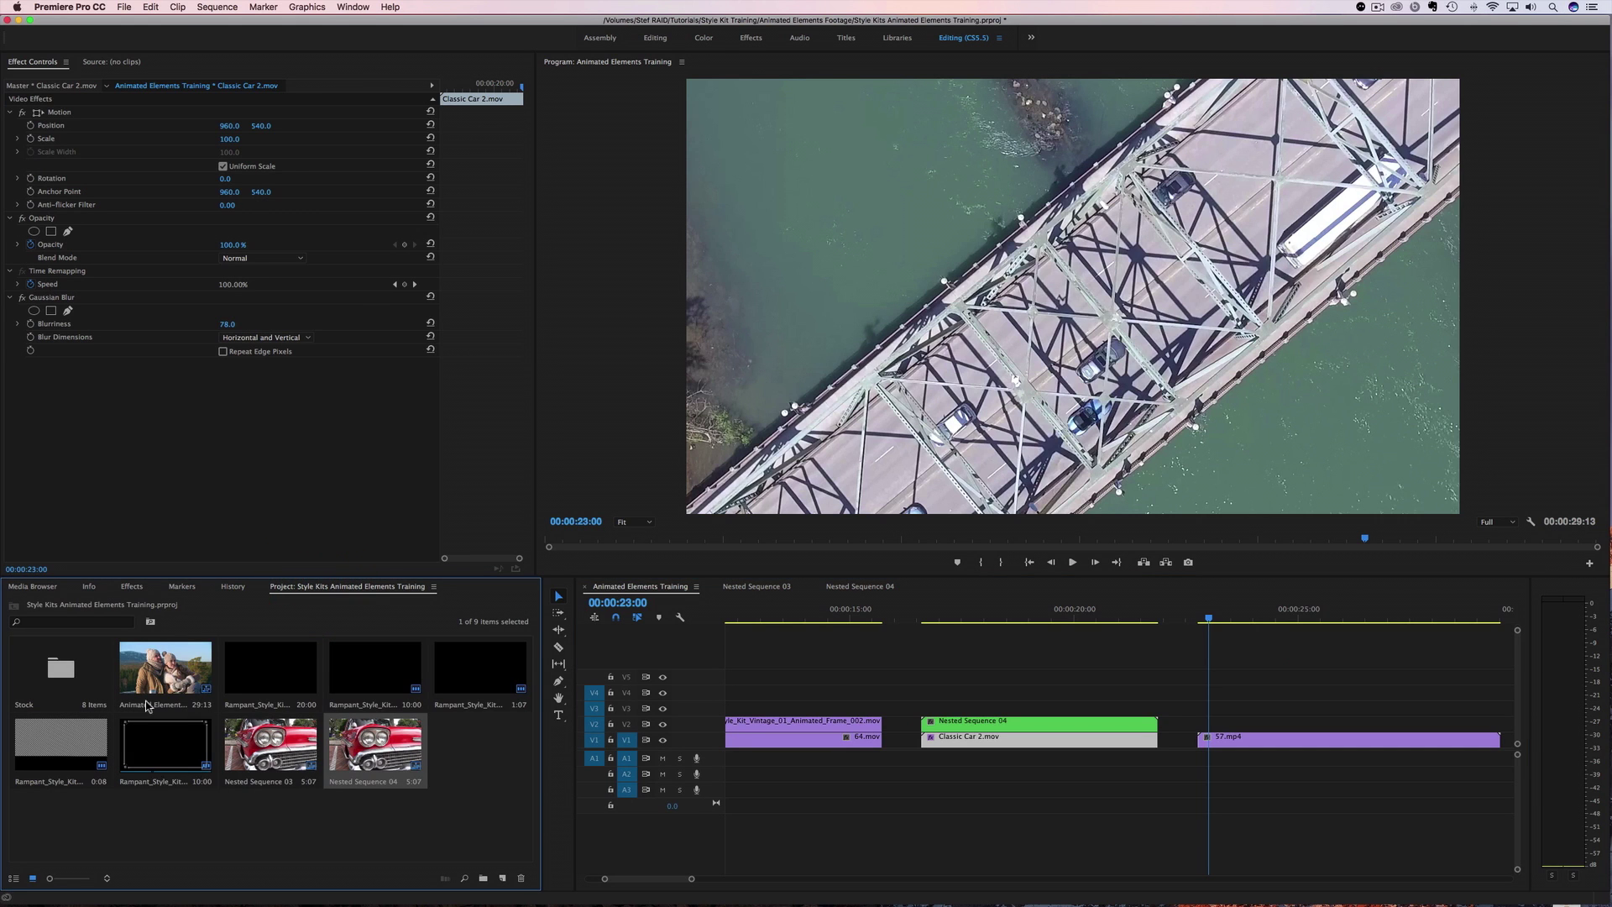
{"action": "left_click", "coordinate": [50, 684]}
{"action": "double_click", "coordinate": [51, 685]}
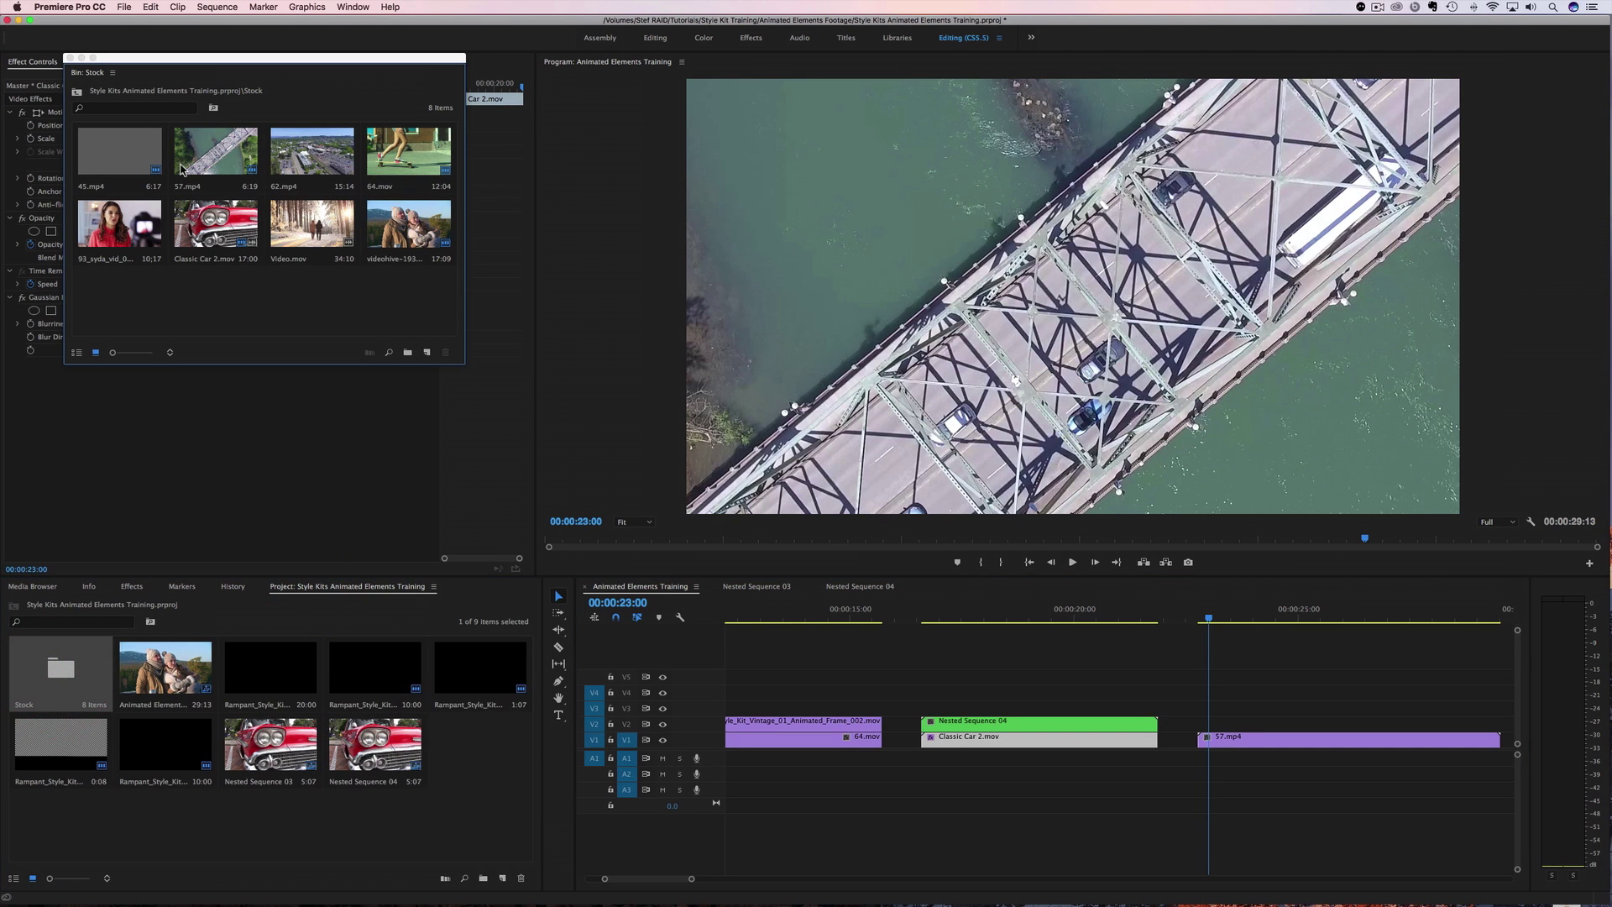
{"action": "left_click", "coordinate": [330, 171]}
{"action": "left_click_drag", "start_coordinate": [1246, 727], "coordinate": [1246, 727]}
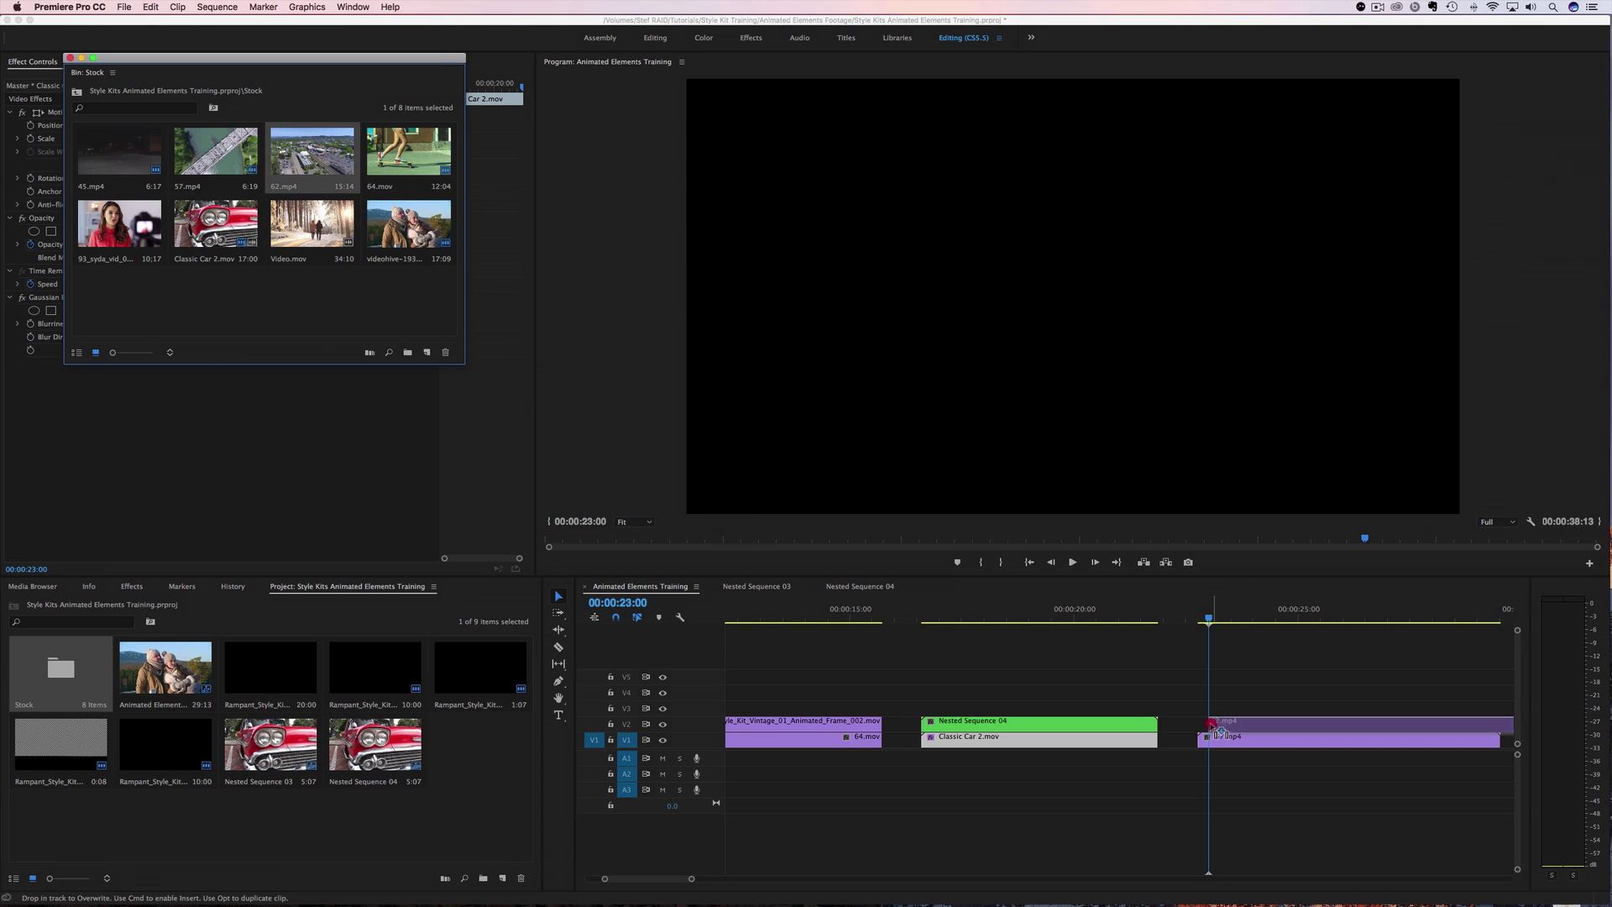
{"action": "left_click_drag", "start_coordinate": [1223, 630], "coordinate": [1277, 628]}
{"action": "left_click", "coordinate": [70, 58]}
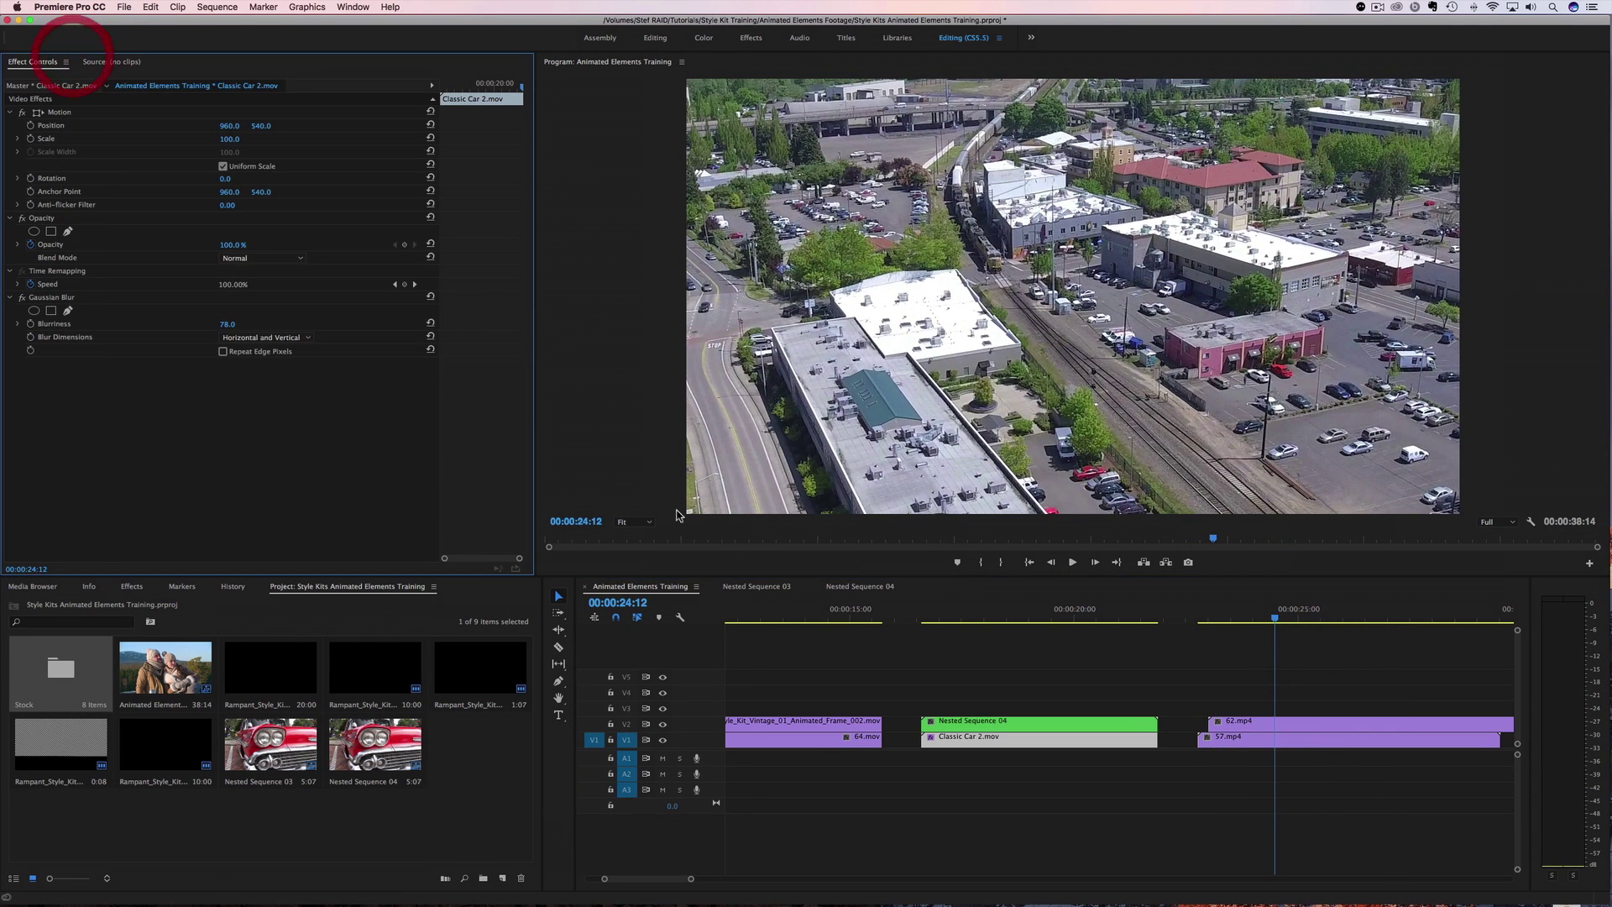
- Shift 62.mp4 on V2 about five frames later over 57.mp4
{"action": "left_click", "coordinate": [1202, 621]}
{"action": "mouse_move", "coordinate": [1204, 622]}
{"action": "left_mouse_down"}
{"action": "mouse_move", "coordinate": [1303, 631]}
{"action": "mouse_move", "coordinate": [1198, 621]}
{"action": "mouse_move", "coordinate": [1233, 621]}
{"action": "mouse_move", "coordinate": [1213, 634]}
{"action": "mouse_move", "coordinate": [1229, 634]}
{"action": "left_mouse_up"}
{"action": "left_click", "coordinate": [1242, 724]}
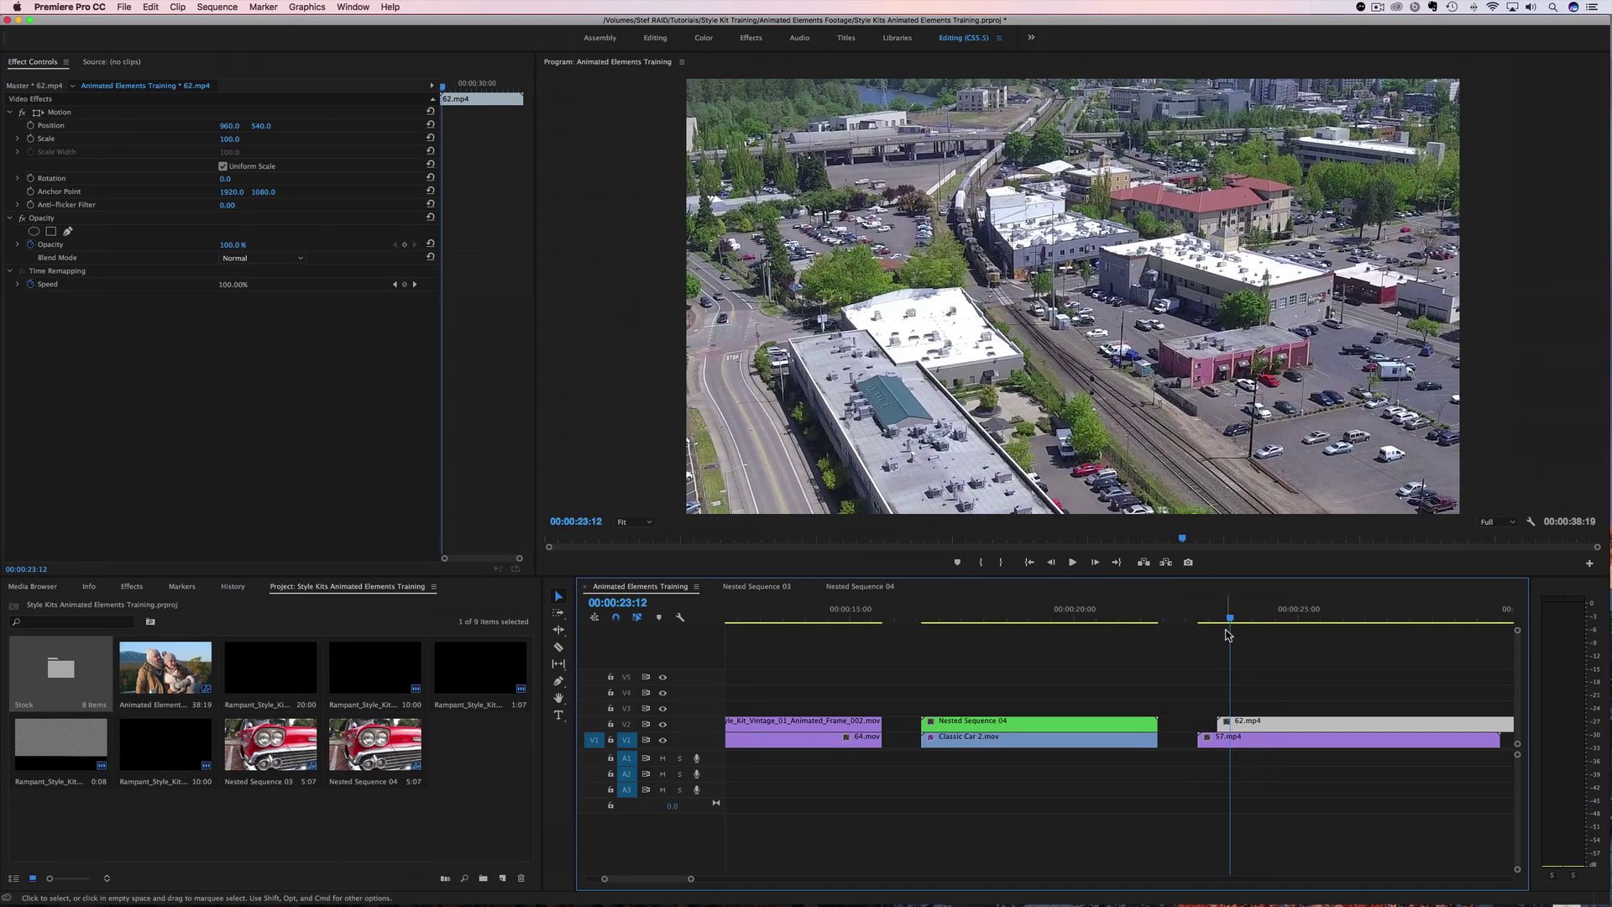
- Place Rampant_Style_Kit_Business_01_Animated_Elements_001.mov on V3, aligned with the start of 62.mp4
{"action": "left_click", "coordinate": [261, 699]}
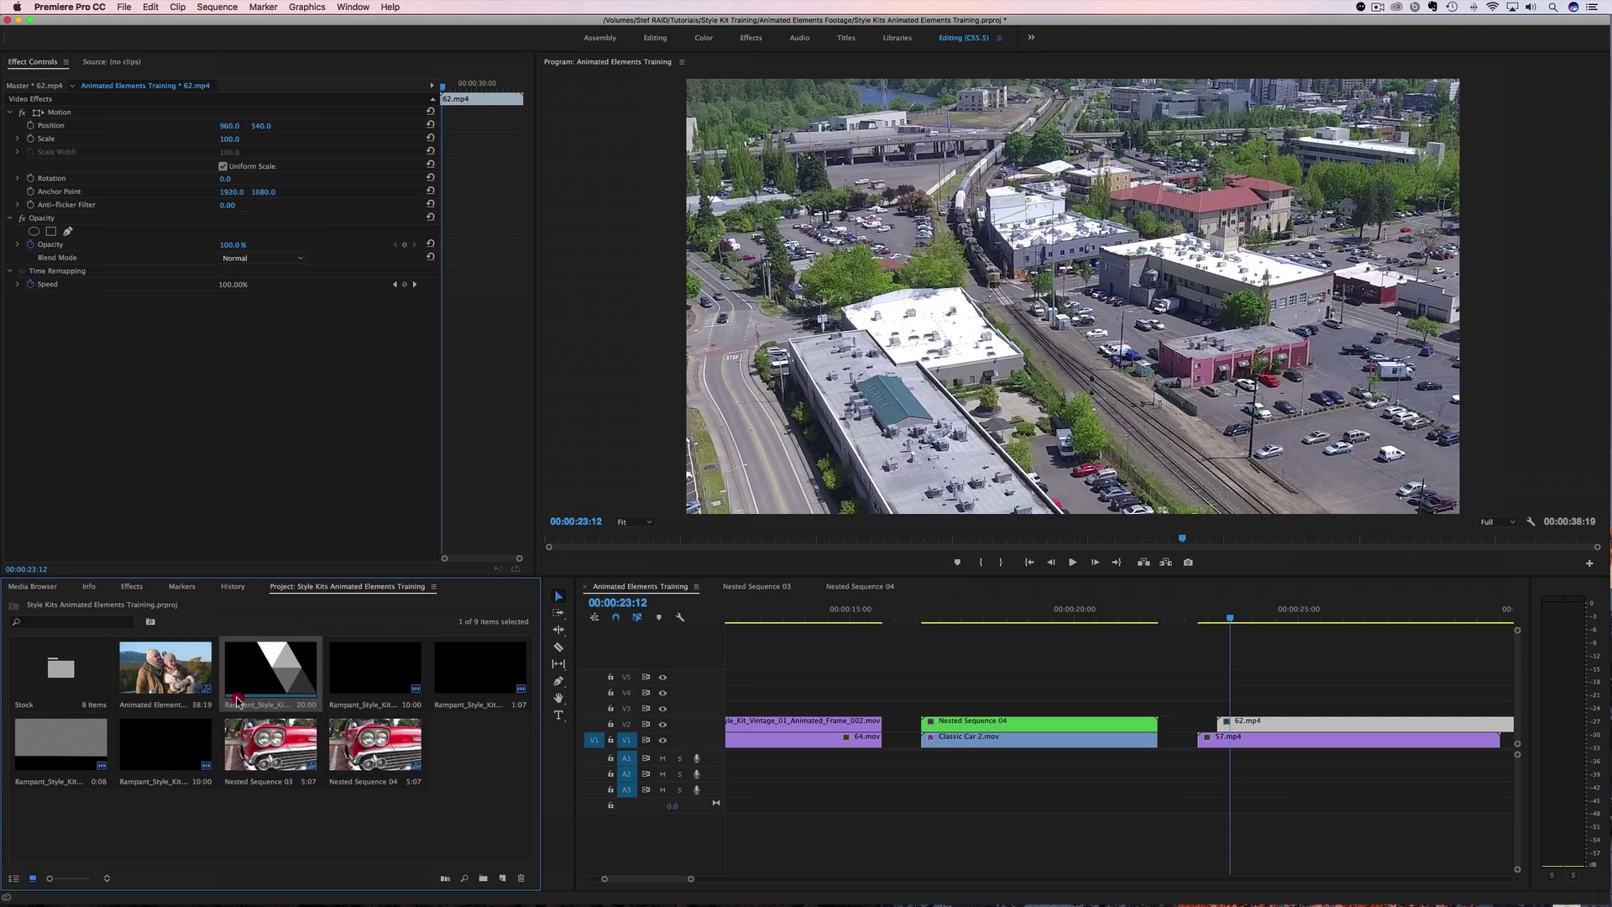
{"action": "left_click", "coordinate": [249, 679]}
{"action": "left_click_drag", "start_coordinate": [249, 678], "coordinate": [1216, 719]}
{"action": "left_click", "coordinate": [1247, 712]}
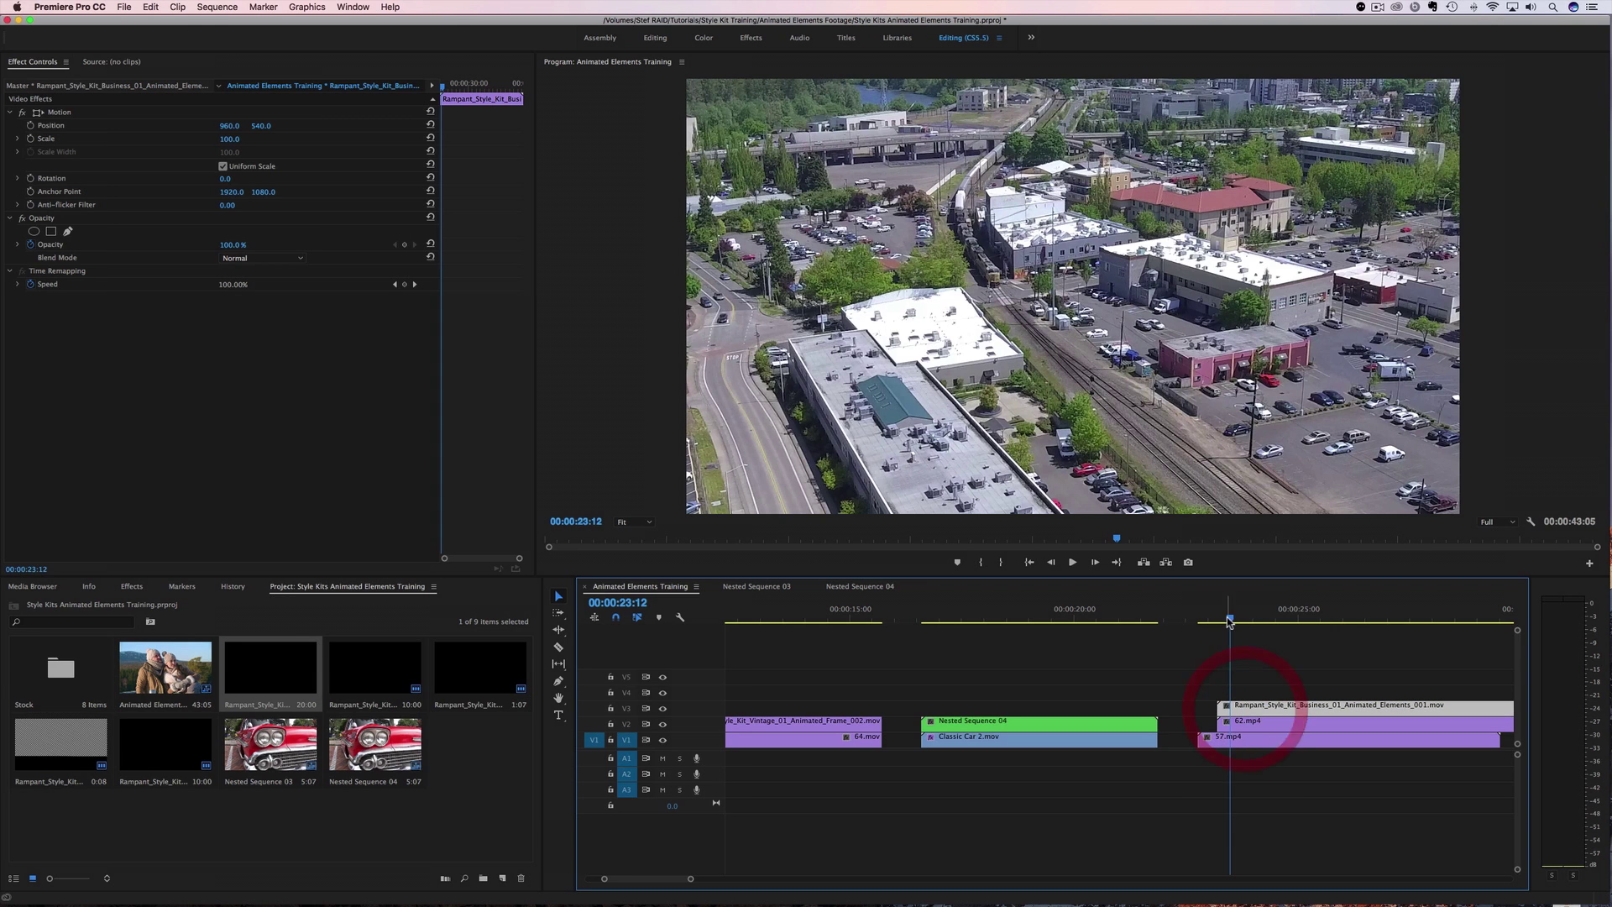
- Set the Scale of the Business_01 animated element on V3 to 52 and check its triangles over the footage
{"action": "left_click_drag", "start_coordinate": [1281, 612], "coordinate": [1294, 616]}
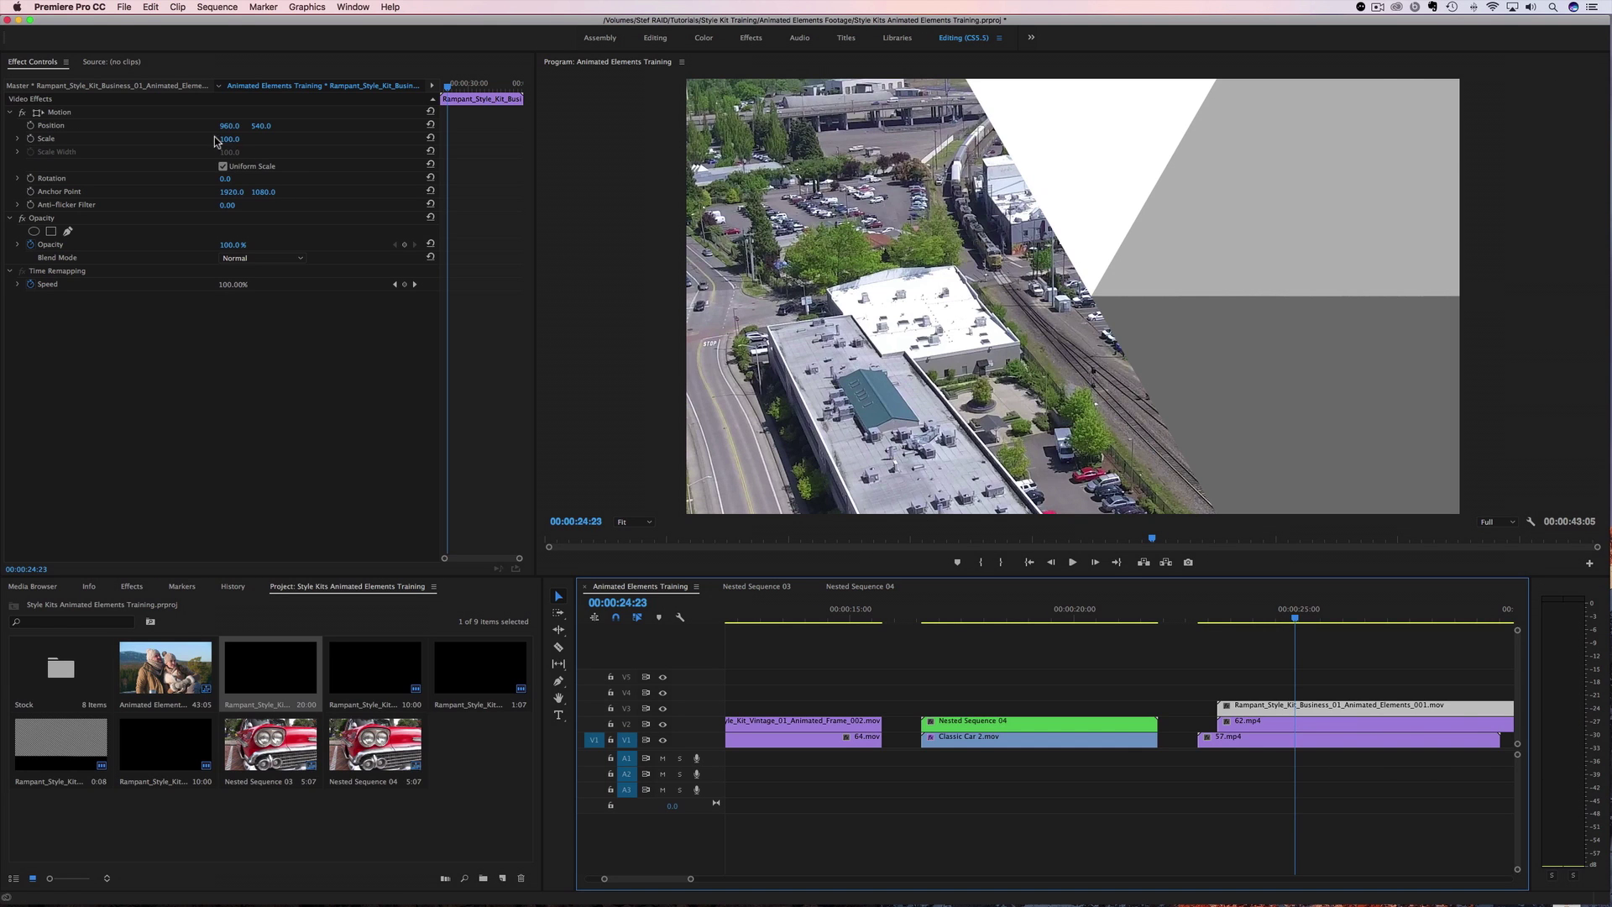
{"action": "left_click_drag", "start_coordinate": [229, 140], "coordinate": [188, 140]}
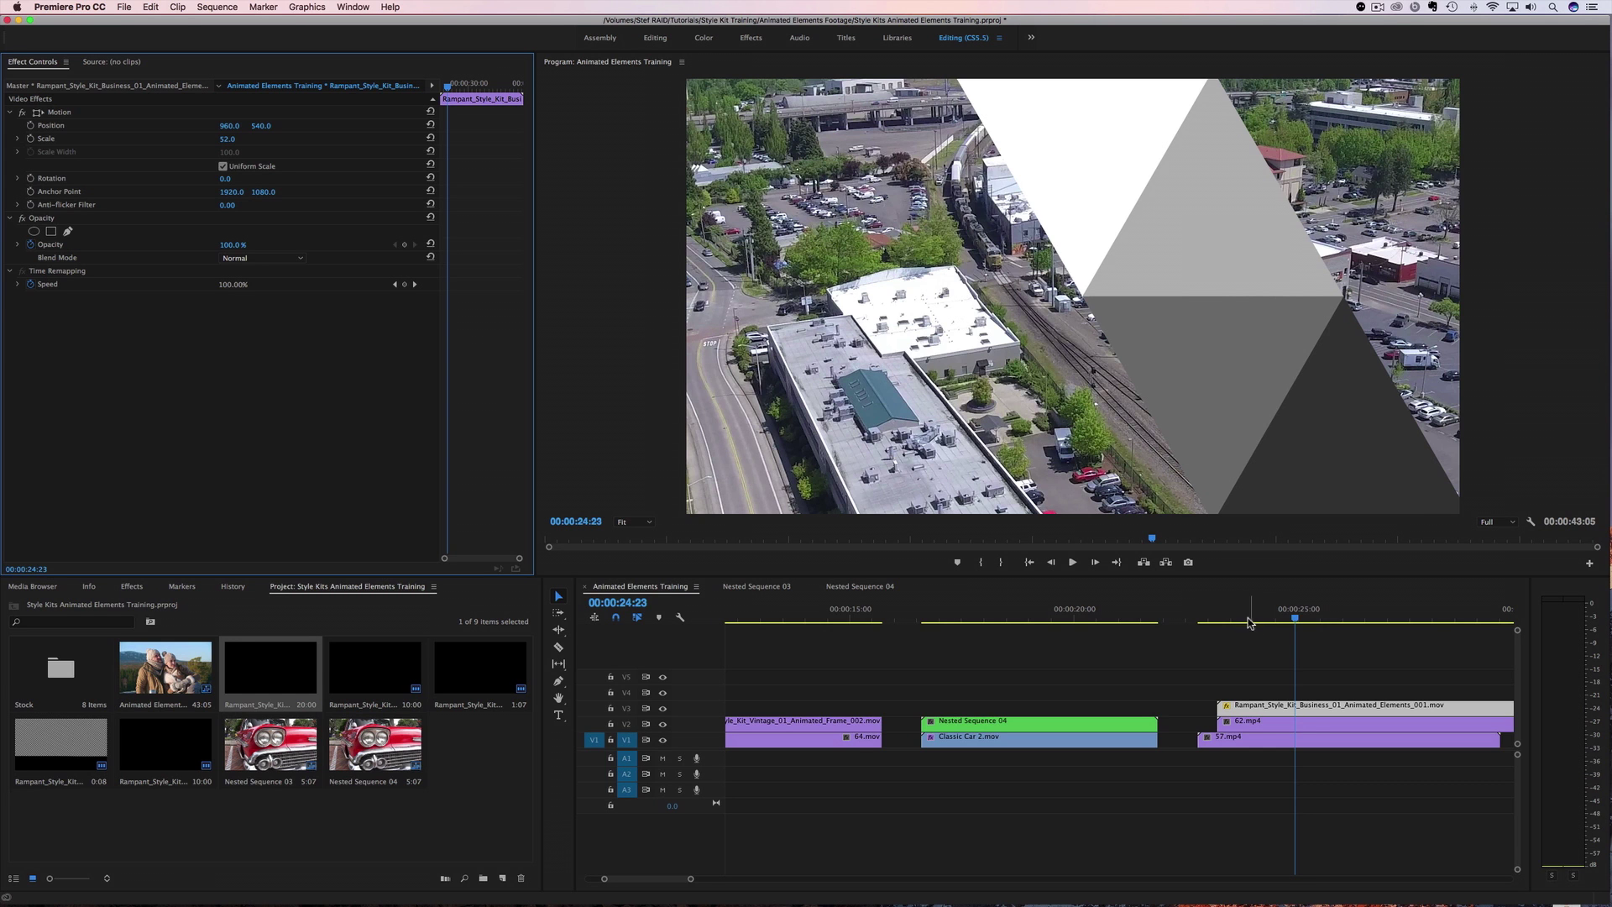
{"action": "left_click_drag", "start_coordinate": [1247, 619], "coordinate": [1285, 622]}
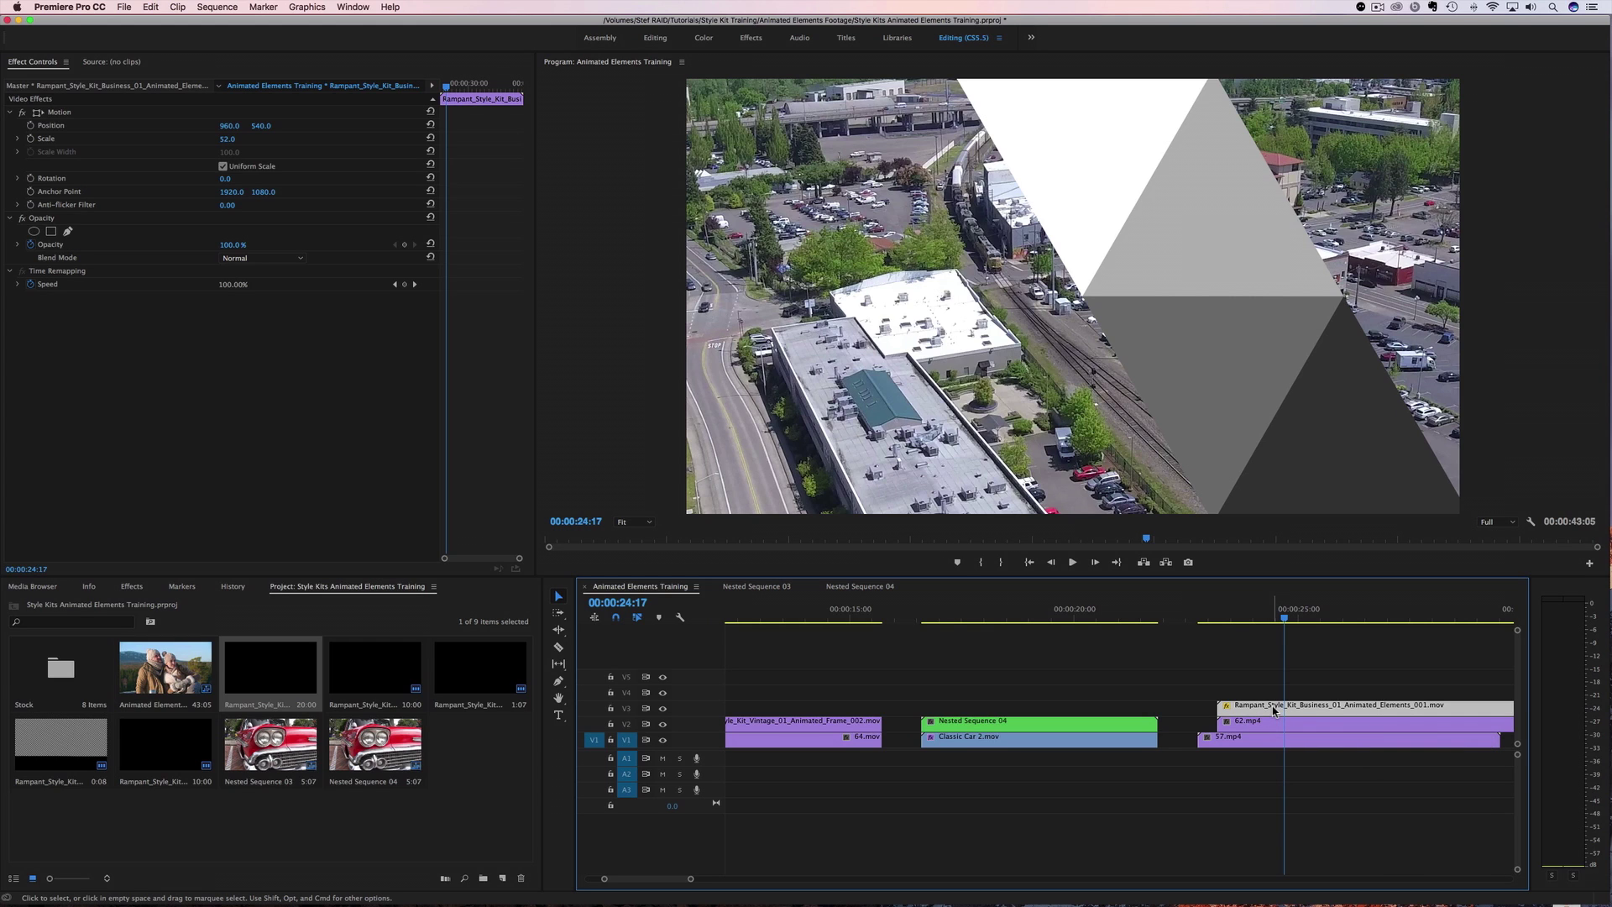
- Compare the Overlay and Multiply blend modes on the Business_01 animated element on V3, leaving it set to Multiply
{"action": "left_click", "coordinate": [260, 258]}
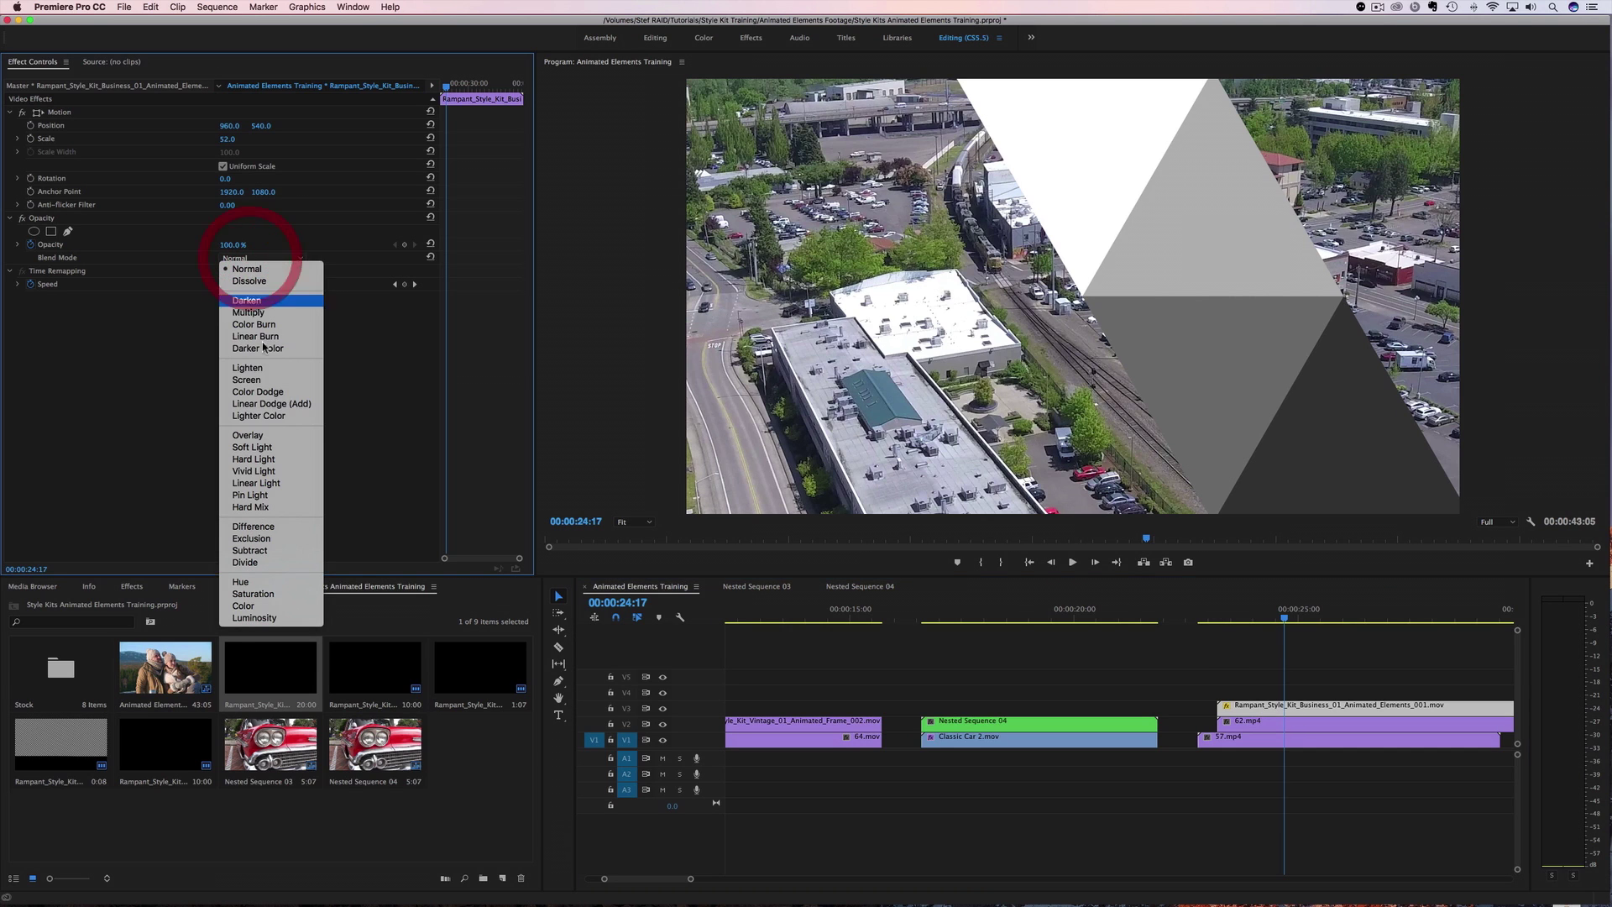
{"action": "left_click", "coordinate": [259, 435]}
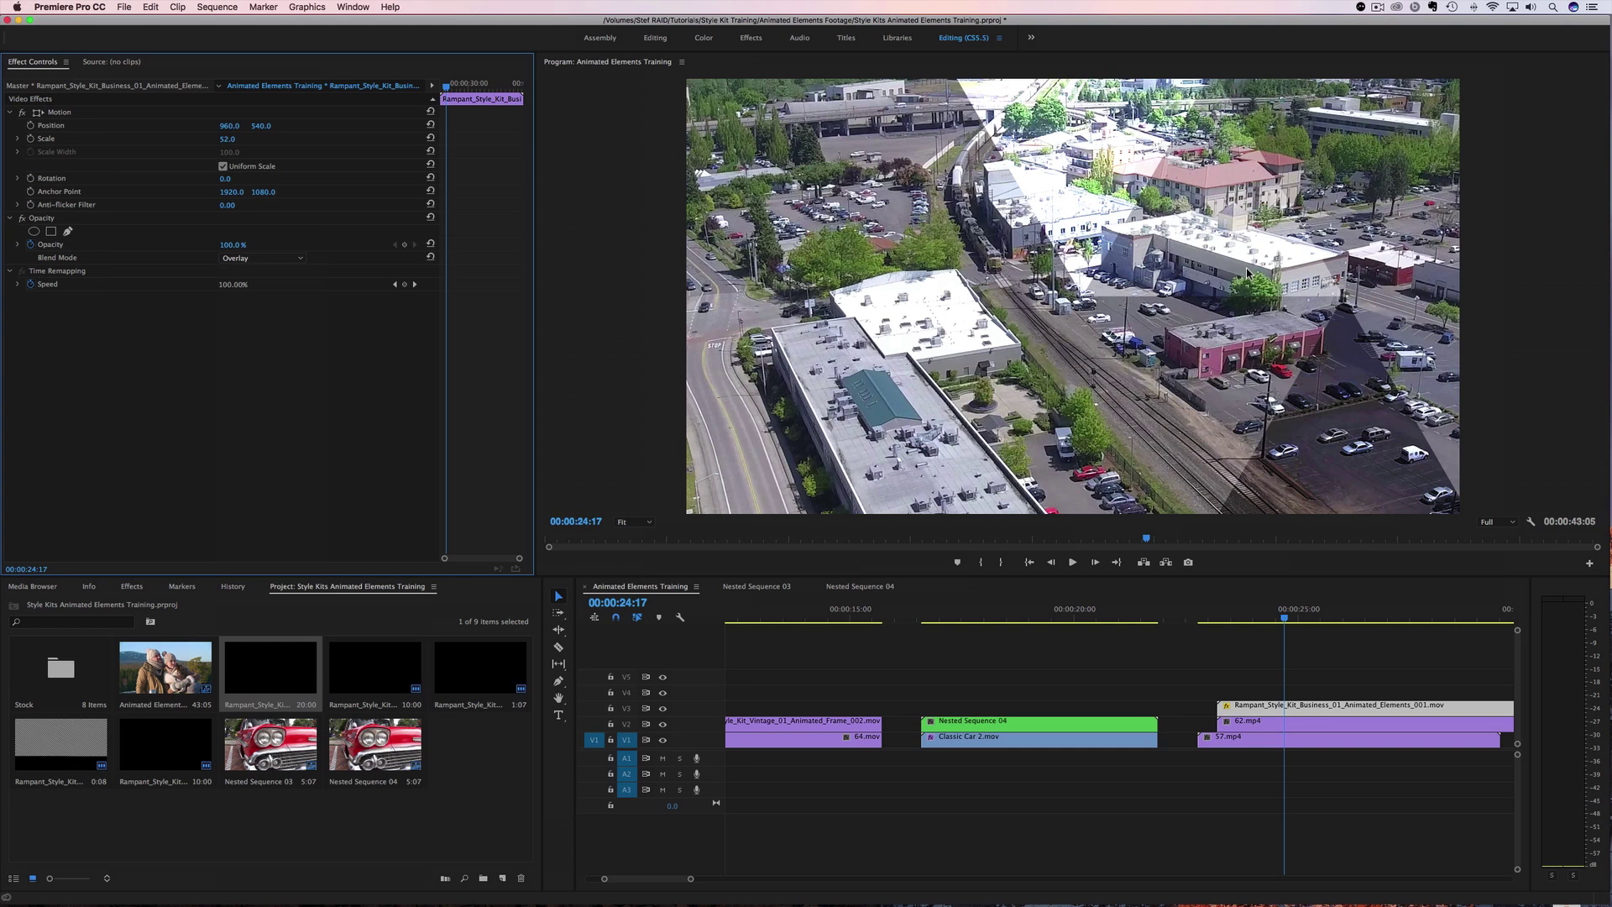
{"action": "left_click", "coordinate": [301, 258]}
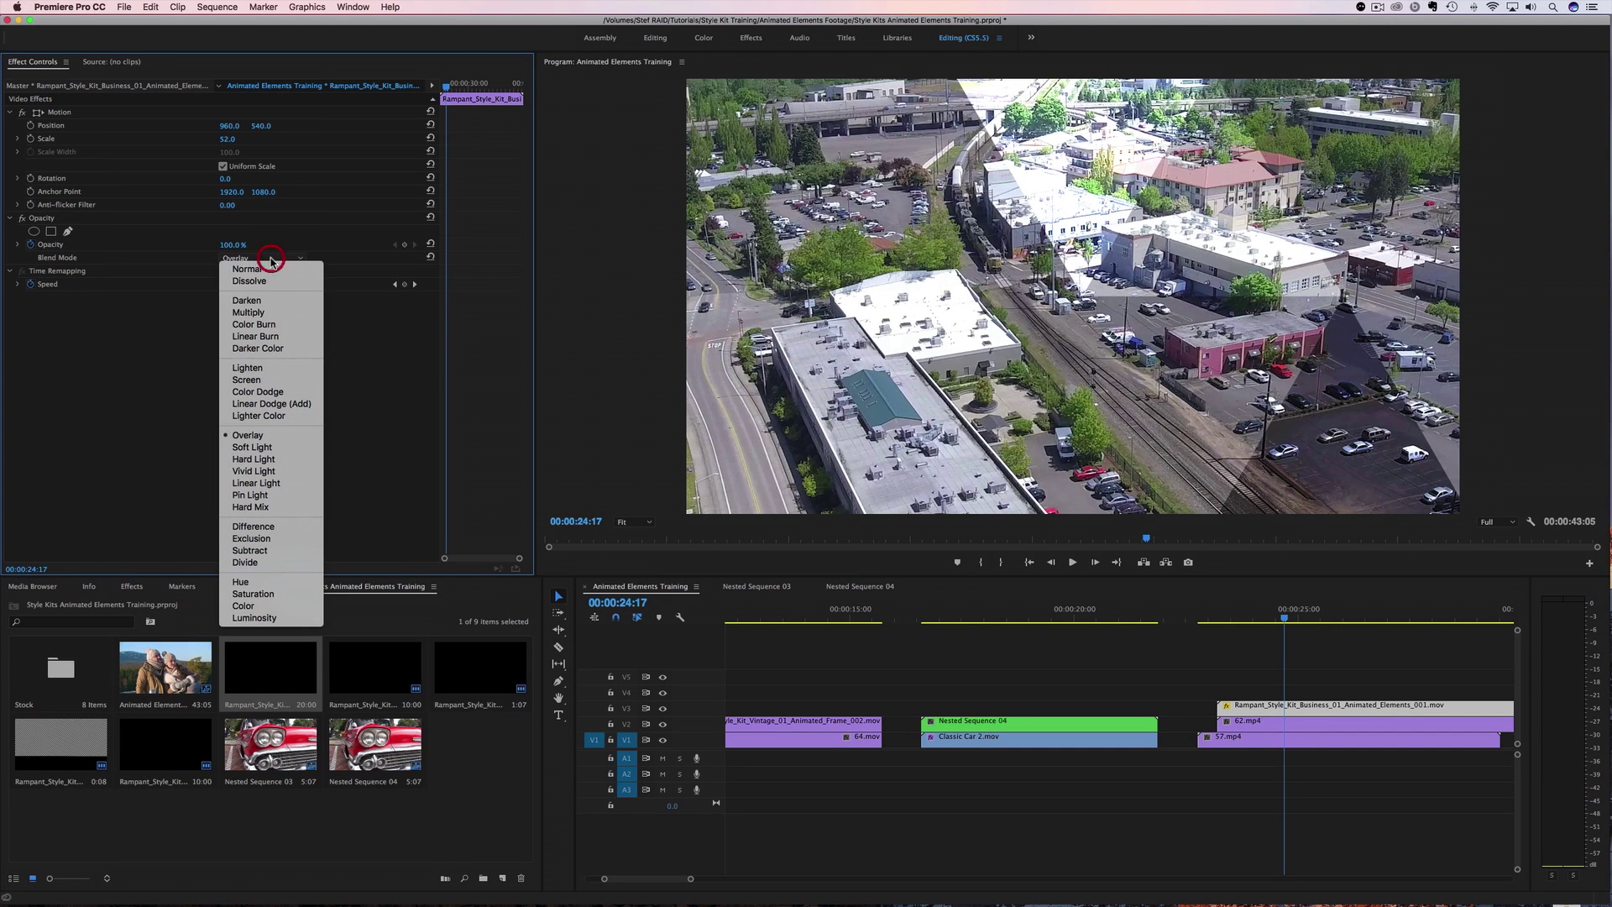
{"action": "left_click", "coordinate": [255, 314]}
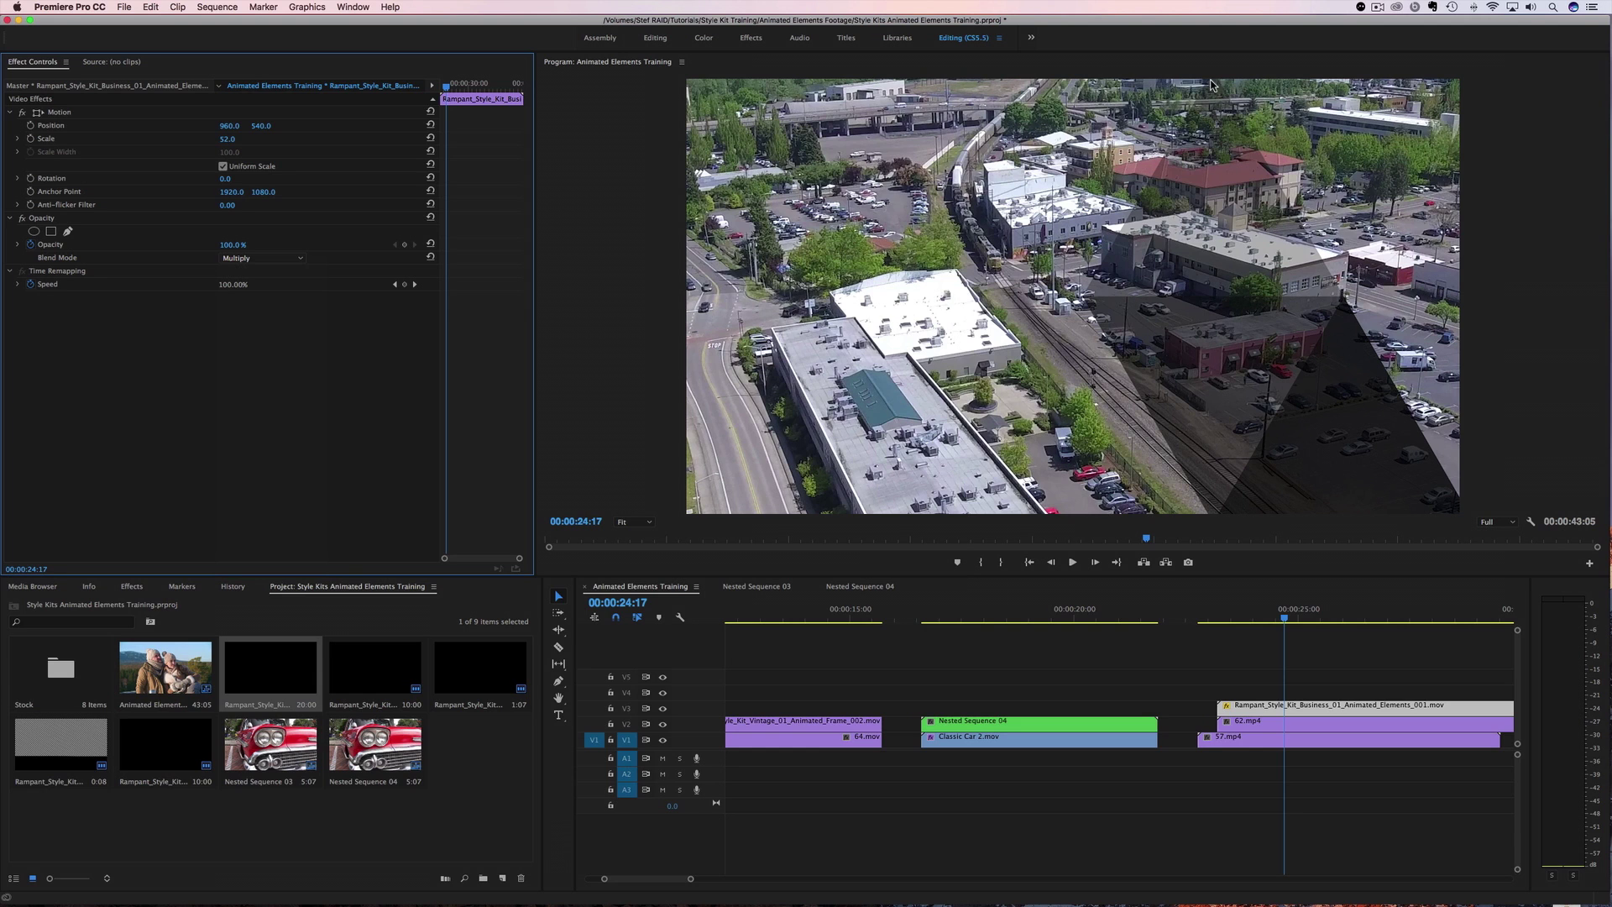
{"action": "left_click", "coordinate": [265, 260]}
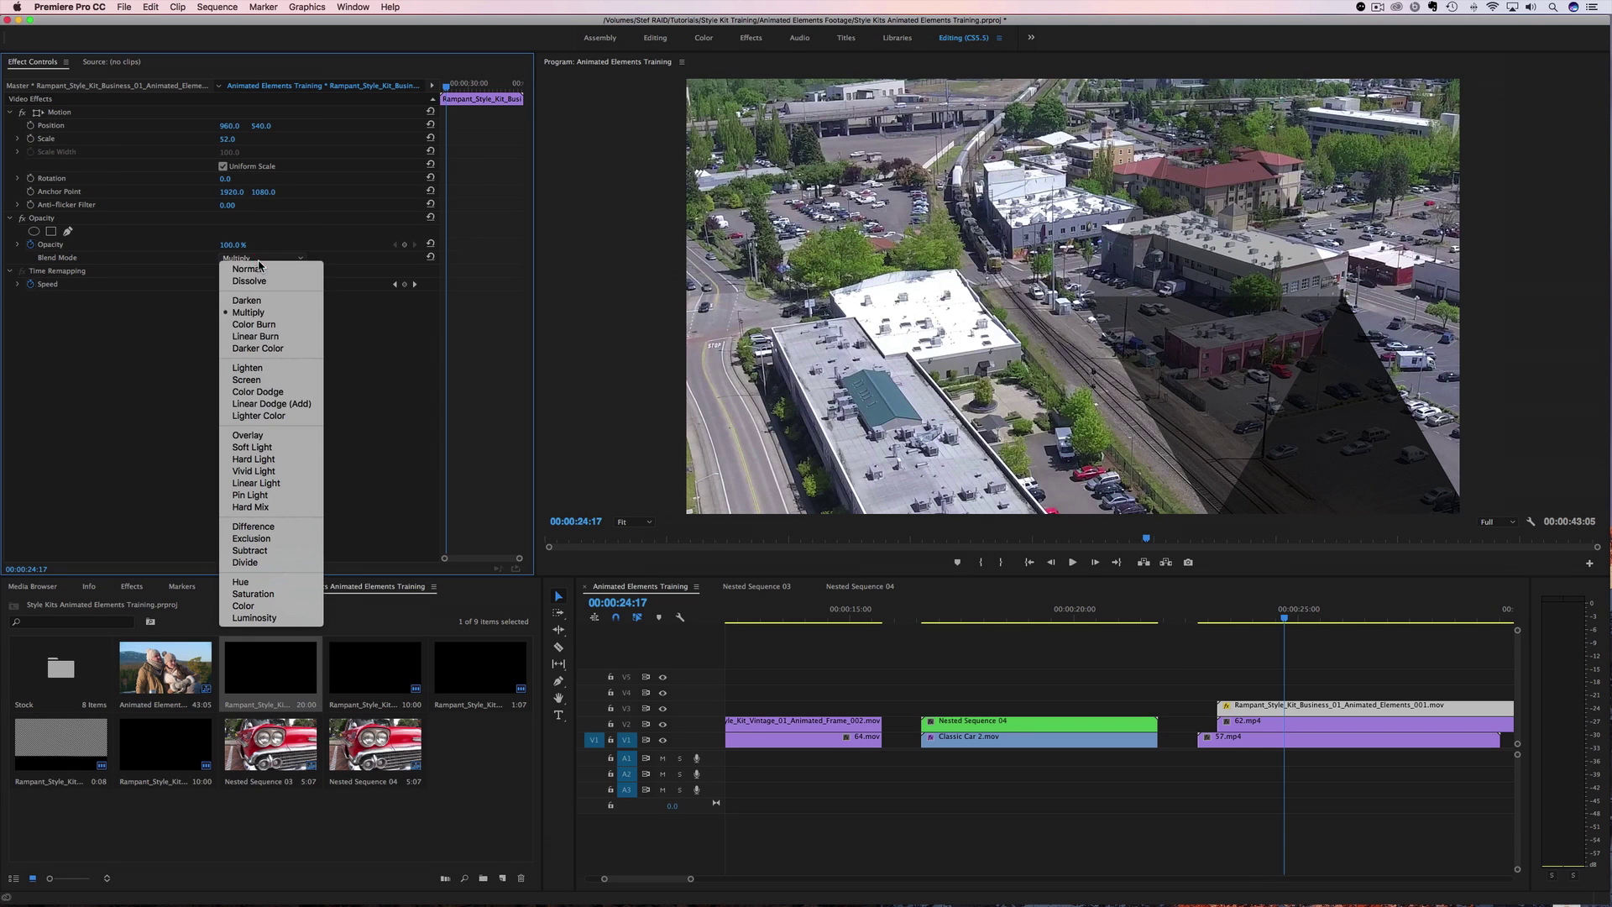
{"action": "left_click", "coordinate": [250, 438]}
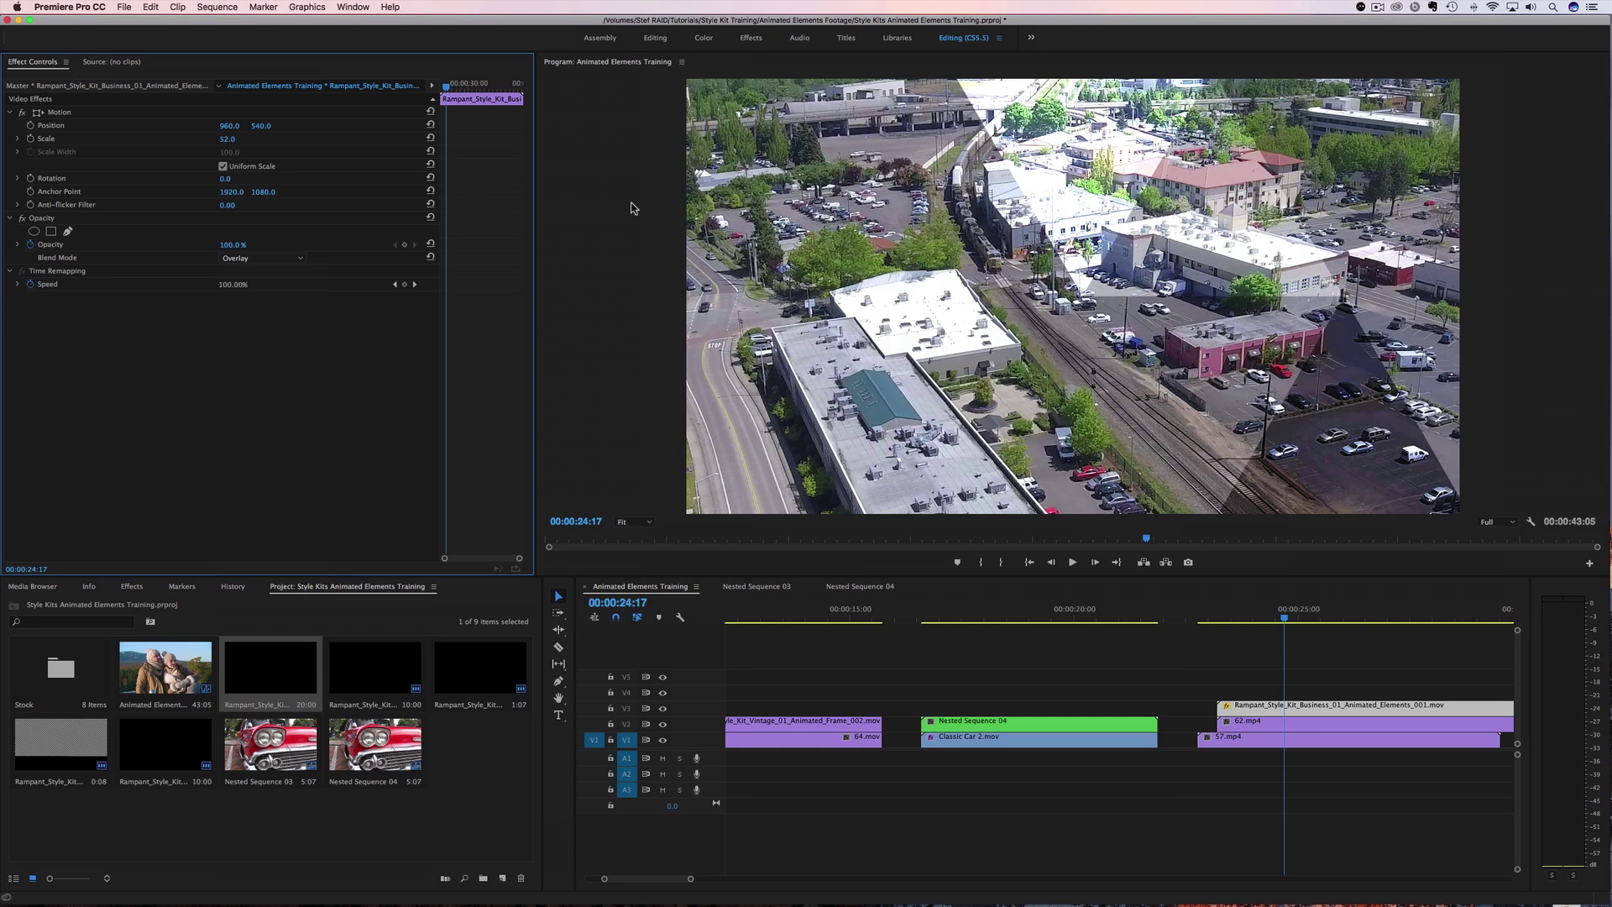
{"action": "left_click", "coordinate": [286, 259]}
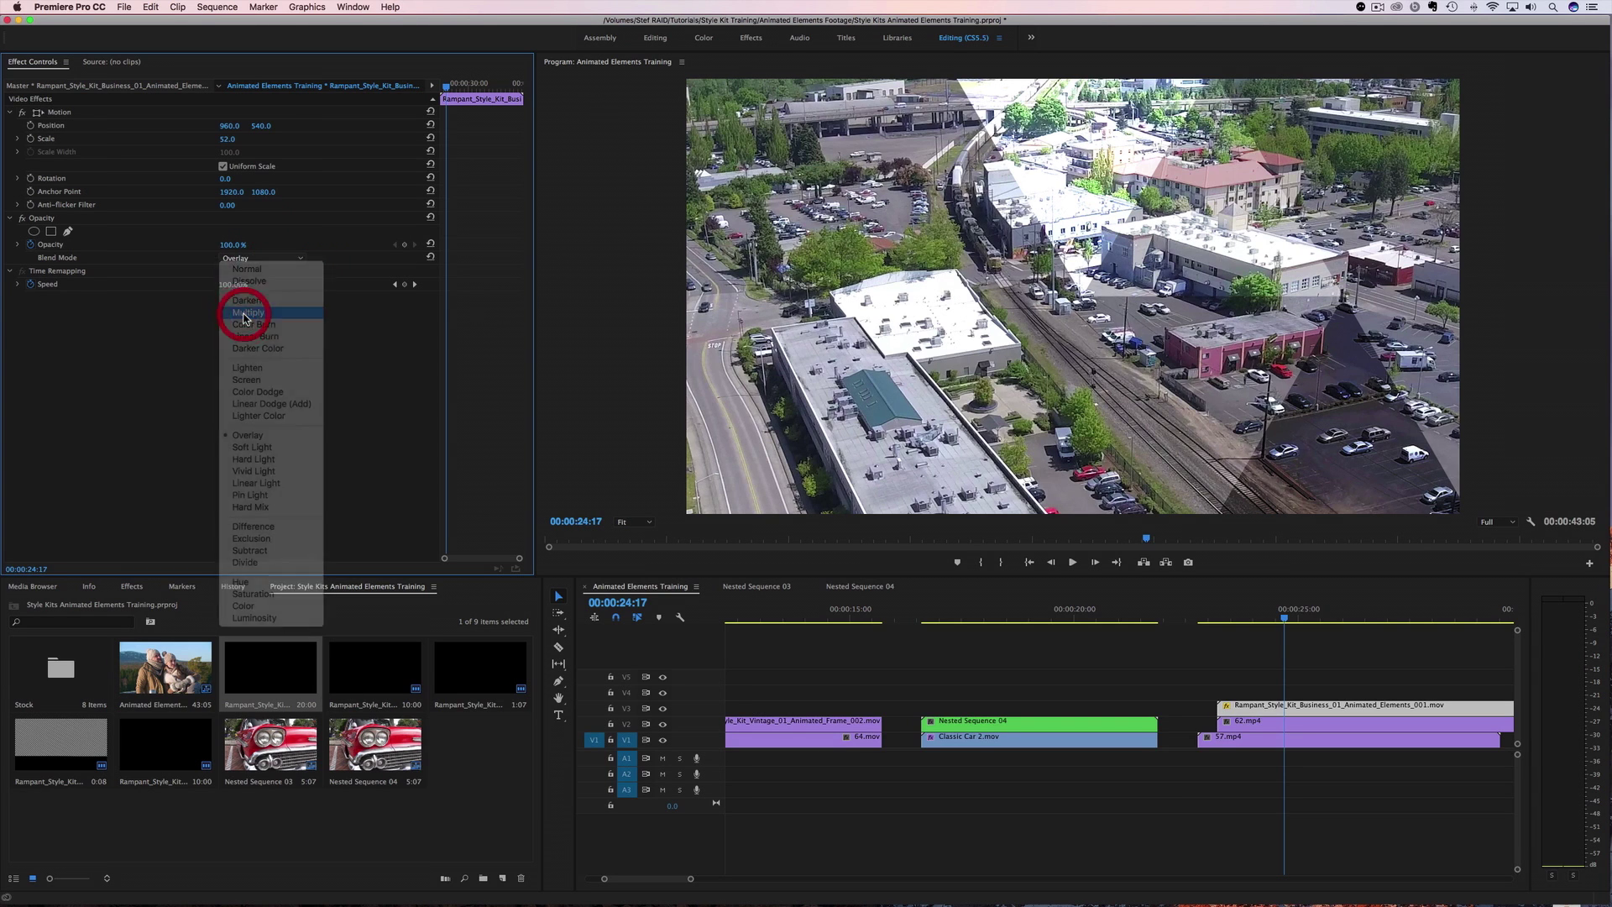
{"action": "left_click", "coordinate": [244, 313]}
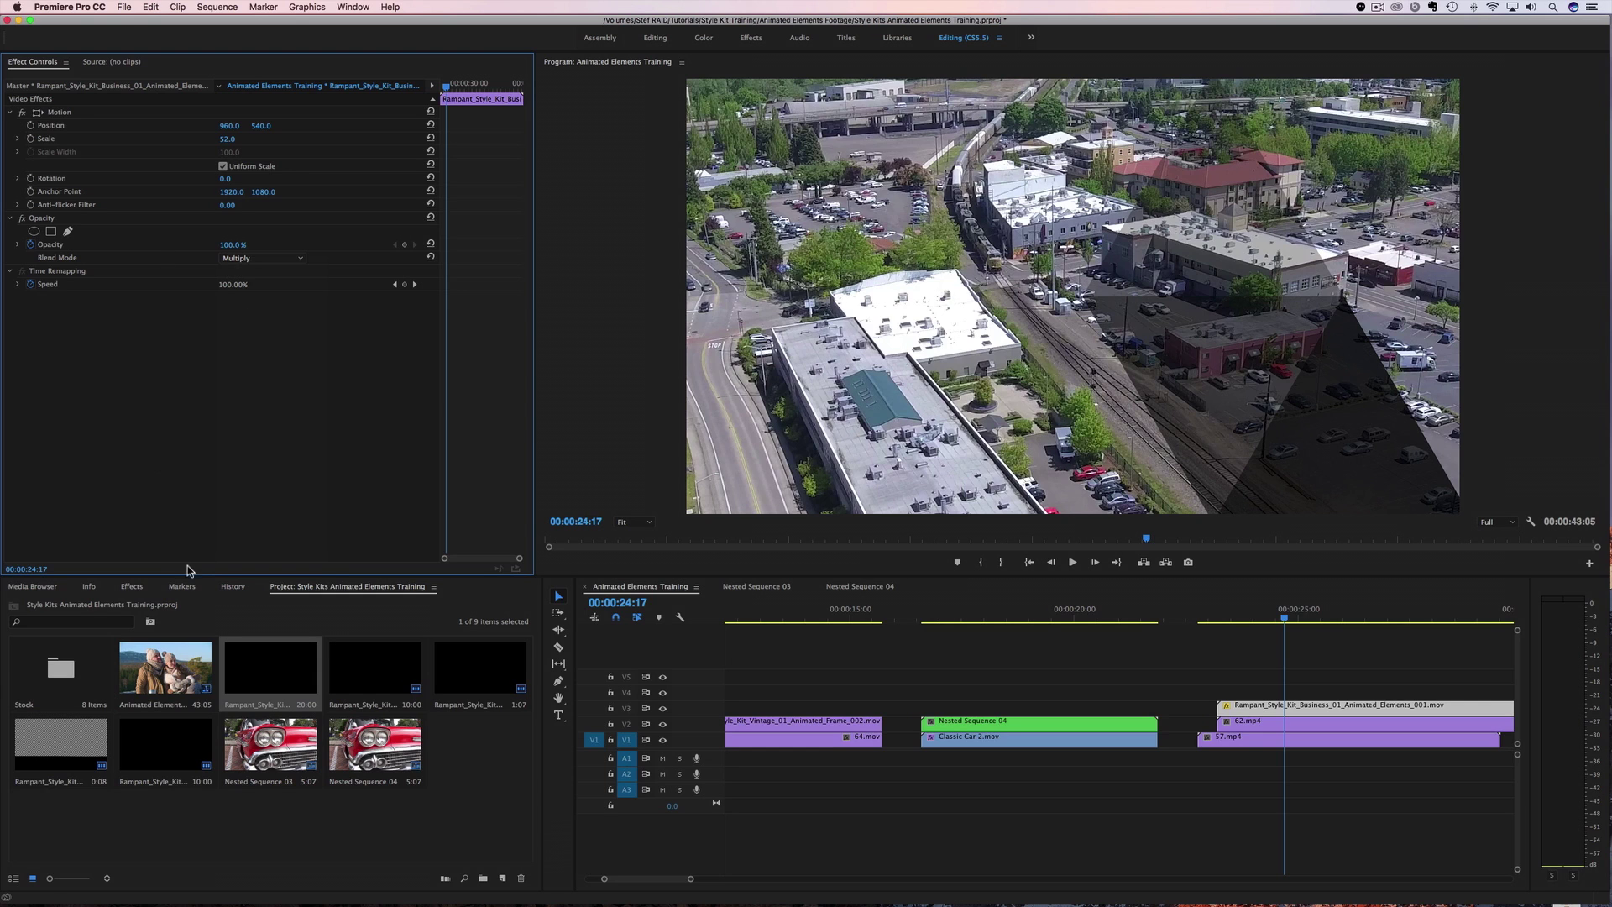
- Find the Tint effect and apply it to the Business_01 animated element on V3
{"action": "left_click", "coordinate": [132, 586]}
{"action": "left_click", "coordinate": [67, 603]}
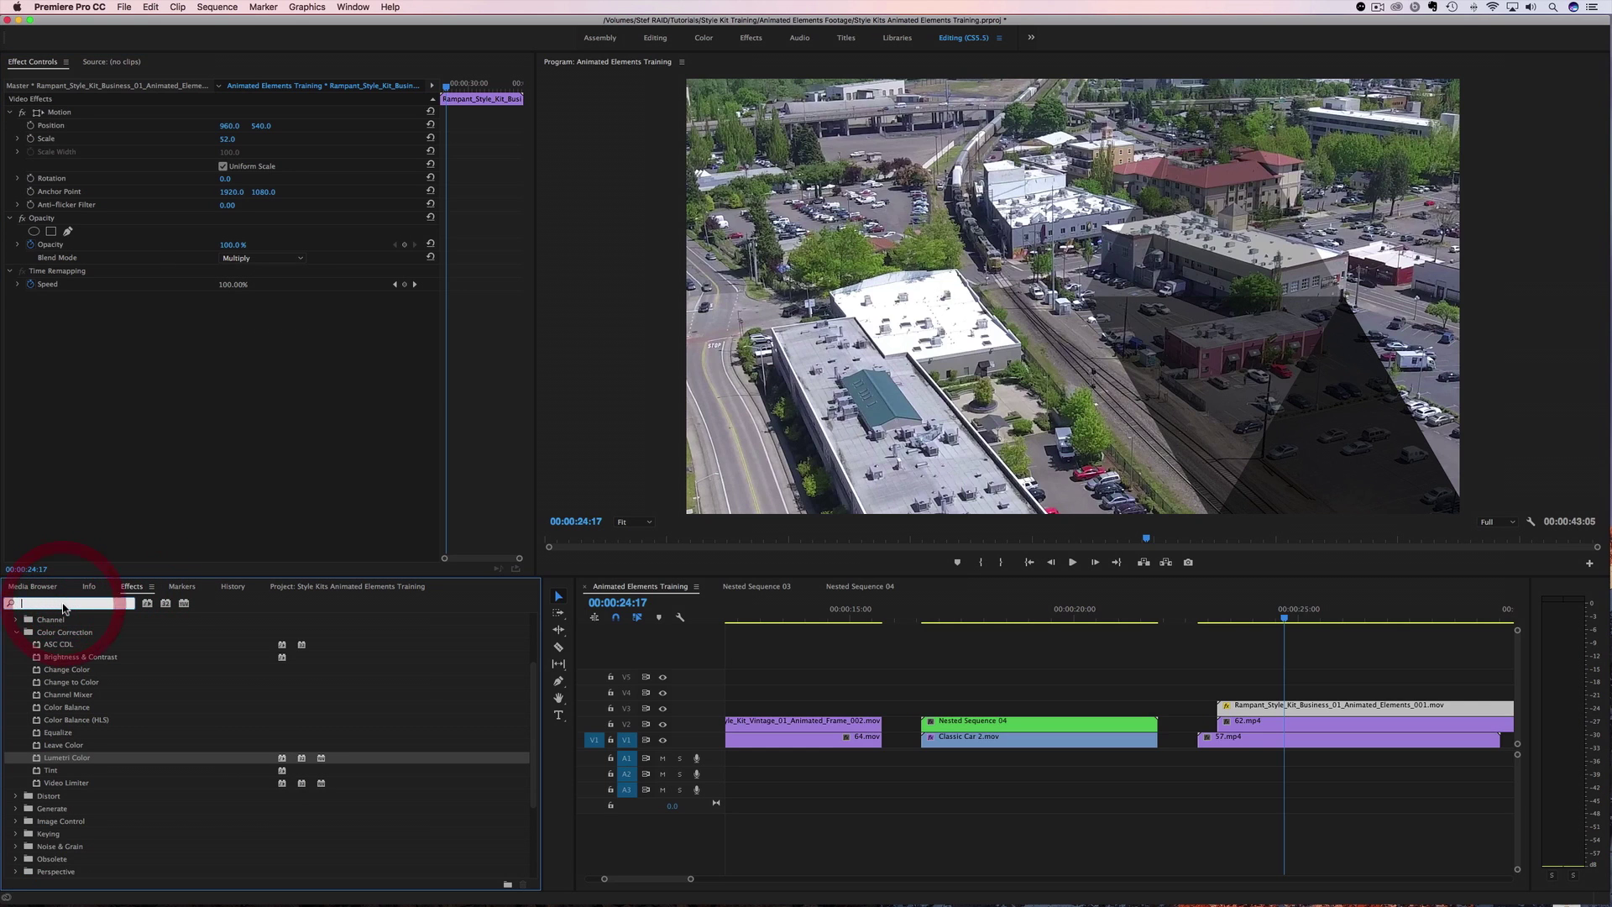
{"action": "type", "text": "tint"}
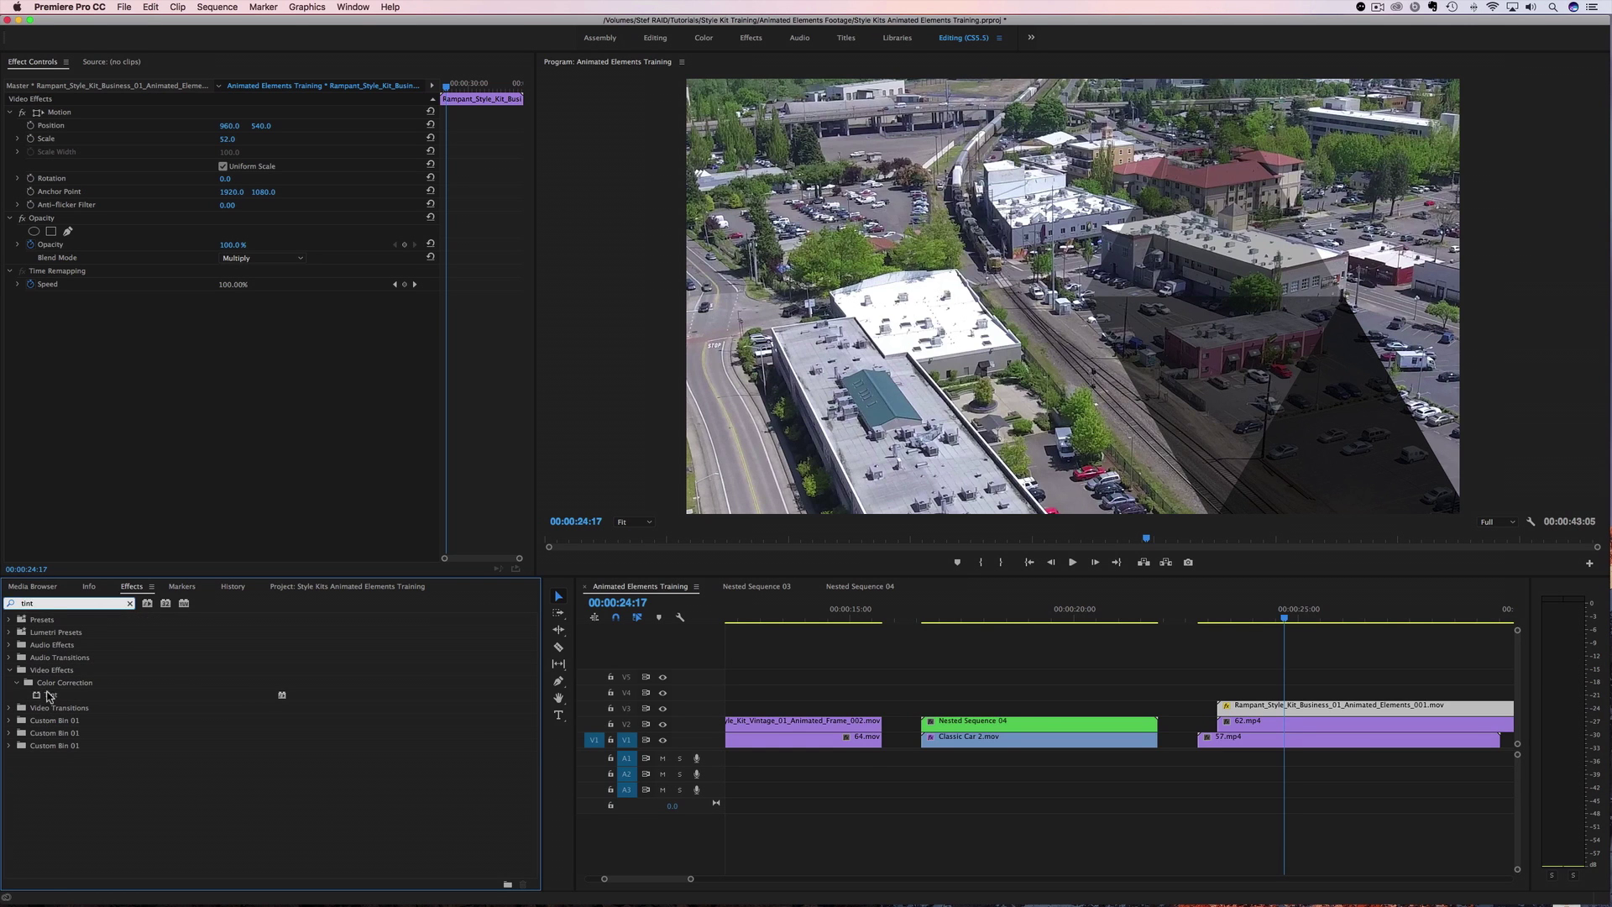
{"action": "left_click_drag", "start_coordinate": [50, 696], "coordinate": [1260, 707]}
{"action": "left_click", "coordinate": [760, 555]}
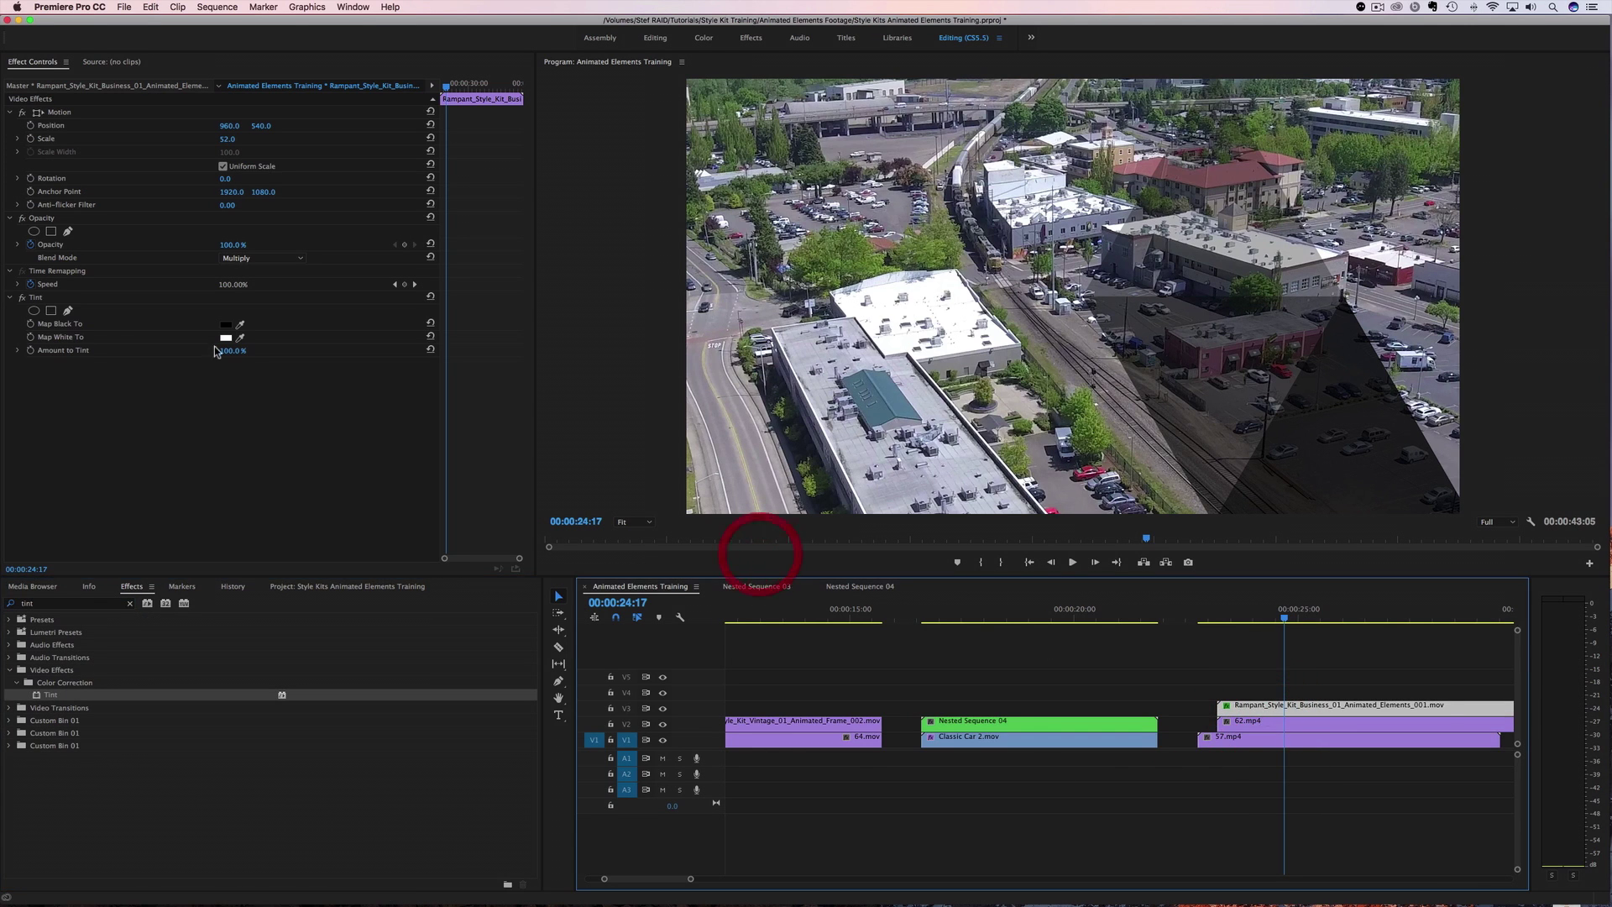
- Set the Tint effect's Map White To color to green, adjusting it to a pale, light shade
{"action": "left_click", "coordinate": [225, 336]}
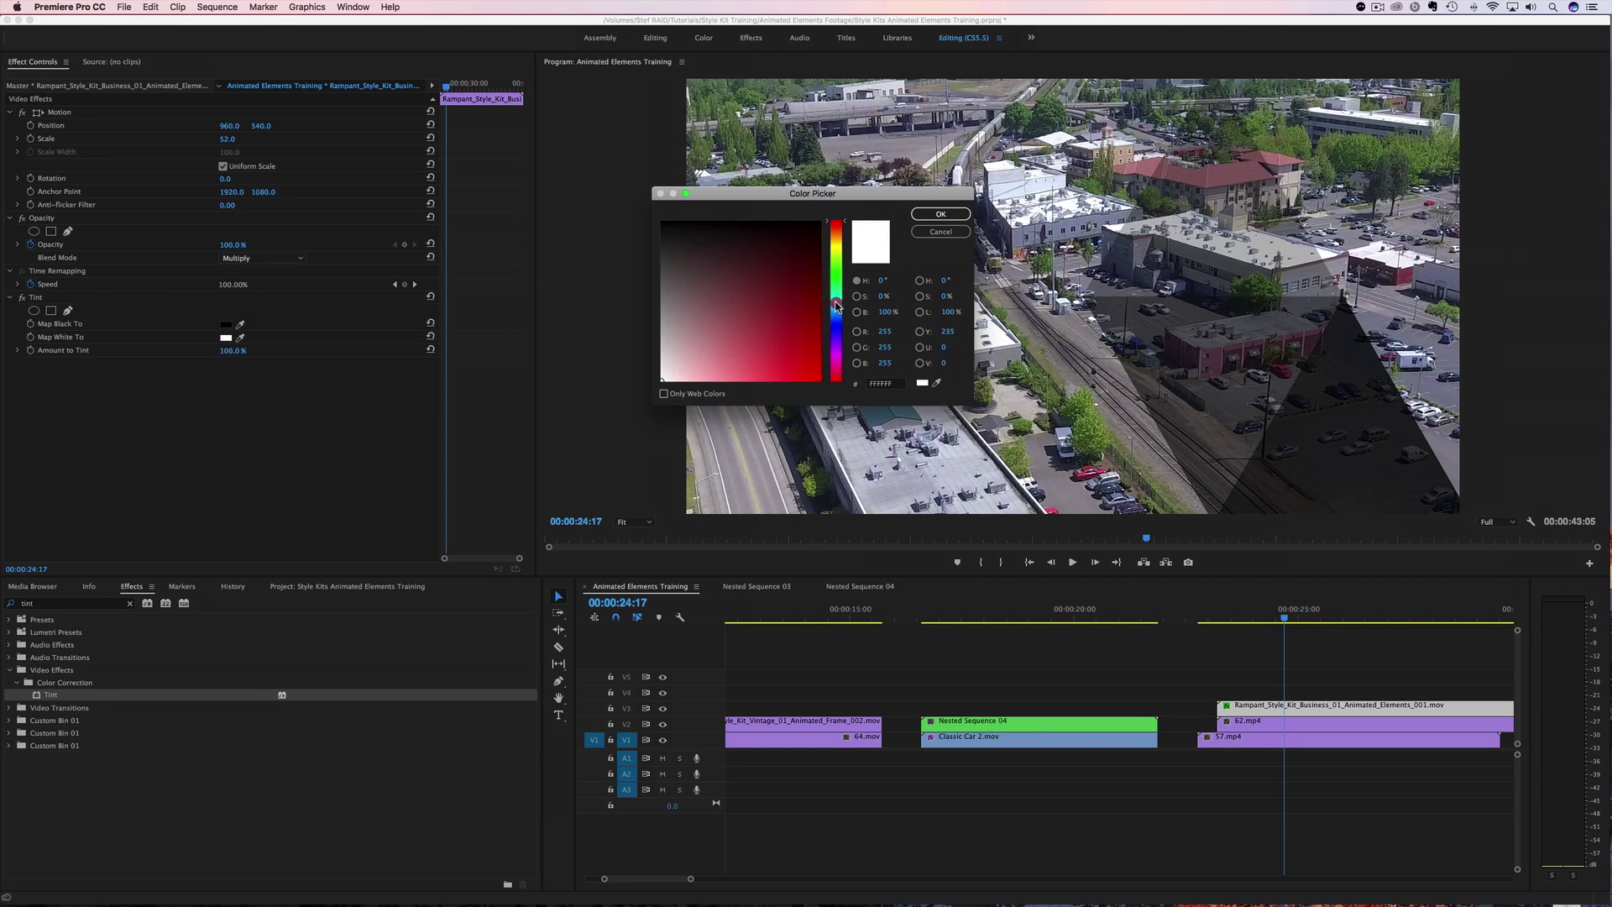
{"action": "left_click_drag", "start_coordinate": [836, 307], "coordinate": [836, 285]}
{"action": "left_click", "coordinate": [807, 286]}
{"action": "left_click", "coordinate": [939, 214]}
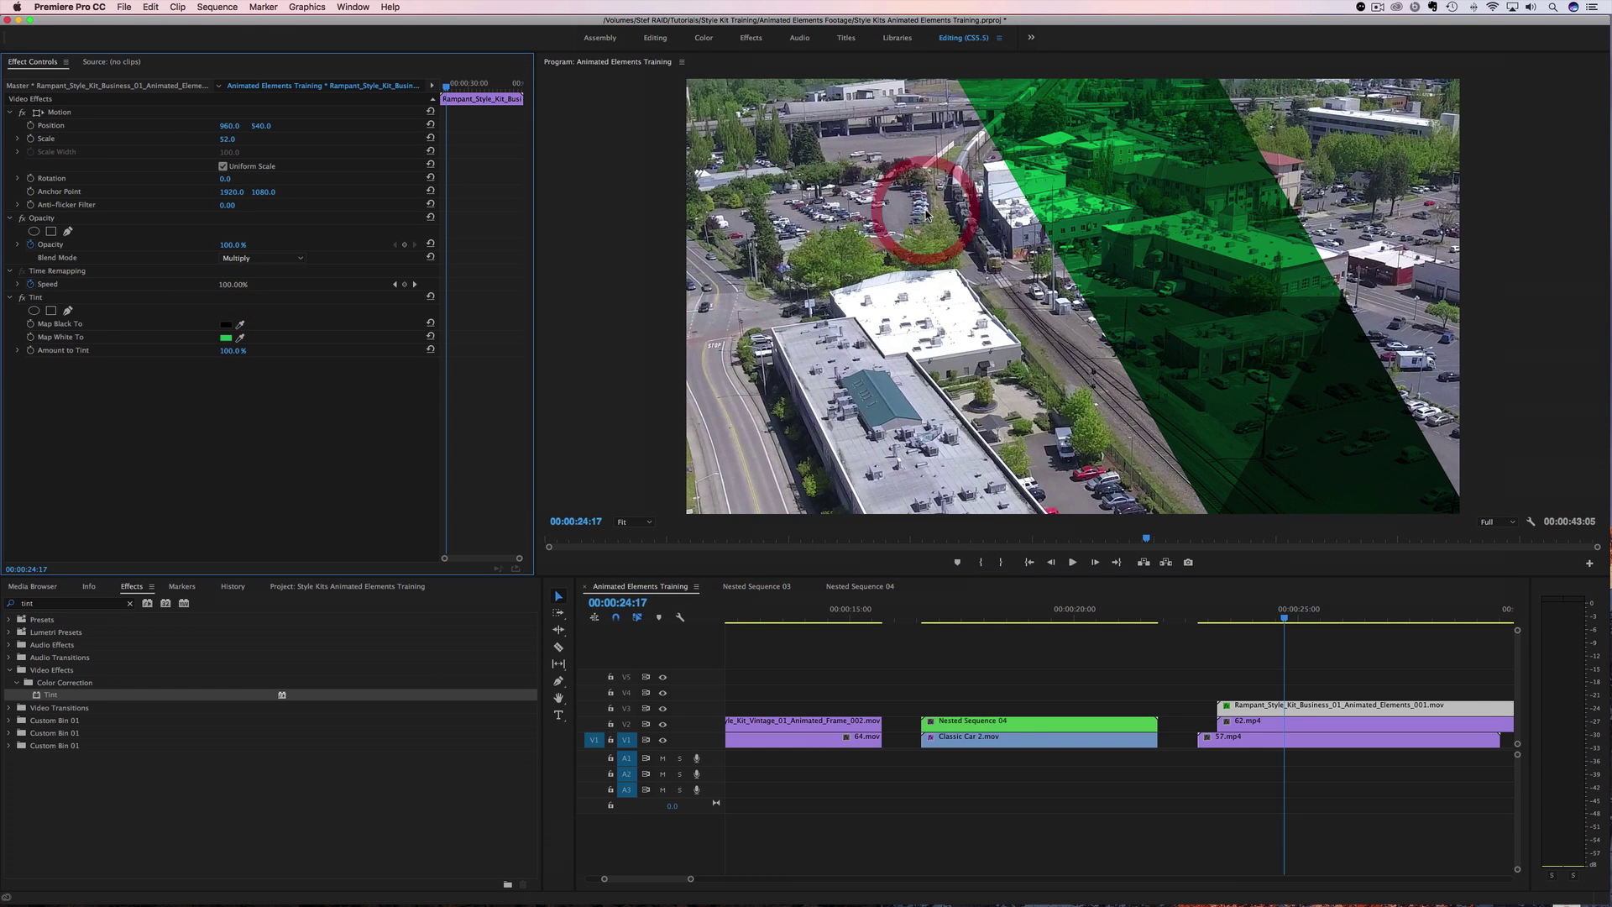
{"action": "left_click", "coordinate": [225, 337]}
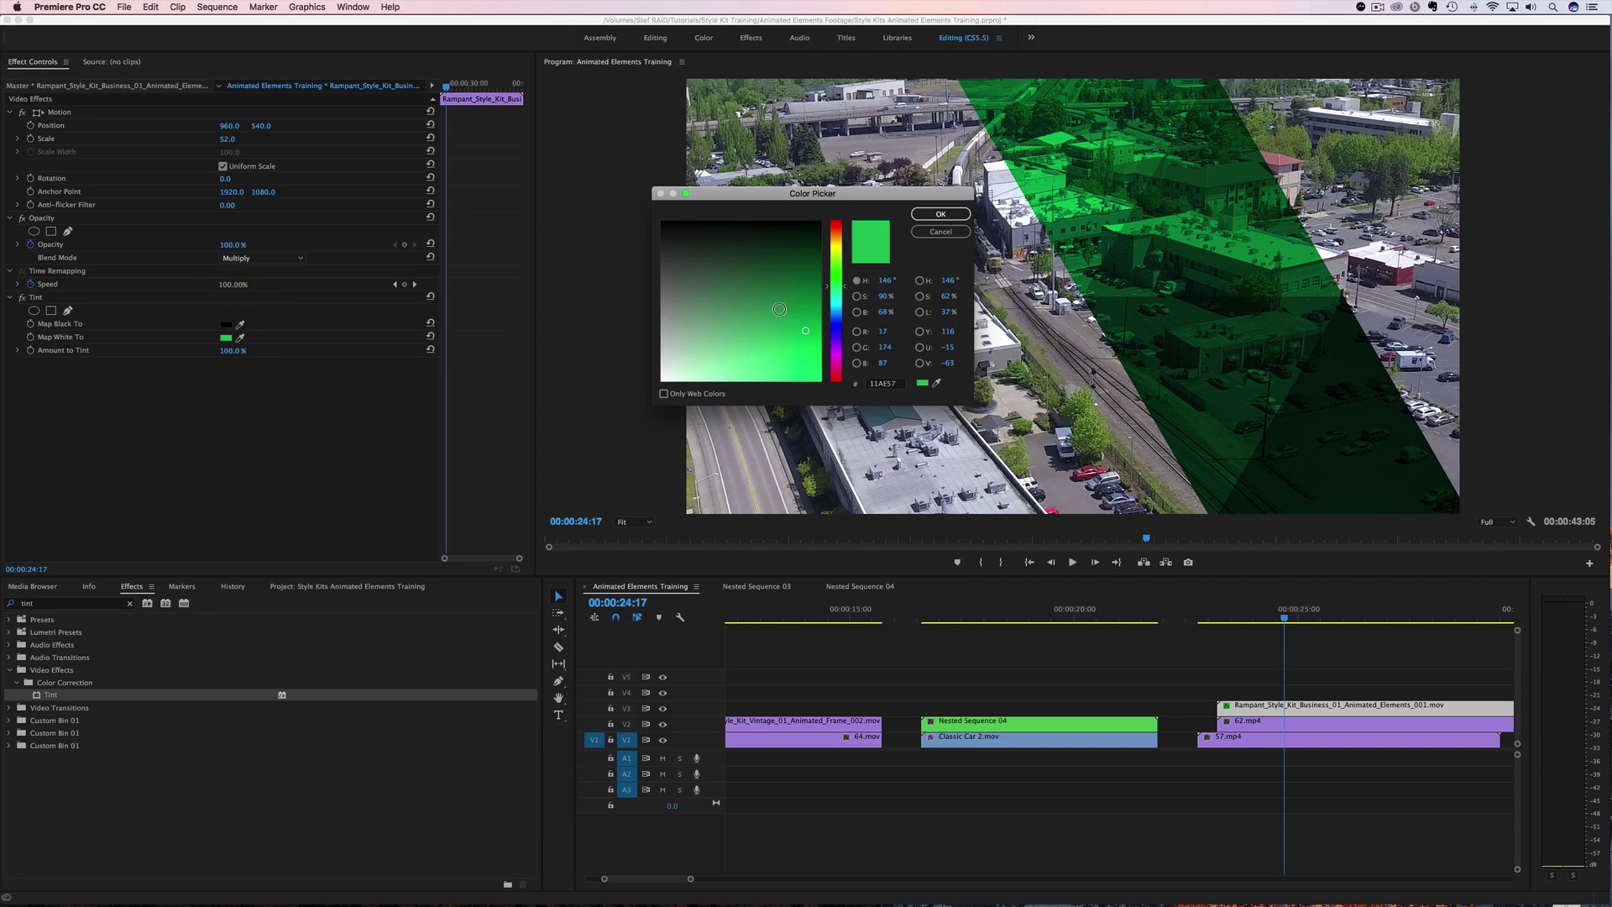
{"action": "left_click_drag", "start_coordinate": [768, 311], "coordinate": [720, 319]}
{"action": "left_click", "coordinate": [934, 214]}
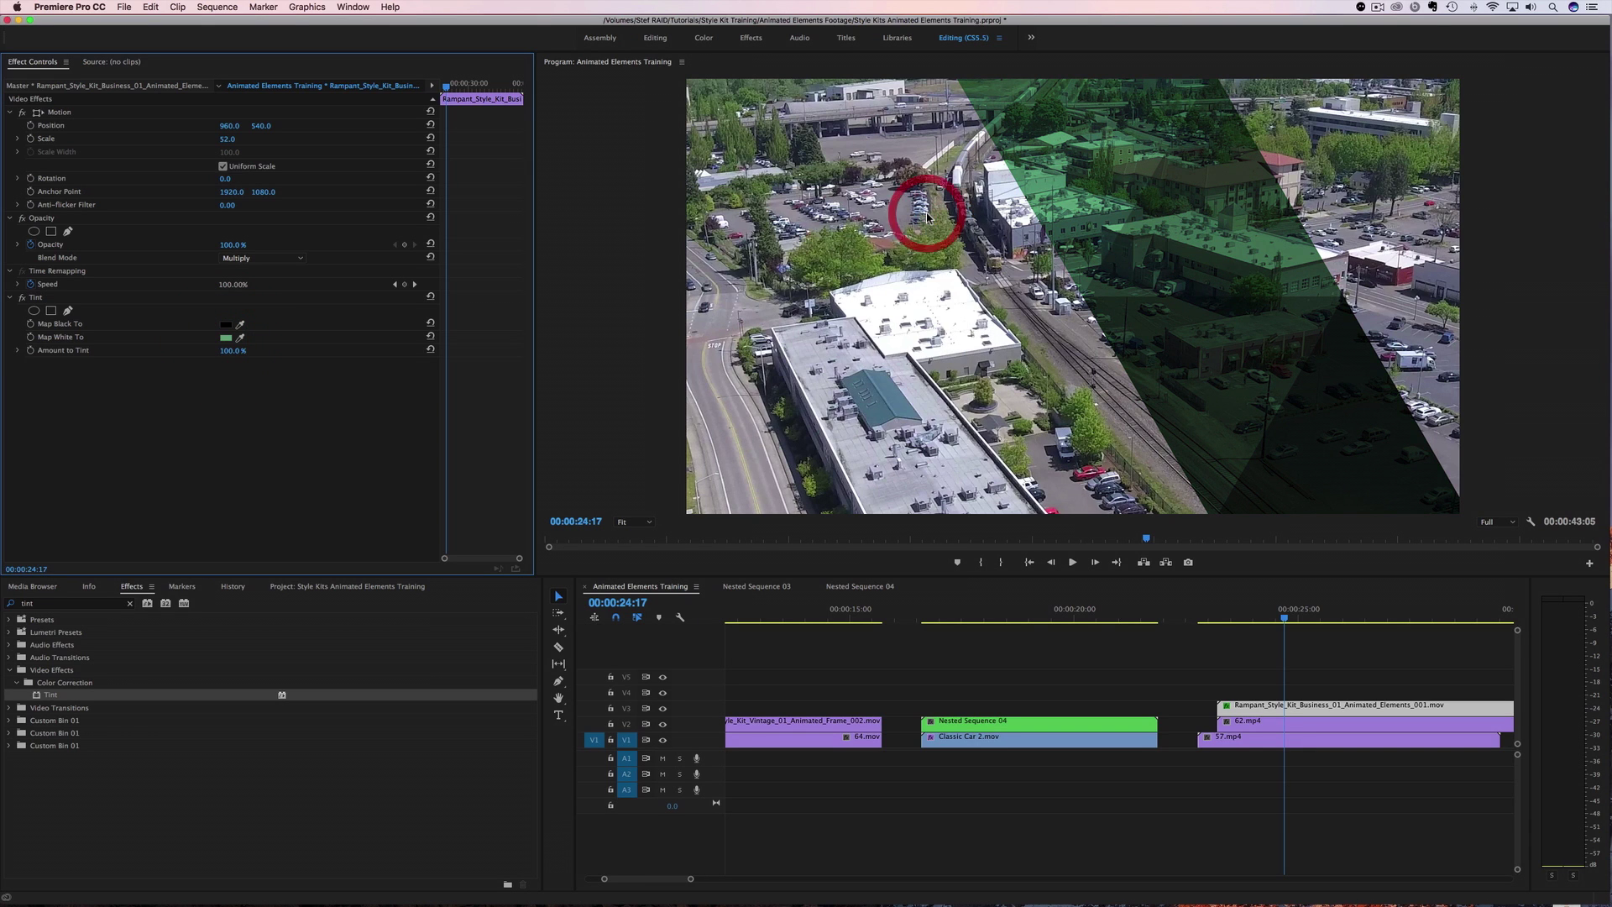
{"action": "left_click", "coordinate": [225, 336]}
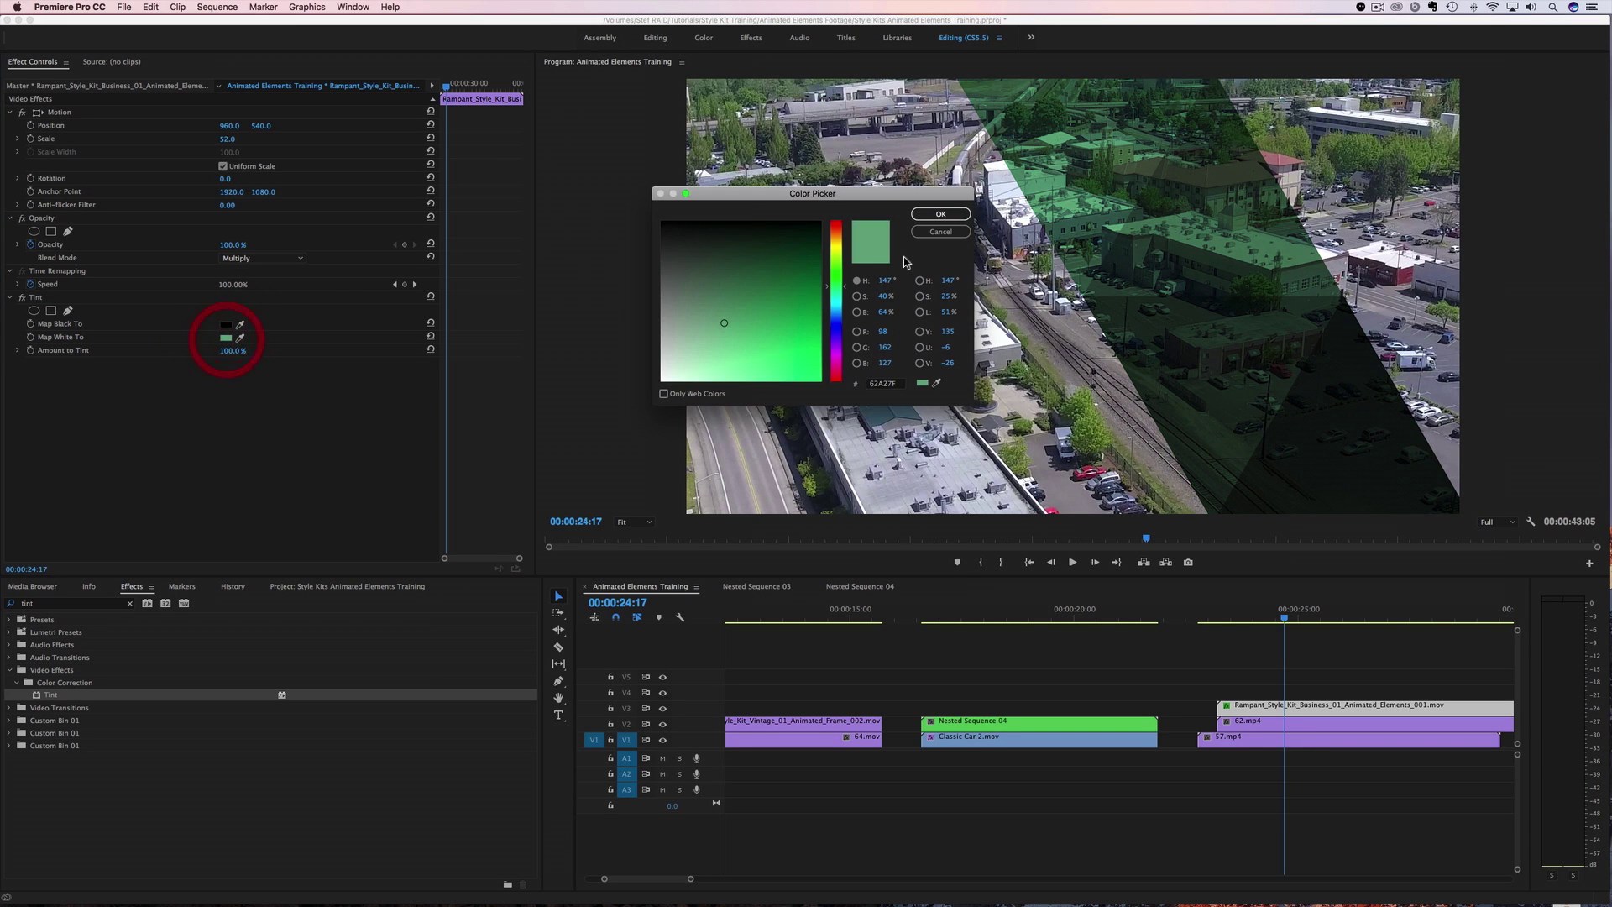
{"action": "left_click", "coordinate": [713, 352]}
{"action": "left_click", "coordinate": [940, 214]}
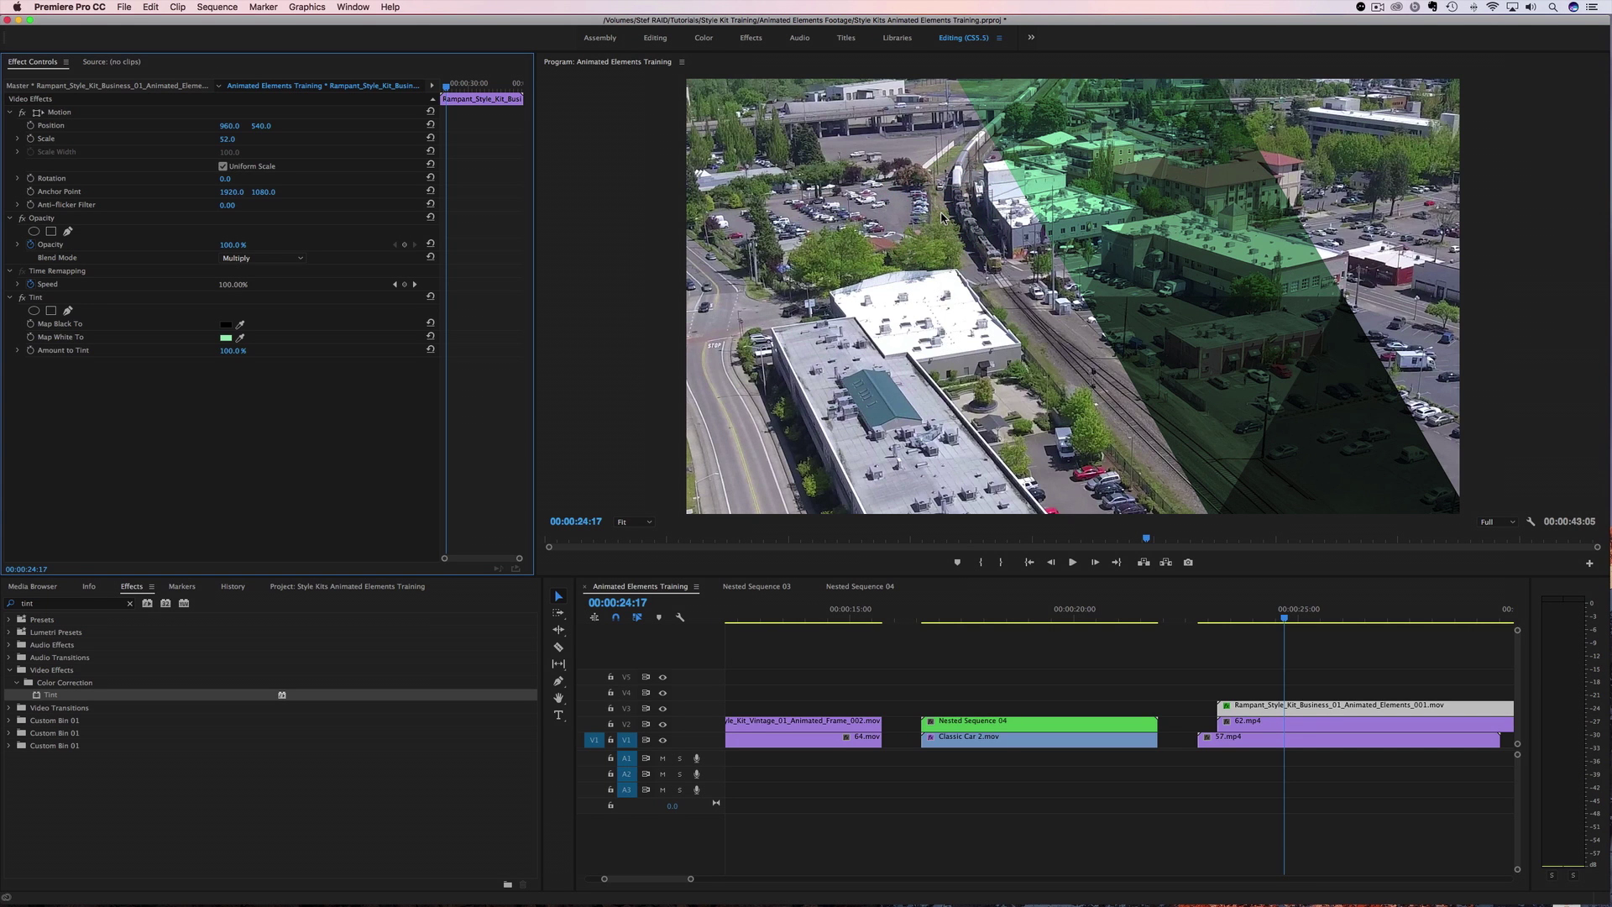
- Play back the green-tinted transition from just before the start of 62.mp4
{"action": "left_click", "coordinate": [1209, 618]}
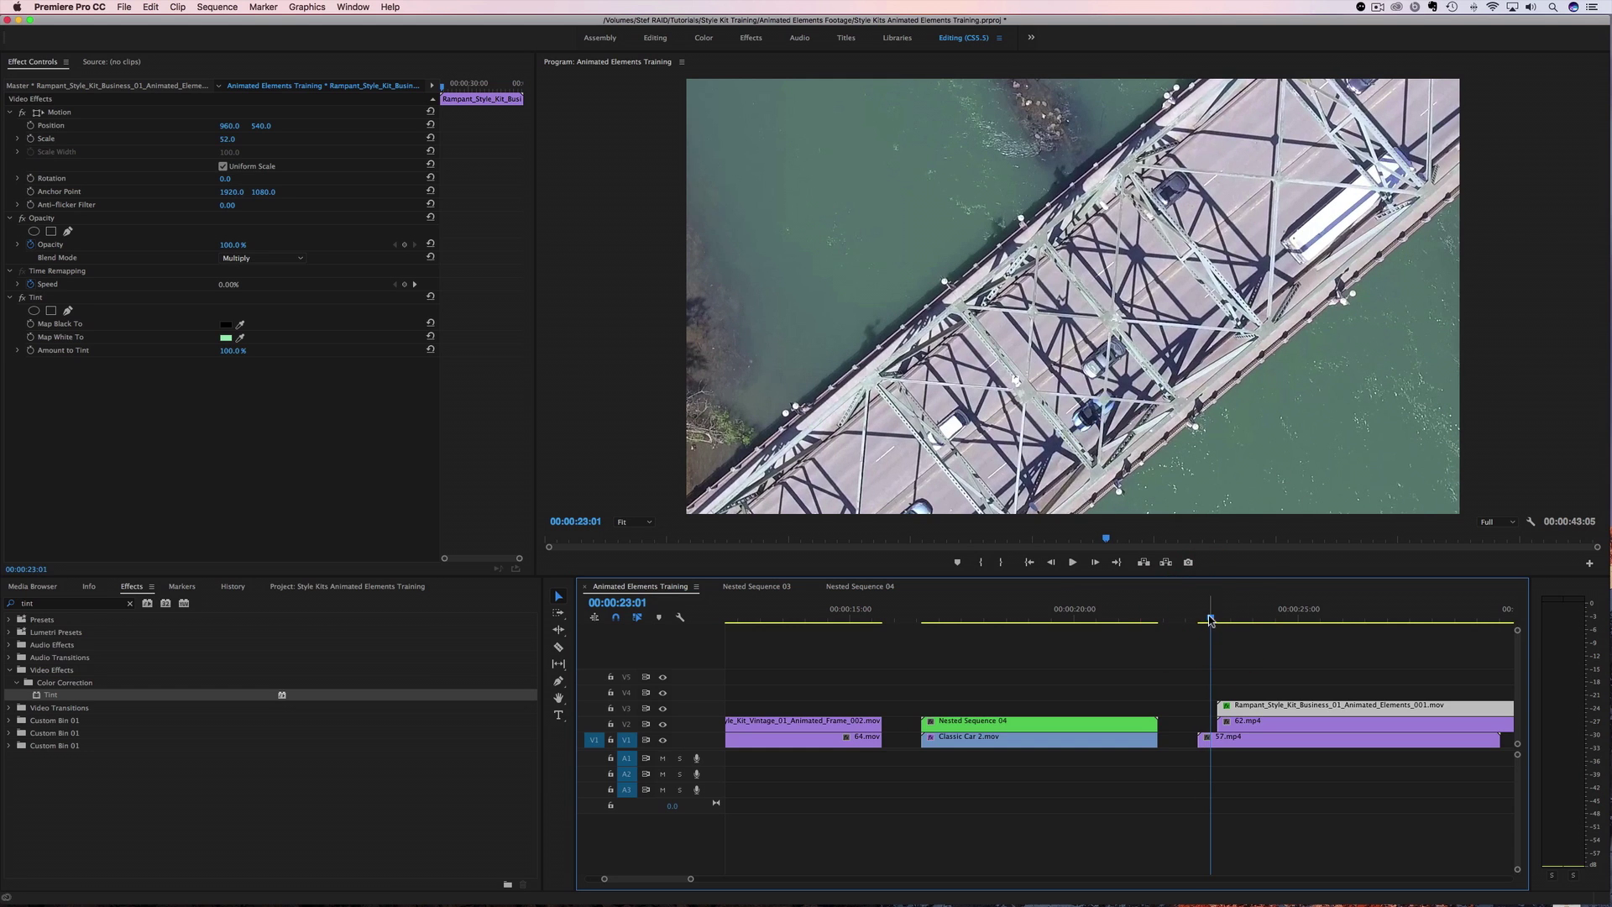
{"action": "mouse_move", "coordinate": [1232, 620]}
{"action": "left_mouse_down"}
{"action": "mouse_move", "coordinate": [1291, 625]}
{"action": "mouse_move", "coordinate": [1212, 629]}
{"action": "left_mouse_up"}
{"action": "key", "text": "space"}
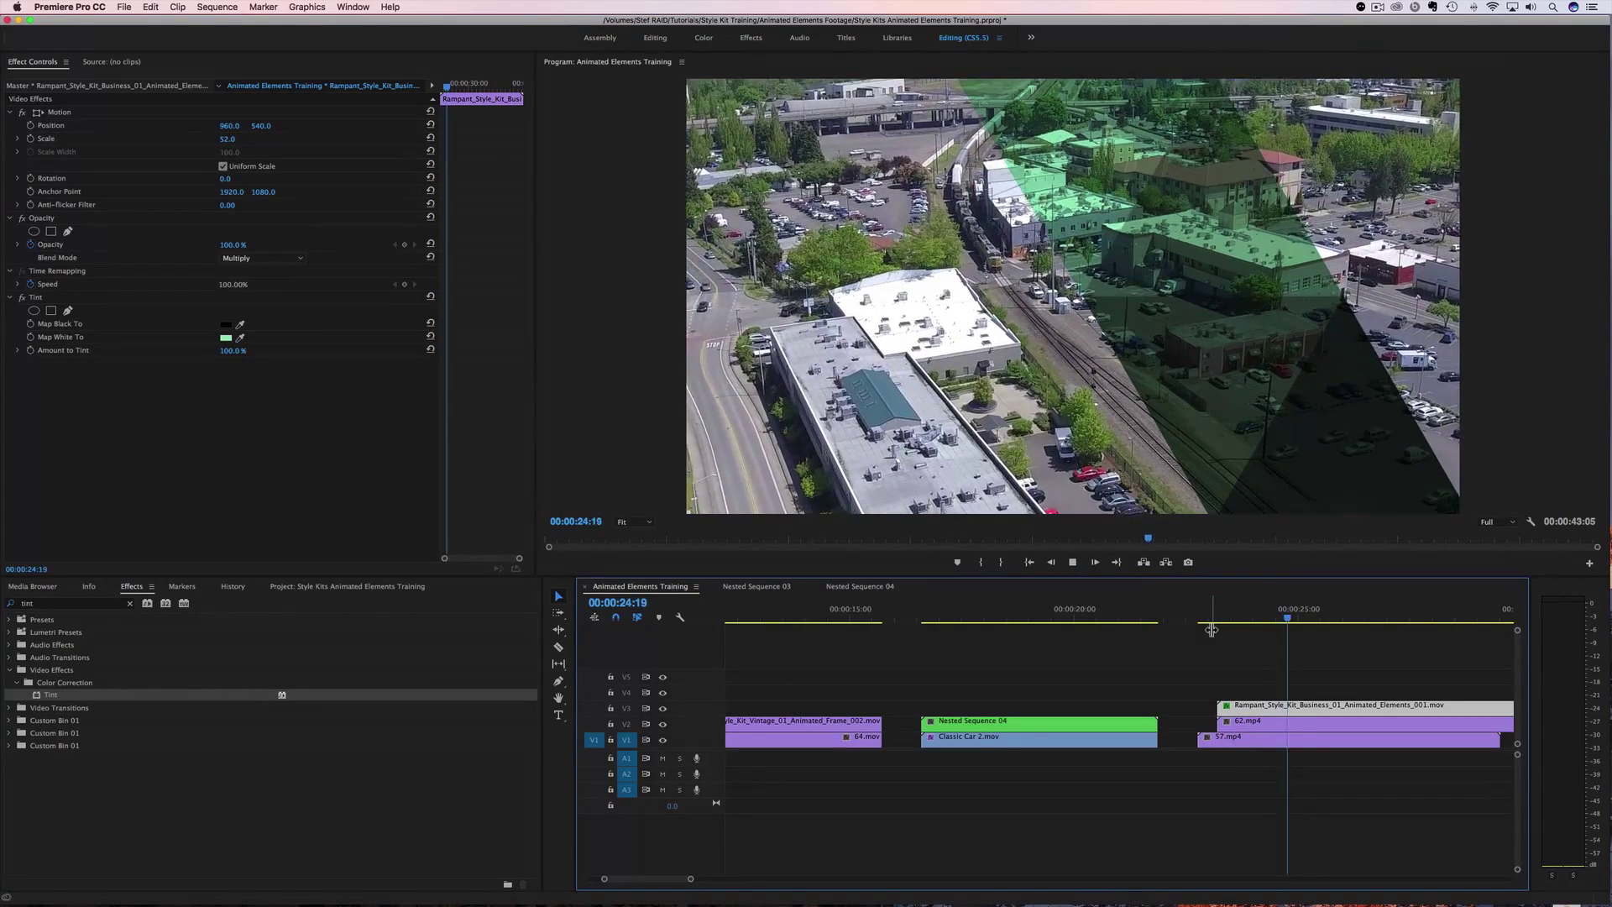
{"action": "key", "text": "space"}
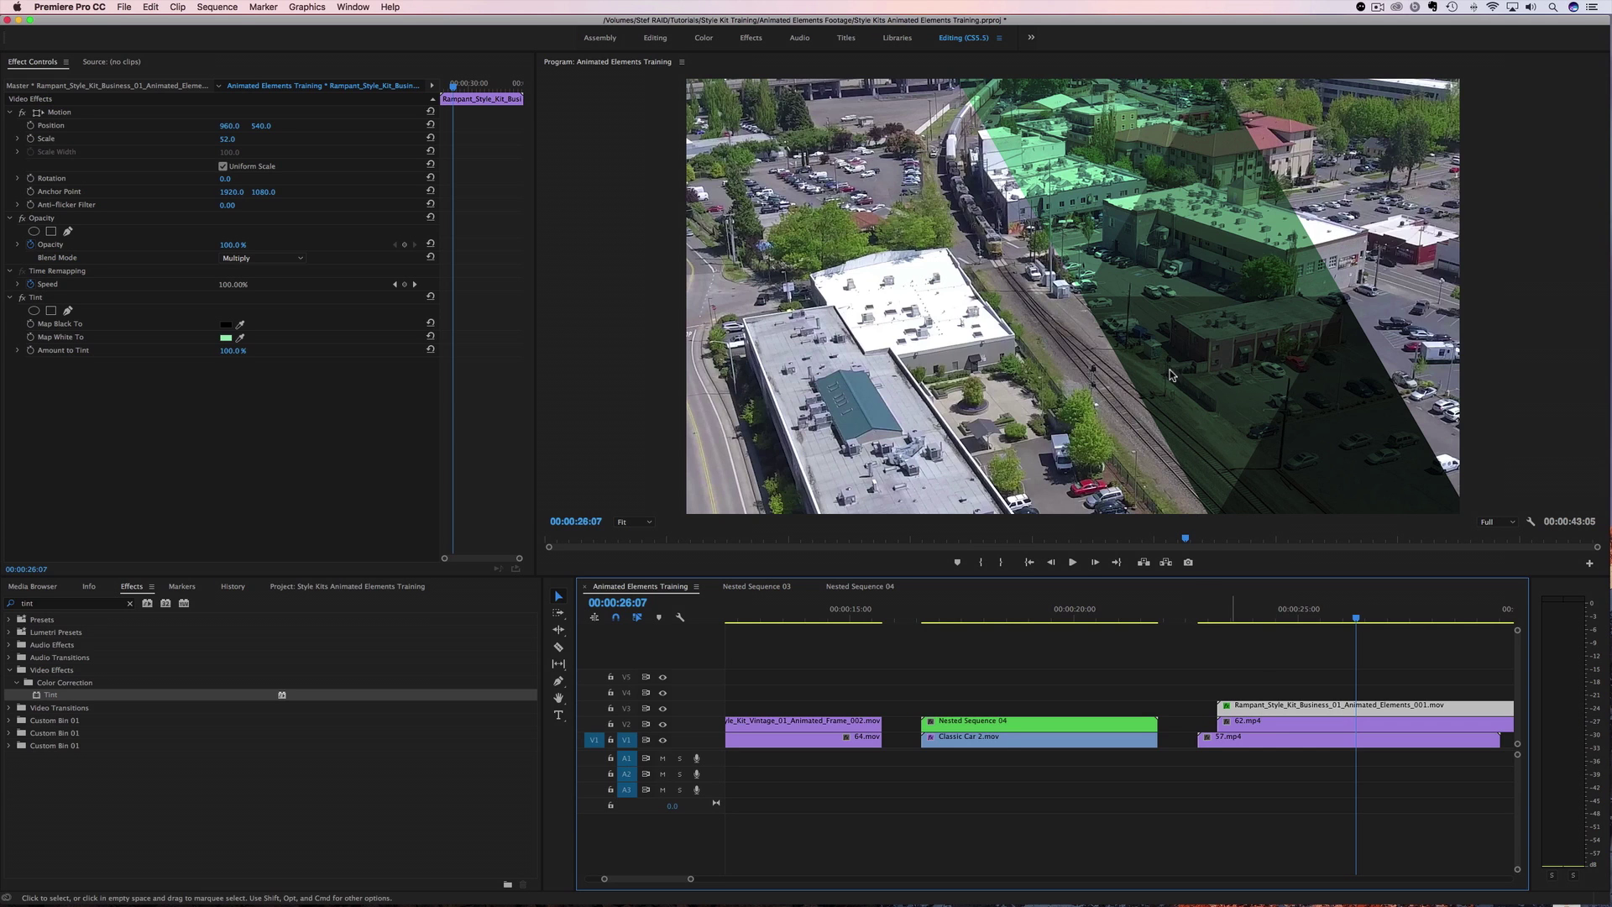
- Move 62.mp4 and the Business_01 animated element together up to V4 and V5, keeping their timing
{"action": "left_click", "coordinate": [1239, 727]}
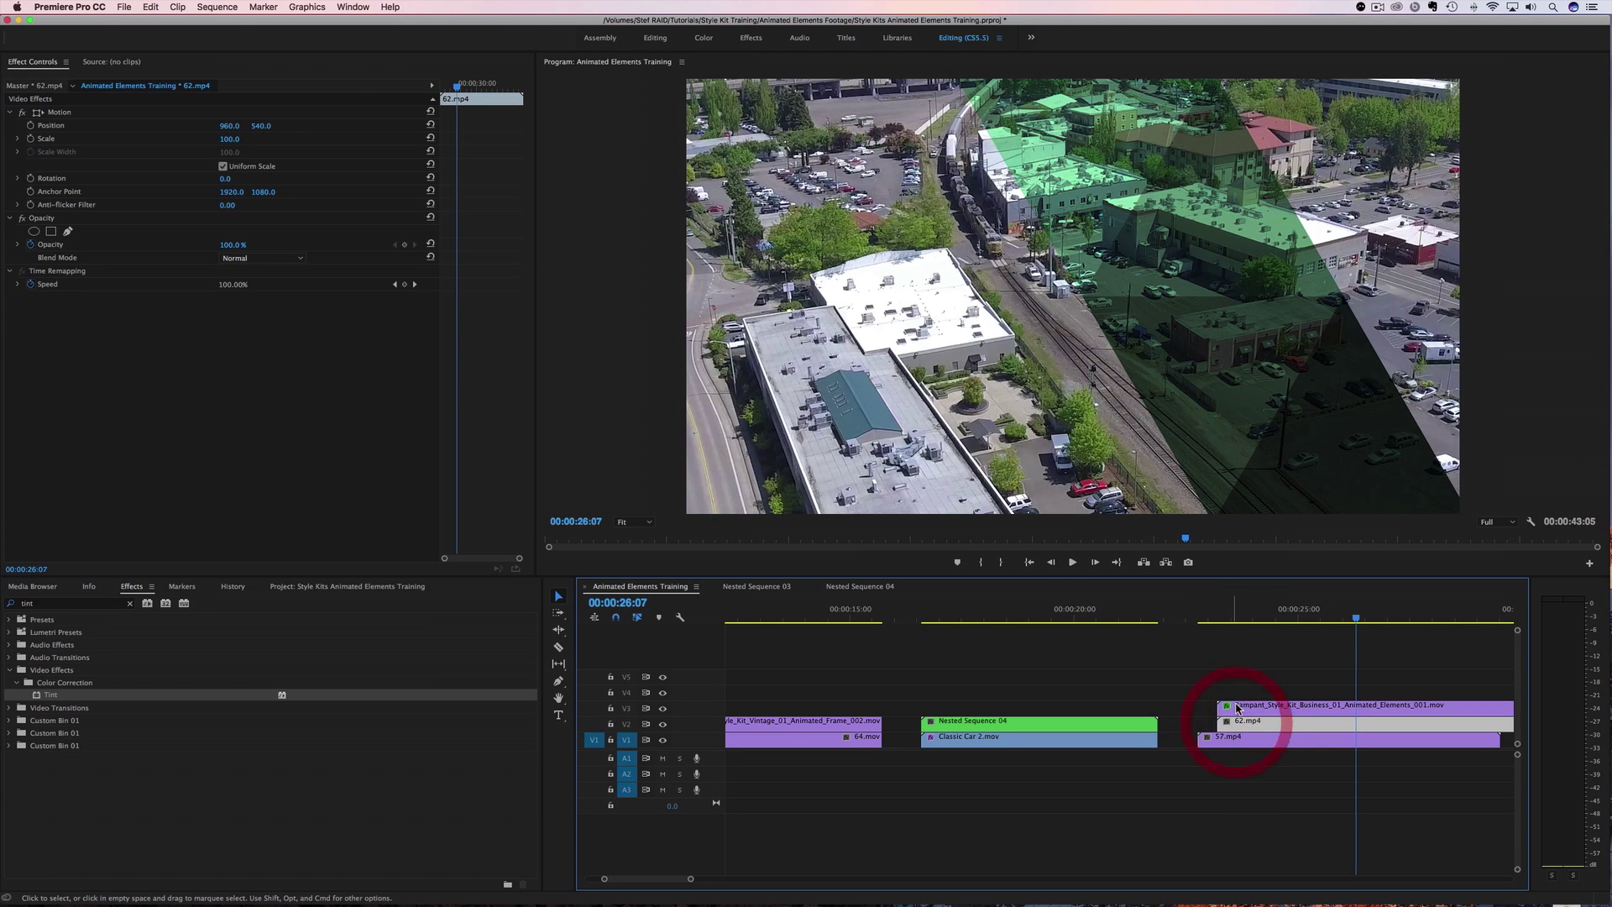
{"action": "left_click", "coordinate": [1238, 707], "text": "shift"}
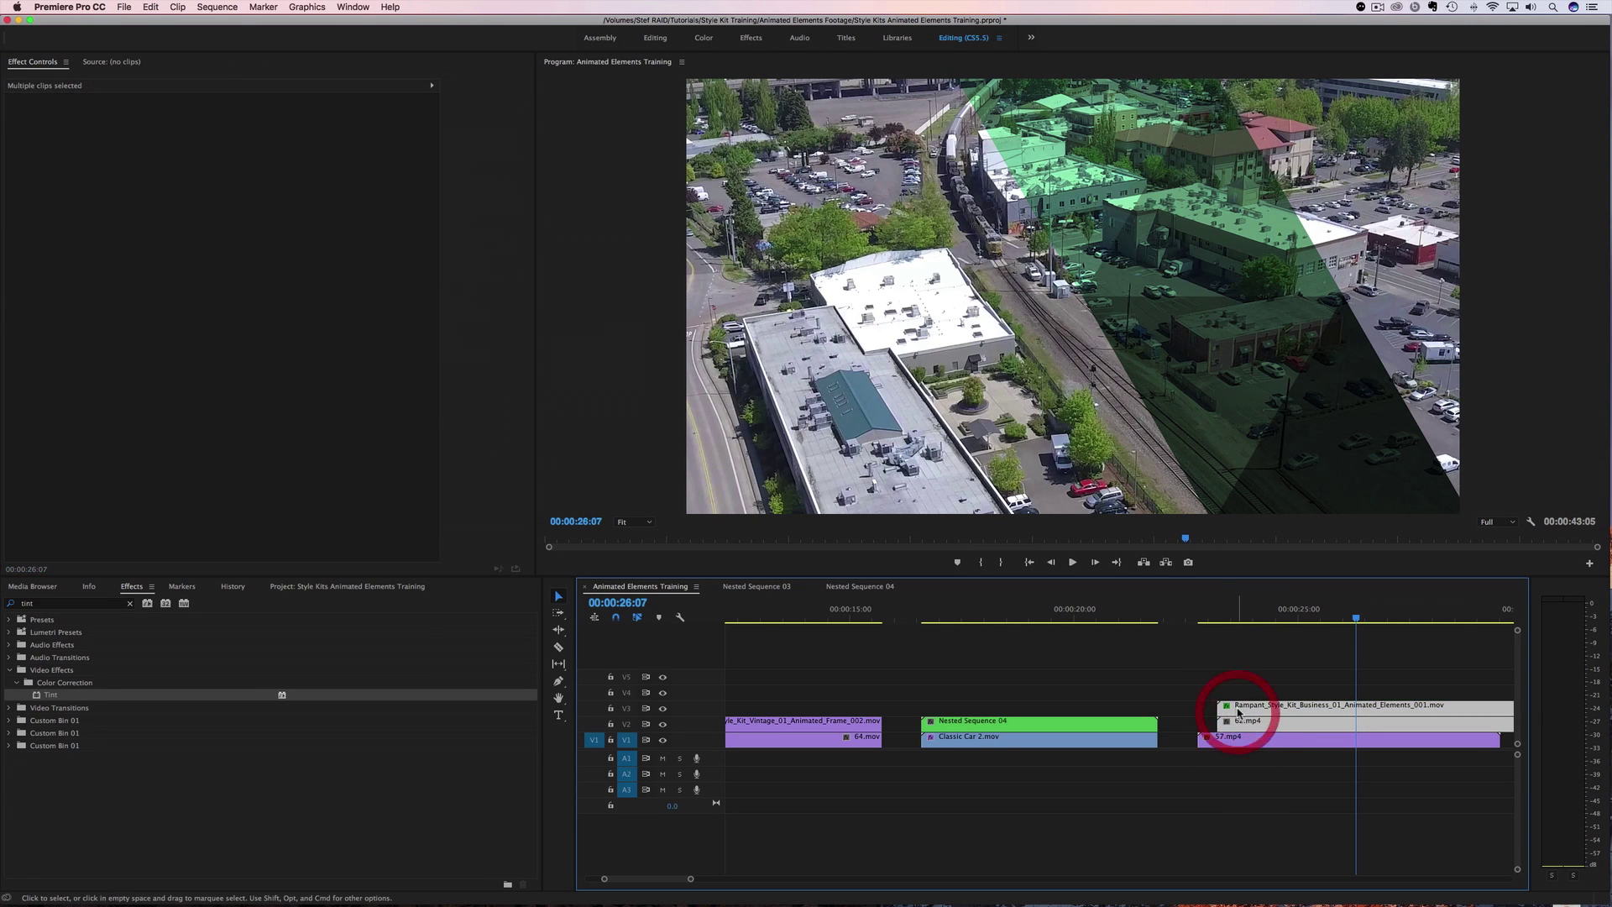
{"action": "left_click_drag", "start_coordinate": [1239, 707], "coordinate": [1236, 681]}
{"action": "left_click_drag", "start_coordinate": [1216, 617], "coordinate": [1325, 617]}
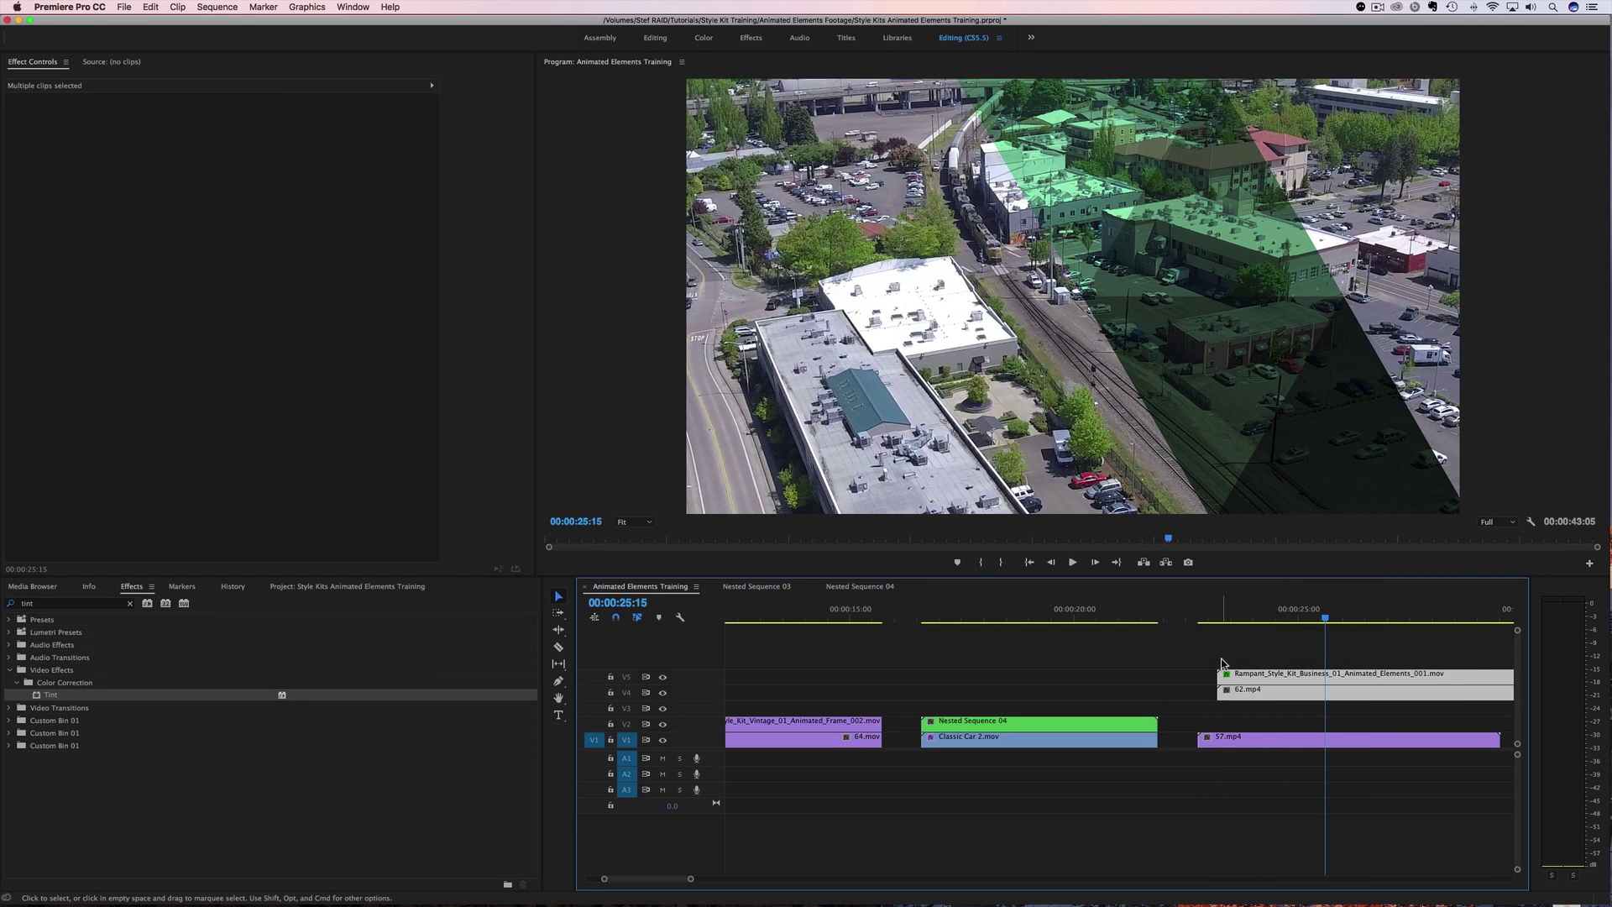
- Try to nest 62.mp4 and the Business_01 animated element on V4 and V5
{"action": "left_click_drag", "start_coordinate": [1204, 658], "coordinate": [1236, 694]}
{"action": "right_click", "coordinate": [1238, 692]}
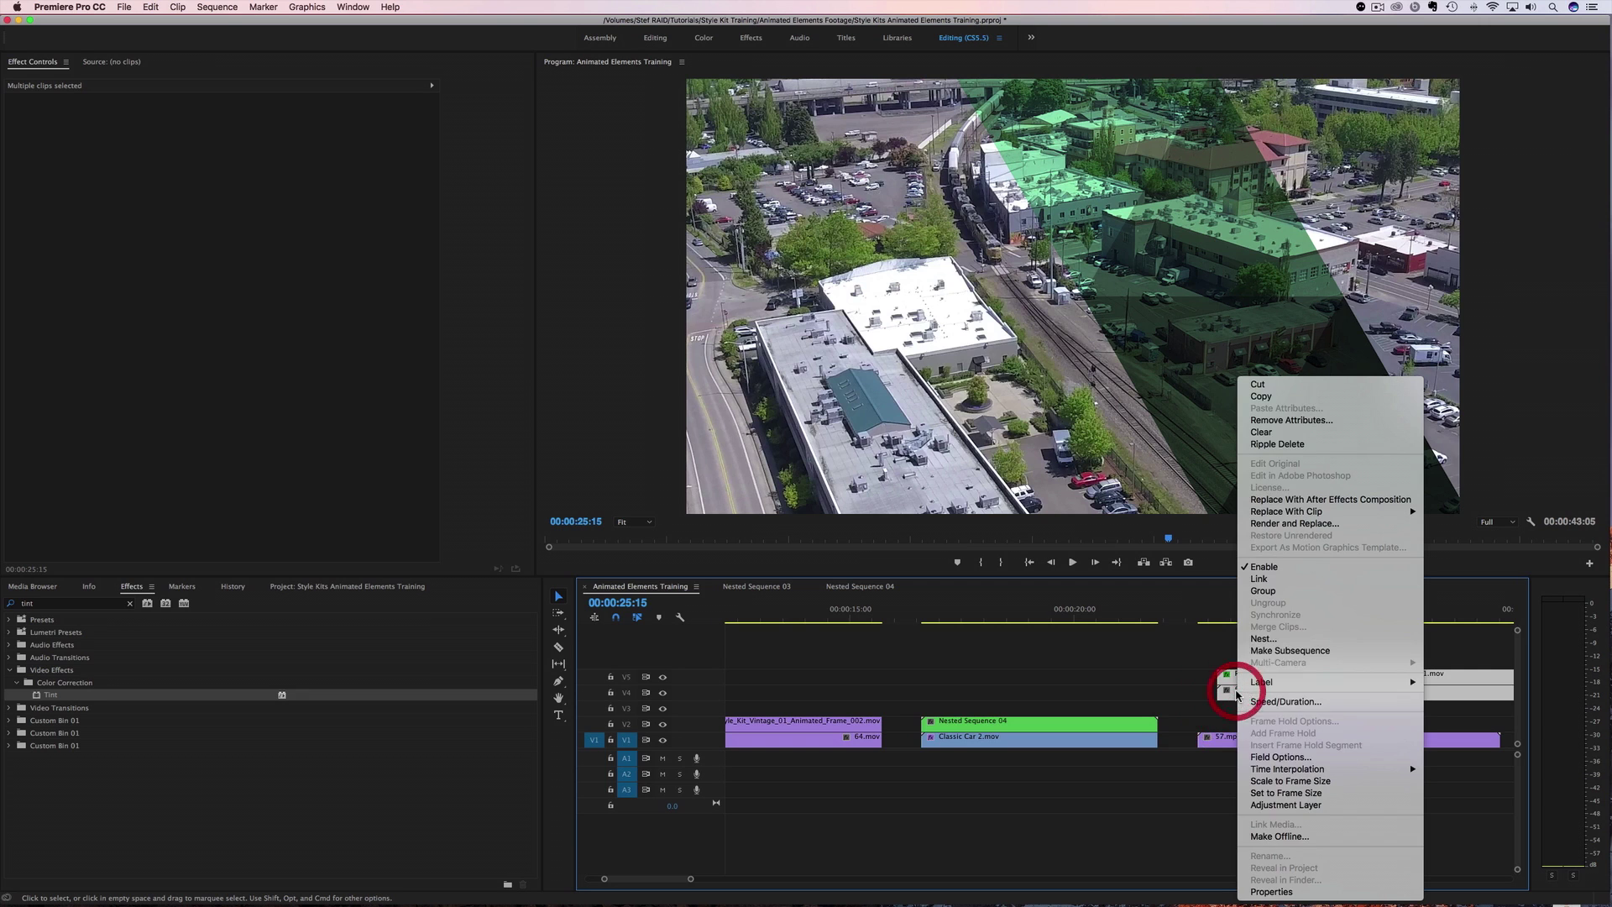
{"action": "left_click", "coordinate": [1264, 639]}
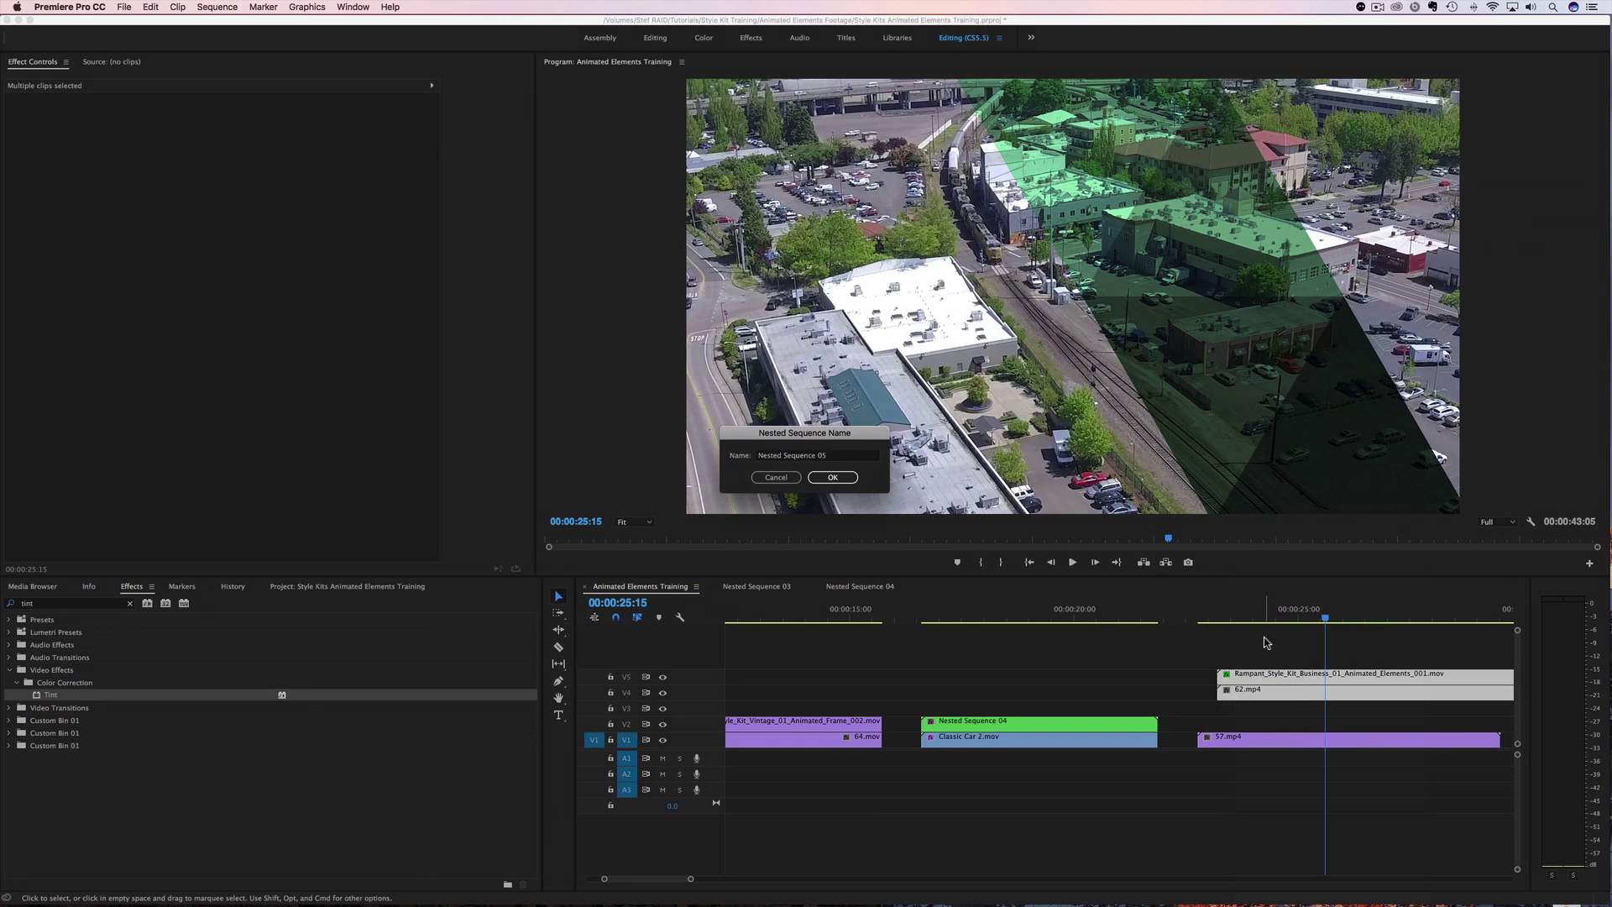
{"action": "key", "text": "Return"}
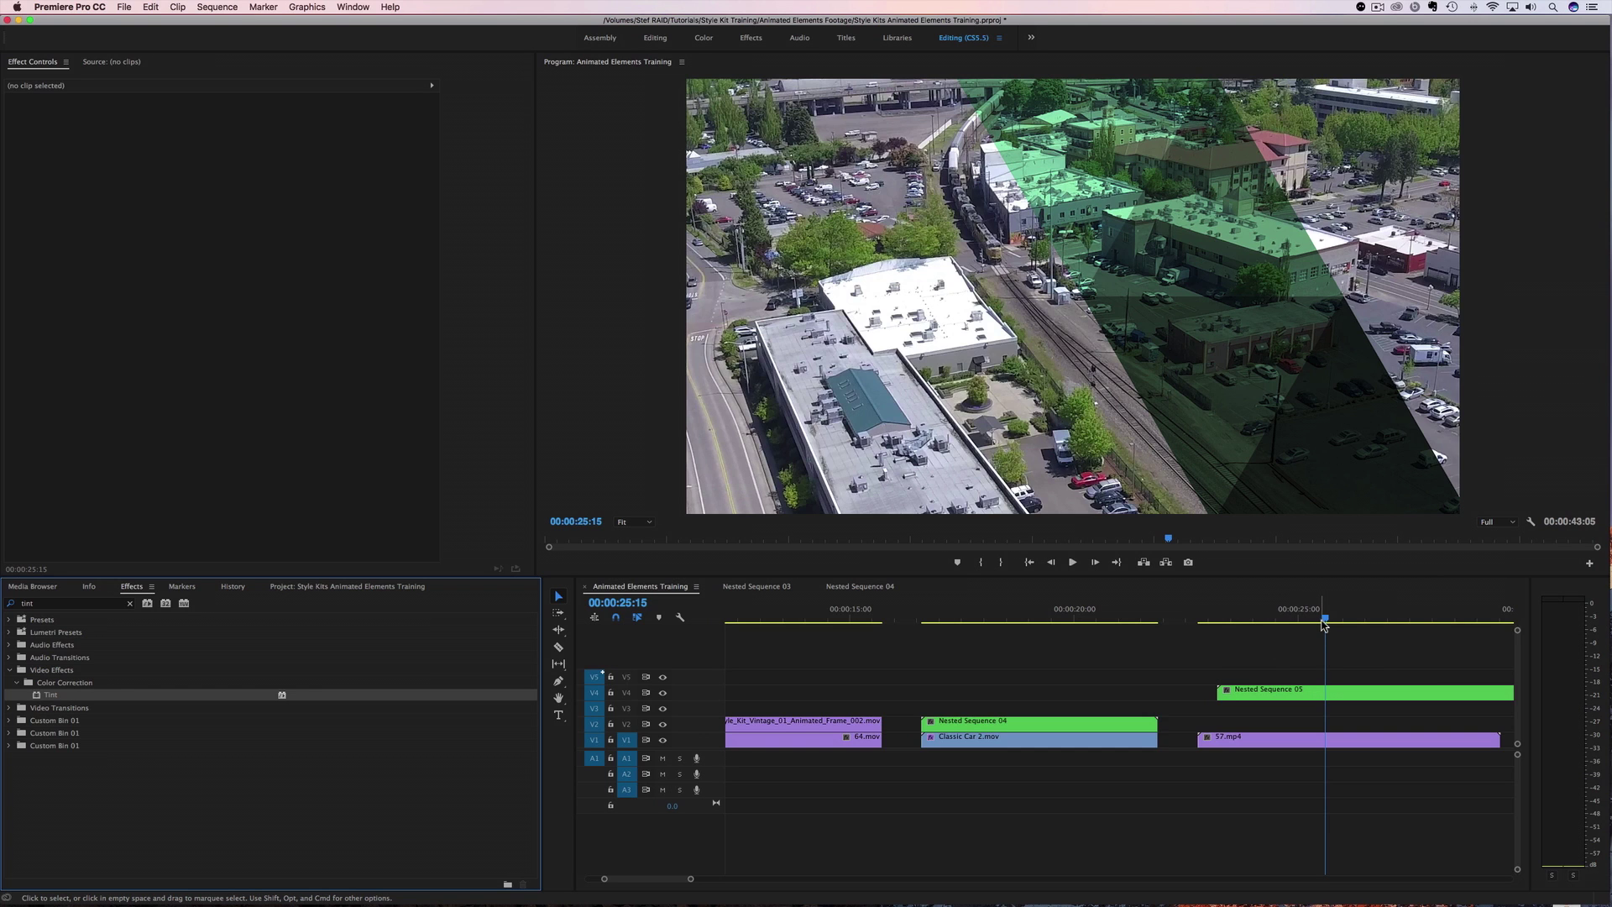
{"action": "key", "text": "super+z"}
- Duplicate the Business_01 animated element onto V6 with the same timing, and nest the V5 original with 62.mp4
{"action": "left_click", "coordinate": [1284, 675]}
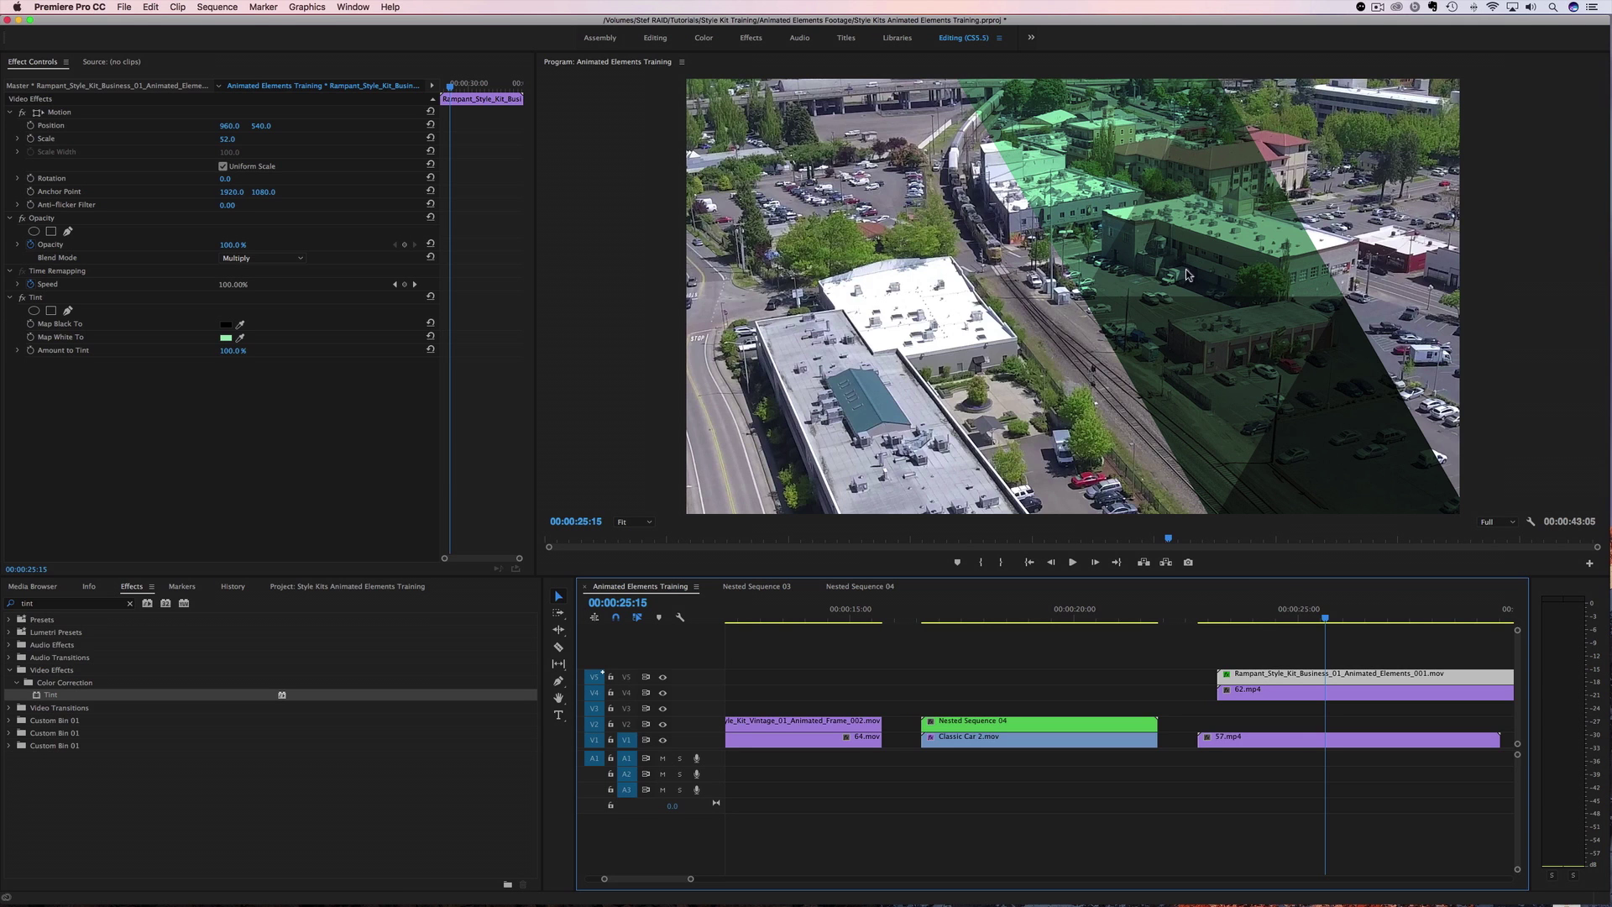
{"action": "left_click_drag", "start_coordinate": [1237, 687], "coordinate": [1235, 662]}
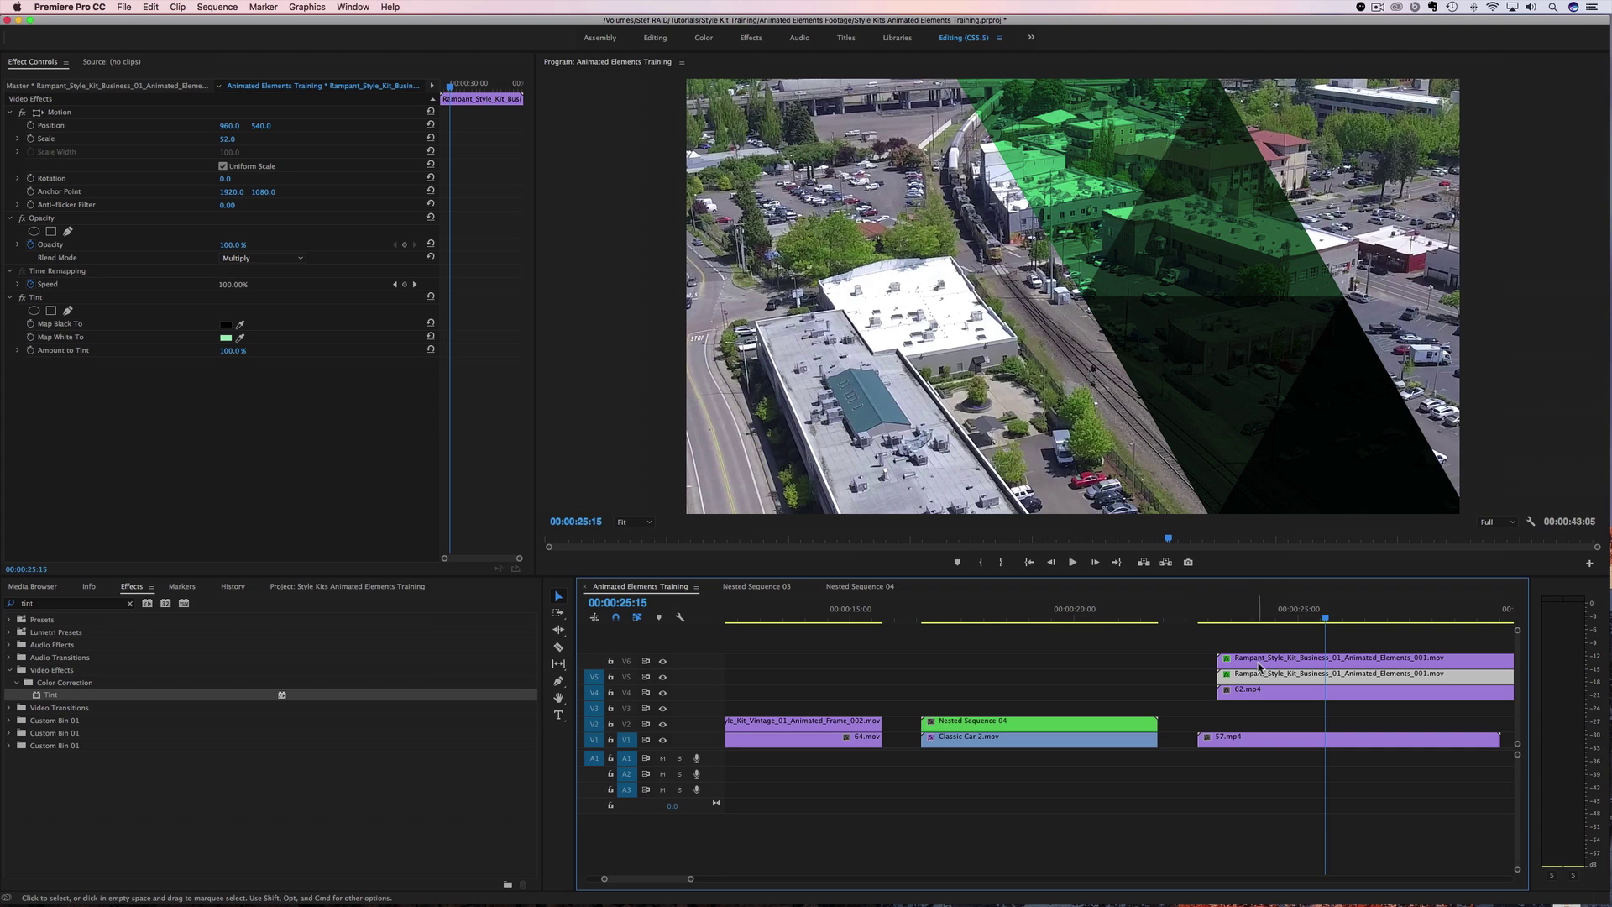
{"action": "left_click", "coordinate": [1235, 689], "text": "shift"}
{"action": "right_click", "coordinate": [1236, 684]}
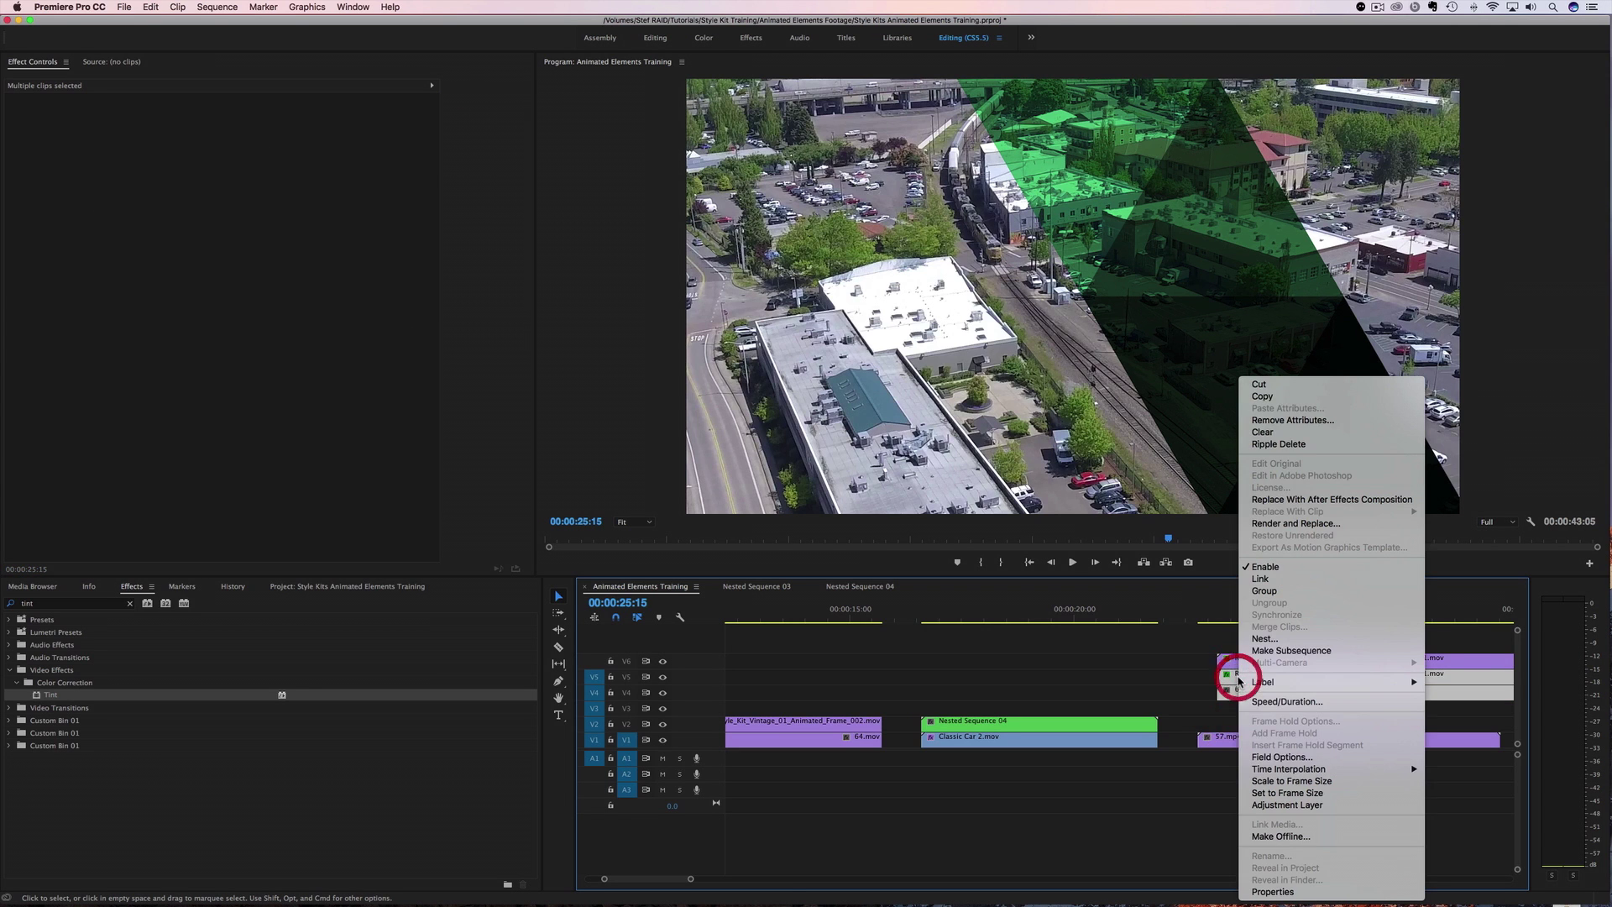
{"action": "left_click", "coordinate": [1273, 641]}
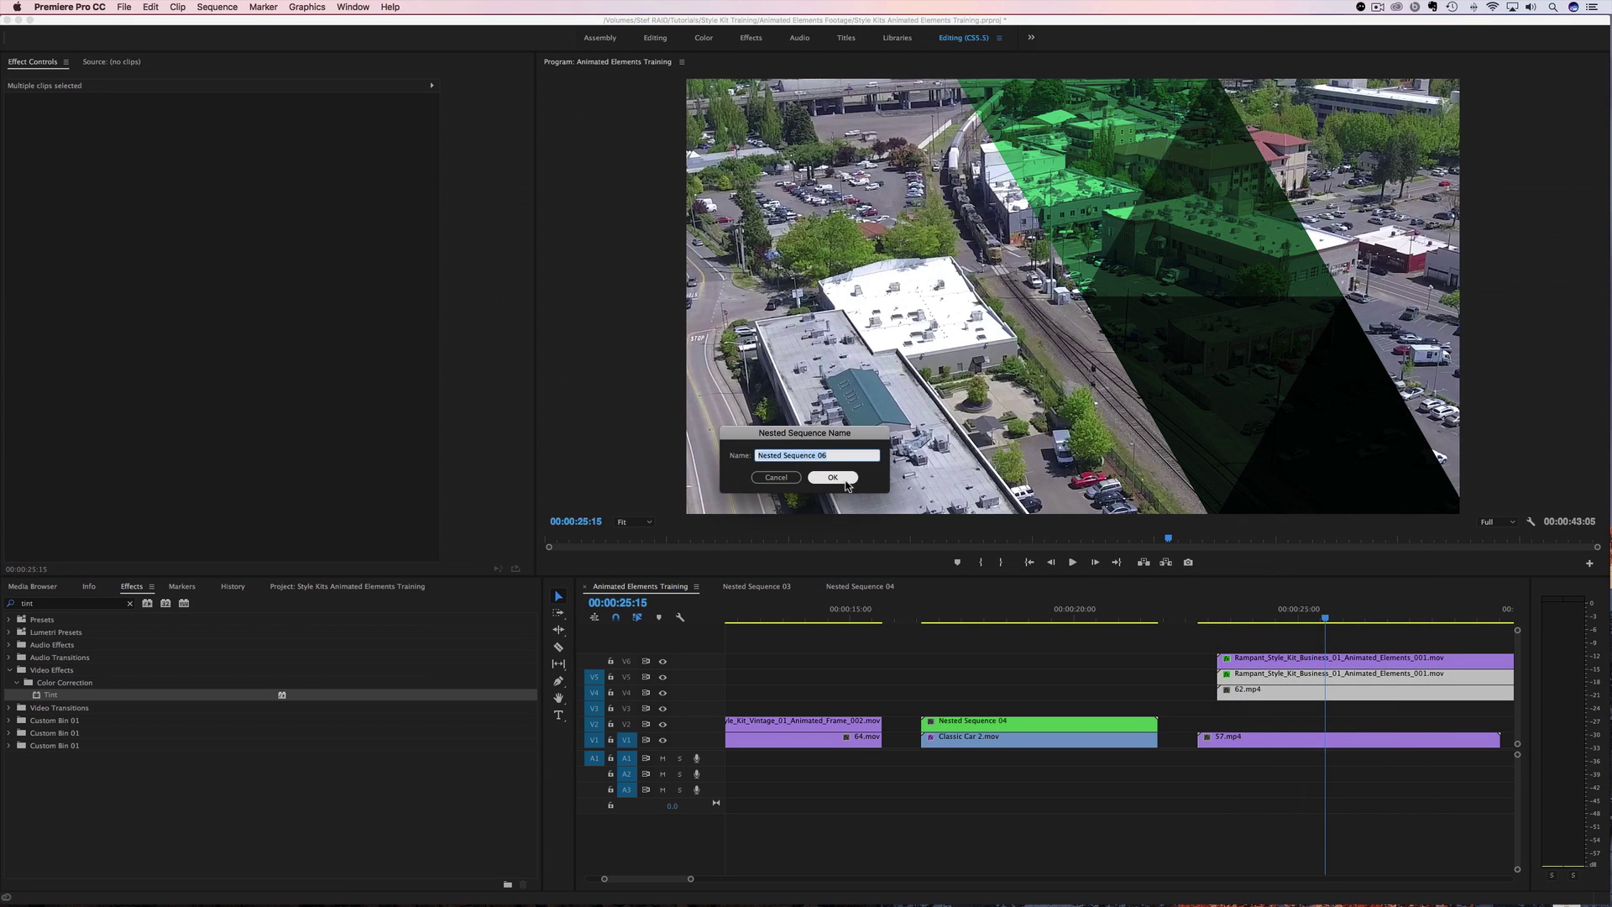
{"action": "left_click", "coordinate": [835, 478]}
- Remove the Tint effect from the Business_01 copy on V6 and move the clip down to V5
{"action": "left_click", "coordinate": [1256, 664]}
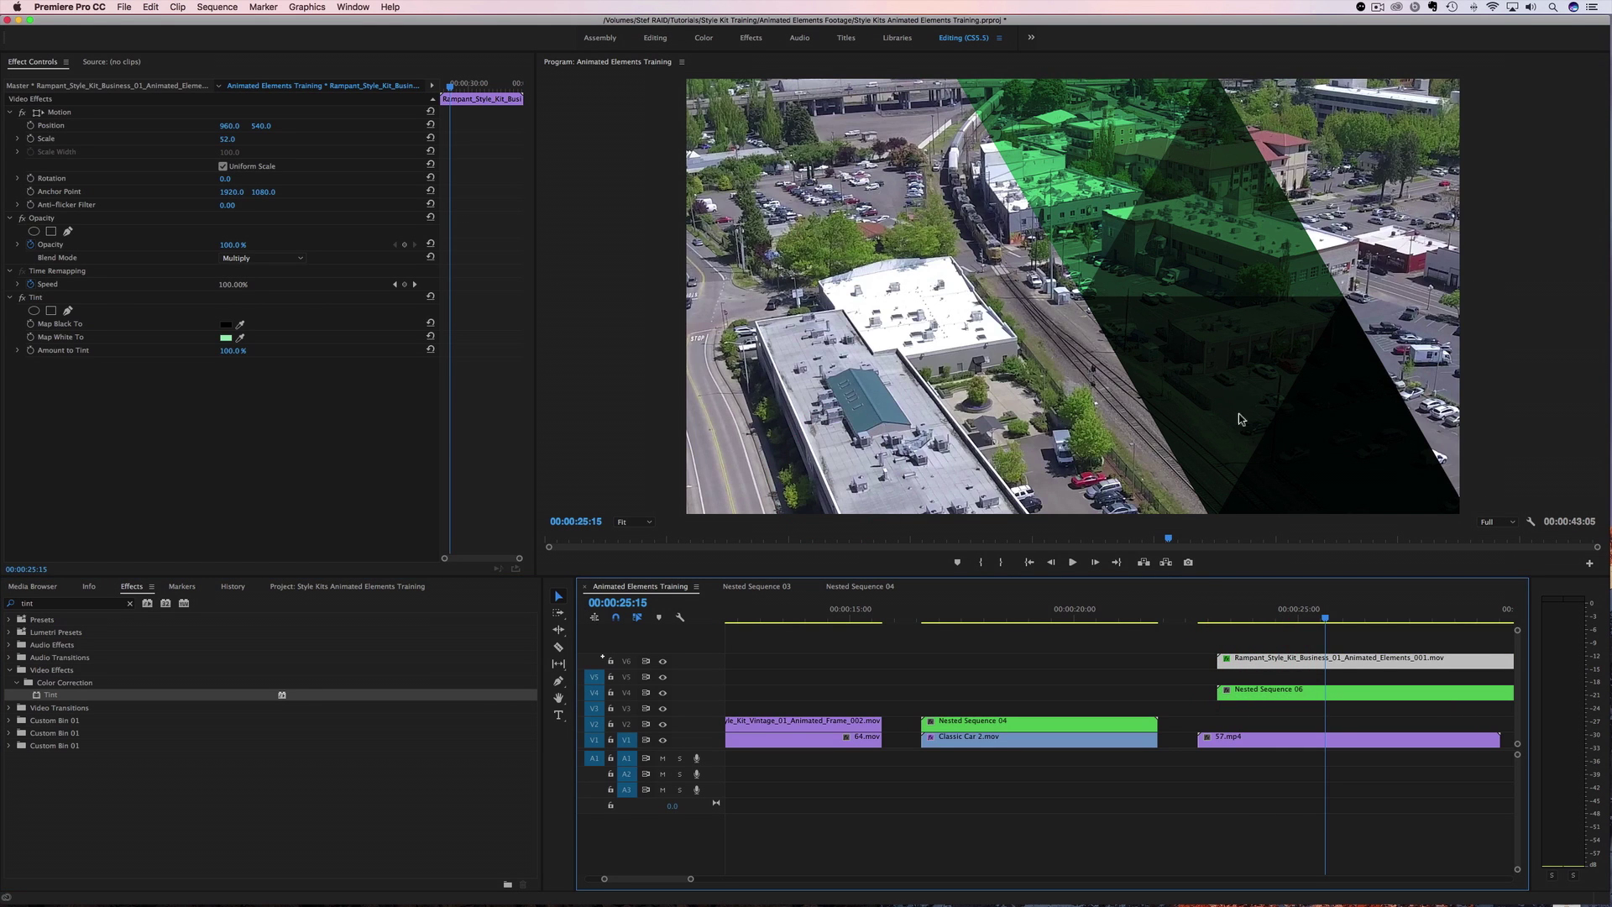
{"action": "left_click", "coordinate": [36, 301]}
{"action": "key", "text": "Delete"}
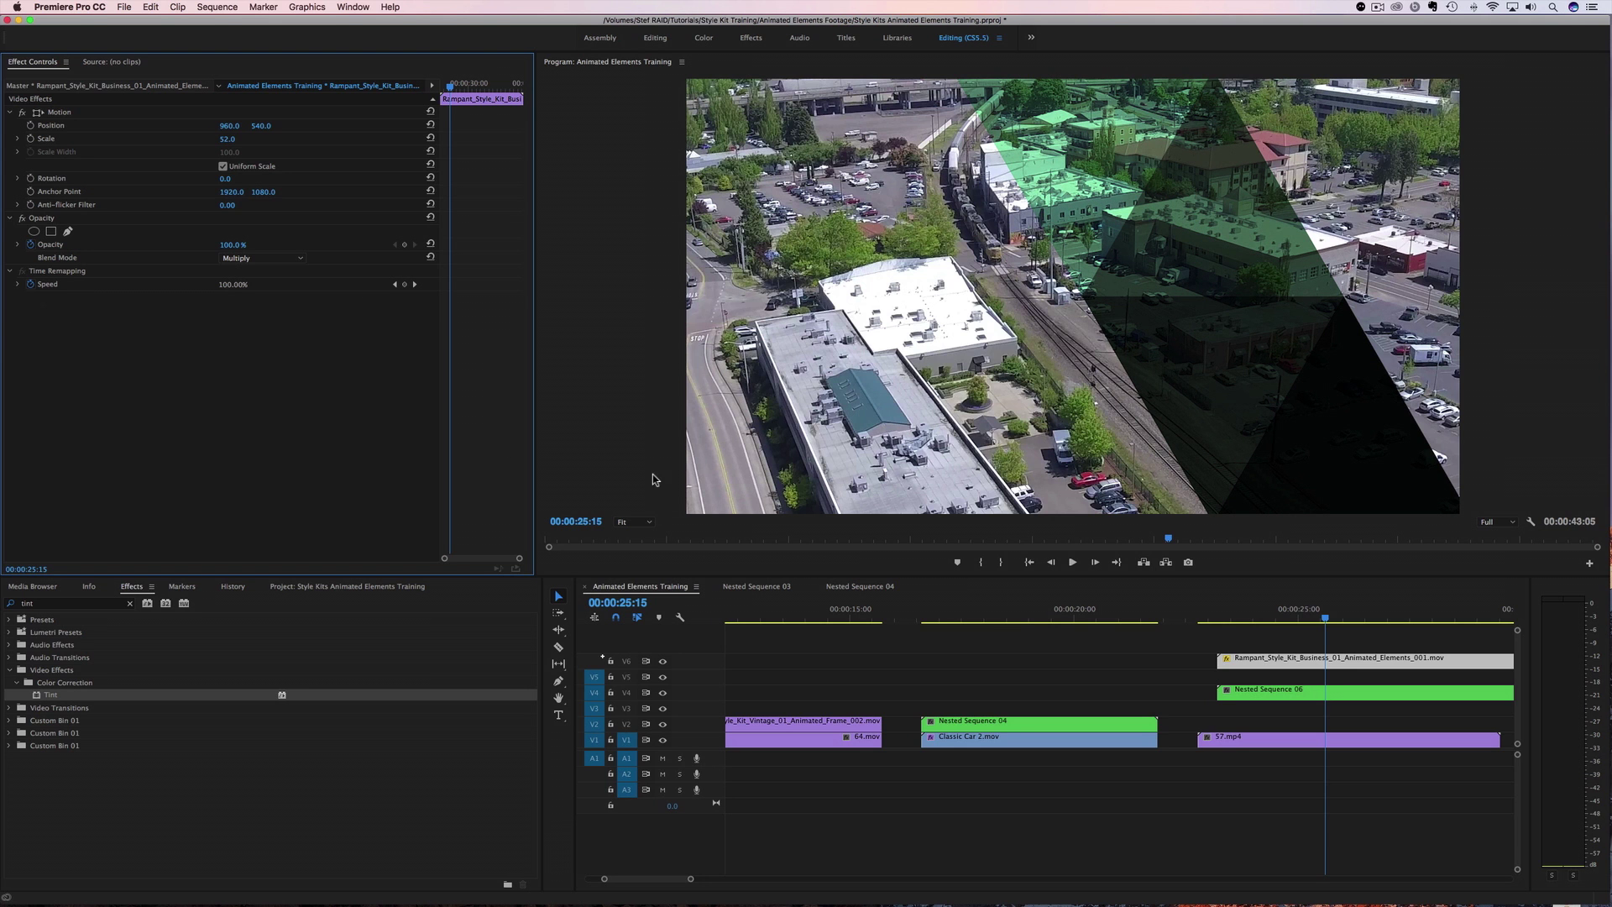
{"action": "left_click_drag", "start_coordinate": [1233, 665], "coordinate": [1228, 675]}
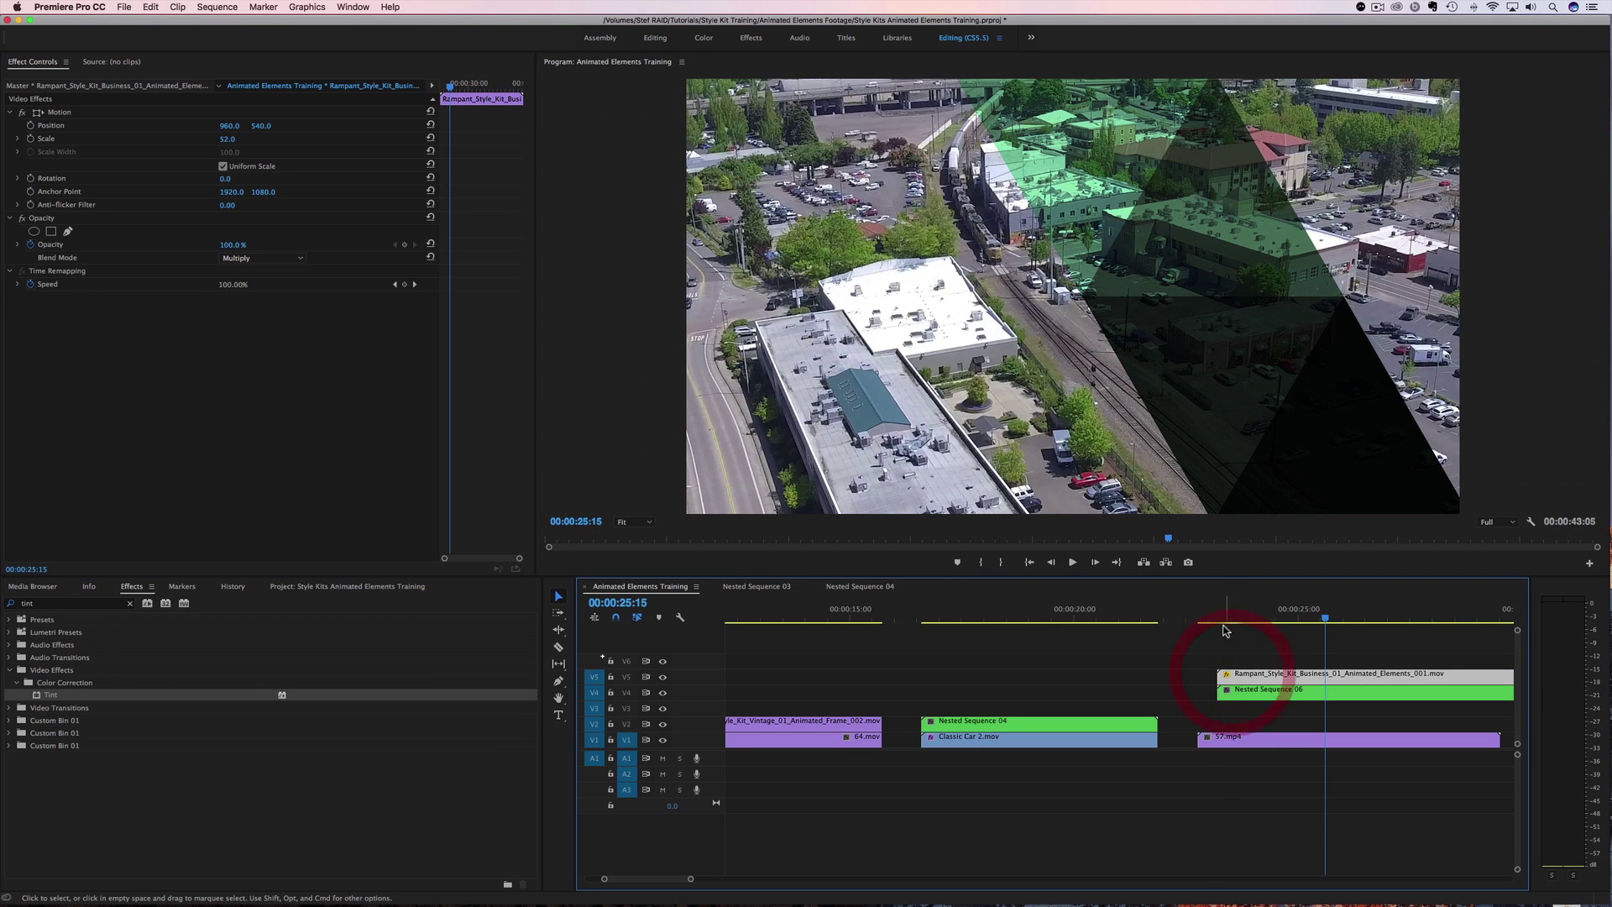
- Apply the Track Matte Key effect to the nested sequence on V4, using Video 5 as its matte
{"action": "left_click", "coordinate": [1261, 619]}
{"action": "left_click_drag", "start_coordinate": [1268, 619], "coordinate": [1273, 659]}
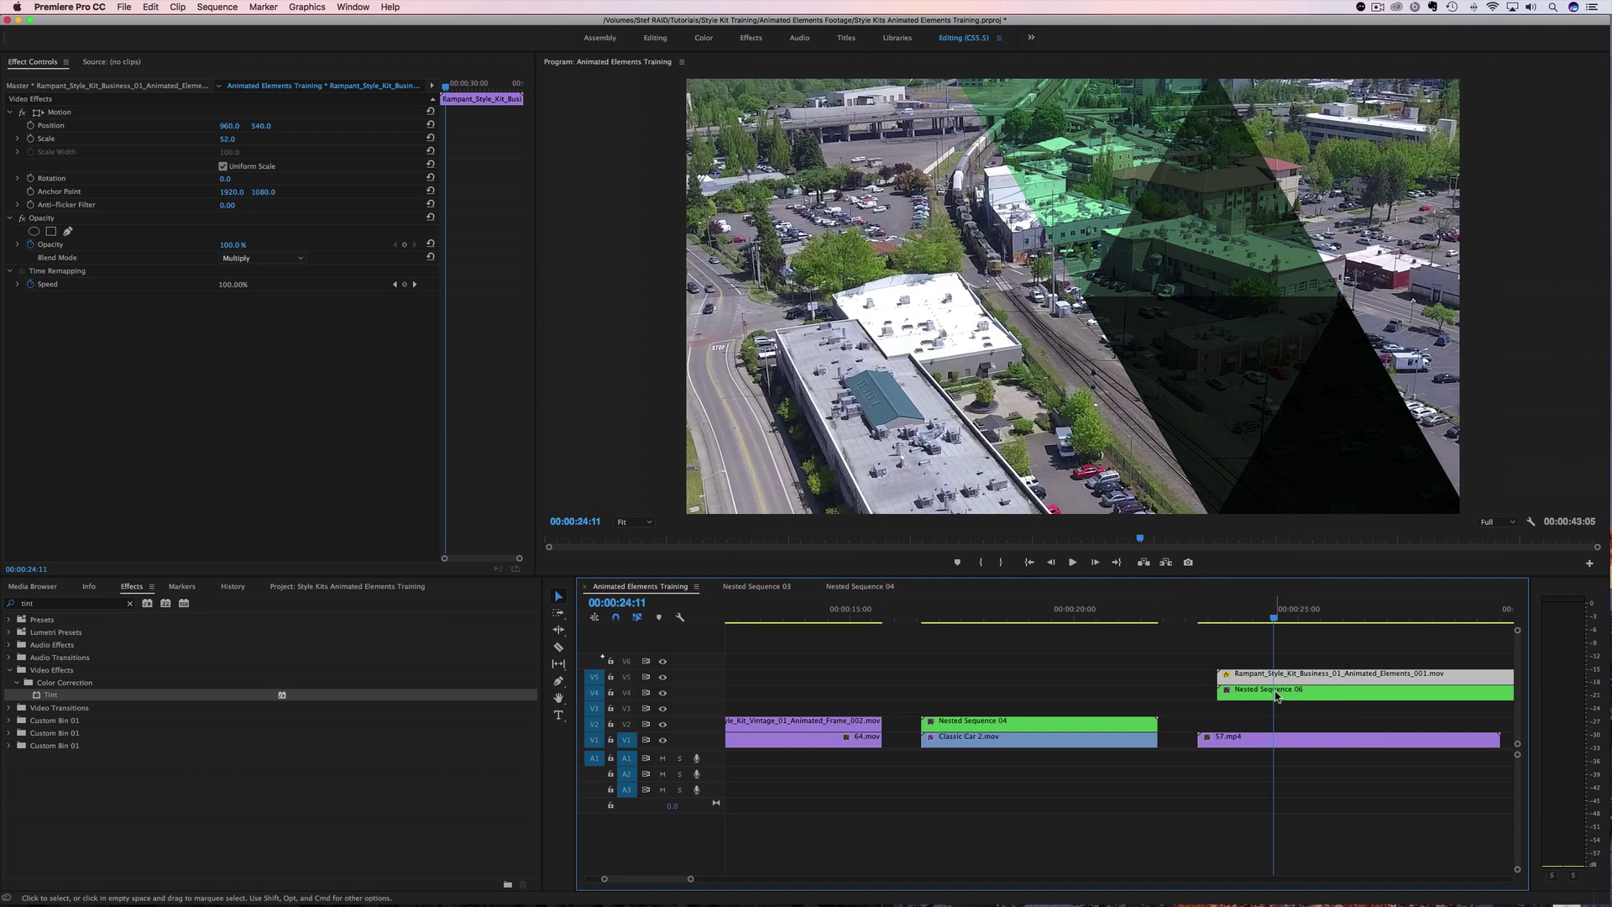
{"action": "left_click", "coordinate": [1275, 692]}
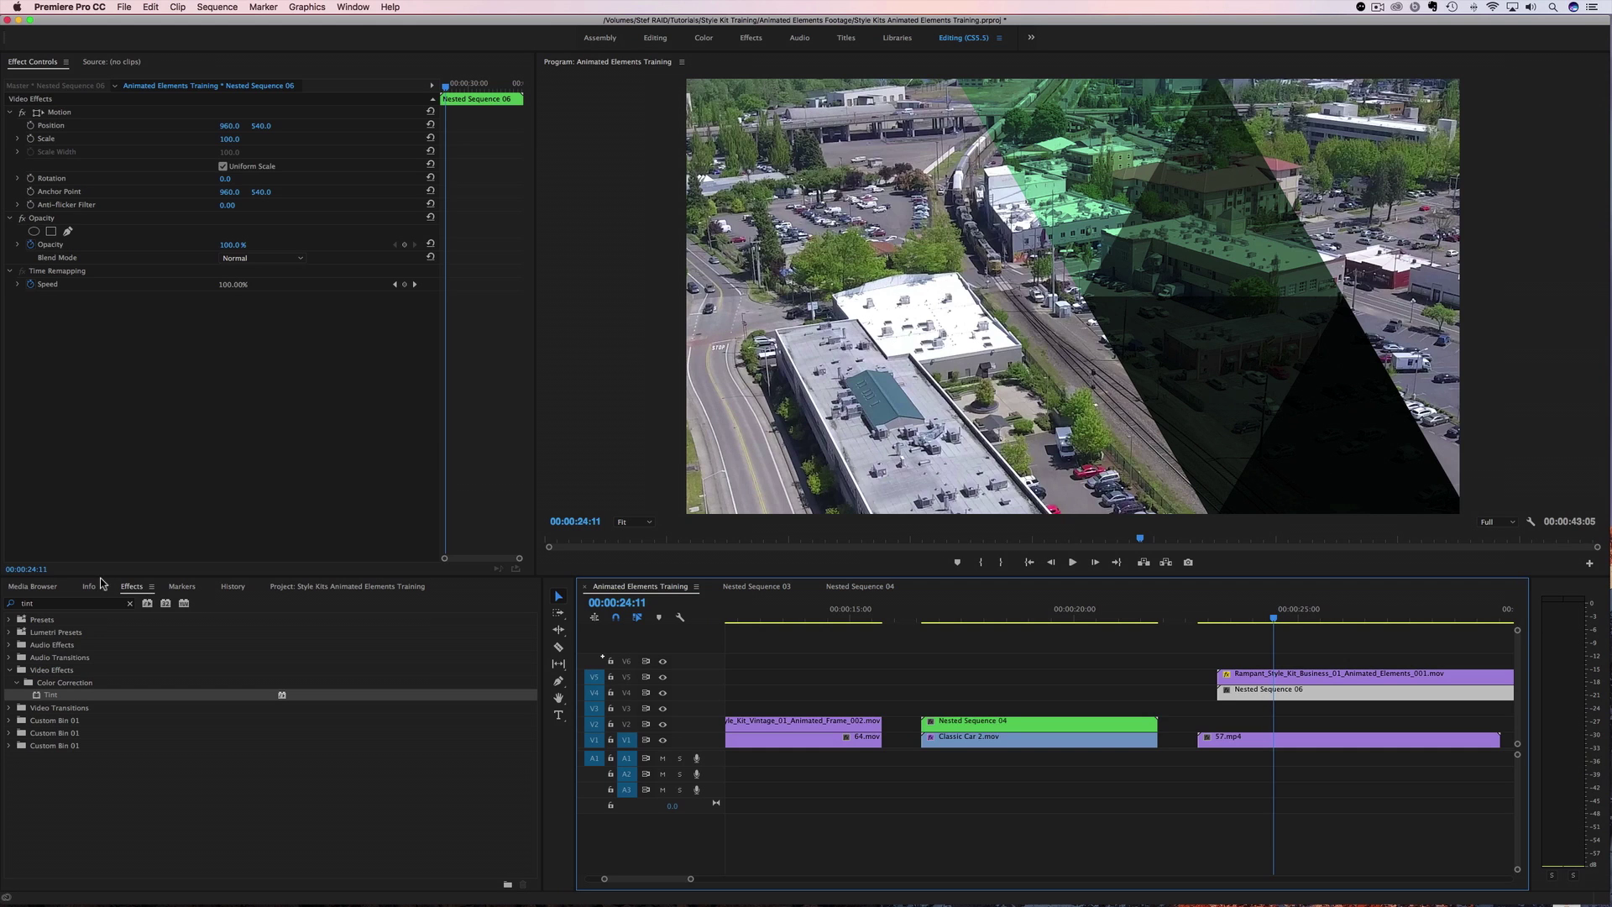
{"action": "double_click", "coordinate": [68, 604]}
{"action": "type", "text": "trac"}
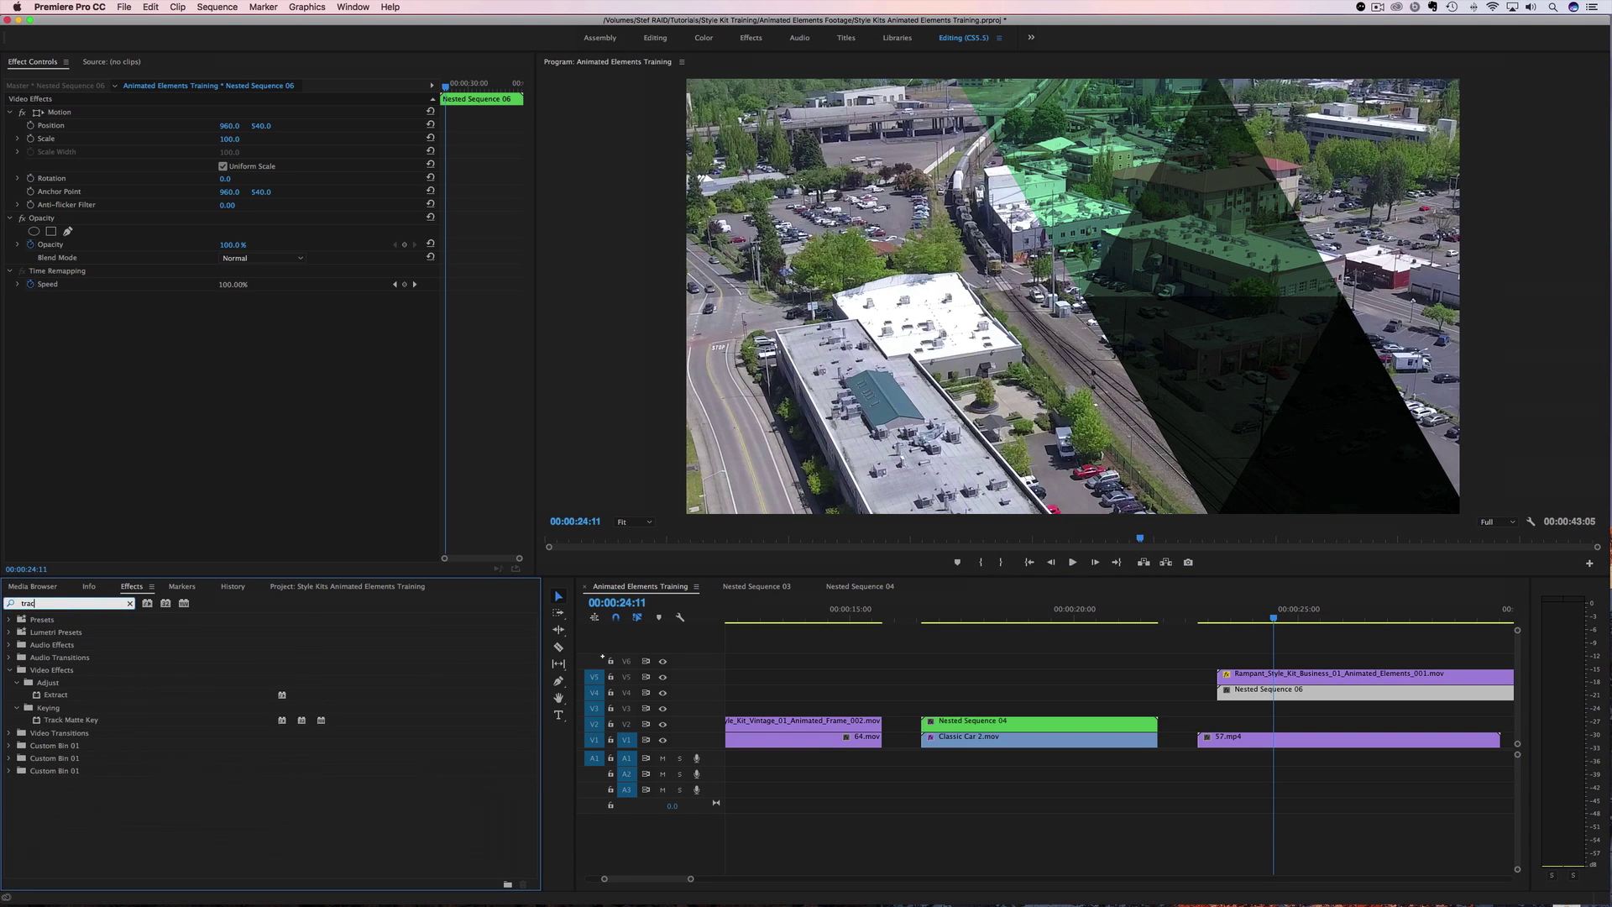
{"action": "type", "text": "k"}
{"action": "left_click_drag", "start_coordinate": [52, 695], "coordinate": [1265, 696]}
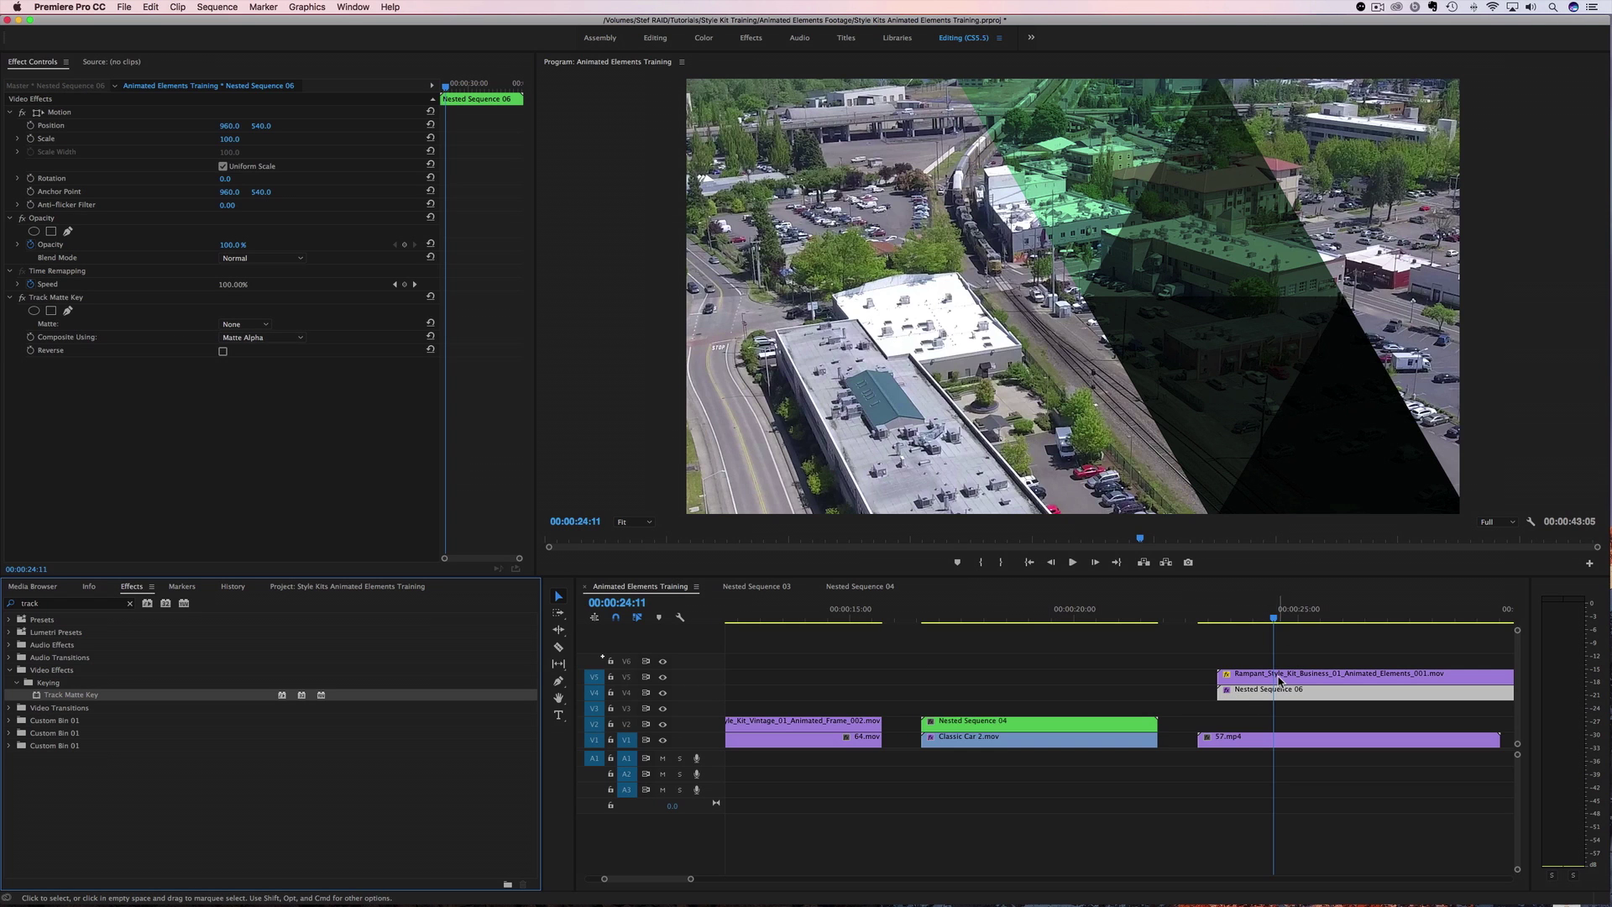
{"action": "left_click", "coordinate": [245, 324]}
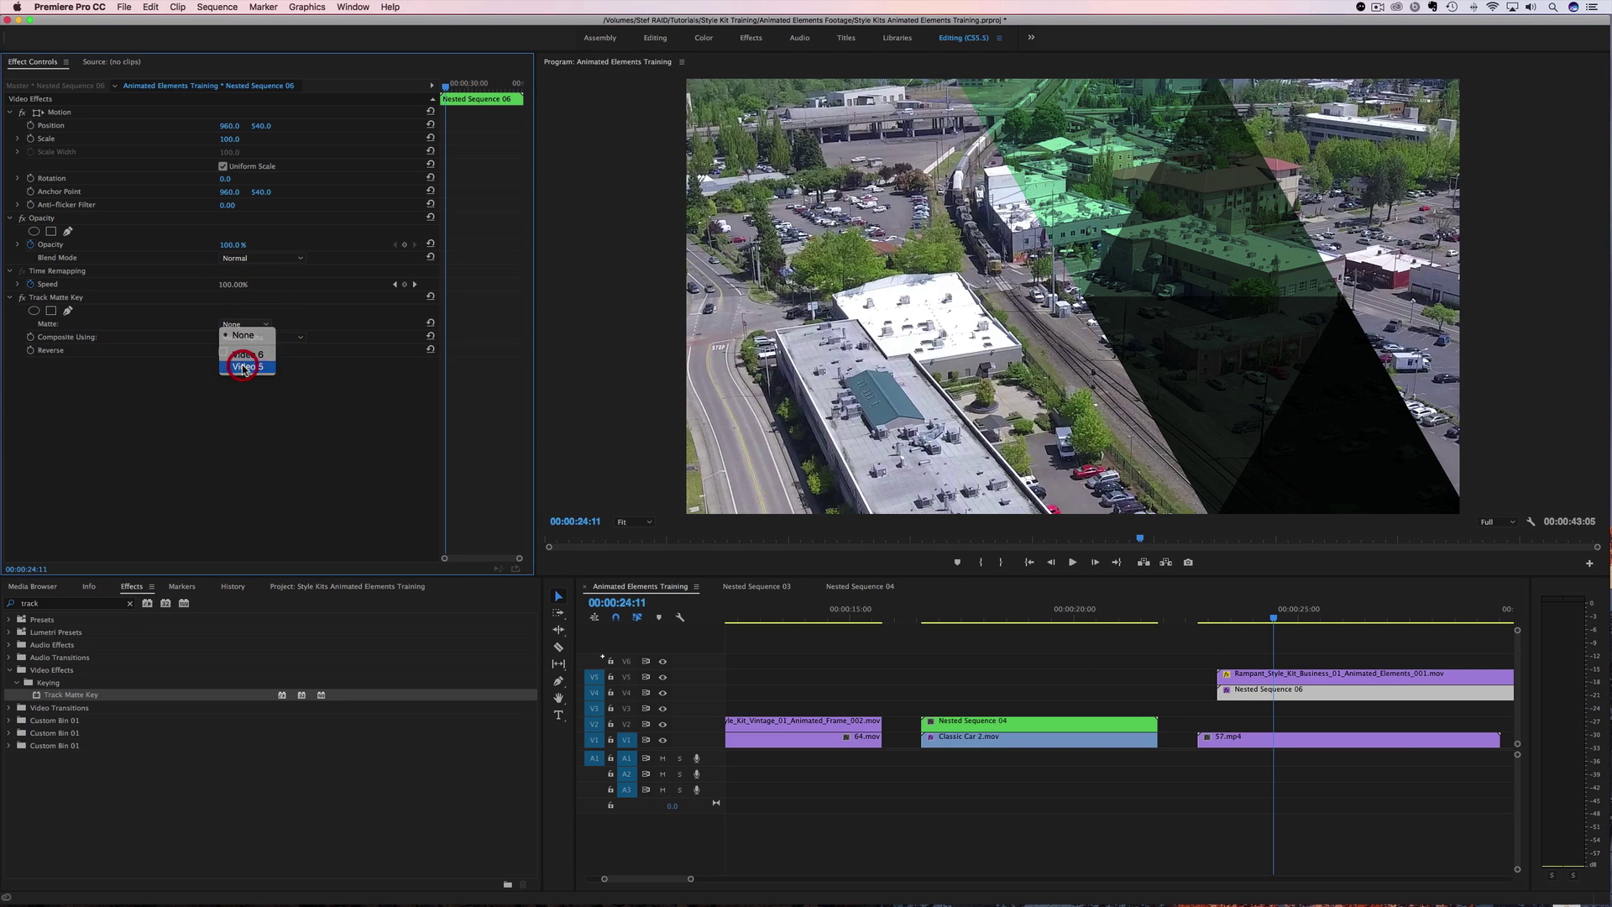
{"action": "left_click", "coordinate": [244, 367]}
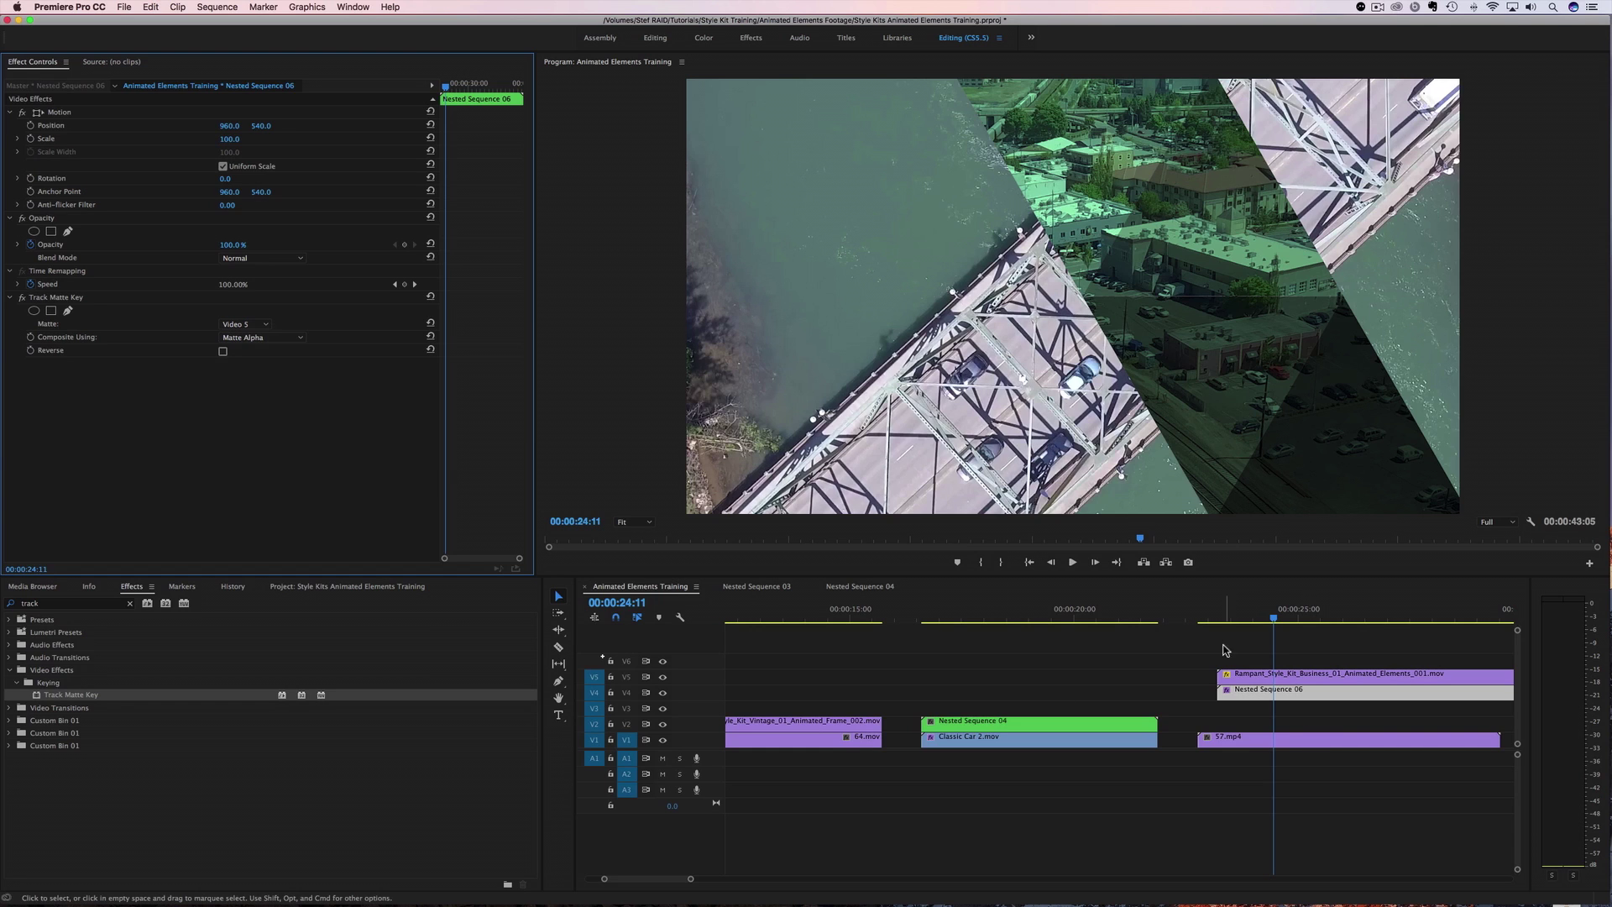
- Play and scrub through the matte transition from just before the start of 57.mp4
{"action": "left_click", "coordinate": [1192, 621]}
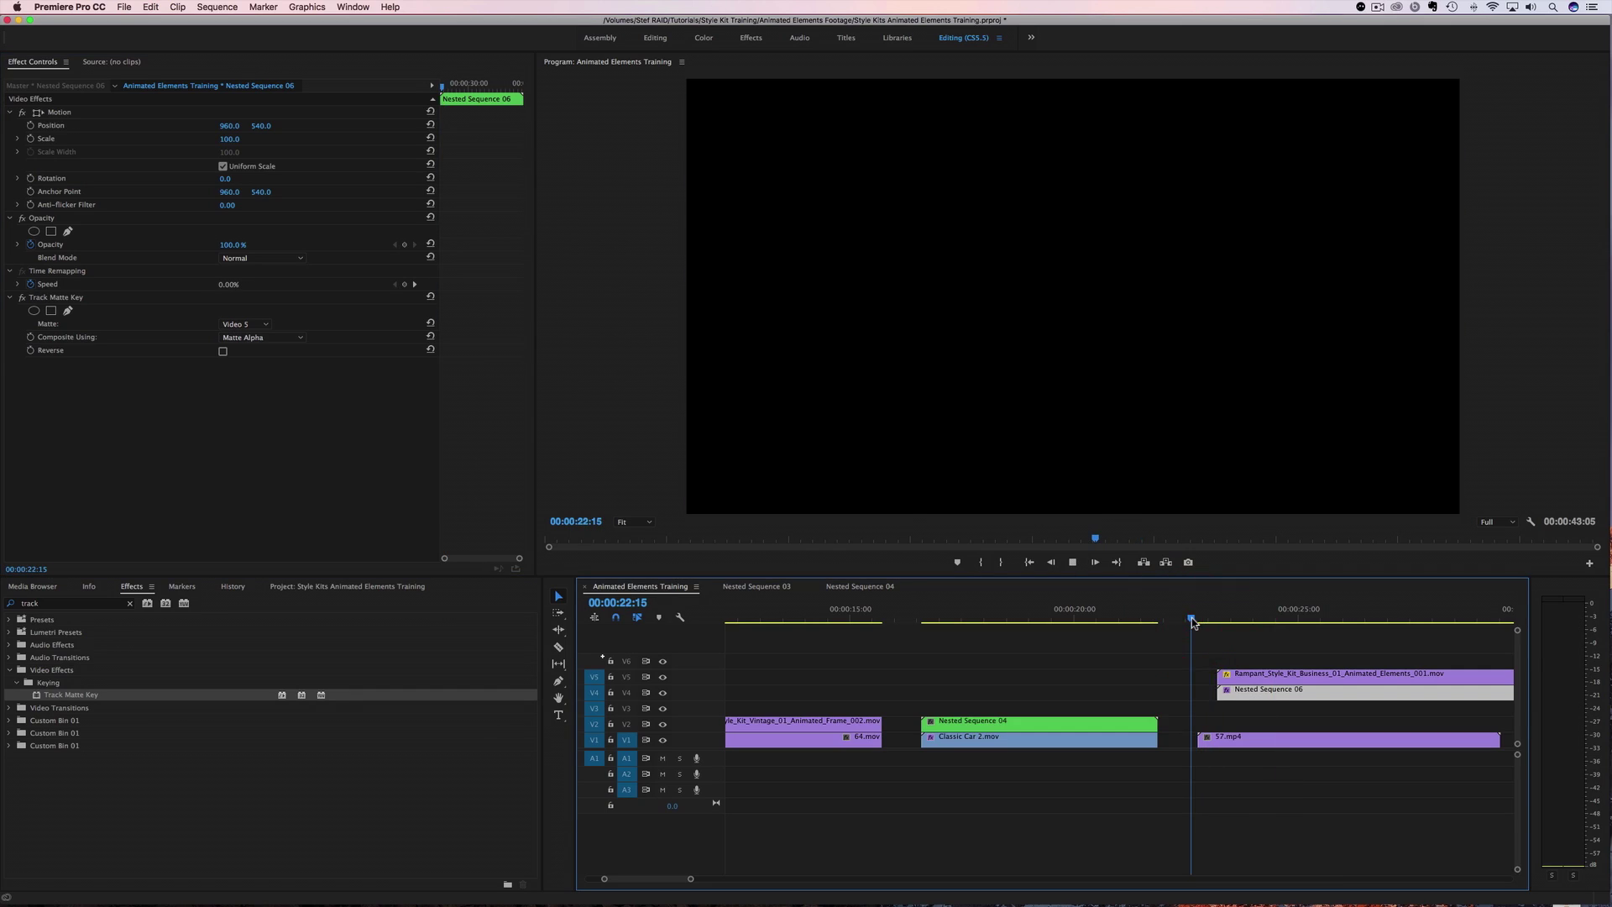
{"action": "key", "text": "space"}
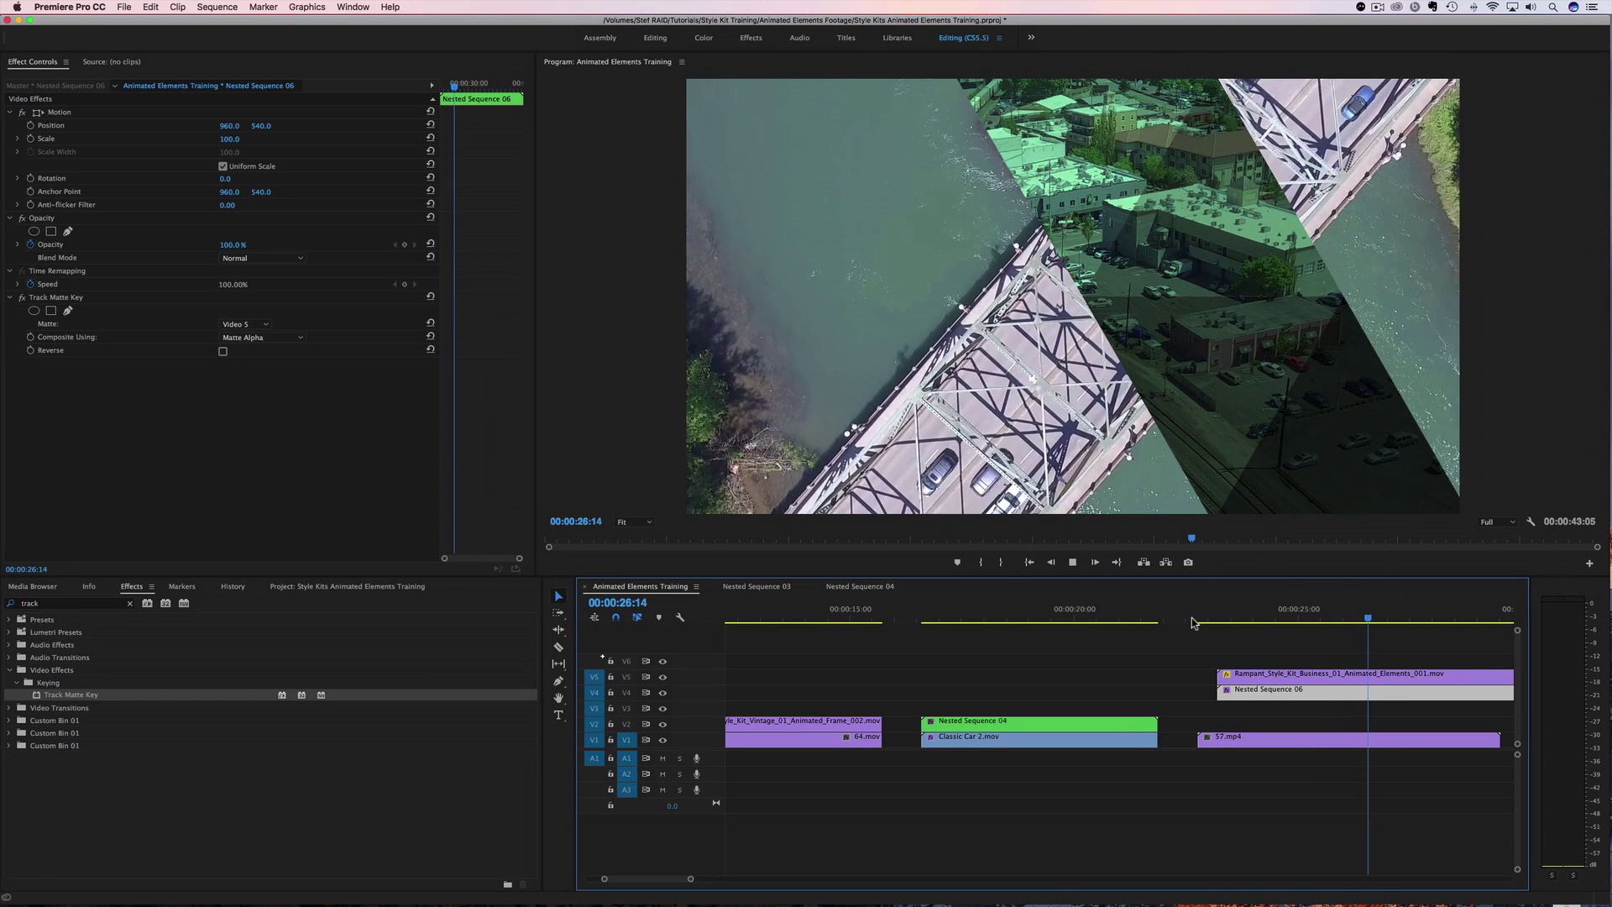
{"action": "key", "text": "space"}
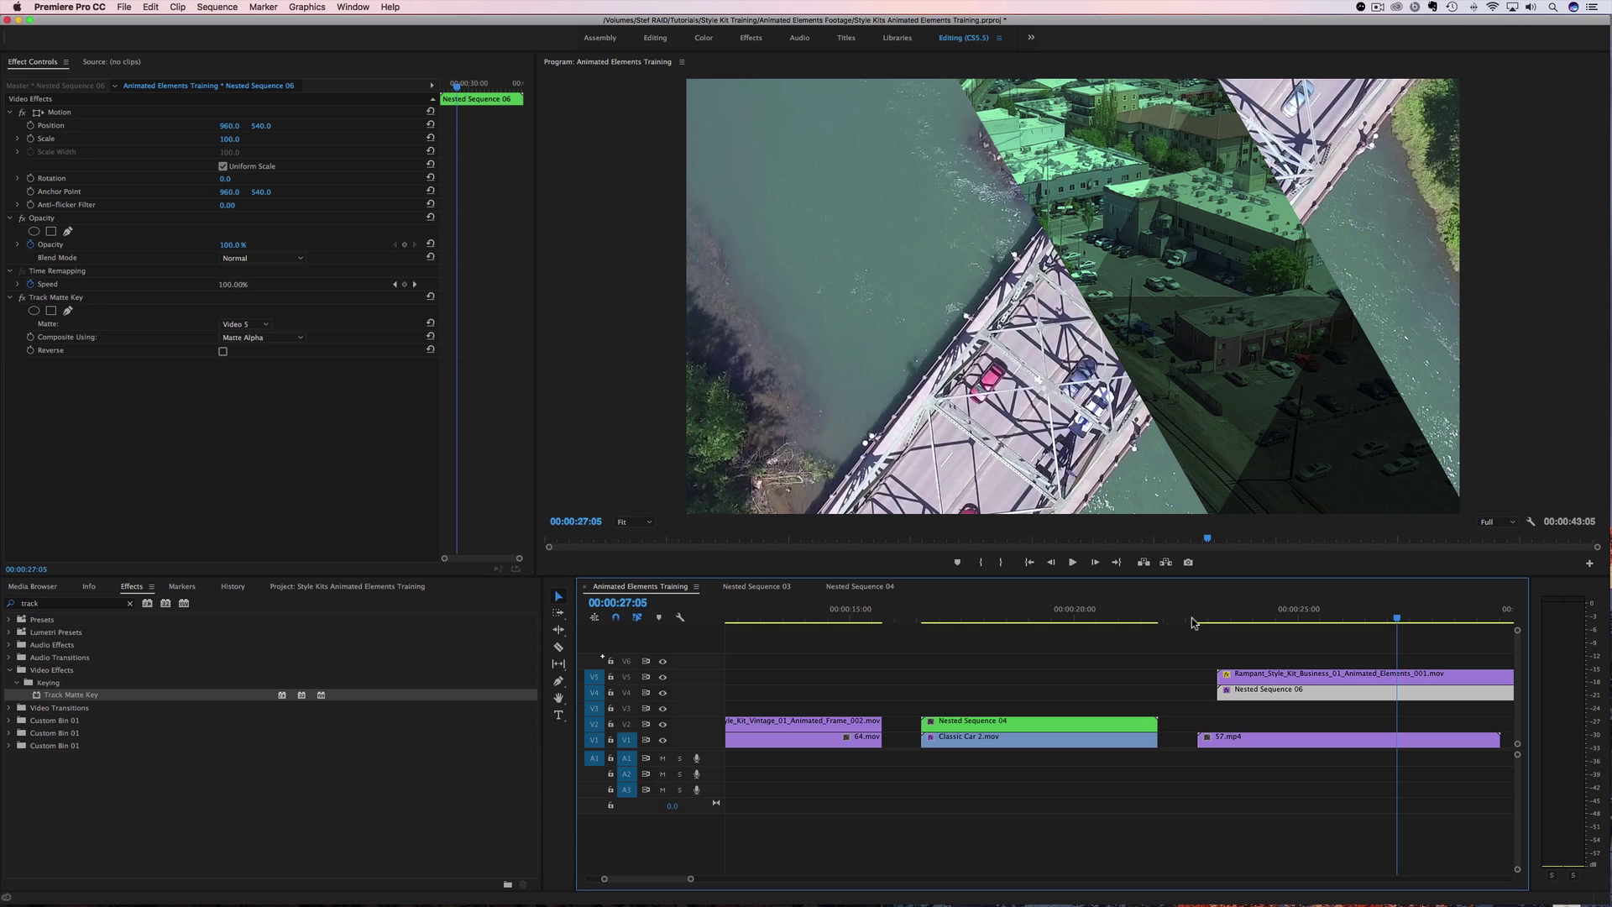
{"action": "mouse_move", "coordinate": [1217, 621]}
{"action": "left_mouse_down"}
{"action": "mouse_move", "coordinate": [1198, 621]}
{"action": "mouse_move", "coordinate": [1245, 621]}
{"action": "mouse_move", "coordinate": [1192, 621]}
{"action": "left_mouse_up"}
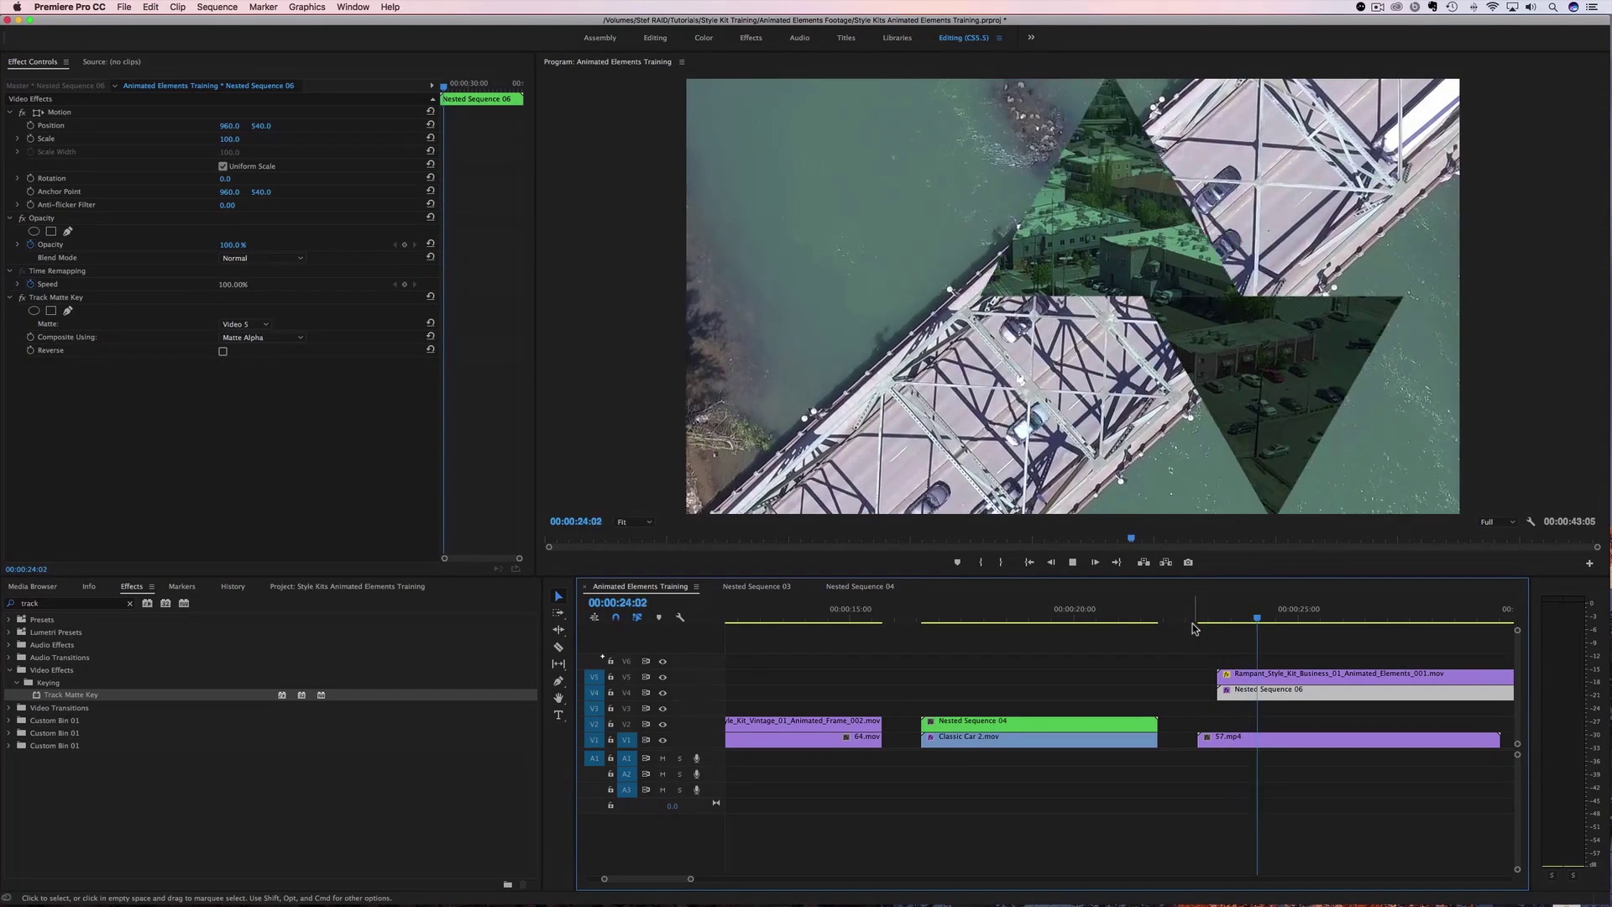
{"action": "key", "text": "space"}
{"action": "left_click", "coordinate": [1211, 622]}
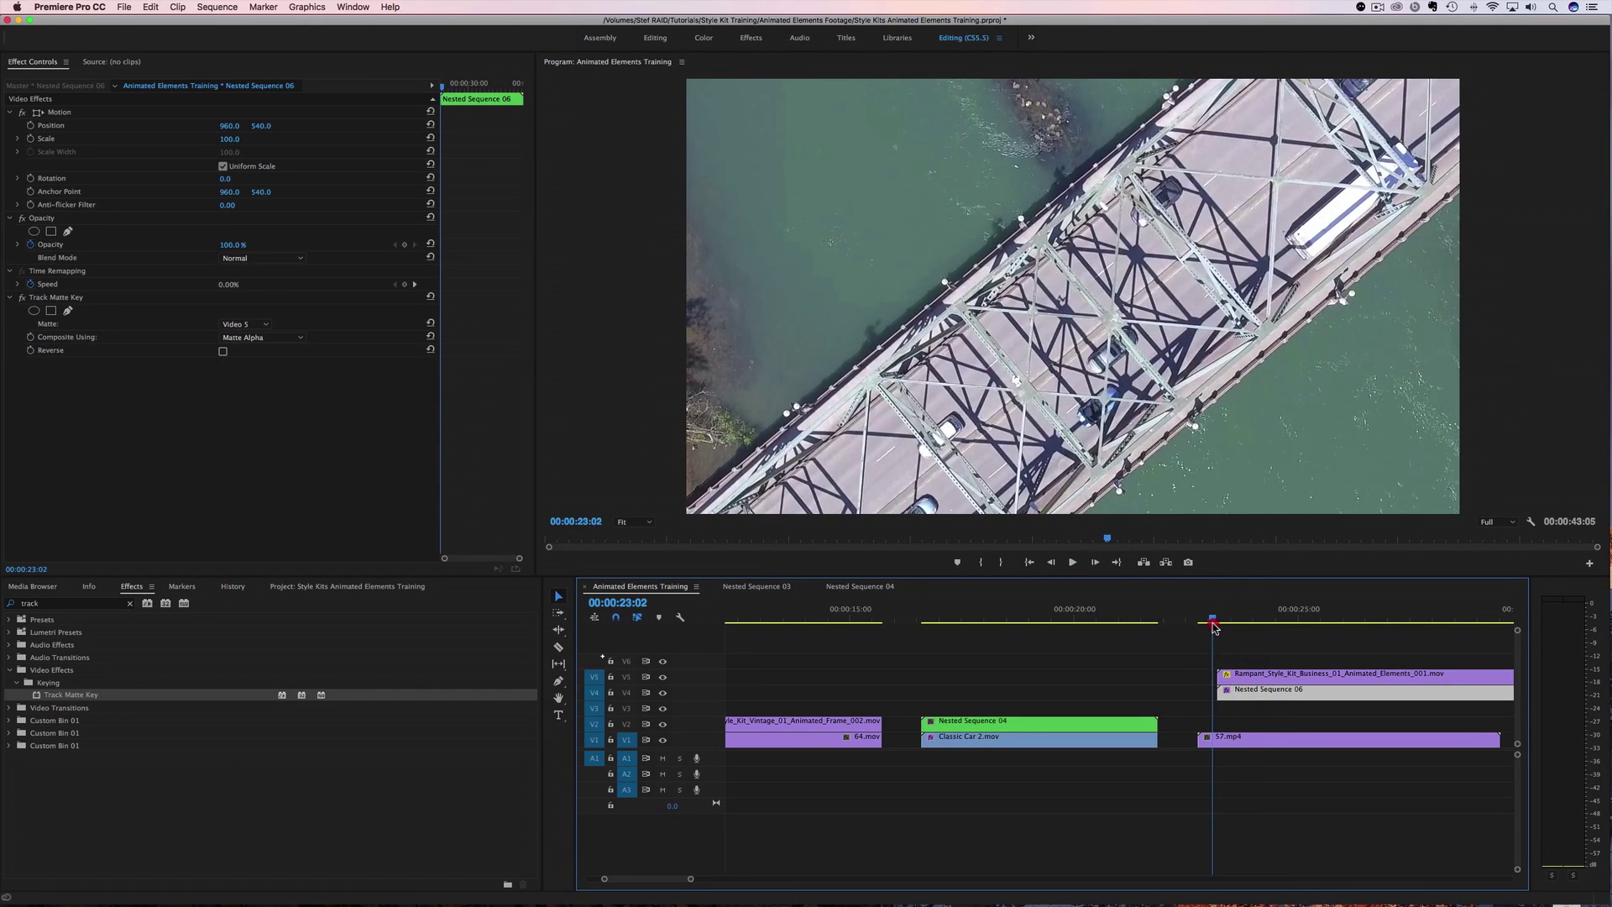
{"action": "left_click_drag", "start_coordinate": [1215, 625], "coordinate": [1274, 622]}
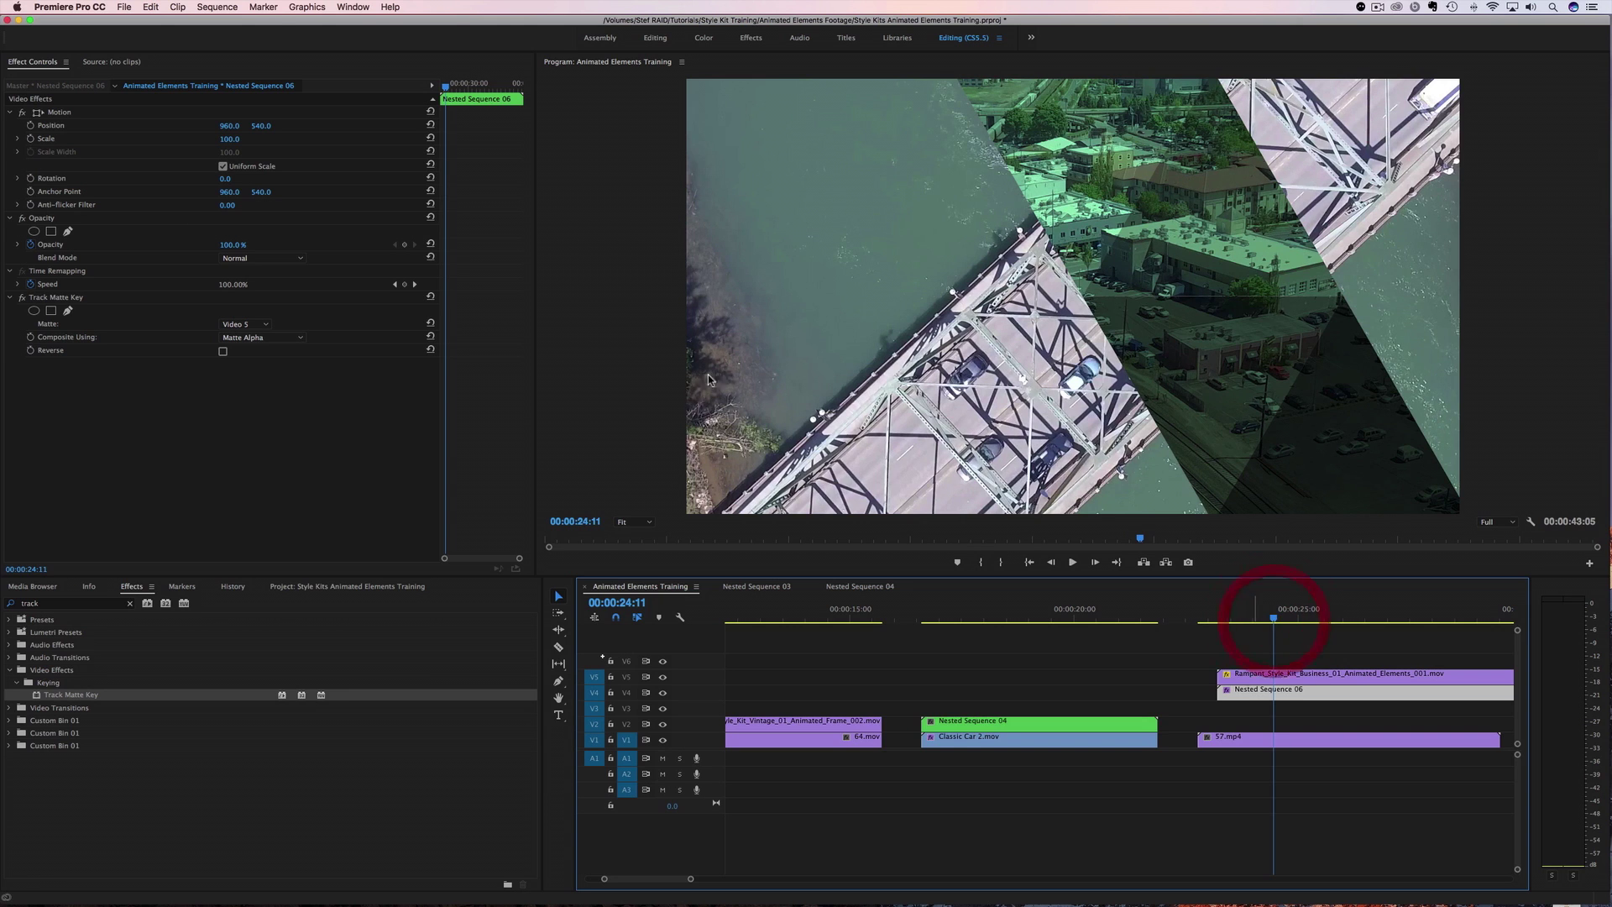
- Add the Rampant Decoder Type 01 Thin HD motion graphics template on V6, starting just before 57.mp4, and close Essential Graphics
{"action": "left_click", "coordinate": [304, 9]}
{"action": "mouse_move", "coordinate": [225, 7]}
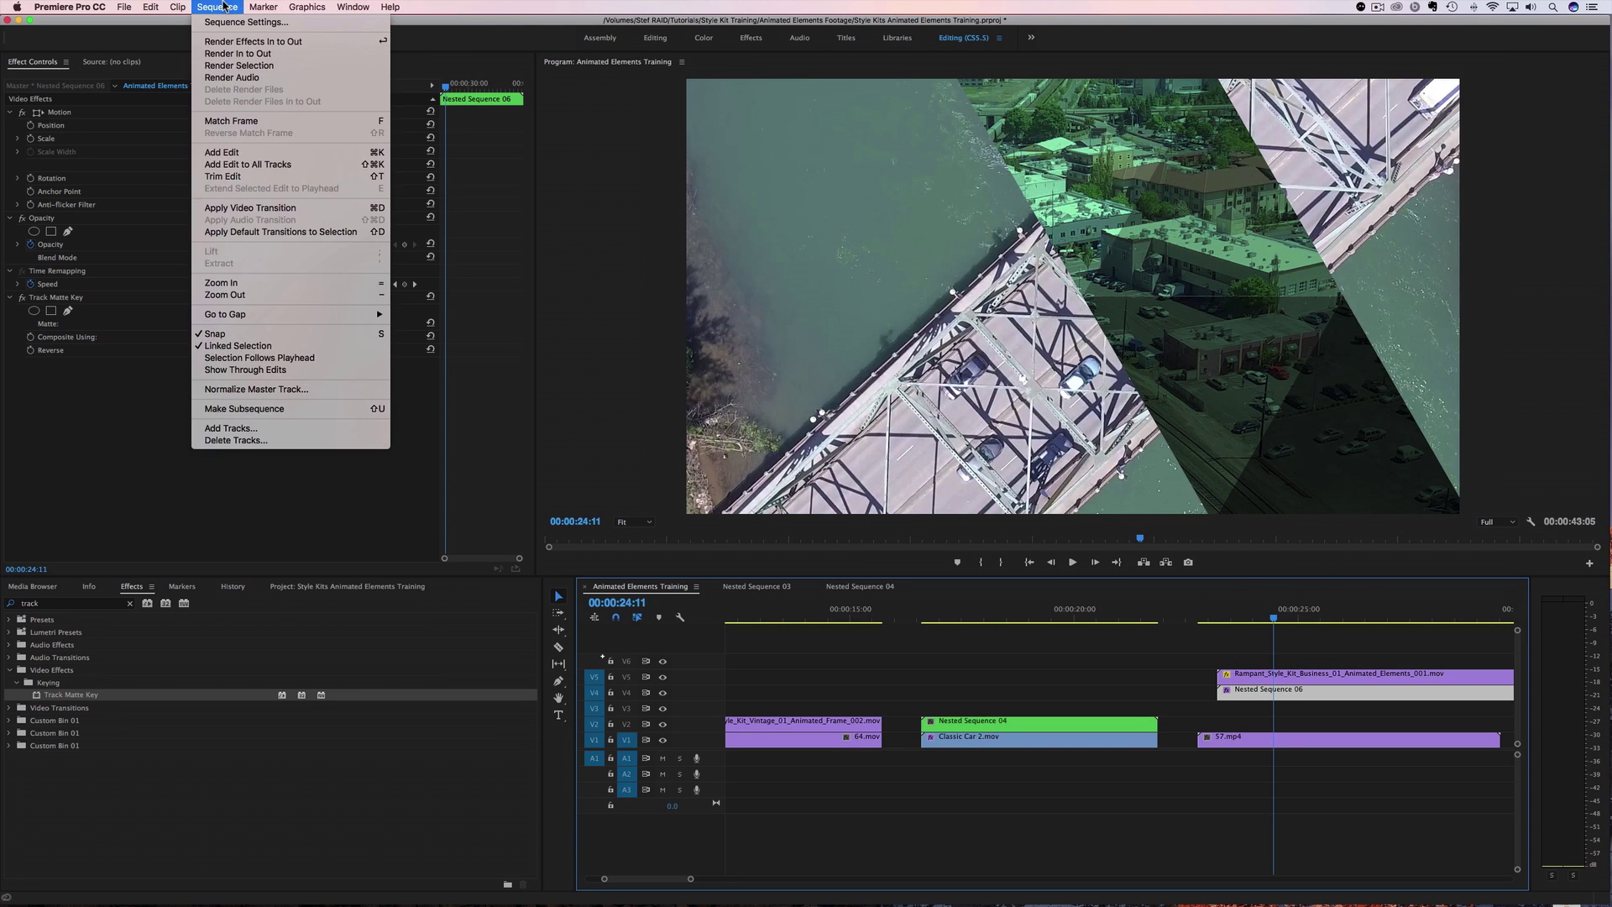
{"action": "mouse_move", "coordinate": [300, 7]}
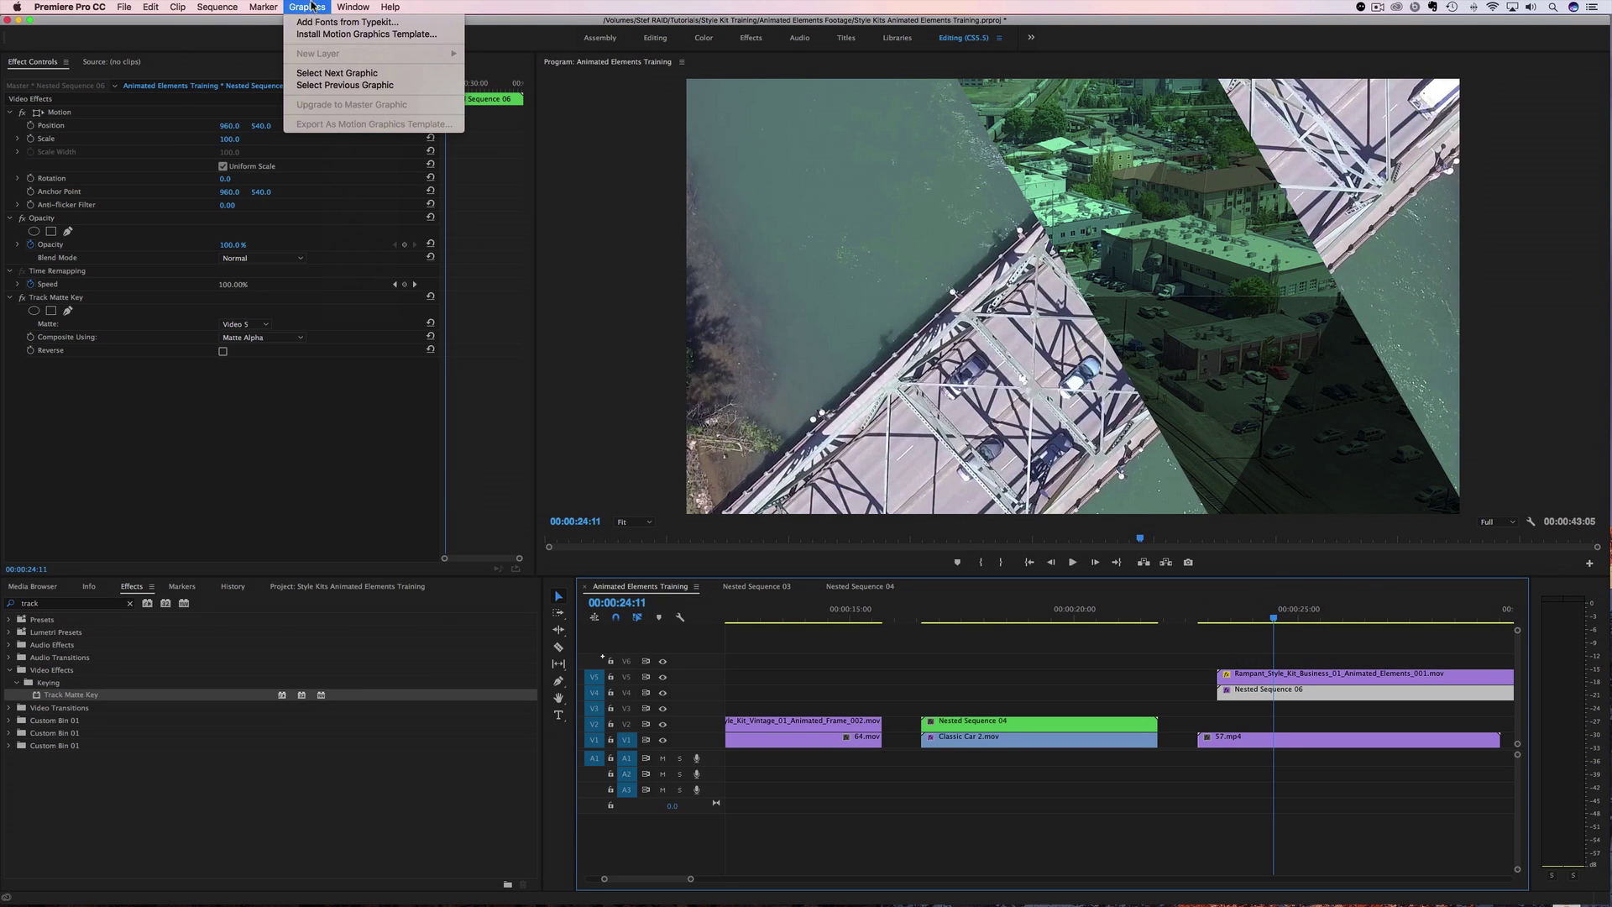
{"action": "mouse_move", "coordinate": [350, 6]}
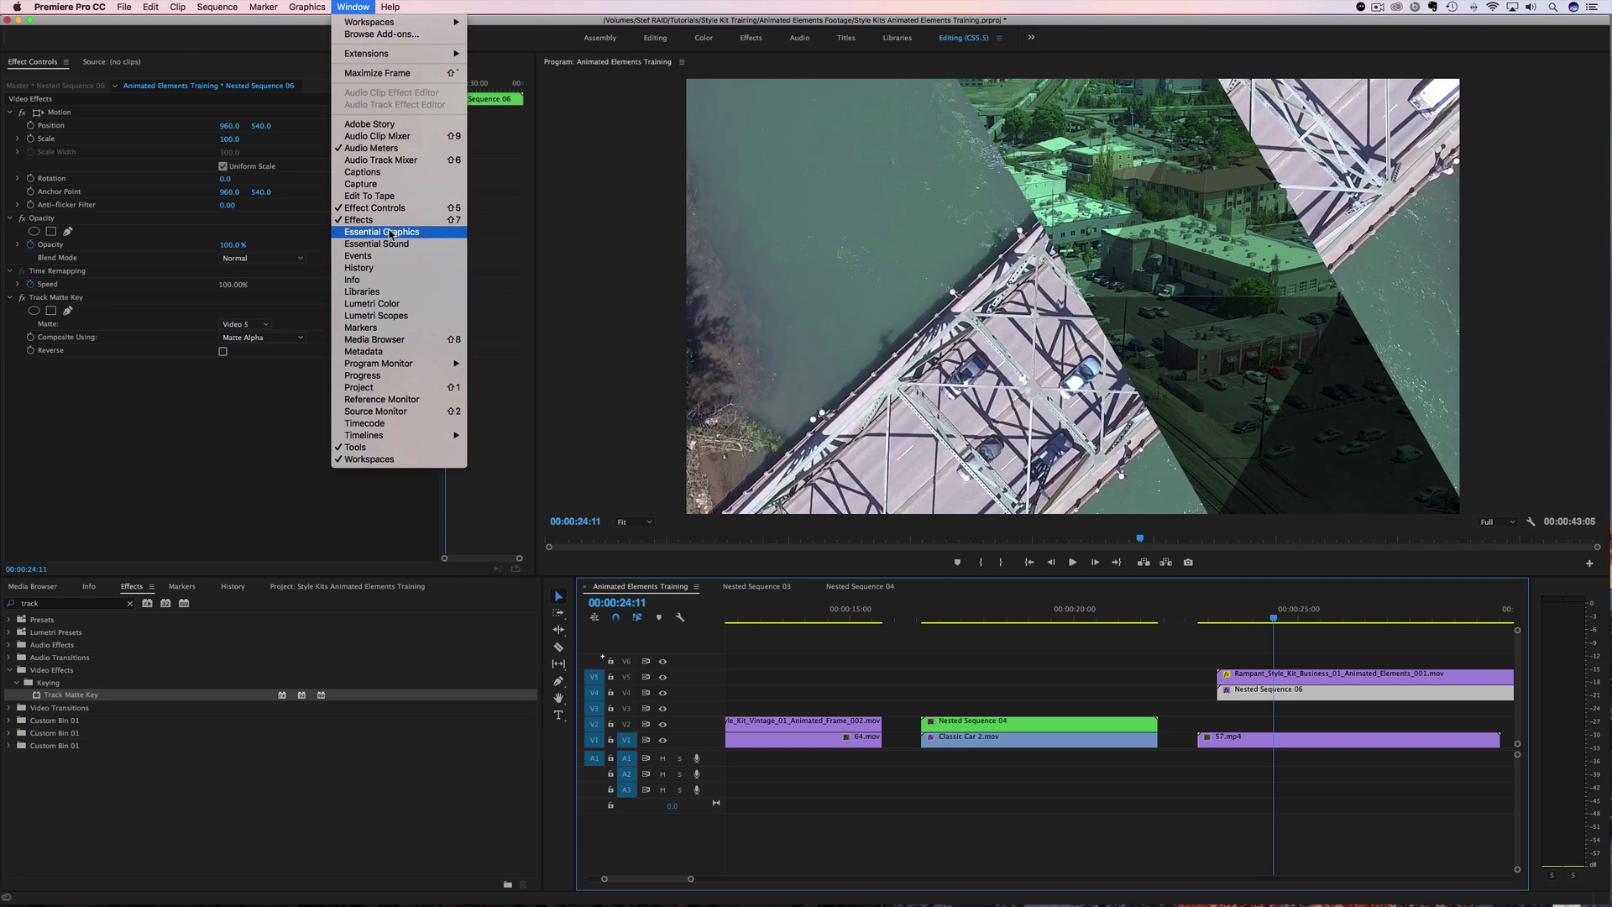
{"action": "left_click", "coordinate": [371, 227]}
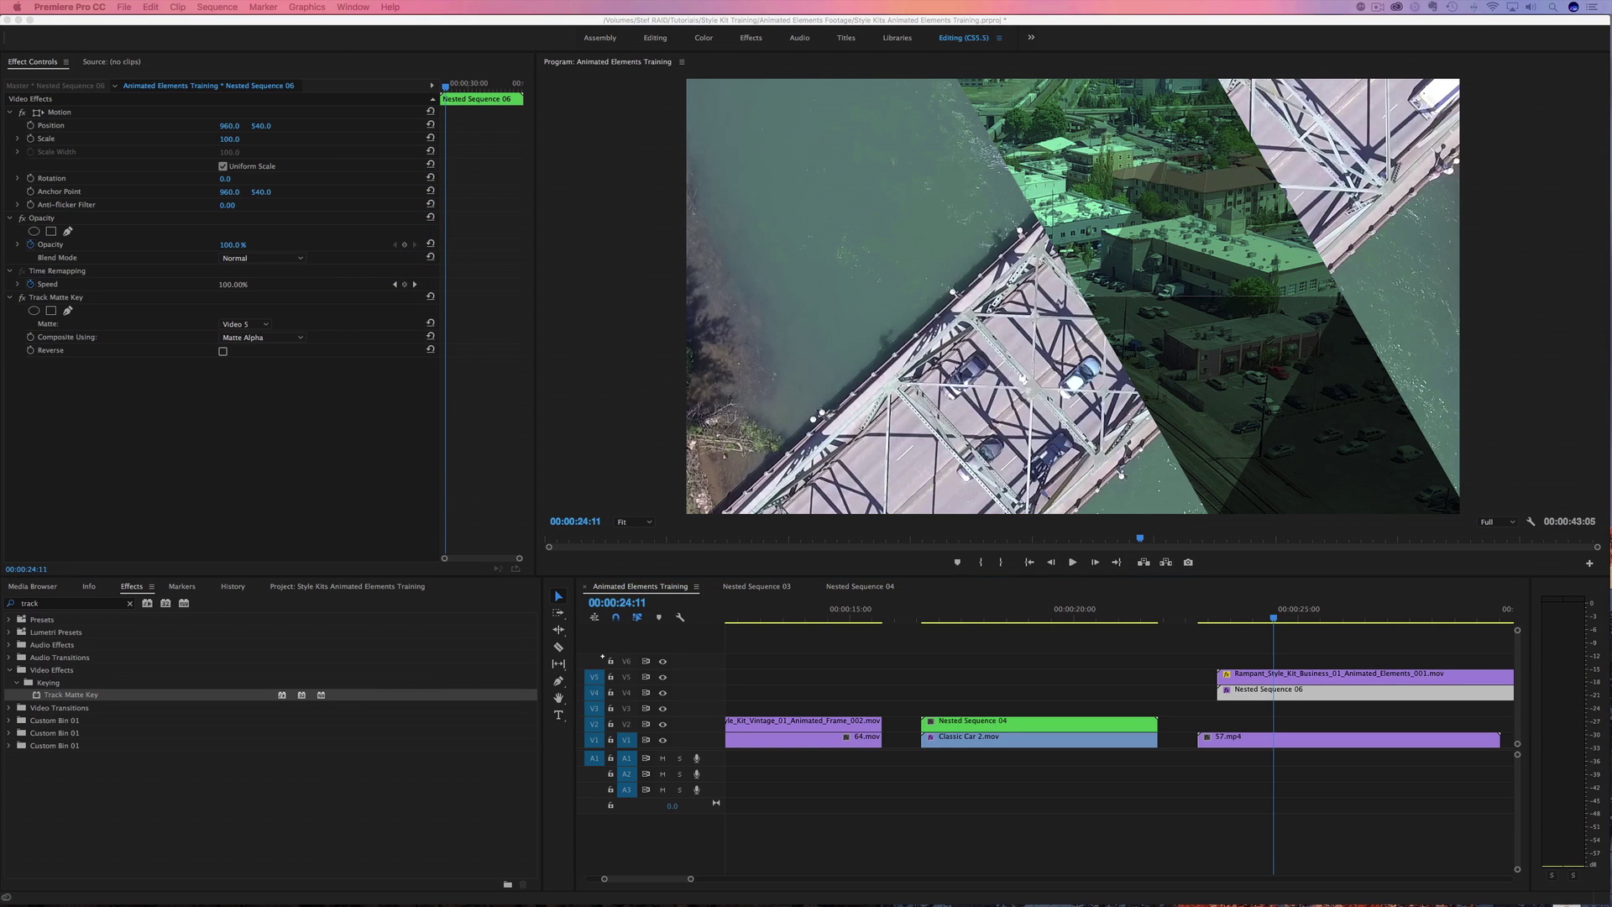
{"action": "left_click_drag", "start_coordinate": [355, 265], "coordinate": [341, 311]}
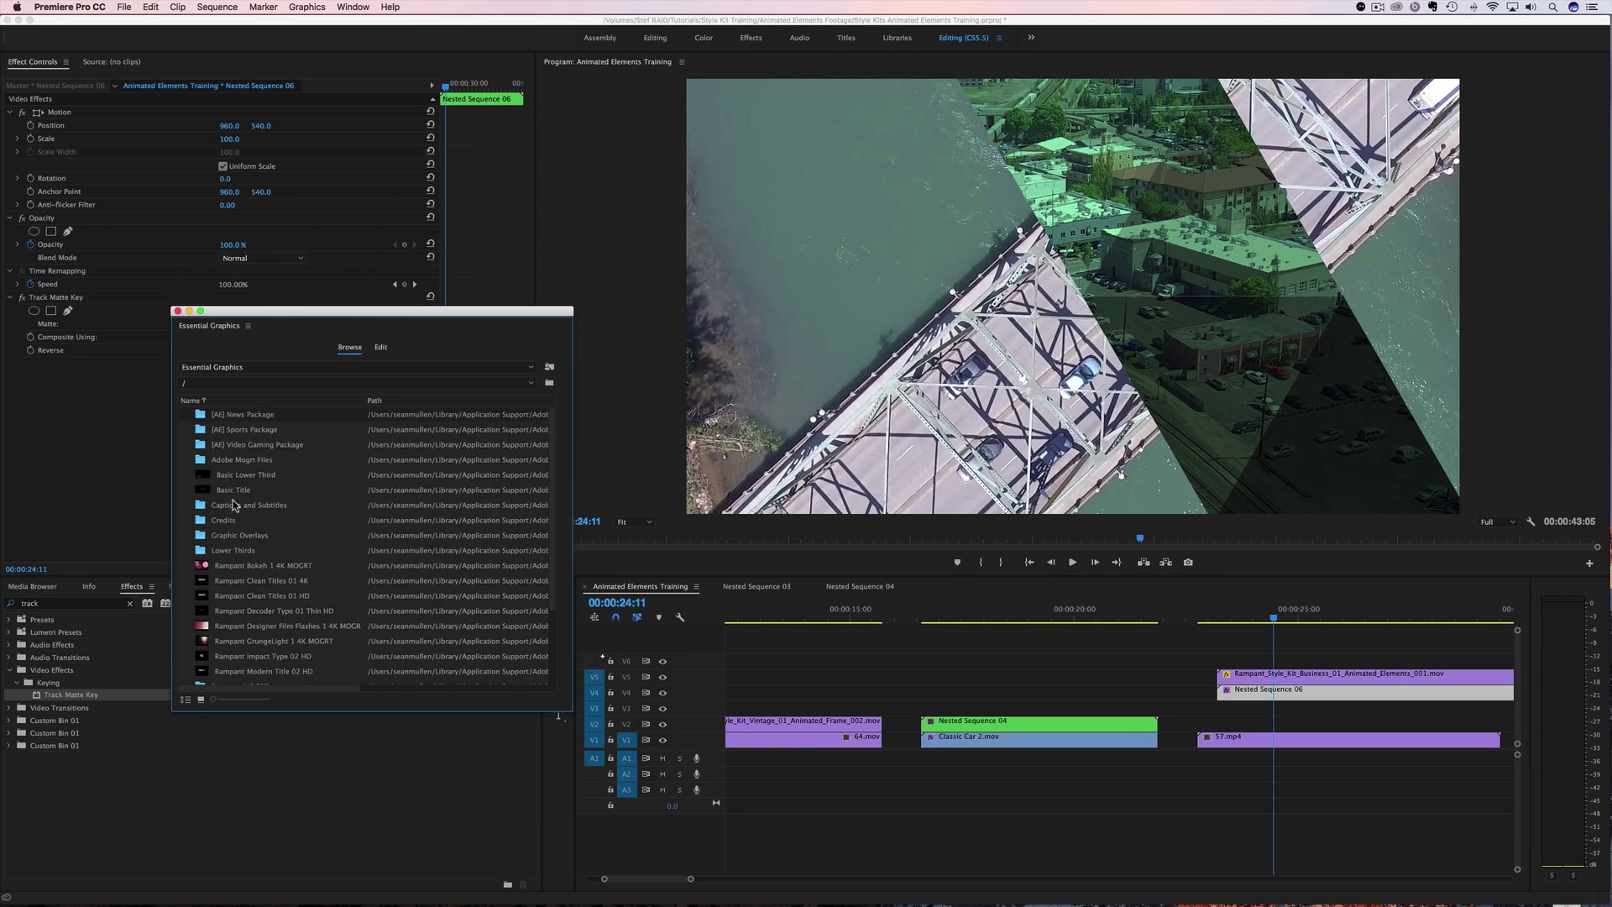
{"action": "left_click_drag", "start_coordinate": [235, 608], "coordinate": [1198, 663]}
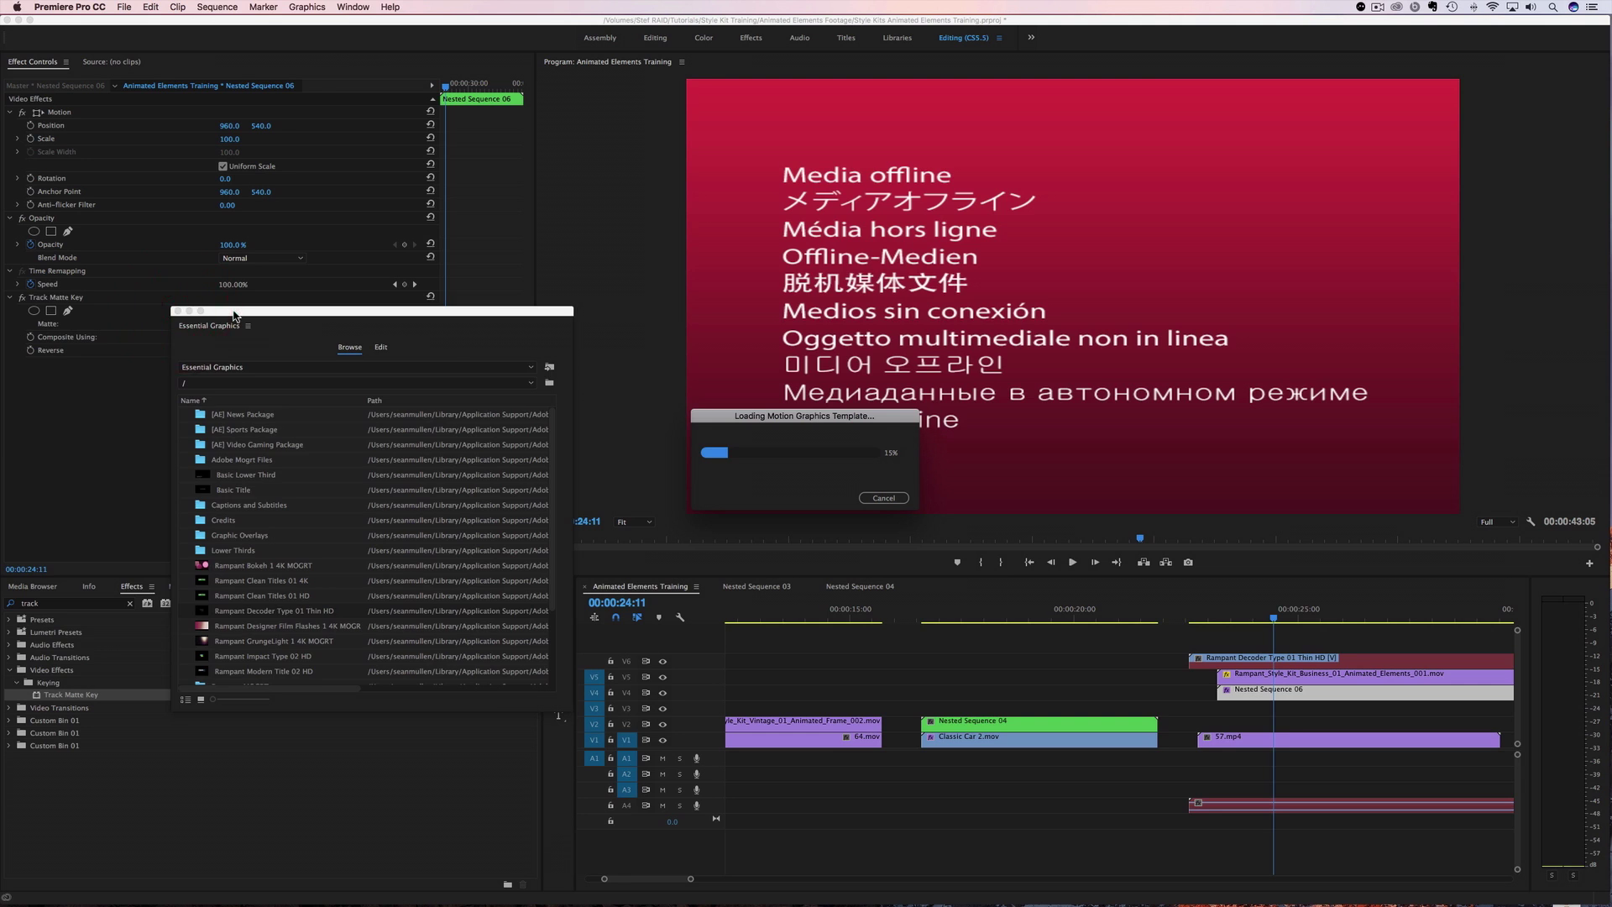
{"action": "left_click", "coordinate": [176, 311]}
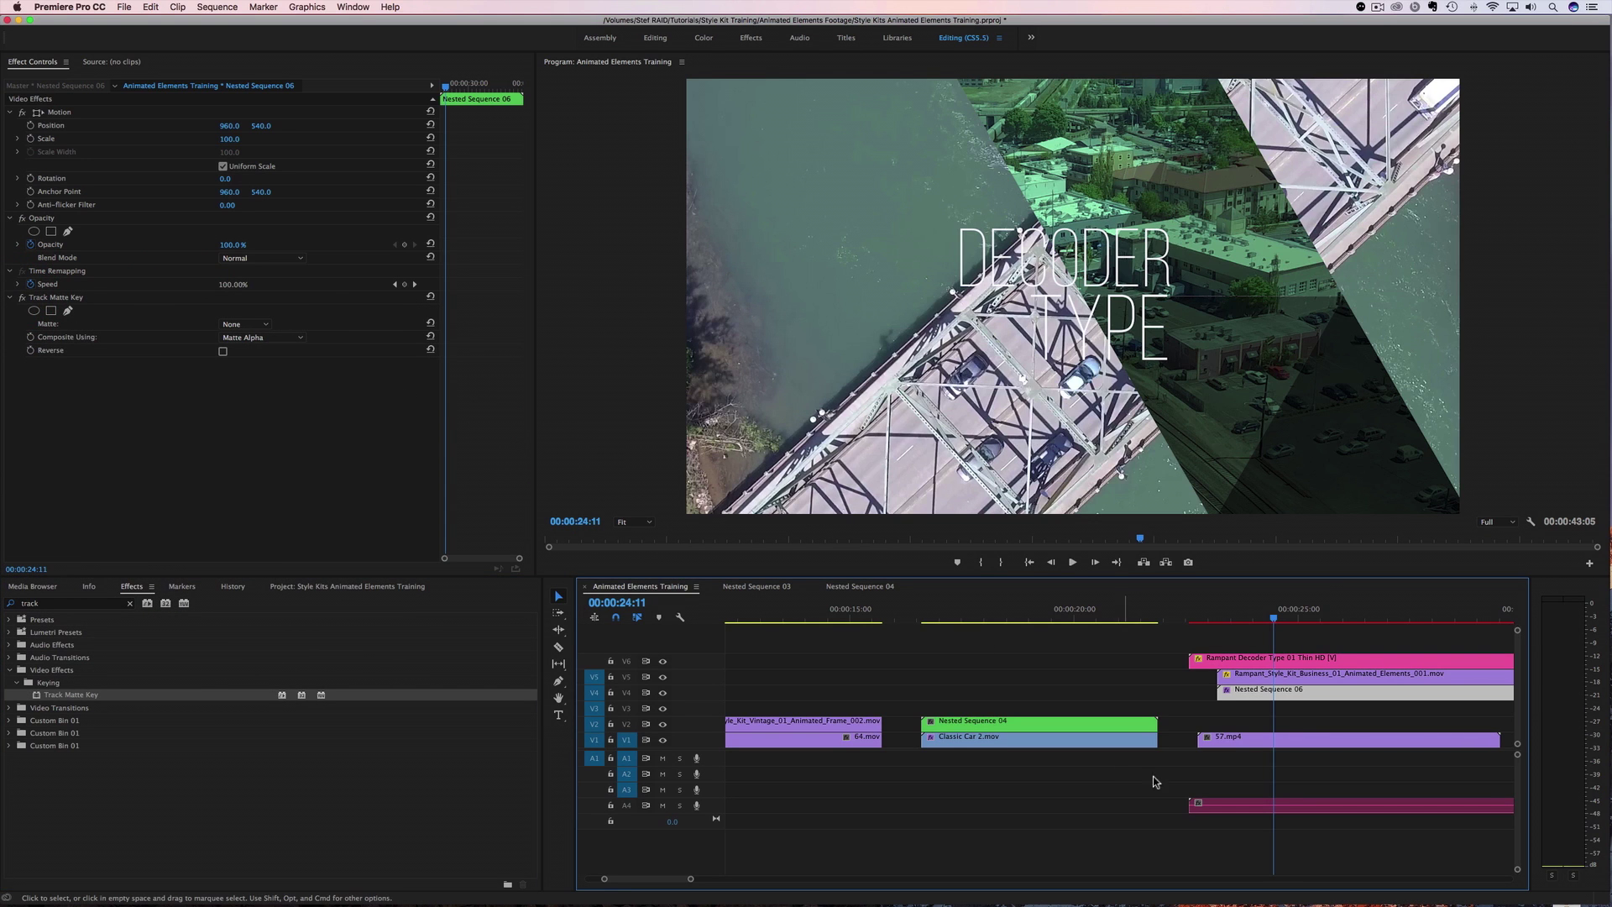
- Delete the title template's audio clip from A4 and preview the title from its start
{"action": "left_click_drag", "start_coordinate": [1305, 837], "coordinate": [1223, 800]}
{"action": "key", "text": "Delete"}
{"action": "scroll", "coordinate": [1225, 800], "scroll_direction": "down", "scroll_amount": 5}
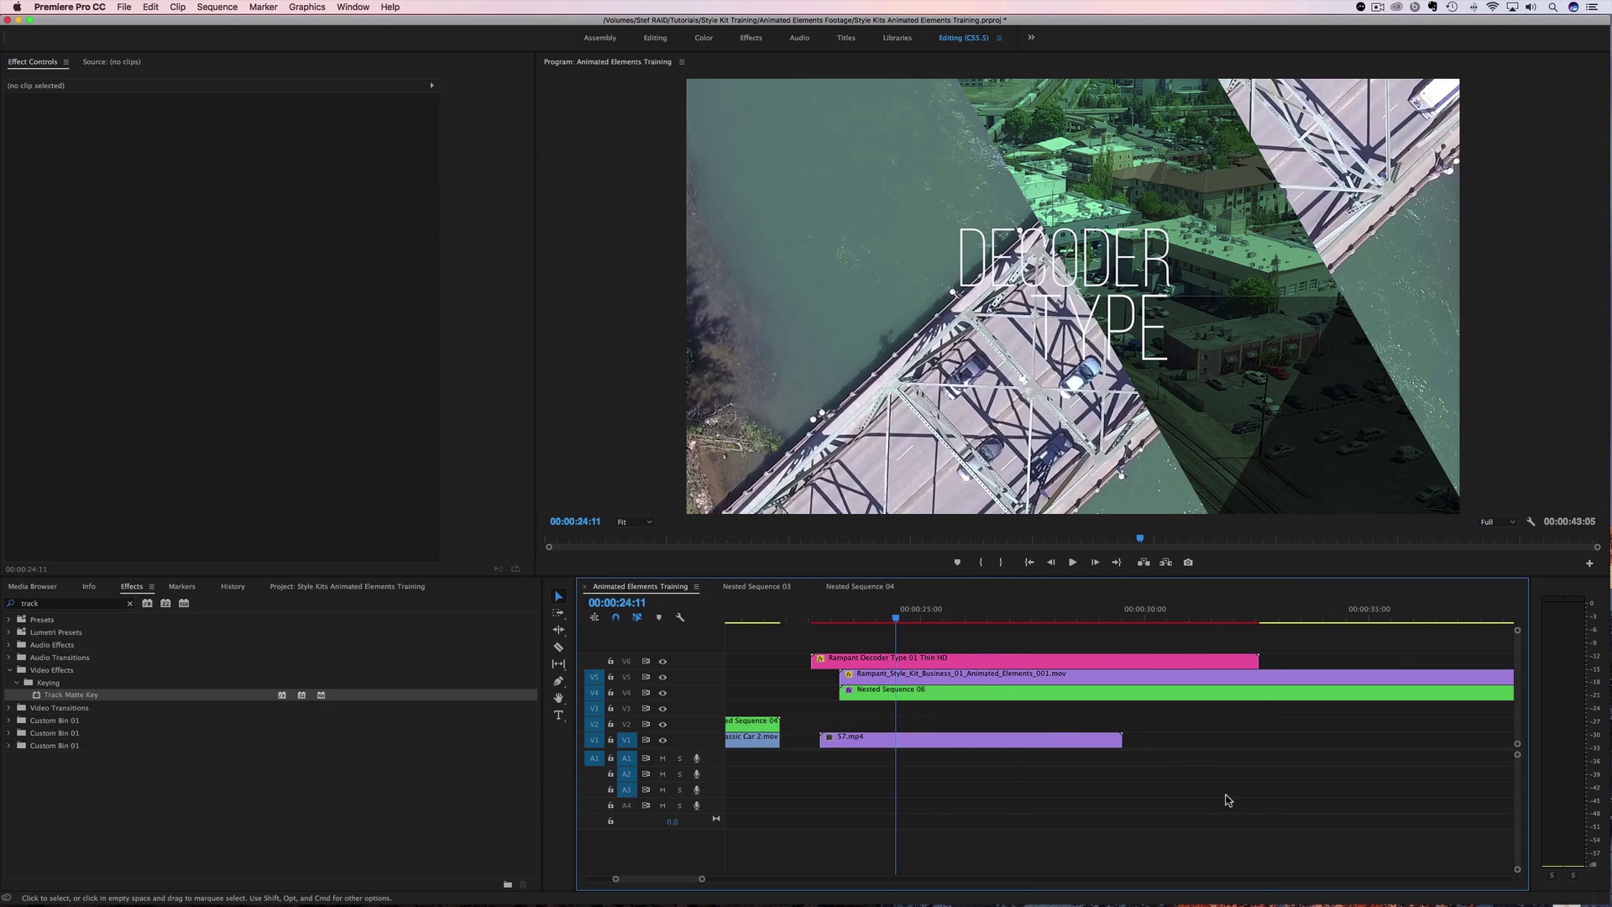
{"action": "left_click_drag", "start_coordinate": [898, 619], "coordinate": [813, 618]}
{"action": "key", "text": "space"}
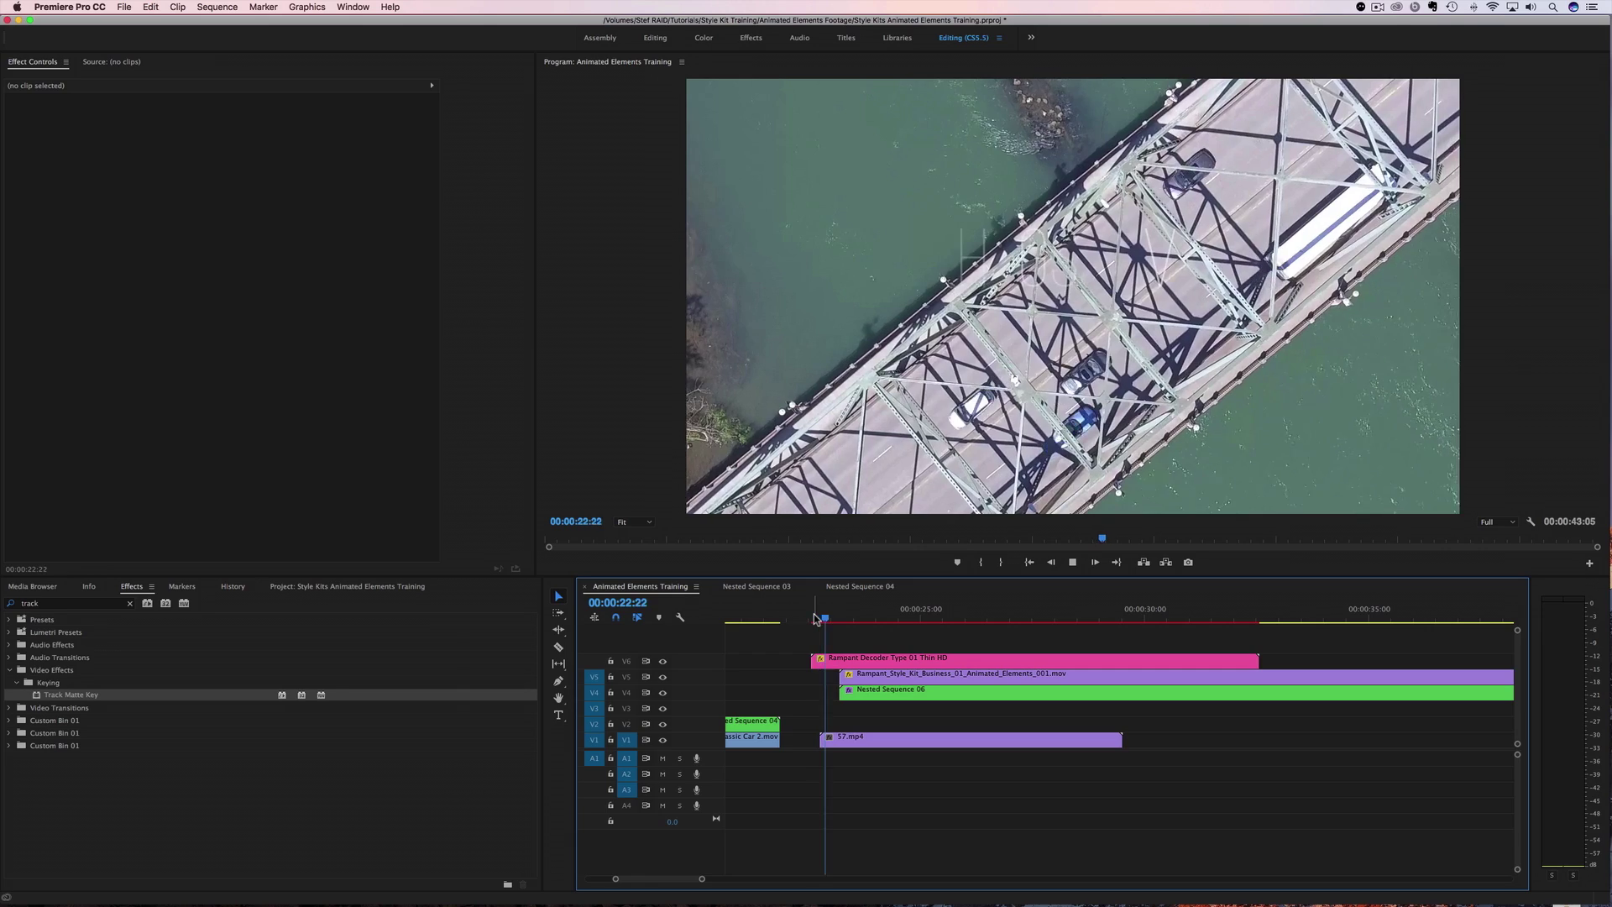
{"action": "key", "text": "space"}
- Set the V6 title's Title 01 text to WELCOME TO OUR and its Title 02 text to CITY
{"action": "left_click", "coordinate": [897, 664]}
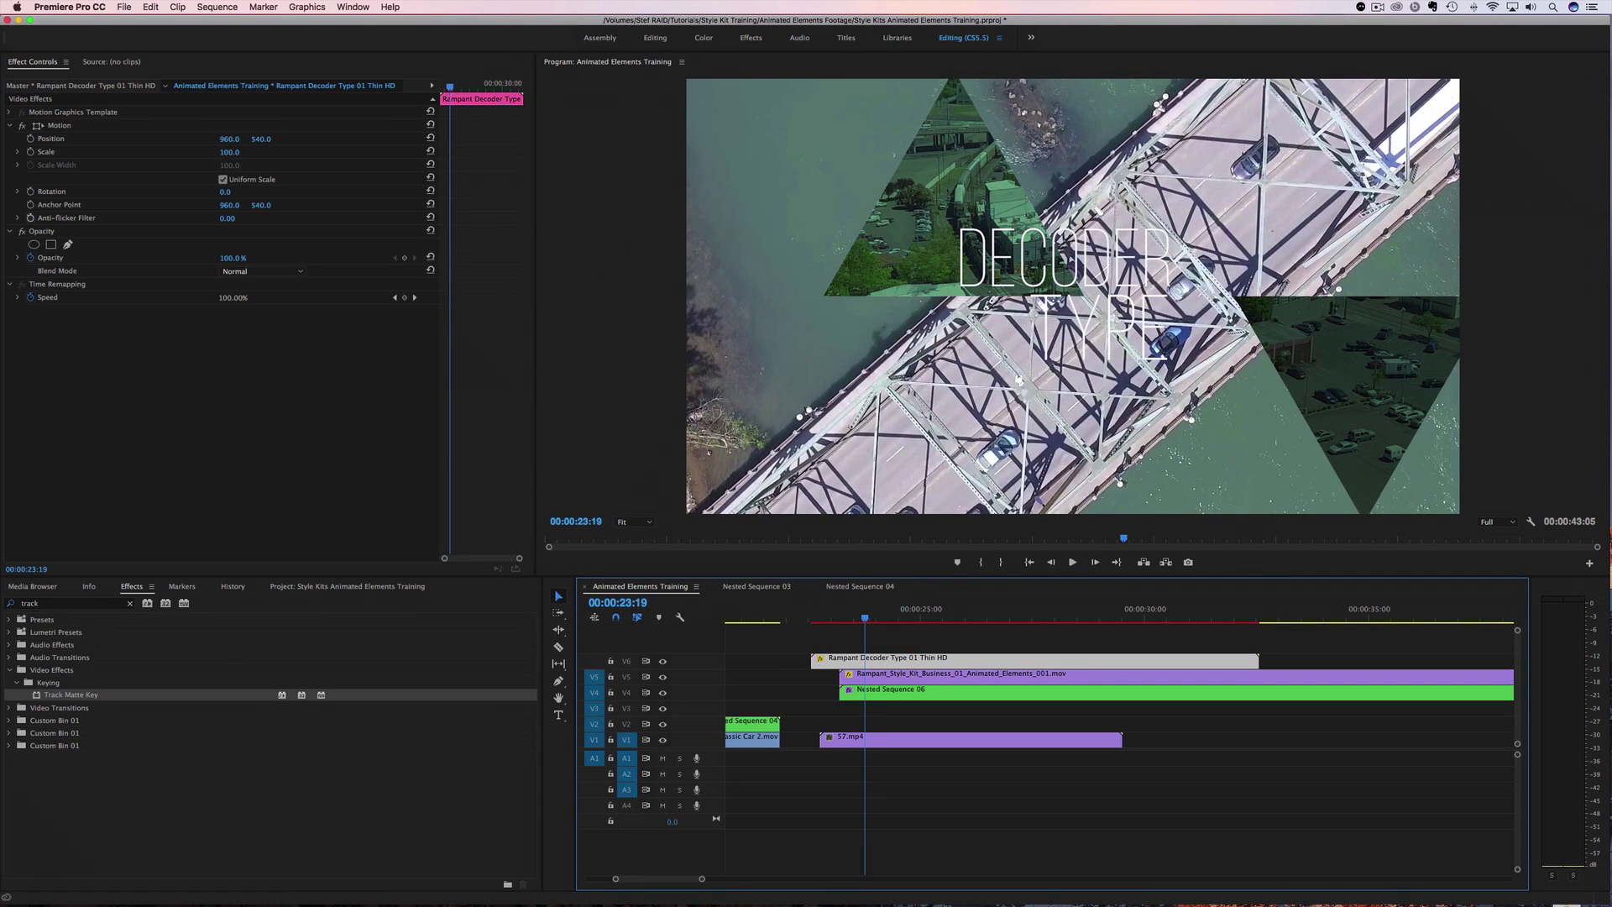
{"action": "double_click", "coordinate": [303, 485]}
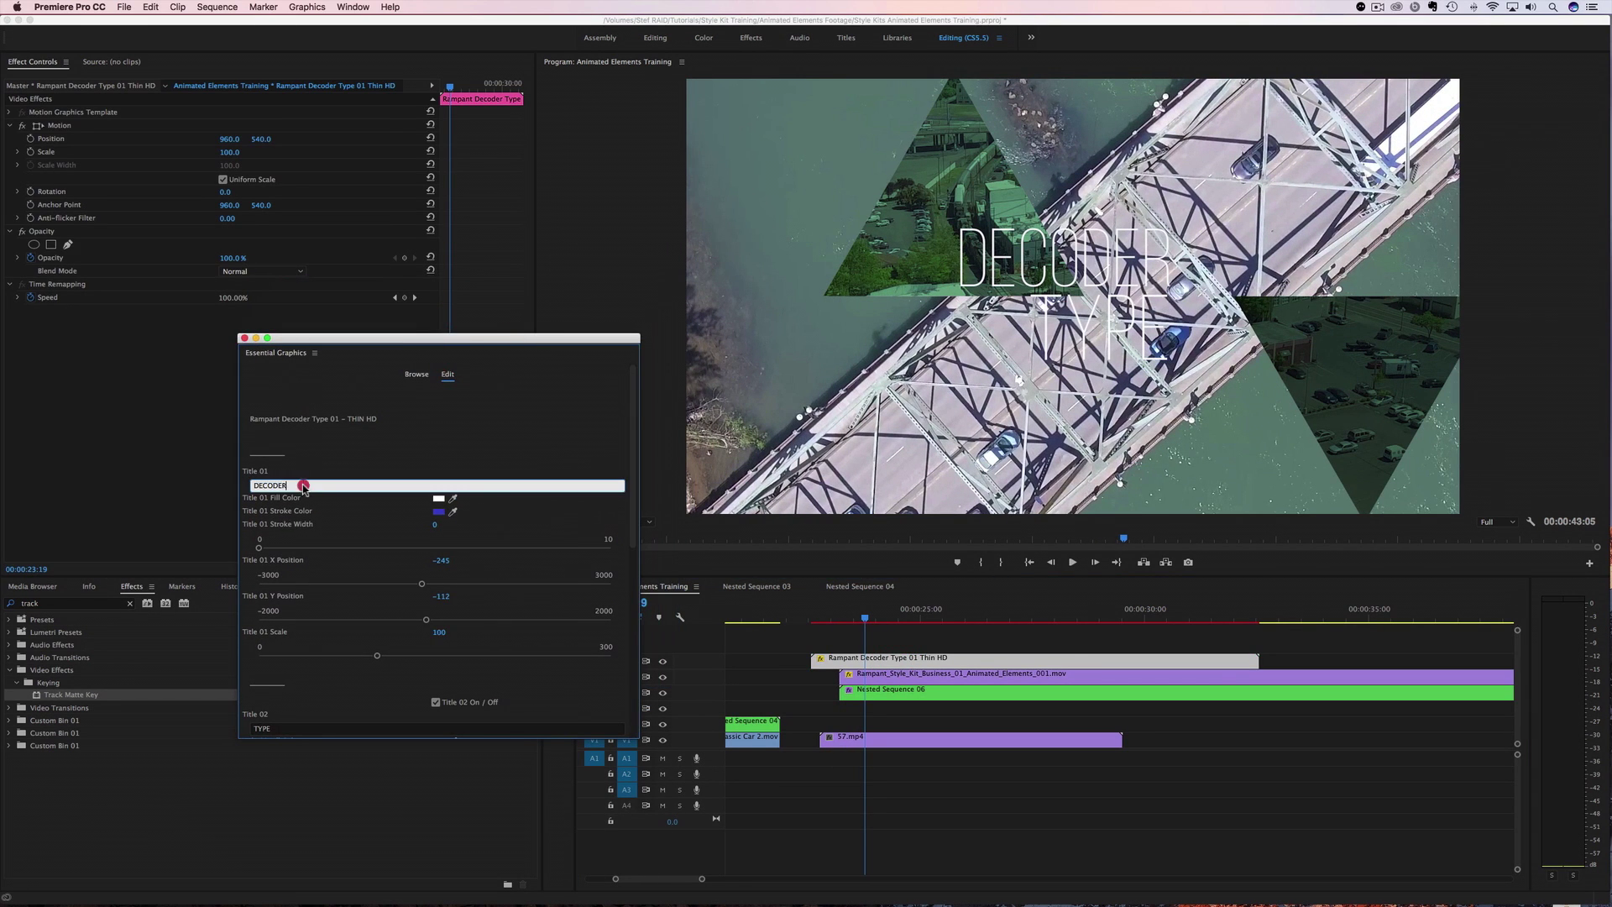
{"action": "type", "text": "WELCOME TO OUR"}
{"action": "left_click", "coordinate": [282, 727]}
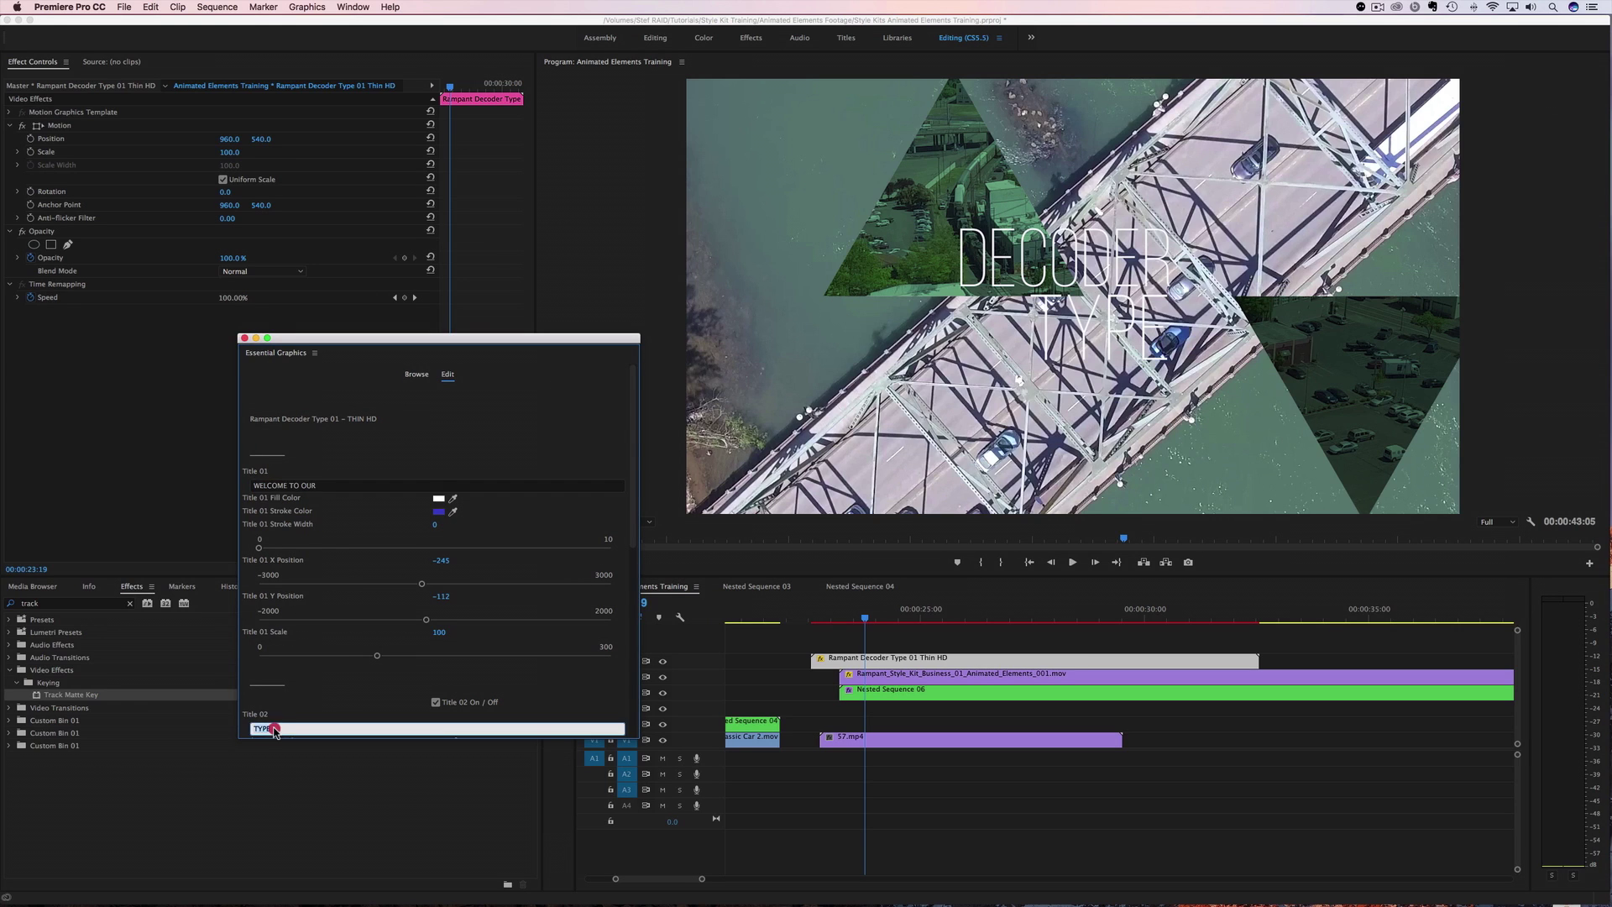
{"action": "type", "text": "CI"}
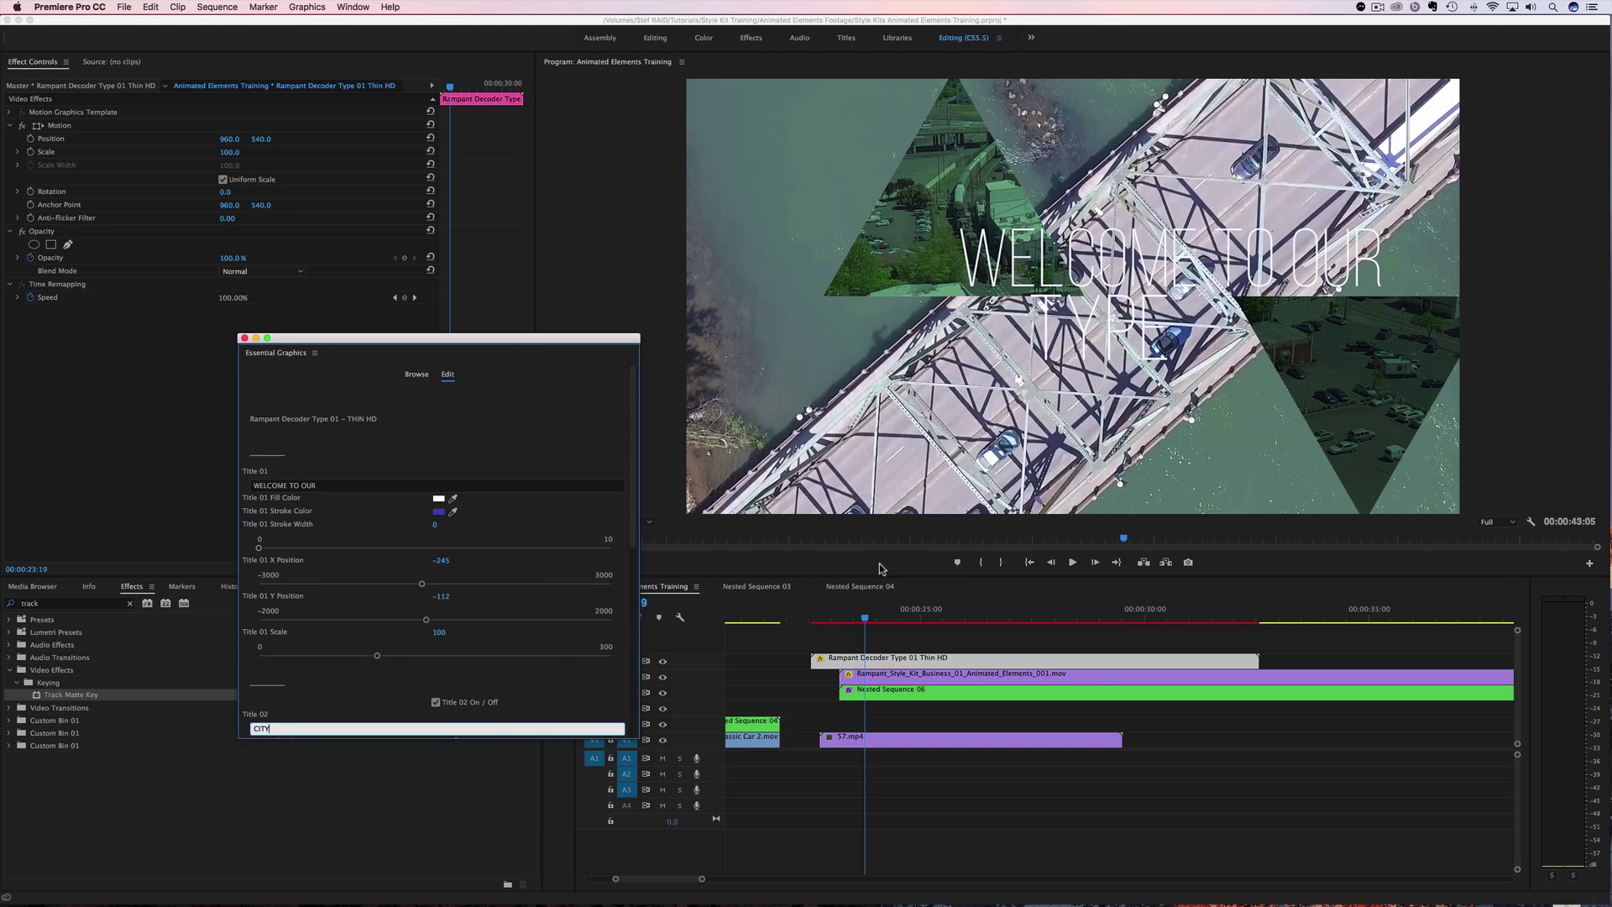
{"action": "left_click_drag", "start_coordinate": [866, 623], "coordinate": [898, 623]}
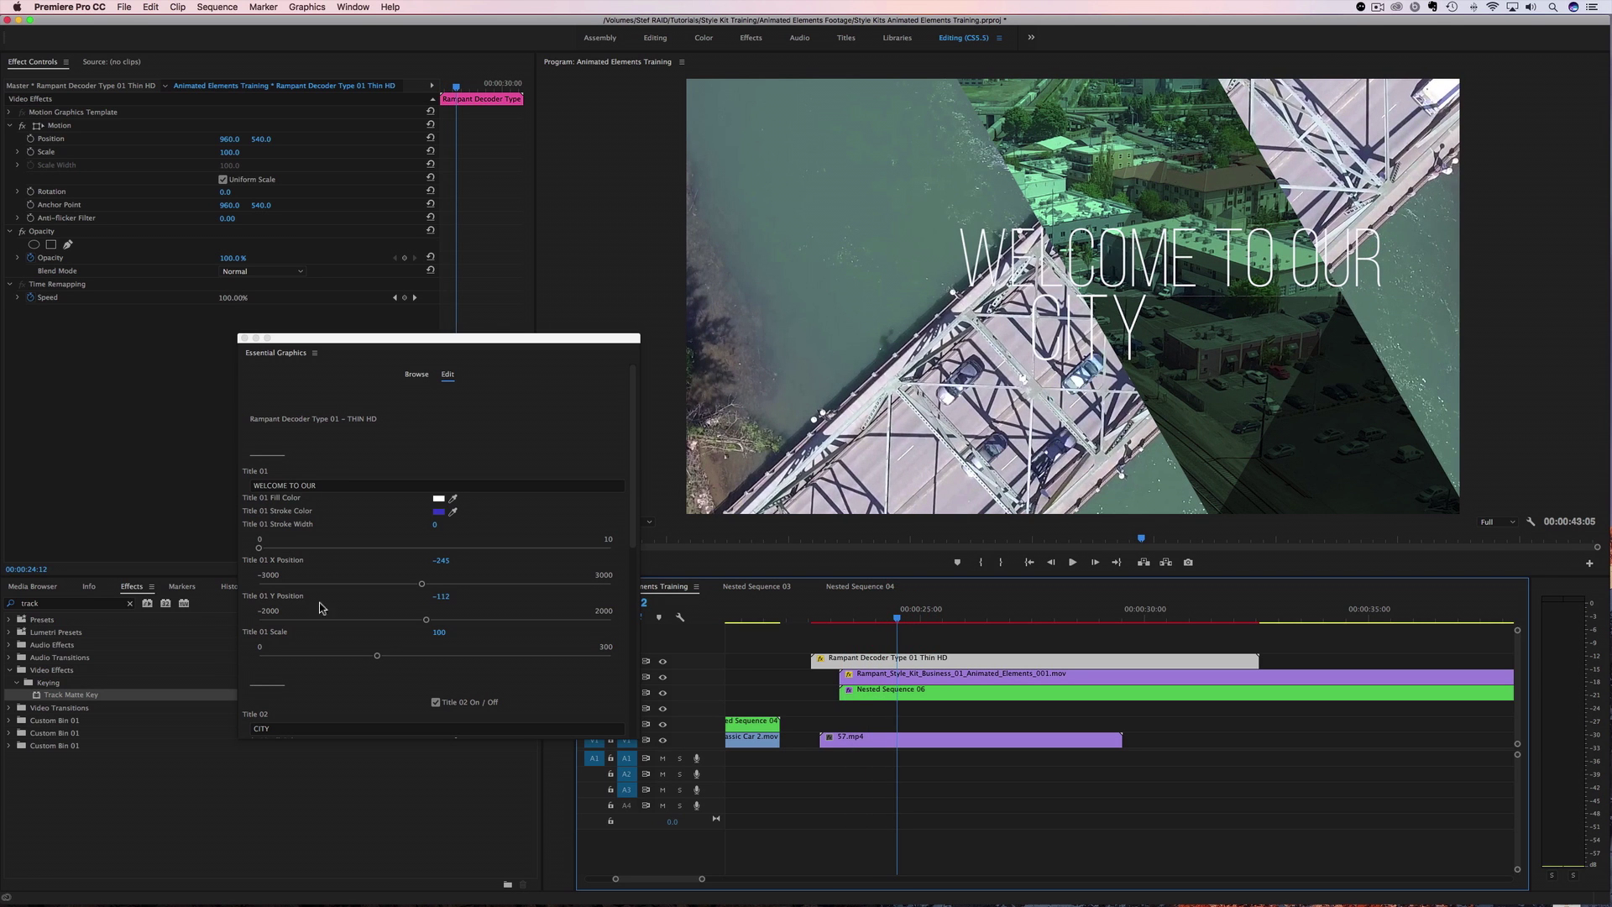
- Shorten the V6 title's first line to WELCOME and change its second line to TO OUR
{"action": "scroll", "coordinate": [352, 663], "scroll_direction": "down", "scroll_amount": 3}
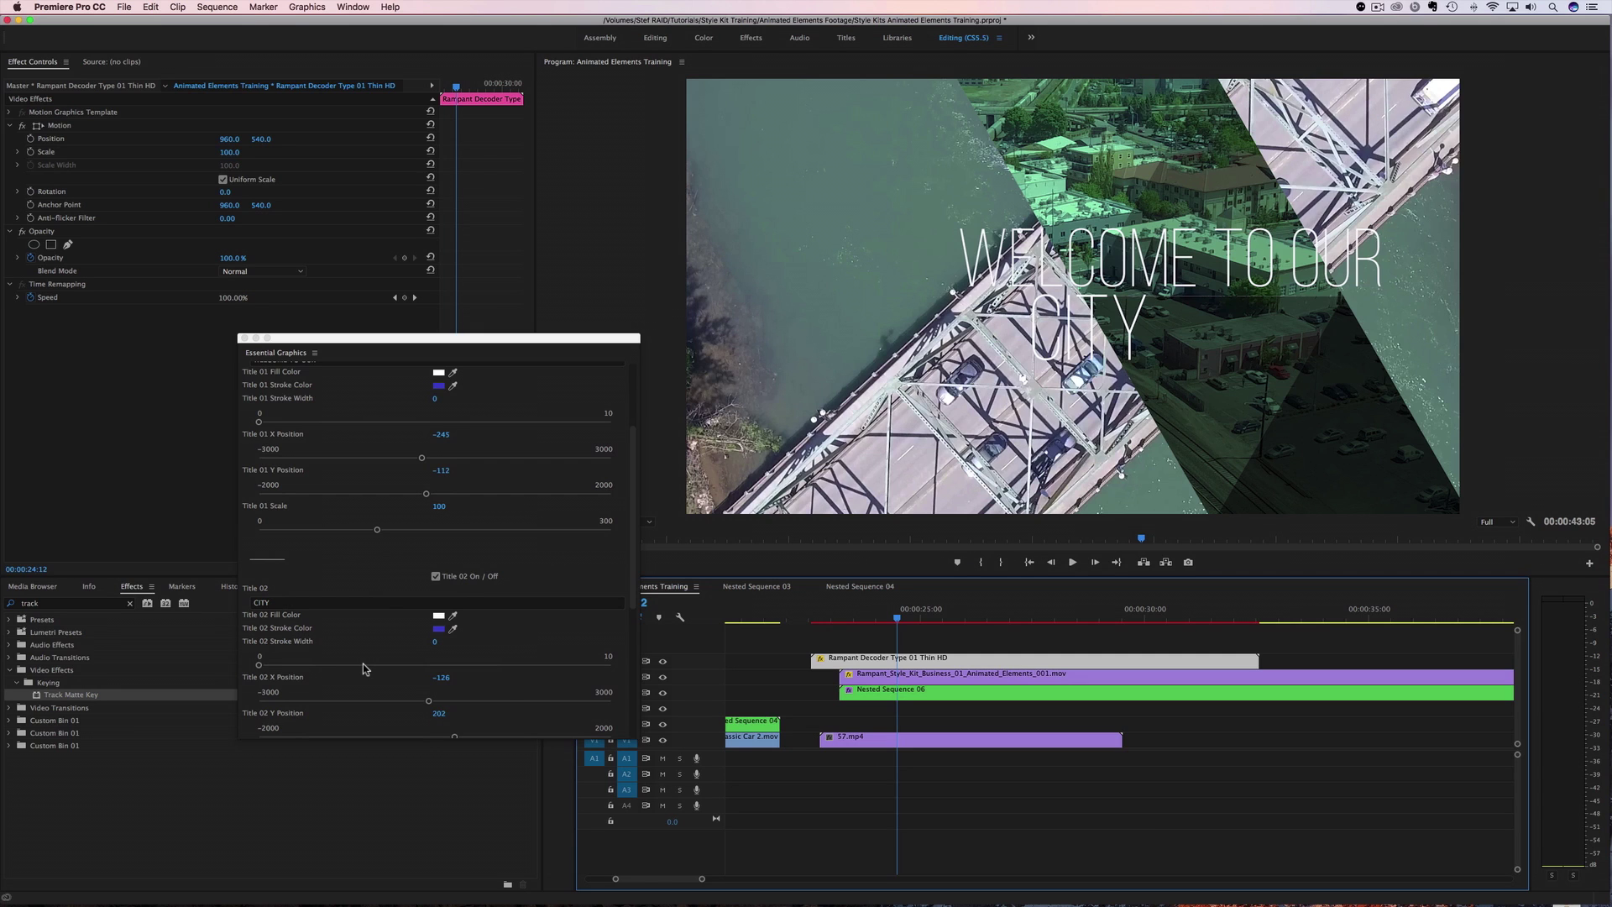
{"action": "scroll", "coordinate": [300, 459], "scroll_direction": "up", "scroll_amount": 2}
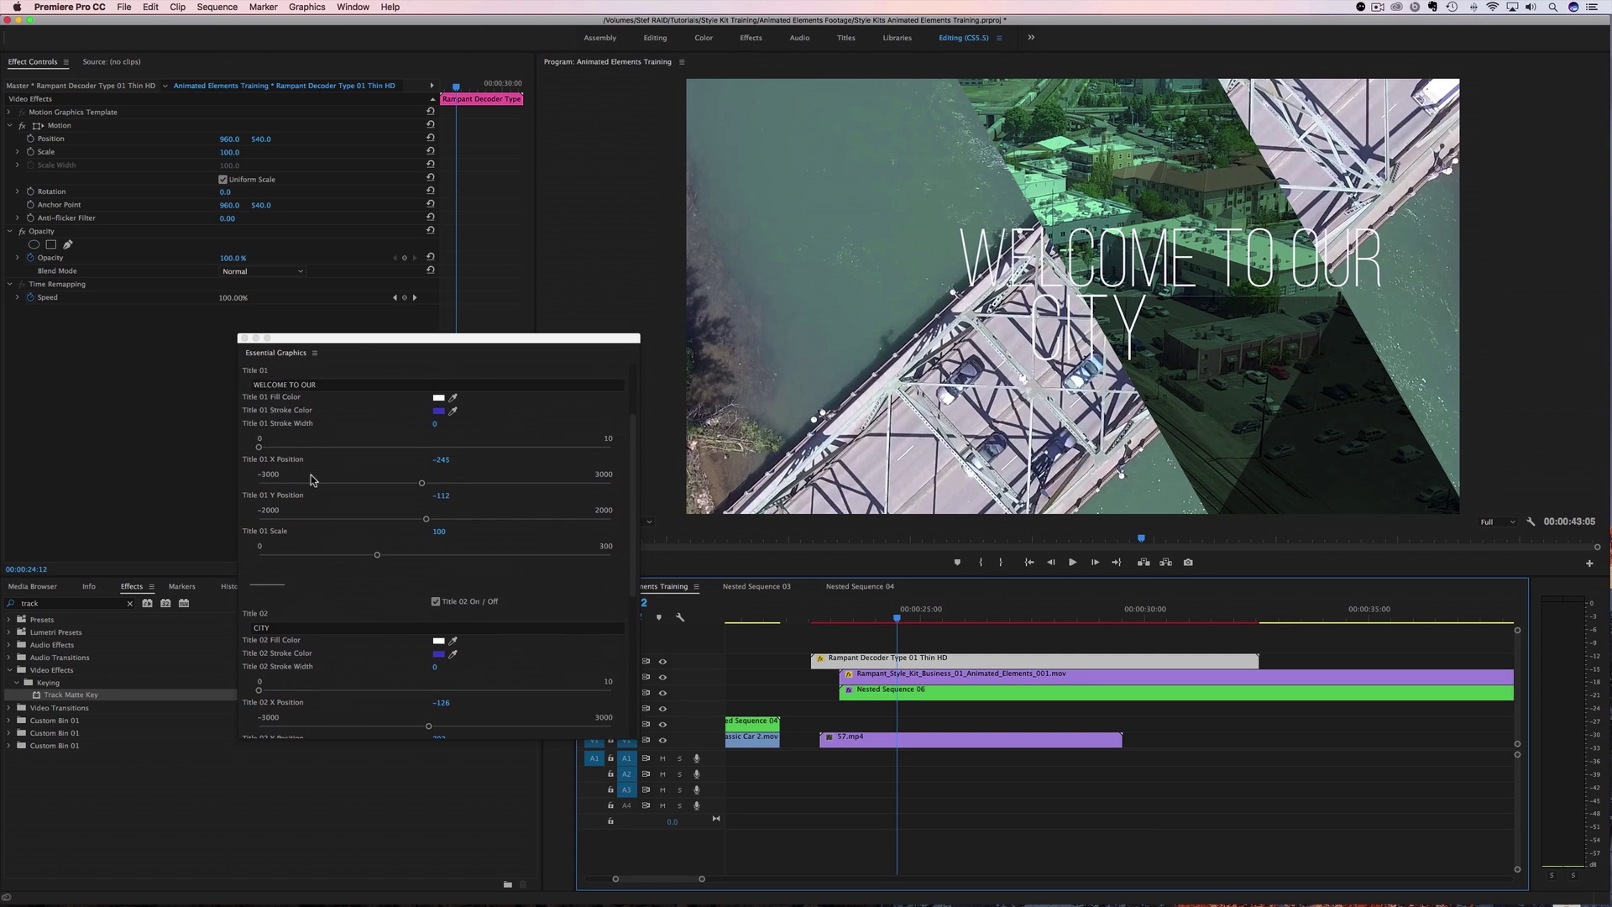
{"action": "left_click", "coordinate": [319, 448]}
{"action": "double_click", "coordinate": [319, 447]}
{"action": "left_click", "coordinate": [308, 448]}
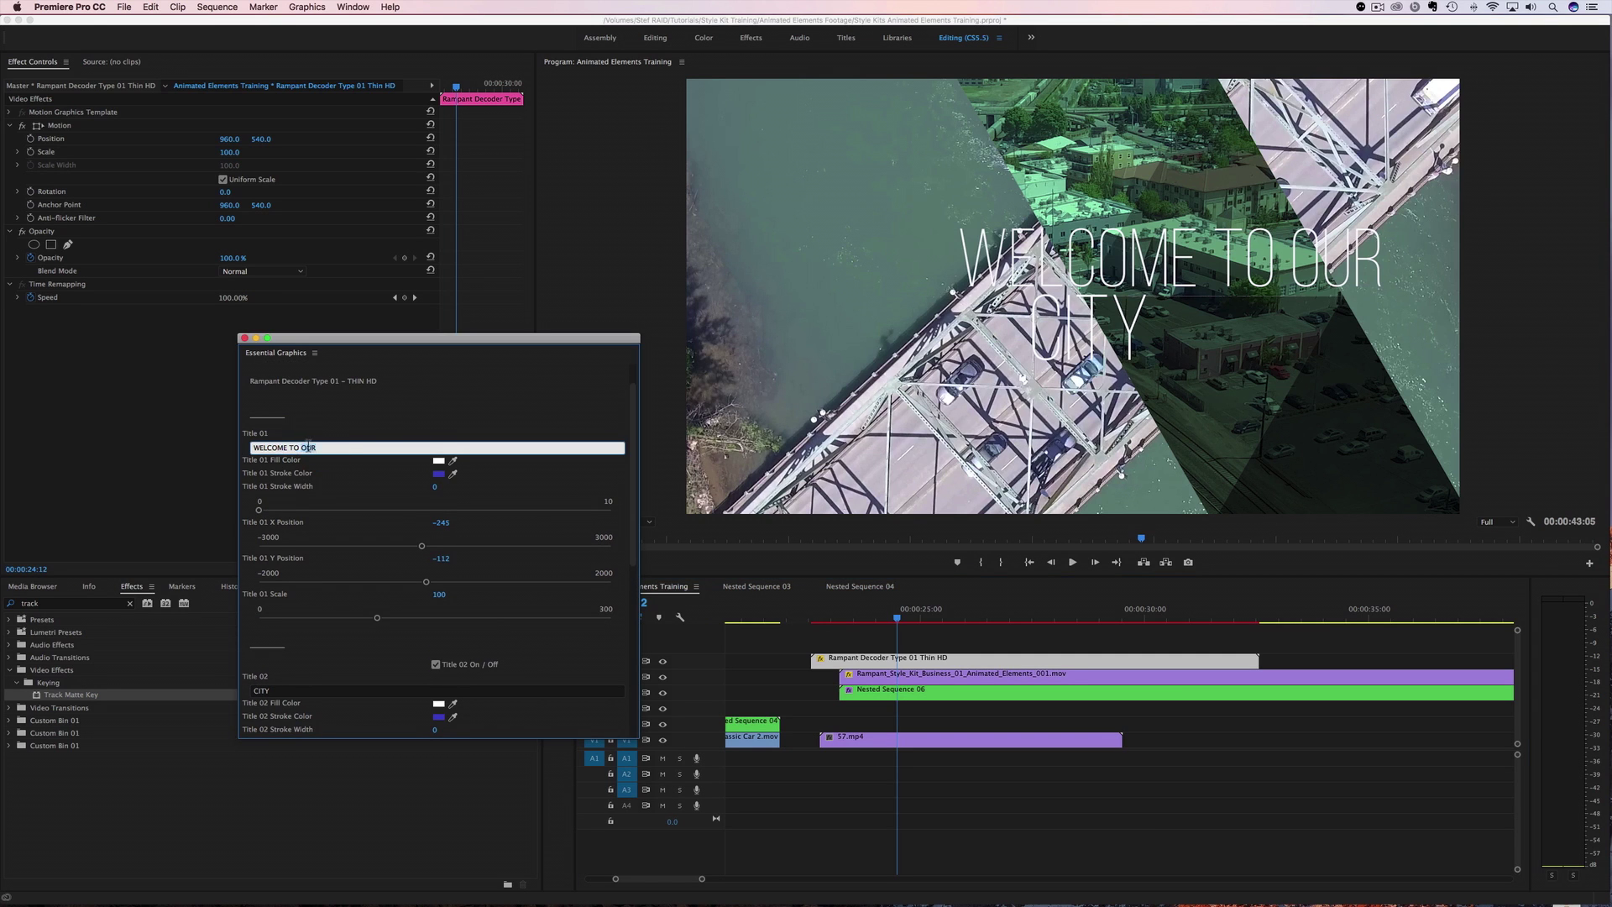
{"action": "left_click_drag", "start_coordinate": [314, 448], "coordinate": [292, 446]}
{"action": "key", "text": "BackSpace"}
{"action": "left_click", "coordinate": [285, 692]}
{"action": "type", "text": "TO OUR"}
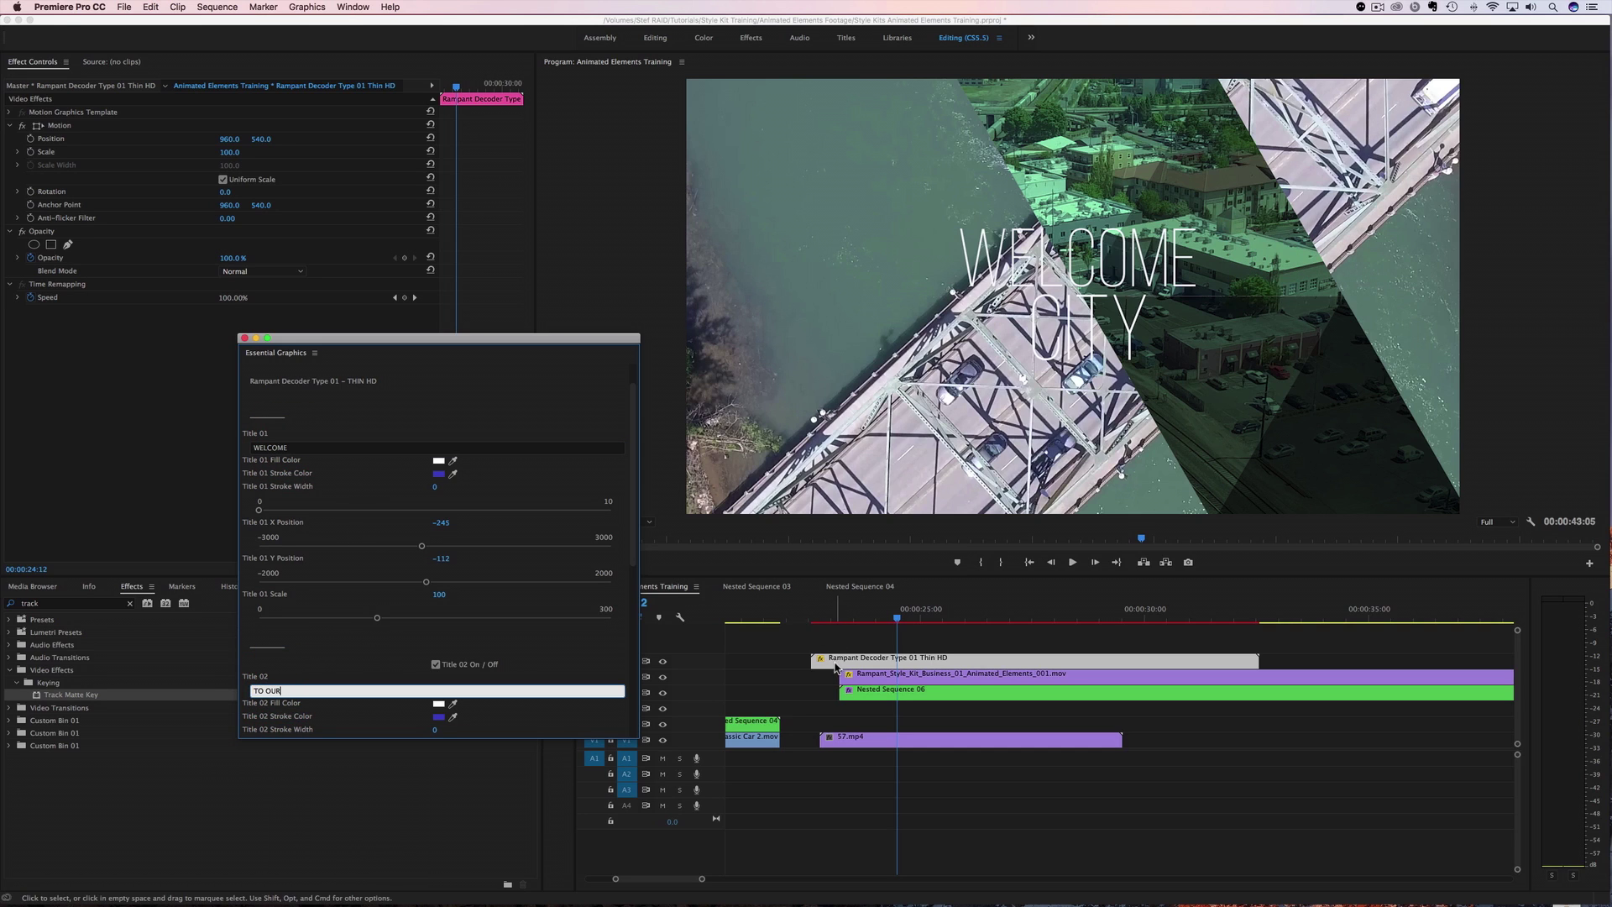
- Duplicate the title clip onto the track above V6, set its Title 01 text to CITY and clear Title 02
{"action": "left_click_drag", "start_coordinate": [834, 662], "coordinate": [835, 650]}
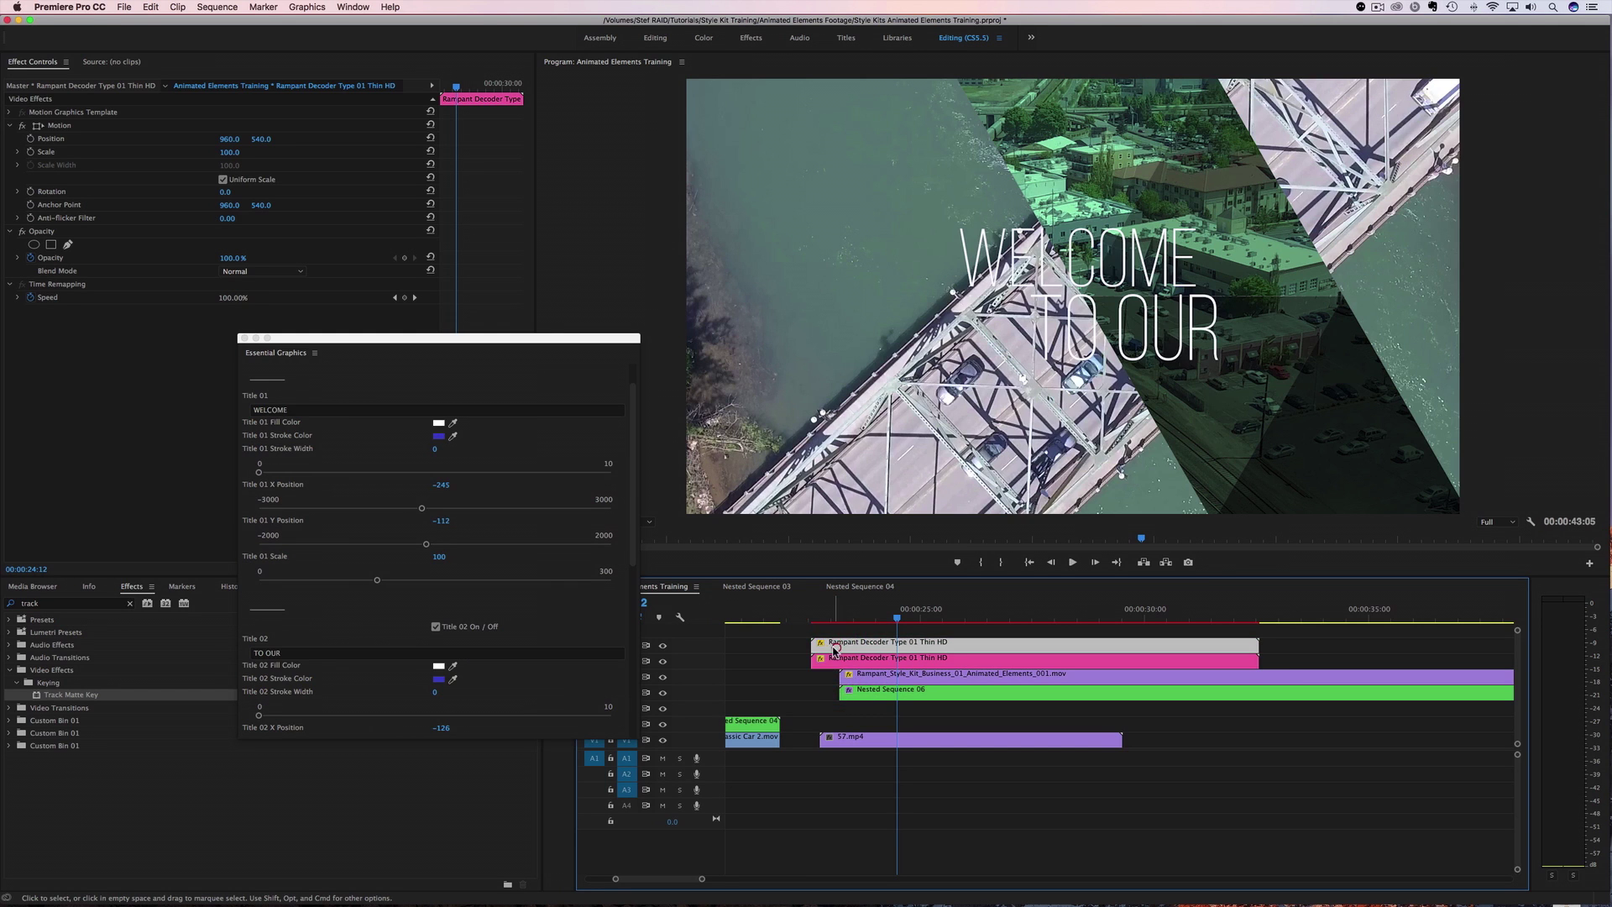
{"action": "left_click", "coordinate": [314, 409]}
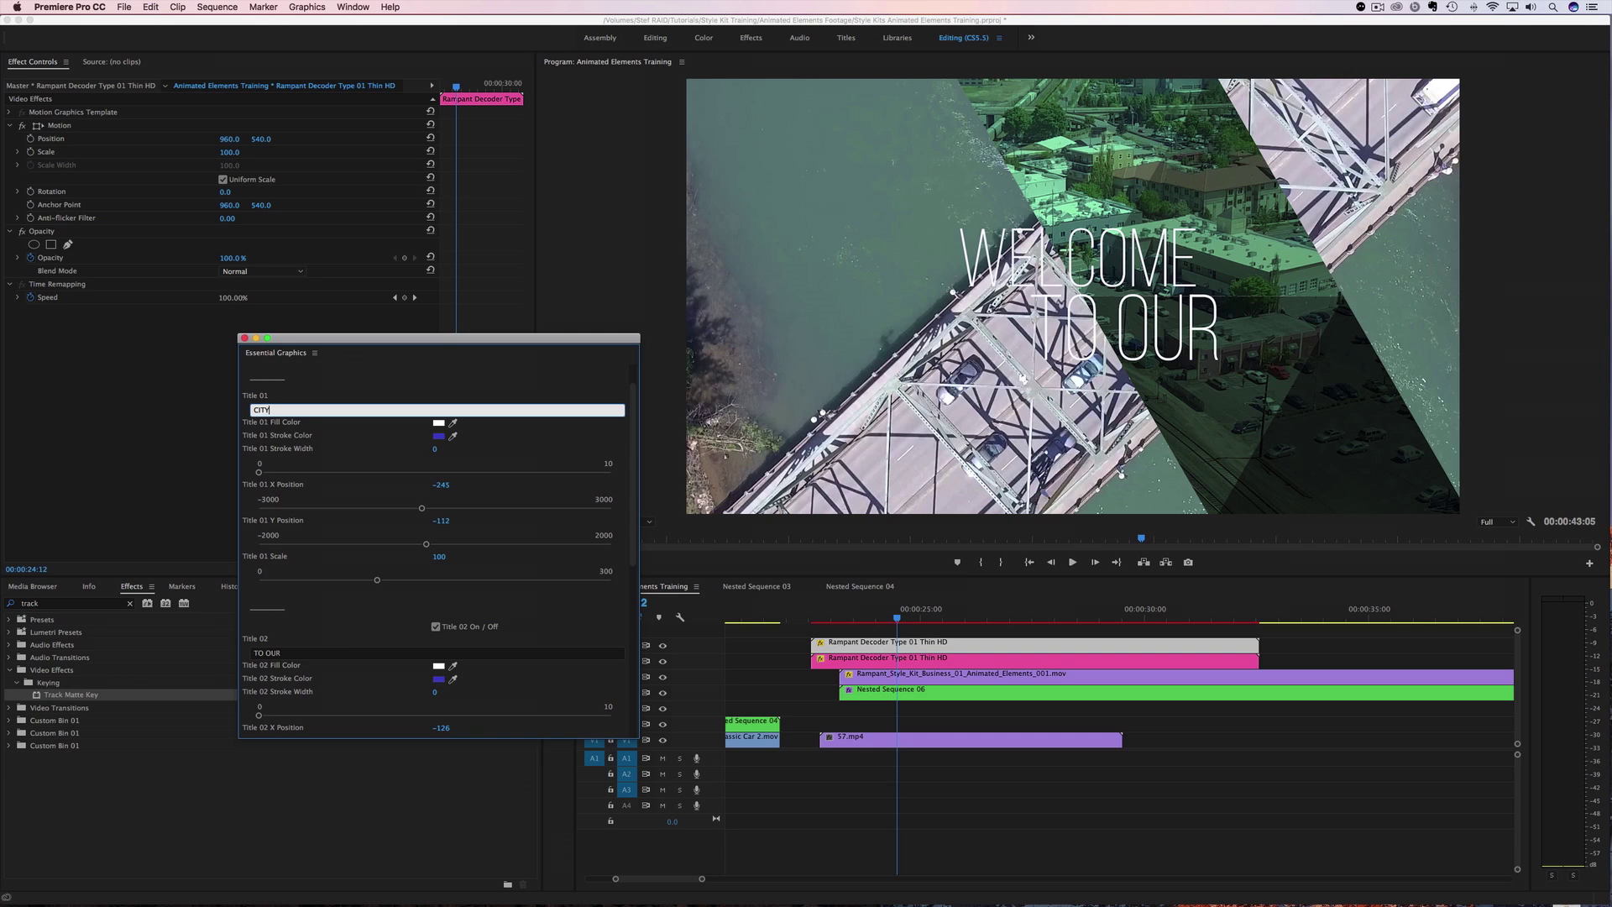
{"action": "left_click", "coordinate": [305, 654]}
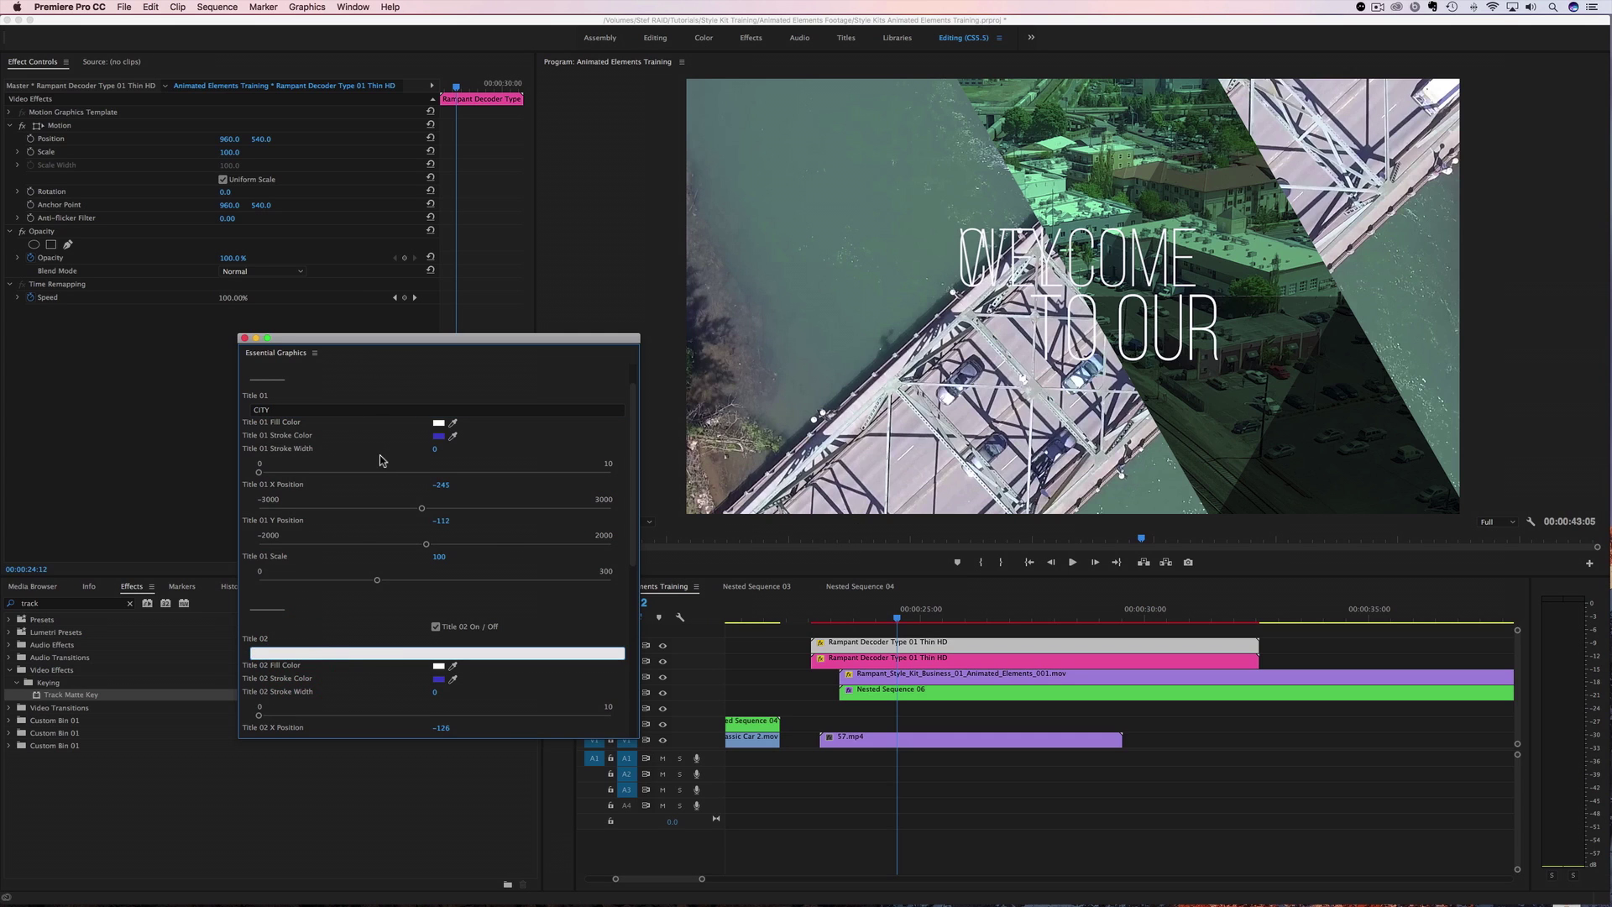
- Position the CITY line beneath TO OUR, with Title 01 X Position about 572 and Y Position about 596
{"action": "left_click", "coordinate": [445, 520]}
{"action": "type", "text": "531"}
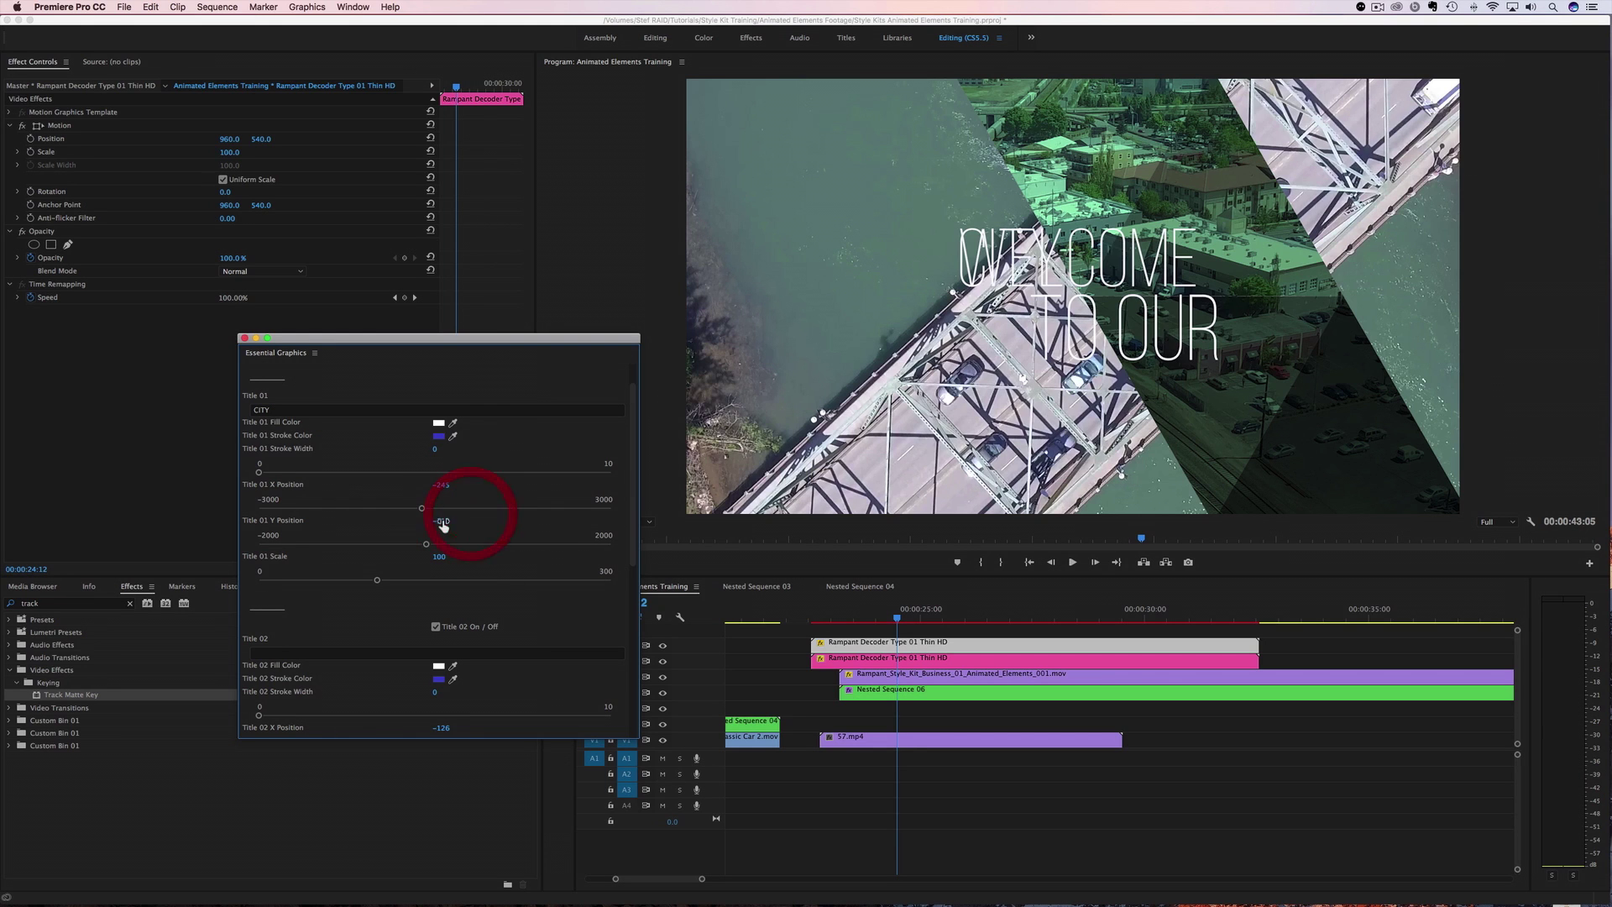
{"action": "key", "text": "Return"}
{"action": "left_click_drag", "start_coordinate": [440, 520], "coordinate": [1106, 359]}
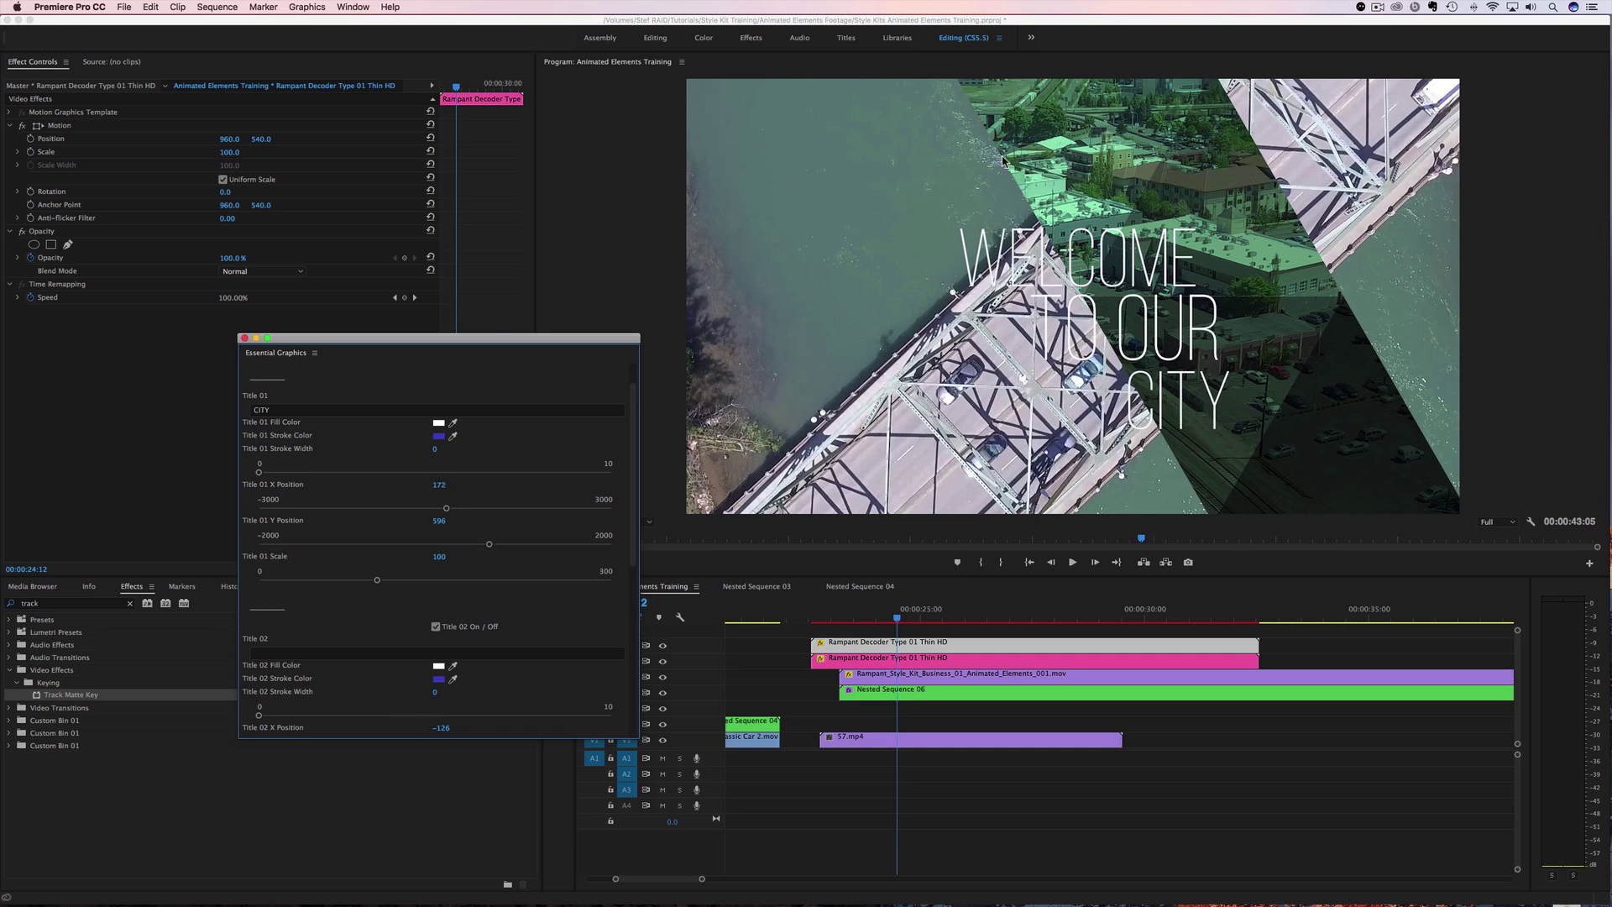
- Nest the two title clips on V6 and V7 into a single sequence, keeping the default name
{"action": "left_click", "coordinate": [244, 339]}
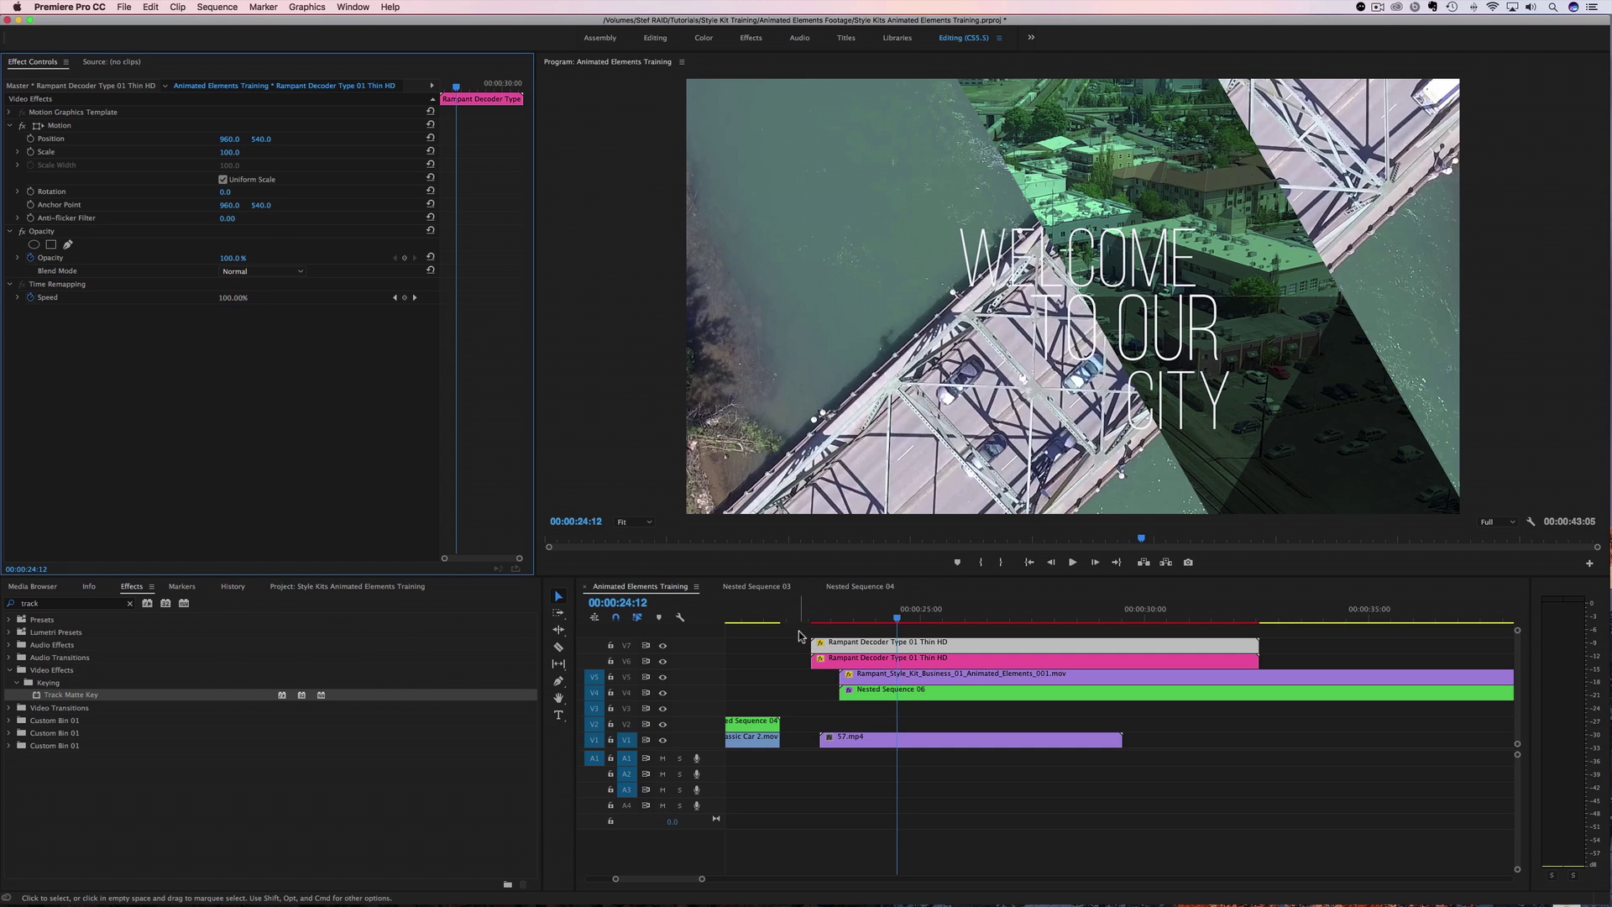
{"action": "left_click_drag", "start_coordinate": [798, 635], "coordinate": [836, 662]}
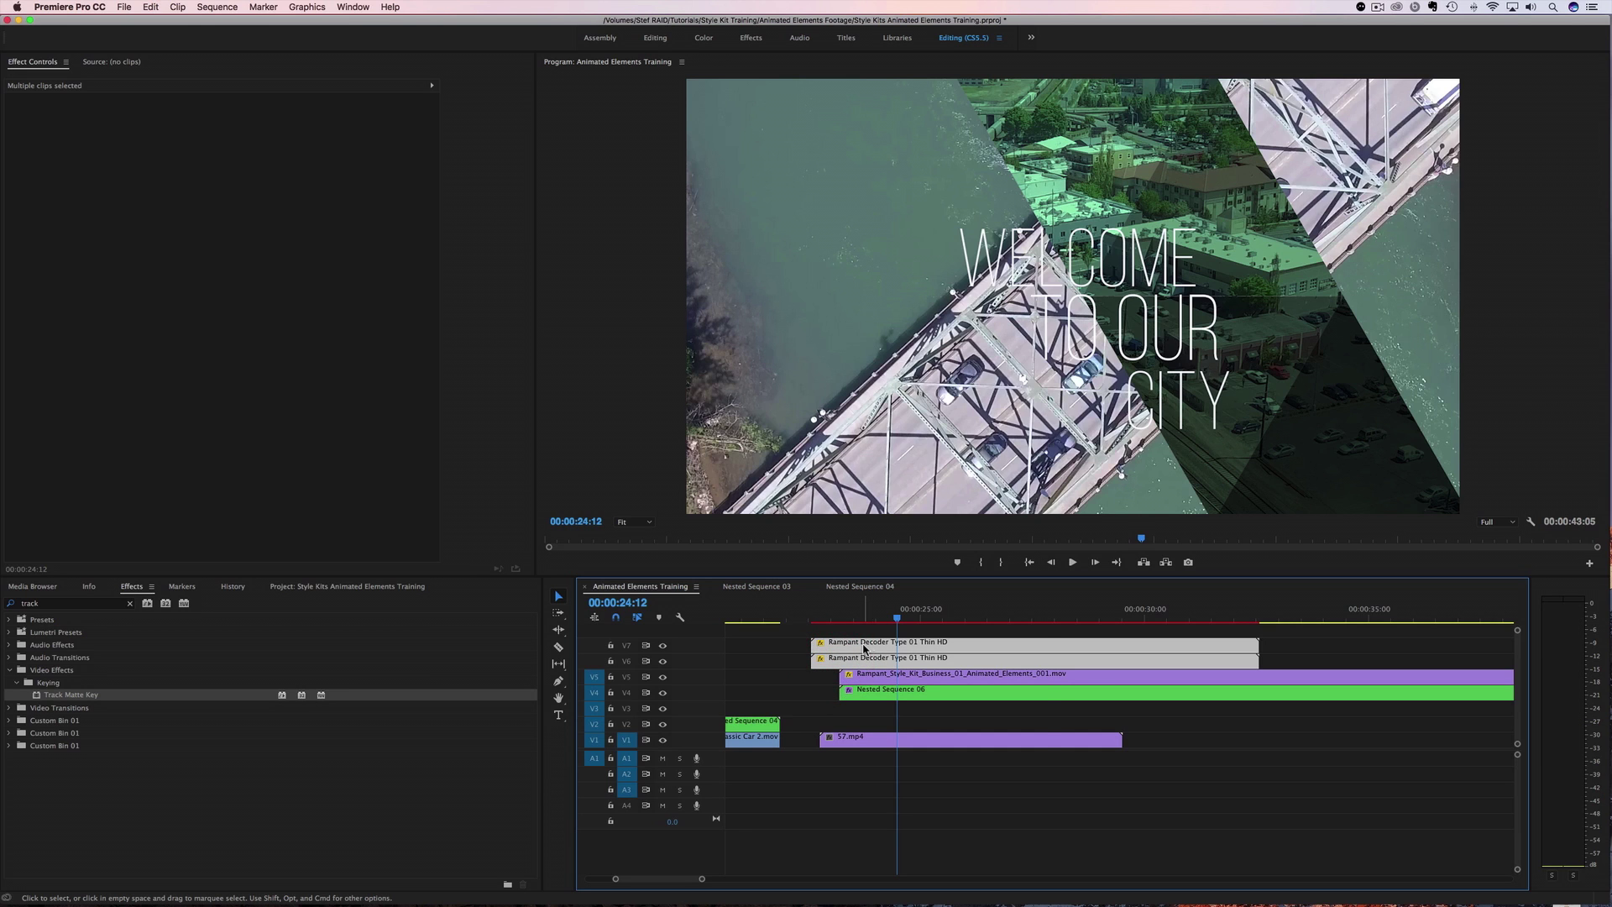
{"action": "right_click", "coordinate": [869, 663]}
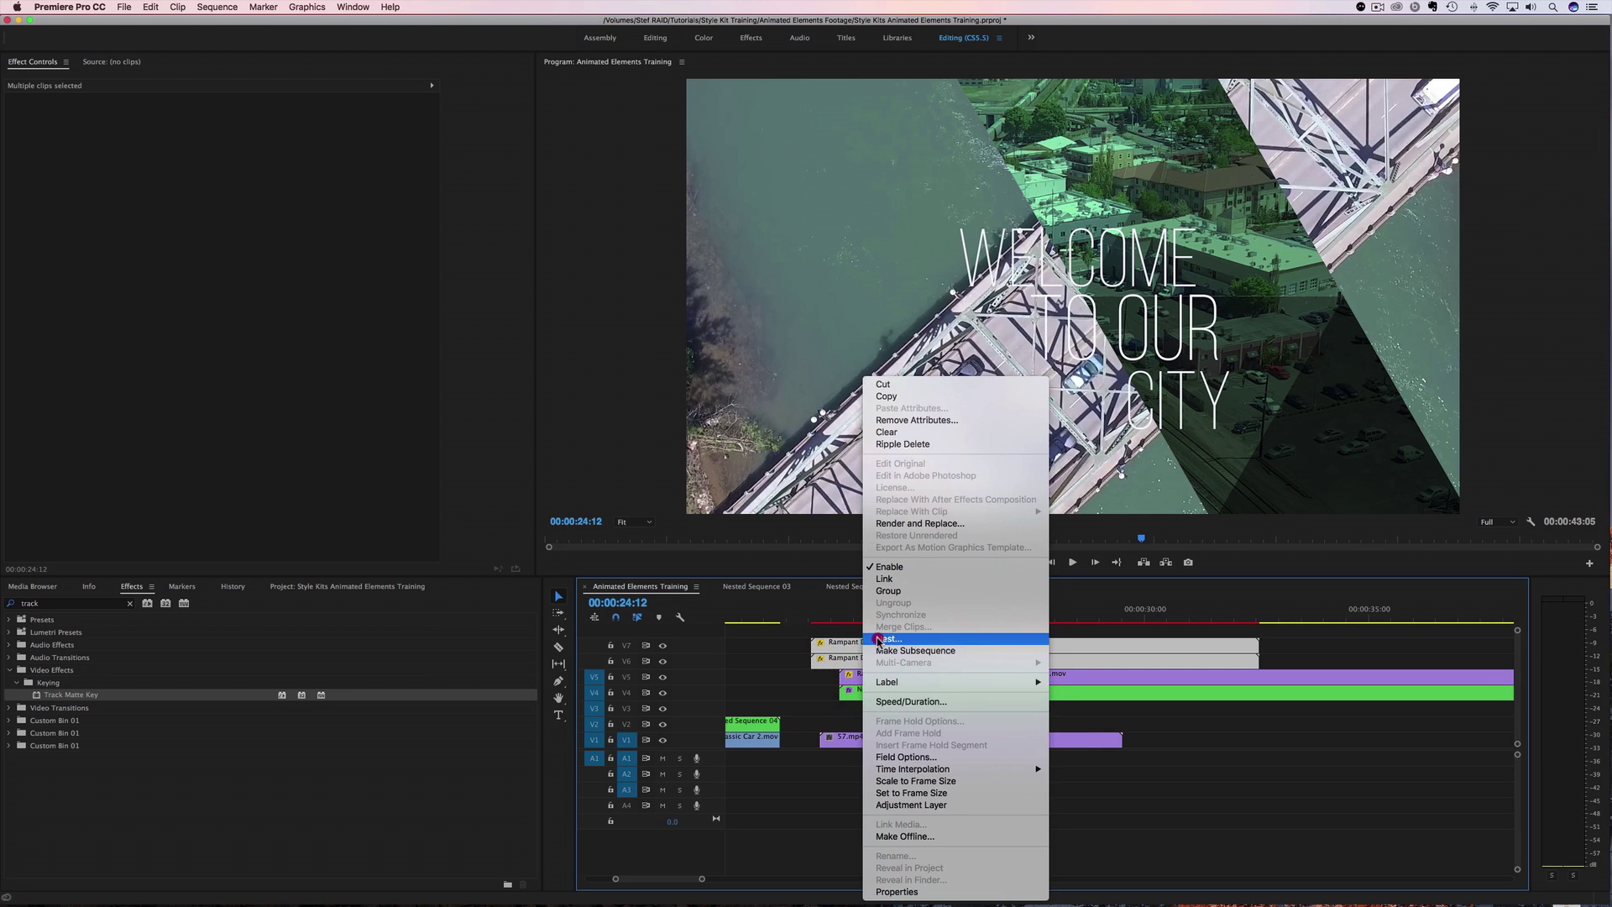
{"action": "left_click", "coordinate": [878, 643]}
{"action": "left_click", "coordinate": [831, 477]}
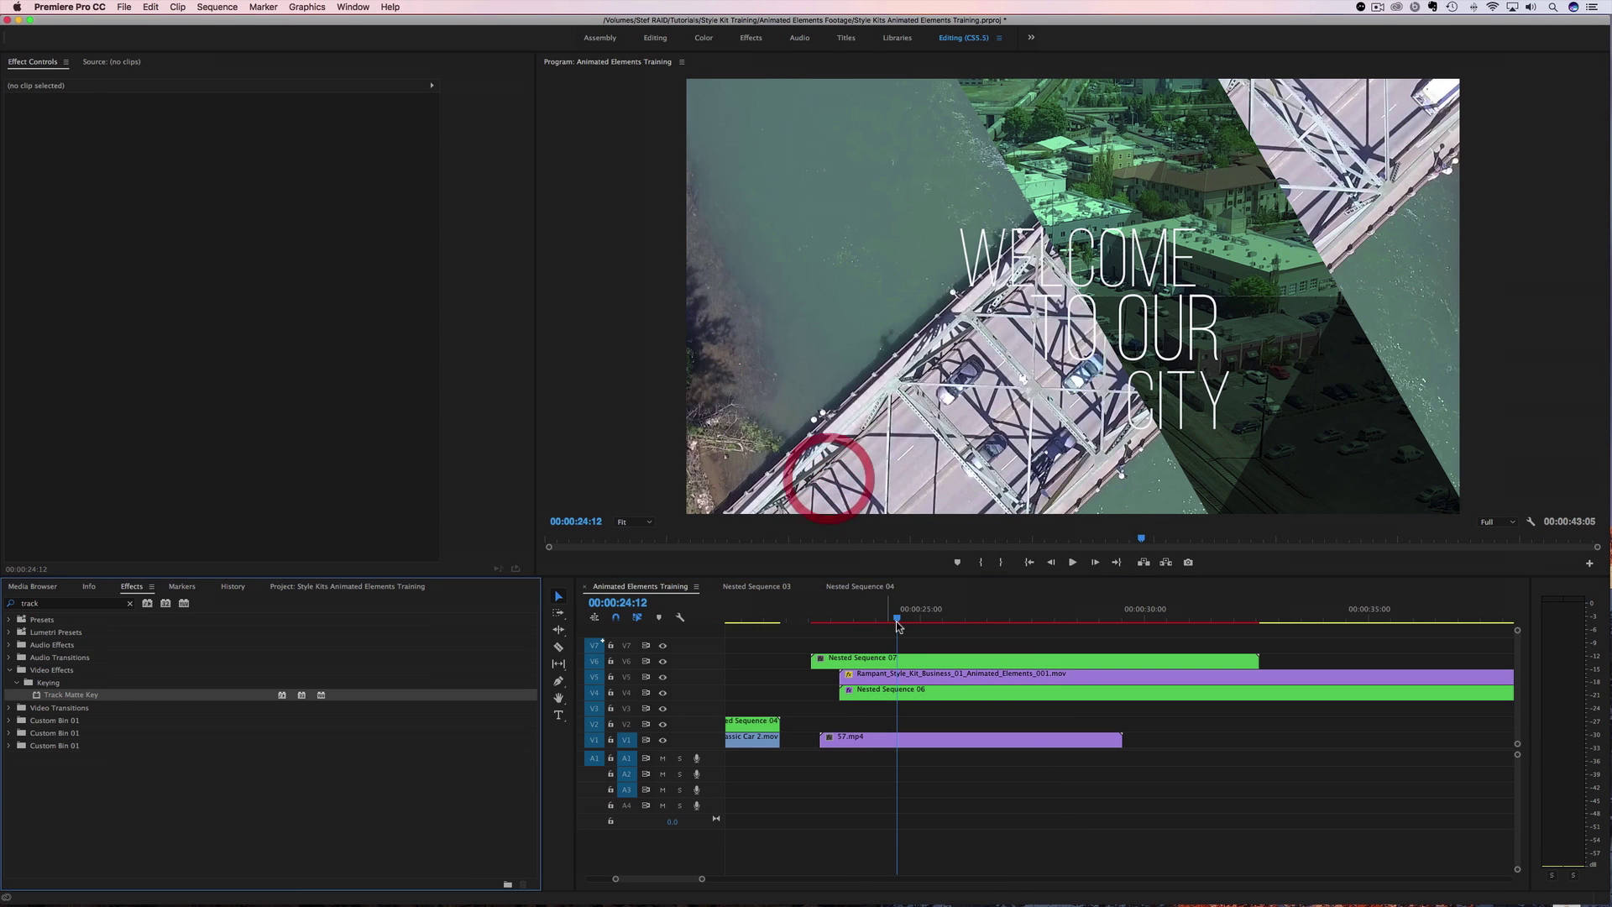
- Set the nested title's Position to 302, 211 and shift its clip to start shortly after the Business_01 element begins
{"action": "left_click", "coordinate": [891, 666]}
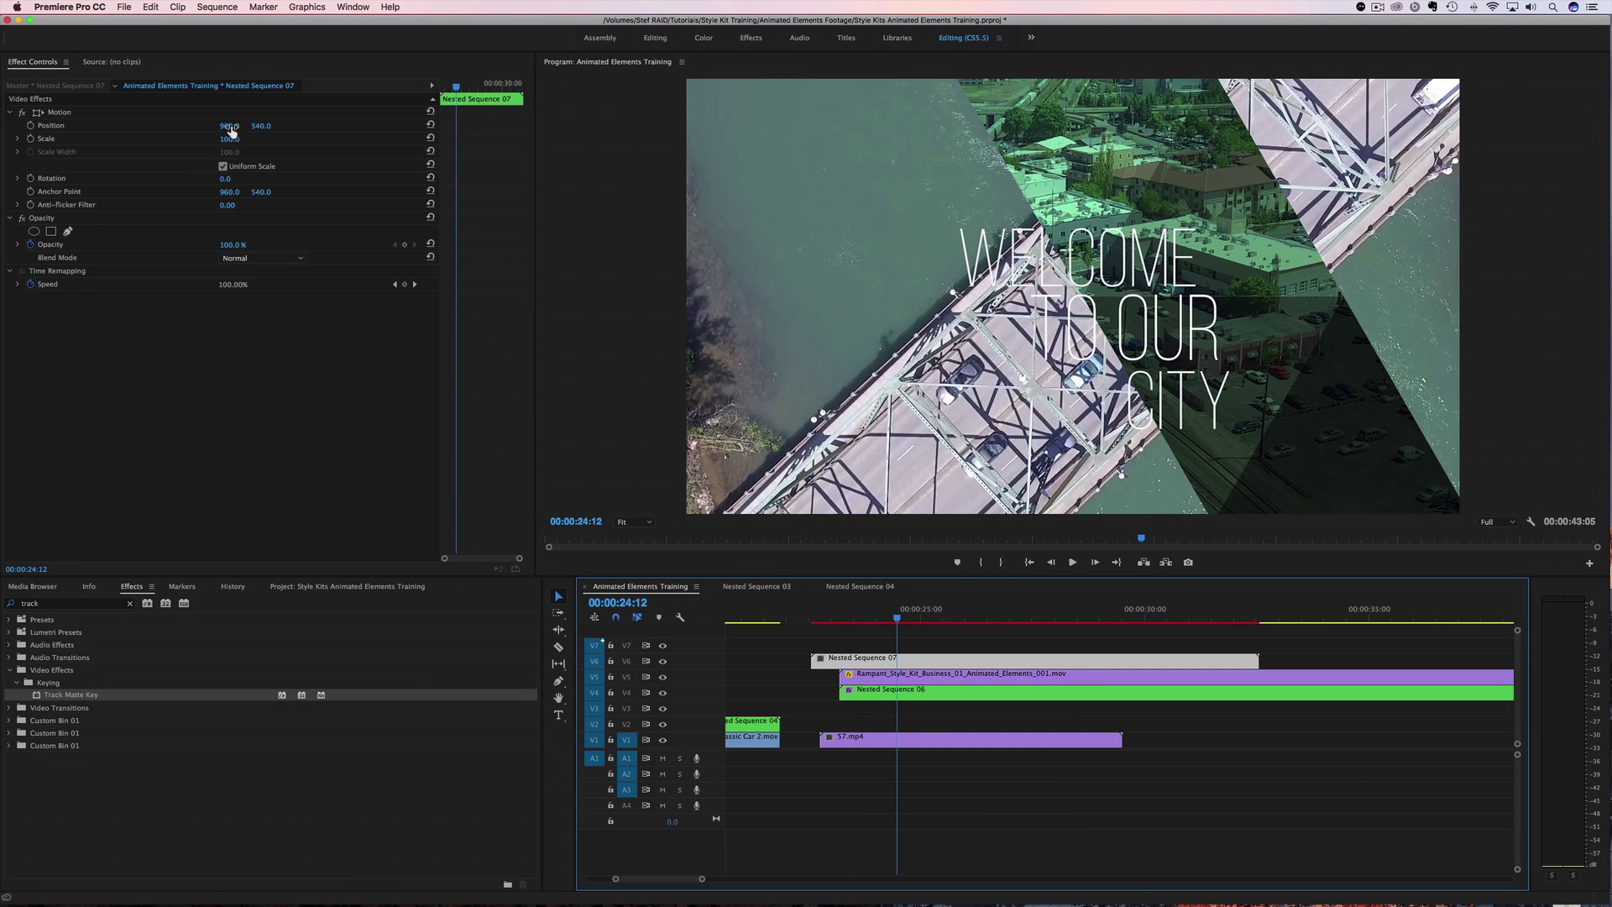
{"action": "mouse_move", "coordinate": [231, 131]}
{"action": "left_mouse_down"}
{"action": "mouse_move", "coordinate": [259, 125]}
{"action": "mouse_move", "coordinate": [232, 125]}
{"action": "left_mouse_up"}
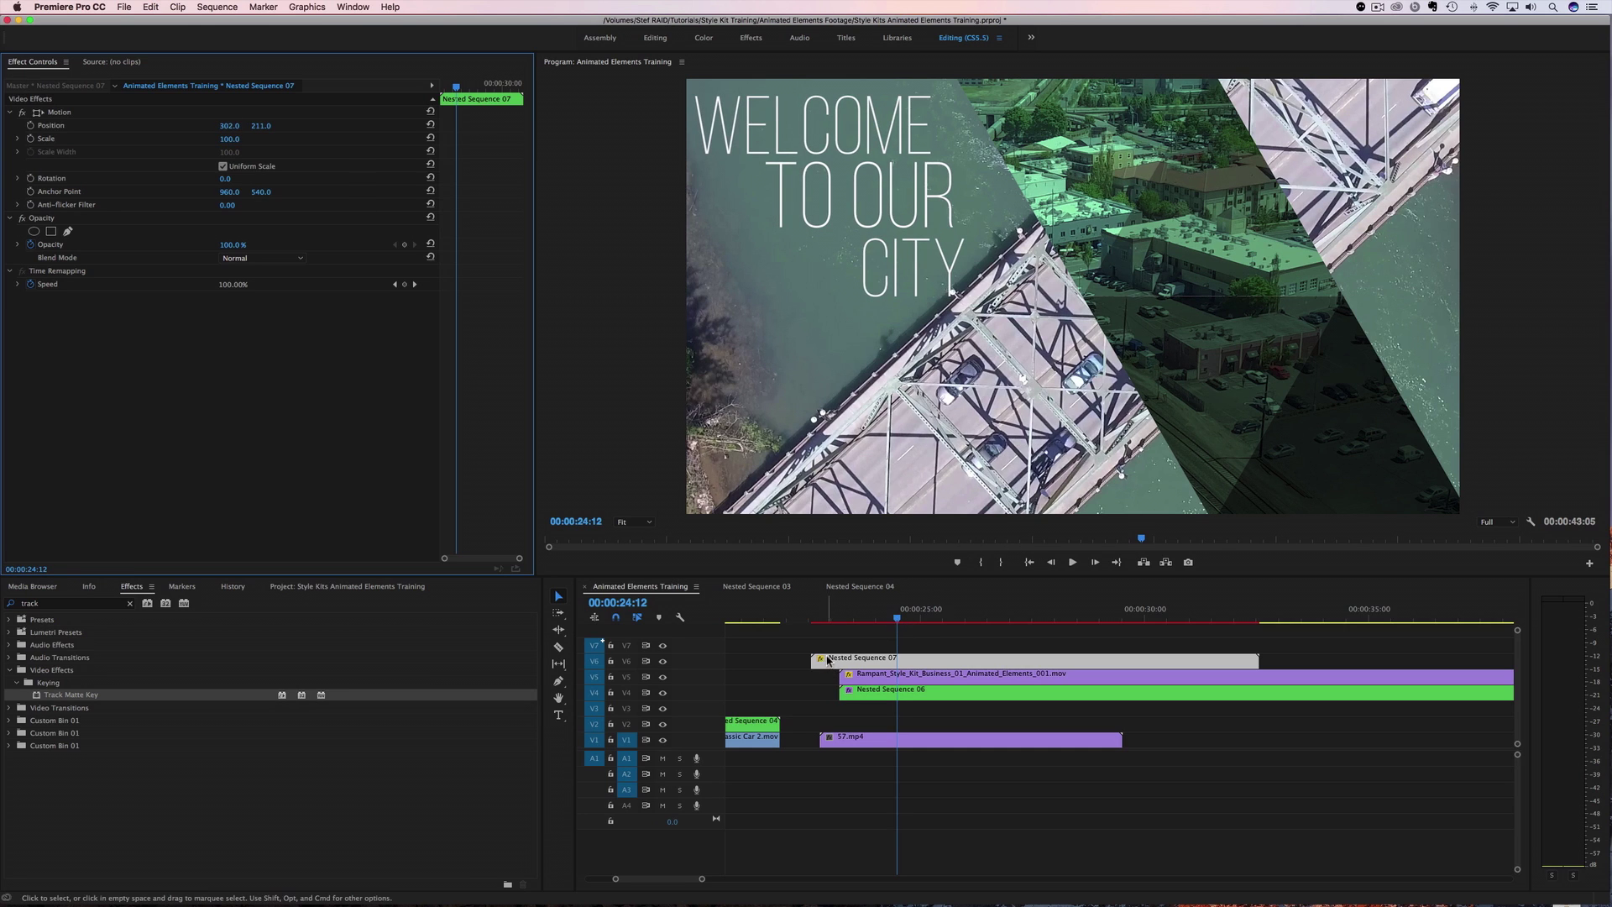
{"action": "left_click_drag", "start_coordinate": [870, 661], "coordinate": [916, 667]}
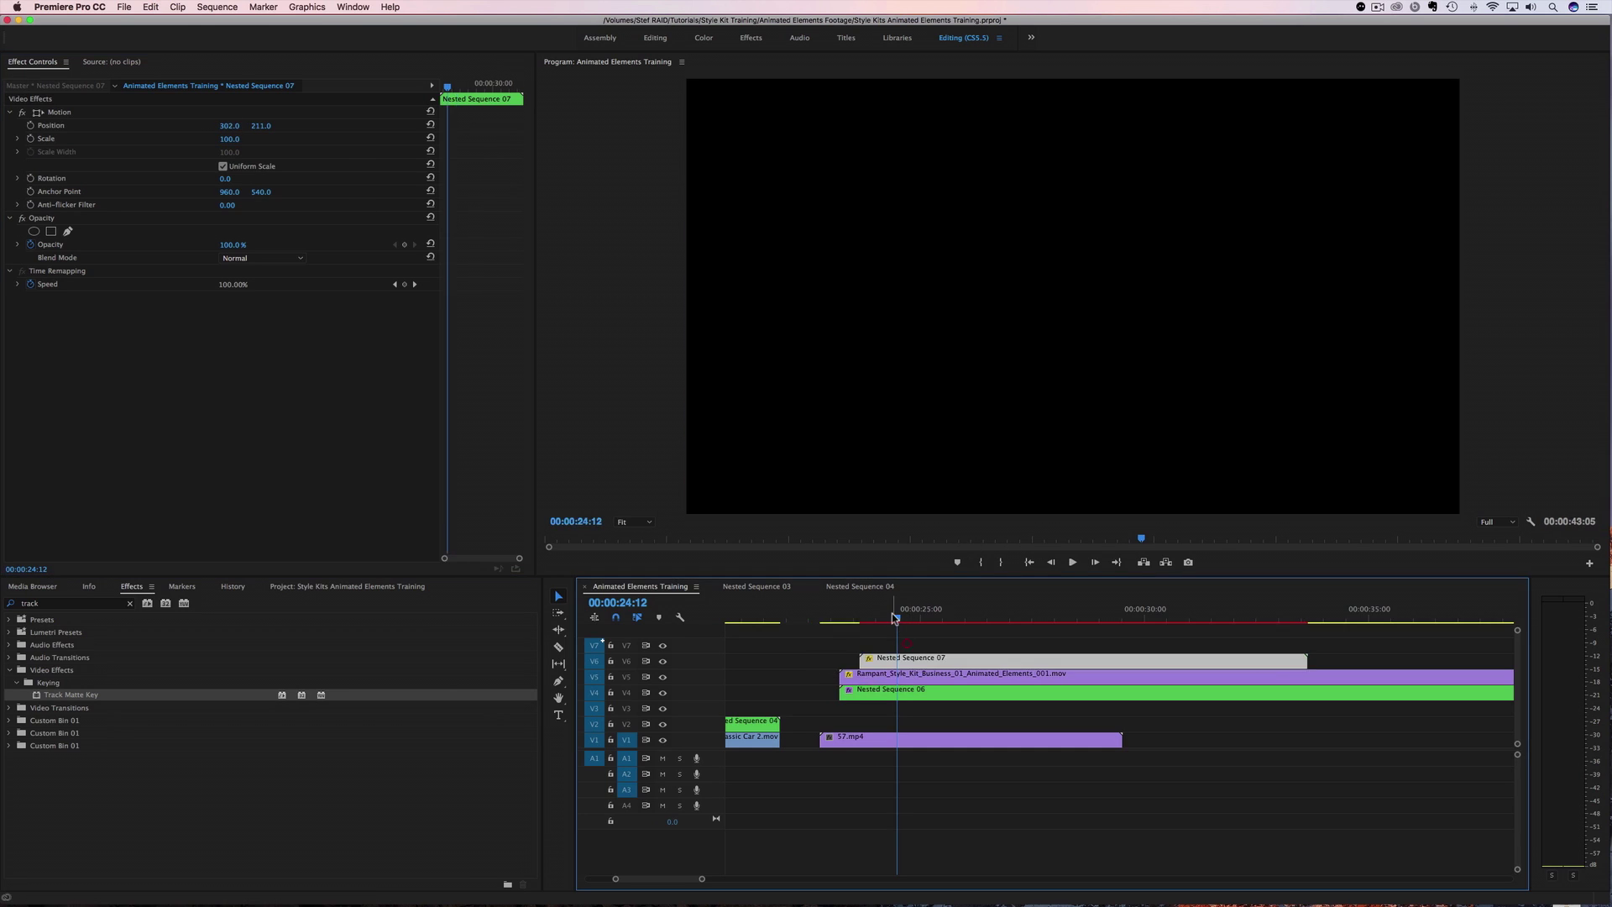
- Play back the city title transition from just before the 57.mp4 clip, around 00:00:22:16, and review it a second time
{"action": "left_click_drag", "start_coordinate": [857, 621], "coordinate": [813, 629]}
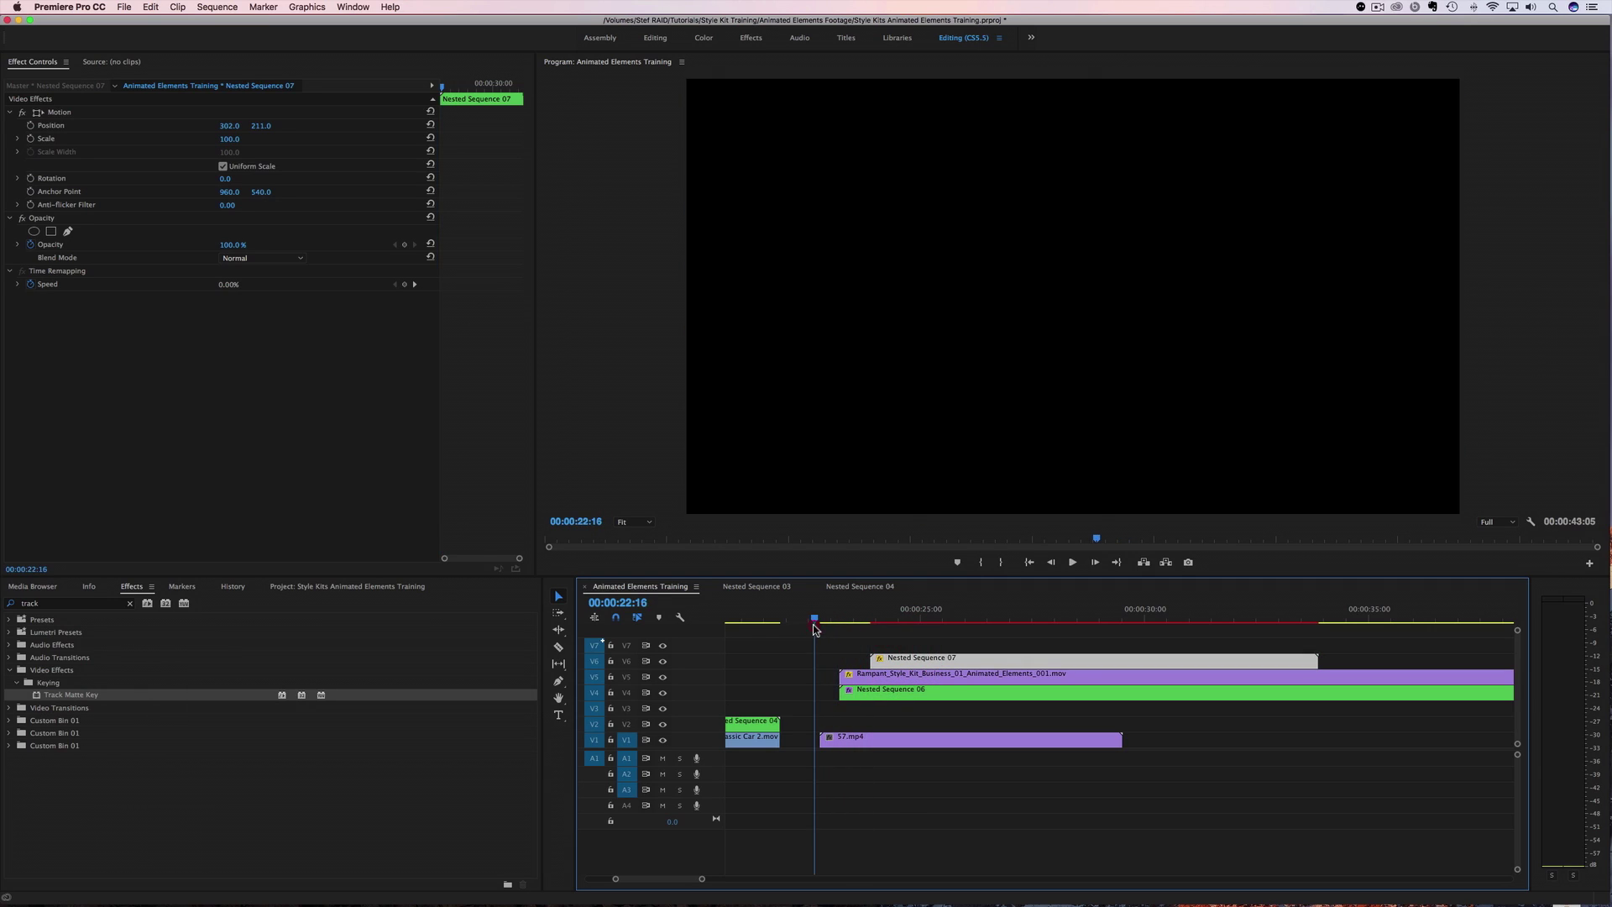
{"action": "key", "text": "space"}
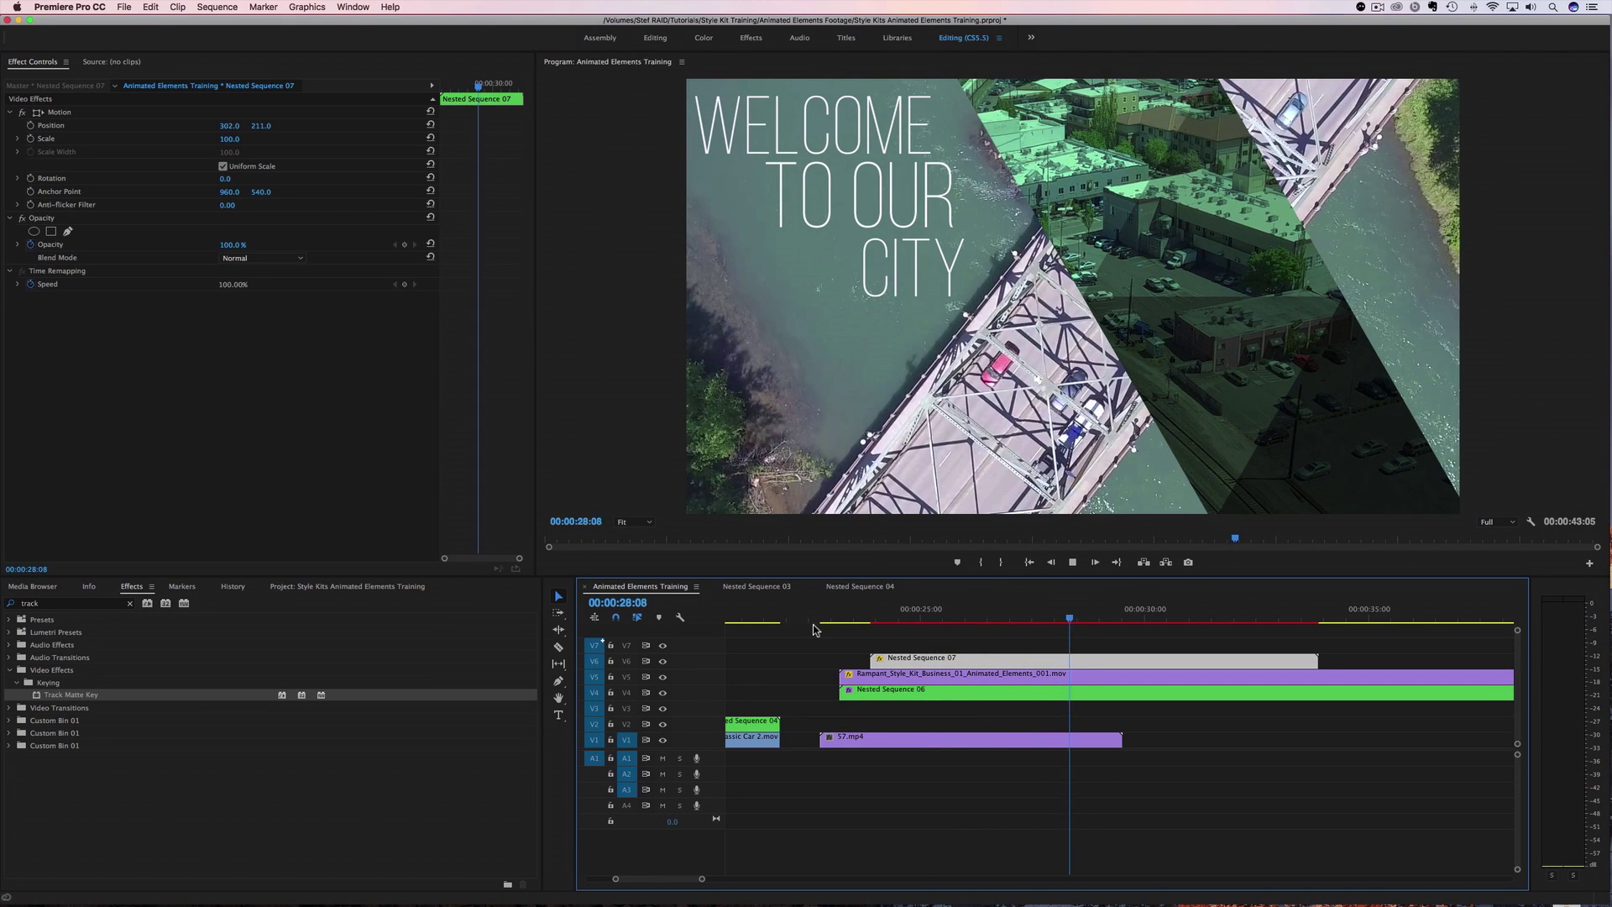
{"action": "key", "text": "space"}
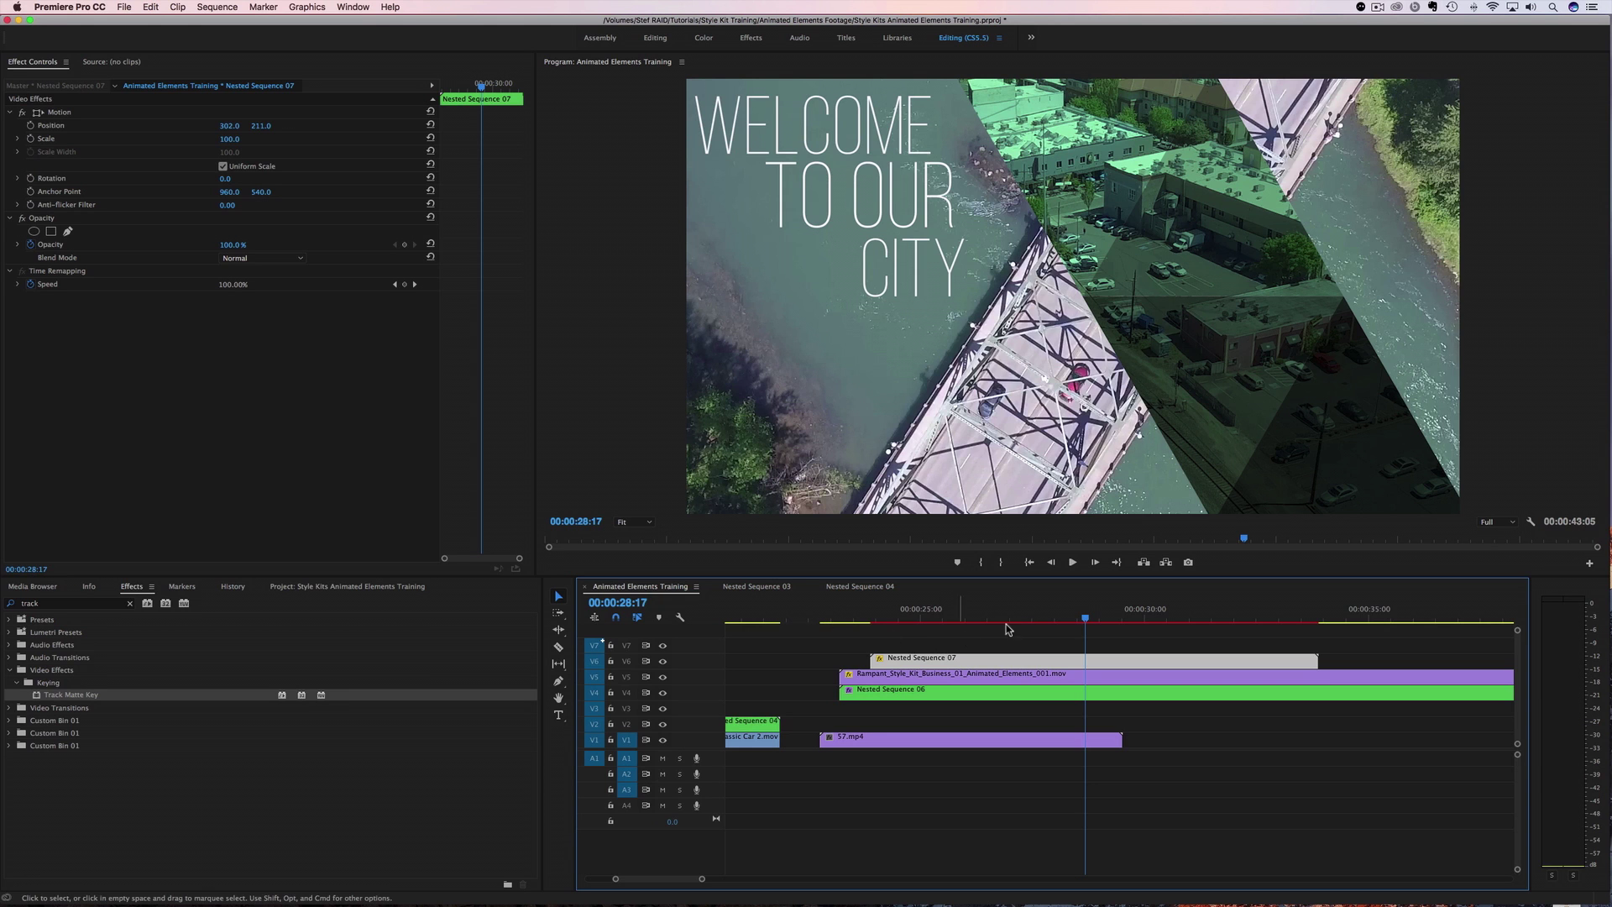
{"action": "left_click_drag", "start_coordinate": [1086, 623], "coordinate": [816, 631]}
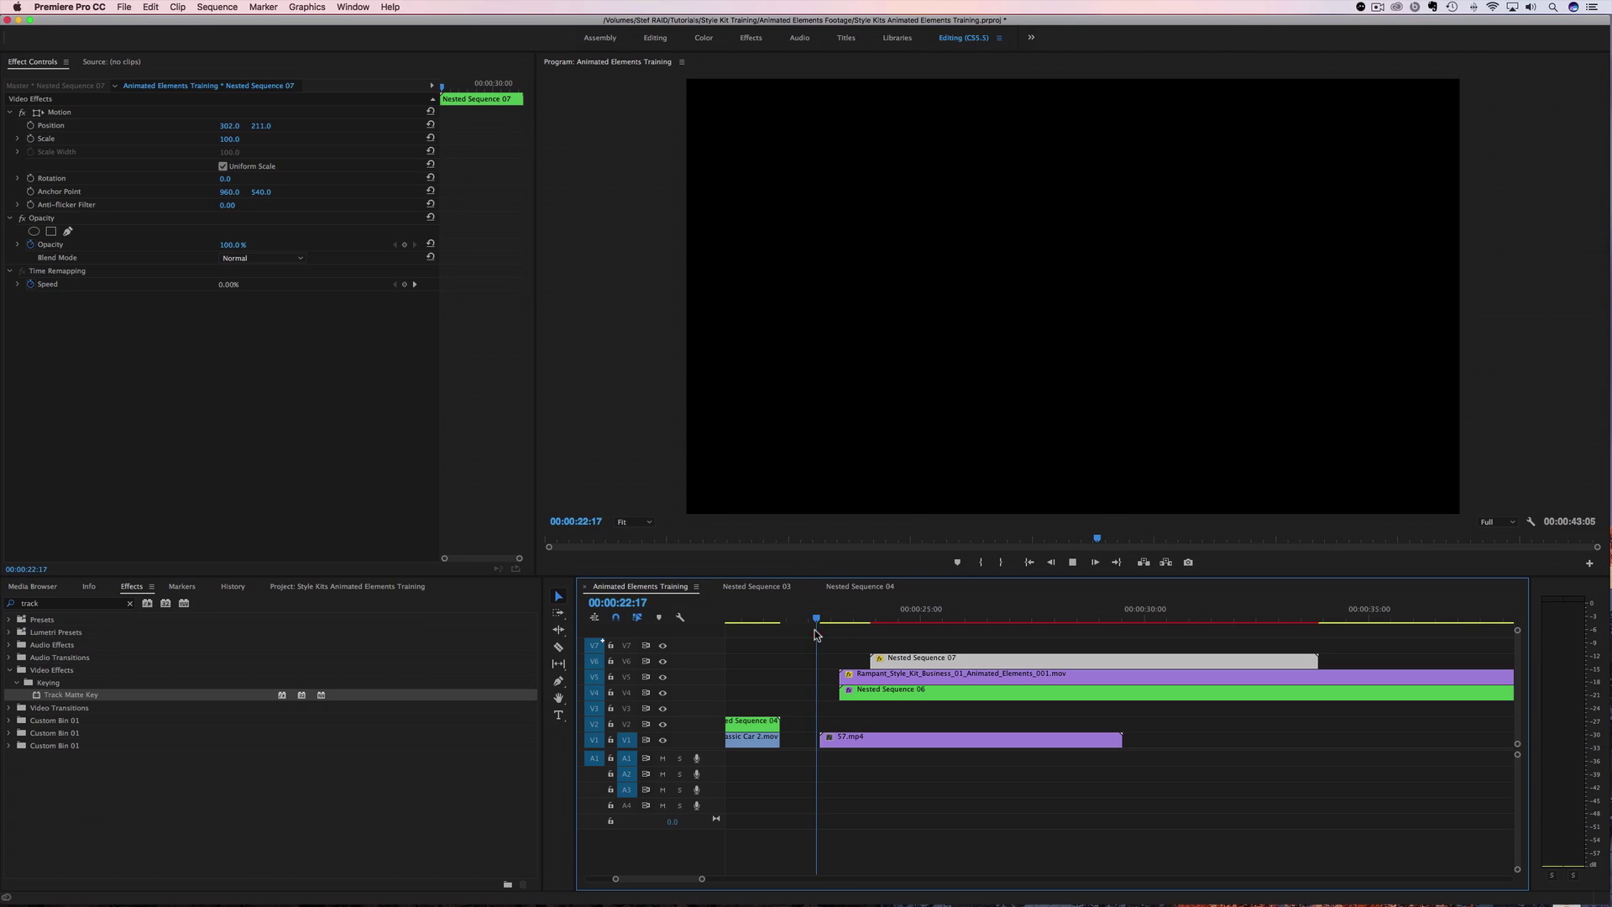
{"action": "key", "text": "space"}
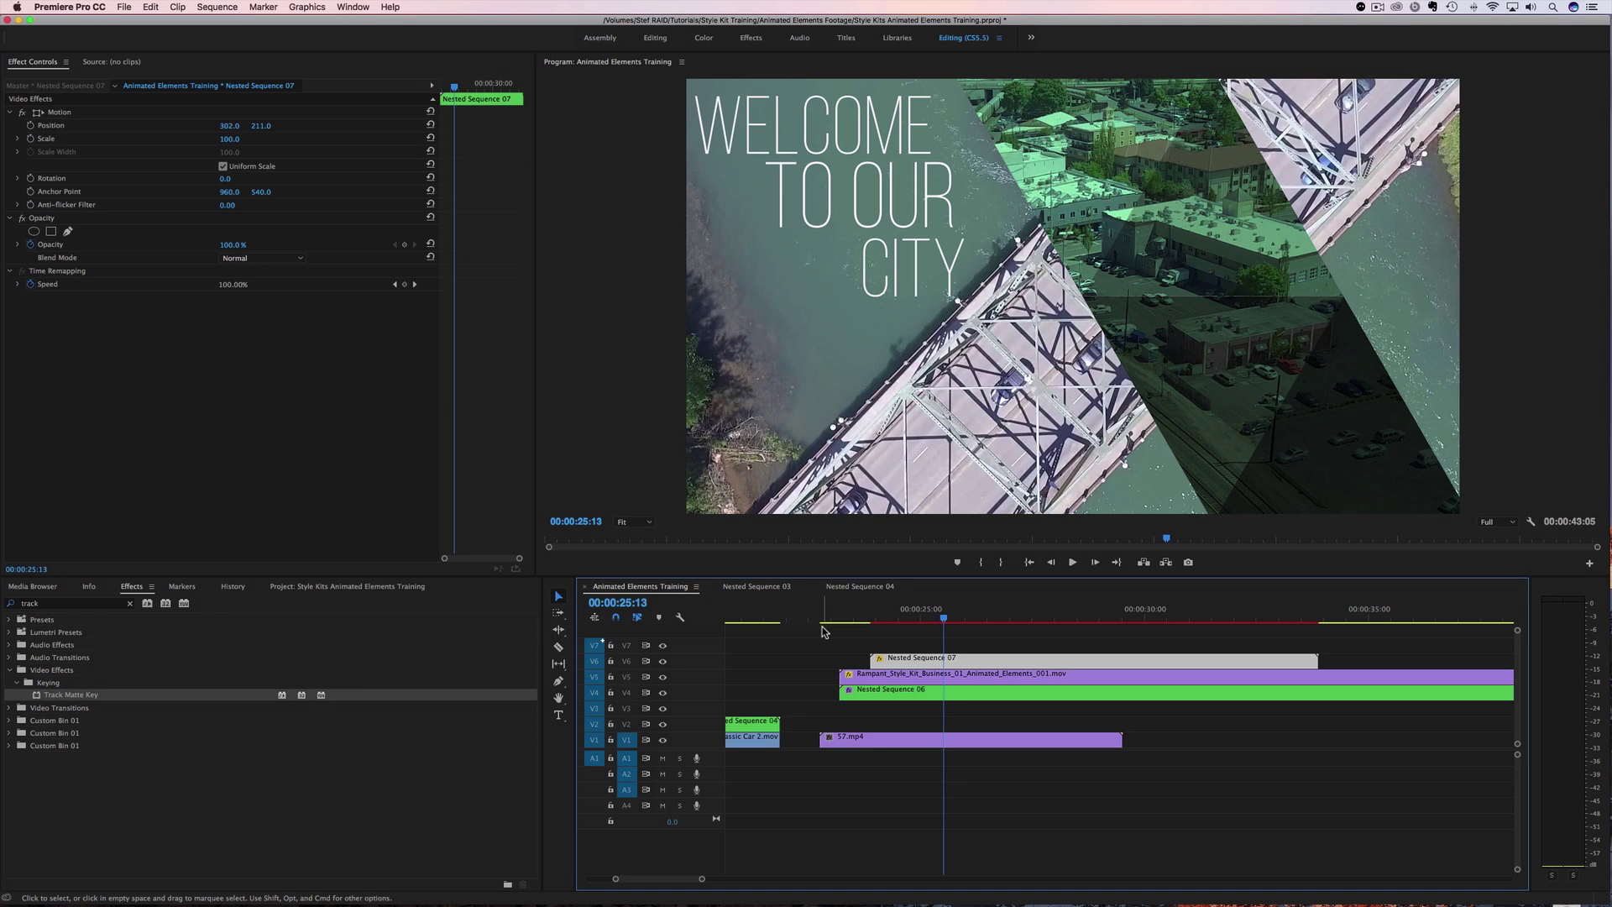
- Show more of the timeline and play the whole sequence from its beginning
{"action": "left_click_drag", "start_coordinate": [702, 879], "coordinate": [732, 881]}
{"action": "key", "text": "Home"}
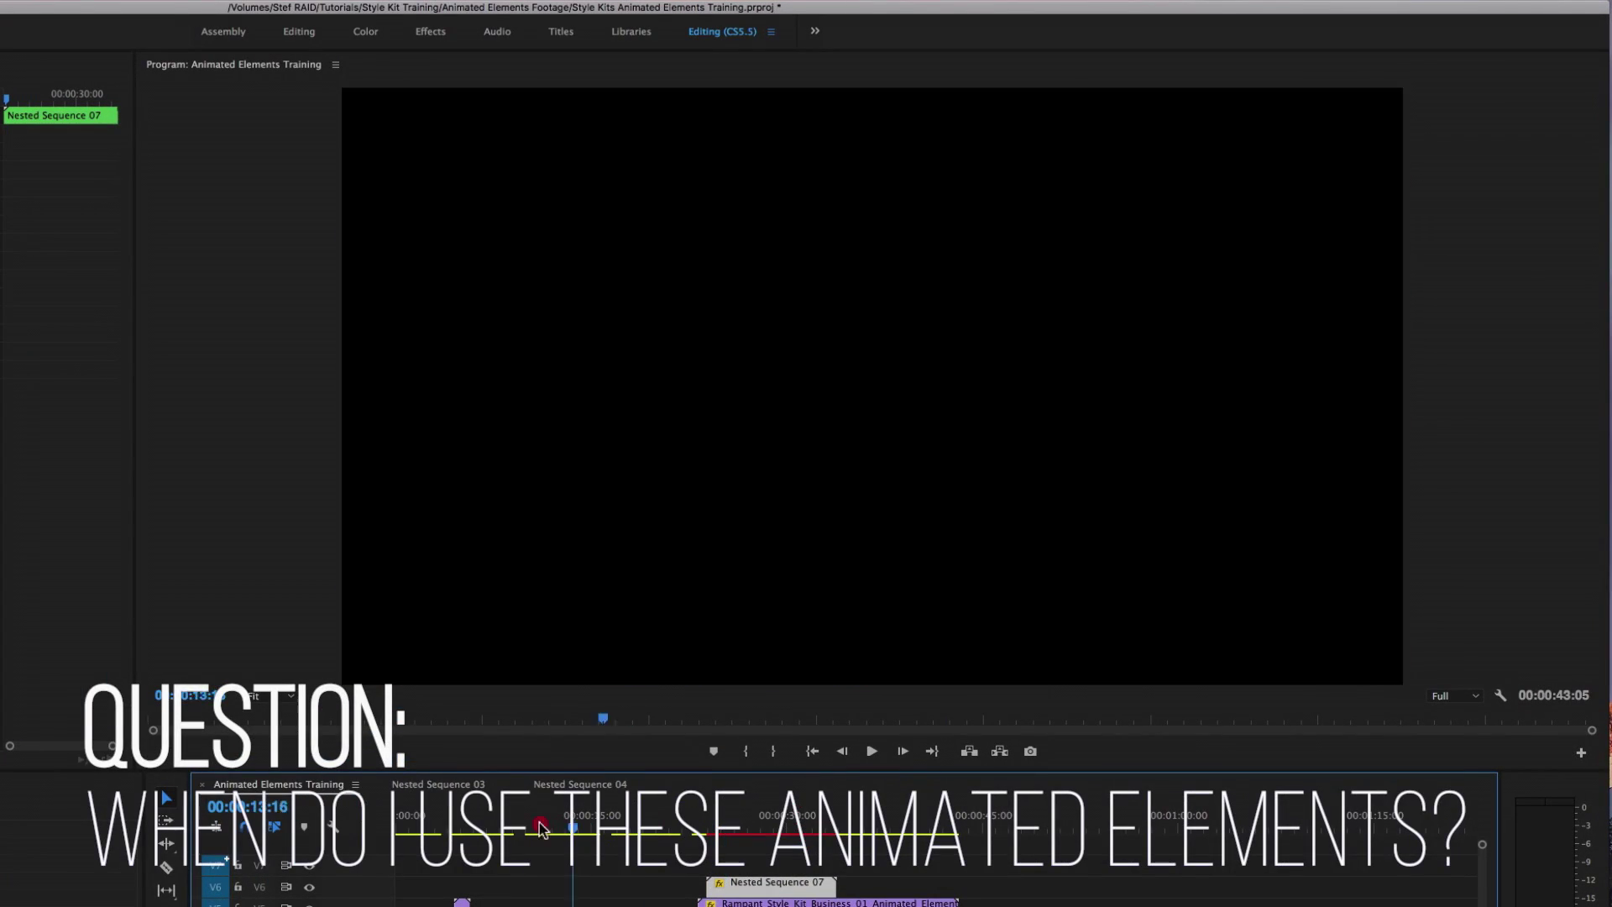
{"action": "key", "text": "space"}
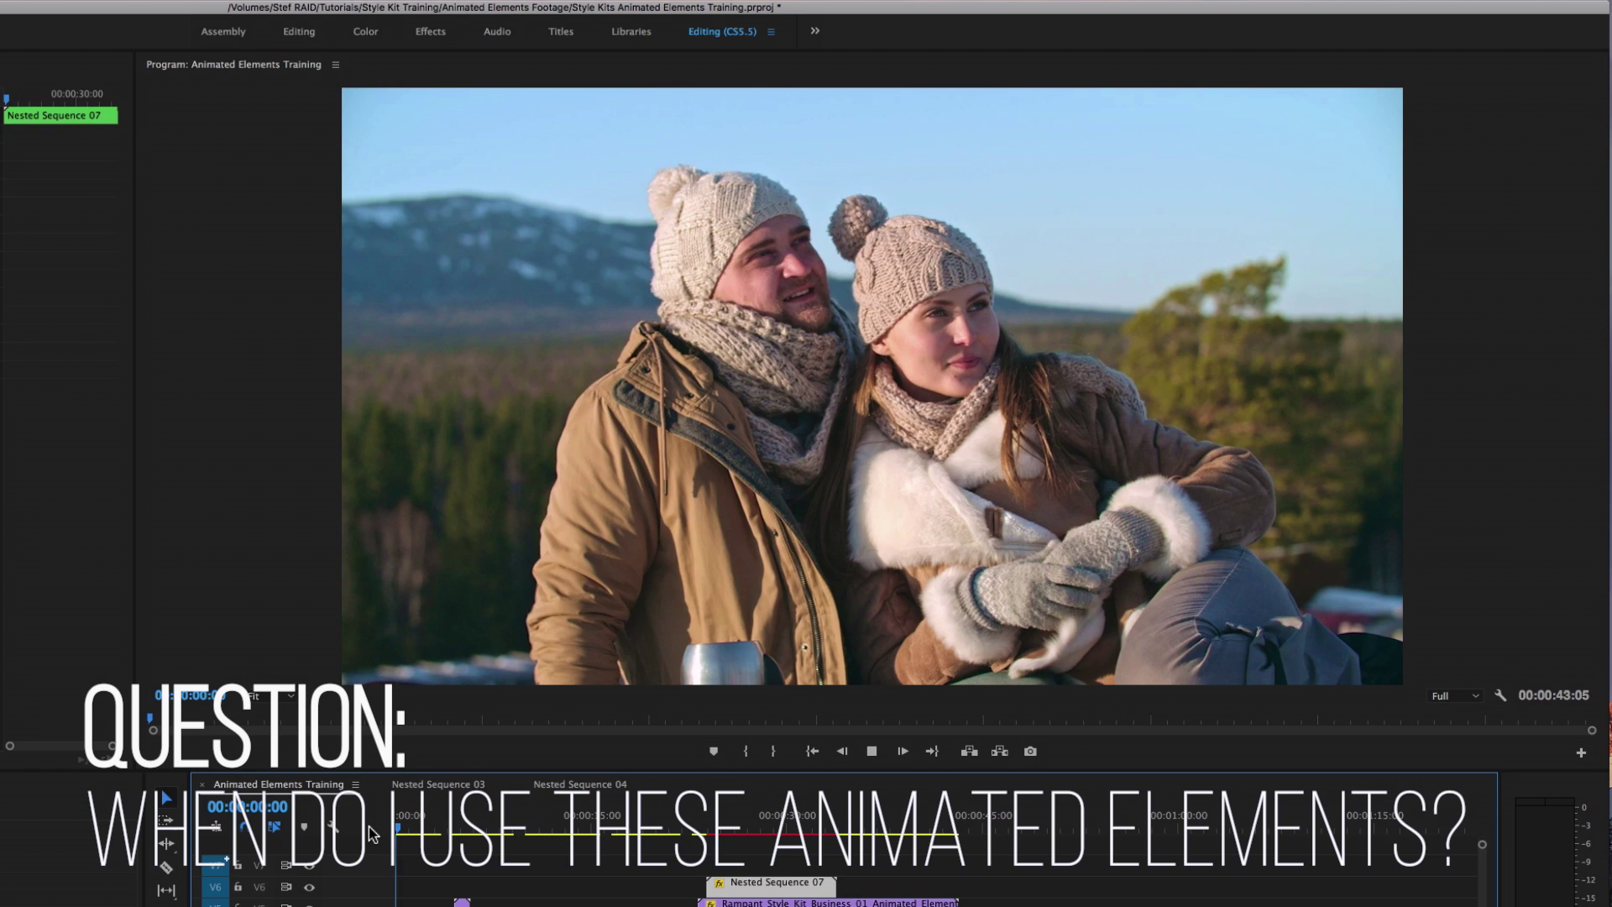